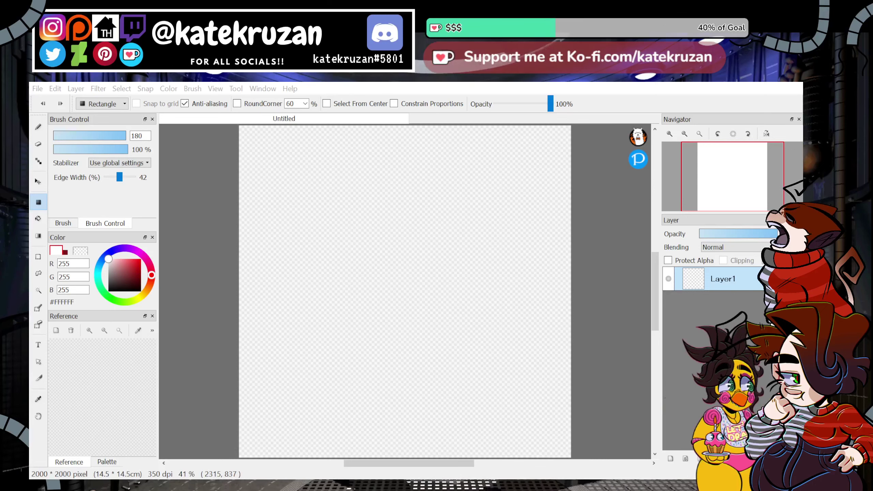
Activate the brush and set the drawing colour to black (#000000).
click(669, 133)
click(670, 133)
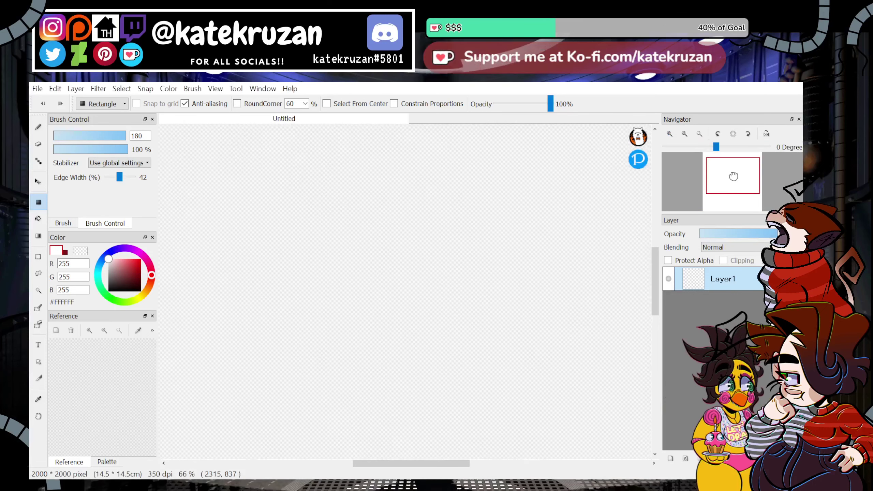
key(b)
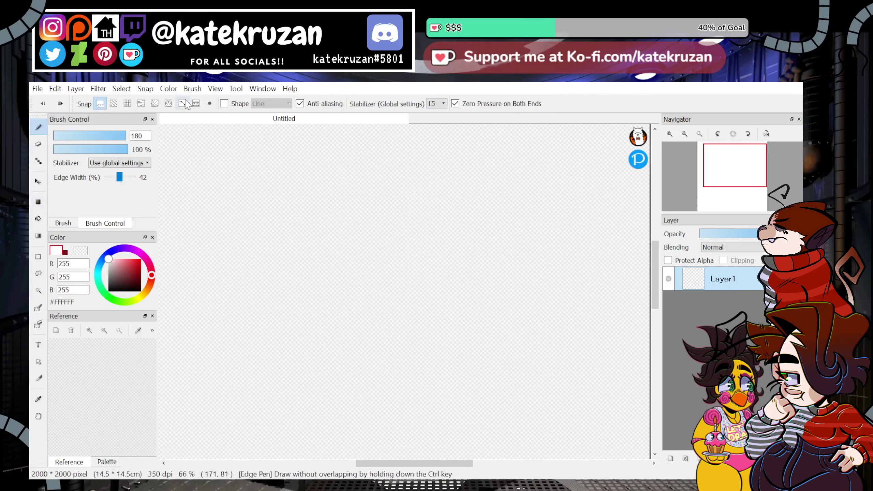
click(257, 367)
click(108, 292)
click(73, 223)
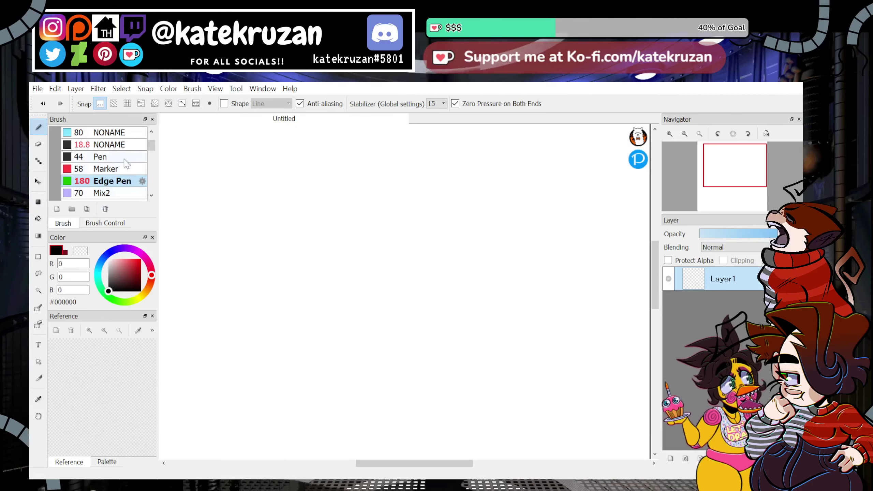
click(100, 156)
click(103, 223)
click(70, 135)
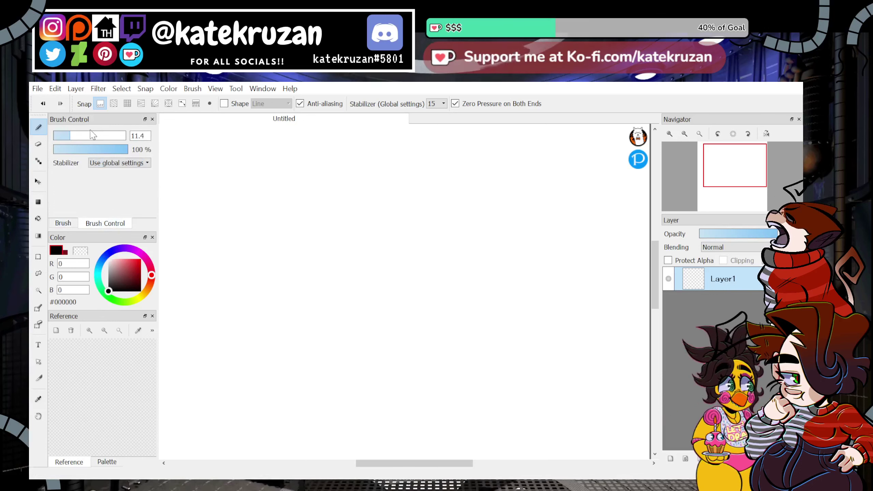
drag(422, 147, 368, 234)
key(ctrl+z)
Switch to the 18.8 NONAME brush and try out a freehand circle at brush size 50.
click(71, 224)
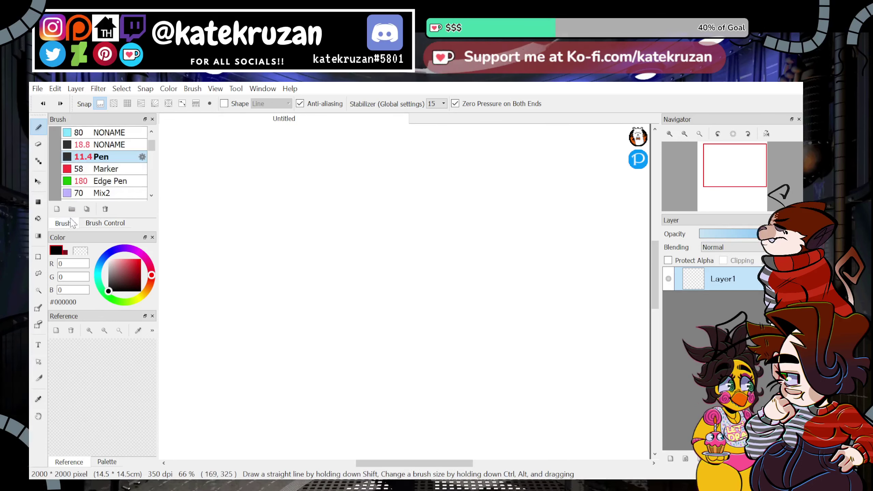
click(117, 146)
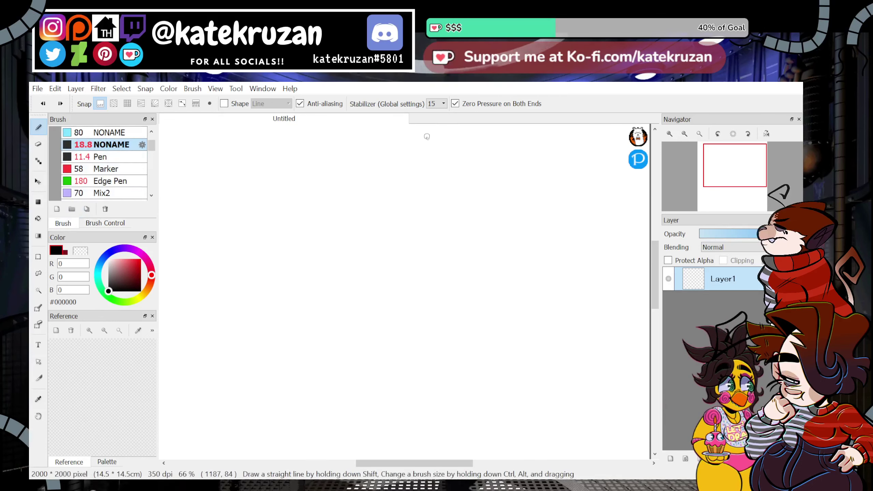
click(104, 223)
click(88, 136)
mouse_move(409, 142)
mouse_down()
mouse_move(426, 277)
mouse_move(415, 141)
mouse_move(441, 159)
mouse_up()
key(ctrl+z)
click(108, 135)
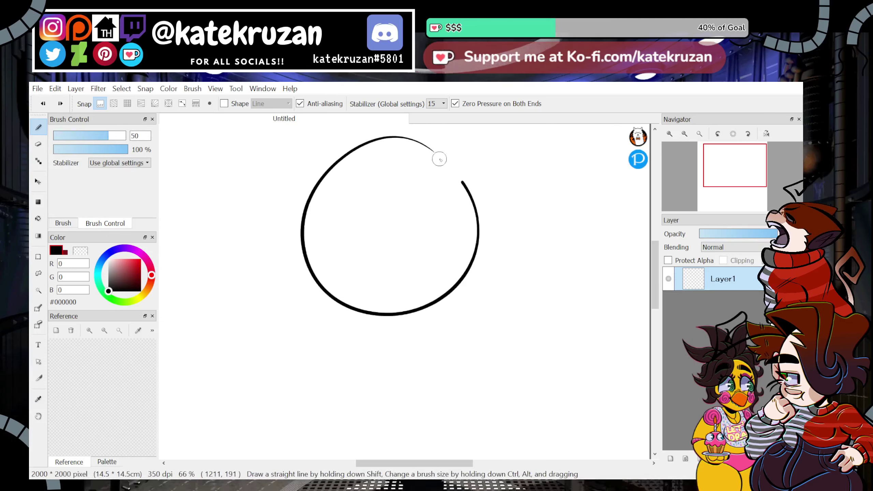
key(ctrl+z)
Set the global stabilizer to 10 and reduce the brush size to 30.
click(434, 107)
mouse_move(331, 140)
mouse_down()
mouse_move(290, 180)
mouse_move(358, 138)
mouse_up()
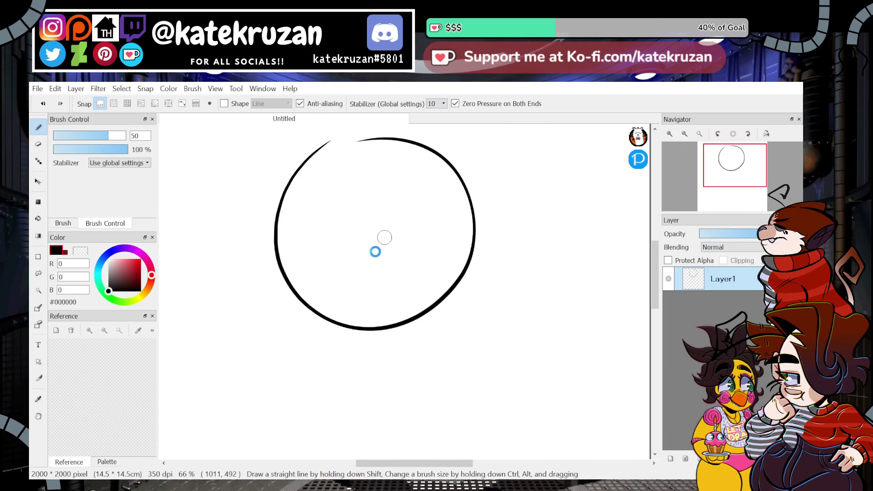
key(ctrl+z)
click(93, 136)
Sketch a round head circle in the upper middle of the canvas with a curved vertical guideline left of its centre.
mouse_move(424, 176)
mouse_down()
mouse_move(466, 197)
mouse_move(411, 261)
mouse_up()
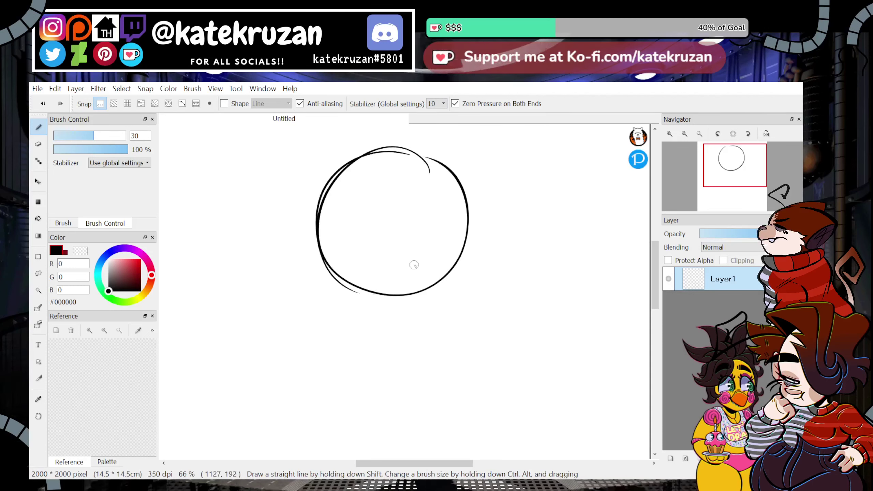
mouse_move(326, 226)
mouse_down()
mouse_move(400, 281)
mouse_move(439, 277)
mouse_up()
drag(385, 153, 374, 251)
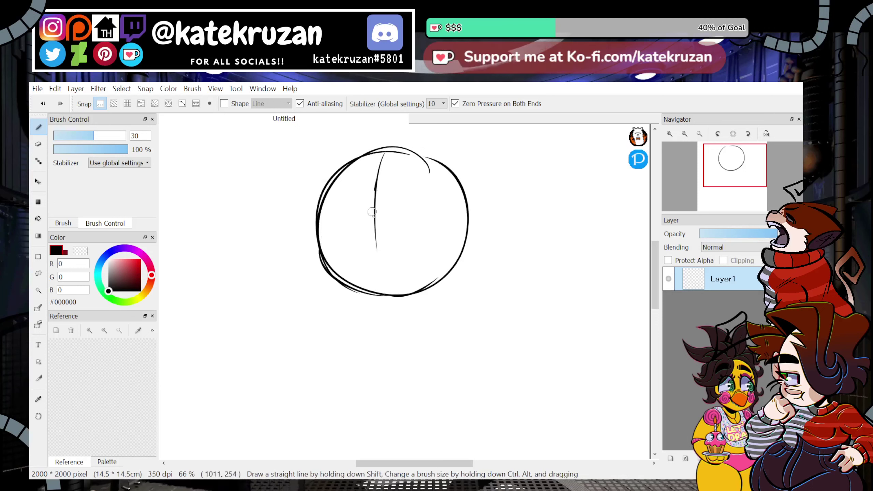
drag(377, 179, 386, 295)
Draw two eyes either side of the guideline, each with a thick arched upper lid, an iris and a lower lid.
drag(329, 238, 363, 226)
mouse_move(328, 249)
mouse_down()
mouse_move(329, 250)
mouse_move(345, 203)
mouse_move(334, 223)
mouse_move(351, 212)
mouse_move(329, 233)
mouse_move(354, 215)
mouse_move(350, 241)
mouse_move(355, 216)
mouse_move(346, 224)
mouse_move(384, 214)
mouse_up()
key(ctrl+z)
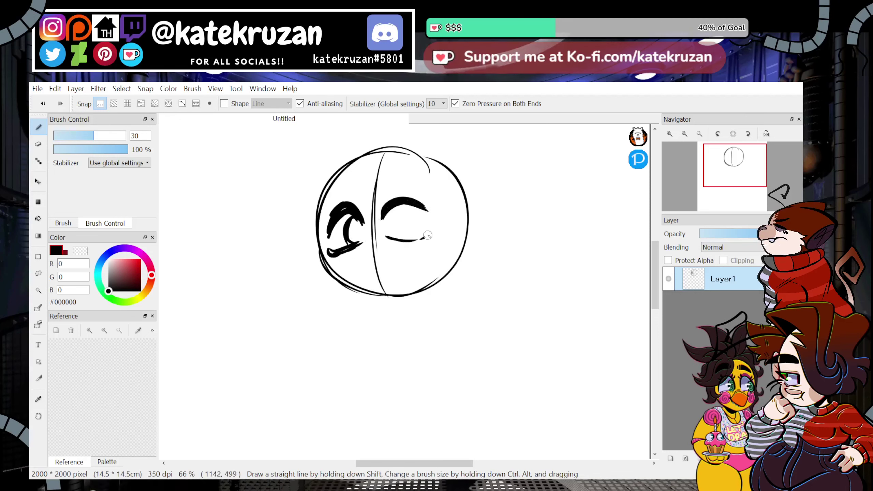
key(ctrl+z)
mouse_move(396, 212)
mouse_down()
mouse_move(412, 223)
mouse_move(392, 217)
mouse_move(399, 212)
mouse_move(415, 219)
mouse_move(391, 230)
mouse_move(410, 214)
mouse_move(416, 223)
mouse_move(392, 220)
mouse_move(408, 213)
mouse_move(389, 238)
mouse_move(430, 237)
mouse_move(416, 242)
mouse_move(434, 230)
mouse_move(402, 205)
mouse_move(383, 212)
mouse_move(430, 205)
mouse_up()
key(ctrl+z)
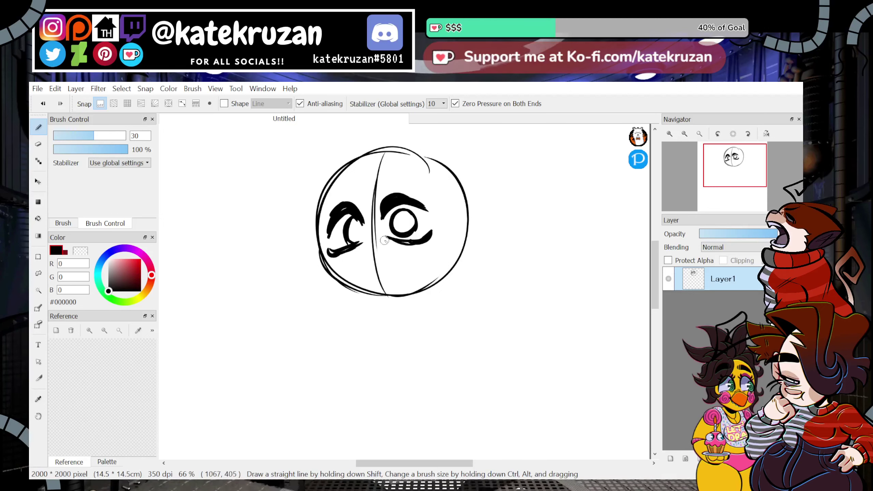
Draw a thick jaw and chin contour just below the head circle, from the left cheek around to the right side.
mouse_move(378, 243)
mouse_down()
mouse_move(354, 250)
mouse_move(319, 212)
mouse_move(346, 165)
mouse_up()
drag(323, 269, 327, 286)
mouse_move(329, 275)
mouse_down()
mouse_move(334, 296)
mouse_move(363, 311)
mouse_up()
key(ctrl+z)
mouse_move(326, 262)
mouse_down()
mouse_move(365, 308)
mouse_move(343, 299)
mouse_move(381, 289)
mouse_move(340, 294)
mouse_move(434, 286)
mouse_up()
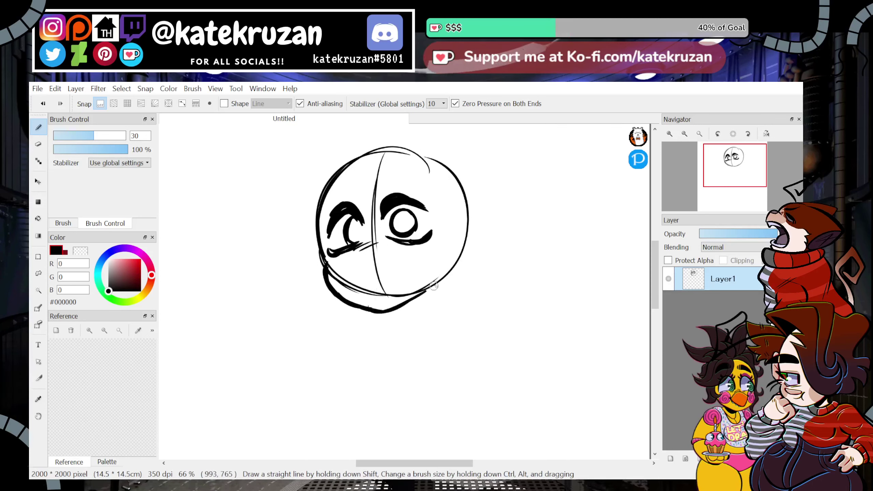
mouse_move(383, 312)
mouse_down()
mouse_move(437, 285)
mouse_move(449, 268)
mouse_up()
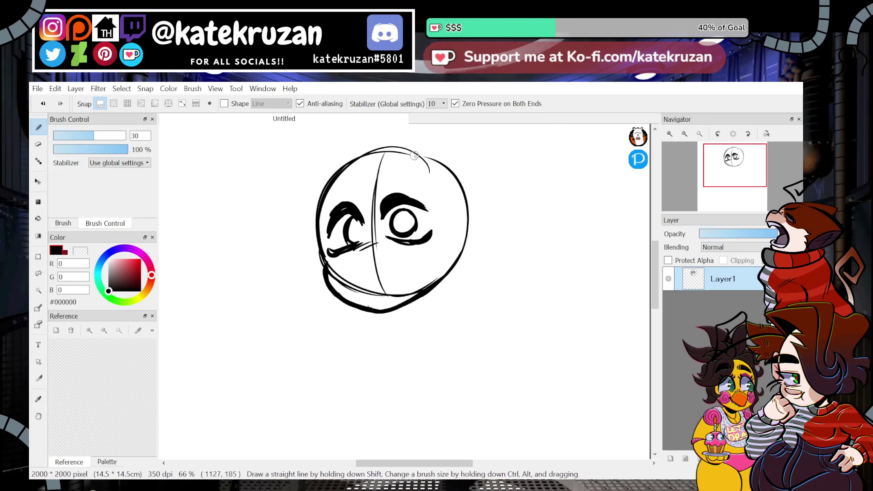
Redraw the right side of the head narrower with a thick contour and erase the old circle outside it.
mouse_move(414, 153)
mouse_down()
mouse_move(453, 185)
mouse_move(457, 234)
mouse_up()
key(ctrl+z)
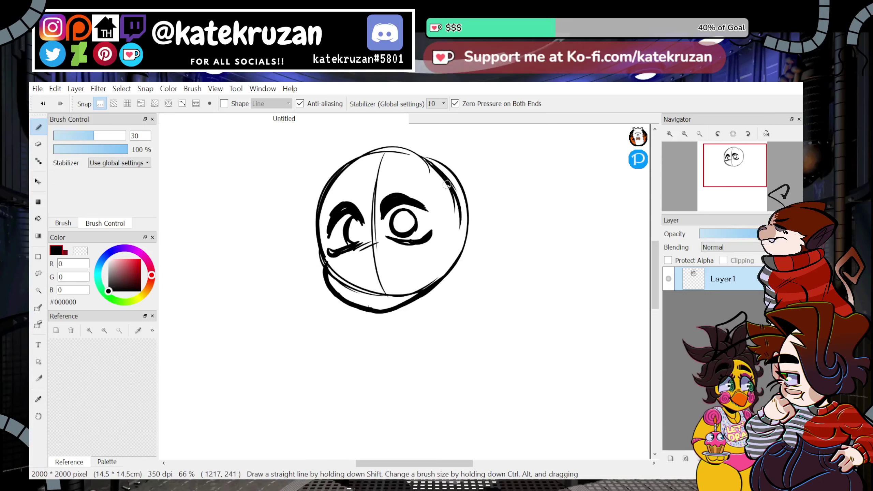
mouse_move(447, 185)
mouse_down()
mouse_move(455, 255)
mouse_move(443, 273)
mouse_move(452, 211)
mouse_up()
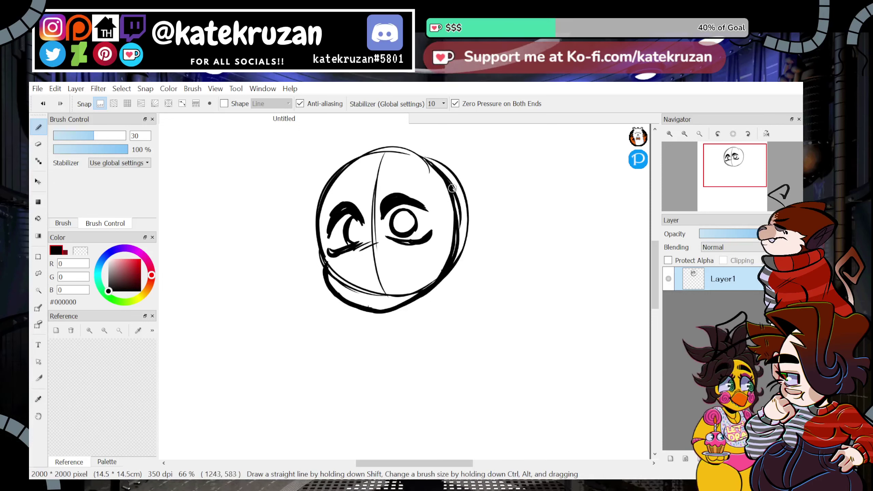
key(z)
drag(425, 154, 456, 273)
mouse_move(453, 186)
mouse_down()
mouse_move(449, 269)
mouse_move(461, 234)
mouse_move(427, 294)
mouse_up()
key(x)
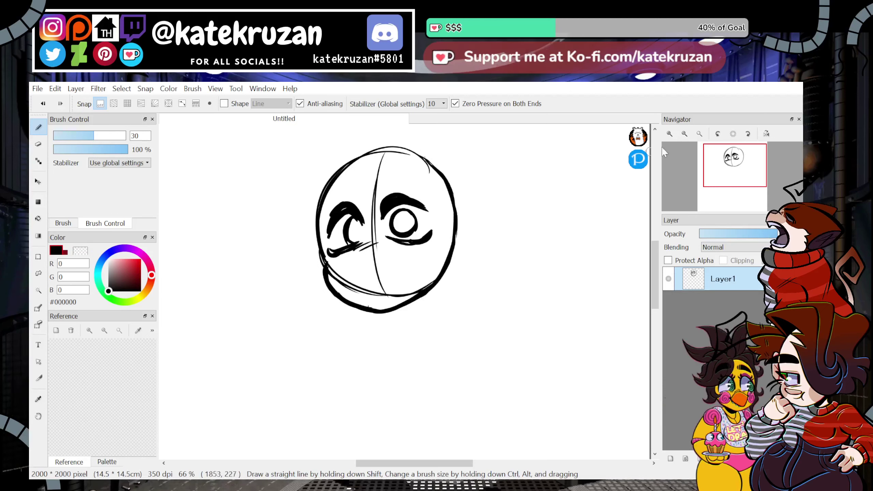
Thicken the top of the head outline, checking the sketch in a flipped view.
click(639, 160)
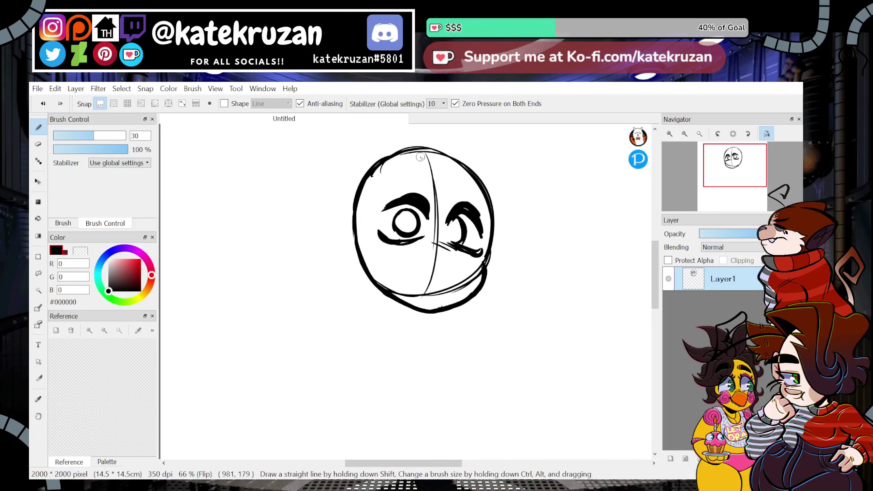
key(h)
key(x)
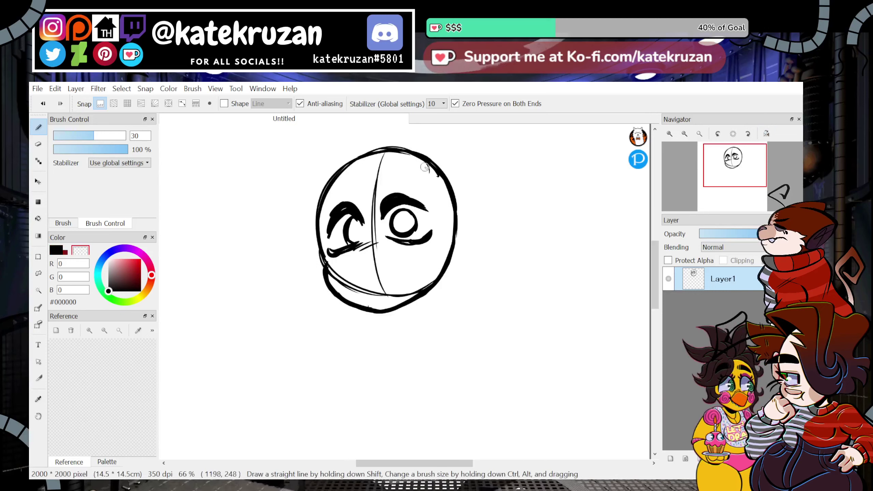
Fill both upper eyelids with black and carve out their insides to make half-closed lids.
key(x)
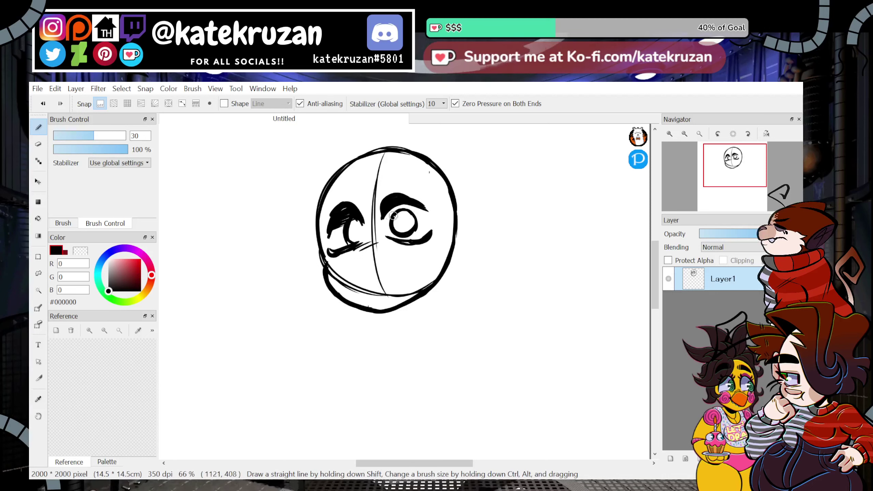
key(x)
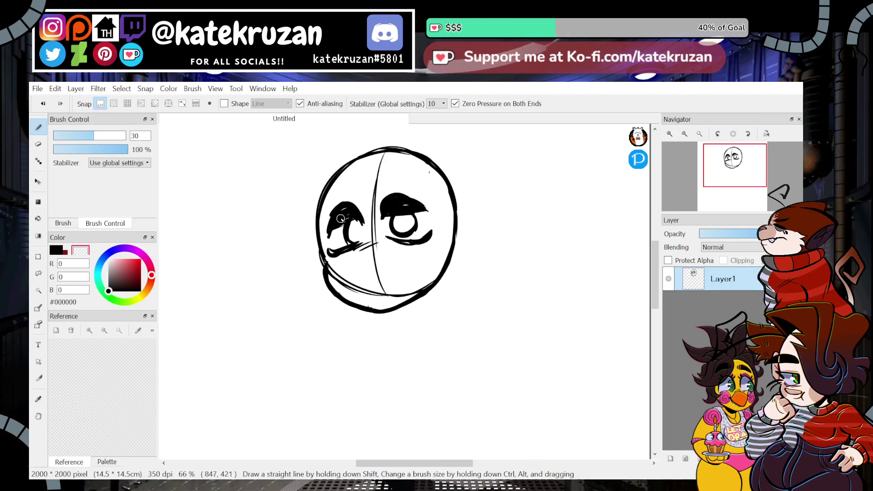
mouse_move(340, 217)
mouse_down()
mouse_move(352, 222)
mouse_move(350, 209)
mouse_move(410, 208)
mouse_up()
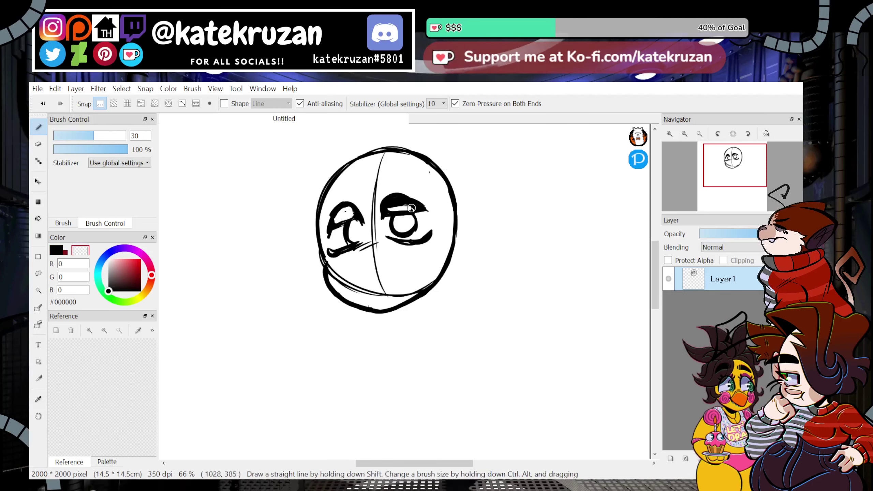
key(x)
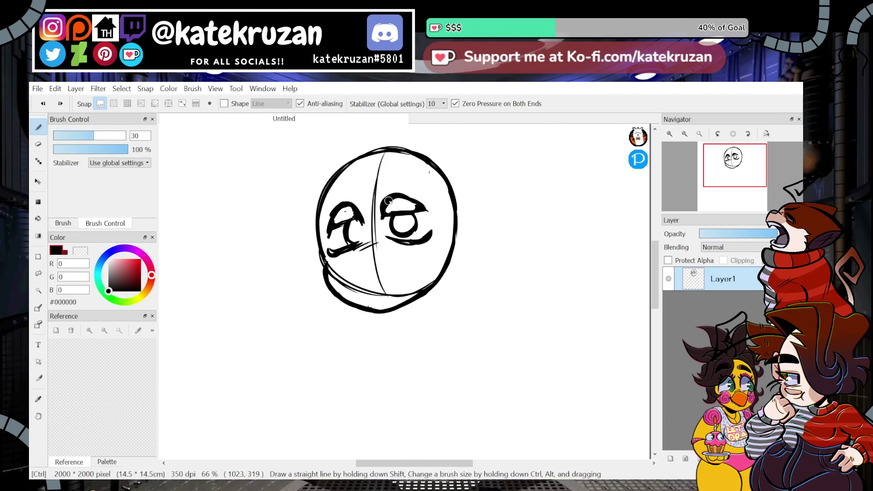
key(x)
key(x)
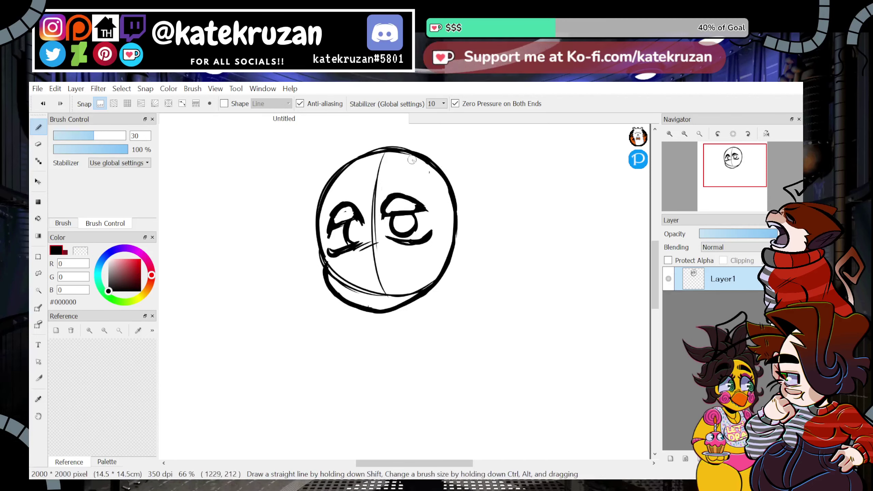
Thin the lower edges of both eyelids and redraw their lid lines.
key(x)
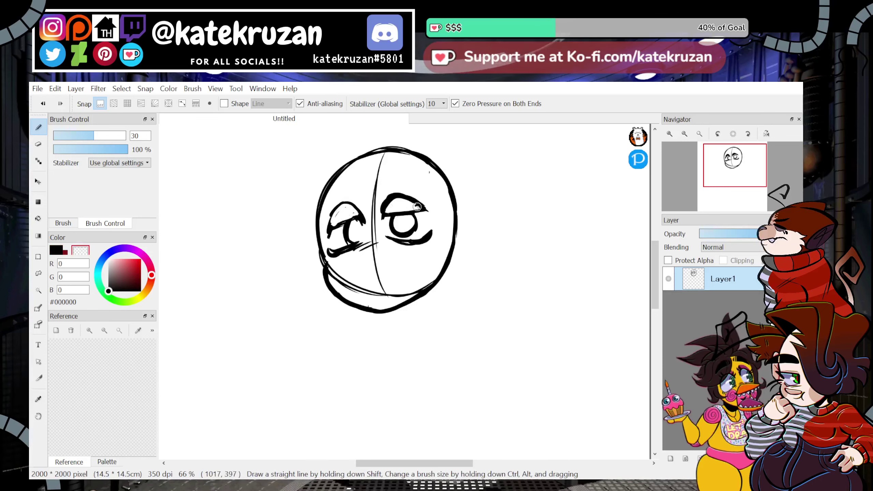
key(x)
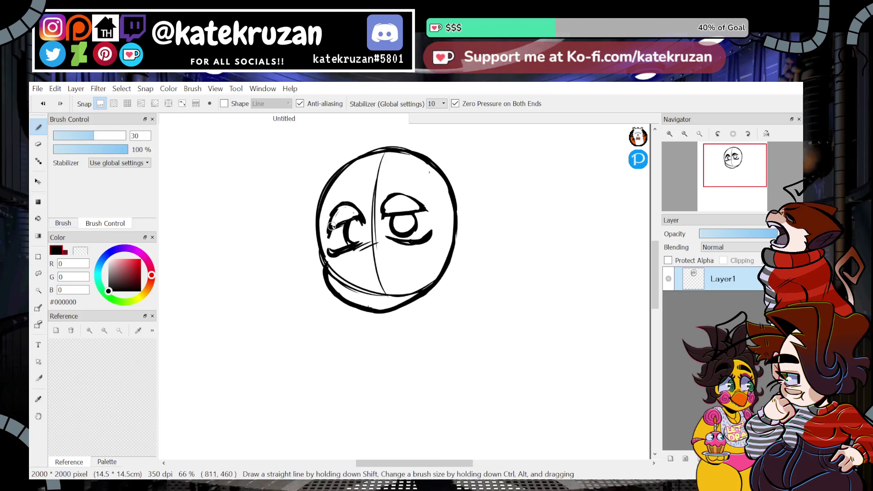
drag(383, 213, 413, 200)
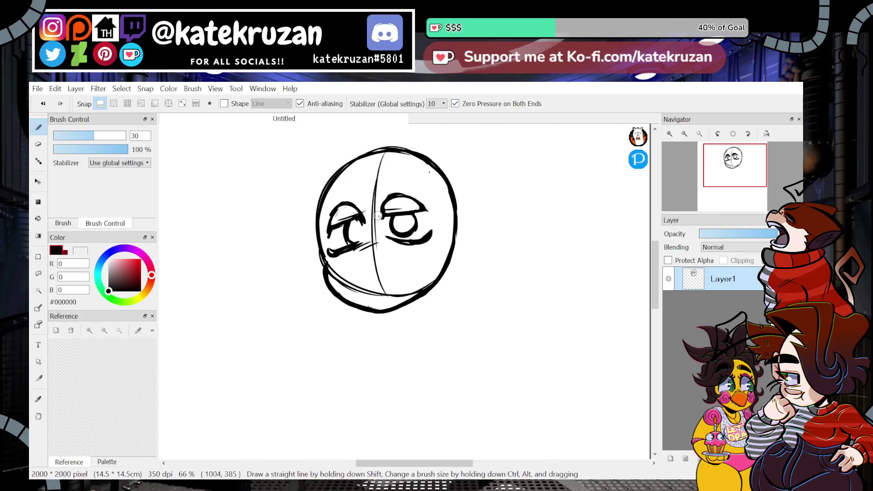
Erase the old circle arc inside the chin and the lower tip of the centre guideline.
key(x)
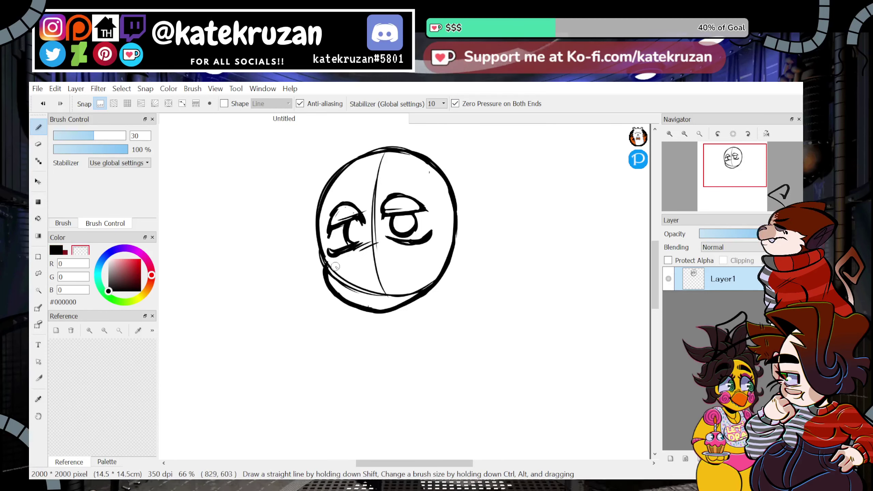
drag(334, 270, 370, 293)
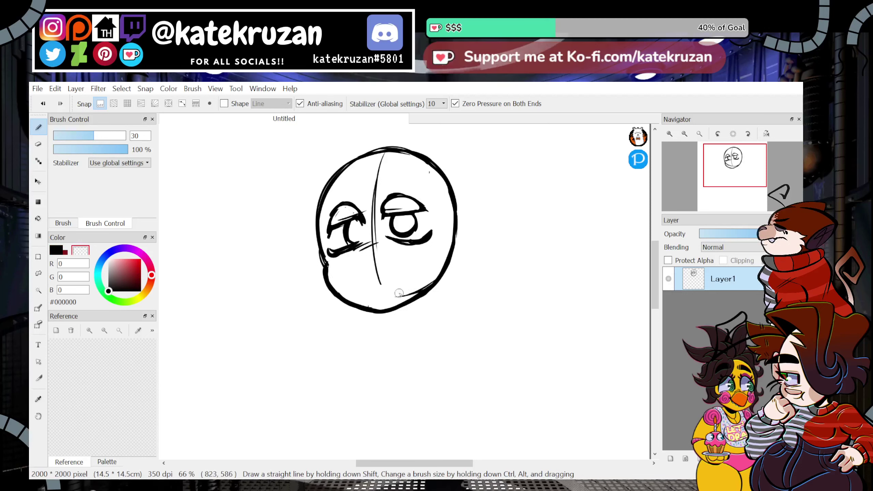
Draw a small triangular nose, a short mouth line and an upper lip contour along the guideline.
mouse_move(349, 260)
mouse_down()
mouse_move(370, 254)
mouse_move(356, 261)
mouse_move(375, 282)
mouse_move(394, 283)
mouse_up()
key(ctrl+z)
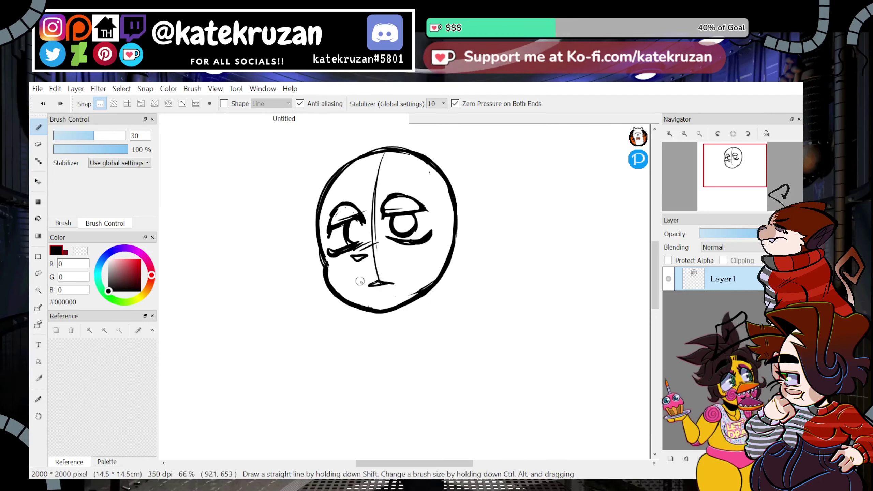
drag(356, 279, 385, 271)
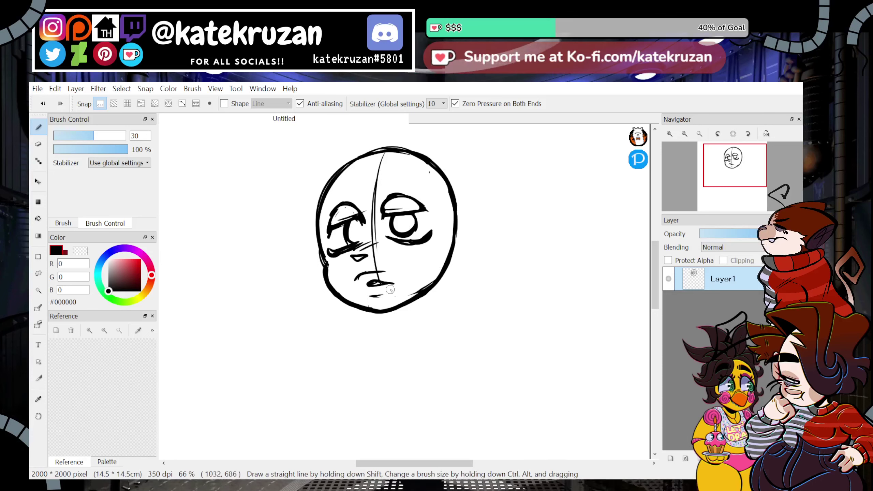
Erase the guideline below the upper lip and redraw the mouth with a small lower lip mark beneath it.
drag(482, 220, 467, 253)
key(ctrl+z)
key(z)
drag(379, 275, 386, 283)
key(z)
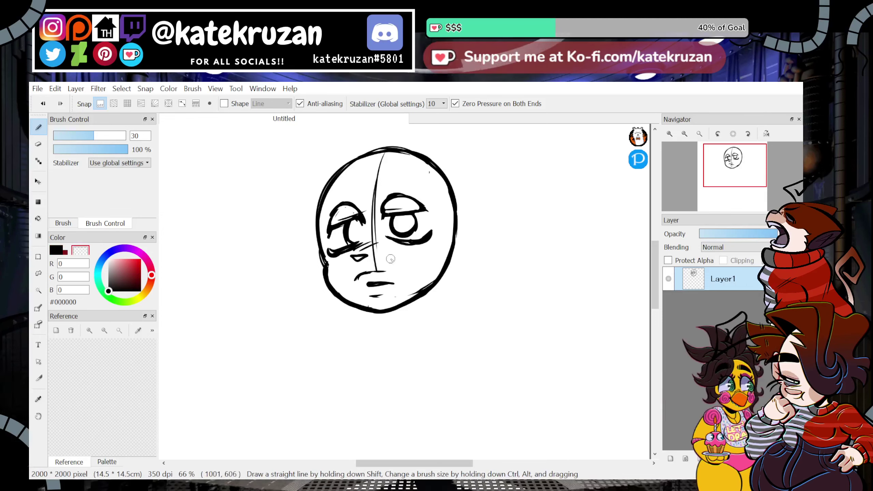
key(ctrl+z)
key(ctrl+z)
key(ctrl+z)
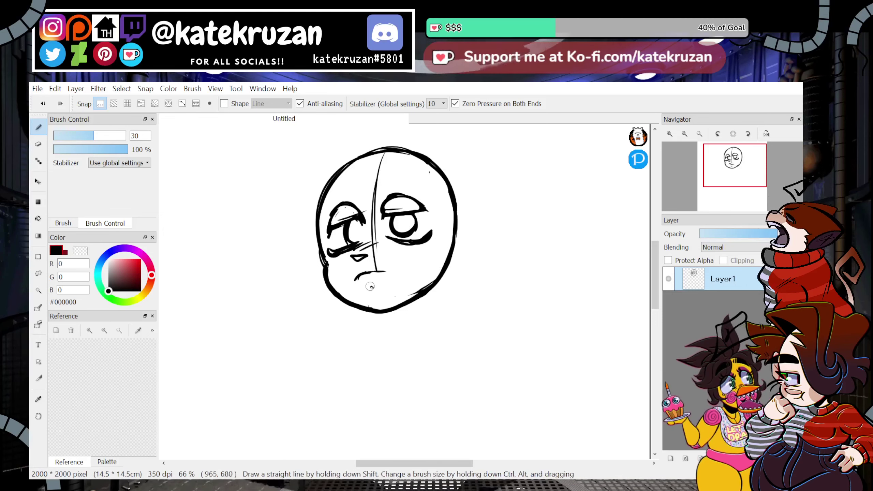
drag(371, 295, 383, 293)
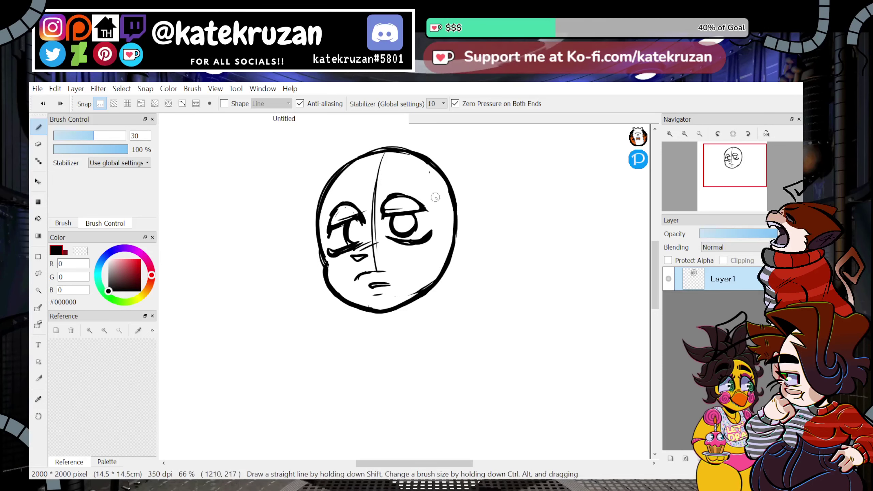
Add small dash marks on the cheeks below the outer corners of both eyes.
drag(427, 247, 437, 245)
drag(334, 262, 343, 259)
drag(328, 224, 307, 227)
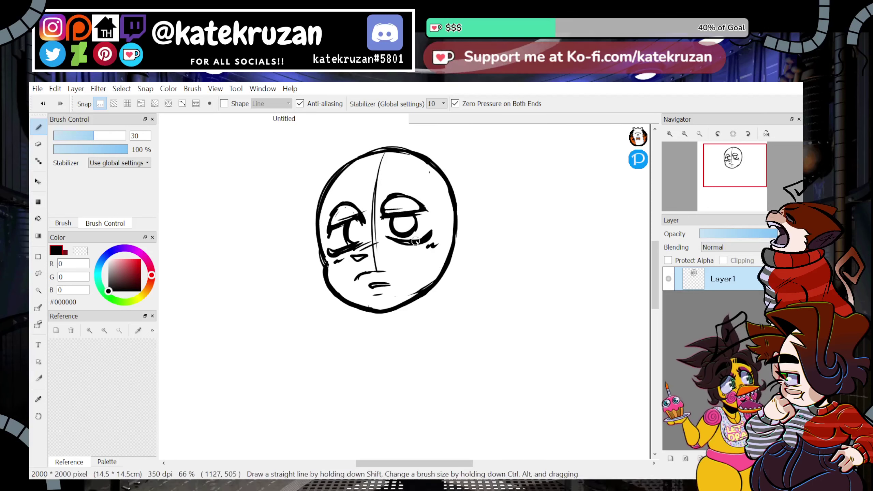
Move the whole head sketch lower on the canvas to free space above it.
drag(655, 261, 655, 255)
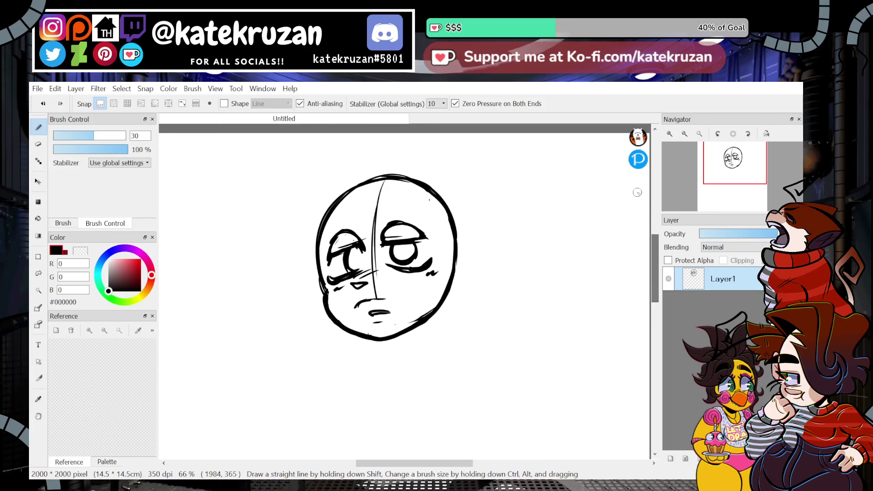
click(38, 181)
drag(555, 222, 560, 281)
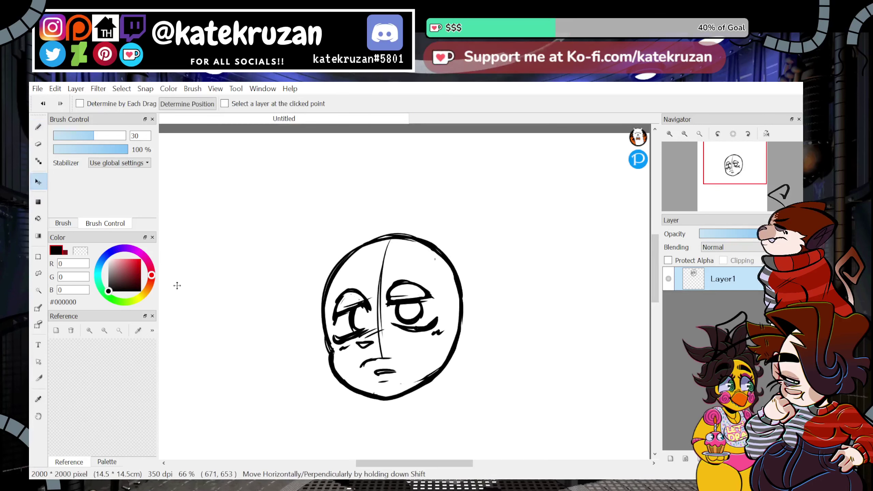
Try thin rounded ear arcs on the upper sides of the head with the brush, and undo them.
click(39, 127)
drag(489, 276, 468, 301)
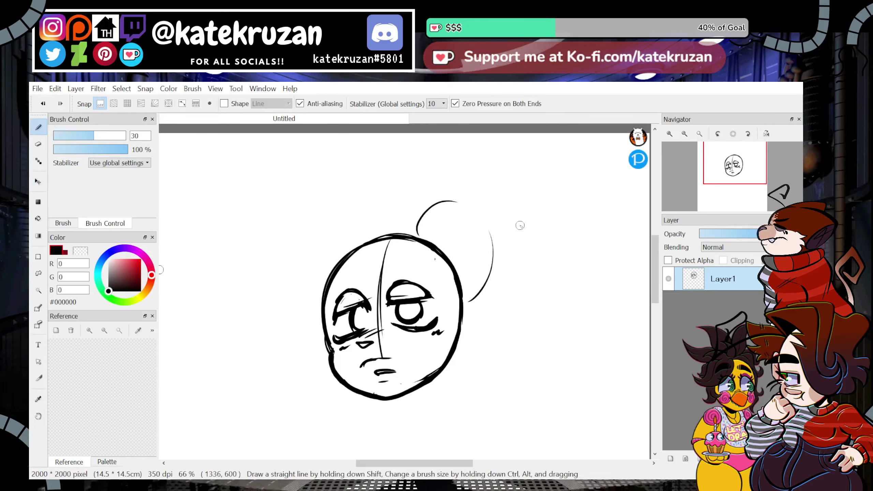
drag(332, 219, 319, 310)
drag(744, 190, 739, 169)
key(ctrl+z)
key(ctrl+z)
key(ctrl+z)
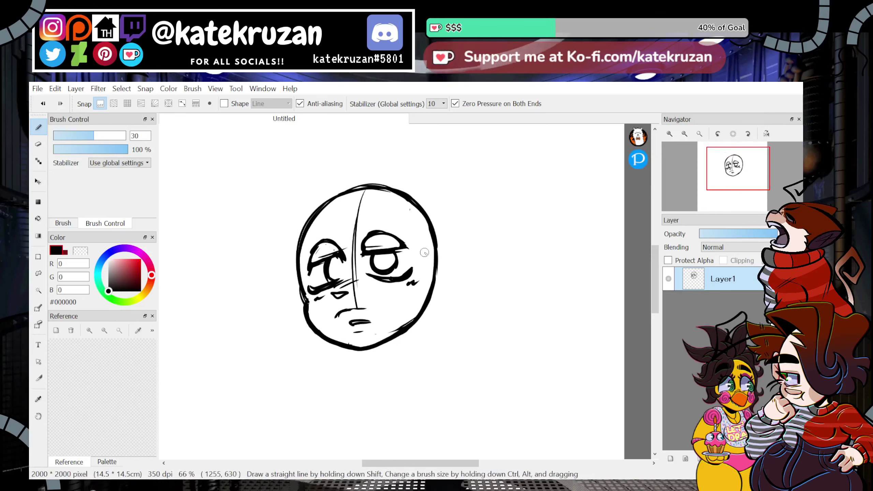
Try a folded, drooping ear on the upper right of the head, and undo it.
drag(406, 200, 412, 192)
mouse_move(413, 189)
mouse_down()
mouse_move(440, 193)
mouse_move(464, 255)
mouse_move(436, 237)
mouse_up()
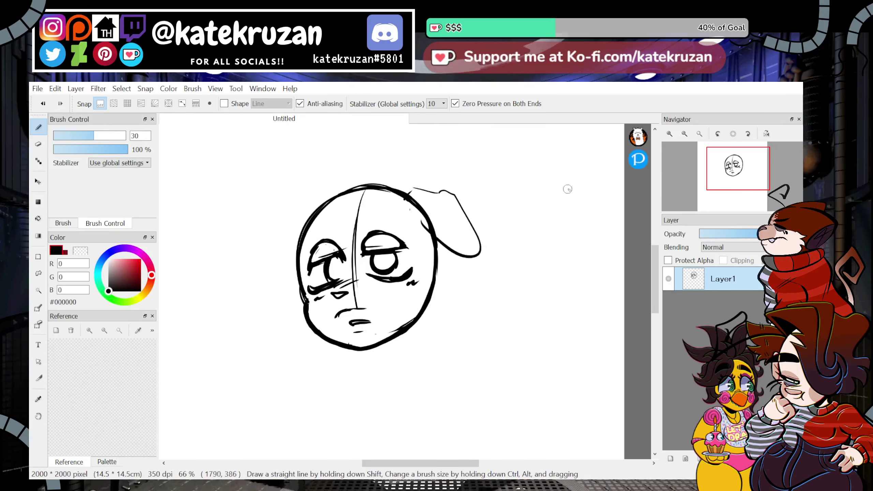
key(ctrl+z)
key(ctrl+z)
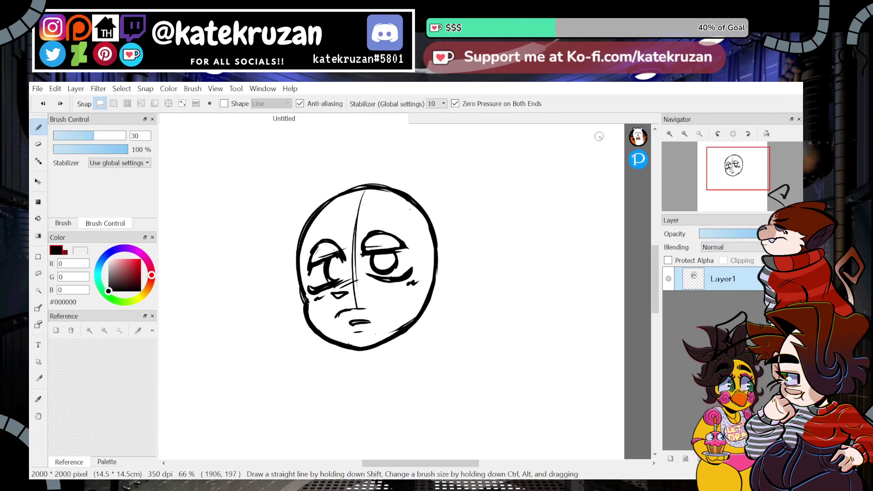
Try a wide, boxy ear shape extending from the upper left of the head, and undo its strokes.
mouse_move(383, 179)
mouse_down()
mouse_move(261, 184)
mouse_move(311, 250)
mouse_up()
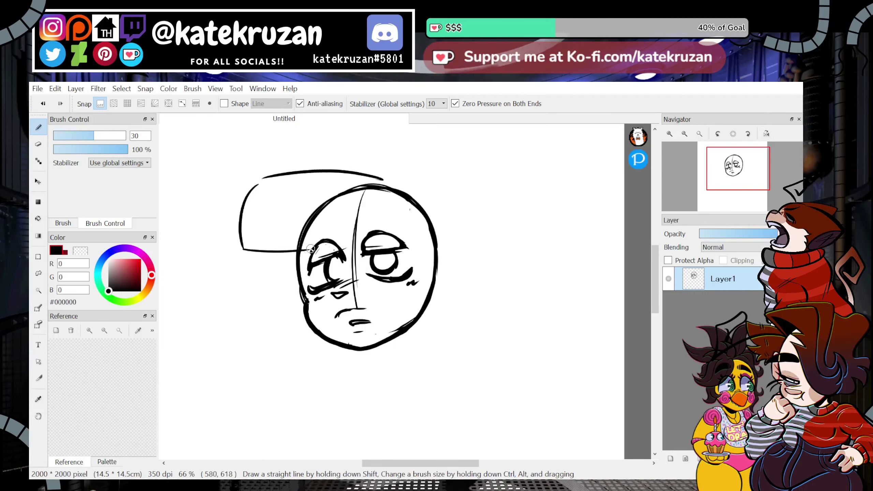
drag(241, 245, 312, 250)
key(ctrl+z)
key(ctrl+z)
key(ctrl+z)
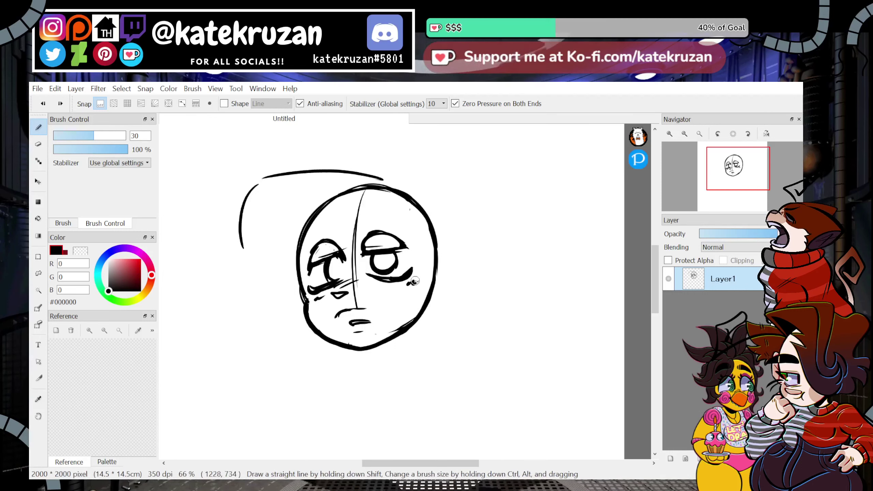
mouse_move(351, 200)
mouse_down()
mouse_move(355, 347)
mouse_move(412, 365)
mouse_up()
key(ctrl+z)
key(ctrl+z)
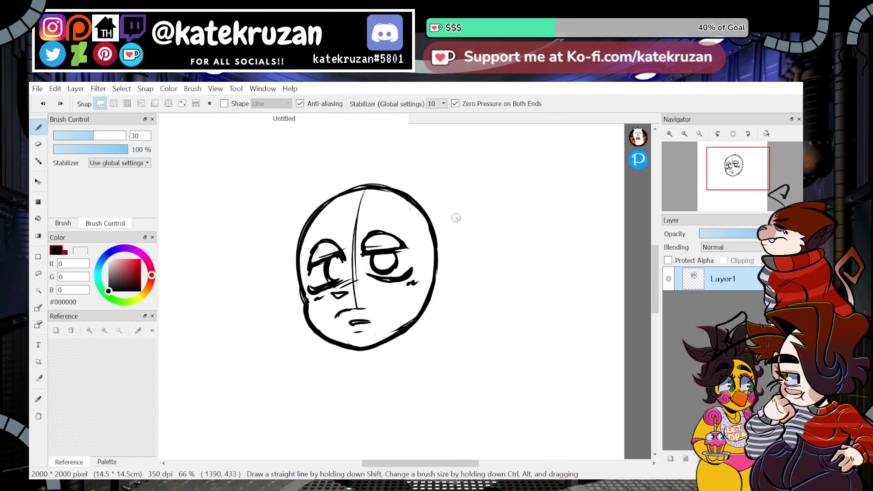
Draw long, pointed ears extending sideways and down from both sides of the head.
mouse_move(410, 195)
mouse_down()
mouse_move(524, 241)
mouse_move(431, 262)
mouse_up()
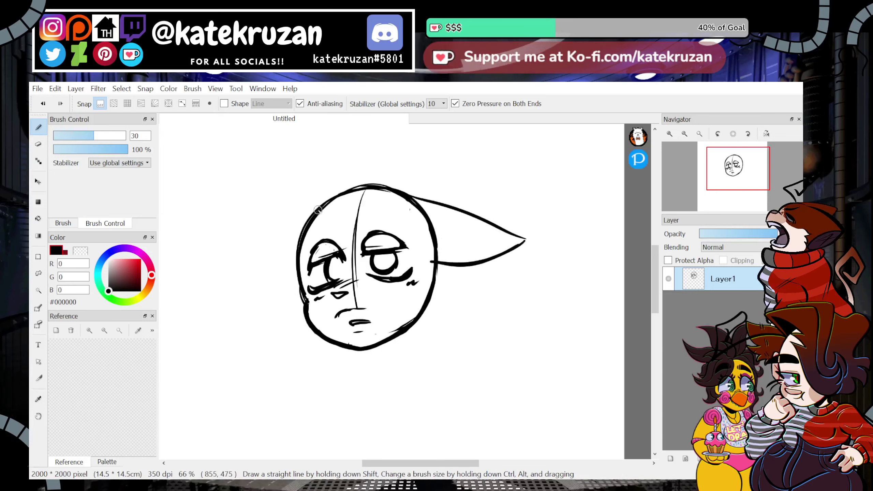
mouse_move(318, 210)
mouse_down()
mouse_move(264, 247)
mouse_move(238, 291)
mouse_move(301, 291)
mouse_up()
mouse_move(223, 284)
mouse_down()
mouse_move(320, 204)
mouse_move(224, 282)
mouse_move(296, 289)
mouse_move(239, 295)
mouse_move(242, 330)
mouse_move(271, 323)
mouse_up()
key(ctrl+z)
key(ctrl+z)
Draw curly hair tufts with small inner curls beneath both pointed ears.
drag(241, 293, 244, 307)
mouse_move(239, 306)
mouse_down()
mouse_move(280, 324)
mouse_move(261, 336)
mouse_move(309, 330)
mouse_up()
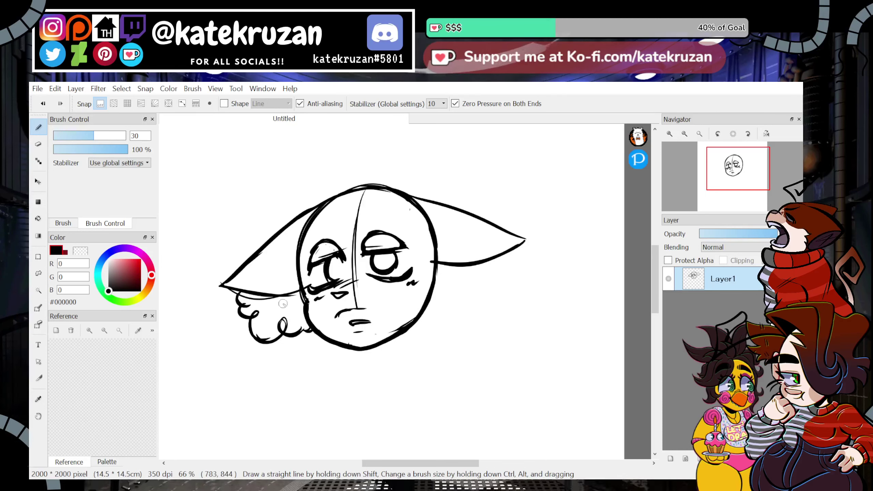
drag(265, 297, 276, 307)
drag(281, 304, 285, 310)
mouse_move(426, 307)
mouse_down()
mouse_move(486, 302)
mouse_move(498, 256)
mouse_move(484, 277)
mouse_up()
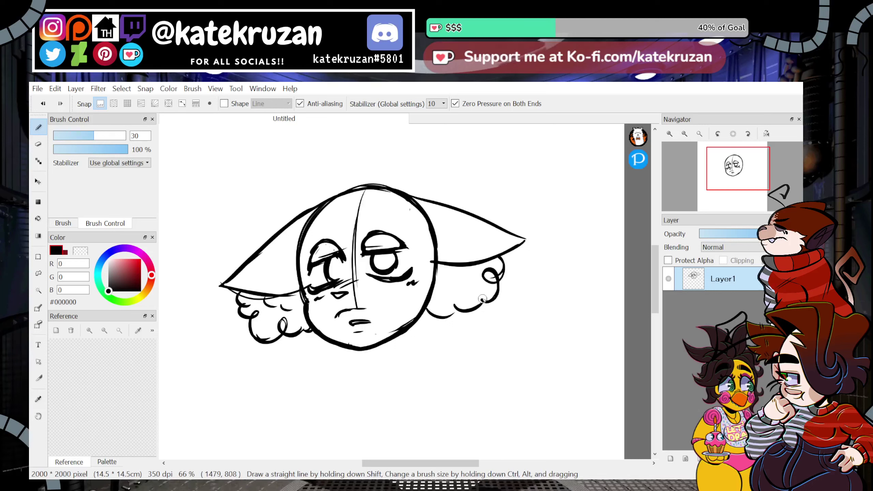
mouse_move(443, 317)
mouse_down()
mouse_move(457, 305)
mouse_move(453, 293)
mouse_move(473, 280)
mouse_up()
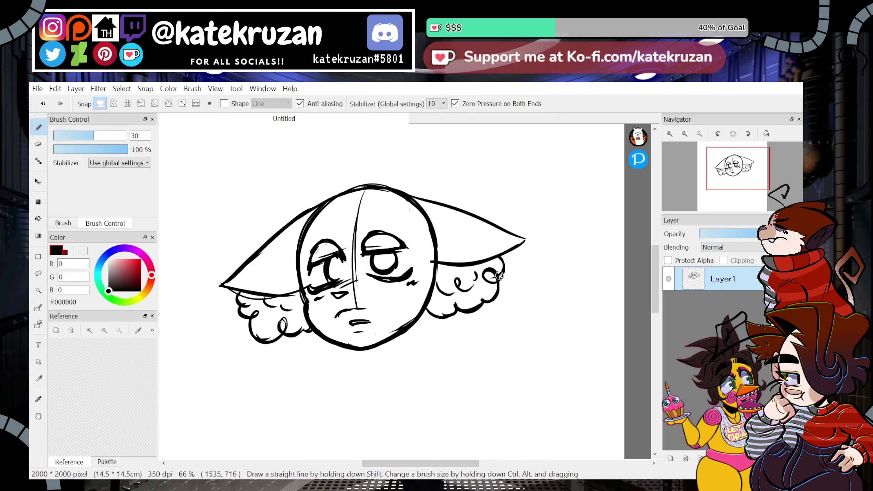
key(ctrl+z)
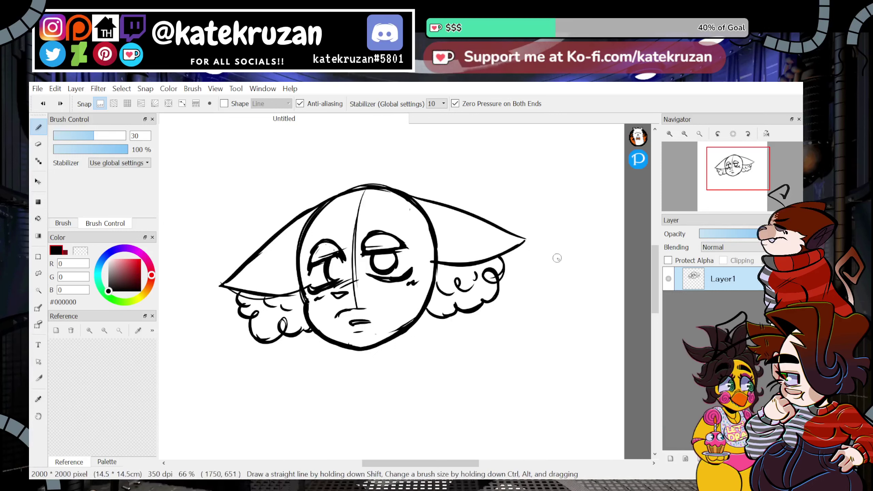
Undo the curly hair tufts beneath both pointed ears.
mouse_move(436, 240)
mouse_down()
mouse_move(466, 418)
mouse_move(454, 425)
mouse_up()
key(ctrl+z)
key(ctrl+z)
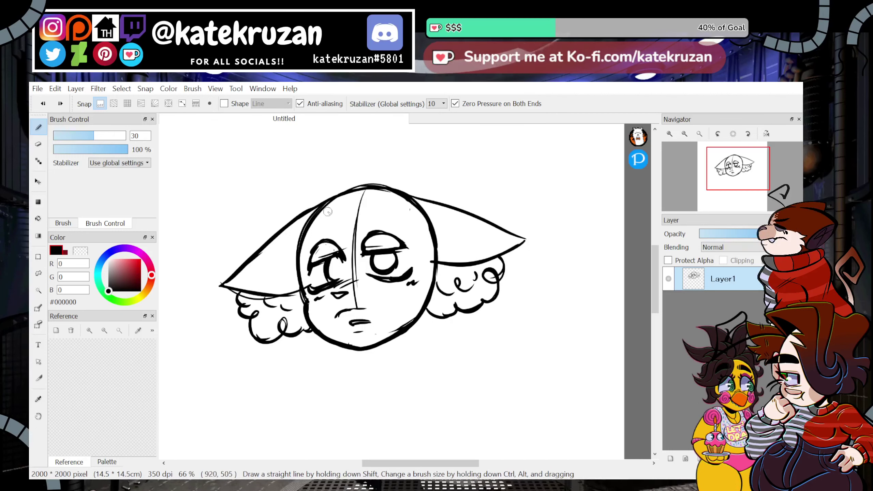
key(ctrl+z)
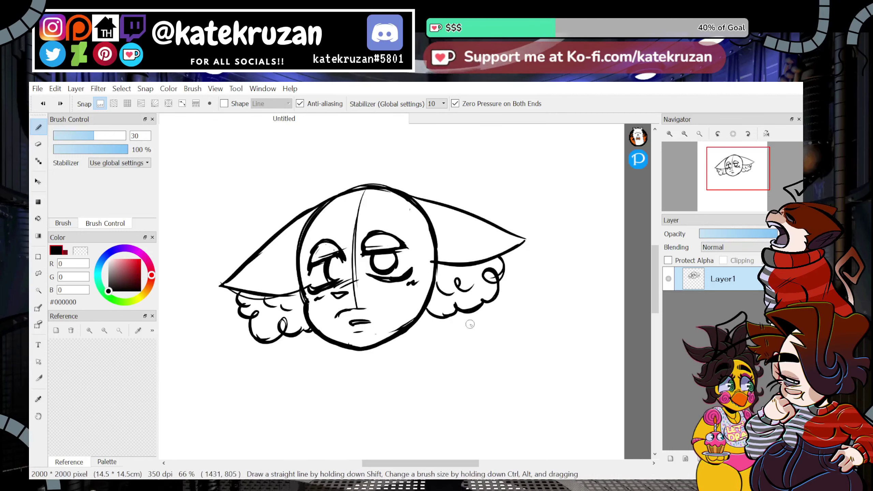
key(ctrl+z)
key(ctrl+z)
key(ctrl+z)
key(ctrl+z)
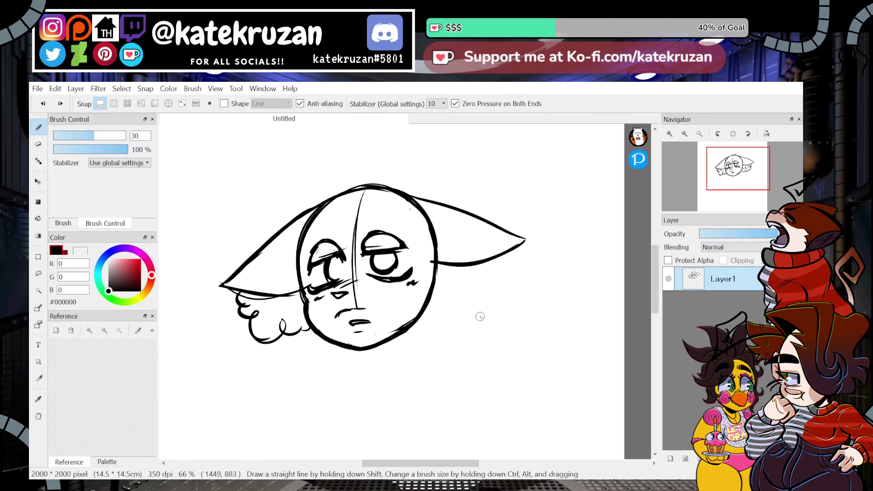
key(ctrl+z)
key(ctrl+z)
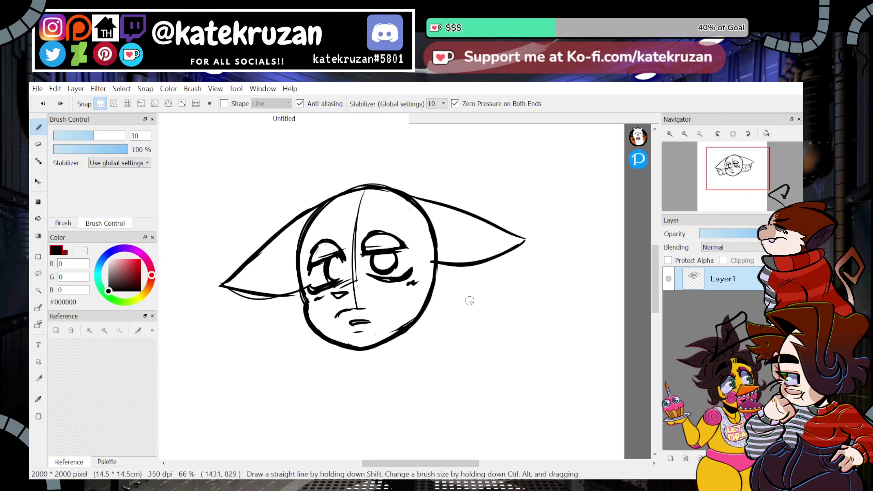
key(ctrl+z)
key(ctrl+z)
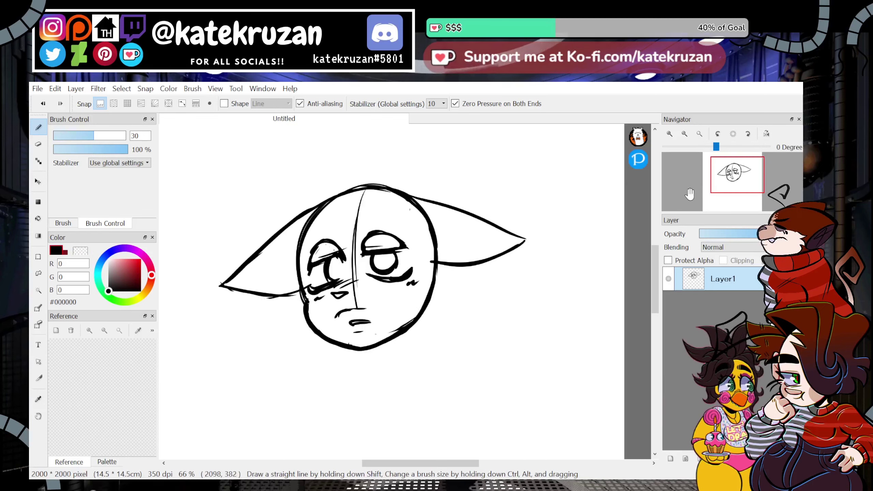
Try inner contour lines in both pointed ears, and undo them together with the ears.
drag(432, 224, 509, 243)
drag(299, 280, 240, 284)
key(ctrl+z)
key(ctrl+z)
key(ctrl+z)
key(ctrl+z)
key(ctrl+z)
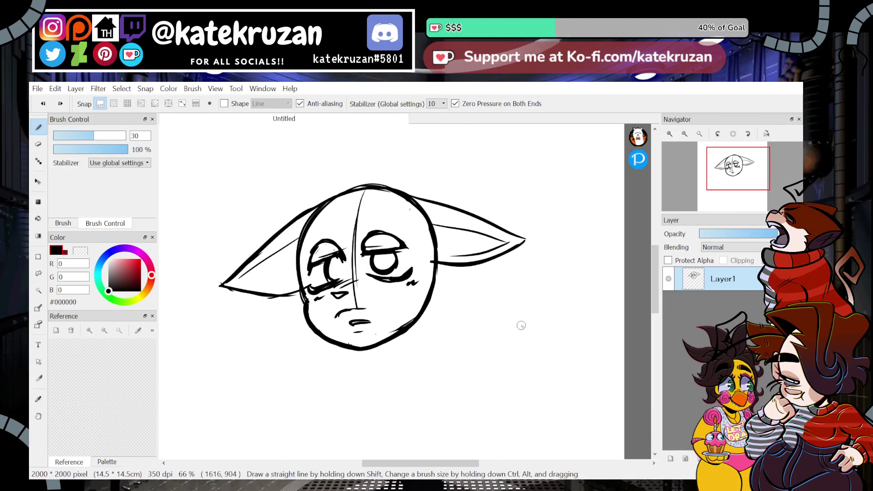
key(ctrl+z)
key(ctrl+z)
key(ctrl+z)
key(ctrl+z)
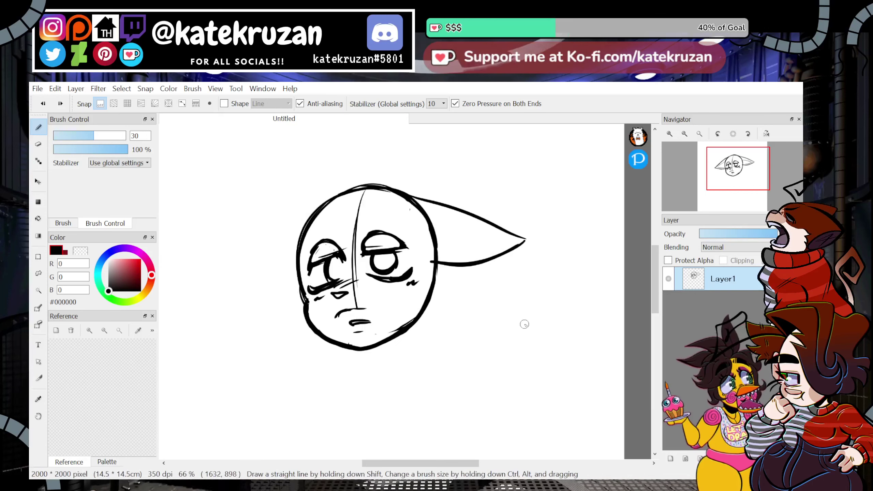
Try a pair of medium-sized rounded ears on top of the head, and undo them.
drag(330, 183, 333, 194)
drag(303, 158, 334, 189)
drag(282, 172, 295, 265)
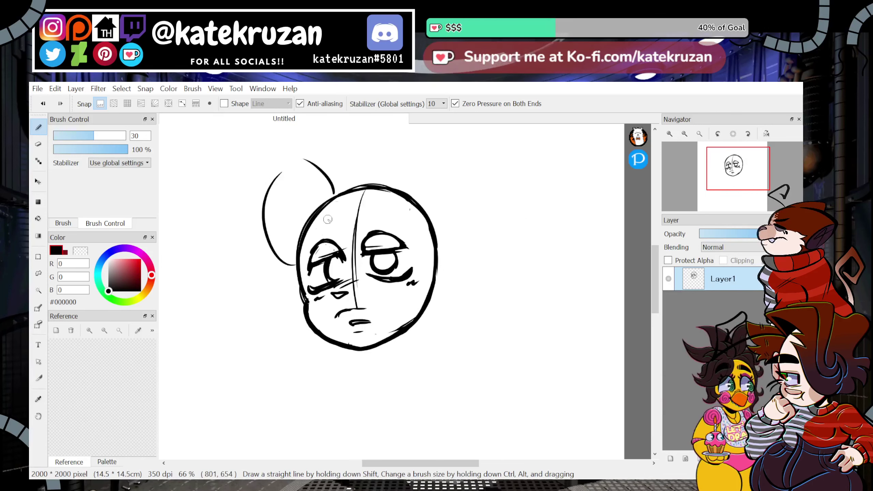
drag(388, 183, 418, 146)
mouse_move(435, 145)
mouse_down()
mouse_move(476, 211)
mouse_move(438, 245)
mouse_up()
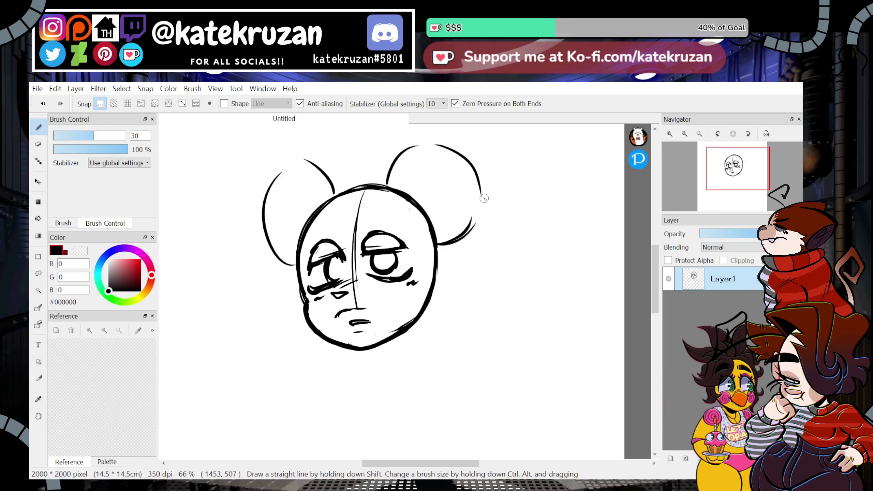
key(ctrl+z)
key(ctrl+z)
key(ctrl+z)
key(ctrl+z)
key(ctrl+z)
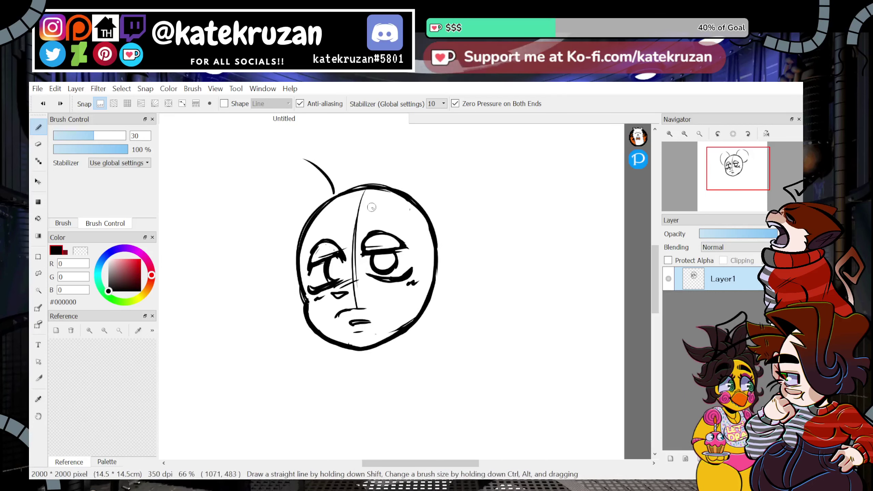
Draw a large, round mouse-like ear on the upper left of the head and thicken its outline.
drag(322, 199, 292, 286)
drag(270, 173, 285, 301)
key(ctrl+z)
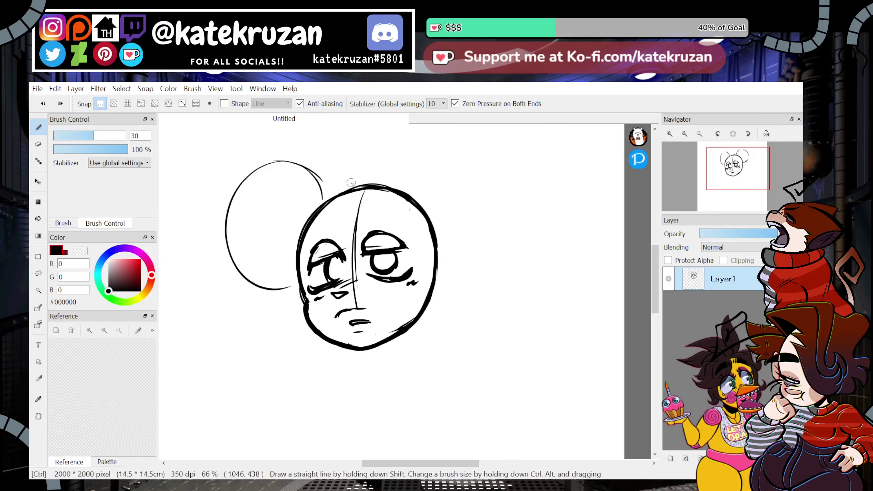
drag(325, 203, 292, 159)
mouse_move(274, 160)
mouse_down()
mouse_move(310, 168)
mouse_move(241, 181)
mouse_move(227, 207)
mouse_move(227, 251)
mouse_move(285, 291)
mouse_move(300, 286)
mouse_up()
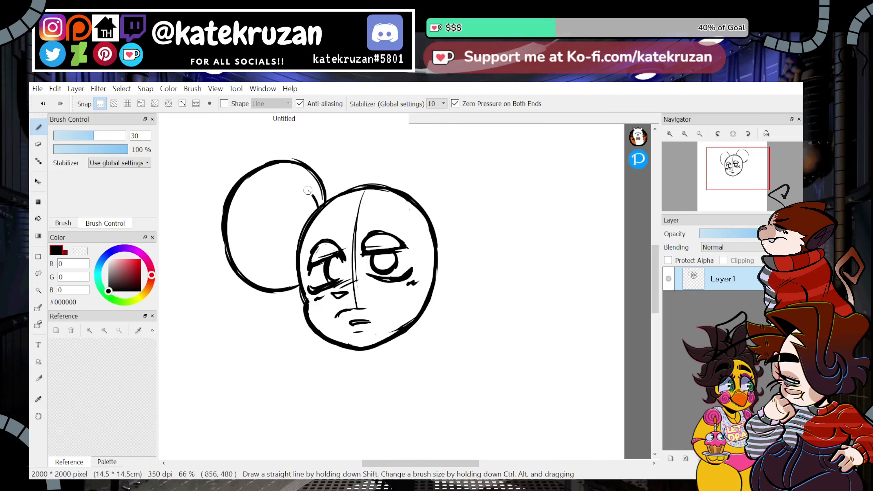
Draw an inner contour inside the left ear, redoing its outer curve until it follows the ear's outline.
drag(313, 217, 307, 201)
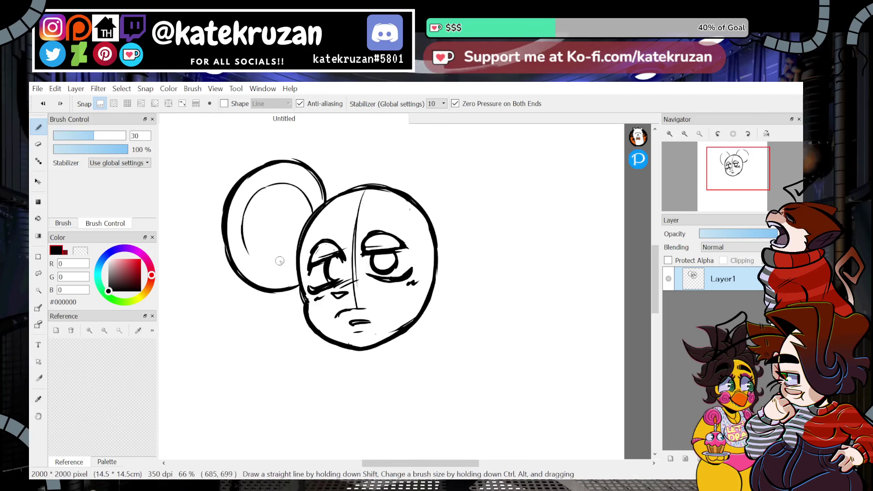
drag(248, 257, 303, 263)
drag(279, 185, 246, 251)
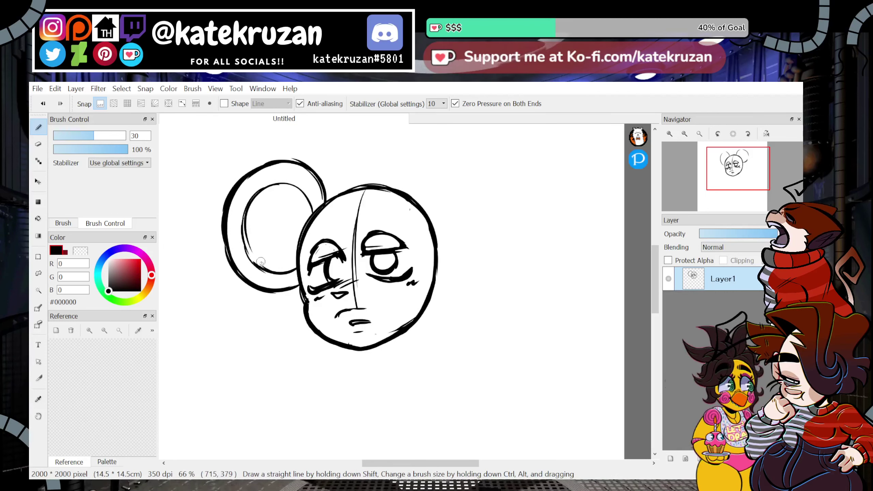
key(ctrl+z)
drag(282, 183, 258, 266)
key(ctrl+z)
drag(273, 183, 261, 265)
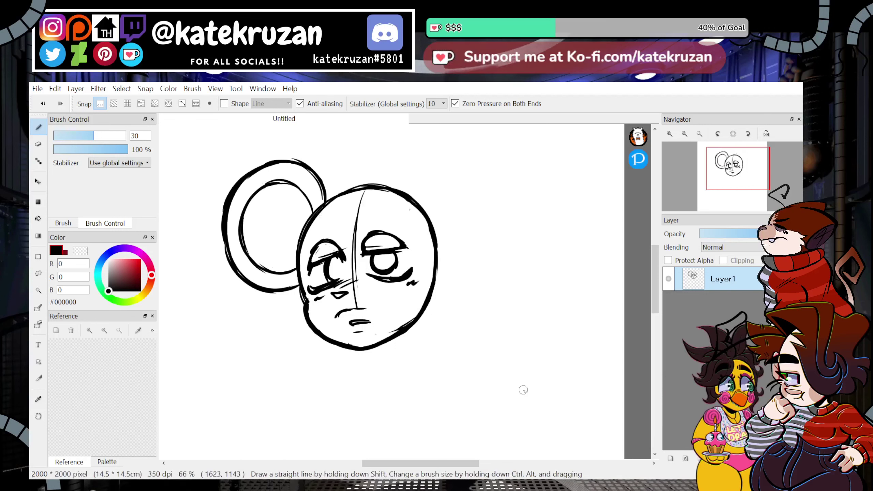
Lasso the left ear without the head and paste a copy of it onto a new layer.
key(l)
mouse_move(300, 149)
mouse_down()
mouse_move(208, 186)
mouse_move(297, 300)
mouse_up()
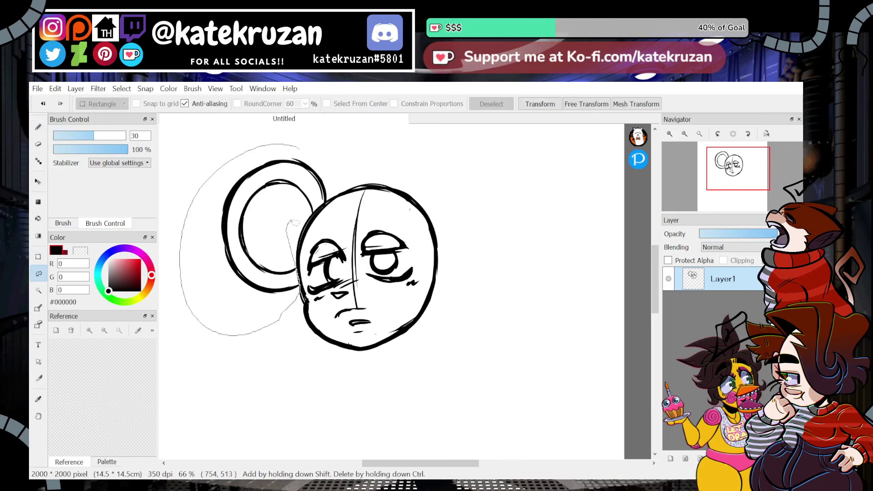
mouse_move(314, 216)
mouse_down()
mouse_move(326, 201)
mouse_move(297, 135)
mouse_up()
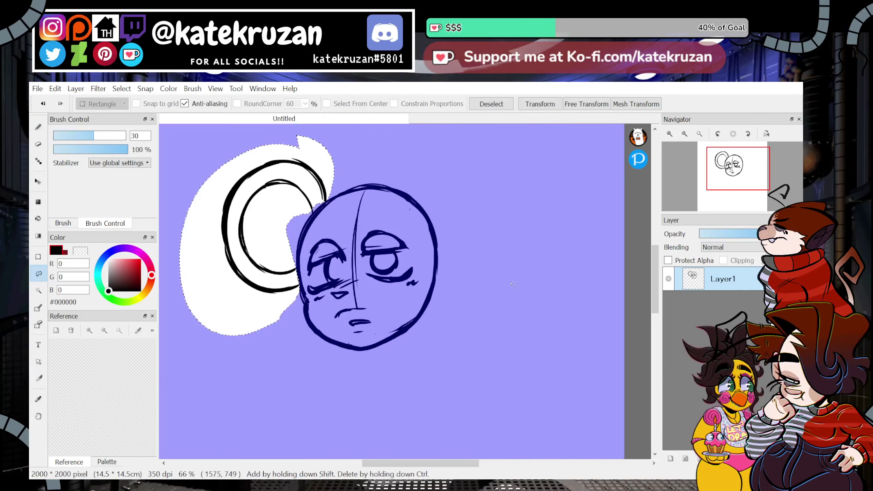
key(ctrl+c)
key(ctrl+v)
Mirror the copied ear, rotate and place it on the upper right of the head, and clear the selection.
click(537, 103)
click(451, 445)
drag(274, 250, 489, 240)
drag(560, 250, 571, 224)
drag(493, 230, 526, 233)
click(585, 460)
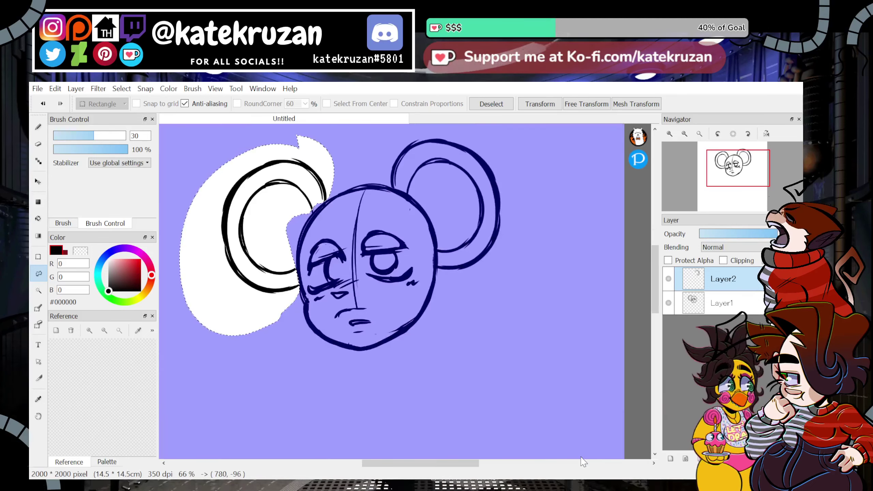
click(491, 104)
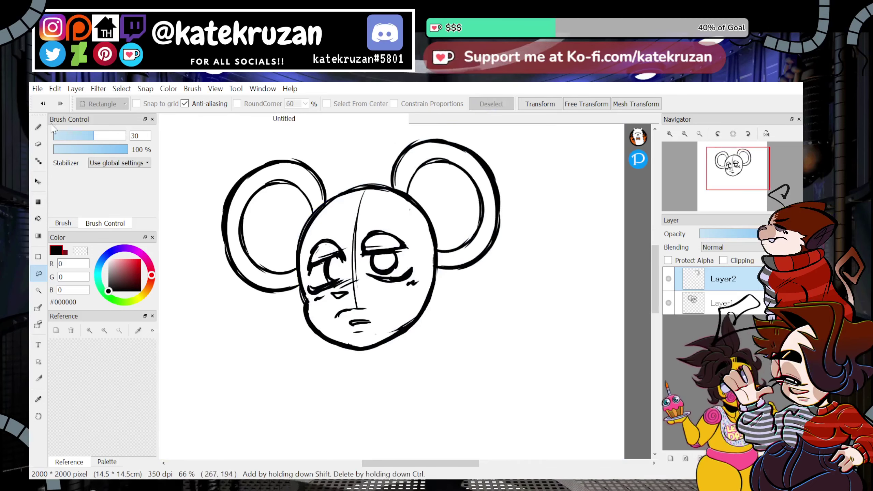
key(b)
drag(488, 290, 468, 304)
key(ctrl+z)
drag(735, 169, 737, 167)
On Layer1, lasso the left ear, rotate it slightly clockwise and move it up and closer to the head, and clear the selection.
click(38, 274)
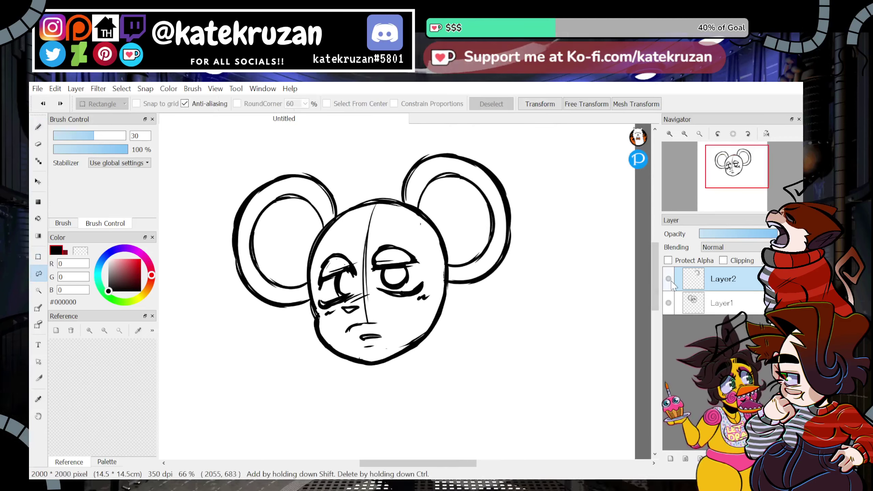
click(706, 310)
drag(305, 154, 318, 229)
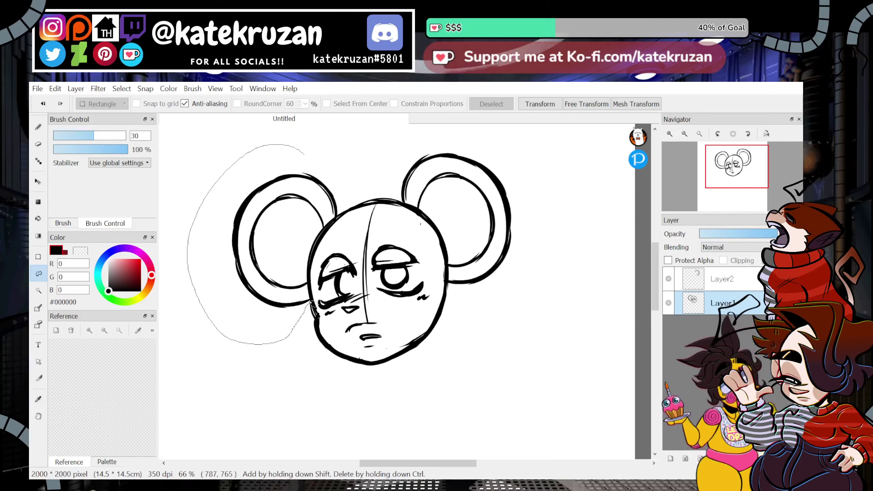
drag(342, 218, 318, 162)
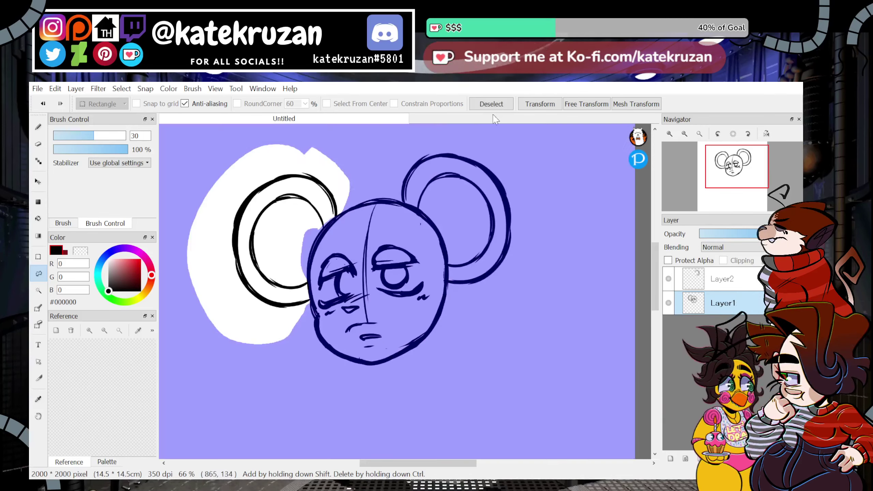
click(539, 104)
drag(396, 241, 388, 275)
drag(292, 213, 306, 187)
drag(411, 278, 418, 265)
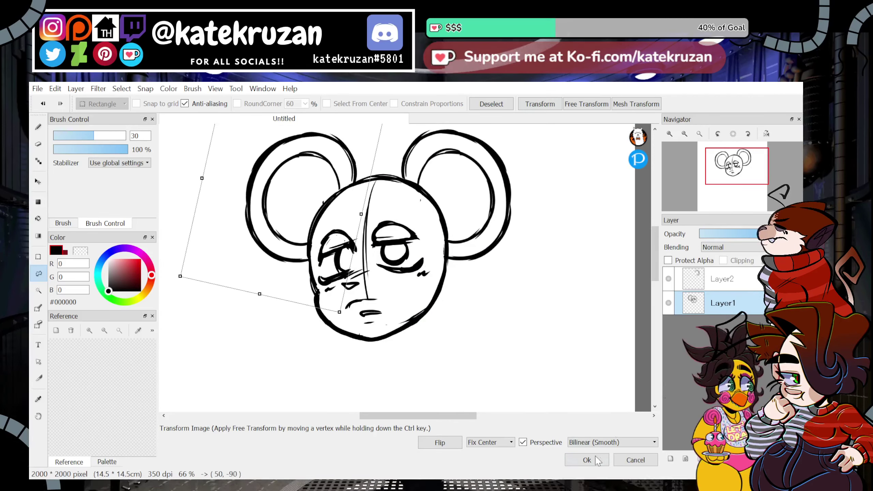
drag(476, 311, 483, 285)
drag(329, 252, 322, 264)
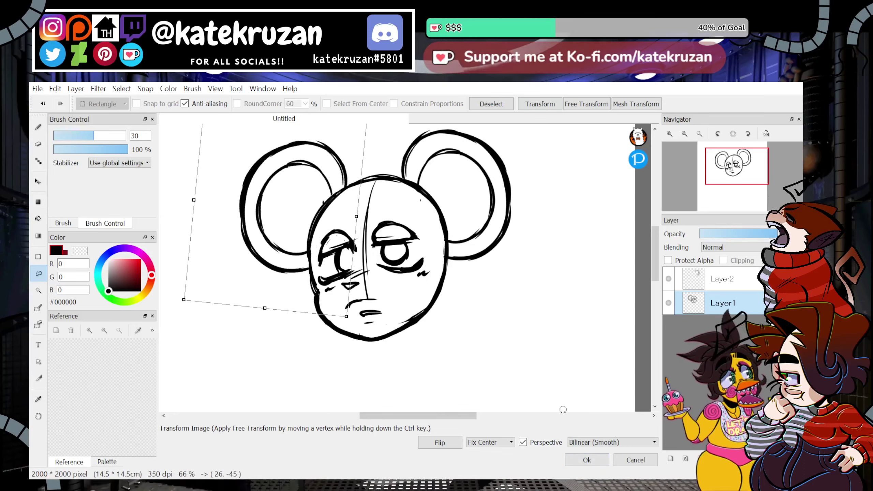
key(Return)
key(ctrl+d)
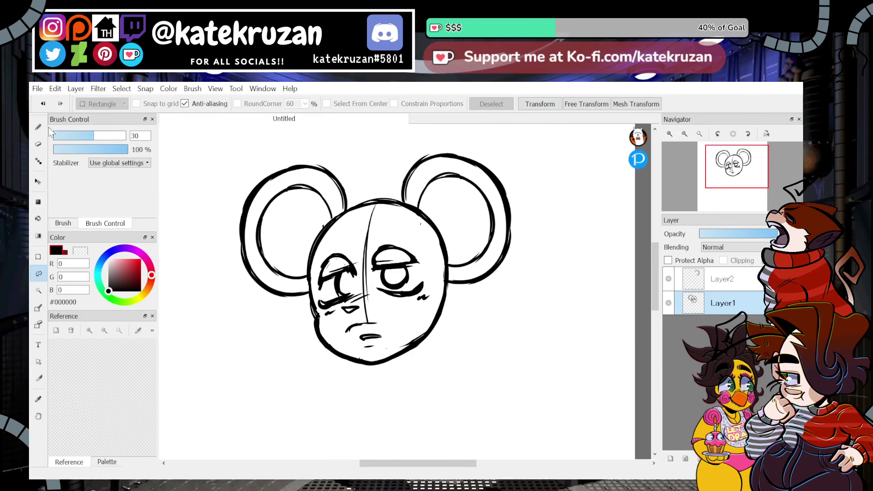
With the brush on the empty Layer2, draw a short hair lock on the right side of the face and a longer one on the left.
key(b)
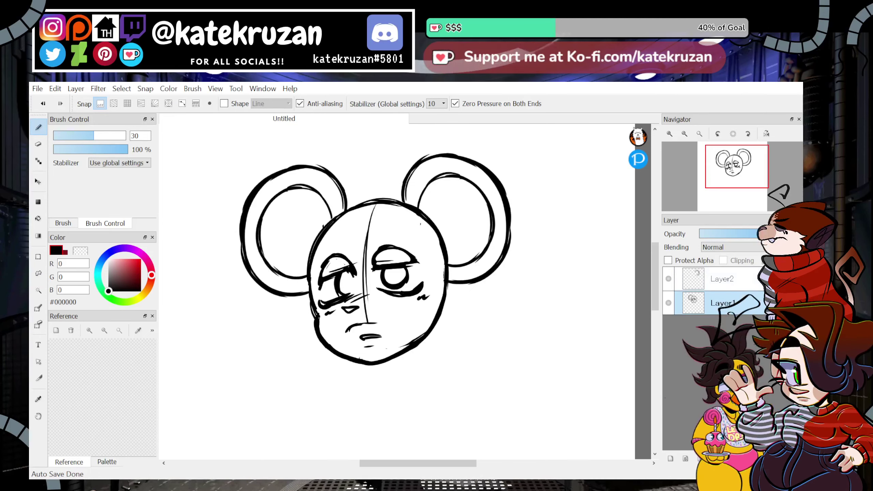
click(735, 280)
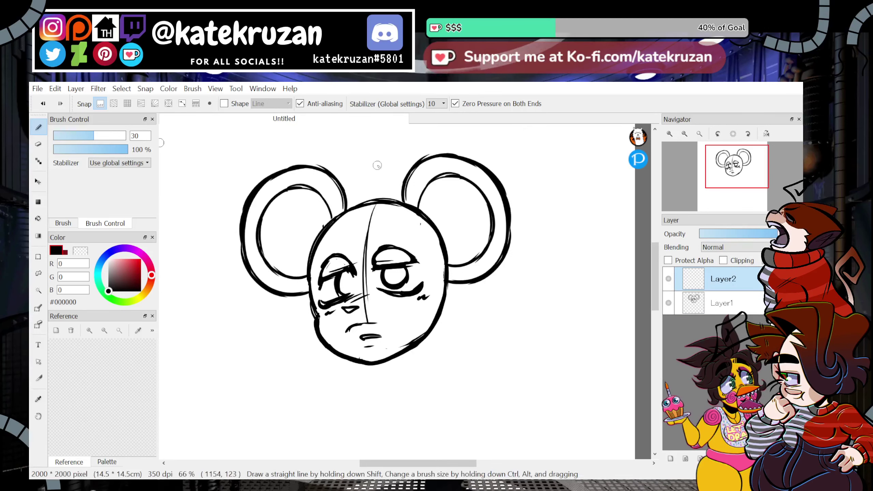
drag(355, 187, 300, 262)
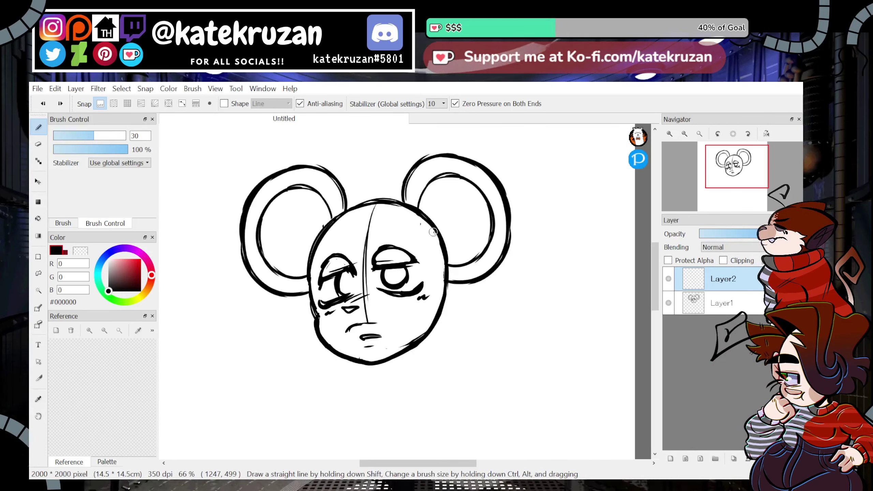
drag(437, 238, 413, 337)
drag(441, 258, 441, 353)
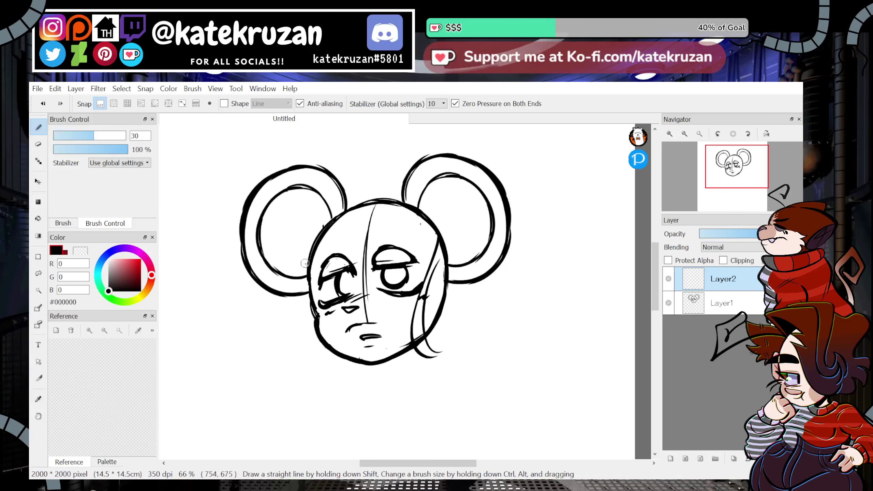
drag(307, 280, 292, 394)
drag(303, 306, 280, 393)
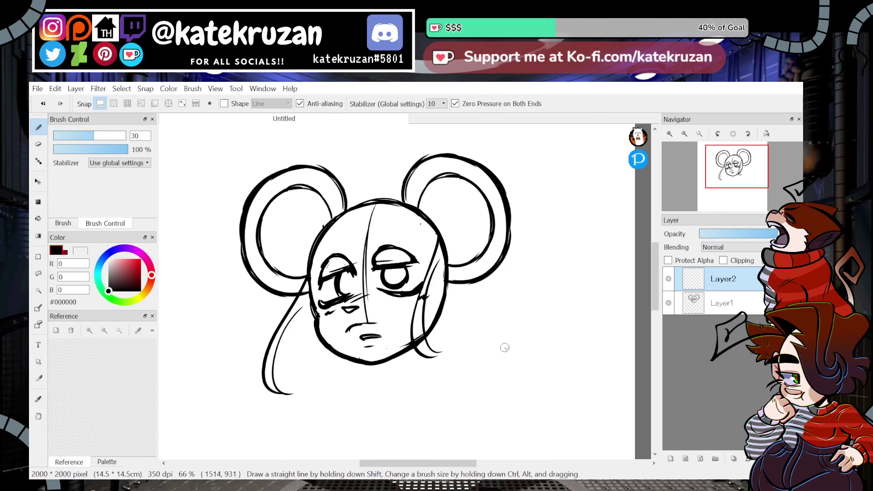
Draw a large pointed hair tuft sweeping up over the left ear, undoing the first attempt.
drag(295, 205, 244, 158)
mouse_move(258, 180)
mouse_down()
mouse_move(354, 189)
mouse_move(270, 133)
mouse_move(294, 211)
mouse_move(306, 219)
mouse_up()
key(ctrl+z)
key(ctrl+z)
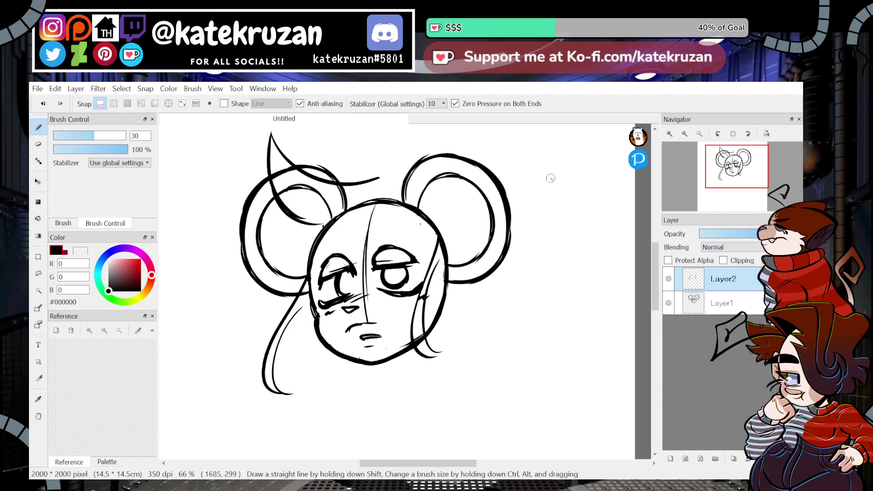
Lower Layer1's opacity so the head sketch turns grey, and make Layer2 active again.
click(723, 303)
click(748, 237)
click(752, 277)
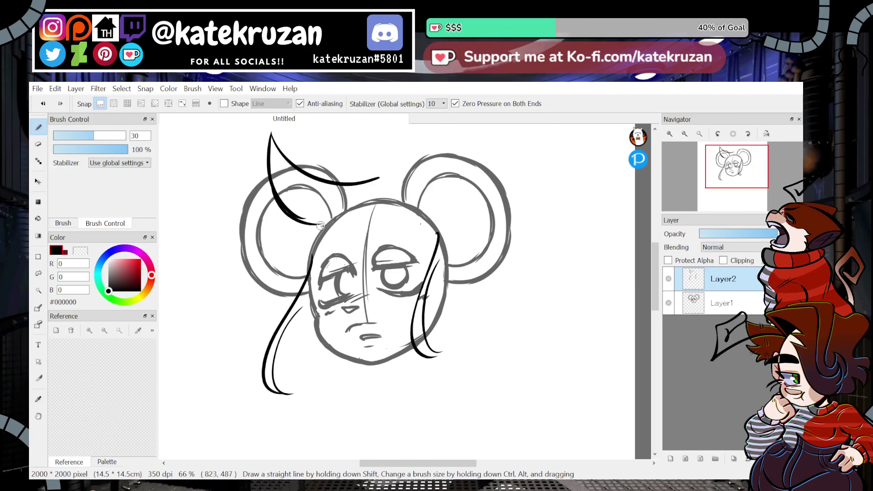
Draw a swept fringe across the forehead with inner strand lines, redoing its lower edge and top contour.
mouse_move(321, 223)
mouse_down()
mouse_move(266, 274)
mouse_move(293, 252)
mouse_move(281, 276)
mouse_up()
mouse_move(284, 277)
mouse_down()
mouse_move(415, 272)
mouse_move(414, 217)
mouse_up()
key(ctrl+z)
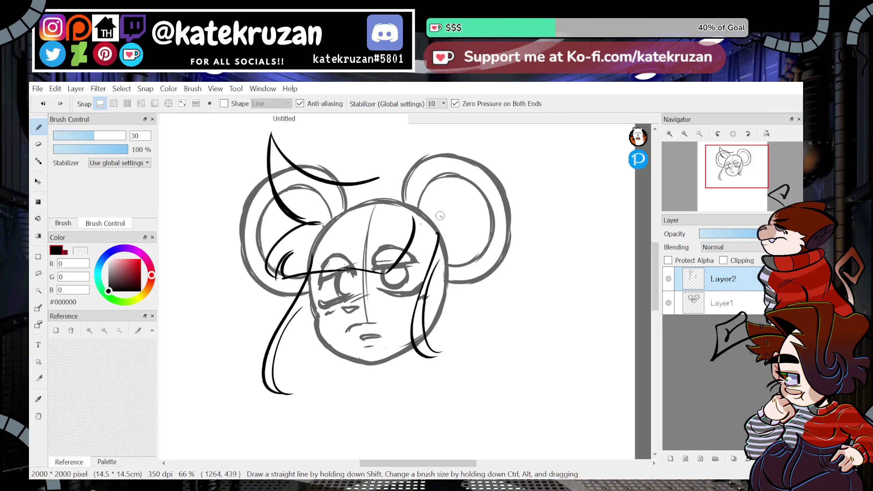
key(ctrl+z)
key(ctrl+z)
mouse_move(284, 278)
mouse_down()
mouse_move(385, 278)
mouse_move(353, 271)
mouse_move(381, 274)
mouse_move(413, 217)
mouse_up()
mouse_move(377, 271)
mouse_down()
mouse_move(397, 230)
mouse_move(327, 213)
mouse_up()
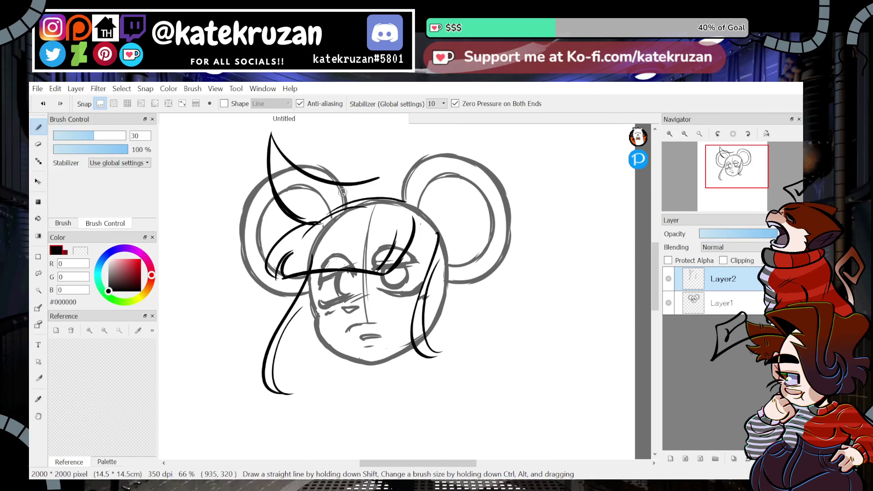
key(ctrl+z)
drag(384, 205, 322, 221)
mouse_move(310, 258)
mouse_down()
mouse_move(373, 216)
mouse_move(398, 215)
mouse_up()
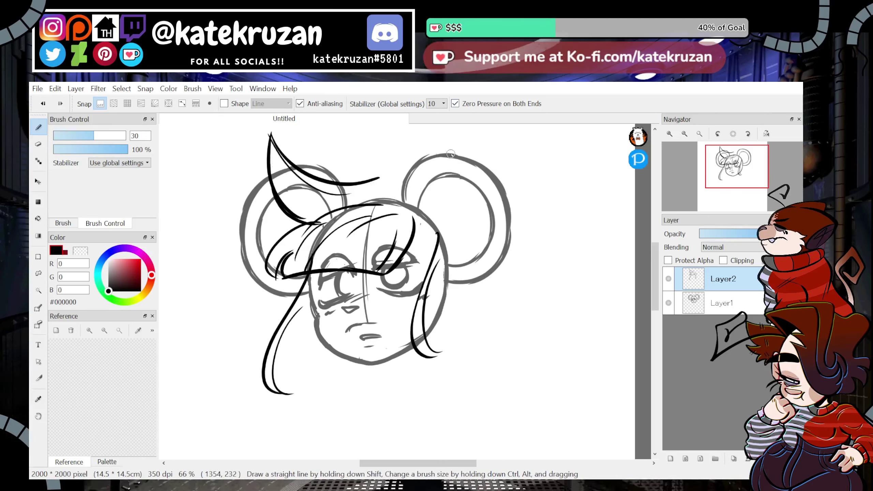
Fade Layer1 further to a faint light grey and return to Layer2.
click(732, 306)
click(715, 234)
click(729, 279)
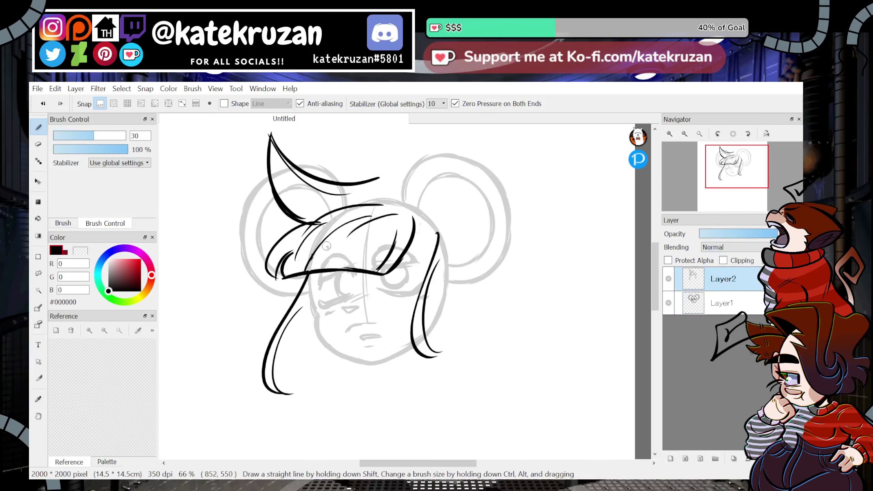
Add inner strands to the left side lock, and extend the right one with an outward curl and a longer lower strand.
mouse_move(306, 303)
mouse_down()
mouse_move(290, 340)
mouse_move(290, 396)
mouse_move(307, 317)
mouse_up()
key(ctrl+z)
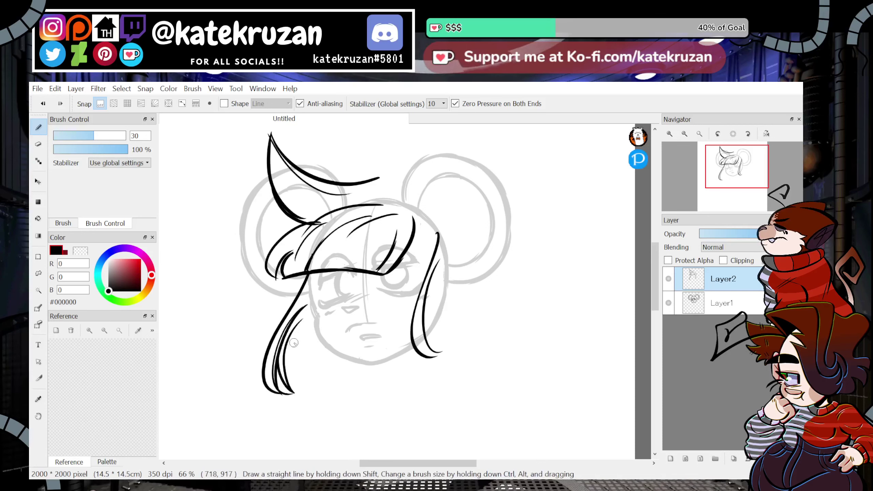
drag(286, 349, 292, 387)
mouse_move(447, 260)
mouse_down()
mouse_move(466, 322)
mouse_move(442, 344)
mouse_up()
drag(414, 318, 431, 398)
drag(412, 341, 432, 396)
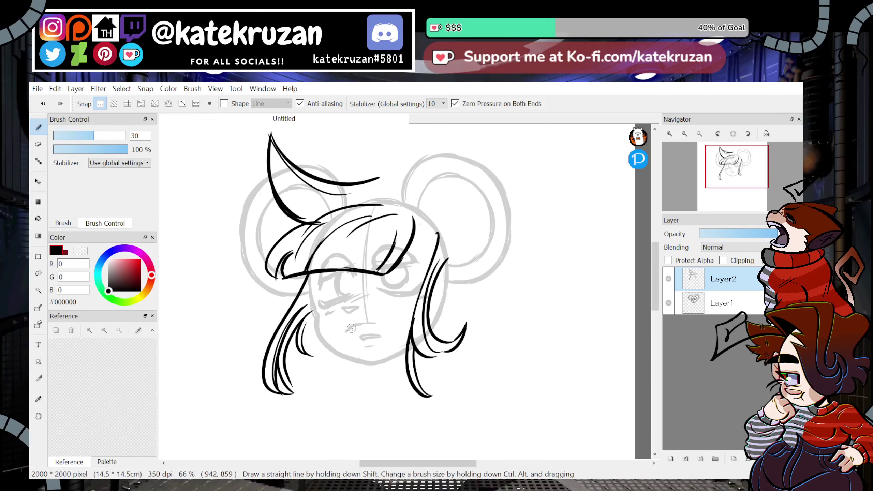
Draw a small pointed flick of hair pointing outward from the upper part of the left side lock.
key(ctrl+z)
key(ctrl+z)
drag(300, 292, 256, 303)
drag(256, 304, 287, 314)
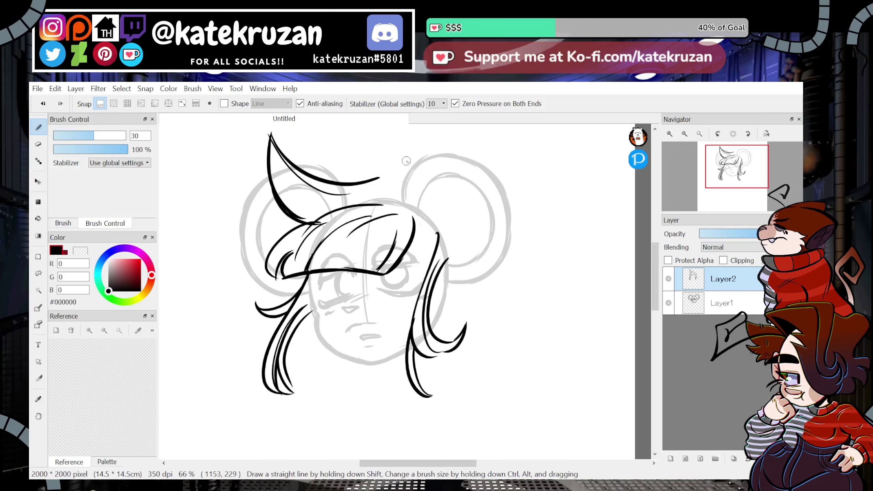
Draw a second pointed, curved hair tuft on top of the head, redoing it until it meets the first tuft and the fringe.
mouse_move(412, 168)
mouse_down()
mouse_move(344, 151)
mouse_move(390, 178)
mouse_up()
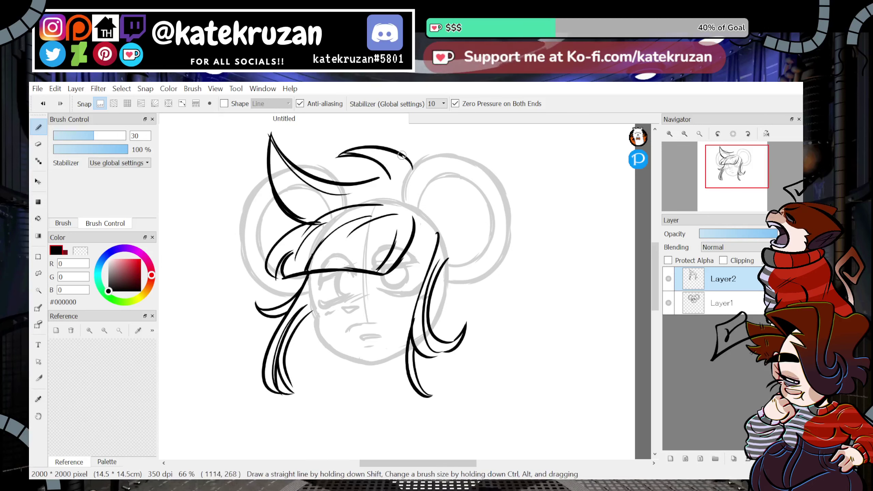
key(ctrl+z)
key(ctrl+z)
mouse_move(346, 184)
mouse_down()
mouse_move(393, 207)
mouse_move(337, 160)
mouse_up()
key(ctrl+z)
key(z)
key(ctrl+z)
mouse_move(384, 201)
mouse_down()
mouse_move(329, 144)
mouse_move(381, 142)
mouse_move(331, 146)
mouse_up()
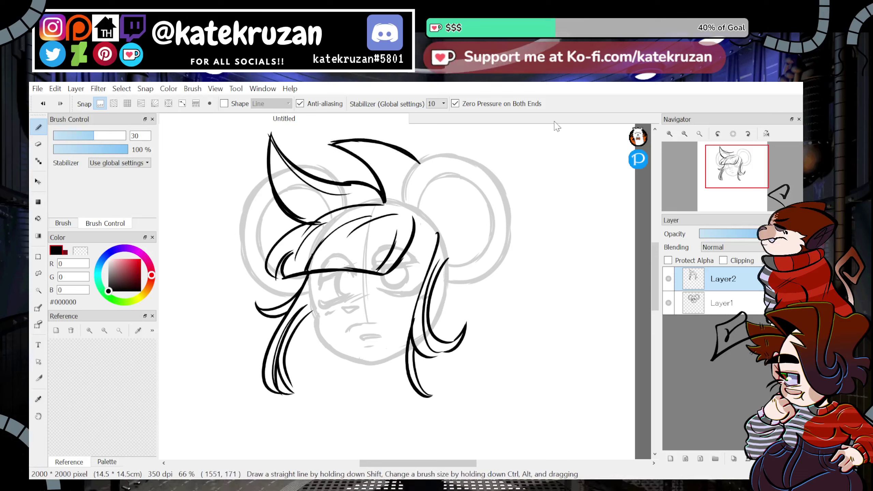
drag(323, 180, 346, 182)
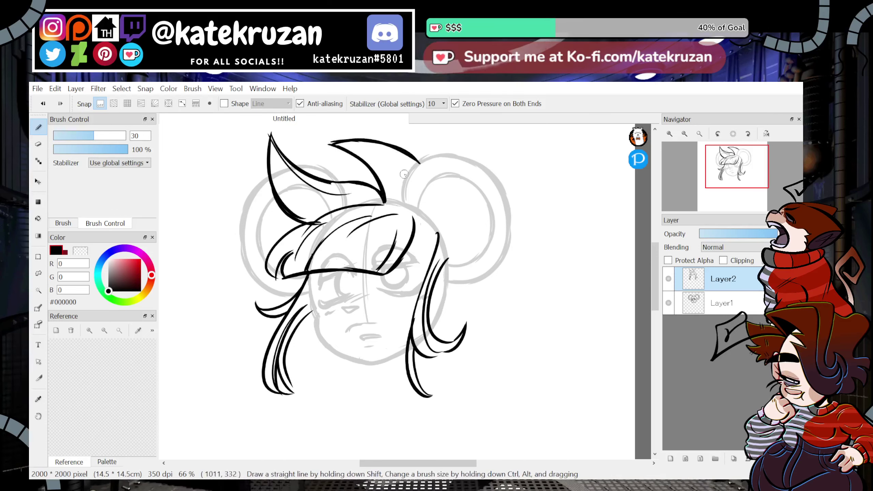
drag(736, 173, 732, 177)
drag(675, 194, 683, 190)
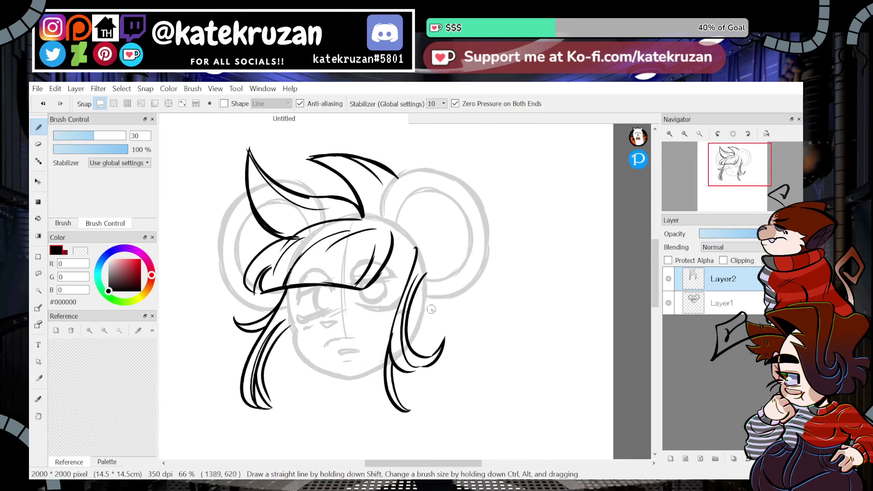
mouse_move(393, 228)
mouse_down()
mouse_move(388, 296)
mouse_move(408, 278)
mouse_move(379, 358)
mouse_up()
key(ctrl+z)
key(ctrl+z)
key(ctrl+z)
drag(359, 328, 384, 291)
drag(384, 293, 380, 395)
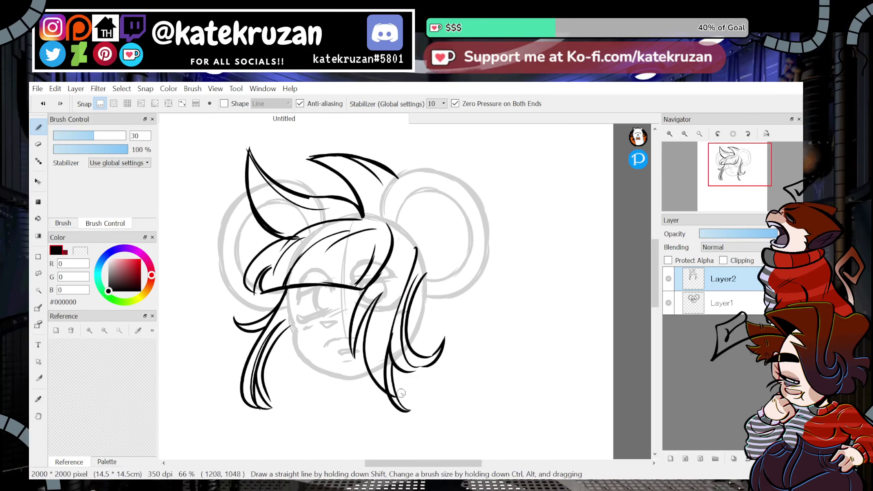
key(ctrl+z)
key(ctrl+z)
key(ctrl+z)
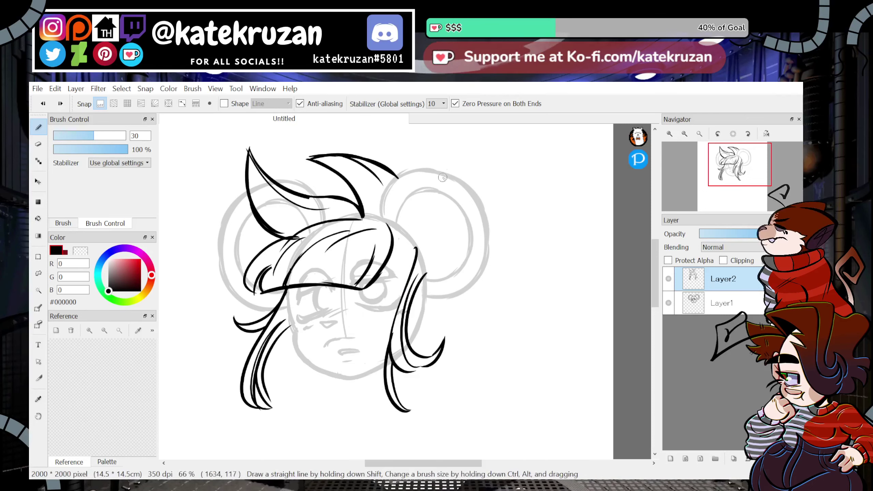
Thicken the fringe's right edge and add short strand lines beside it, undoing the strokes that miss.
drag(388, 221, 401, 280)
key(ctrl+z)
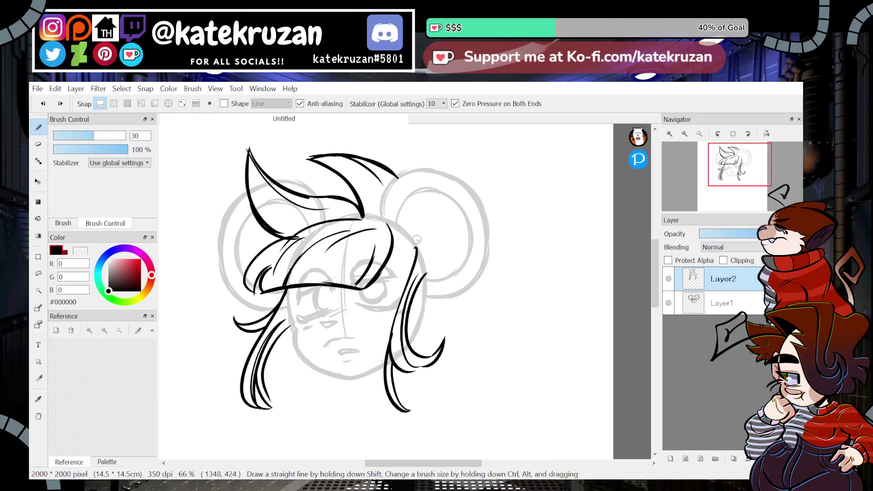
drag(395, 230, 378, 285)
mouse_move(377, 285)
mouse_down()
mouse_move(411, 245)
mouse_move(400, 294)
mouse_up()
key(ctrl+z)
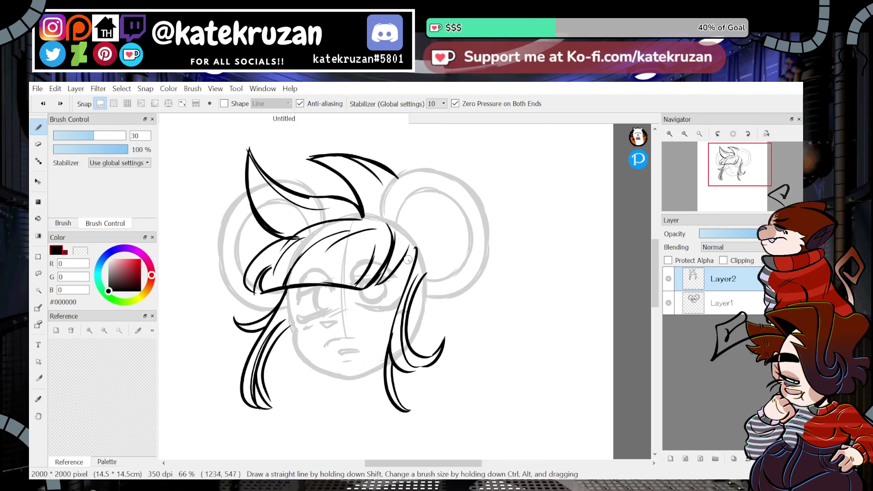
Rework the upper part of the right side lock into a smaller lock with a pointed, outward-curling tip.
mouse_move(410, 246)
mouse_down()
mouse_move(429, 323)
mouse_move(417, 320)
mouse_up()
key(ctrl+z)
key(ctrl+z)
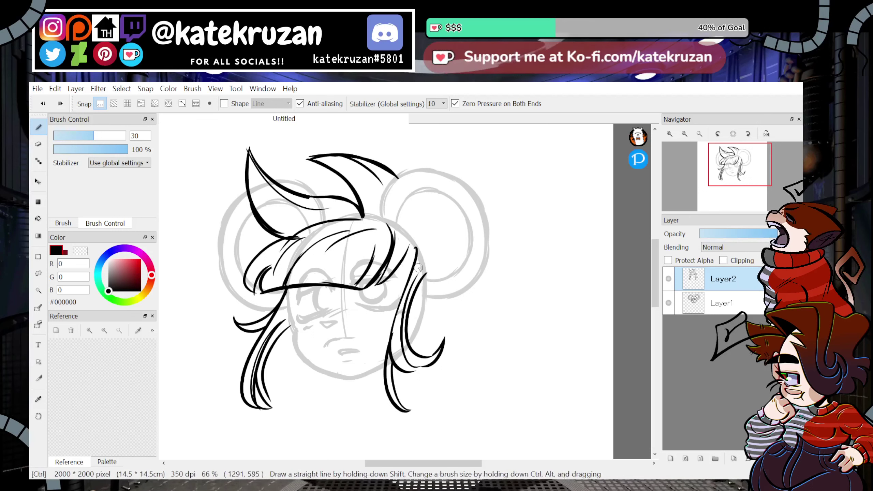
drag(414, 249, 401, 312)
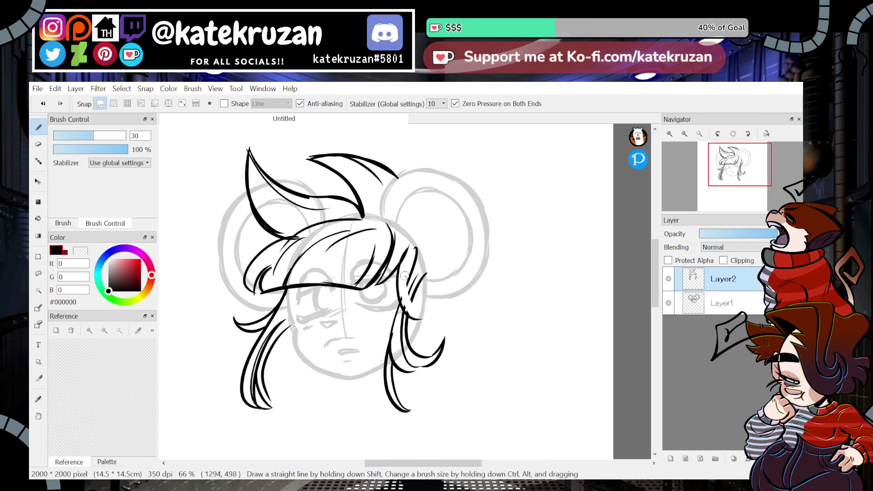
mouse_move(415, 245)
mouse_down()
mouse_move(403, 270)
mouse_move(411, 312)
mouse_up()
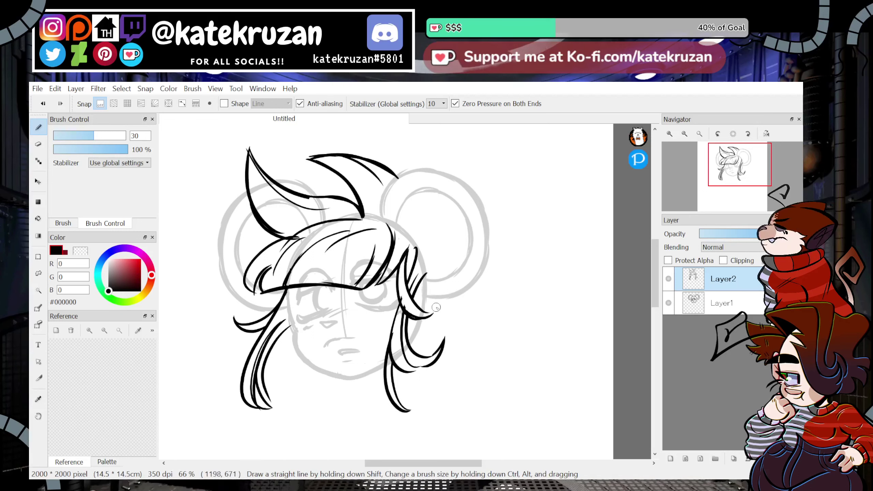
Draw the hair's outer contour from the top of the head down its right side, undoing the extra strokes below.
key(x)
drag(414, 232, 426, 275)
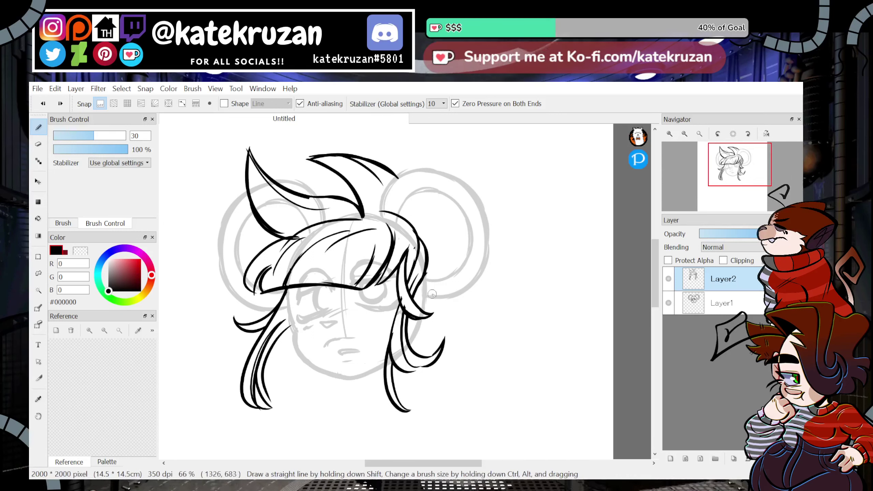
drag(427, 277, 453, 309)
key(ctrl+z)
key(ctrl+z)
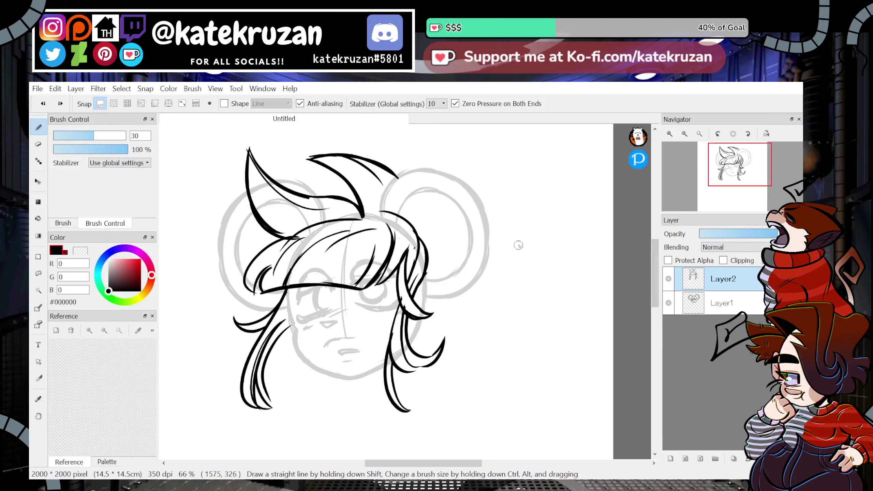
drag(511, 175, 497, 237)
mouse_move(518, 178)
mouse_down()
mouse_move(496, 291)
mouse_move(416, 381)
mouse_up()
key(ctrl+z)
key(ctrl+z)
drag(724, 178, 738, 169)
key(ctrl+z)
Erase the right side locks and the hair's outer right contour, using an eraser of size 79.
key(e)
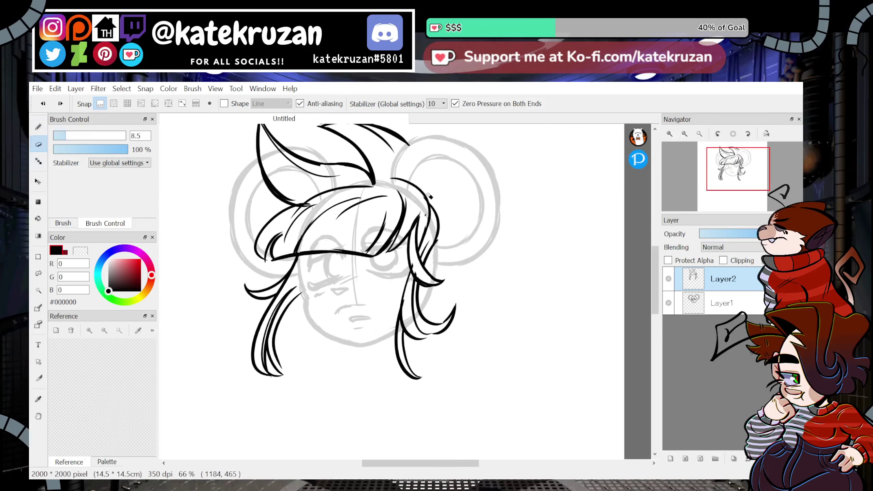
mouse_move(413, 186)
mouse_down()
mouse_move(408, 240)
mouse_move(412, 227)
mouse_up()
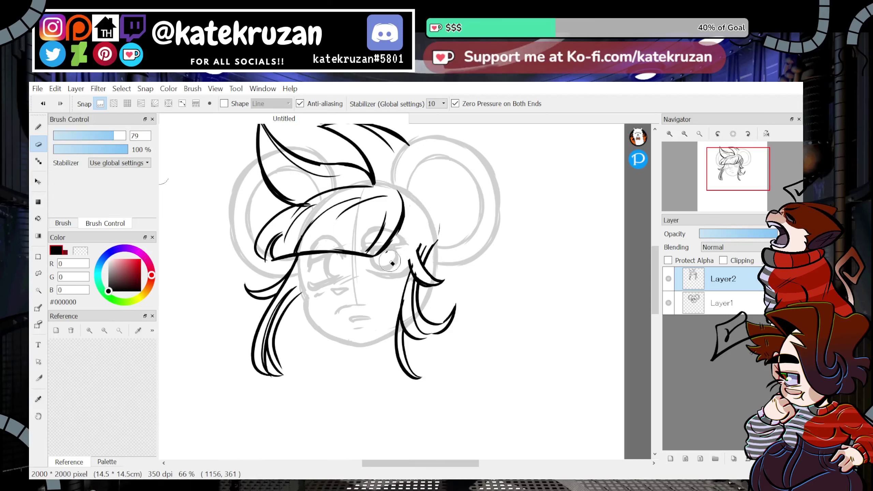
mouse_move(392, 263)
mouse_down()
mouse_move(416, 343)
mouse_move(448, 259)
mouse_move(393, 253)
mouse_up()
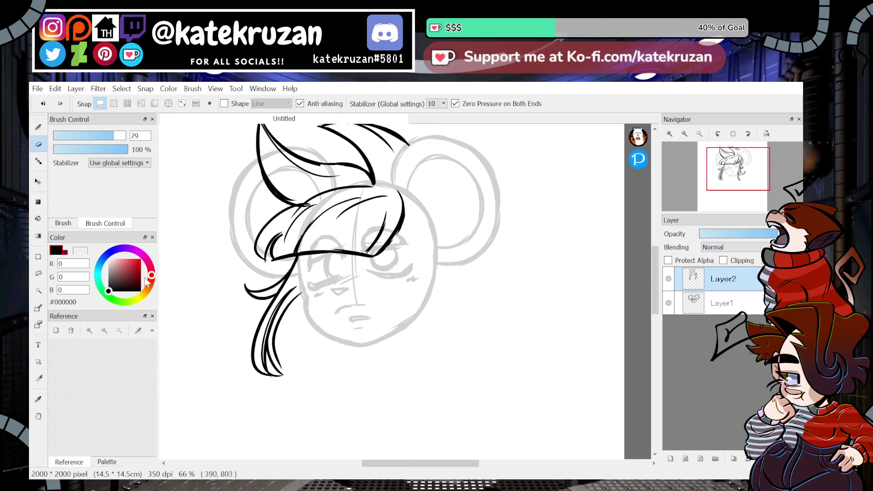
Shift the remaining hair drawing slightly to the right over the face sketch and erase the left side locks.
key(v)
mouse_move(524, 296)
mouse_down()
mouse_move(513, 302)
mouse_move(521, 303)
mouse_up()
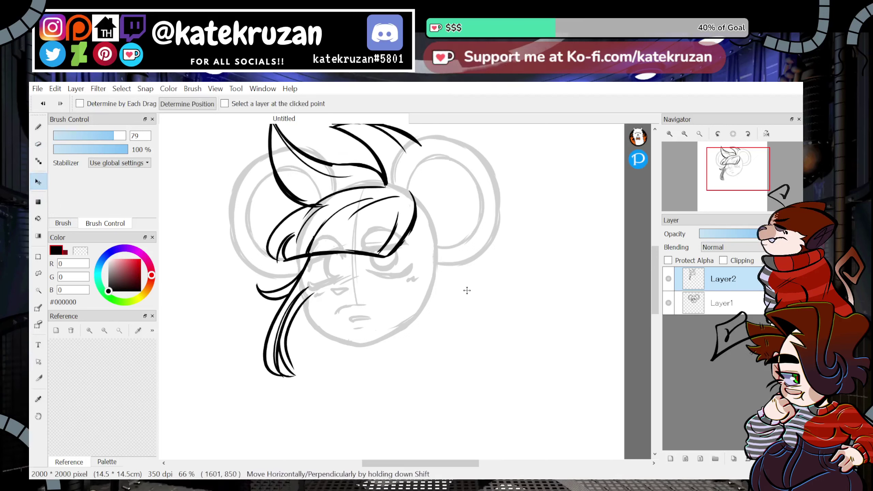
key(e)
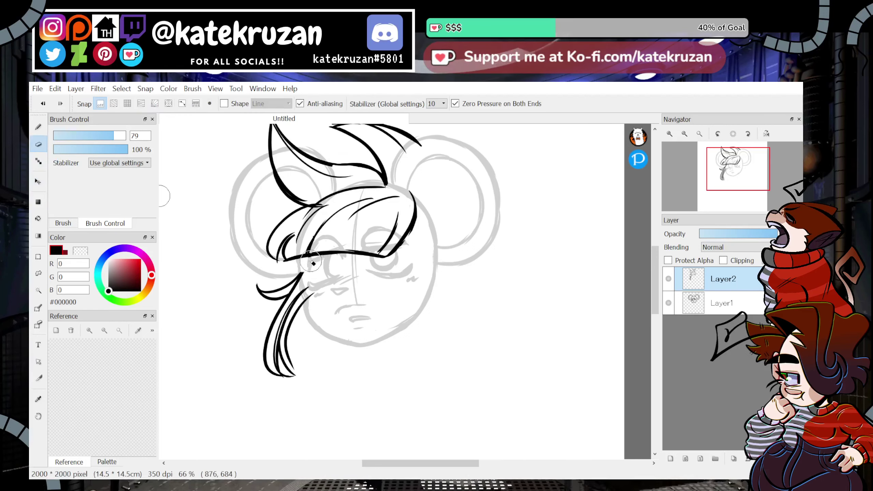
mouse_move(289, 285)
mouse_down()
mouse_move(268, 330)
mouse_move(297, 389)
mouse_up()
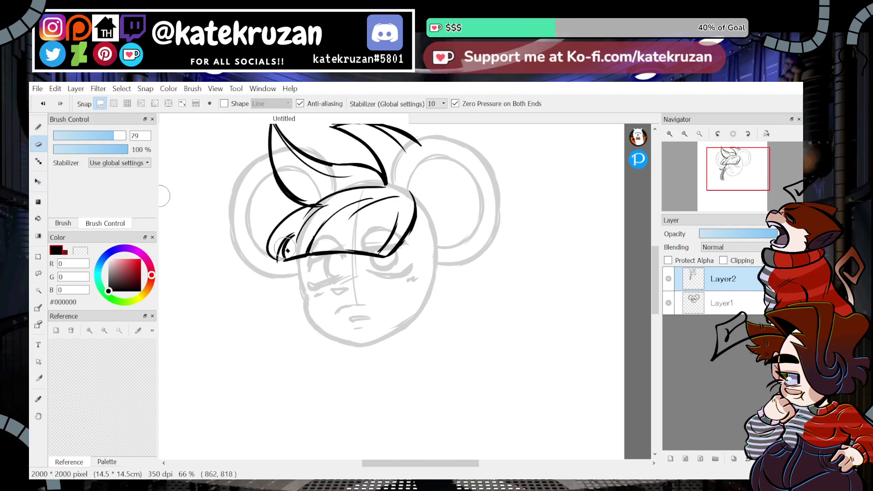
Draw a new right side lock with a size 30 brush, from the fringe into a pointed strand and a long curving lower strand, undoing missed strokes.
click(39, 127)
drag(410, 192, 409, 322)
key(ctrl+z)
drag(411, 192, 421, 313)
key(ctrl+z)
mouse_move(411, 192)
mouse_down()
mouse_move(391, 303)
mouse_move(437, 278)
mouse_move(410, 381)
mouse_up()
key(ctrl+z)
mouse_move(441, 288)
mouse_down()
mouse_move(408, 363)
mouse_move(420, 378)
mouse_up()
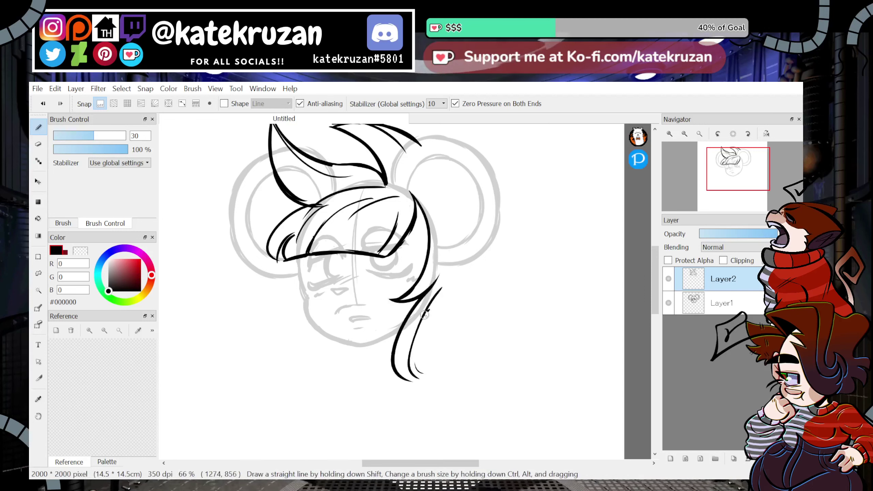
mouse_move(425, 315)
mouse_down()
mouse_move(425, 371)
mouse_move(408, 381)
mouse_up()
key(ctrl+z)
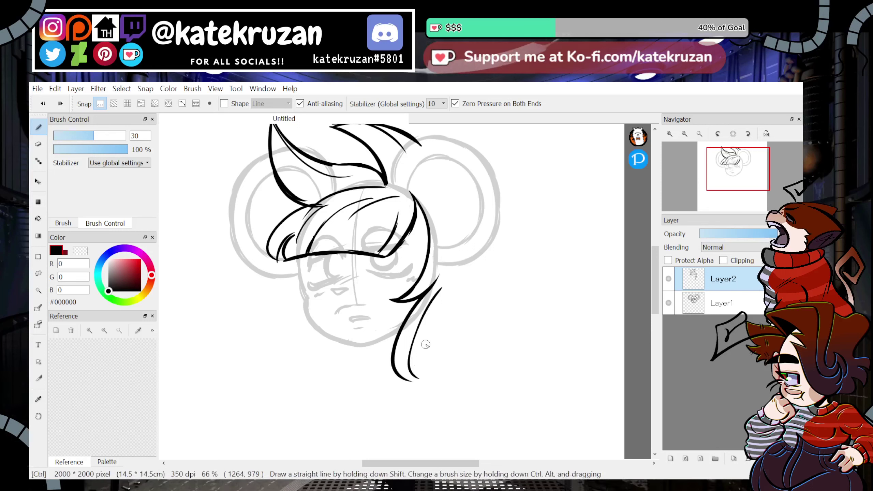
mouse_move(416, 336)
mouse_down()
mouse_move(409, 370)
mouse_move(427, 376)
mouse_up()
drag(407, 381, 426, 378)
Draw a matching left side lock with a curled lower end and add a similar curl to the right lock's tip.
mouse_move(297, 267)
mouse_down()
mouse_move(246, 305)
mouse_move(286, 314)
mouse_move(297, 381)
mouse_up()
mouse_move(306, 314)
mouse_down()
mouse_move(300, 381)
mouse_move(289, 378)
mouse_move(289, 357)
mouse_up()
key(ctrl+z)
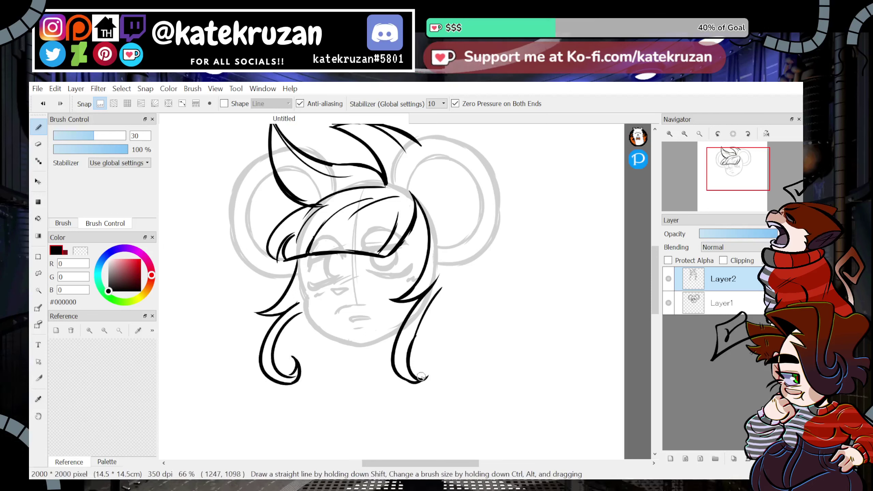
drag(428, 379, 426, 357)
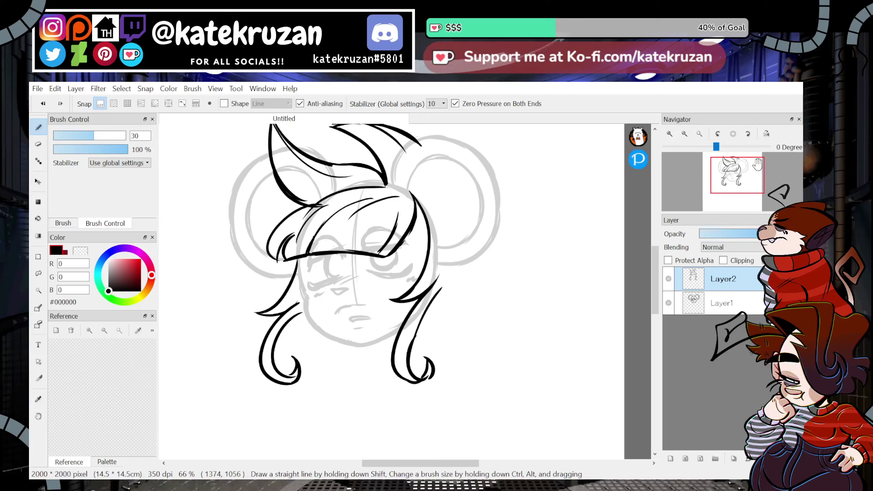
Darken the face sketch by raising the opacity of Layer1.
click(725, 304)
click(733, 234)
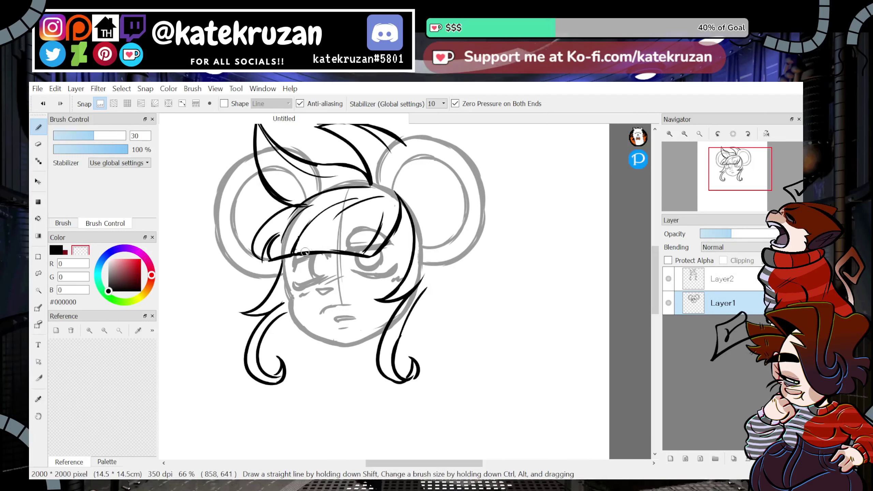
mouse_move(351, 243)
mouse_down()
mouse_move(383, 233)
mouse_move(372, 238)
mouse_move(392, 244)
mouse_move(370, 250)
mouse_move(369, 267)
mouse_move(350, 257)
mouse_move(377, 259)
mouse_move(389, 241)
mouse_up()
key(z)
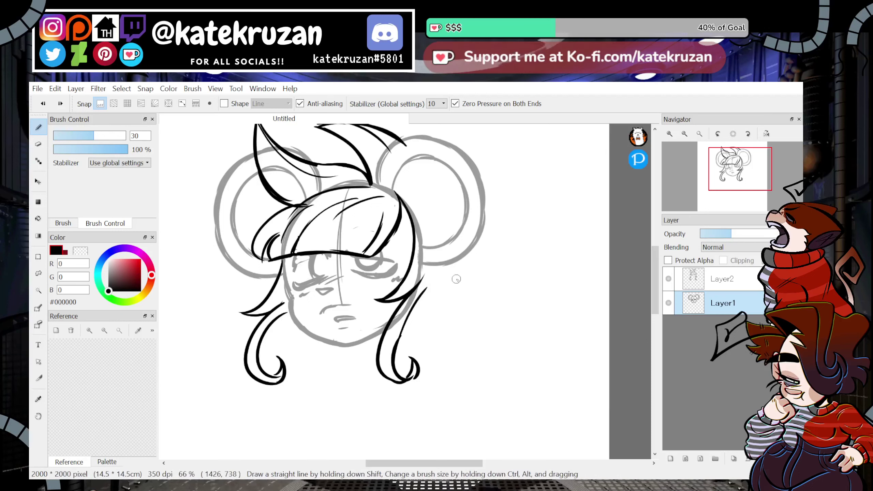
key(ctrl+z)
key(ctrl+z)
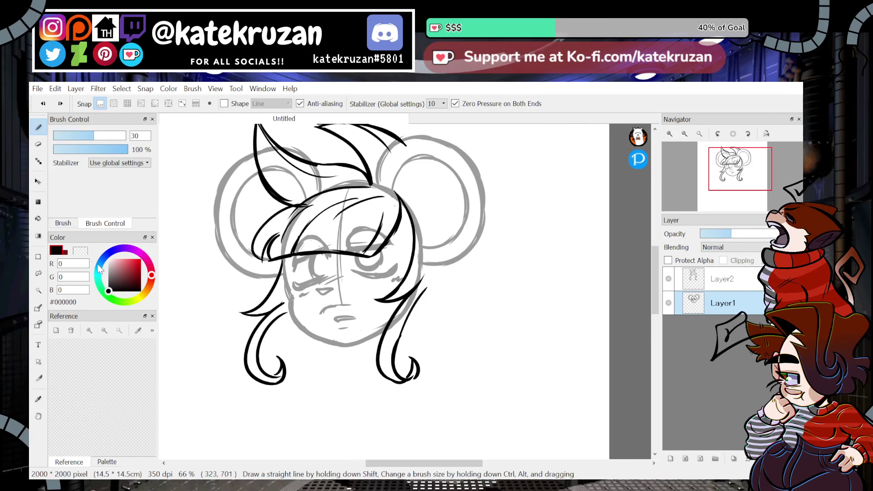
click(38, 274)
click(715, 279)
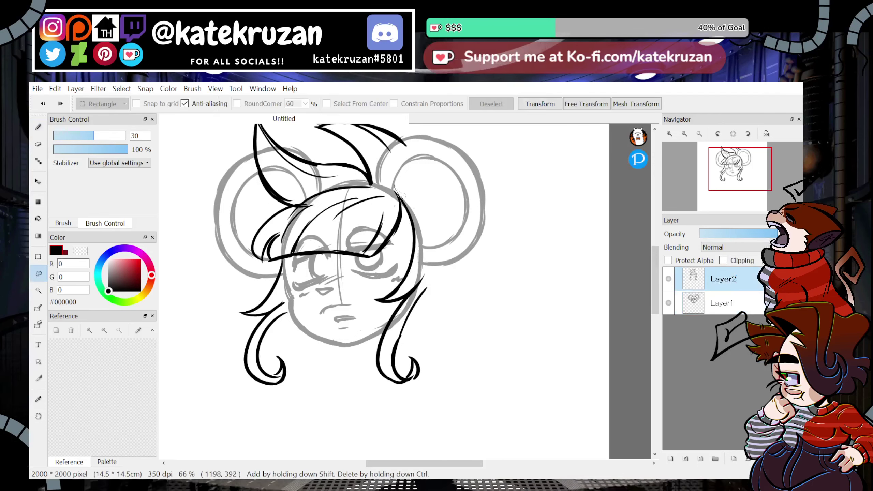
mouse_move(346, 280)
mouse_down()
mouse_move(291, 258)
mouse_move(256, 270)
mouse_move(244, 222)
mouse_move(275, 204)
mouse_up()
drag(381, 191, 392, 191)
click(550, 105)
mouse_move(322, 262)
mouse_down()
mouse_move(320, 245)
mouse_move(300, 239)
mouse_up()
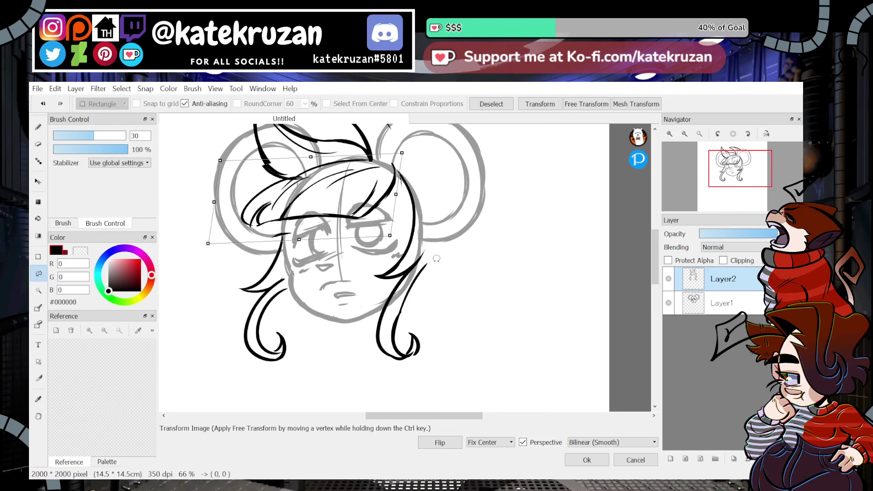
click(626, 461)
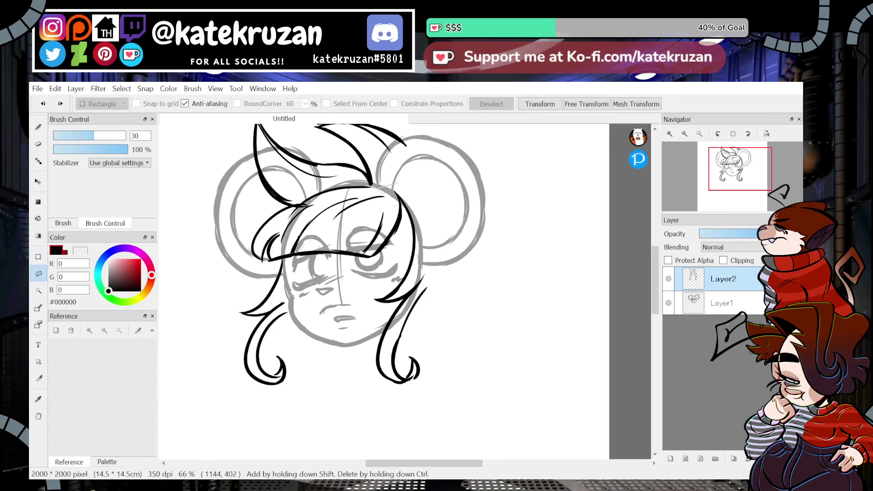
Lasso the fringe on Layer2, rotate it slightly and widen it to the left with a transform, and clear the selection.
drag(383, 190, 373, 186)
drag(300, 194, 243, 238)
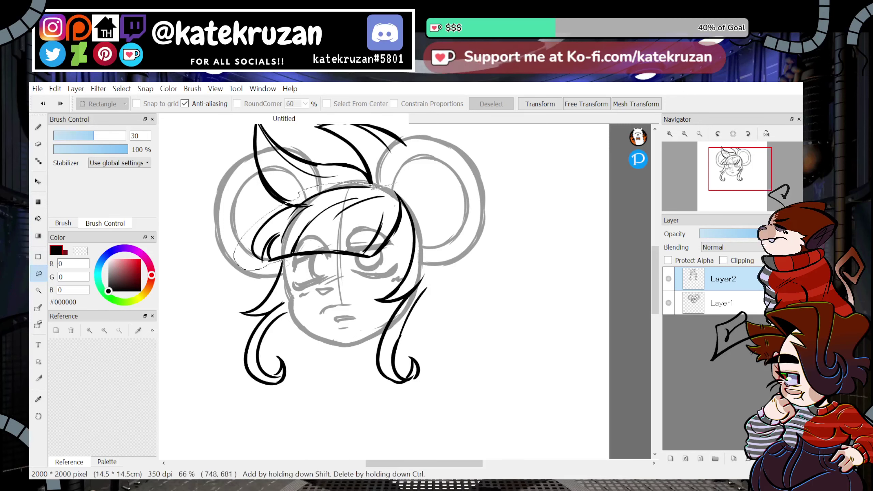
drag(406, 210, 405, 199)
key(ctrl+t)
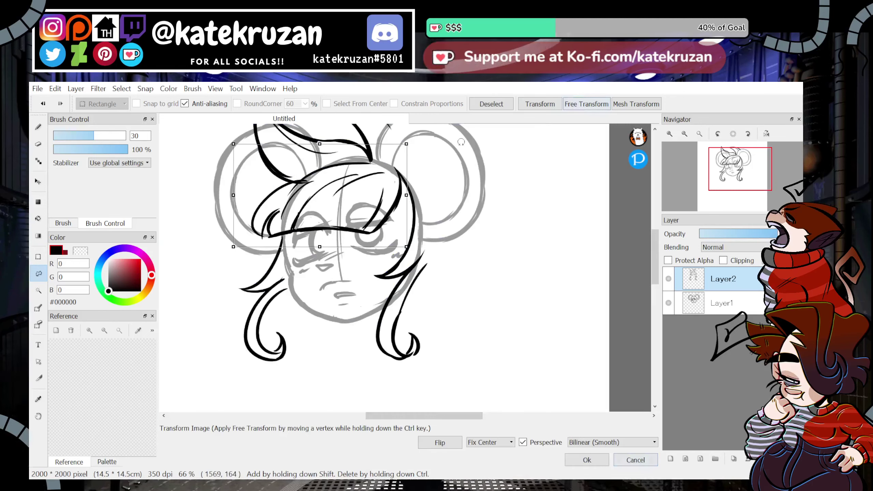
drag(231, 190, 224, 179)
drag(407, 197, 412, 194)
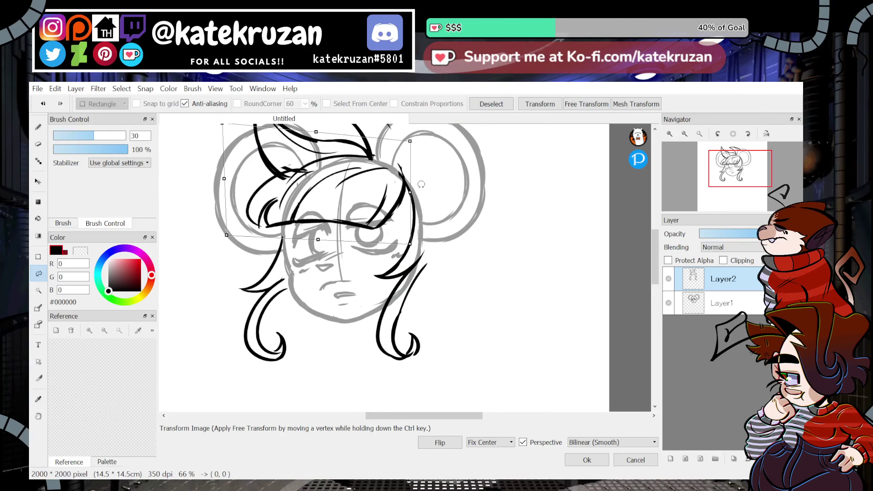
click(591, 461)
click(506, 106)
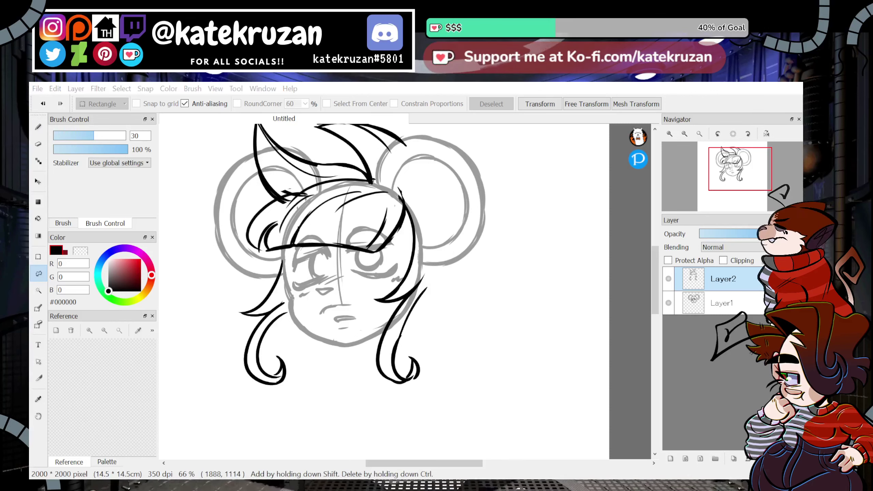
Add a new layer between Layer2 and Layer1 and set the brush colour to blue (R 0, G 35, B 185).
key(b)
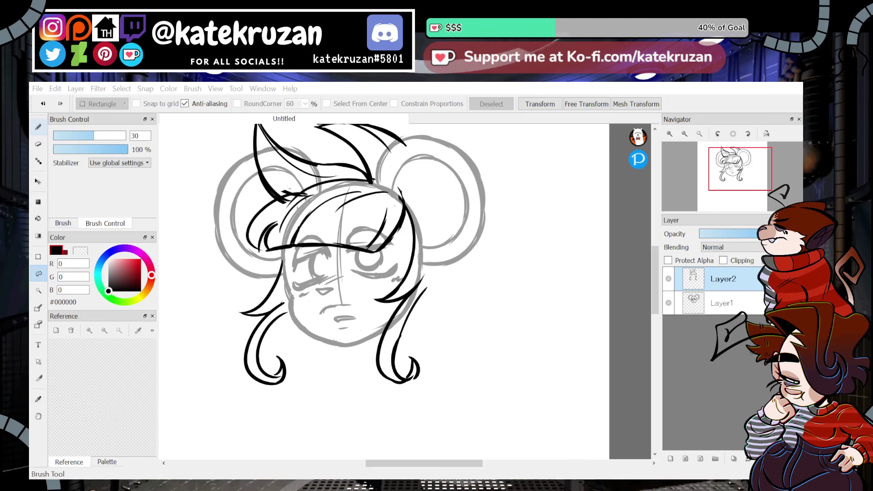
mouse_move(743, 184)
mouse_down()
mouse_move(735, 192)
mouse_move(745, 186)
mouse_up()
click(670, 459)
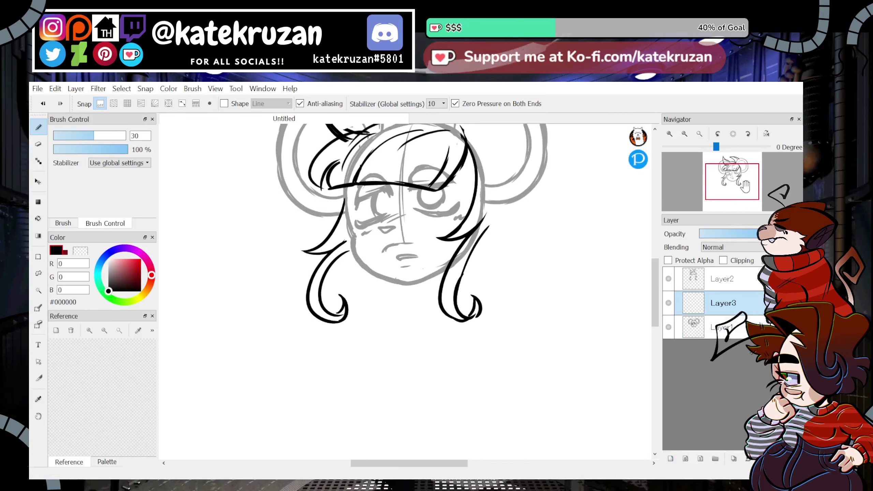
click(140, 268)
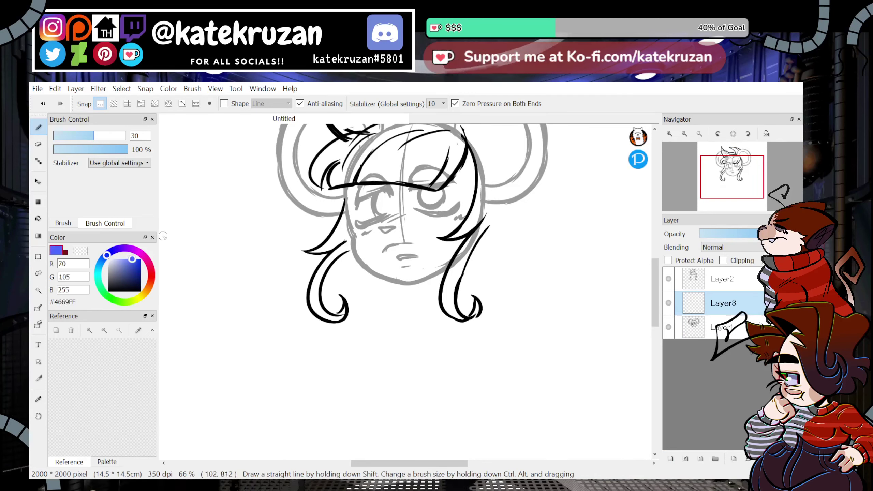
Sketch the neckline under the chin, a curved line down the torso and the curved lower edge of the chest.
mouse_move(434, 278)
mouse_down()
mouse_move(429, 292)
mouse_move(498, 258)
mouse_move(417, 290)
mouse_move(355, 379)
mouse_up()
mouse_move(365, 390)
mouse_down()
mouse_move(513, 343)
mouse_move(463, 386)
mouse_up()
mouse_move(751, 188)
mouse_down()
mouse_move(733, 170)
mouse_move(744, 186)
mouse_move(730, 184)
mouse_up()
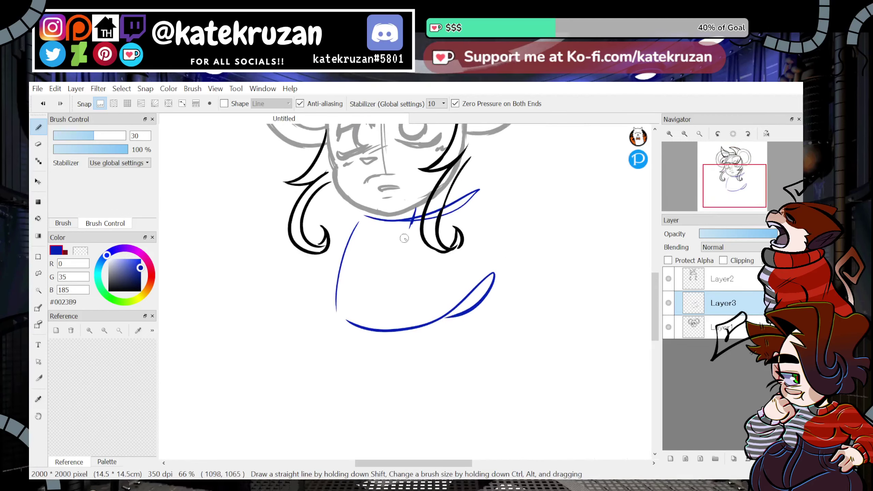
Draw the rounded left side of the upper body outward from the shoulder, redoing the curve to make it narrower.
mouse_move(365, 223)
mouse_down()
mouse_move(306, 270)
mouse_move(333, 297)
mouse_up()
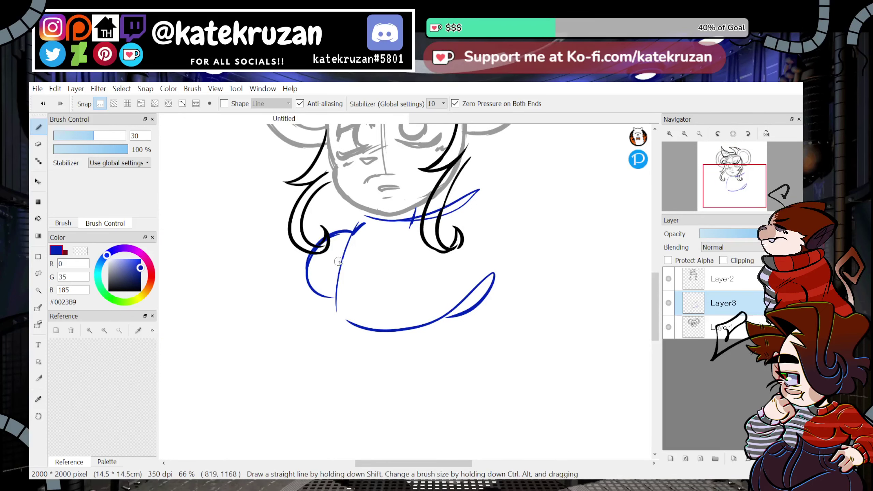
key(ctrl+z)
key(ctrl+z)
drag(354, 234, 311, 274)
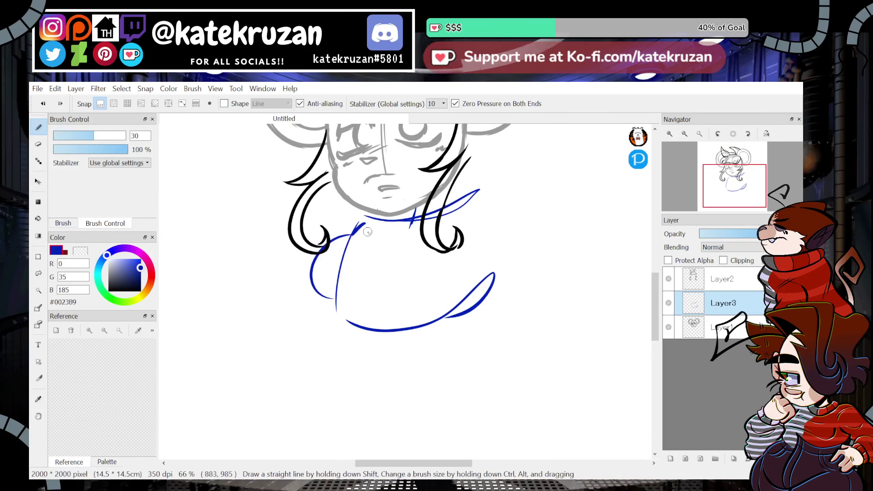
drag(354, 238, 338, 302)
drag(740, 195, 733, 184)
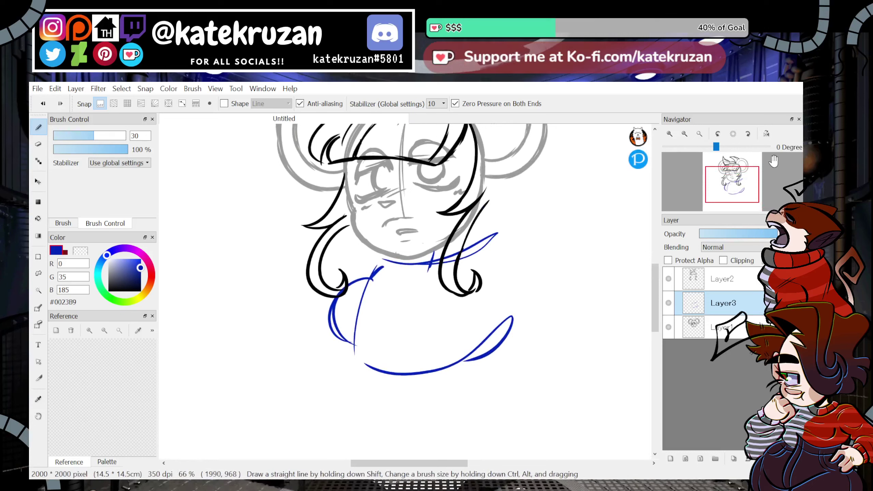
Draw the rounded right side of the chest and the curved lines across its front, redoing the upper line.
mouse_move(368, 347)
mouse_down()
mouse_move(464, 352)
mouse_move(490, 330)
mouse_up()
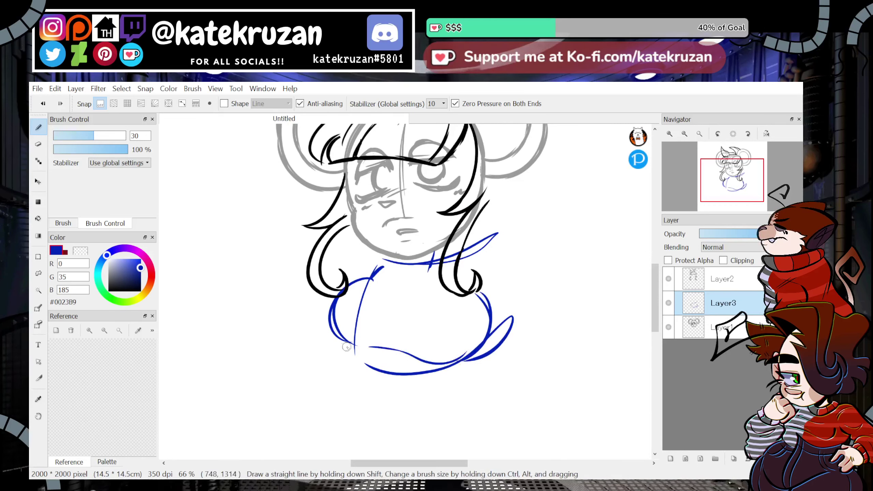
drag(338, 304, 477, 339)
key(ctrl+z)
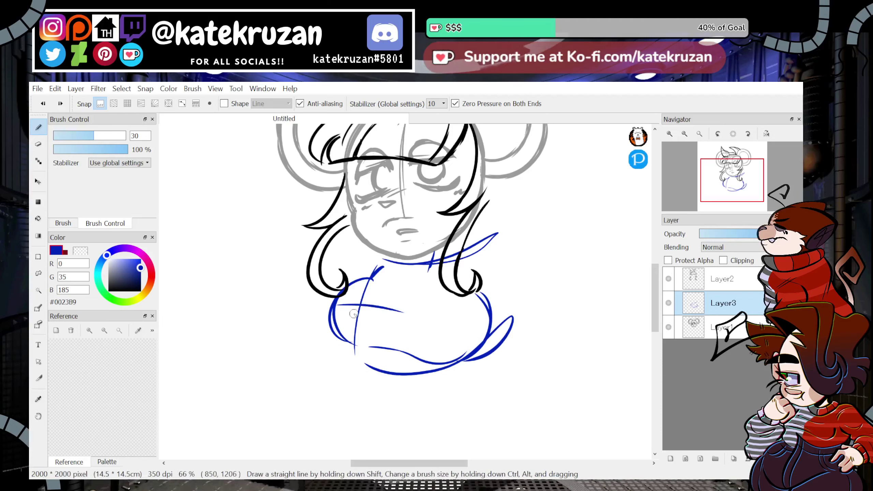
key(ctrl+z)
drag(336, 302, 484, 332)
drag(401, 317, 425, 294)
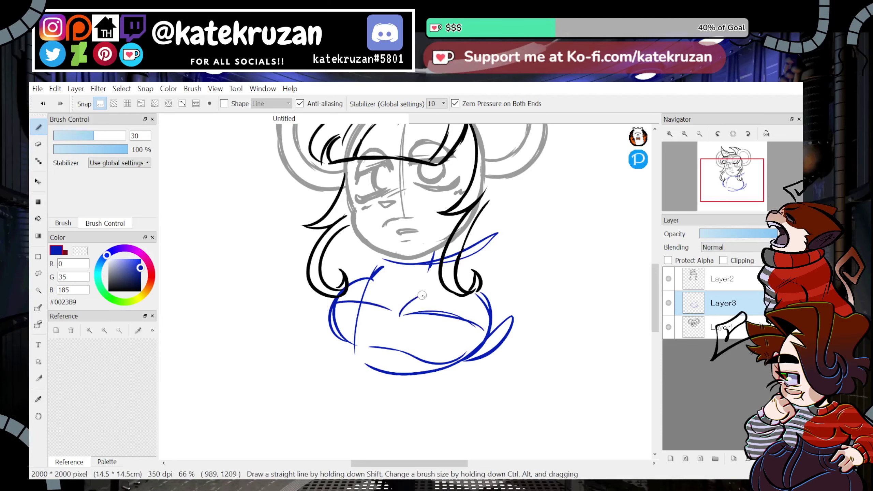
Add short cheek strokes on both sides of the face, and sketch a narrow waist and wide hips below the chest.
drag(731, 186, 733, 182)
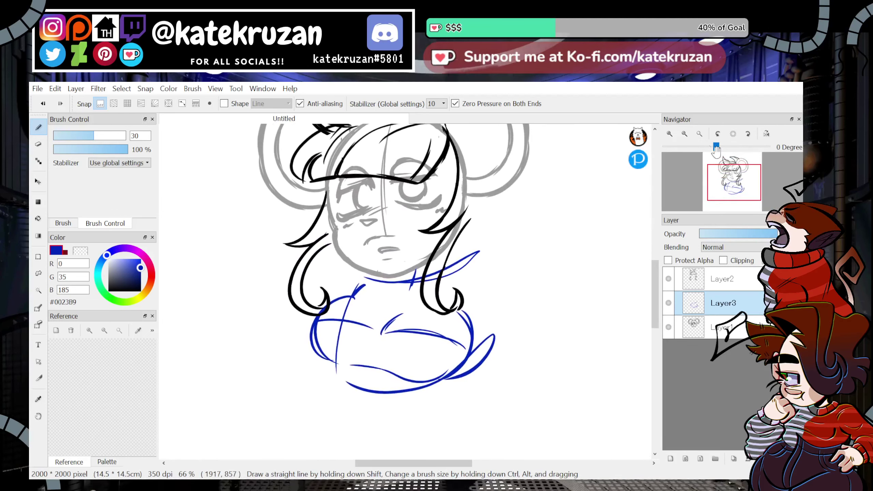
click(685, 134)
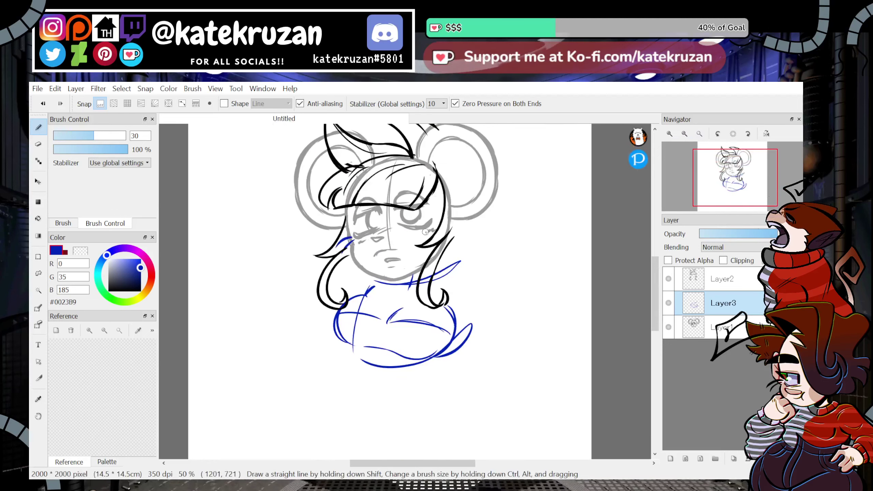
mouse_move(721, 177)
mouse_down()
mouse_move(731, 175)
mouse_move(733, 188)
mouse_up()
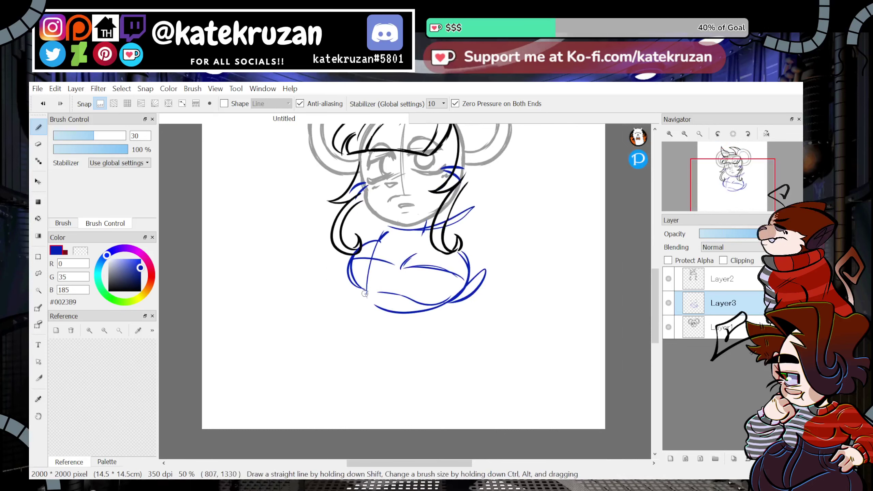
drag(335, 350, 350, 376)
mouse_move(335, 355)
mouse_down()
mouse_move(438, 378)
mouse_move(485, 354)
mouse_up()
drag(471, 296, 457, 324)
drag(485, 353, 459, 325)
Enlarge the canvas to 4000 x 4000 pixels.
drag(733, 188, 740, 174)
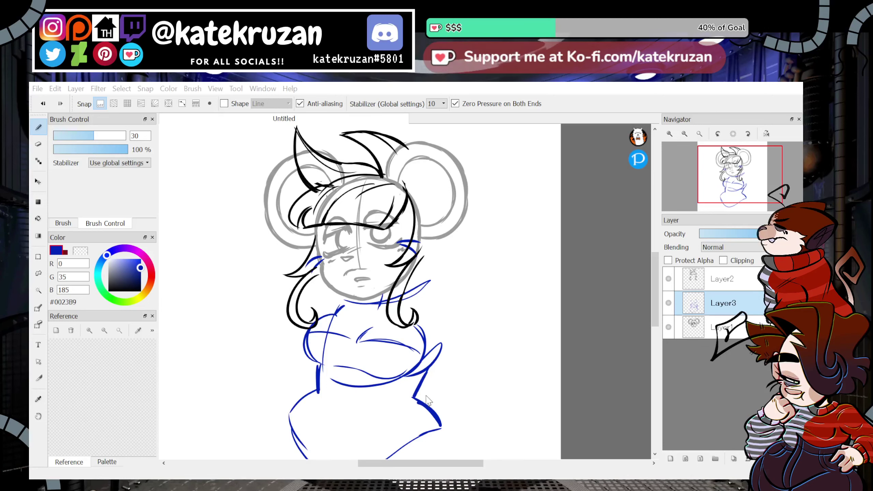
click(434, 402)
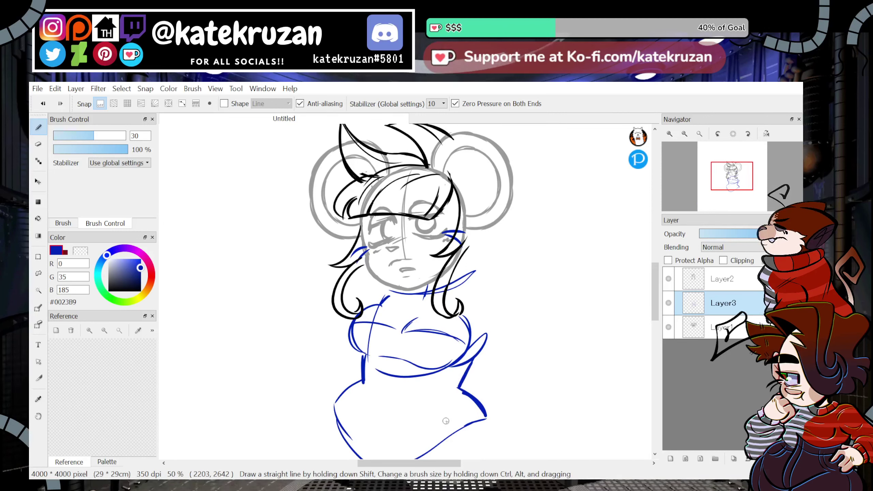
Draw a rounded shoulder curve on the right side of the upper body.
drag(747, 180, 734, 180)
drag(434, 240, 469, 265)
drag(757, 180, 737, 179)
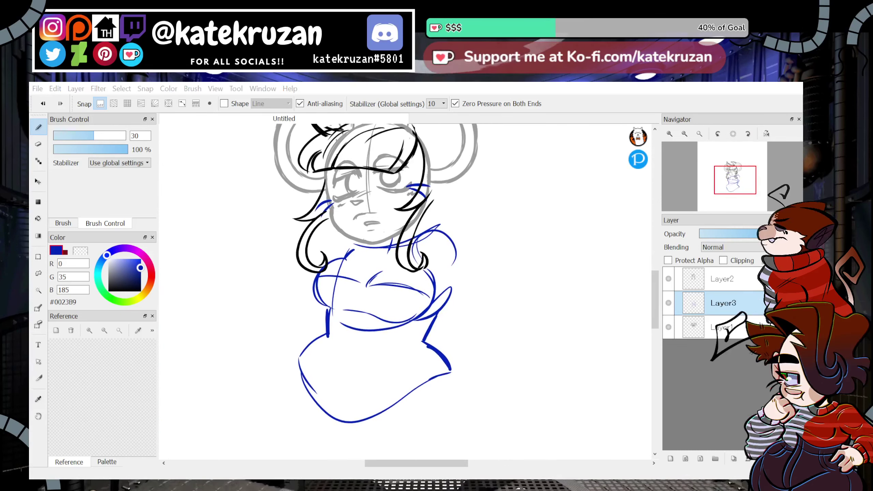
Sketch the inner thigh line of the right-hand leg down from the hips, undoing the surplus strokes.
click(685, 134)
drag(732, 171, 734, 192)
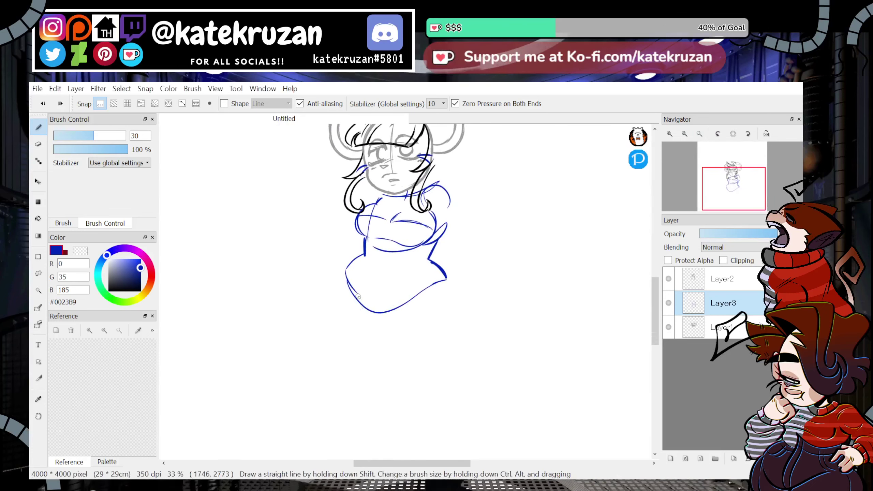
mouse_move(359, 295)
mouse_down()
mouse_move(411, 308)
mouse_move(412, 358)
mouse_up()
mouse_move(442, 275)
mouse_down()
mouse_move(468, 327)
mouse_move(461, 378)
mouse_up()
mouse_move(732, 193)
mouse_down()
mouse_move(725, 187)
mouse_move(735, 192)
mouse_up()
key(ctrl+z)
key(ctrl+z)
key(ctrl+z)
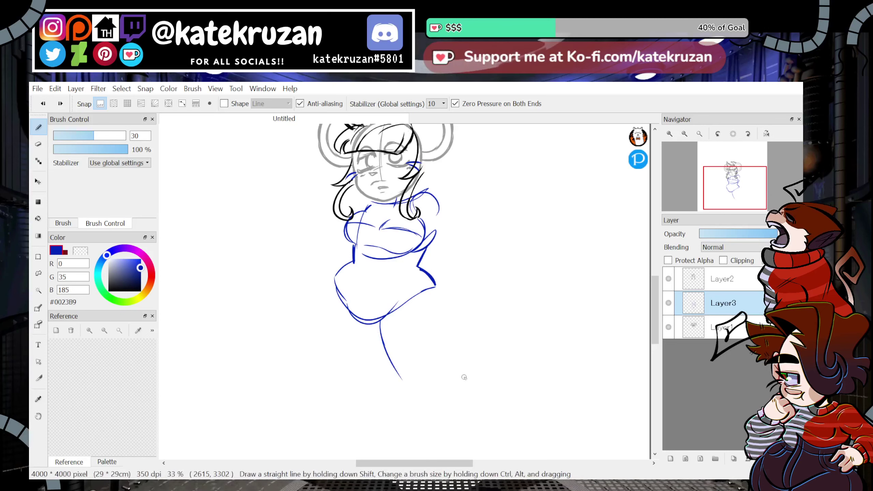
Draw the rounded lower end and outer edge of the right-hand thigh, redoing the outer stroke closer to the hip.
drag(445, 248, 448, 319)
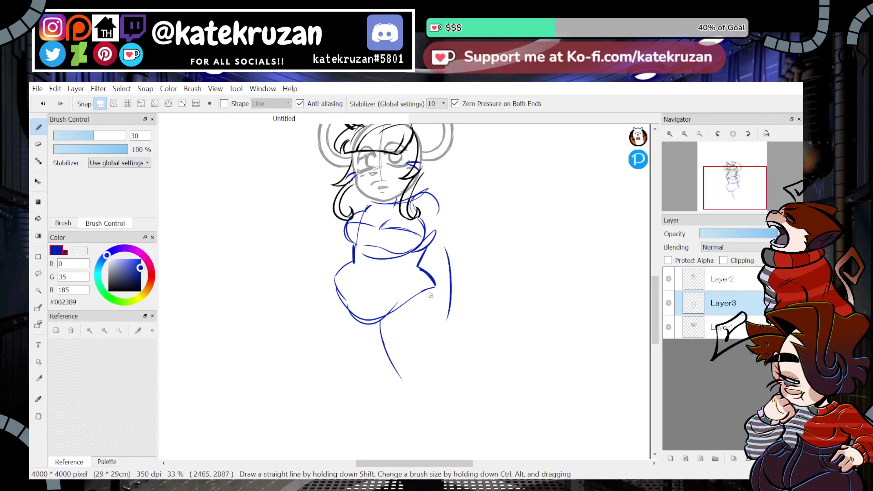
key(ctrl+z)
drag(421, 385, 427, 382)
drag(435, 288, 440, 364)
drag(442, 313, 438, 371)
drag(750, 185, 733, 186)
Create a layer folder and move Layer1, Layer2 and Layer3 into it.
click(726, 327)
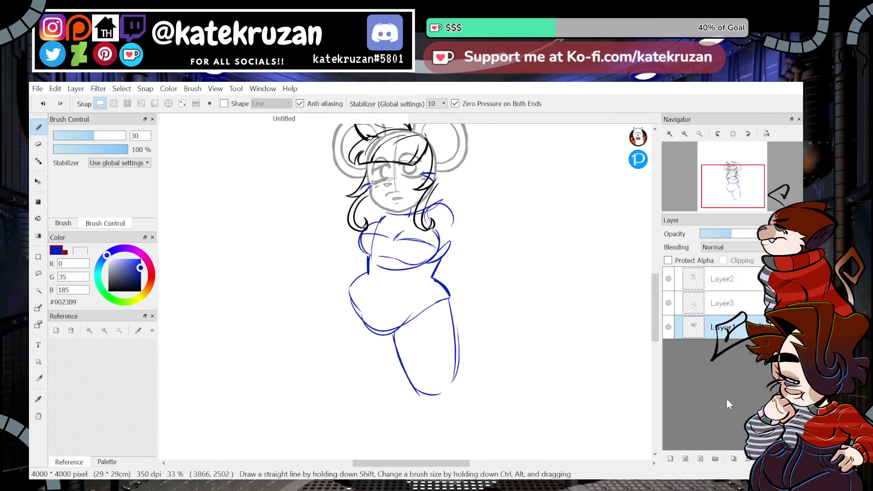
click(715, 459)
click(731, 303)
drag(725, 351, 727, 327)
drag(724, 279, 725, 303)
click(724, 279)
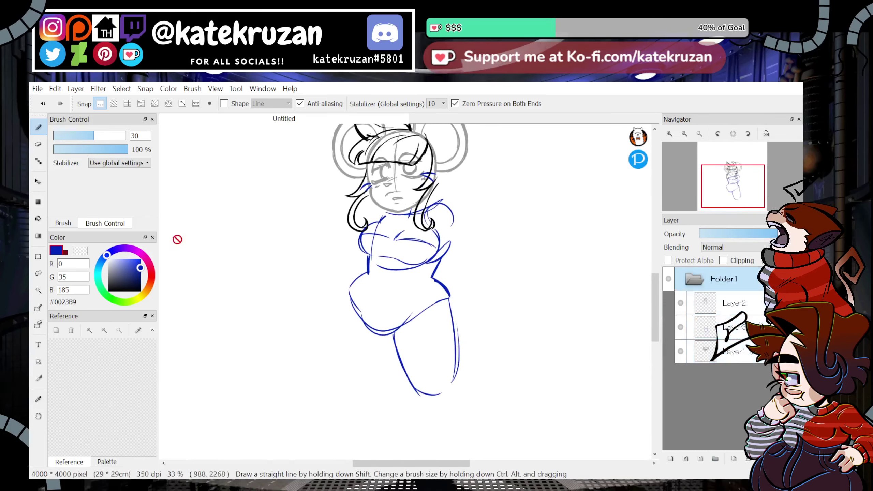
Move the whole folder's drawing upward on the canvas with the Move tool.
click(39, 182)
drag(746, 179, 736, 167)
drag(548, 328, 546, 275)
drag(544, 322, 529, 274)
Draw the inner and outer lines of the right-hand lower leg on Layer3, redoing the inner line until it slants outward.
click(39, 130)
click(729, 351)
click(729, 328)
drag(757, 172, 735, 180)
drag(381, 276, 413, 383)
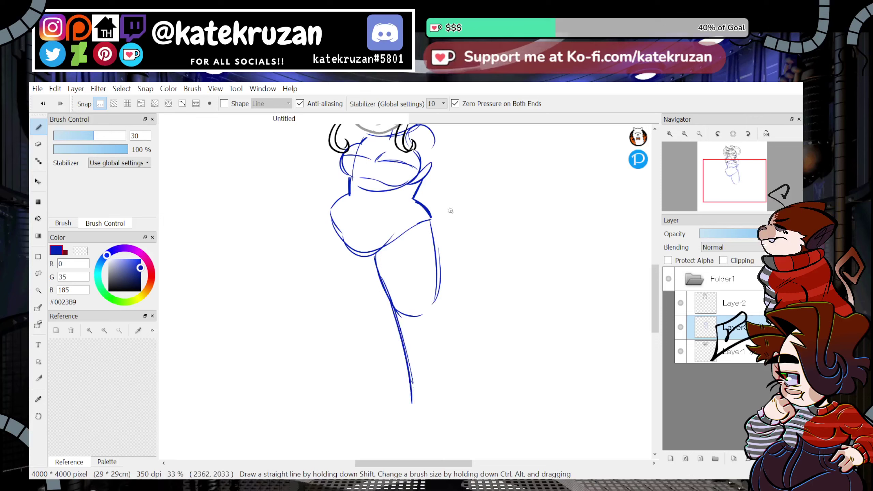
key(ctrl+z)
key(ctrl+z)
drag(384, 291, 434, 405)
key(ctrl+z)
key(ctrl+z)
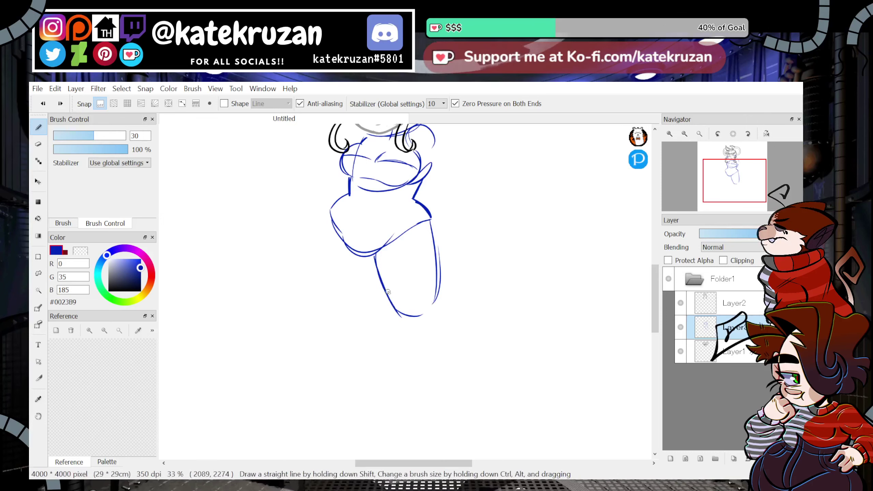
drag(388, 291, 424, 407)
drag(450, 330, 449, 414)
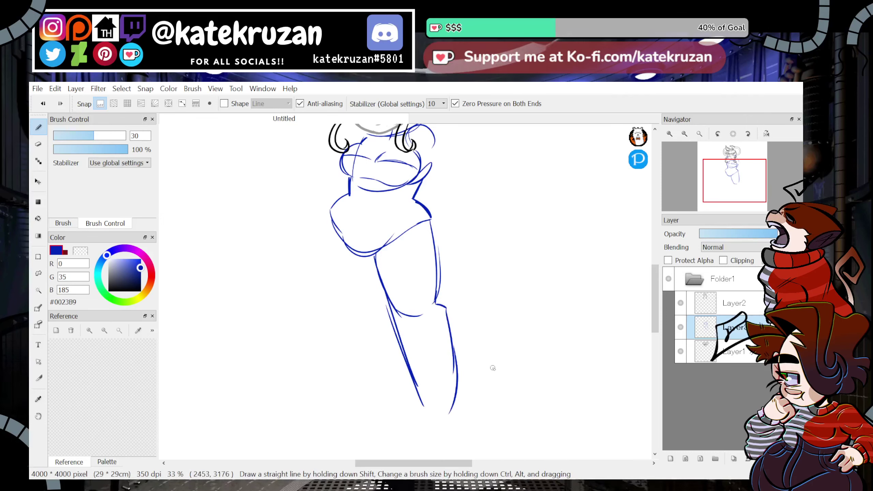
Replace the outer line of the lower leg with a straighter one running down from an angled knee.
drag(493, 366, 531, 260)
key(ctrl+z)
drag(473, 197, 487, 269)
drag(489, 237, 486, 303)
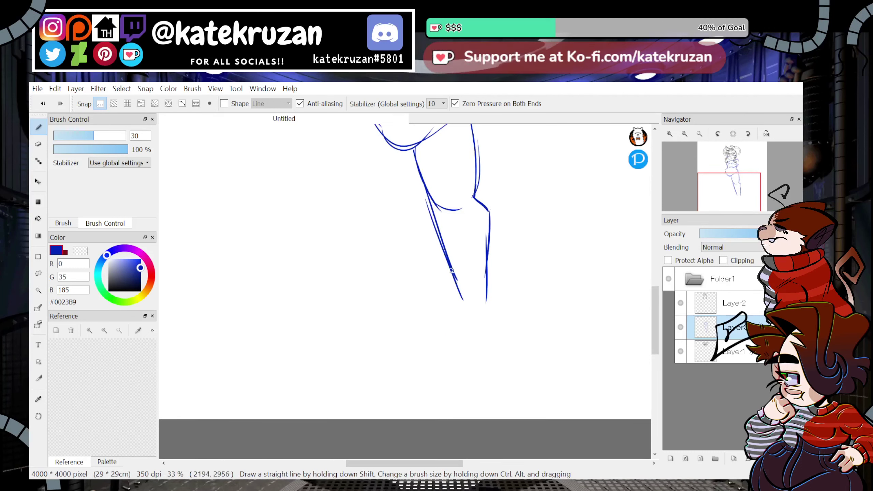
key(ctrl+z)
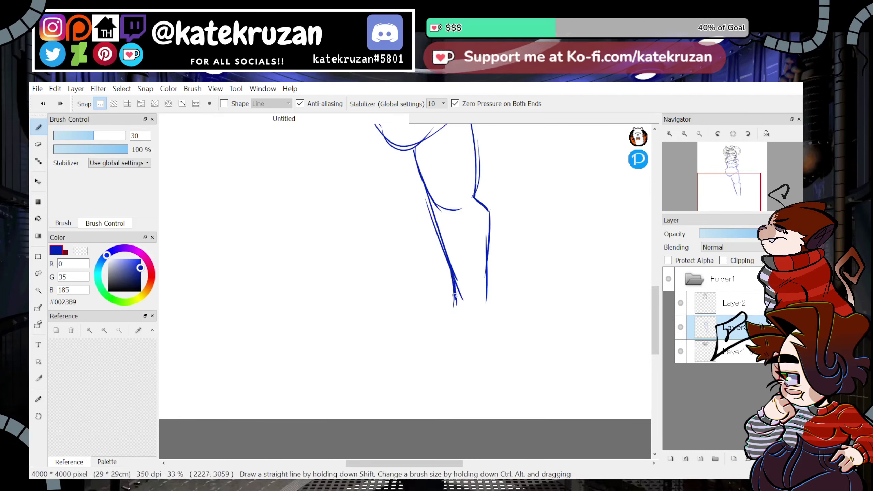
Draw the ankle and foot with rounded toes, undoing the line beneath the sole and reinforcing the toe outlines.
mouse_move(458, 294)
mouse_down()
mouse_move(454, 341)
mouse_move(445, 341)
mouse_move(473, 336)
mouse_up()
mouse_move(487, 287)
mouse_down()
mouse_move(489, 311)
mouse_move(475, 337)
mouse_move(433, 340)
mouse_up()
mouse_move(729, 193)
mouse_down()
mouse_move(729, 169)
mouse_move(727, 189)
mouse_up()
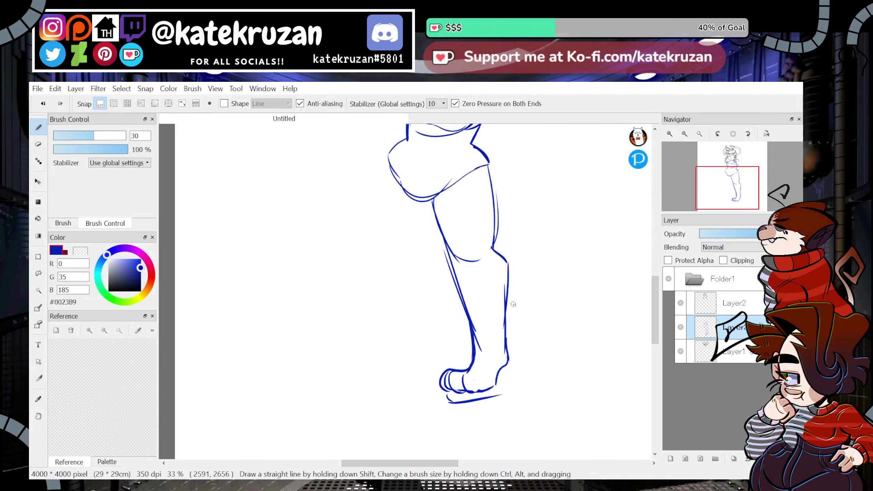
key(ctrl+z)
drag(468, 366, 455, 392)
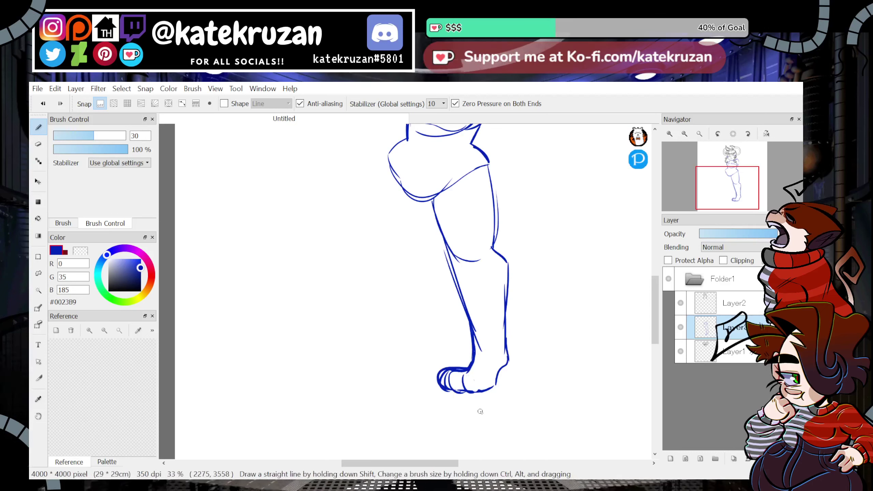
mouse_move(729, 191)
mouse_down()
mouse_move(739, 170)
mouse_move(733, 188)
mouse_up()
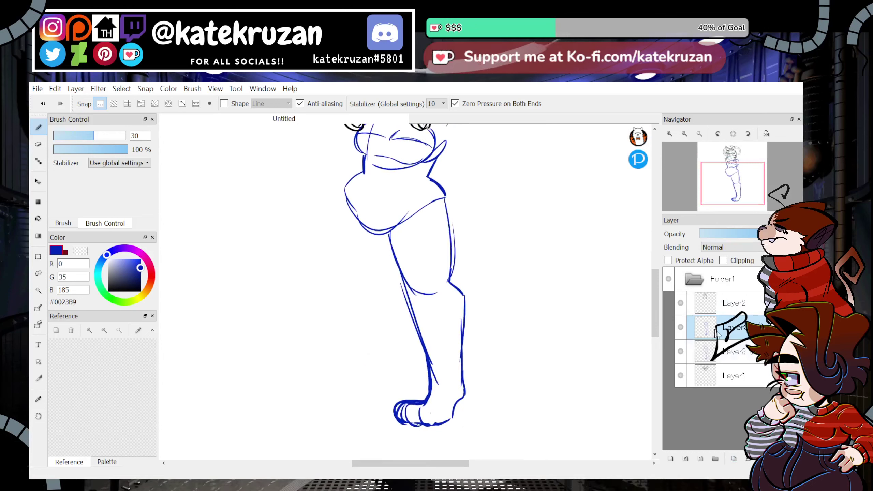
Select the finished leg with the Lasso tool and paste a copy of it on its own layer.
click(39, 274)
mouse_move(455, 196)
mouse_down()
mouse_move(386, 234)
mouse_move(522, 169)
mouse_move(498, 169)
mouse_up()
key(ctrl+c)
key(ctrl+v)
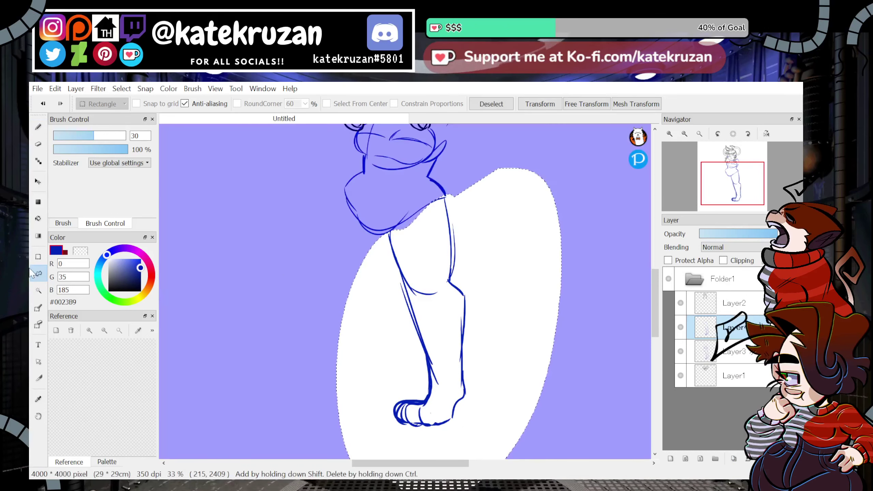
Flip the copied leg and move it to the left side of the hips as the second leg.
click(559, 102)
click(434, 440)
drag(523, 307, 408, 307)
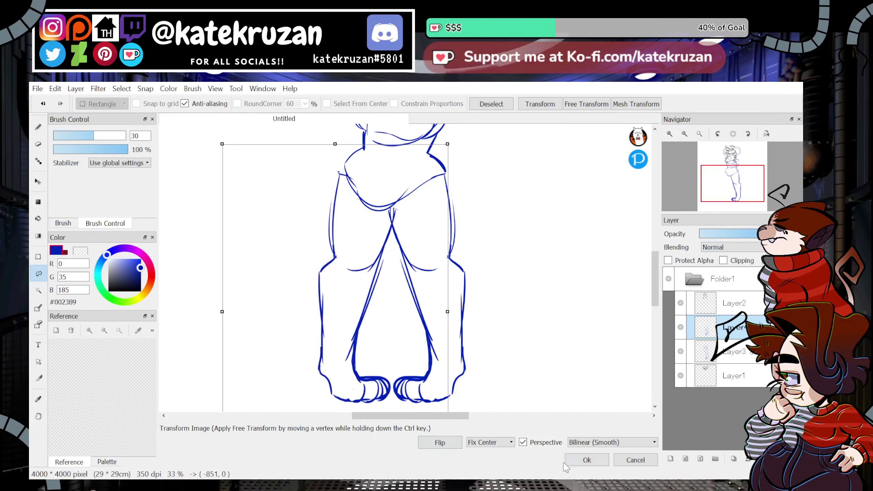
key(Return)
click(495, 105)
key(b)
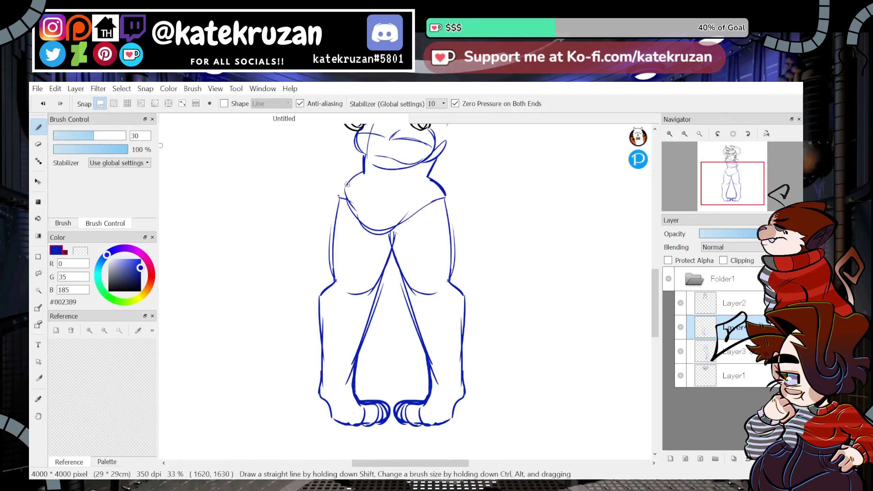
Merge the flipped leg's layer into the body sketch layer below it.
click(736, 183)
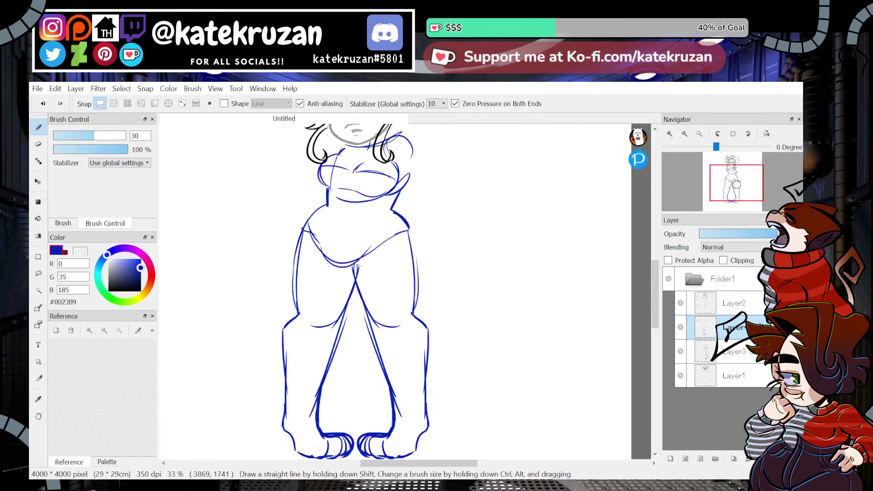
click(748, 459)
click(684, 133)
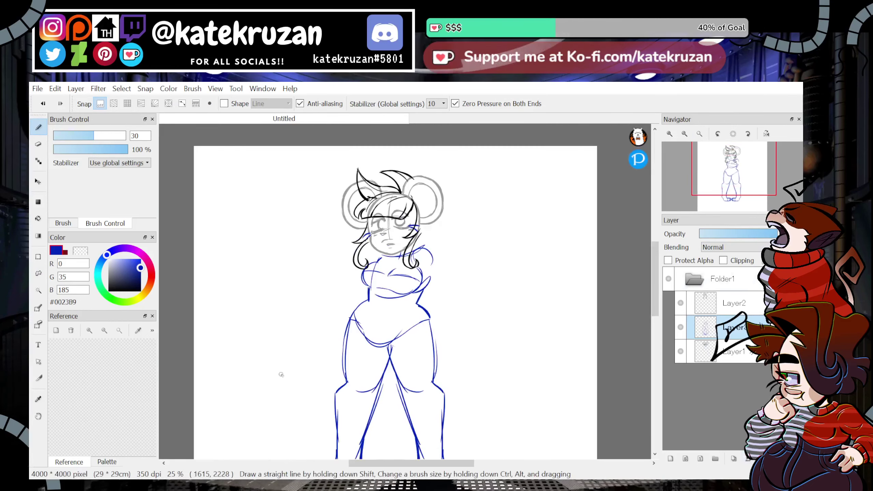
click(38, 273)
click(575, 107)
drag(392, 201, 392, 215)
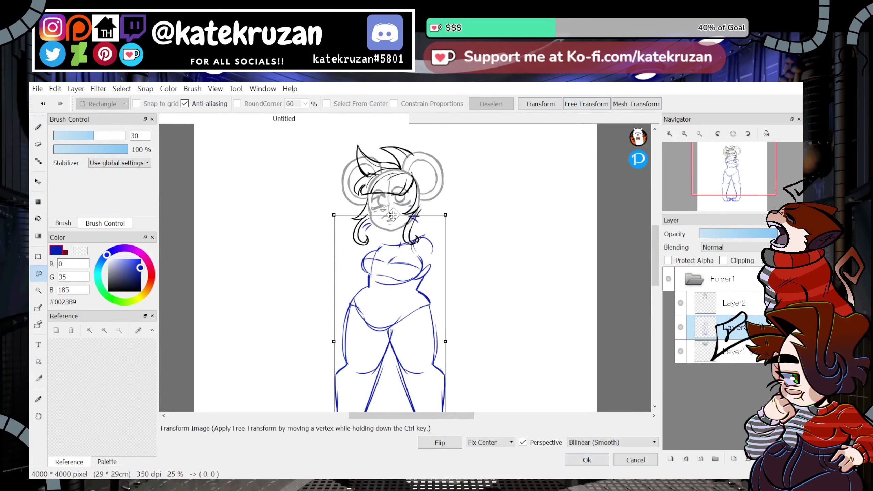
click(635, 459)
Lasso both legs and transform them to be slightly shorter, then clear the selection.
drag(733, 174, 733, 176)
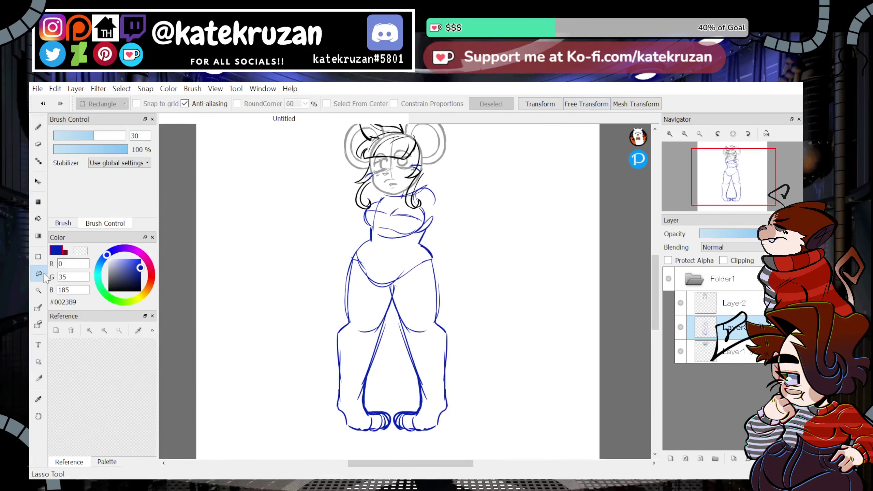
mouse_move(447, 256)
mouse_down()
mouse_move(371, 288)
mouse_move(355, 437)
mouse_move(513, 243)
mouse_up()
click(584, 107)
drag(726, 184, 715, 194)
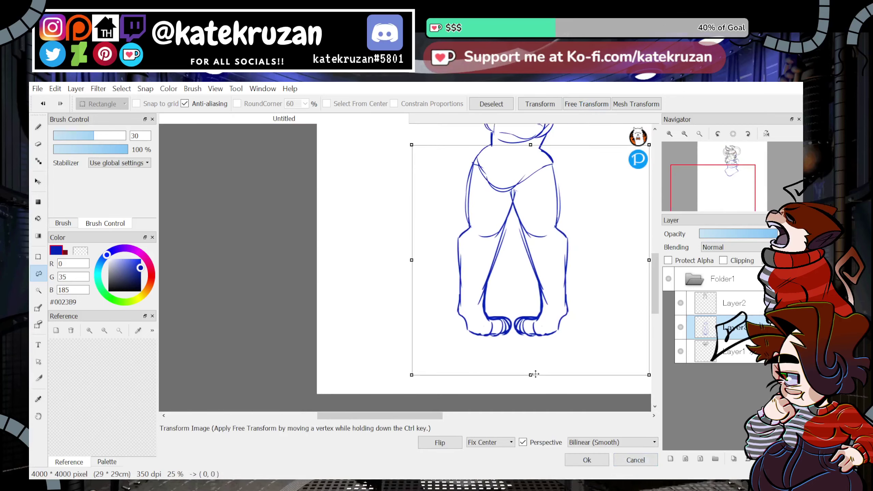
drag(533, 375, 528, 354)
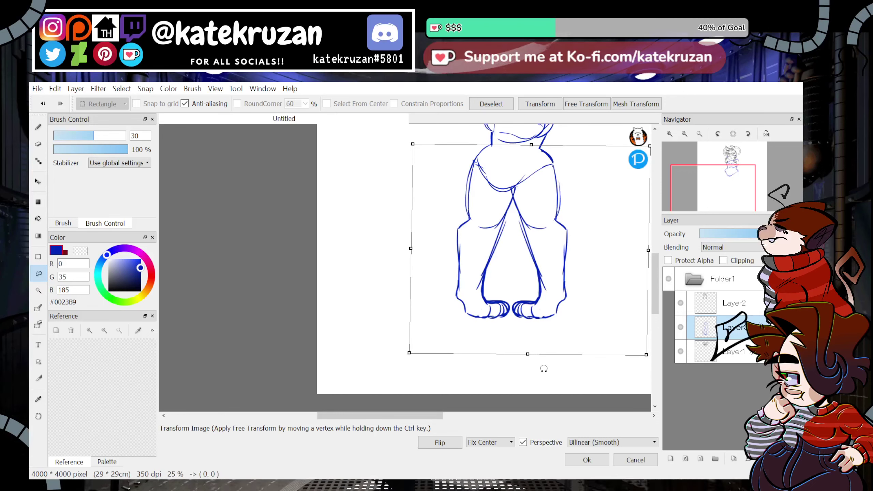
click(699, 134)
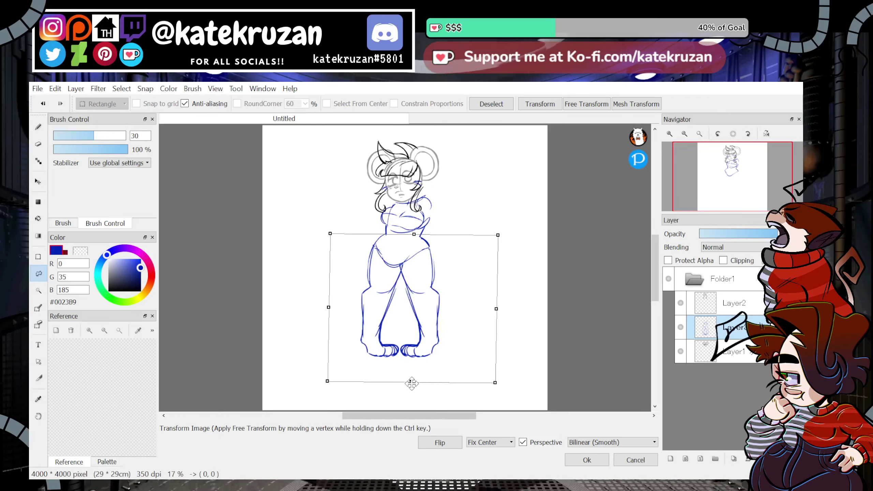
drag(412, 383, 412, 387)
click(573, 457)
click(490, 104)
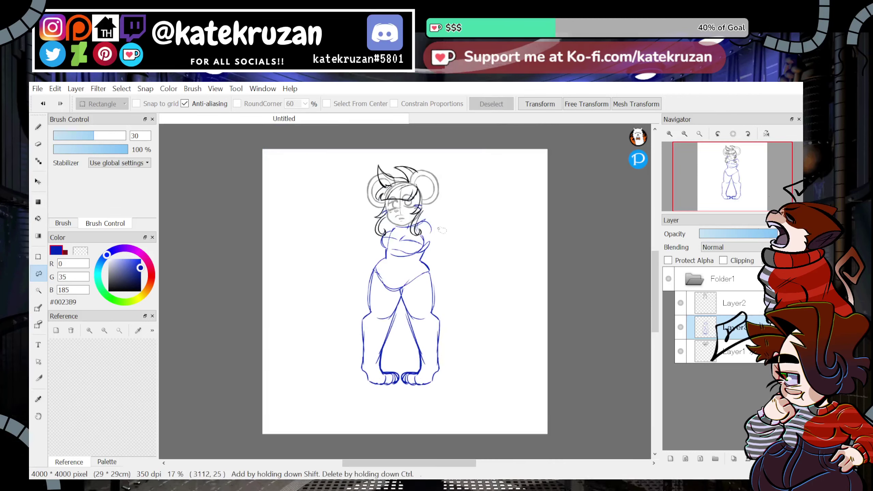
Redraw the curved line across the lower hips from one thigh to the other with firmer strokes.
mouse_move(399, 257)
mouse_down()
mouse_move(489, 336)
mouse_move(458, 276)
mouse_up()
key(ctrl+z)
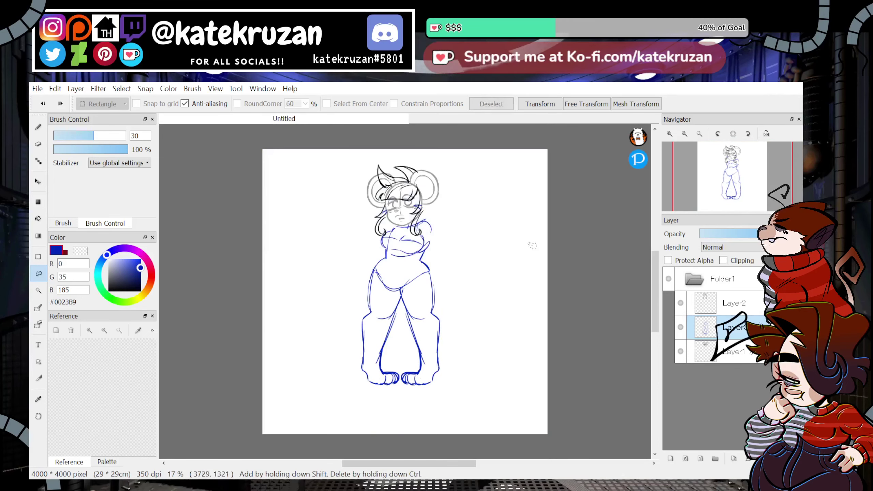
key(b)
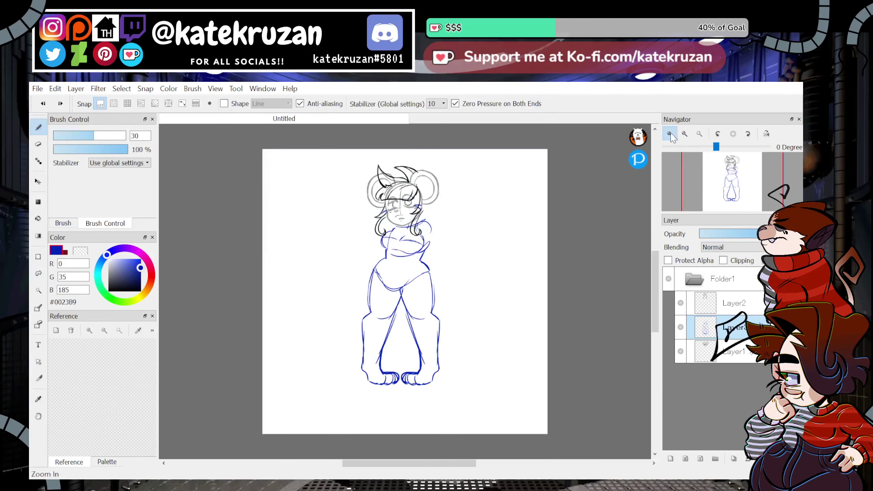
click(670, 134)
mouse_move(362, 259)
mouse_down()
mouse_move(380, 289)
mouse_move(408, 292)
mouse_move(438, 263)
mouse_up()
mouse_move(738, 182)
mouse_down()
mouse_move(744, 189)
mouse_move(730, 184)
mouse_up()
Erase the outer ends of the hip curve, leaving only a short curve between the thighs.
click(39, 144)
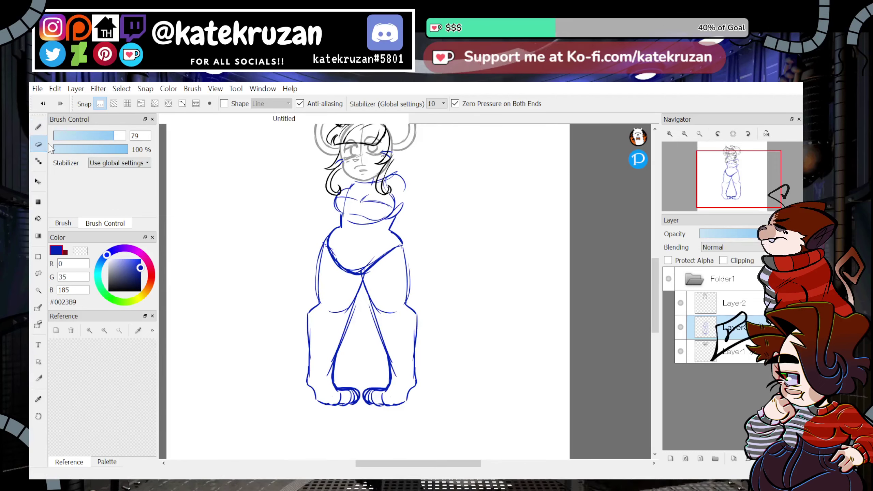
mouse_move(367, 277)
mouse_down()
mouse_move(390, 252)
mouse_move(371, 270)
mouse_move(343, 271)
mouse_up()
key(b)
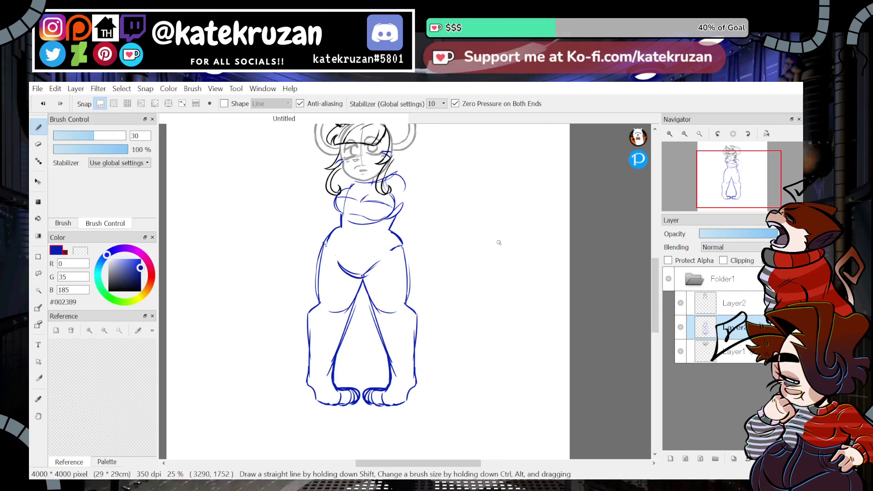
Strengthen the left side of the waist and draw curved lines across both ankles.
key(z)
drag(376, 224, 338, 221)
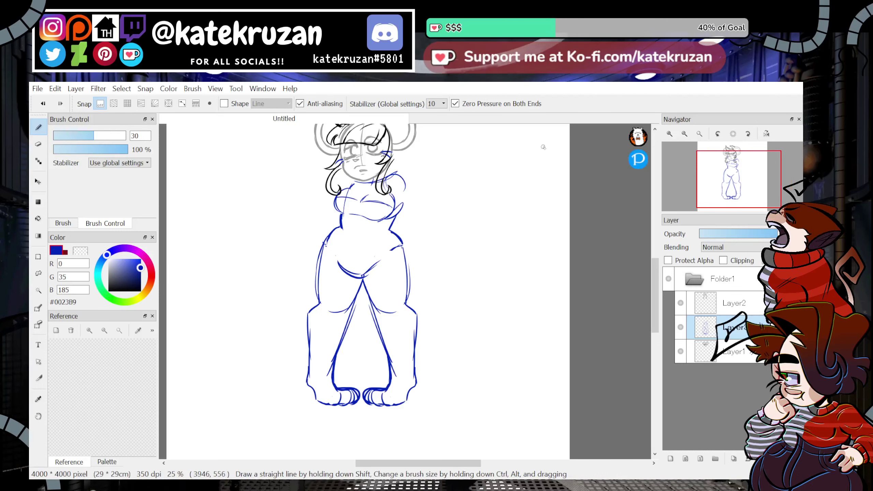
drag(394, 377, 413, 370)
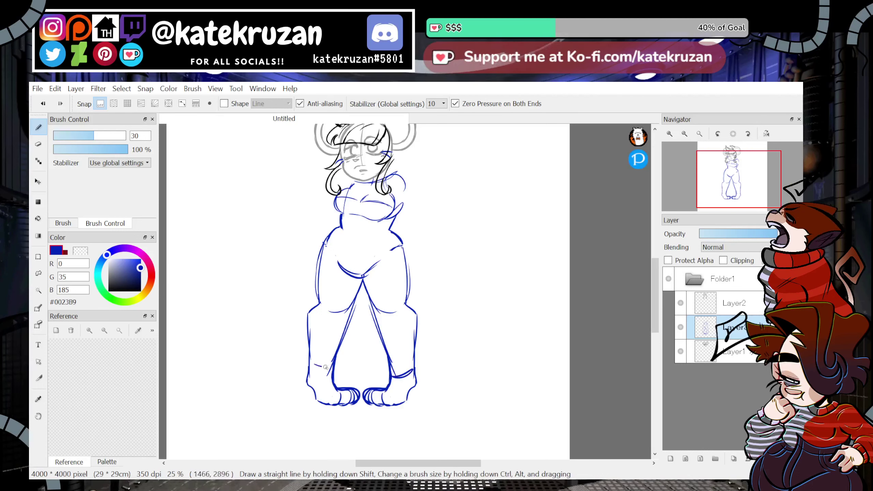
drag(325, 367, 332, 368)
Add a new layer above Layer3 and rough in the upper arm from the right shoulder, undoing the outer stroke.
drag(713, 172, 737, 177)
key(ctrl+z)
click(682, 454)
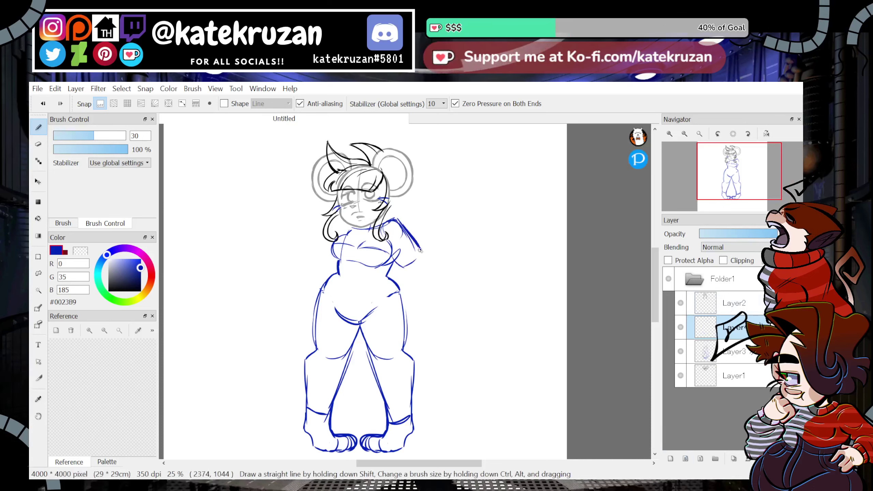
drag(741, 171, 738, 170)
key(ctrl+z)
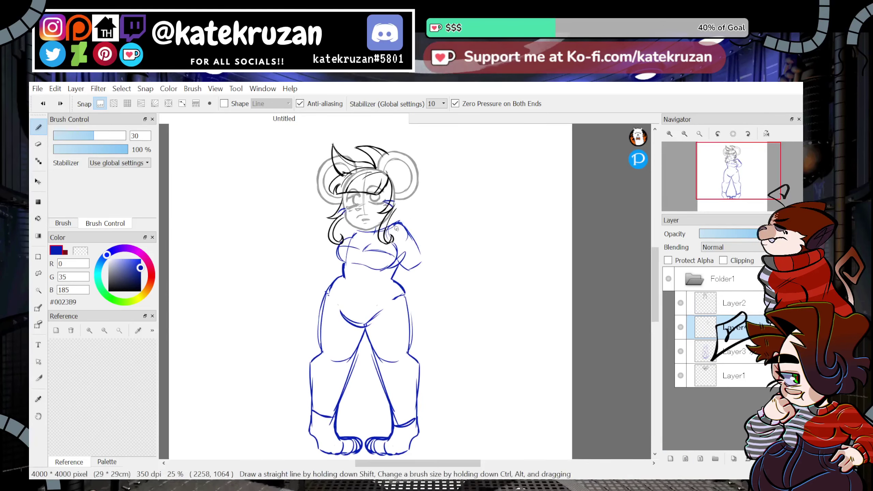
Go over the right upper arm's outer line and sketch the forearm raised outward from a rounded elbow.
drag(396, 224, 411, 244)
scroll(415, 267, up, 2)
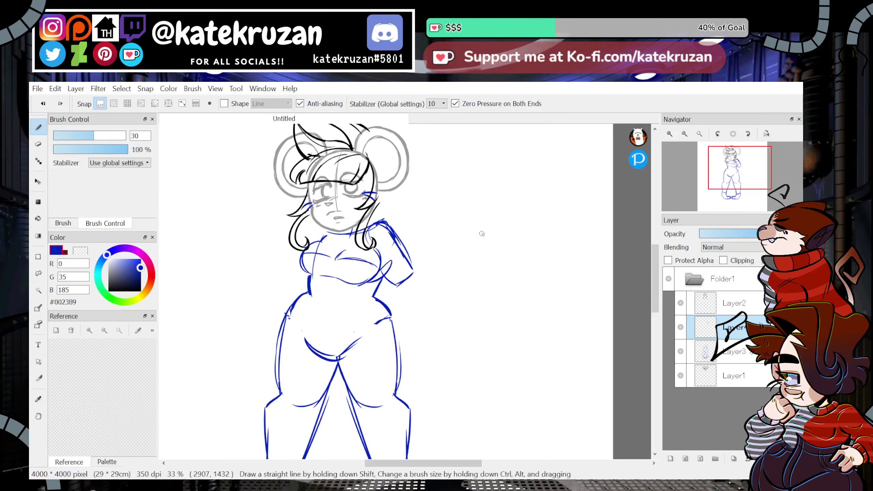
drag(431, 223, 417, 243)
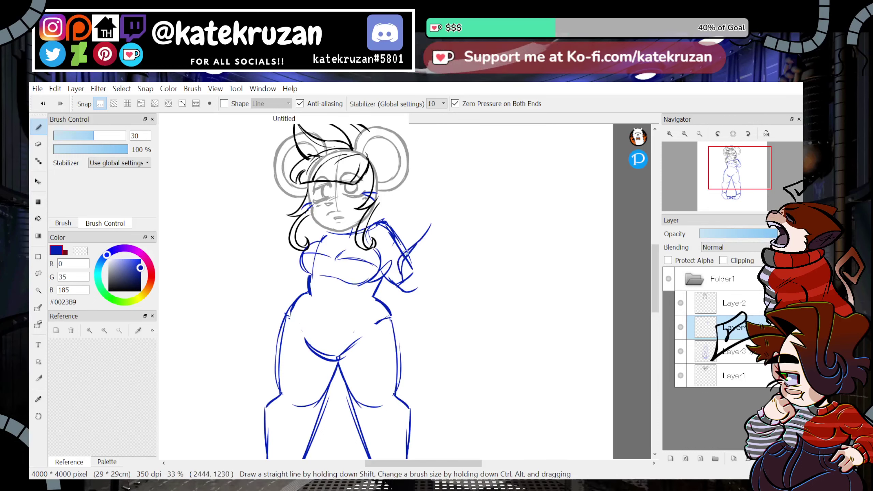
drag(418, 285, 408, 291)
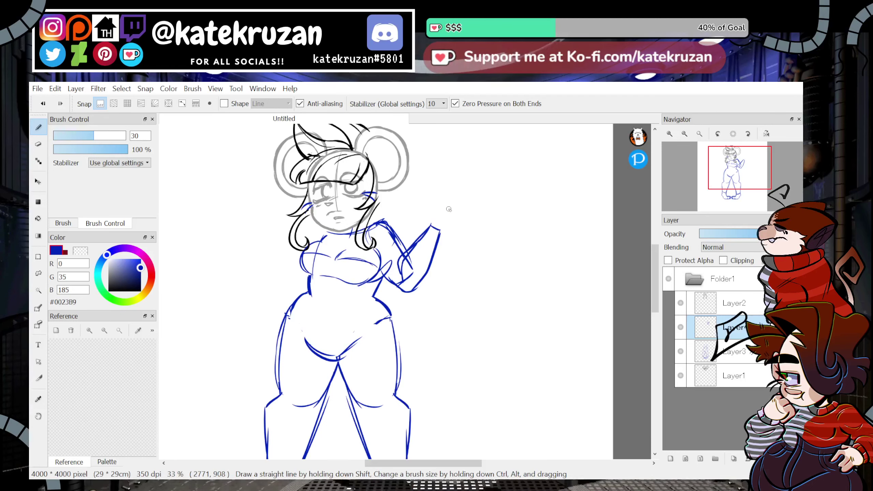
Sketch an upturned open hand on the raised forearm, with curved bag straps hanging down over it.
mouse_move(445, 222)
mouse_down()
mouse_move(459, 213)
mouse_move(437, 214)
mouse_move(447, 233)
mouse_up()
key(ctrl+z)
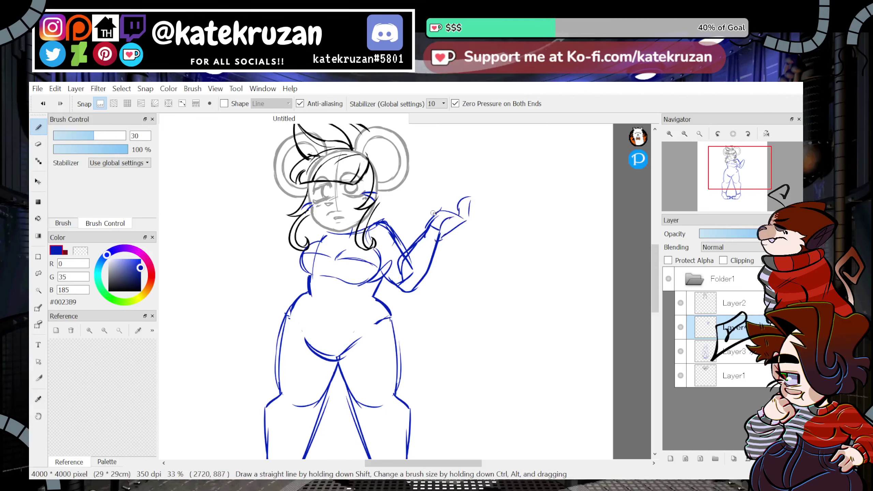
drag(442, 212, 462, 254)
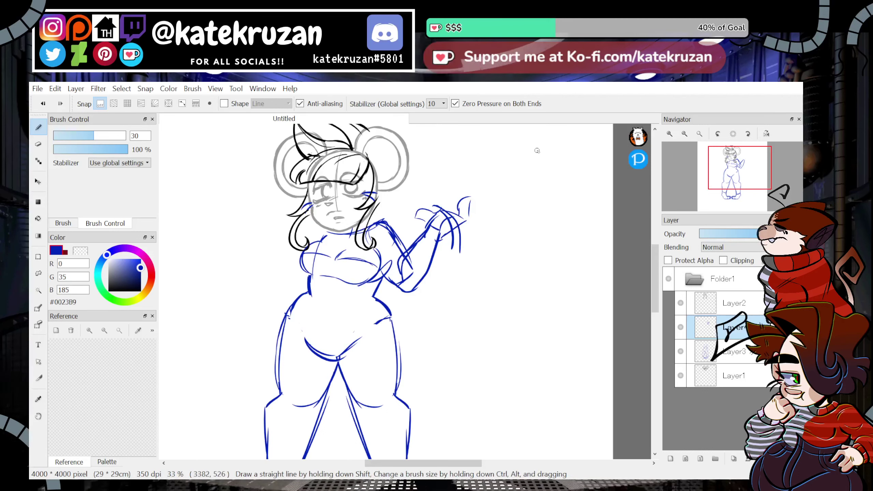
key(ctrl+z)
drag(434, 213, 454, 220)
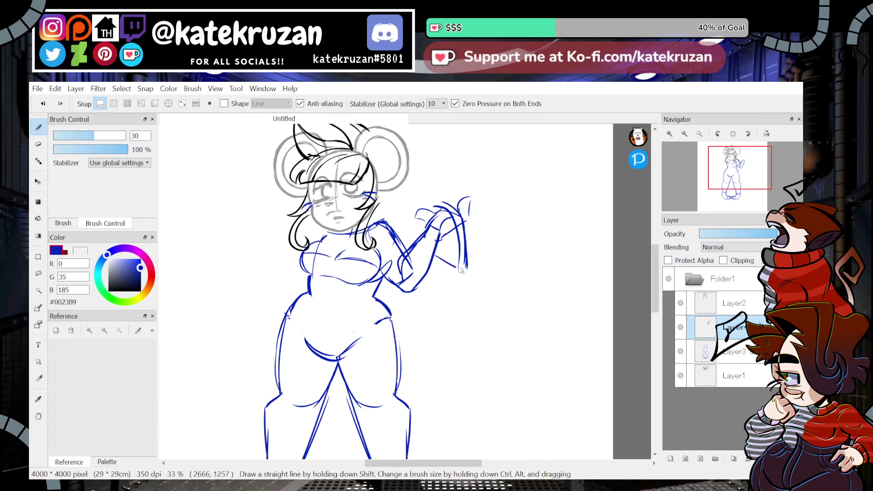
Rough in a boxy handbag hanging from the straps, with an angled upper edge, sides and base.
drag(435, 253, 463, 271)
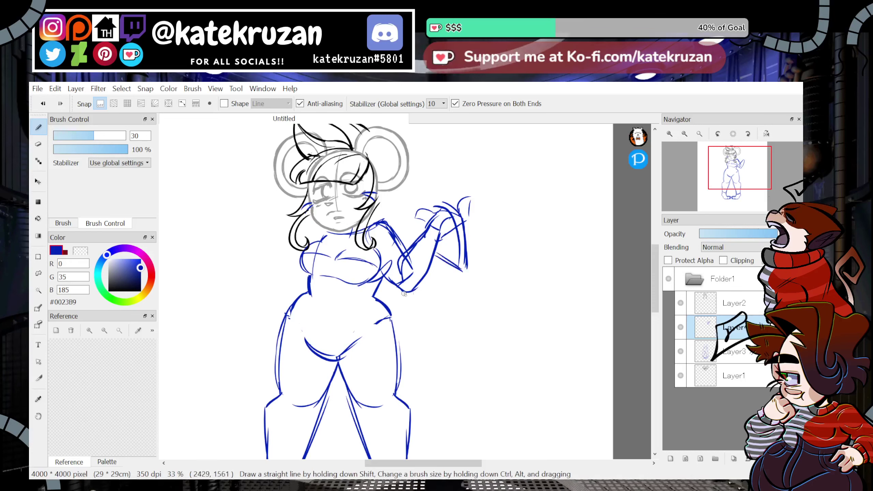
key(ctrl+z)
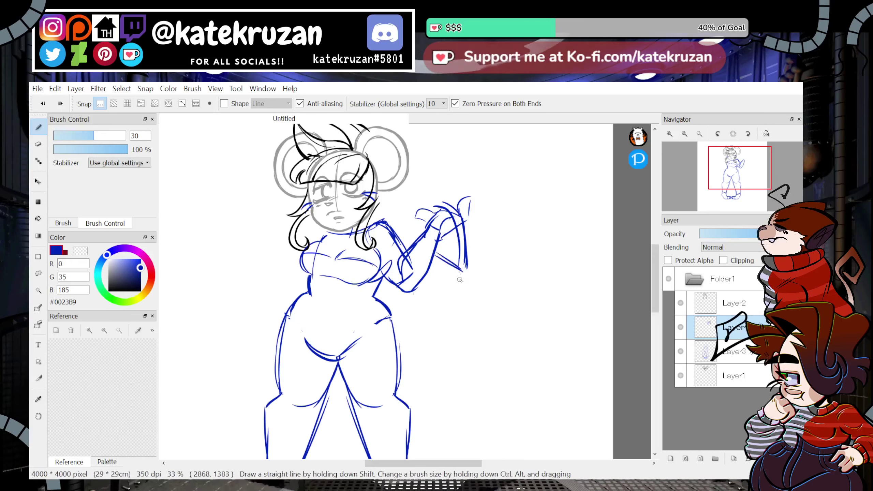
drag(467, 271, 484, 321)
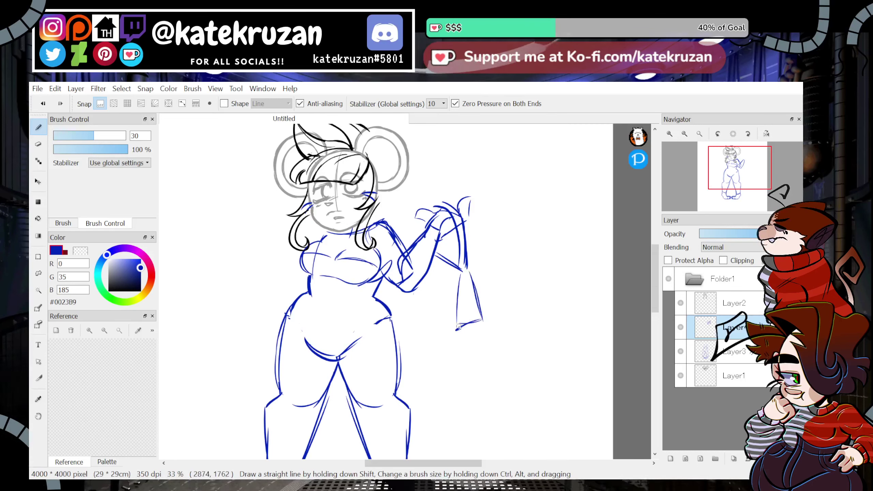
drag(413, 304, 450, 330)
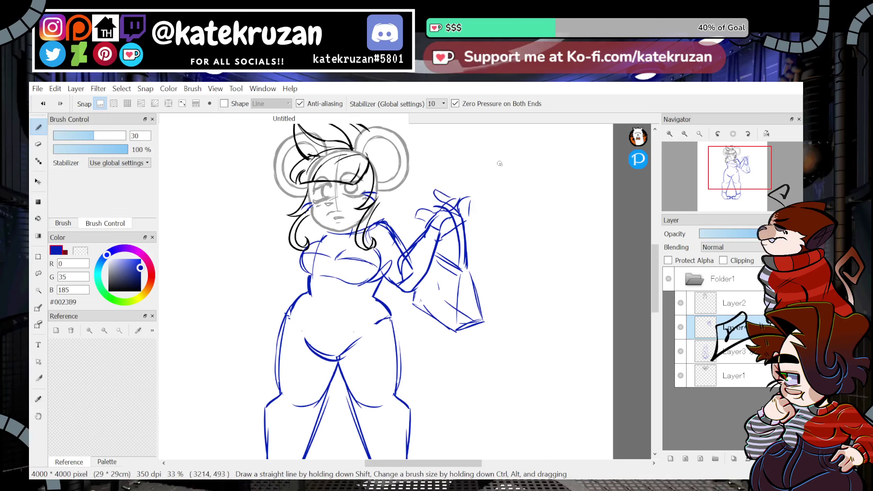
Sketch the lowered left arm with its wrist and hand beside the thigh, and strengthen the adjoining hip line.
drag(717, 180, 734, 175)
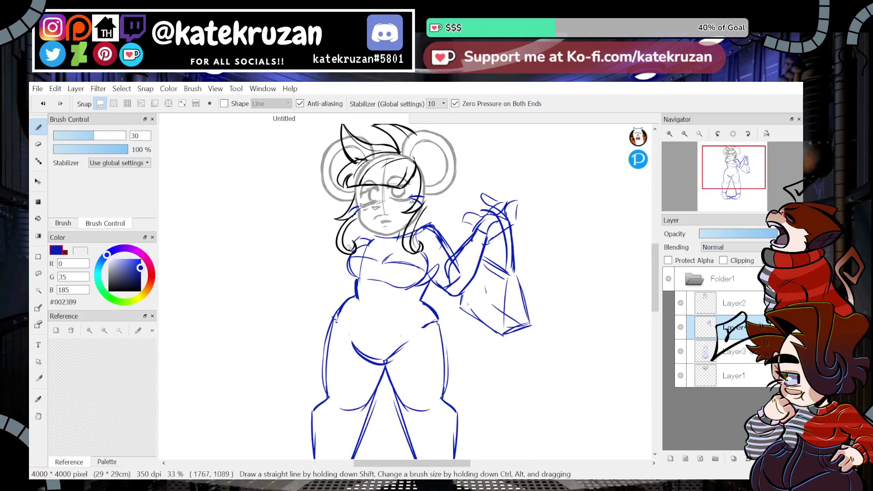
mouse_move(348, 275)
mouse_down()
mouse_move(304, 328)
mouse_move(294, 359)
mouse_move(318, 364)
mouse_move(309, 365)
mouse_up()
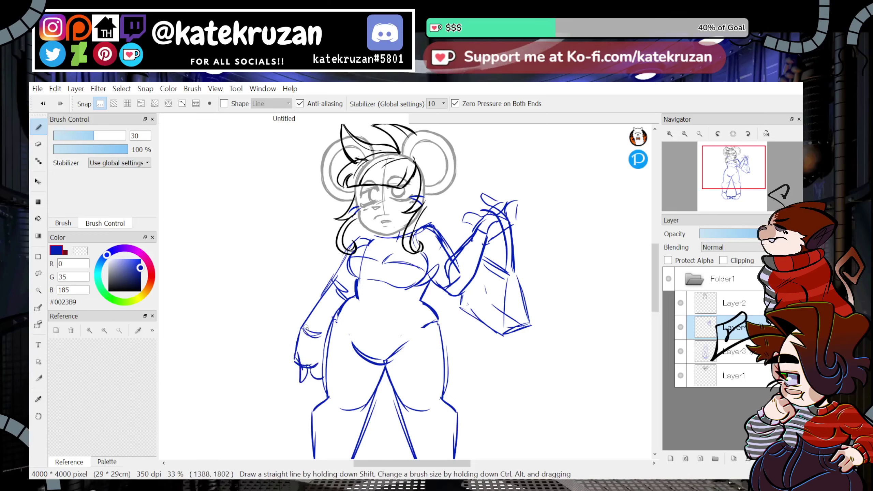
mouse_move(734, 167)
mouse_down()
mouse_move(754, 160)
mouse_move(740, 178)
mouse_up()
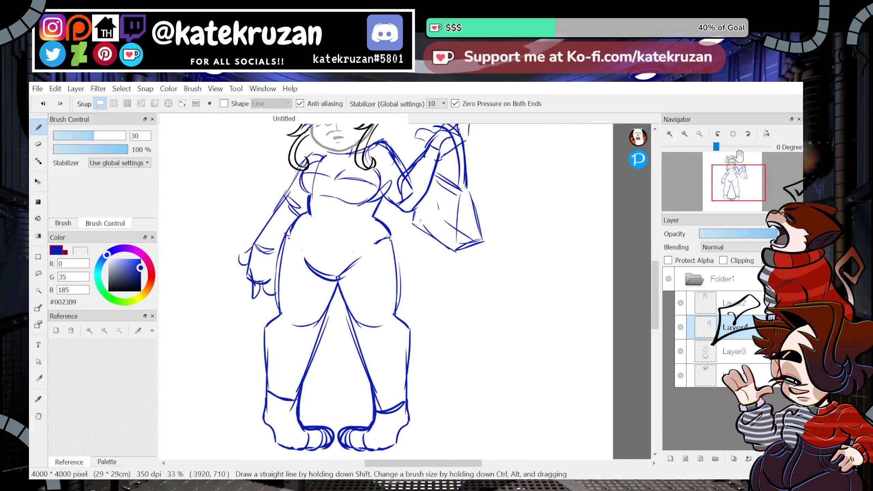
drag(308, 213, 292, 234)
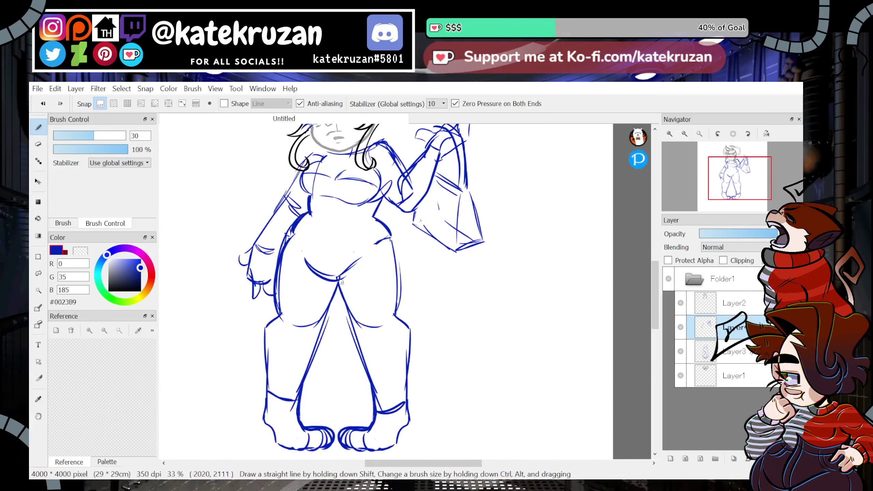
Sketch the tail's upper edge from the right side of the waist, sweeping down and curling back up.
drag(374, 216, 442, 282)
mouse_move(766, 209)
mouse_down()
mouse_move(736, 181)
mouse_move(739, 167)
mouse_move(735, 175)
mouse_up()
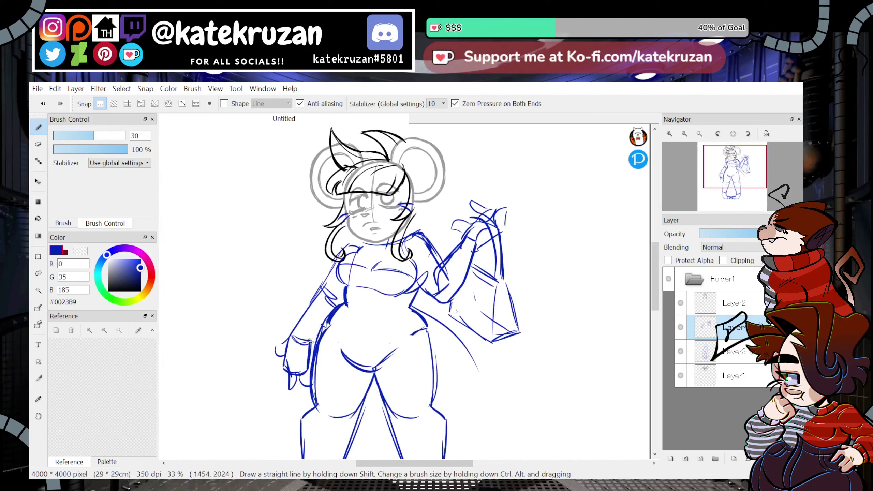
drag(732, 173, 738, 186)
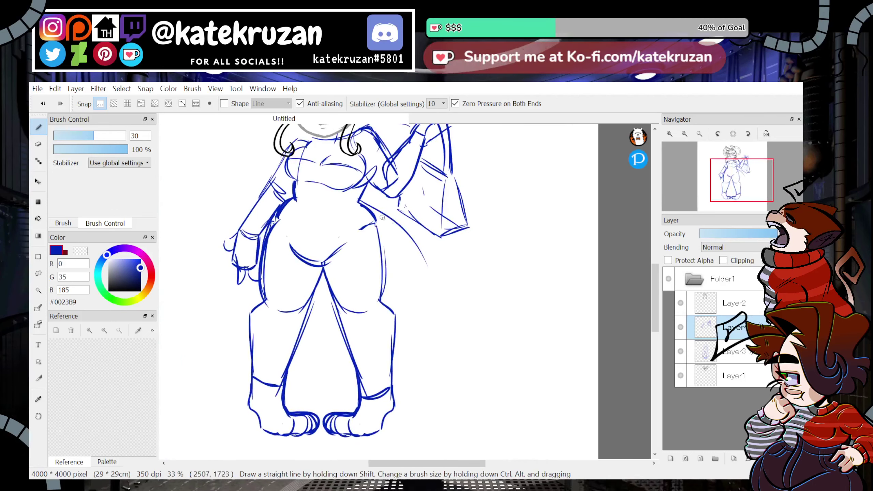
mouse_move(361, 200)
mouse_down()
mouse_move(412, 240)
mouse_move(454, 344)
mouse_move(483, 247)
mouse_up()
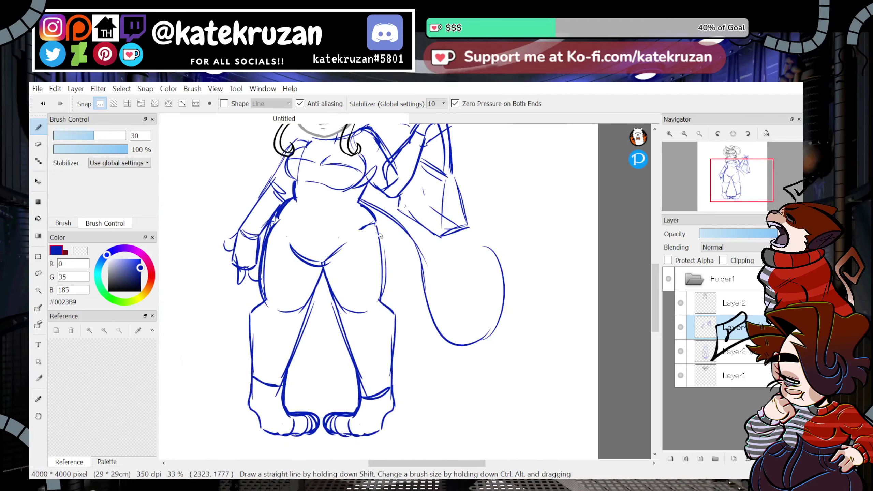
Draw the tail's second edge from the right hip, following the first curve around to the raised tip.
drag(377, 234, 395, 258)
drag(389, 247, 433, 371)
drag(421, 361, 517, 306)
key(ctrl+z)
key(ctrl+z)
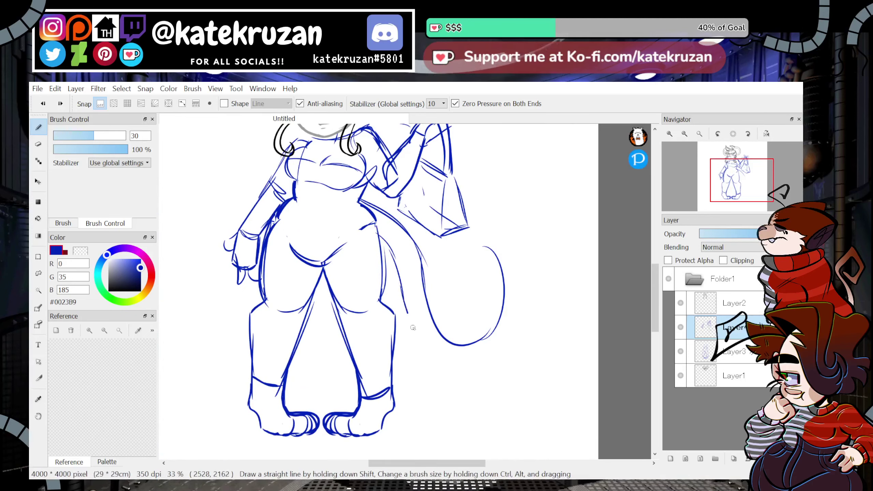
drag(406, 312, 467, 364)
mouse_move(508, 329)
mouse_down()
mouse_move(518, 302)
mouse_move(488, 240)
mouse_up()
View the whole figure and compare it with the arm layer, Layer4, hidden and shown.
mouse_move(736, 177)
mouse_down()
mouse_move(737, 192)
mouse_move(736, 184)
mouse_up()
click(685, 134)
click(684, 133)
click(680, 328)
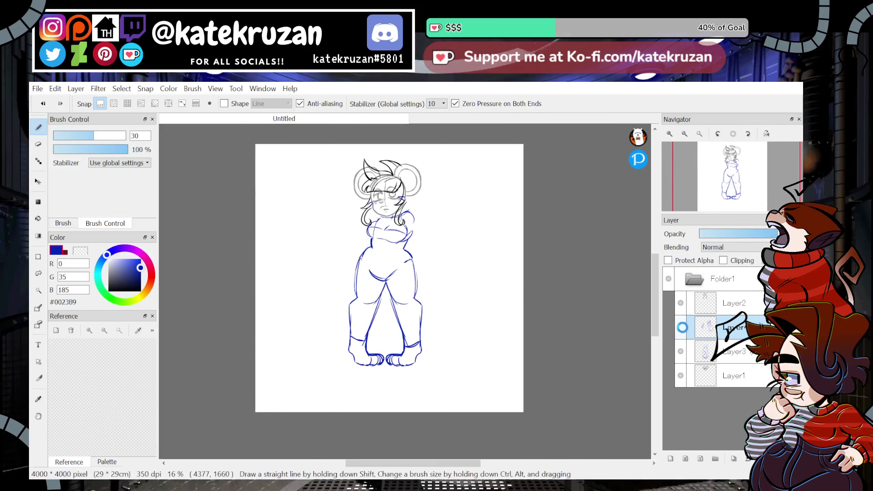
click(680, 328)
Lasso the hips and legs on Layer3, transform them slightly narrower about the centre, and deselect.
click(701, 351)
click(39, 273)
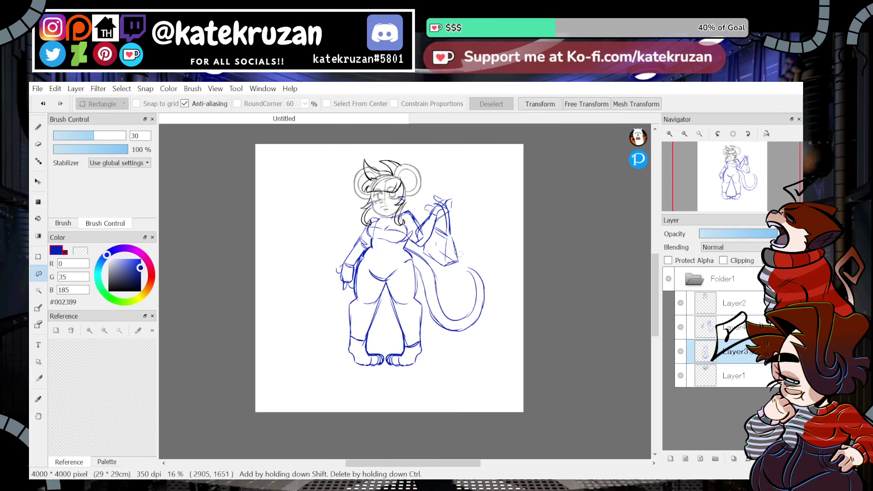
mouse_move(382, 249)
mouse_down()
mouse_move(362, 250)
mouse_move(360, 386)
mouse_up()
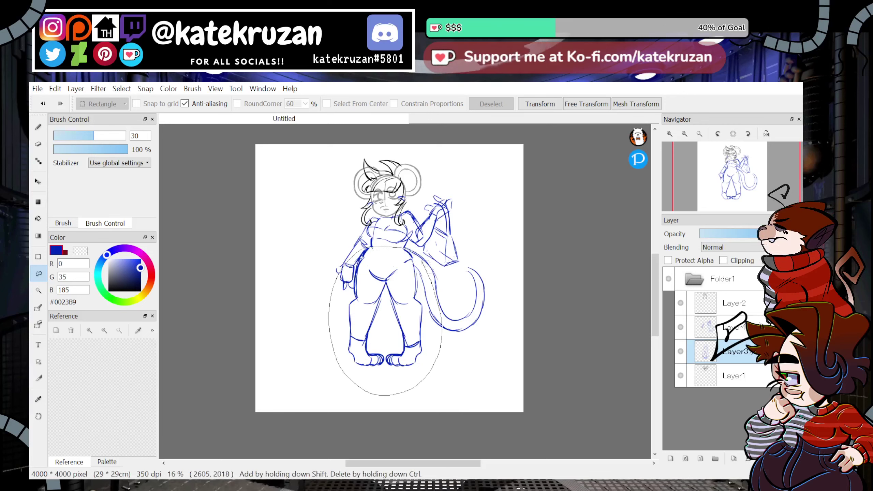
drag(425, 264, 409, 251)
click(539, 105)
drag(444, 297, 435, 297)
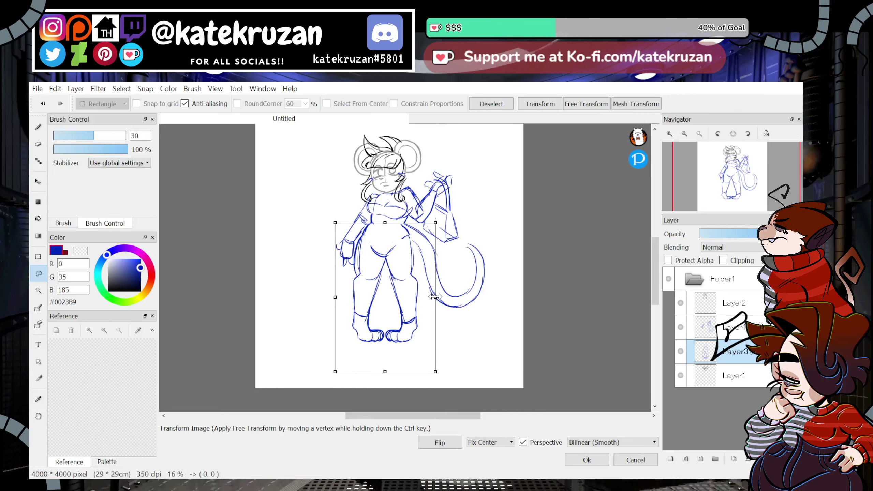
key(Return)
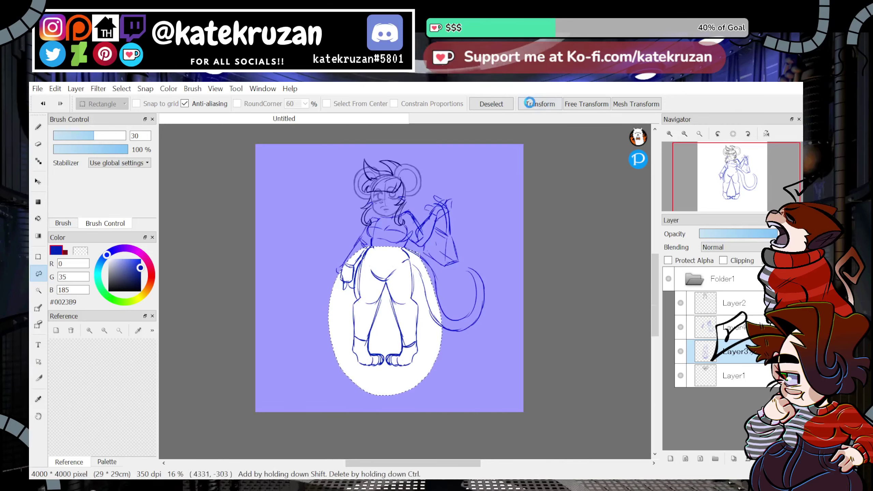
click(529, 103)
key(ctrl+z)
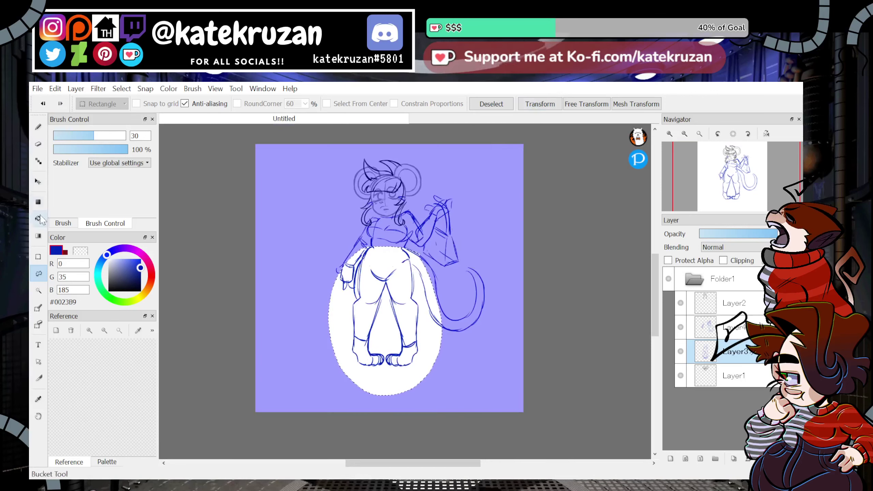
key(ctrl+d)
click(38, 127)
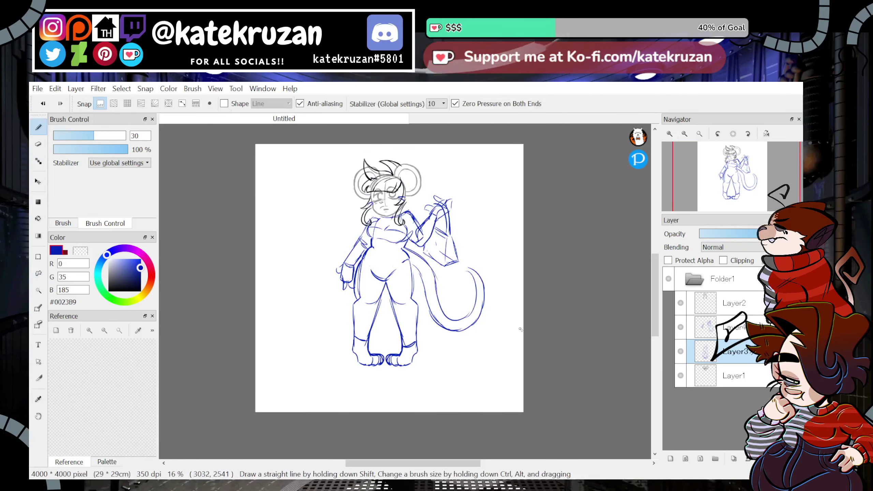
Lasso the short hip curve on Layer3 and move it up by about 90 pixels.
click(681, 352)
click(681, 352)
click(704, 327)
key(z)
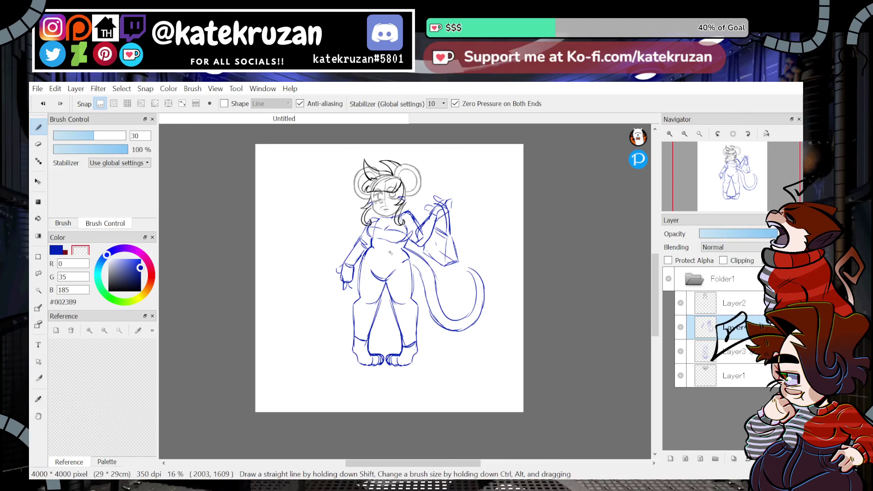
key(l)
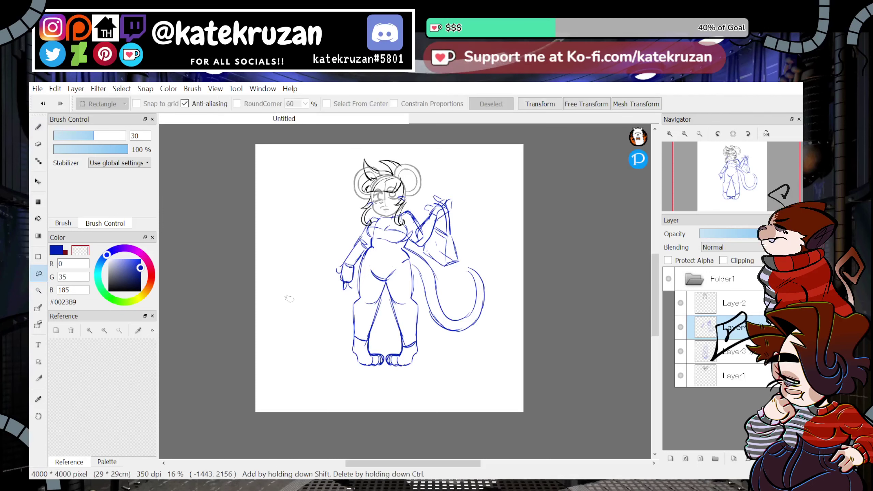
click(539, 106)
mouse_move(389, 268)
mouse_down()
mouse_move(400, 269)
mouse_move(390, 246)
mouse_up()
key(Return)
click(739, 349)
click(557, 106)
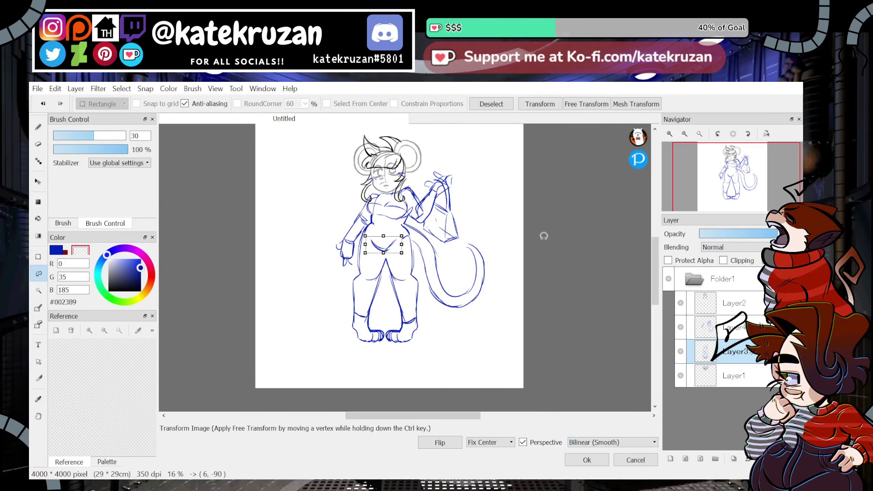
click(586, 460)
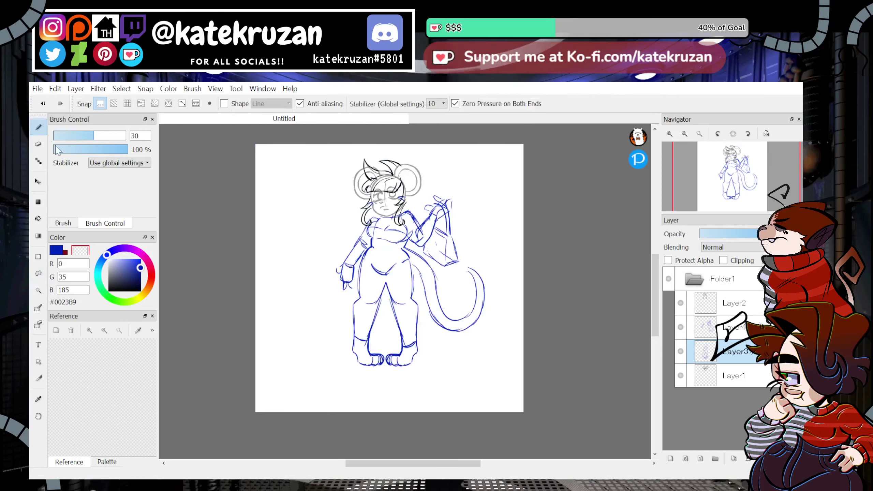
Set the brush colour to black (#000000) and add a new layer, Layer5, at the top of Folder1.
click(115, 285)
drag(115, 285, 97, 286)
click(54, 249)
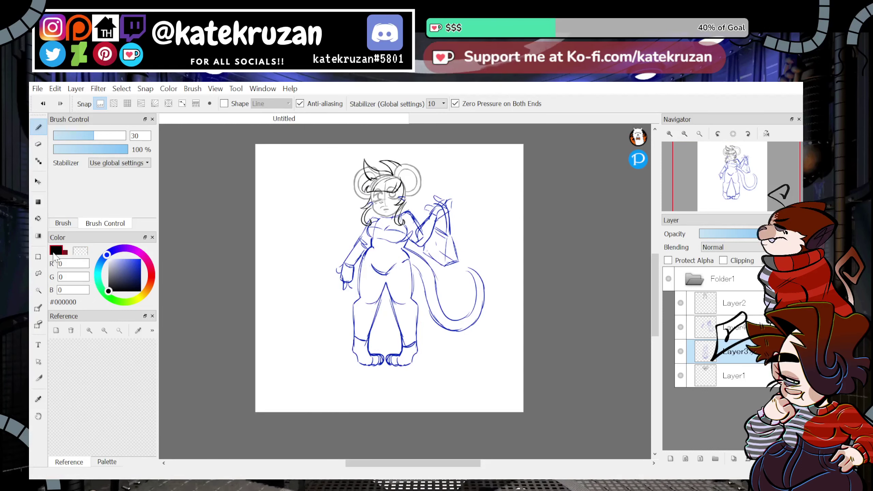
click(671, 459)
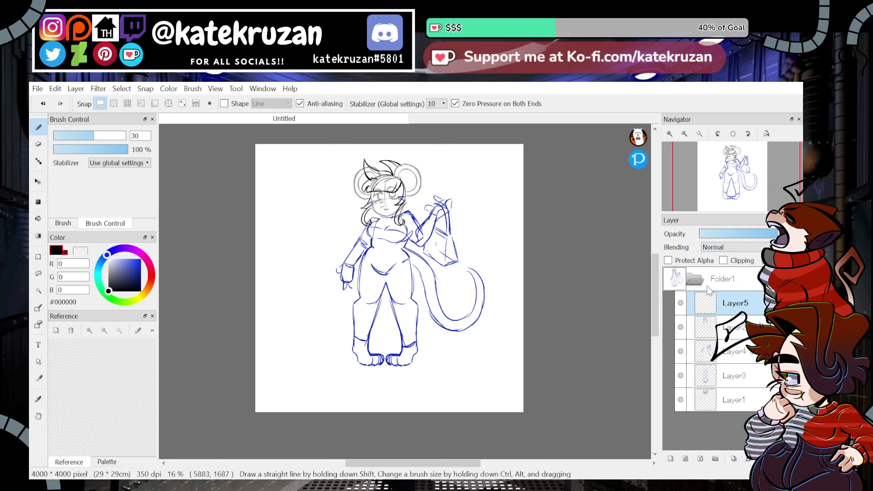
Erase the whole tail from Layer4 with the eraser at size 254, and switch to the lasso tool.
click(670, 134)
click(669, 134)
drag(736, 186, 734, 187)
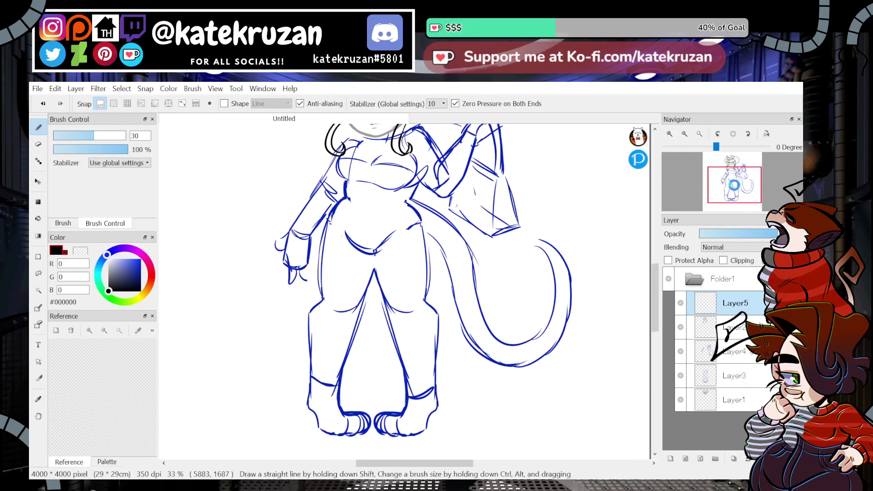
click(685, 134)
click(734, 351)
click(684, 134)
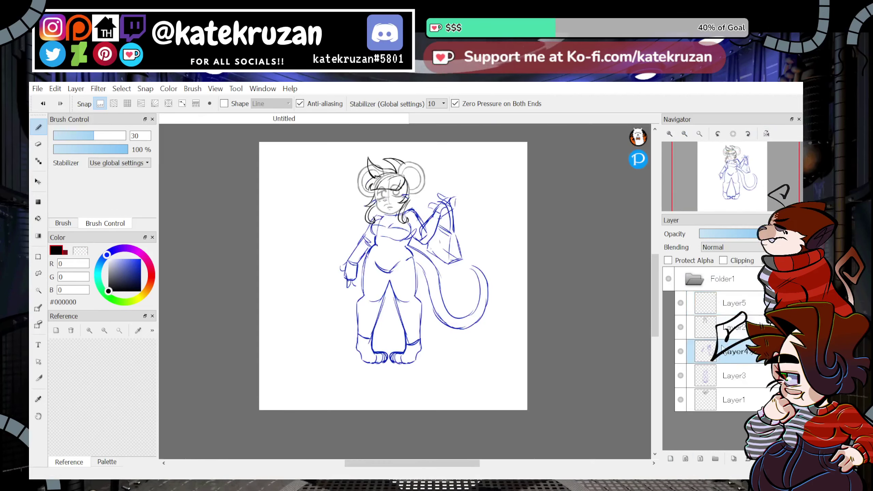
key(e)
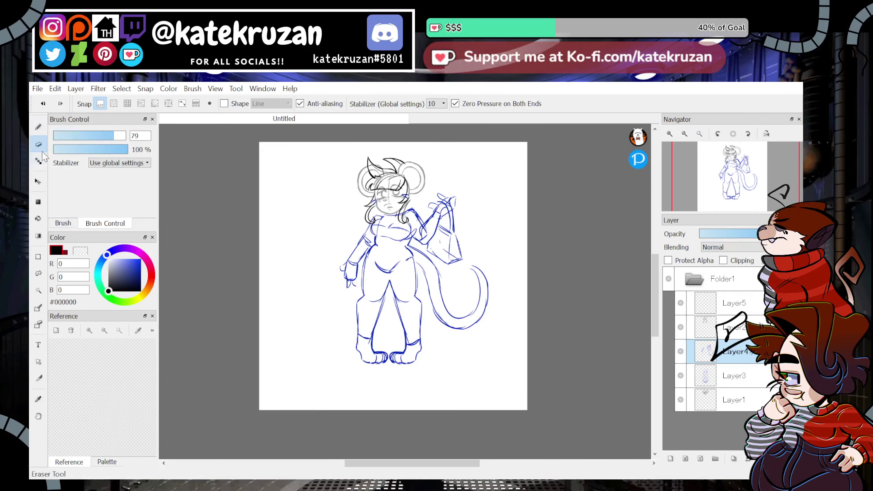
mouse_move(430, 271)
mouse_down()
mouse_move(438, 317)
mouse_move(455, 331)
mouse_move(482, 295)
mouse_up()
click(43, 273)
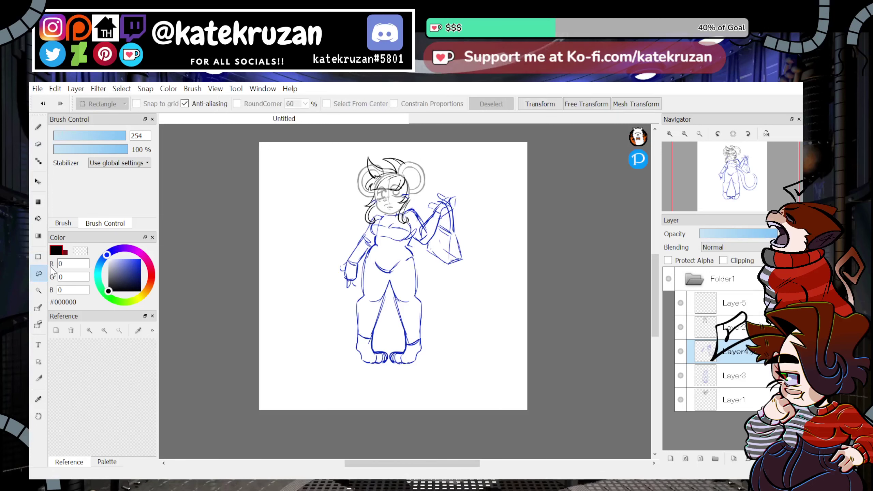
Lasso the handbag on Layer4, scale it slightly smaller, move it up towards the hand, and deselect.
mouse_move(460, 180)
mouse_down()
mouse_move(429, 190)
mouse_move(439, 221)
mouse_move(460, 213)
mouse_up()
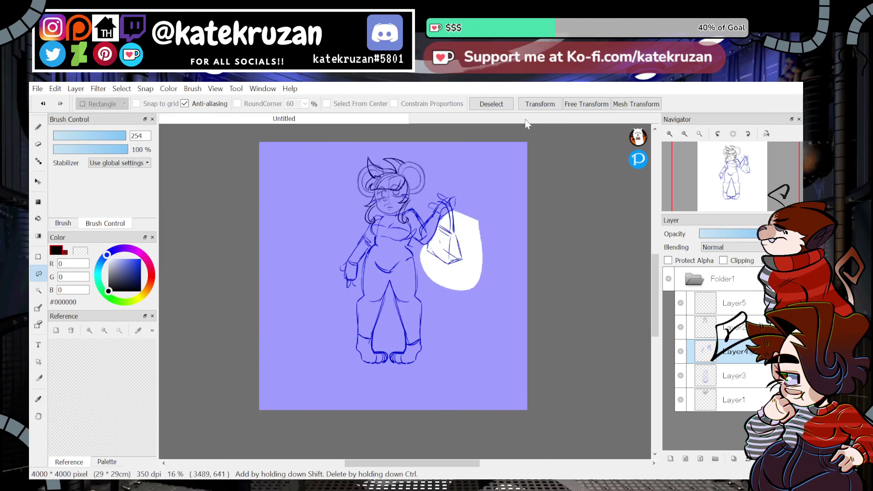
key(ctrl+t)
drag(482, 267, 478, 260)
drag(464, 243, 464, 240)
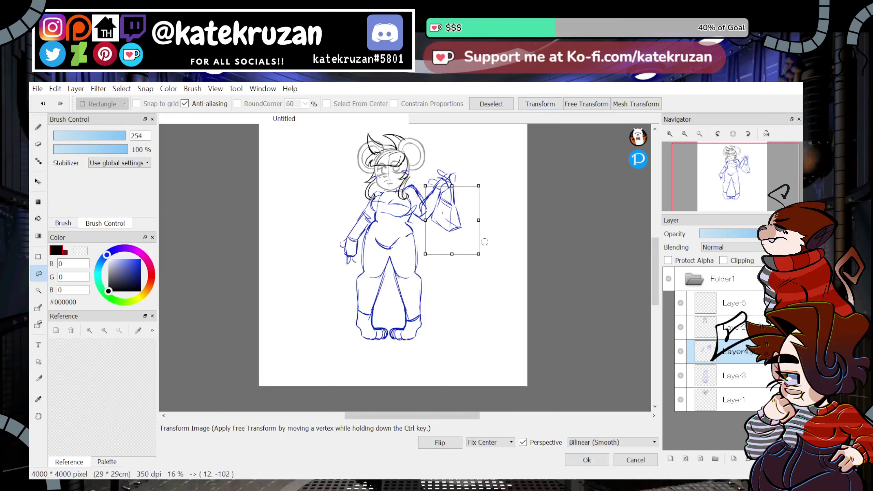
click(581, 459)
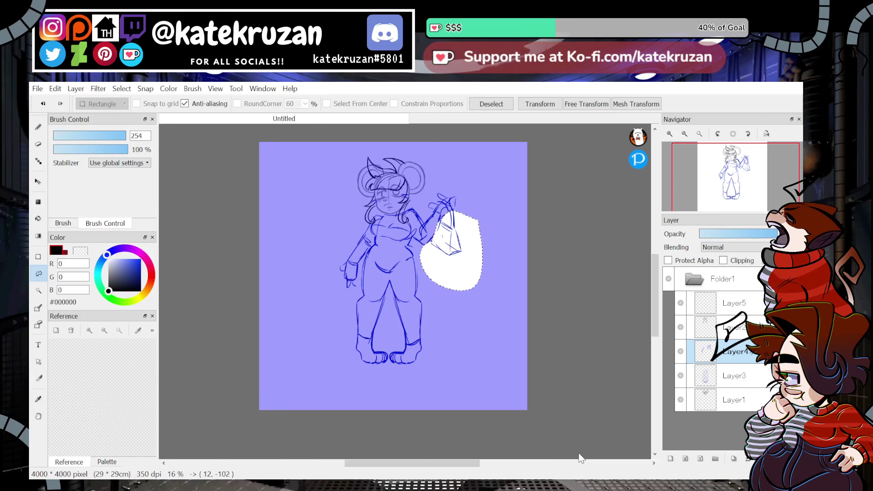
key(ctrl+d)
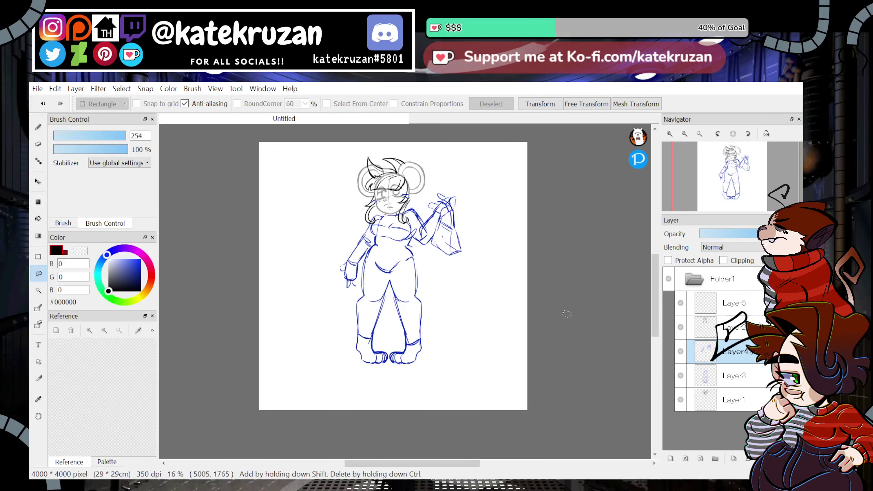
Lasso the raised arm with the handbag on Layer4, move it 24 pixels left and 18 pixels up, and deselect.
click(682, 352)
click(682, 353)
click(682, 353)
click(681, 353)
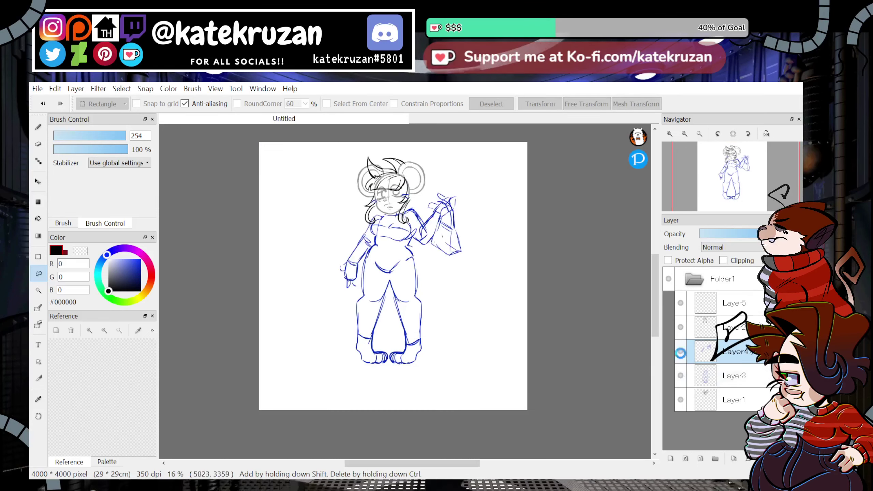
mouse_move(466, 179)
mouse_down()
mouse_move(402, 214)
mouse_move(471, 203)
mouse_up()
click(536, 104)
drag(474, 246, 461, 228)
key(Return)
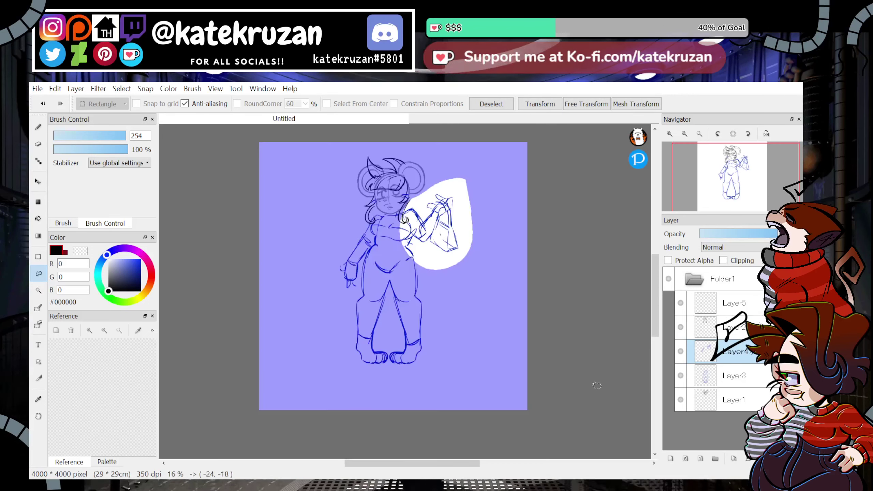
click(492, 105)
Lasso the lowered arm on Layer4, scale it slightly smaller so the hand sits higher beside the hip, and deselect.
drag(386, 230, 382, 213)
click(532, 105)
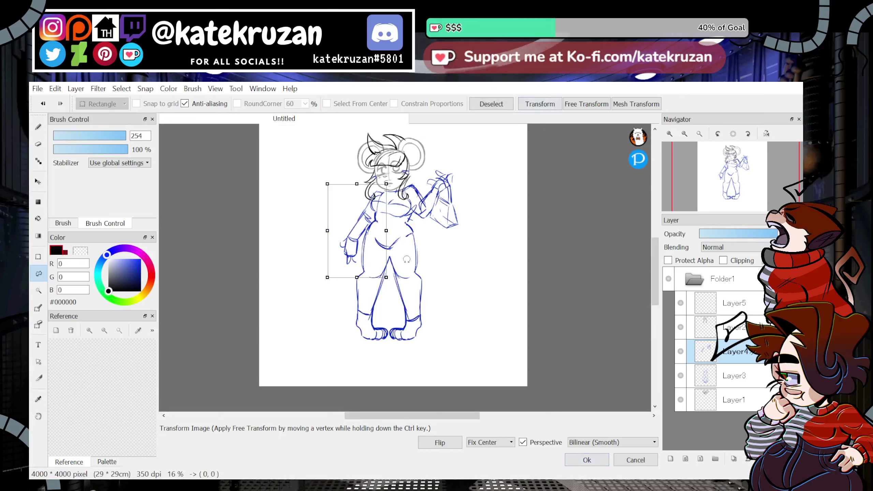
drag(386, 276, 383, 272)
drag(371, 261, 382, 271)
drag(371, 259, 374, 253)
click(588, 460)
click(492, 104)
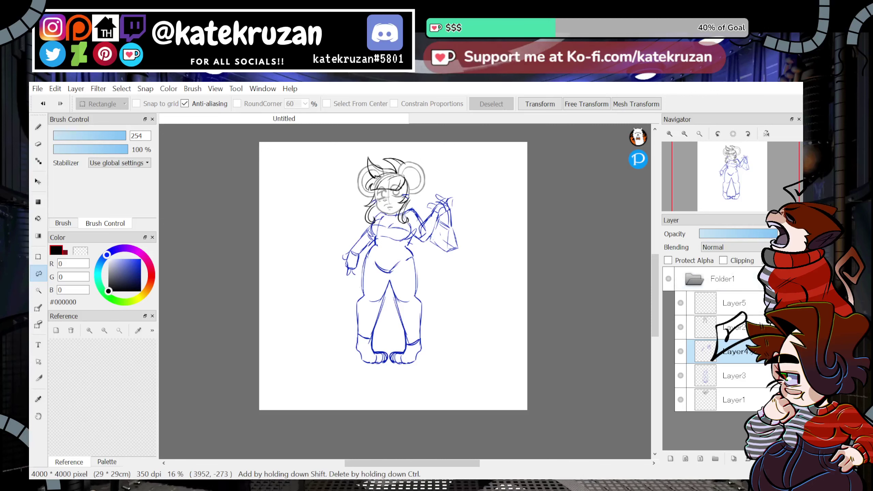
Move Layer1 directly above Layer2 and merge it down so the head sketch is on one layer.
click(693, 331)
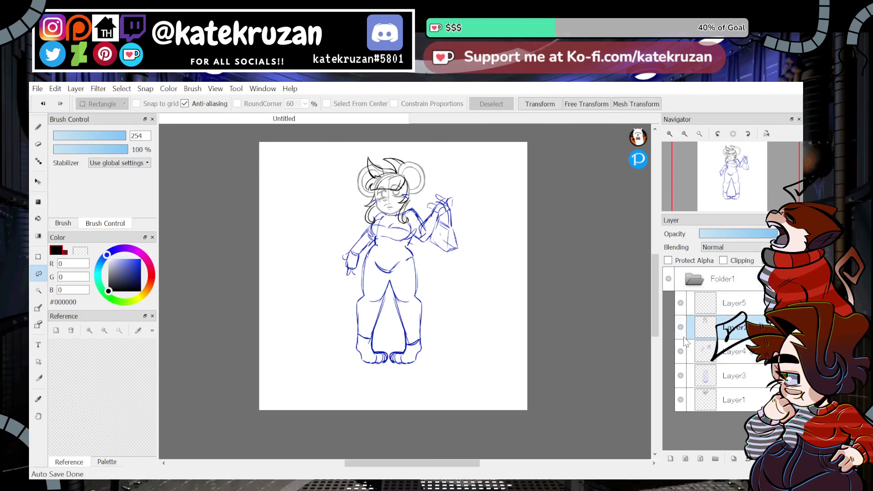
click(724, 356)
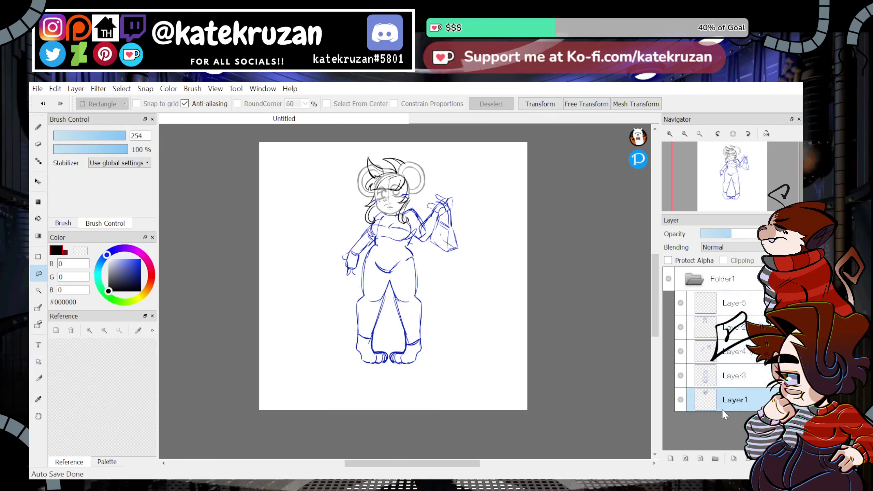
drag(723, 409, 734, 336)
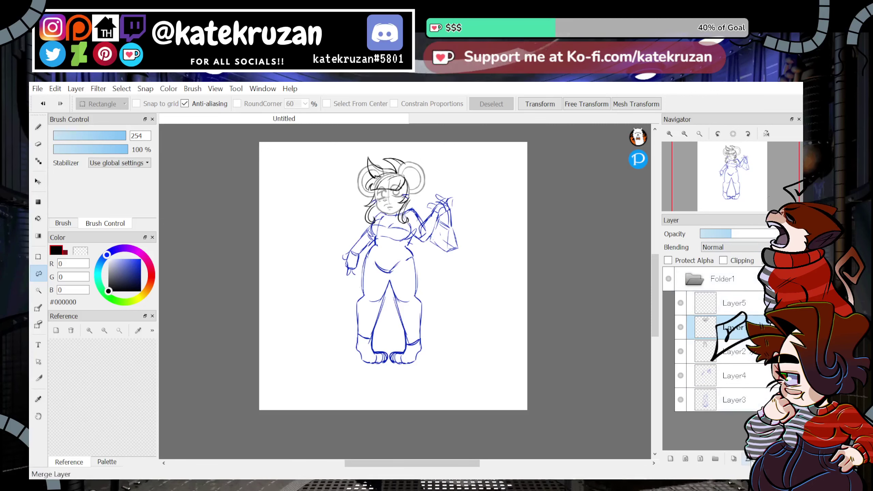
click(747, 459)
Move the merged head sketch 18 pixels right and 30 pixels up.
click(539, 104)
drag(410, 182, 414, 179)
click(602, 460)
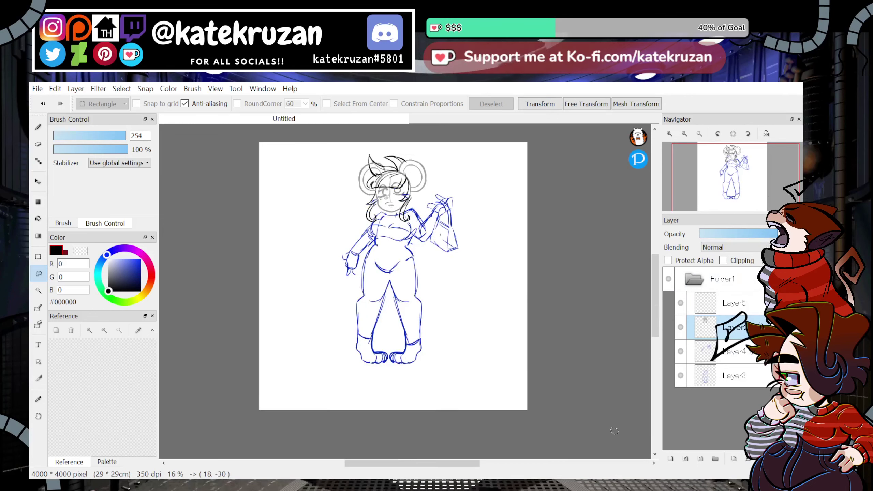
click(705, 350)
click(680, 351)
click(681, 352)
click(705, 375)
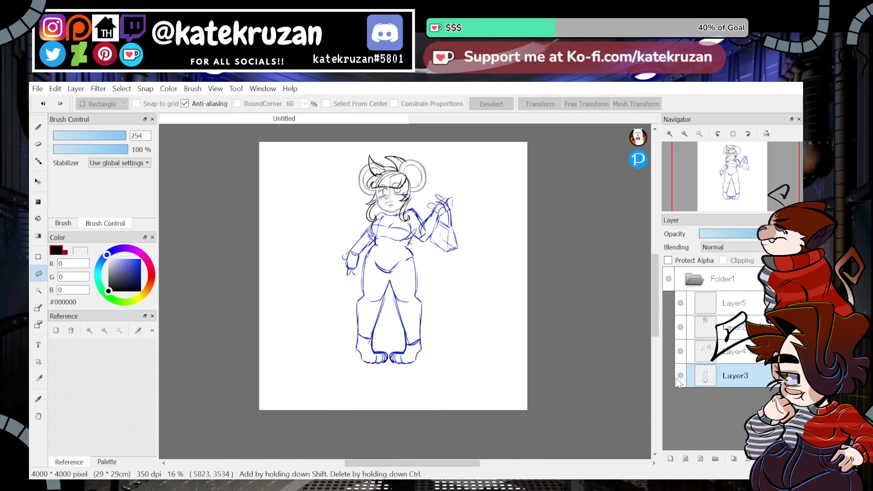
click(39, 144)
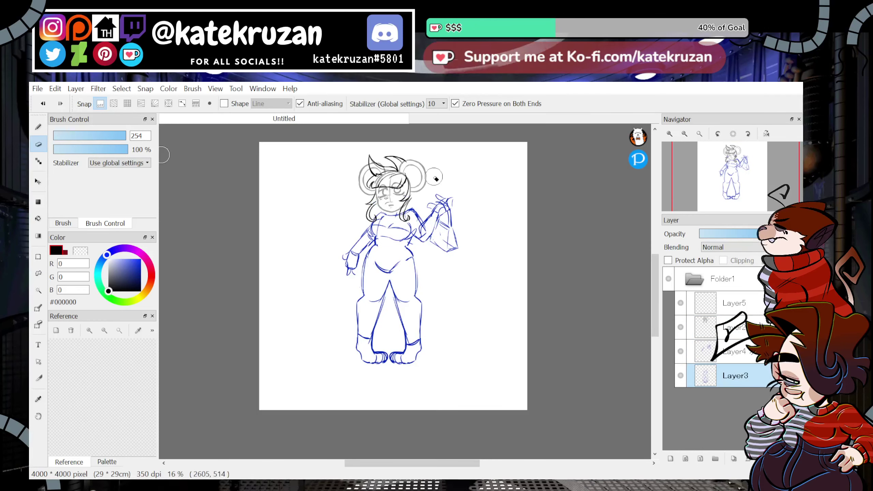
Scale the head on Layer2 slightly smaller and nudge it slightly down and right over the neck.
click(722, 328)
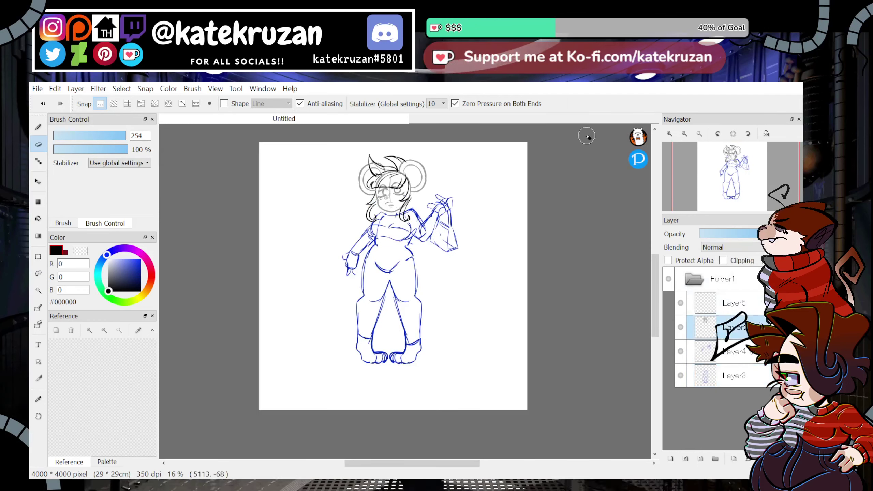
click(768, 134)
click(767, 134)
click(38, 274)
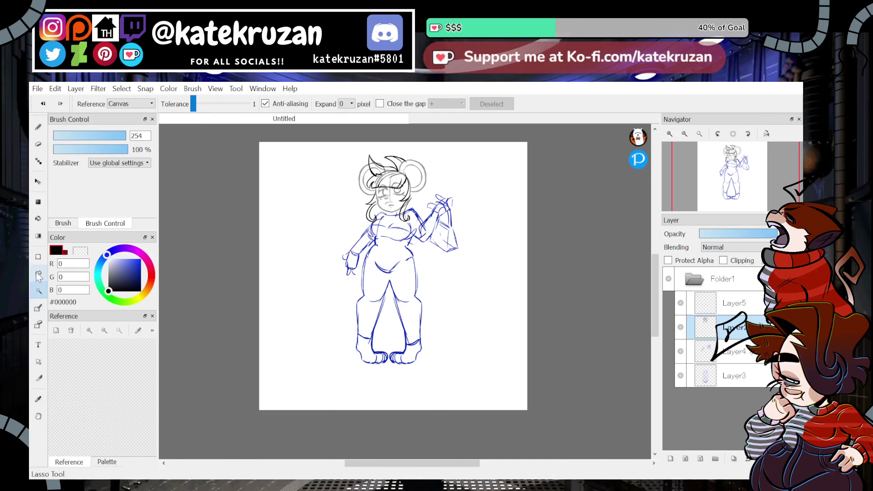
click(540, 104)
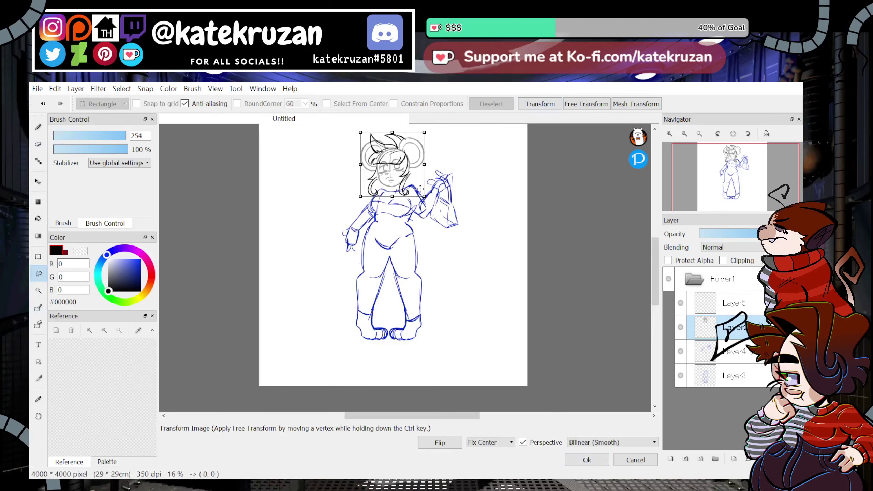
drag(418, 186, 418, 185)
click(587, 460)
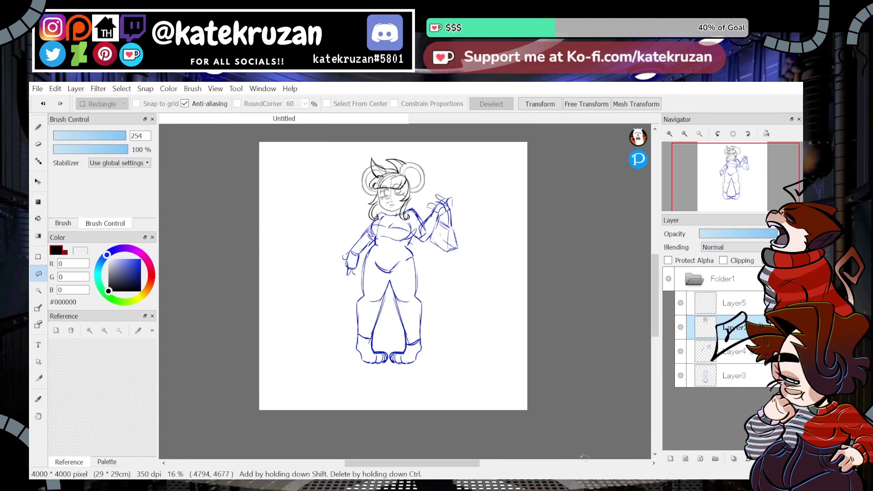
key(ctrl+z)
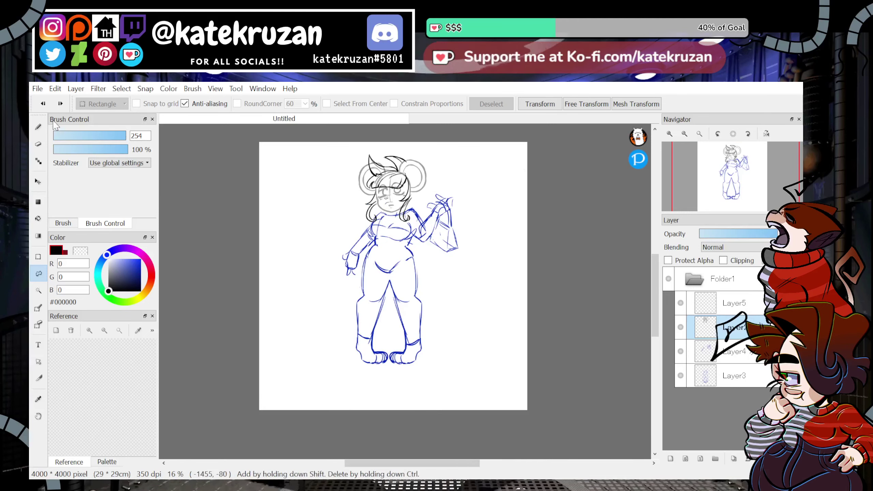
click(60, 104)
click(38, 181)
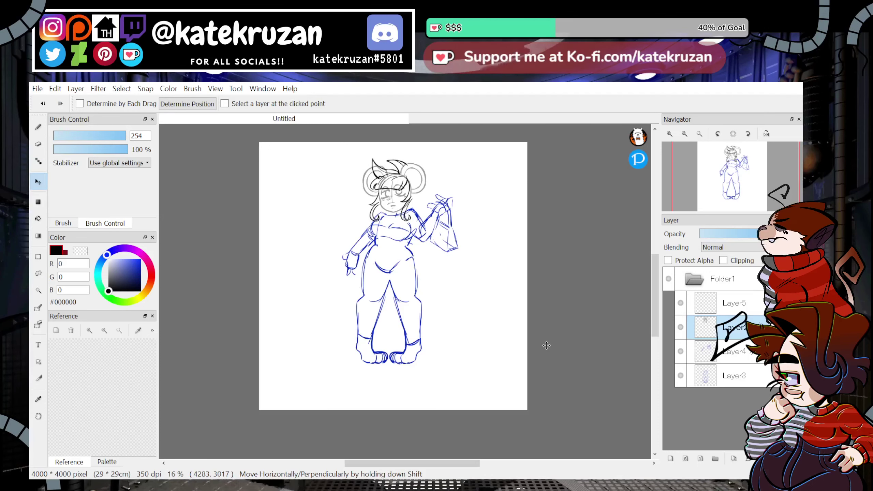
Try to sketch a large black ponytail curve on Layer5, sweeping from the right ear outwards and down past the shoulder.
key(b)
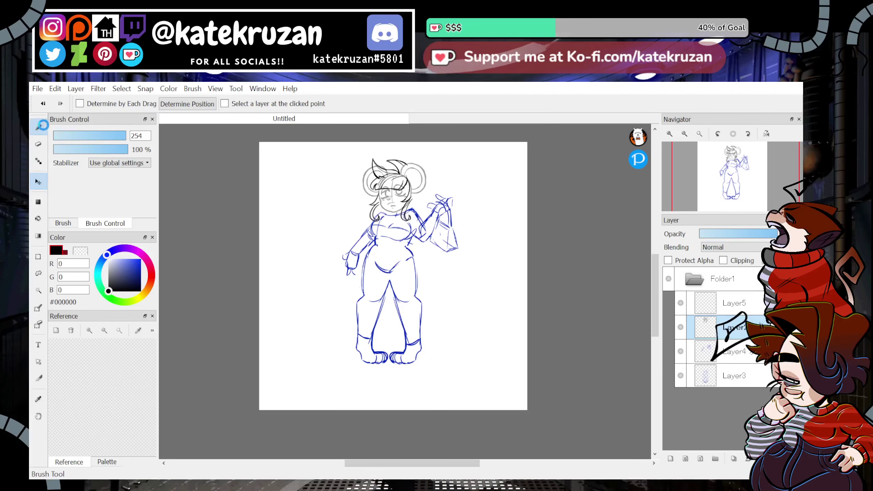
click(728, 302)
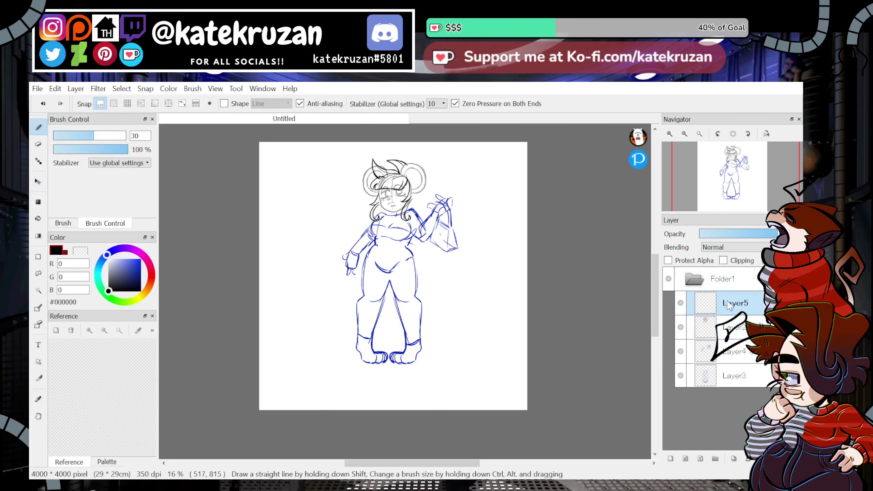
scroll(417, 166, up, 2)
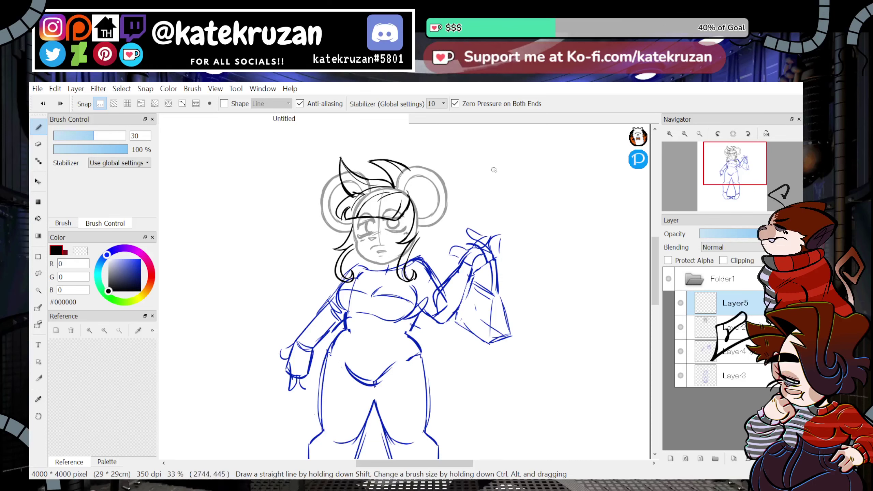
mouse_move(426, 164)
mouse_down()
mouse_move(505, 226)
mouse_move(468, 395)
mouse_move(530, 402)
mouse_up()
mouse_move(735, 164)
mouse_down()
mouse_move(741, 181)
mouse_move(739, 168)
mouse_up()
key(ctrl+z)
key(ctrl+z)
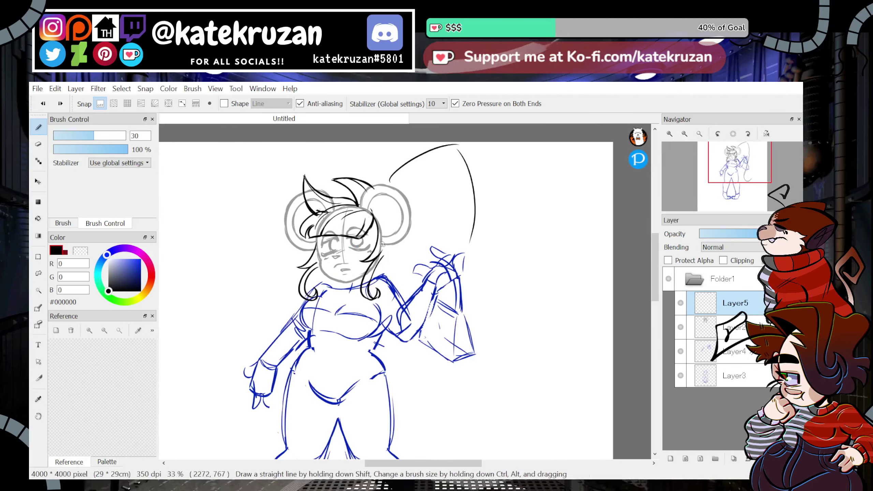
mouse_move(400, 189)
mouse_down()
mouse_move(411, 282)
mouse_move(362, 305)
mouse_up()
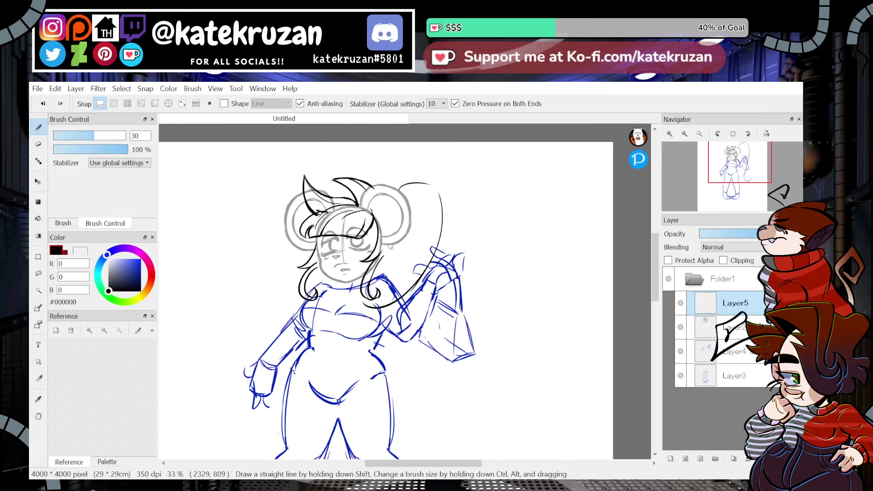
Try to sketch hair curves beside the left ear down to the shoulder, and undo the long hair strokes on Layer5.
drag(301, 215, 257, 191)
mouse_move(251, 196)
mouse_down()
mouse_move(270, 296)
mouse_move(302, 317)
mouse_up()
drag(296, 223, 306, 317)
mouse_move(732, 161)
mouse_down()
mouse_move(714, 172)
mouse_move(738, 157)
mouse_up()
key(ctrl+z)
key(ctrl+z)
key(ctrl+z)
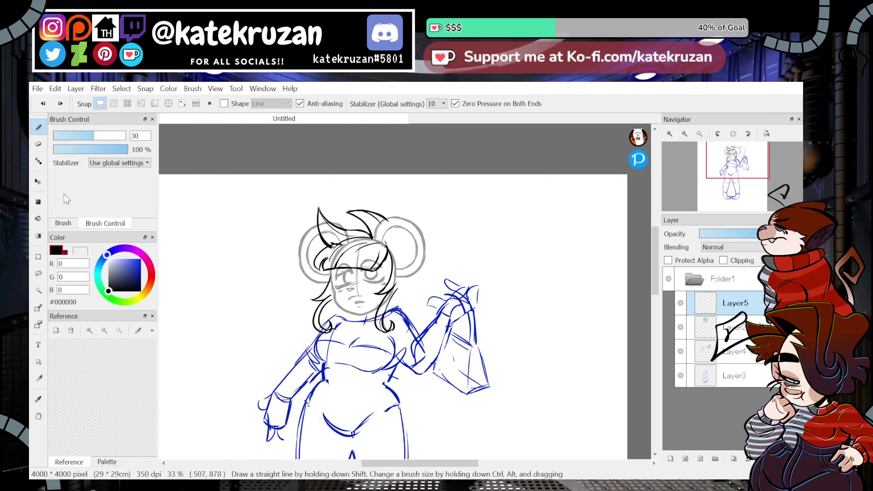
Rework the top hair on Layer2: erase the rear tuft, extend the front spike's line across the head, and darken the right ear's inner edge.
click(725, 327)
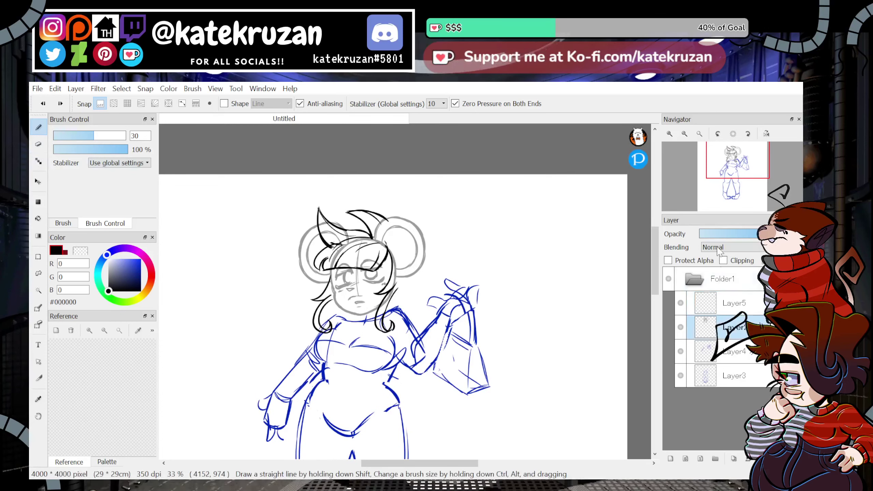
click(670, 133)
mouse_move(316, 172)
mouse_down()
mouse_move(361, 184)
mouse_move(351, 178)
mouse_move(358, 198)
mouse_up()
key(ctrl+z)
key(e)
click(38, 126)
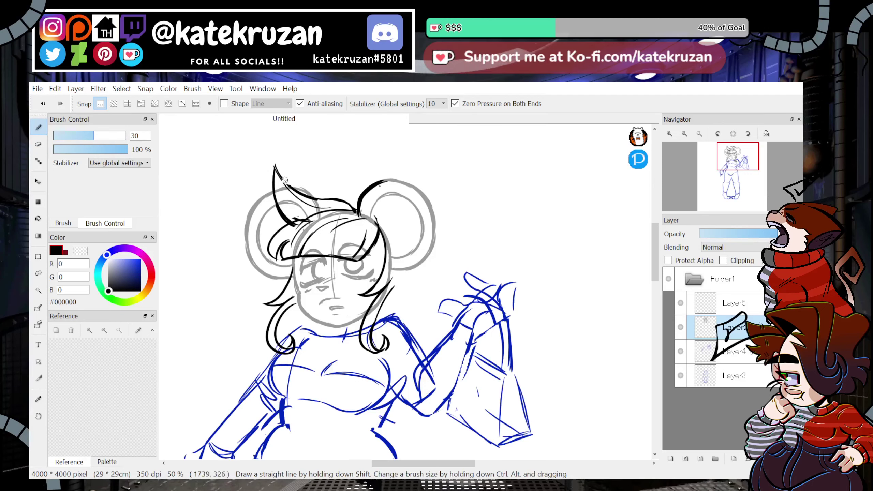
Sketch a large ponytail on Layer5, arching from the right ear over the head to a pointed tip, with a smaller lock hanging below.
click(731, 303)
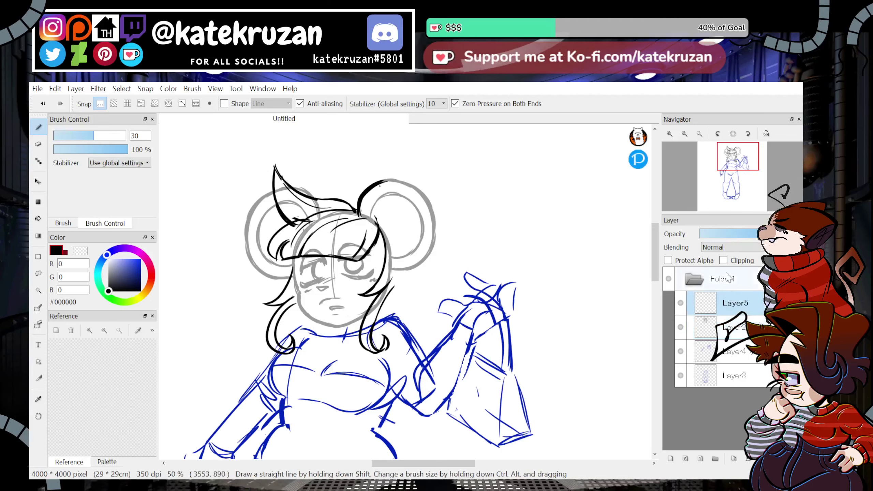
scroll(725, 169, down, 1)
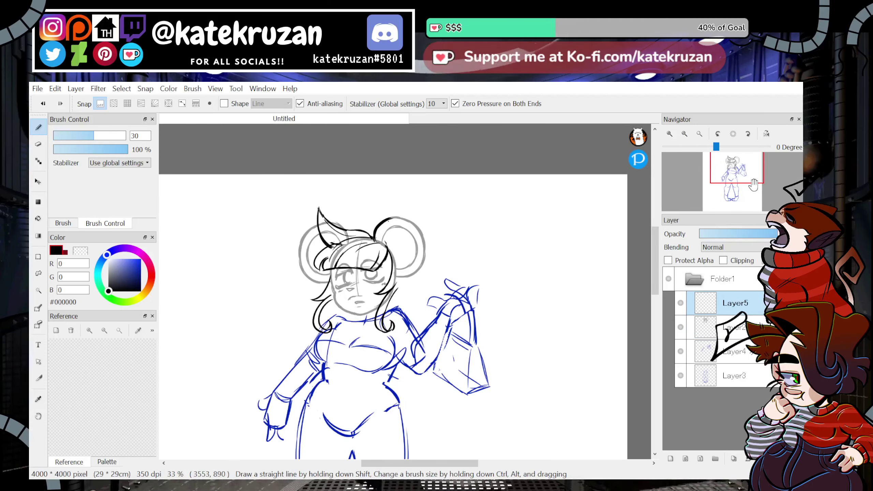
drag(385, 195, 237, 227)
key(ctrl+z)
key(ctrl+z)
mouse_move(399, 219)
mouse_down()
mouse_move(271, 224)
mouse_move(240, 247)
mouse_up()
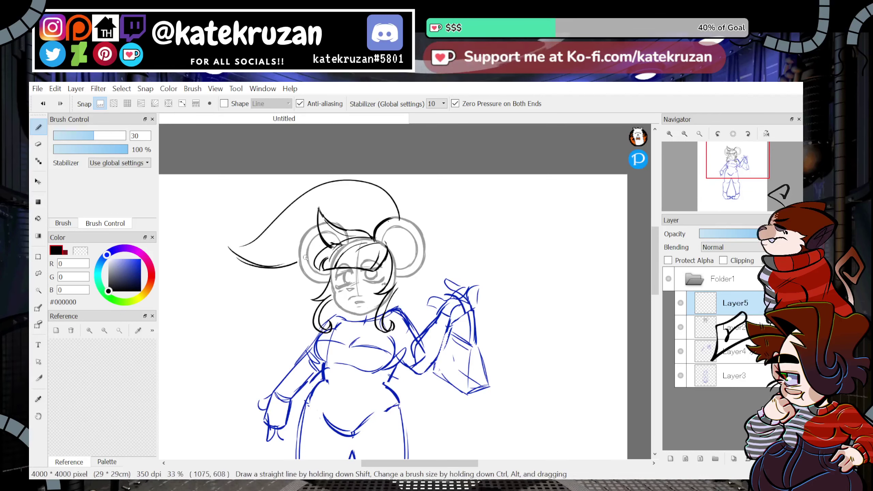
drag(299, 262, 308, 255)
mouse_move(739, 165)
mouse_down()
mouse_move(749, 172)
mouse_move(723, 155)
mouse_up()
drag(427, 240, 399, 271)
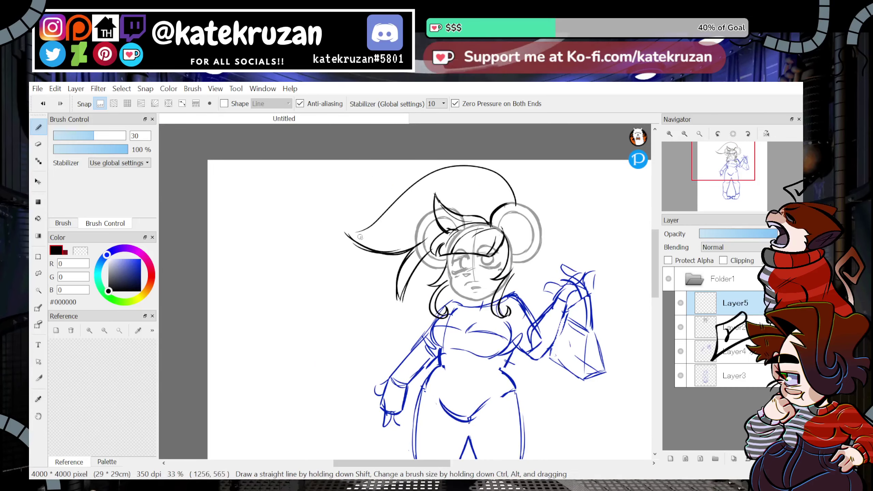
Thicken the ponytail's upper edge and pointed tip, and add curved inner strand lines near its base.
mouse_move(385, 211)
mouse_down()
mouse_move(453, 172)
mouse_move(503, 205)
mouse_up()
drag(457, 187, 490, 224)
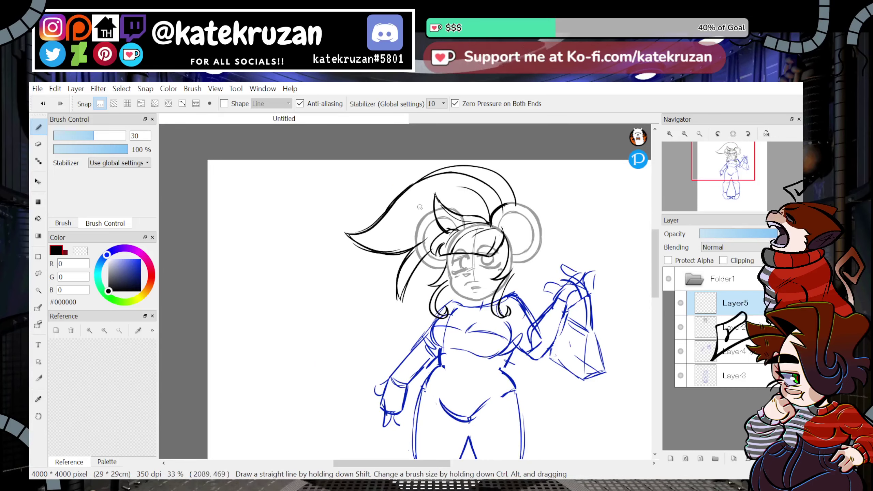
drag(422, 217, 347, 234)
drag(409, 235, 350, 237)
Add a new layer and sketch the tail's outer line, sweeping from the right hip down past the thigh and curling up at its end.
mouse_move(737, 173)
mouse_down()
mouse_move(732, 168)
mouse_move(733, 190)
mouse_move(732, 170)
mouse_move(738, 182)
mouse_up()
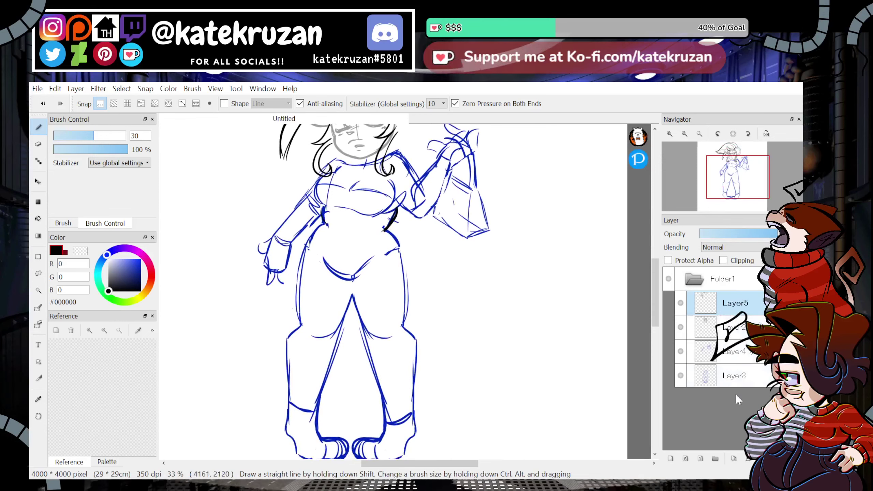
click(670, 459)
drag(738, 177, 730, 172)
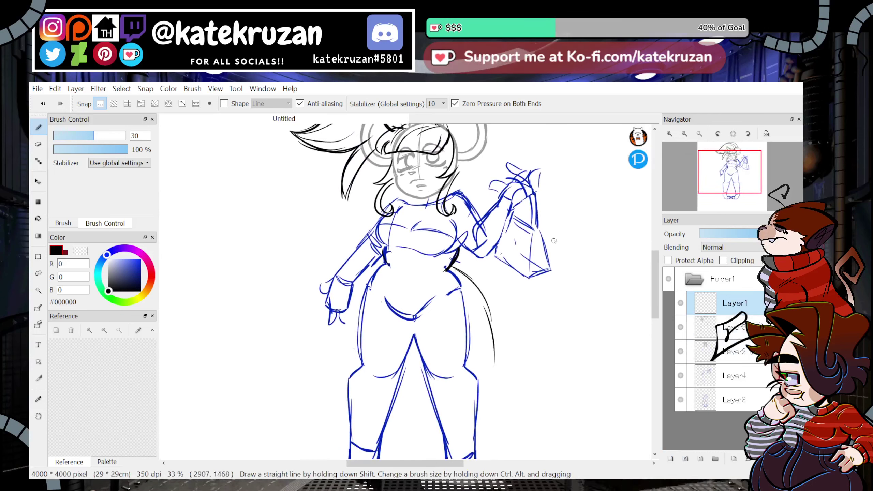
drag(511, 364, 559, 390)
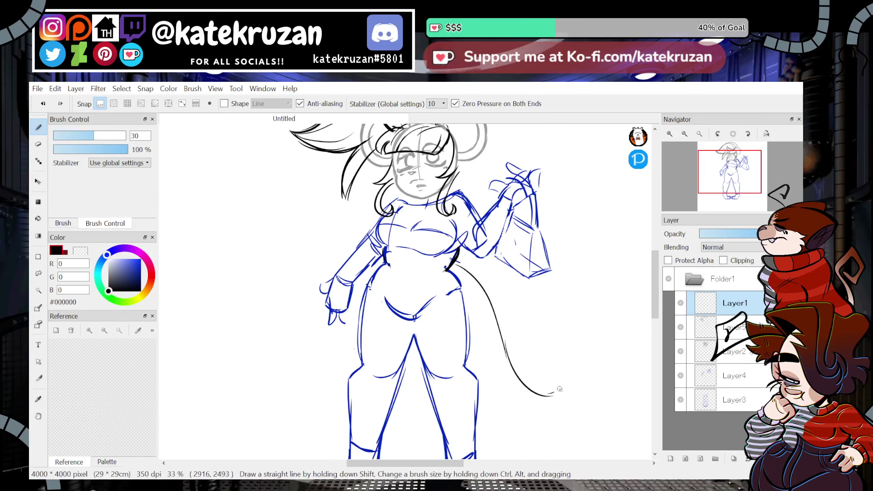
drag(463, 302, 505, 403)
key(ctrl+z)
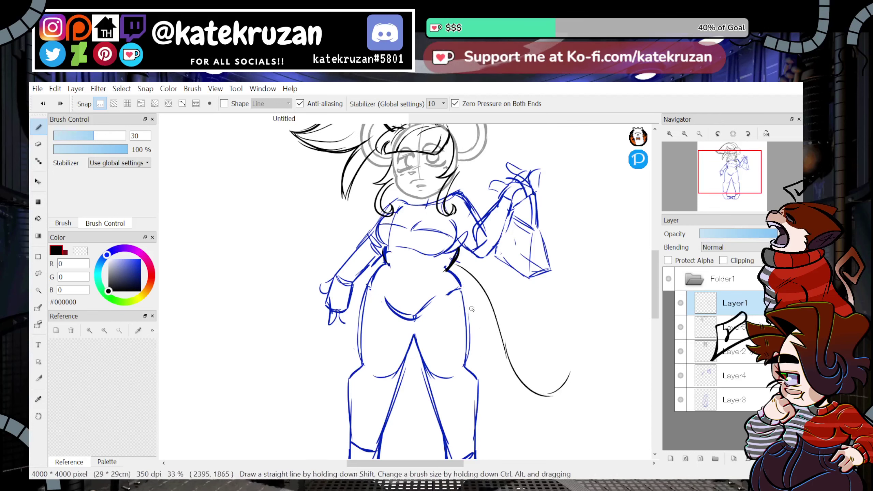
Draw the tail's inner edge and pointed tip, and wrap curved bands around its length.
drag(463, 303, 486, 350)
mouse_move(471, 315)
mouse_down()
mouse_move(537, 414)
mouse_move(524, 410)
mouse_move(548, 394)
mouse_move(575, 388)
mouse_up()
drag(496, 383, 568, 408)
mouse_move(557, 413)
mouse_down()
mouse_move(580, 370)
mouse_move(559, 391)
mouse_move(583, 377)
mouse_up()
drag(484, 351, 510, 345)
drag(522, 386, 512, 409)
mouse_move(528, 386)
mouse_down()
mouse_move(531, 413)
mouse_move(564, 411)
mouse_move(552, 419)
mouse_up()
Sketch crossing wrap bands around the lowered forearm and around the upper arm and forearm of the raised arm.
mouse_move(743, 178)
mouse_down()
mouse_move(746, 187)
mouse_move(745, 172)
mouse_up()
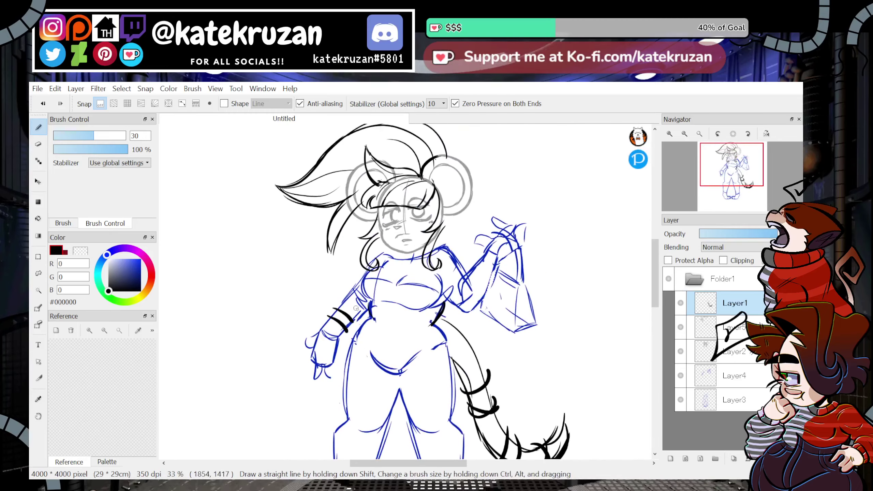
drag(349, 293, 361, 320)
drag(342, 303, 365, 315)
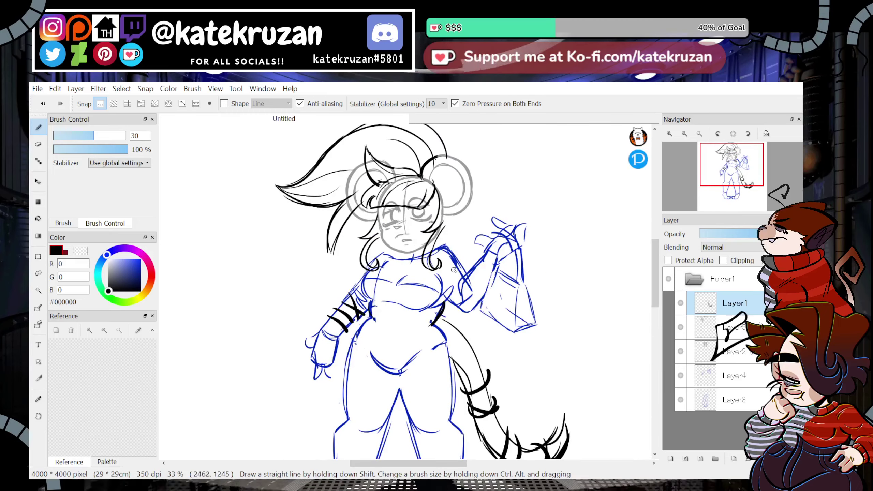
drag(458, 268, 441, 291)
key(ctrl+z)
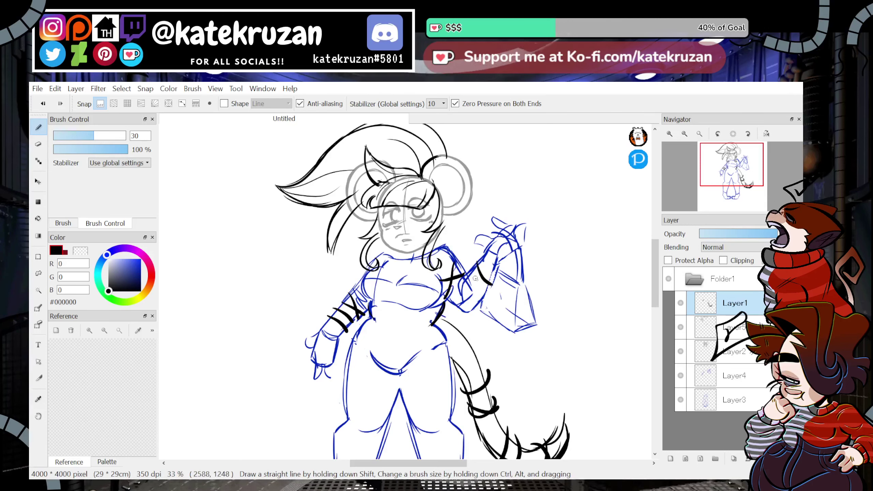
mouse_move(494, 277)
mouse_down()
mouse_move(468, 286)
mouse_move(480, 298)
mouse_move(489, 262)
mouse_up()
Sketch horizontal wrap bands around both lower legs, crossing them just above the ankles.
mouse_move(732, 172)
mouse_down()
mouse_move(740, 180)
mouse_move(742, 163)
mouse_move(732, 189)
mouse_up()
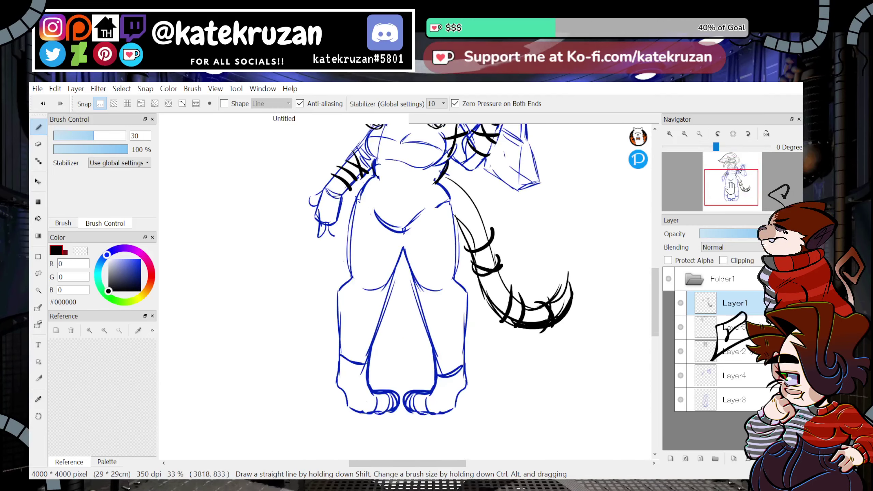
drag(430, 349, 467, 359)
mouse_move(433, 368)
mouse_down()
mouse_move(464, 354)
mouse_move(428, 339)
mouse_up()
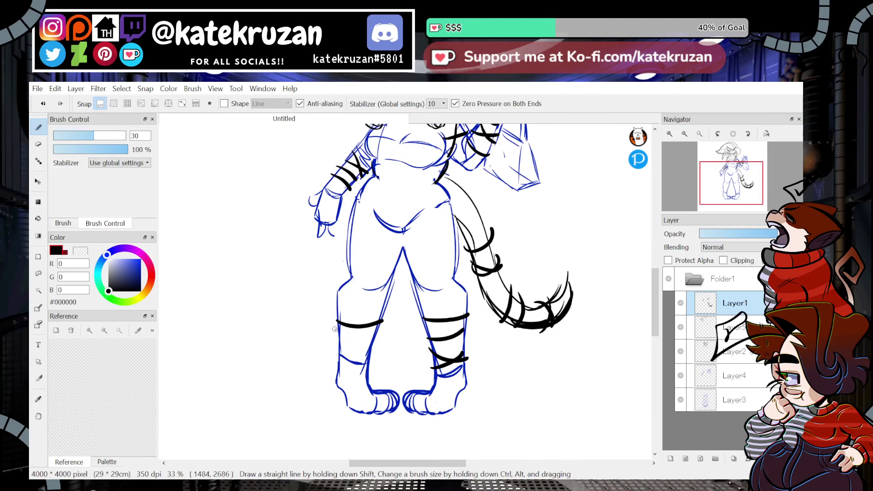
drag(335, 358, 370, 348)
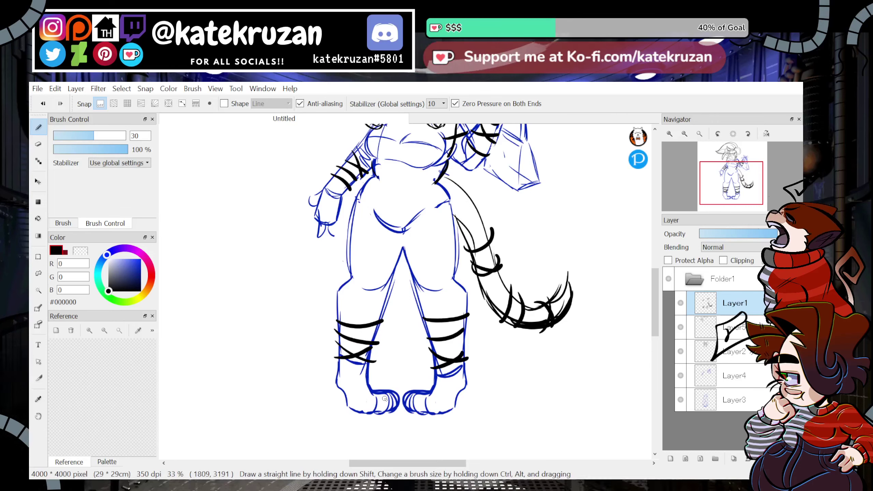
Try single belt curves across the waist and hips, undoing each attempt.
drag(742, 183, 739, 171)
drag(306, 274, 388, 277)
mouse_move(739, 171)
mouse_down()
mouse_move(740, 182)
mouse_move(740, 161)
mouse_move(734, 177)
mouse_up()
key(ctrl+z)
key(ctrl+z)
drag(340, 237, 429, 238)
click(727, 175)
drag(727, 174, 736, 178)
key(ctrl+z)
key(ctrl+z)
Draw two crossing belt lines around the hips and add a row of round beads along the lower one.
drag(318, 296, 412, 276)
drag(337, 267, 419, 290)
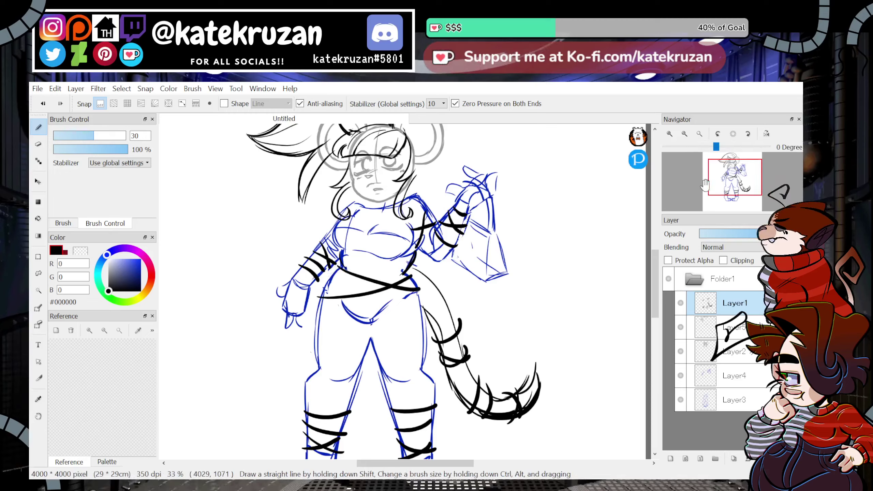
mouse_move(736, 177)
mouse_down()
mouse_move(742, 165)
mouse_move(733, 177)
mouse_up()
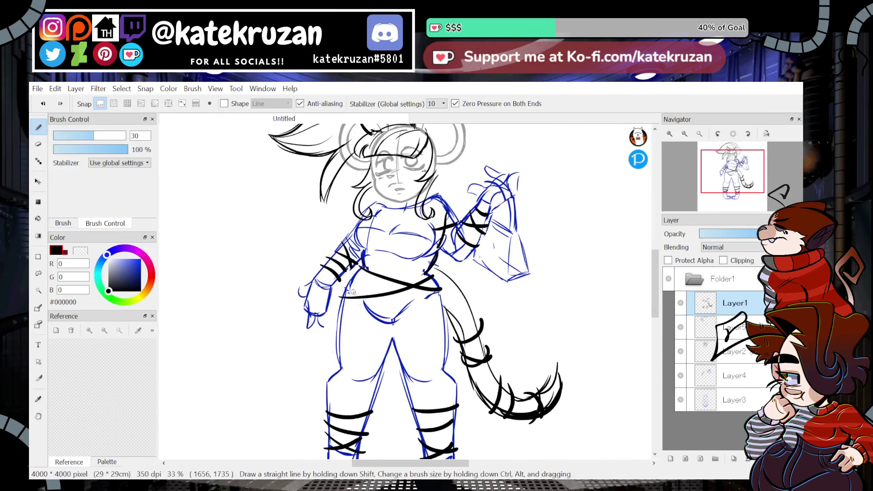
drag(364, 292, 392, 295)
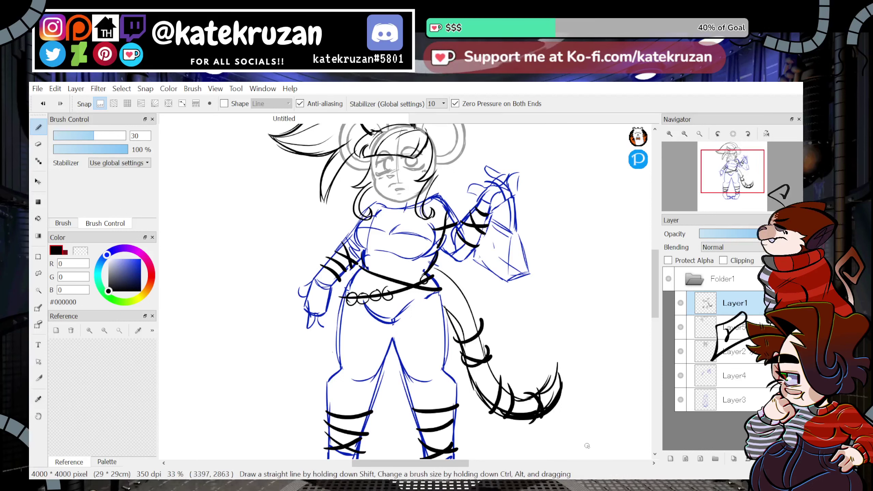
Add round beads to the leg, tail and forearm wraps, and a large round earring on each side of the head.
mouse_move(439, 409)
mouse_down()
mouse_move(415, 319)
mouse_move(427, 377)
mouse_up()
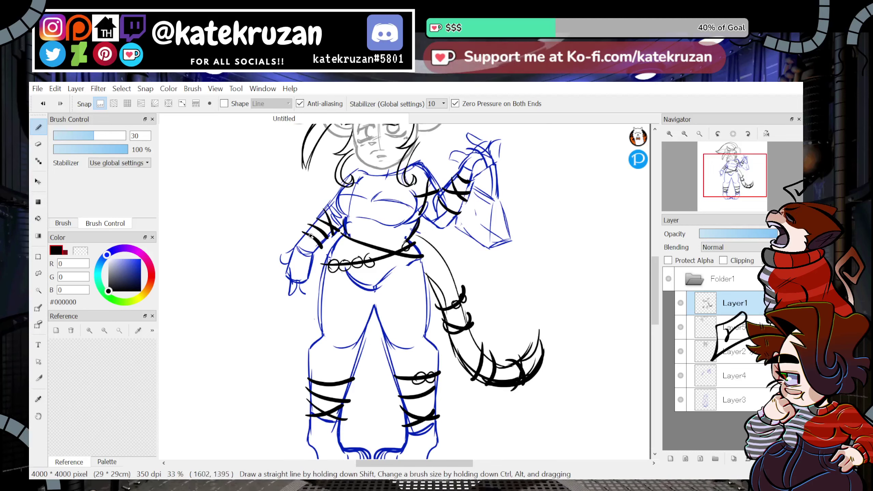
drag(746, 180, 738, 170)
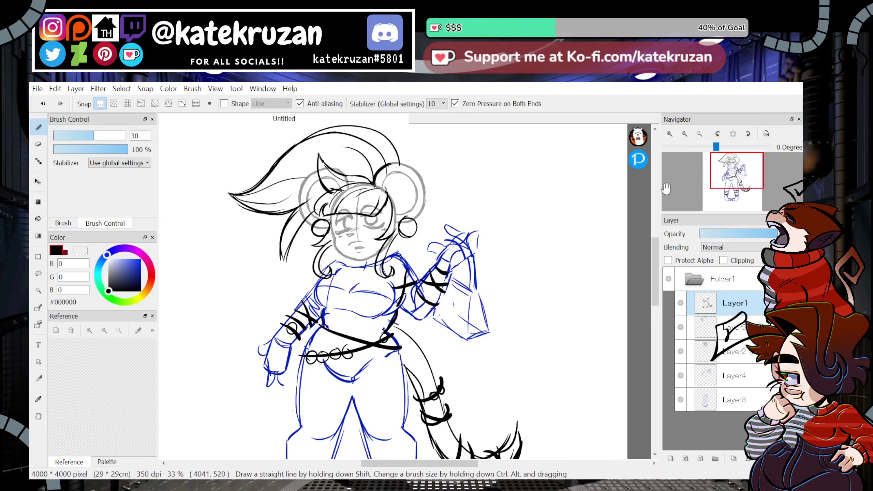
mouse_move(733, 174)
mouse_down()
mouse_move(733, 193)
mouse_move(735, 170)
mouse_up()
Select Folder1 and scale the whole sketch up slightly so the figure nearly fills the canvas height.
click(699, 134)
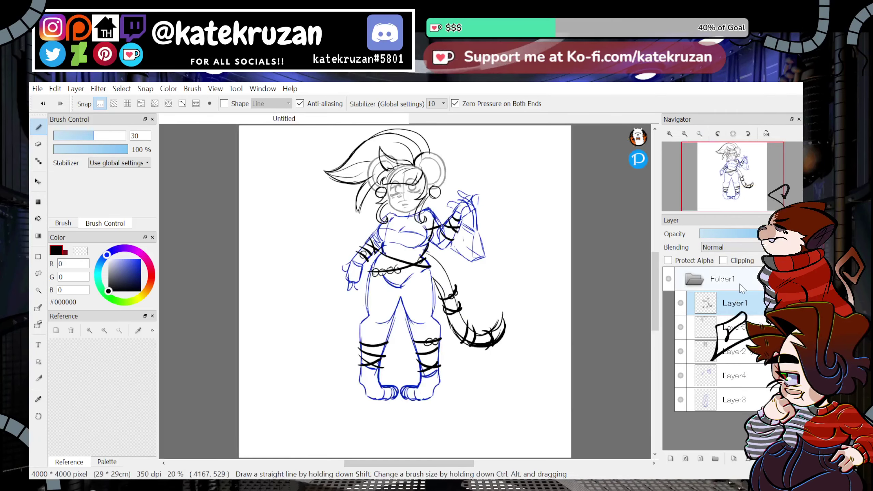
click(726, 330)
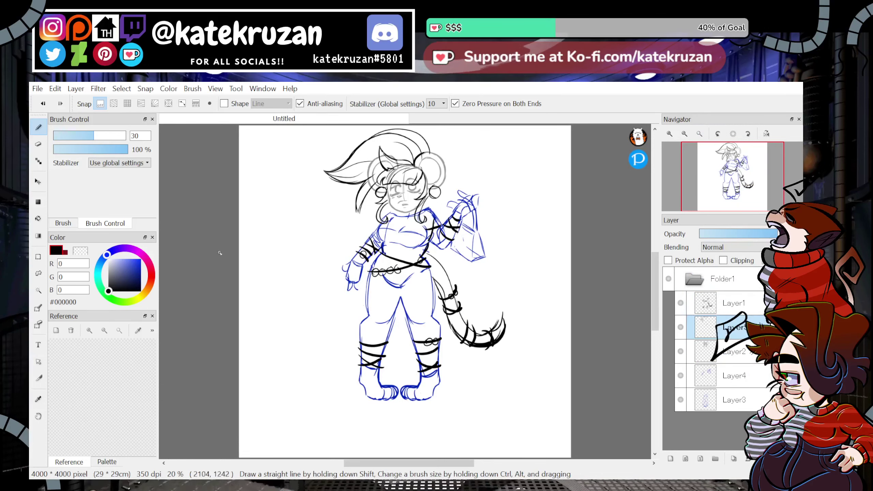
click(750, 285)
click(38, 273)
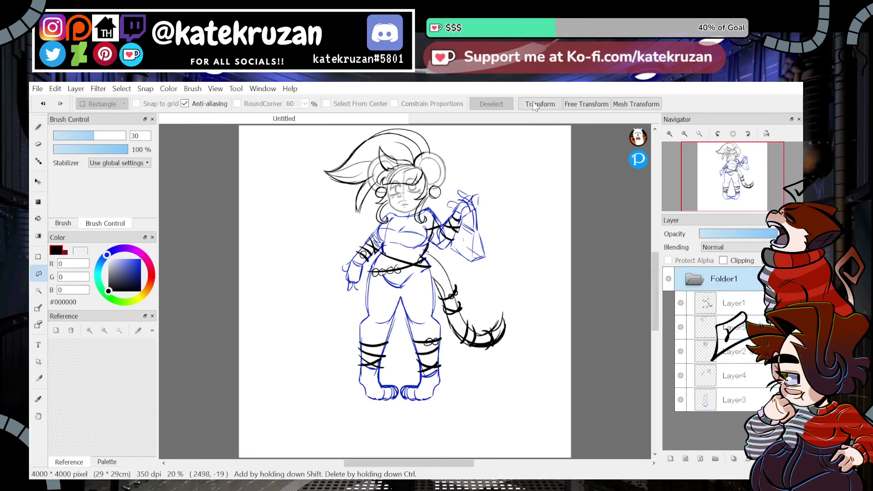
click(535, 104)
click(699, 134)
drag(492, 362, 502, 382)
drag(492, 314, 494, 337)
drag(503, 399, 509, 407)
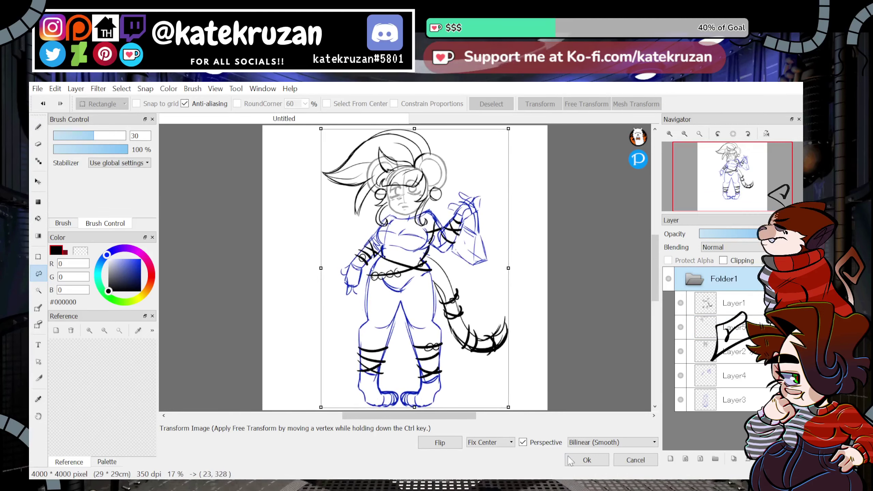
click(576, 460)
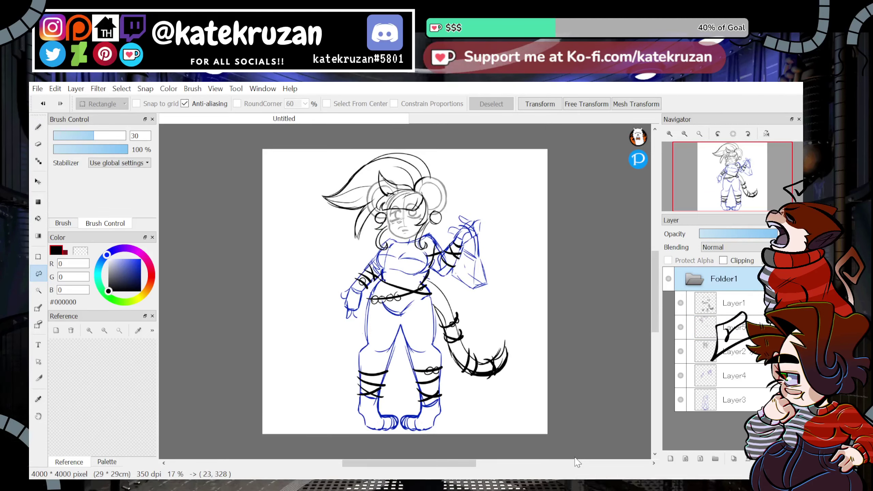
Collapse Folder1, fade it to a low opacity, and add a new layer above it for brush linework.
click(694, 279)
drag(726, 234, 711, 235)
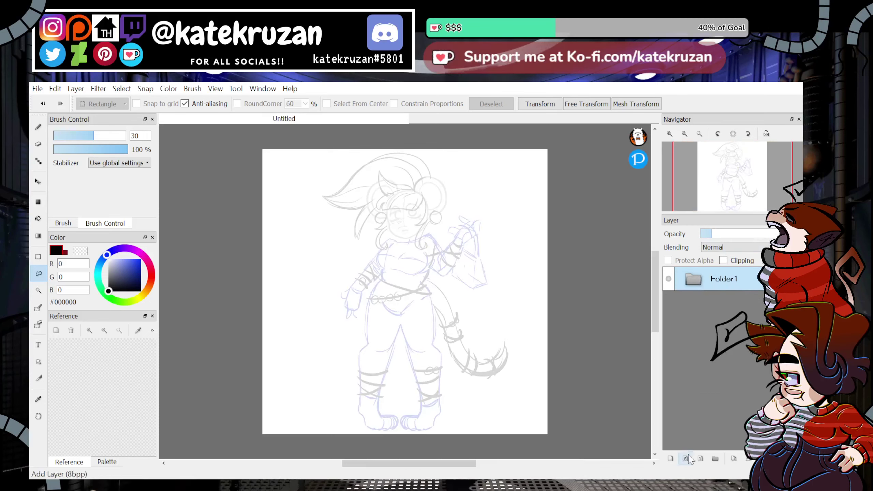
click(670, 458)
click(38, 128)
Try inking the right-hand eye on Layer6 with an arched upper lid, a thick straight lash line and a rounded iris.
click(669, 134)
click(670, 134)
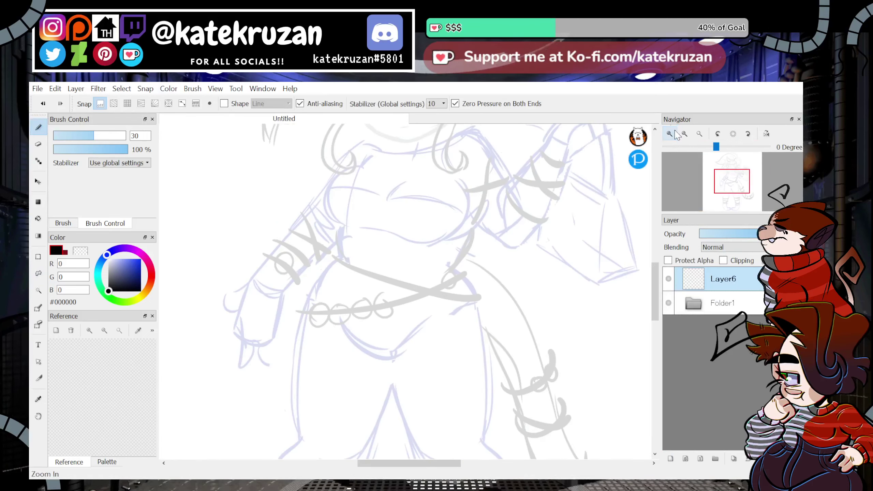
click(669, 134)
click(669, 133)
drag(738, 188, 733, 166)
click(670, 134)
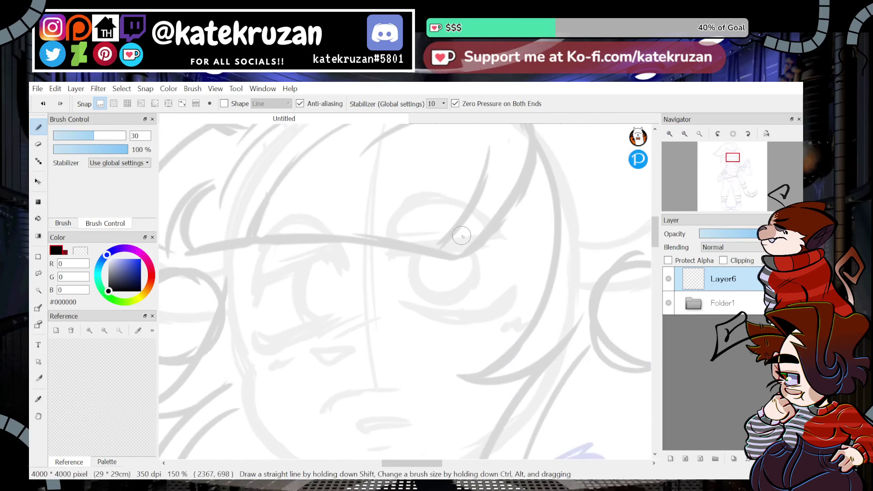
mouse_move(391, 255)
mouse_down()
mouse_move(410, 205)
mouse_move(515, 246)
mouse_move(437, 203)
mouse_move(505, 246)
mouse_move(475, 206)
mouse_move(532, 259)
mouse_up()
key(ctrl+z)
key(ctrl+z)
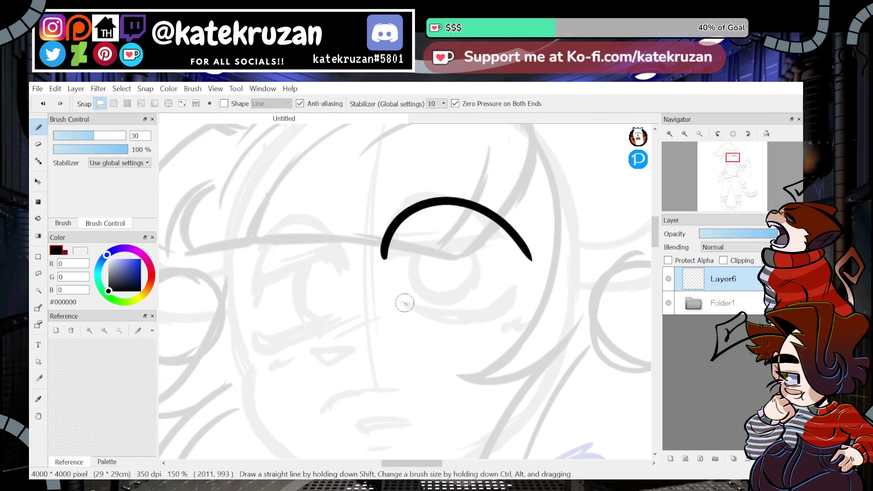
drag(379, 256, 542, 258)
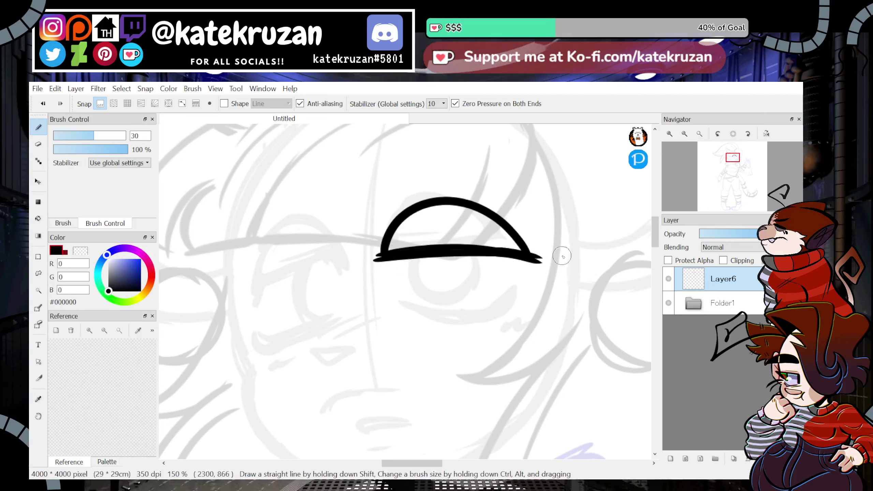
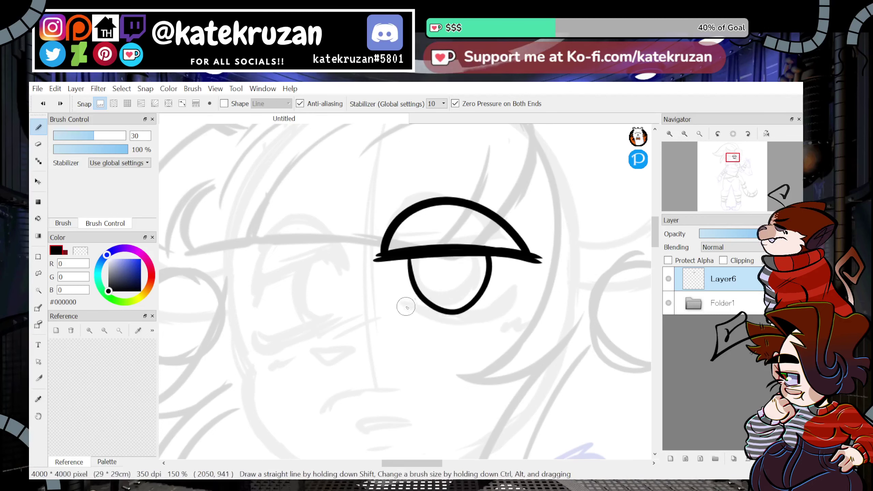
Try a lower lid line ending in jagged spikes beneath the inked eye, and undo it after checking it zoomed out.
drag(557, 331, 530, 295)
click(684, 134)
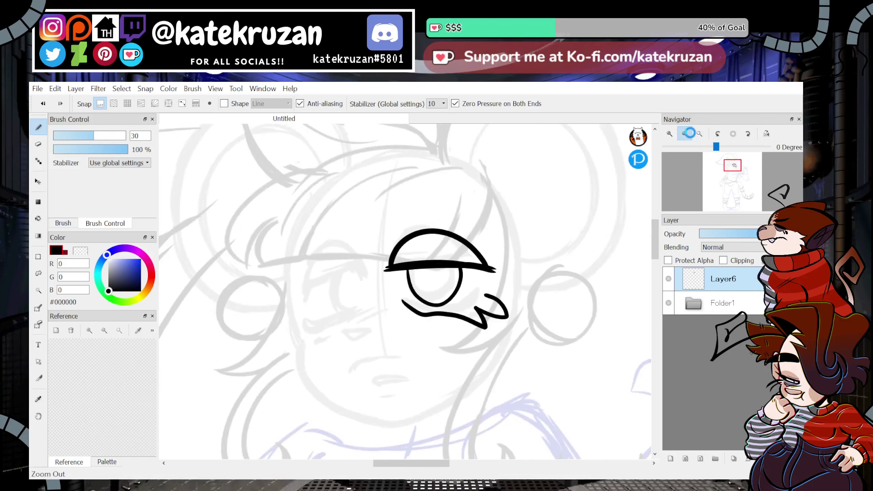
click(685, 134)
click(684, 133)
click(684, 134)
click(684, 133)
click(671, 133)
click(671, 134)
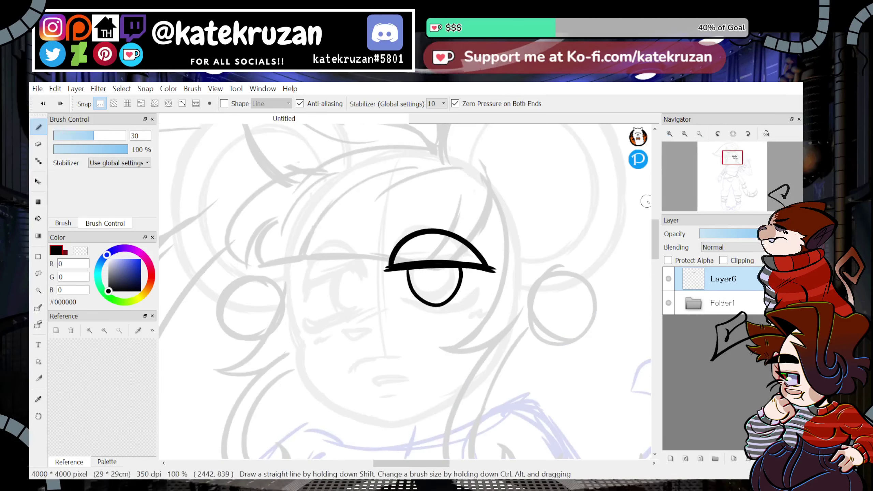
scroll(397, 303, up, 1)
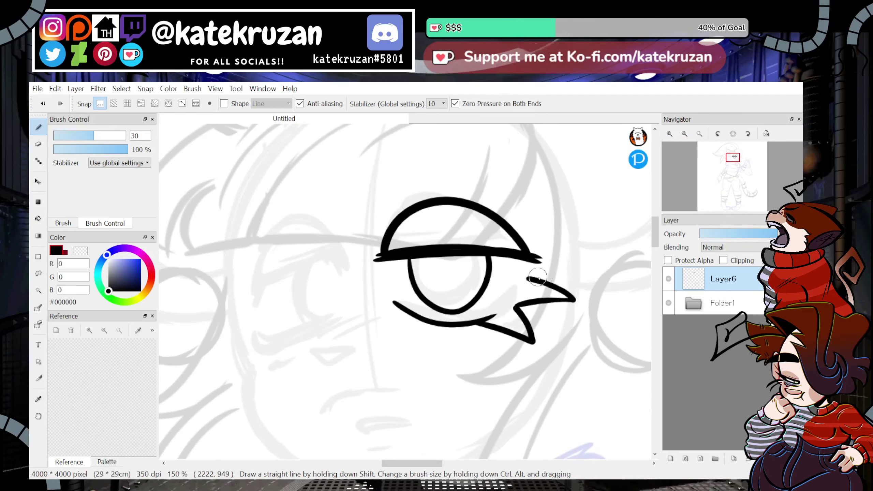
Check the inked eye against the whole figure, and clear the eye linework from Layer6.
click(684, 134)
click(684, 133)
click(684, 134)
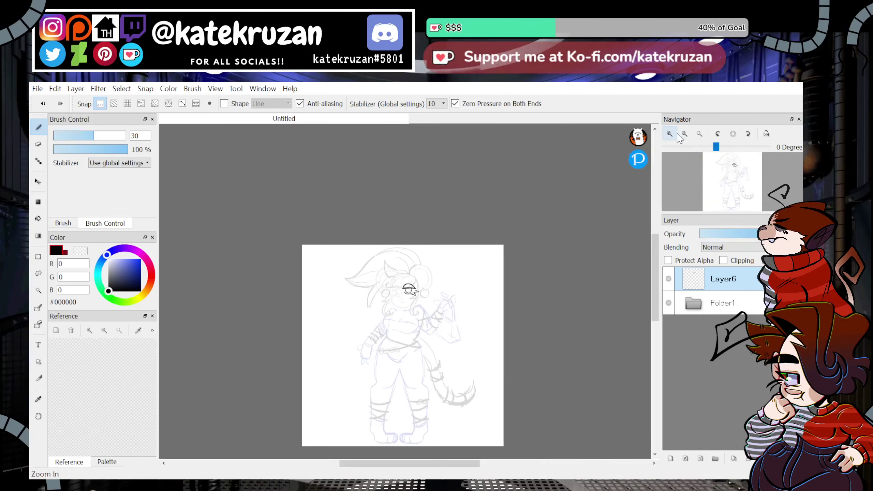
click(670, 134)
click(670, 134)
click(670, 134)
click(671, 134)
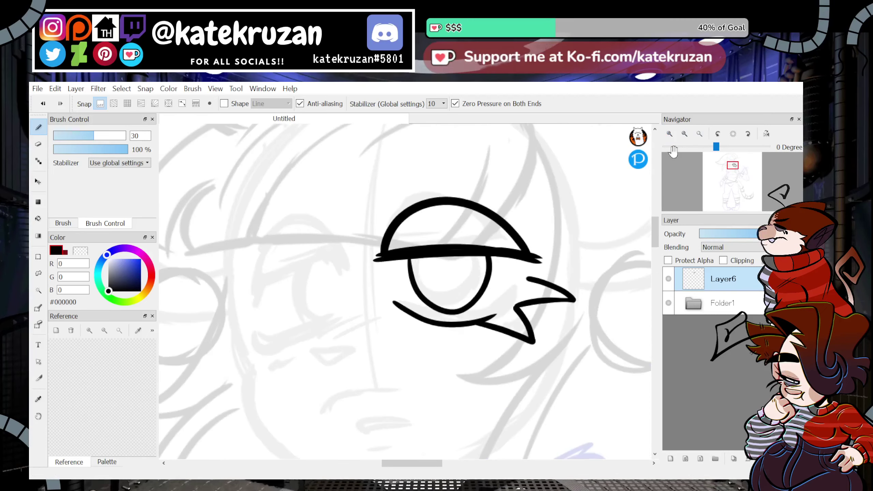
click(763, 459)
click(701, 460)
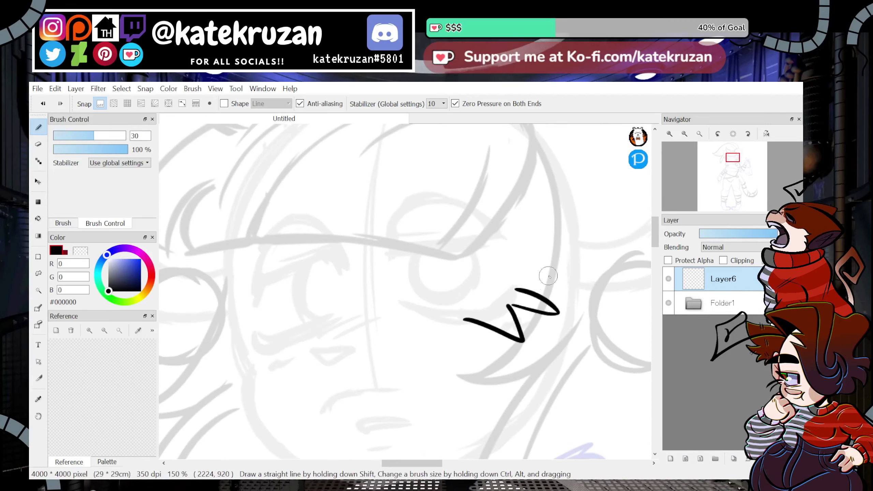
Expand Folder1, sketch jagged spiky marks under both eyes on its top layer, and return to Layer6.
click(694, 303)
click(723, 328)
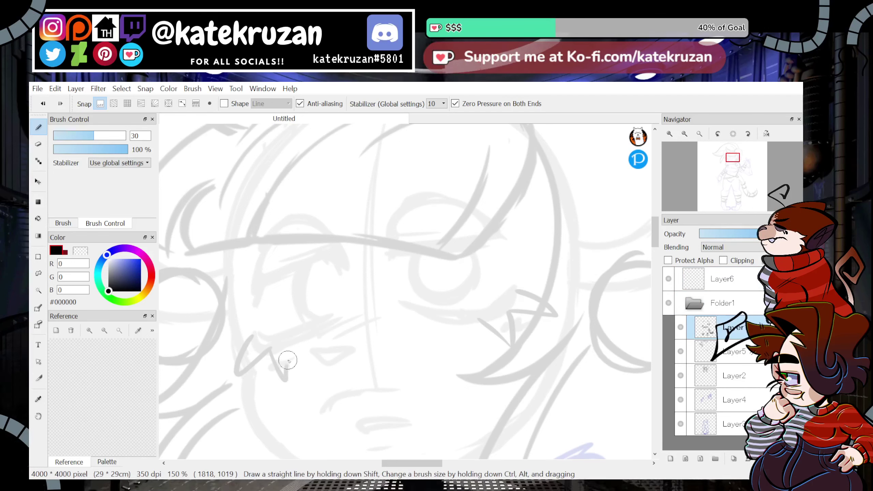
click(684, 134)
click(684, 134)
click(676, 134)
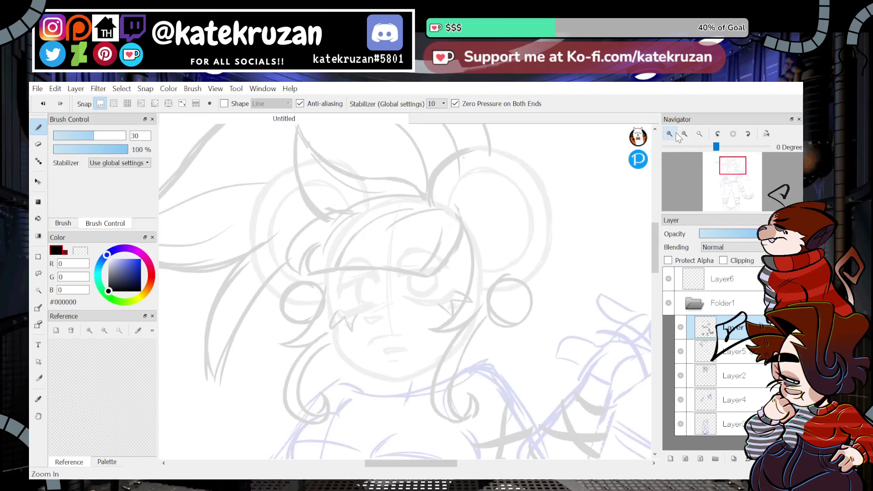
click(676, 134)
click(676, 134)
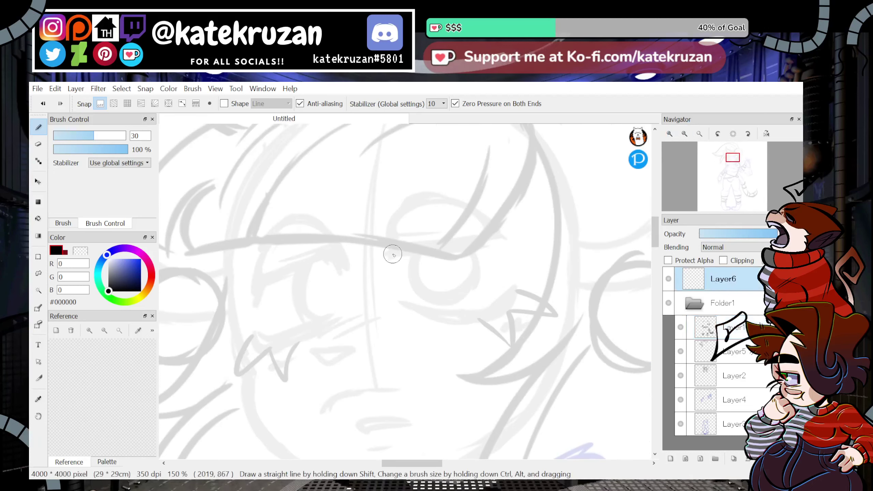
Try single upper-lid strokes for the larger eye on Layer6 in the mirrored view and undo them.
click(767, 134)
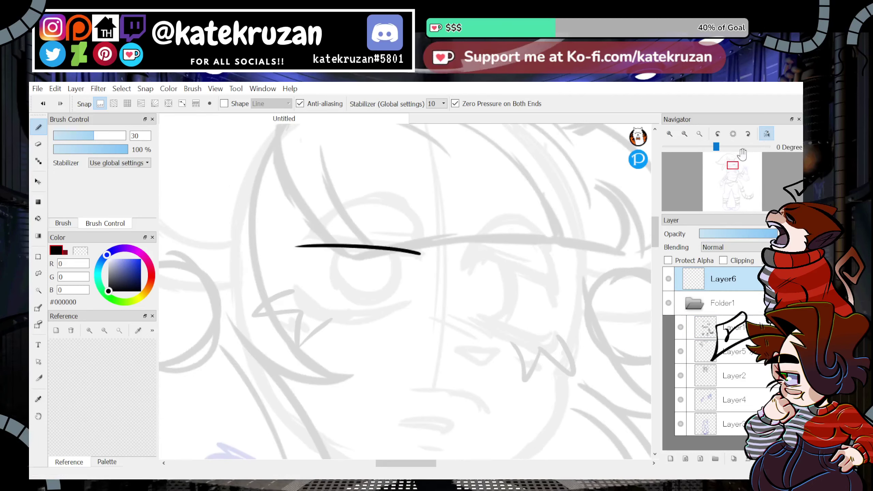
key(ctrl+z)
click(684, 133)
click(684, 134)
click(684, 134)
click(685, 134)
click(676, 134)
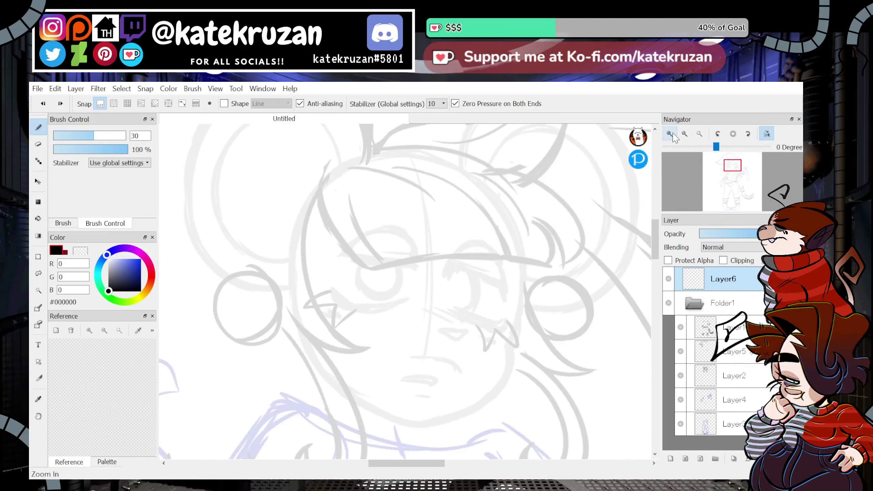
click(676, 134)
drag(268, 220, 436, 256)
key(ctrl+z)
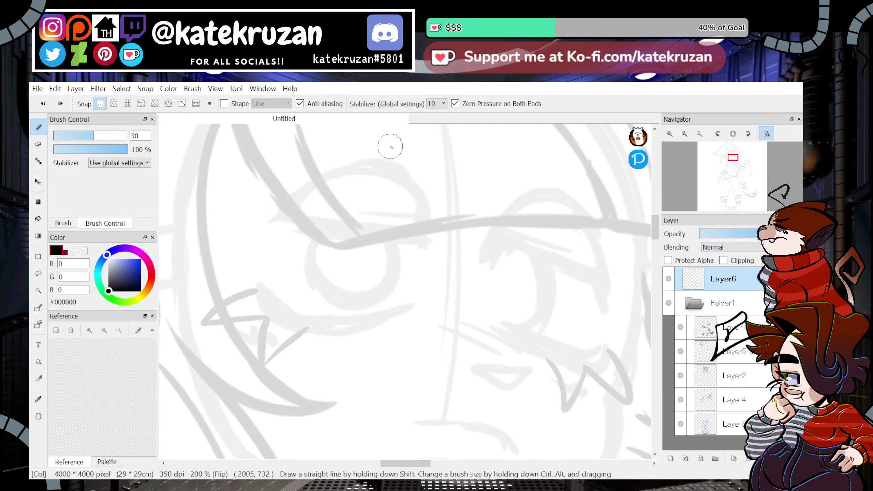
Switch to a saved brush with an Angle setting, set its size to 343, and undo the trial strokes over the eye.
click(82, 224)
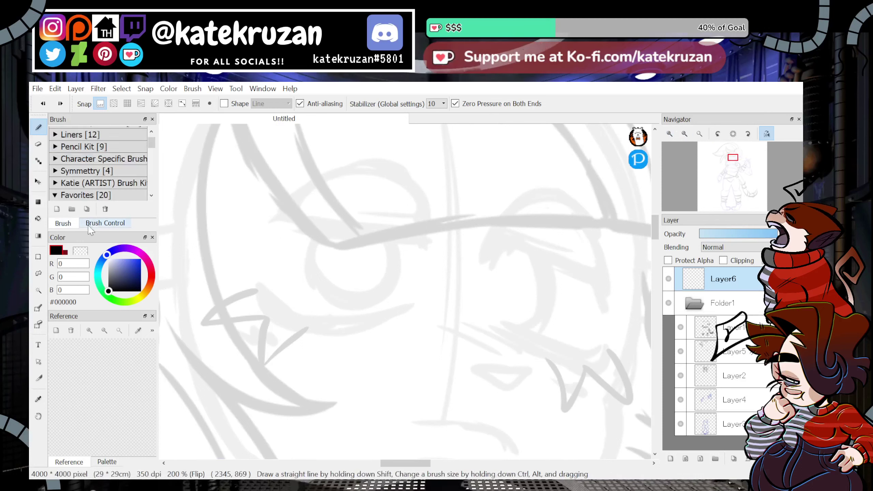
click(150, 196)
click(130, 188)
click(127, 194)
click(120, 223)
drag(117, 138, 119, 138)
drag(372, 188, 310, 314)
key(ctrl+z)
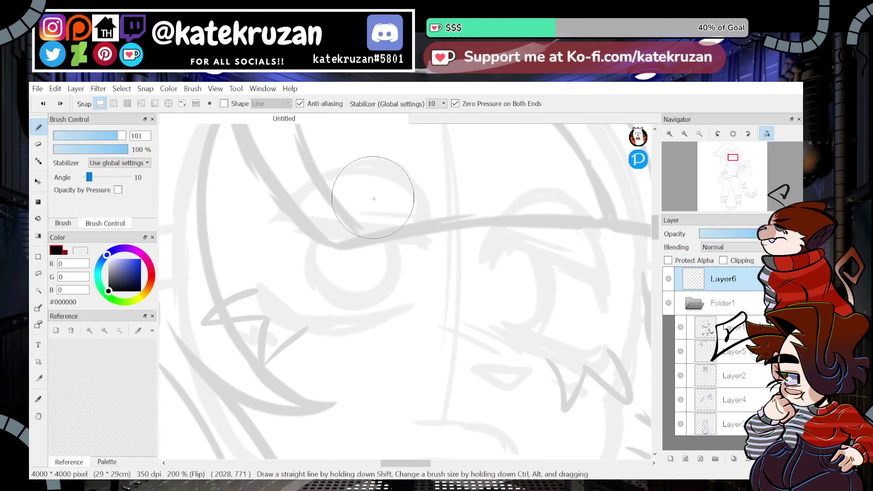
drag(272, 215, 419, 238)
key(ctrl+z)
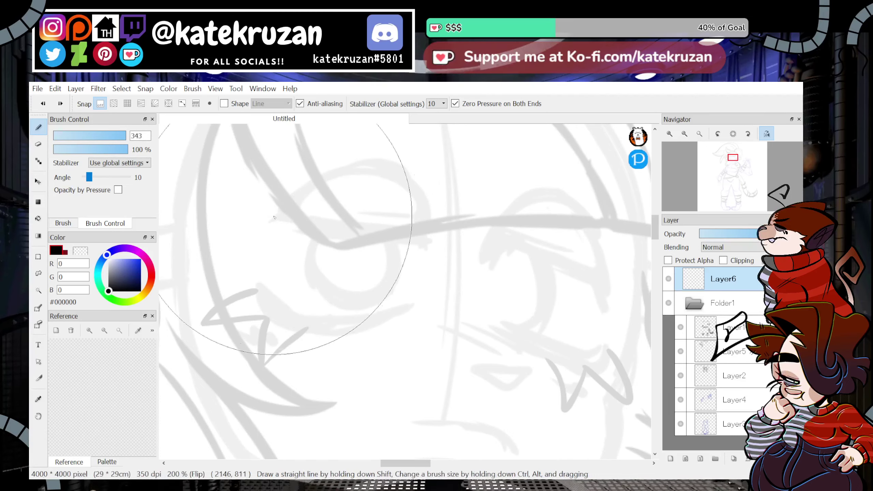
Ink an arched upper lid over the larger eye and undo the doubled stroke along it.
drag(259, 226, 427, 272)
drag(291, 199, 423, 256)
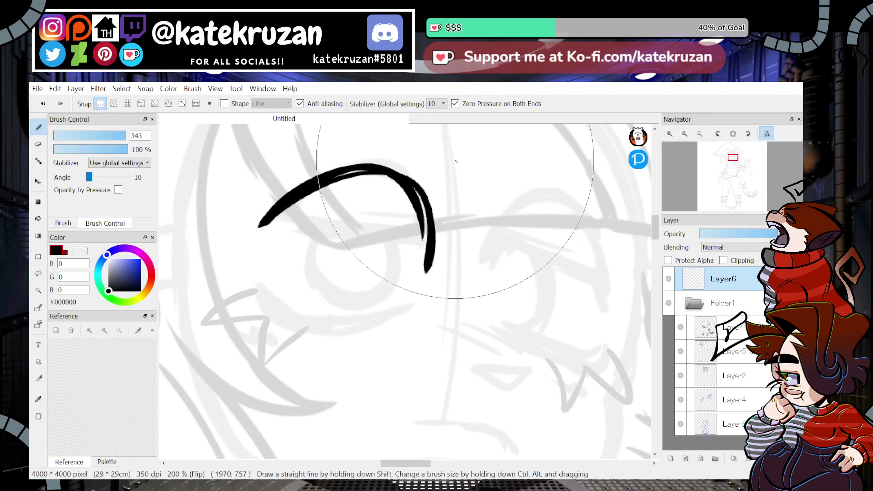
key(ctrl+z)
Ink a thick straight lash line across the base of the larger eye's arched lid, with thin crease strokes just above it.
drag(259, 222, 440, 246)
key(ctrl+z)
drag(256, 221, 440, 253)
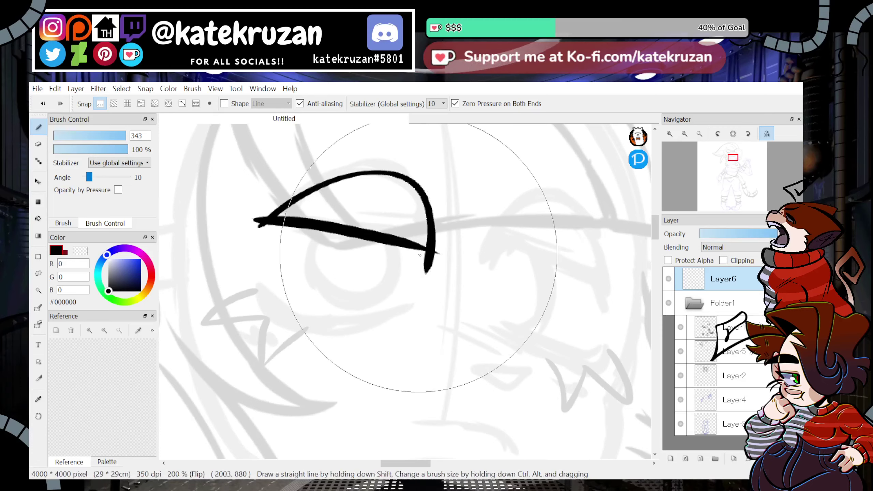
click(766, 133)
key(ctrl+z)
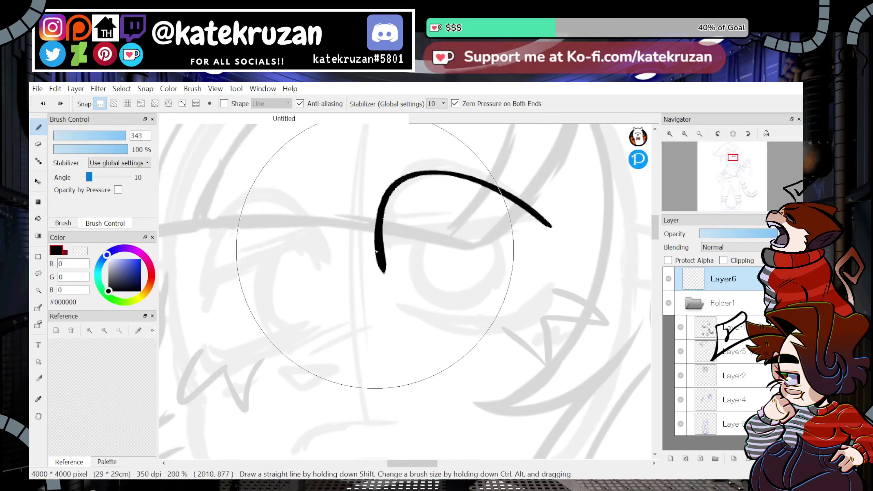
drag(366, 247, 551, 223)
key(ctrl+z)
drag(368, 251, 565, 214)
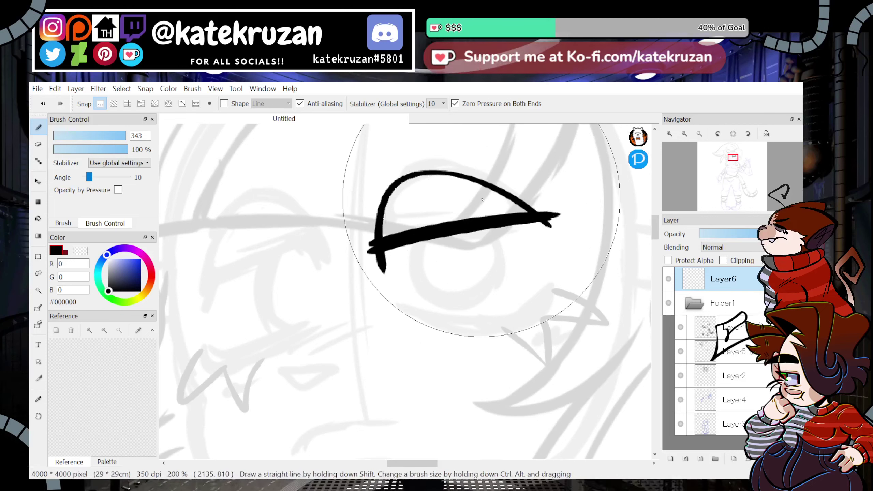
drag(390, 227, 495, 202)
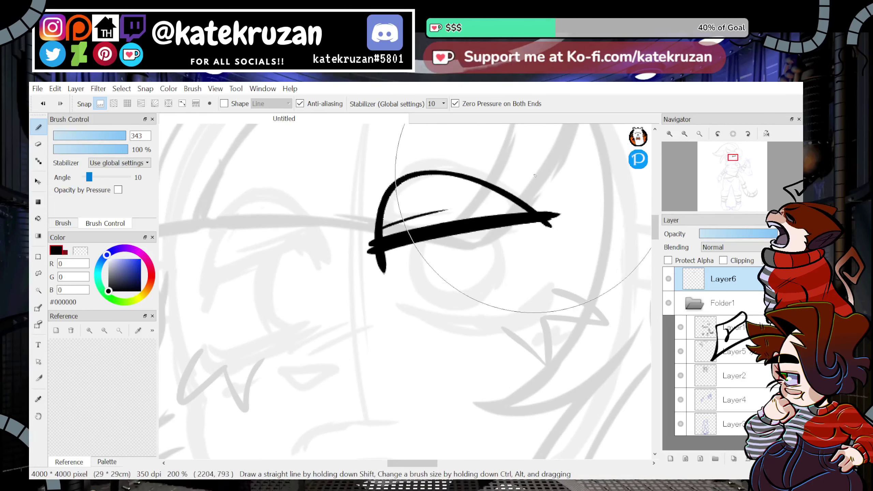
Ink the larger eye's lower lid as one curve that thickens and turns up at the outer corner, redrawing it as needed.
drag(391, 303, 516, 322)
key(ctrl+z)
drag(394, 311, 516, 331)
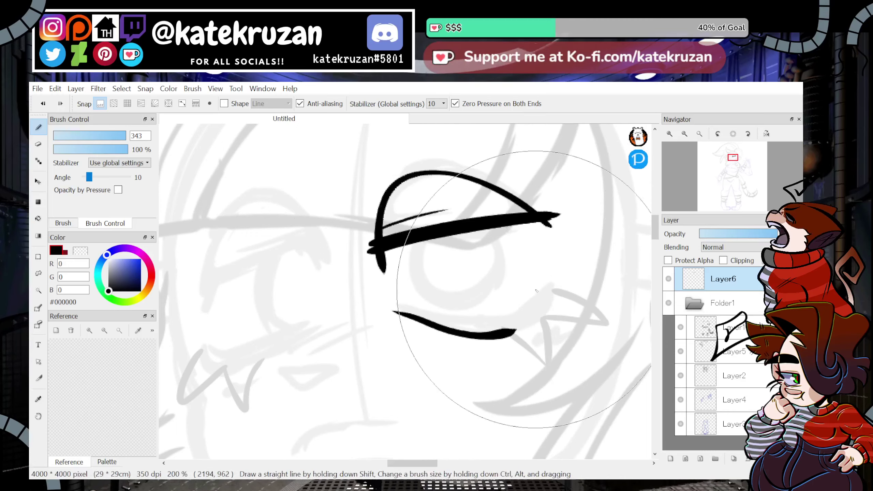
key(ctrl+z)
drag(399, 302, 516, 330)
key(ctrl+z)
drag(396, 308, 521, 330)
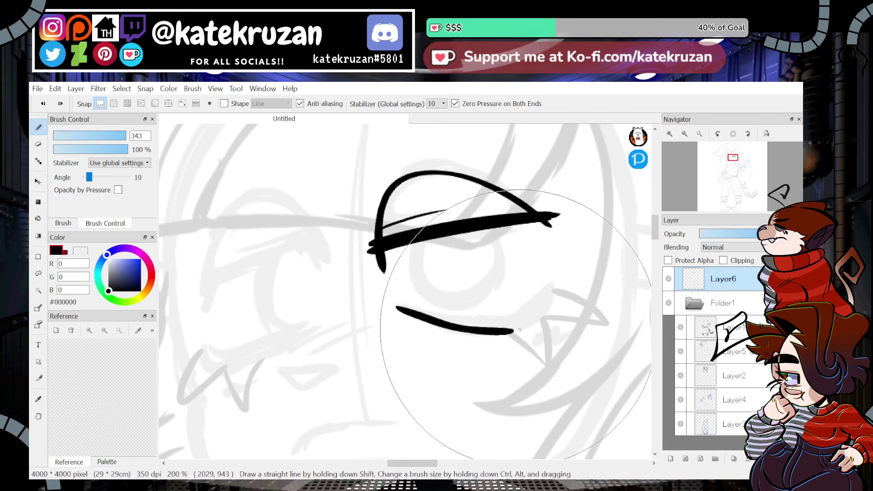
key(ctrl+z)
mouse_move(392, 303)
mouse_down()
mouse_move(507, 313)
mouse_move(557, 291)
mouse_up()
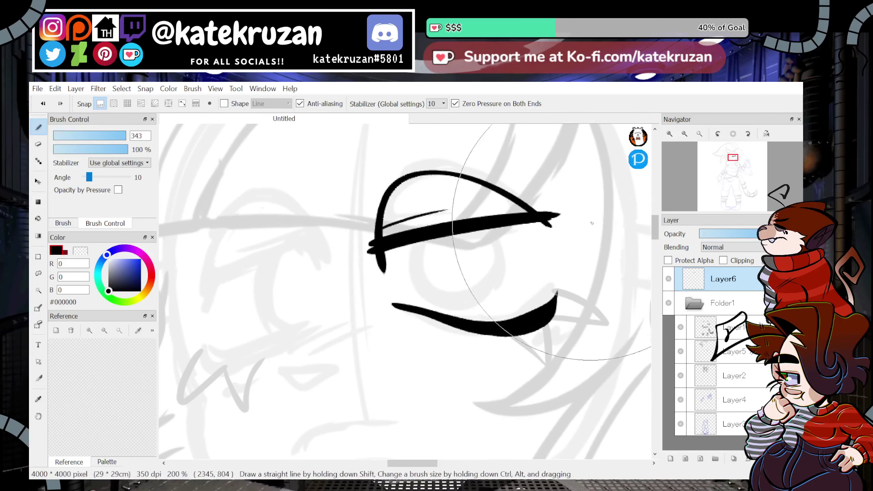
Extend the outer corner of that lower lid in the mirrored view and add two pointed spikes, one outward and one downward.
click(767, 133)
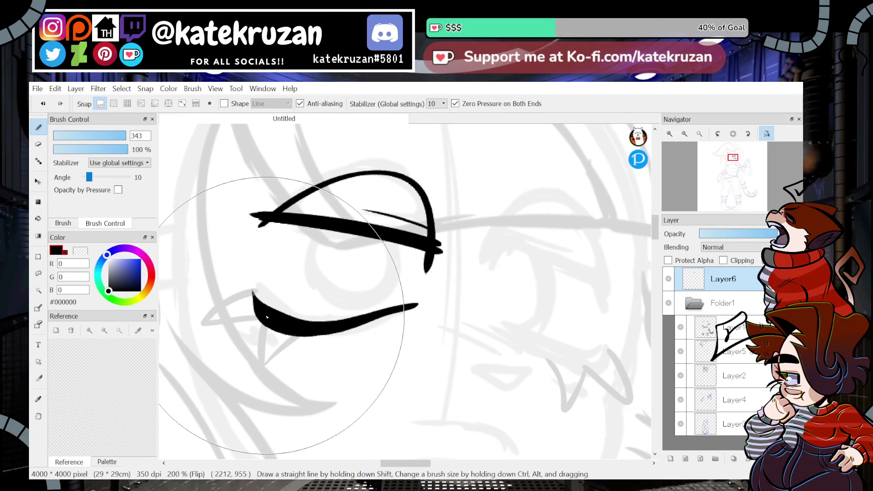
drag(256, 286, 326, 320)
drag(256, 282, 327, 321)
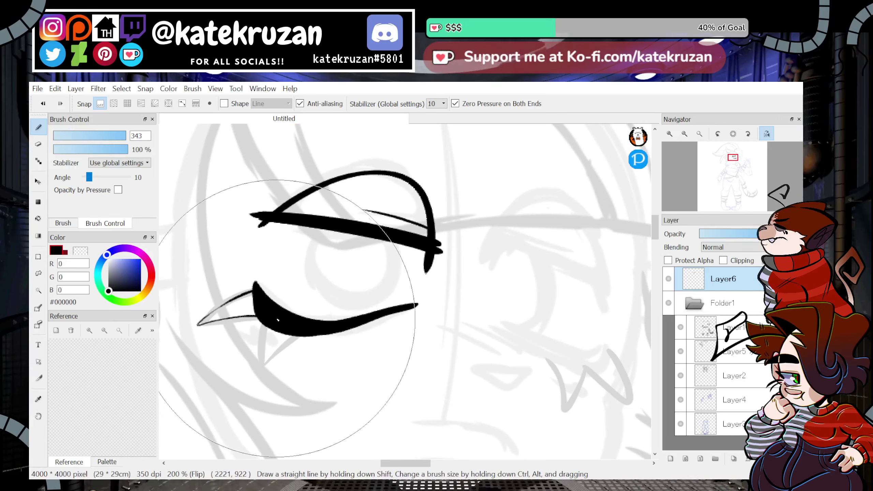
drag(254, 294, 203, 325)
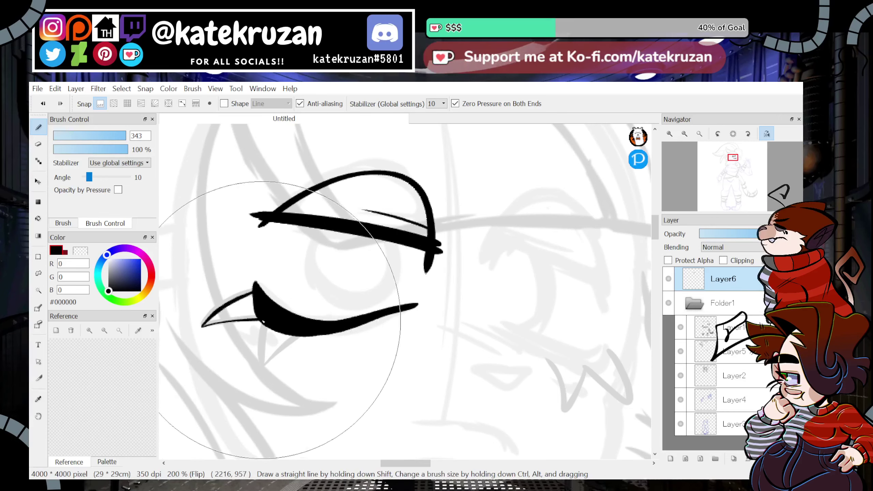
mouse_move(260, 325)
mouse_down()
mouse_move(264, 372)
mouse_move(302, 335)
mouse_up()
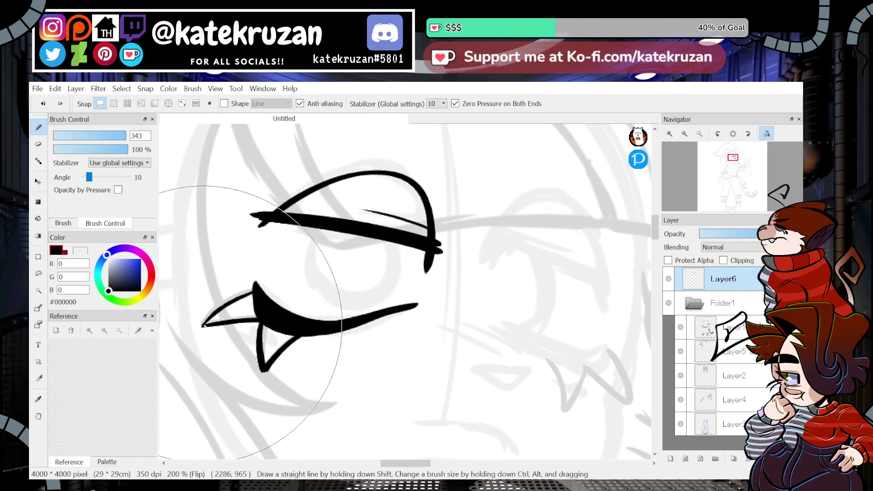
Return to the unmirrored view and add a thin crease line beneath the inner end of the right-hand eye's lower lid.
click(767, 135)
drag(735, 165, 731, 167)
drag(451, 271, 544, 298)
key(ctrl+z)
drag(455, 269, 532, 299)
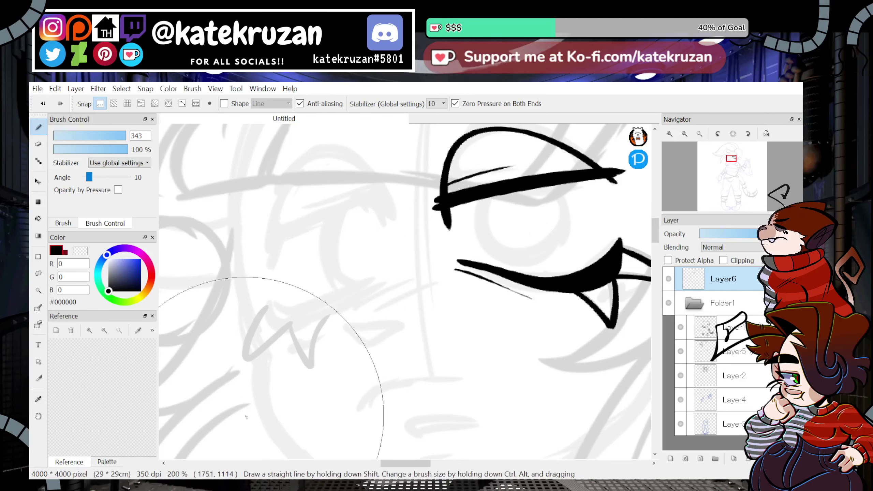
Ink a round iris tucked under the right-hand eye's lash line and check the eye against the upper body.
mouse_move(488, 197)
mouse_down()
mouse_move(571, 195)
mouse_move(531, 190)
mouse_up()
key(ctrl+z)
click(685, 133)
click(685, 134)
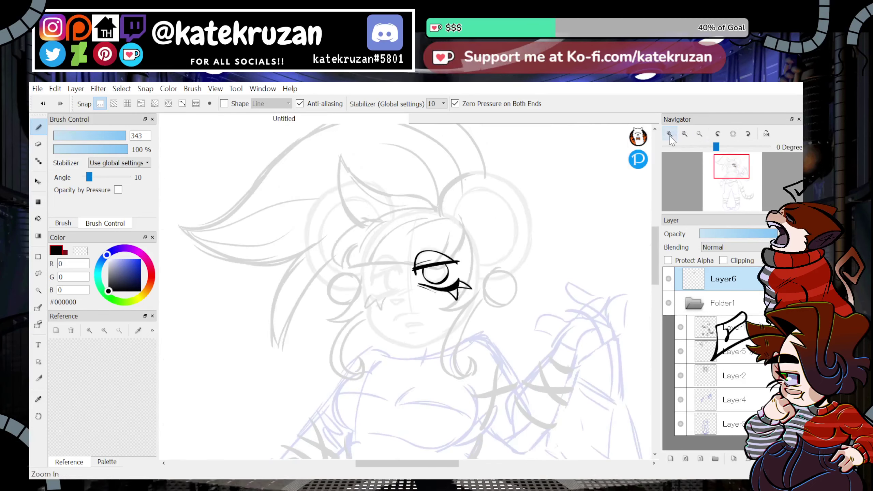
click(670, 134)
click(670, 134)
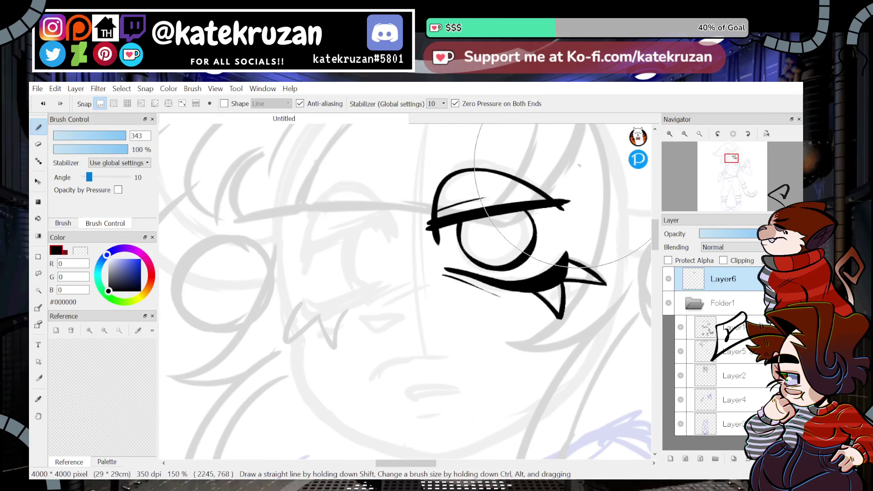
Ink a thick, slightly curved lash line for the left-hand eye.
mouse_move(299, 252)
mouse_down()
mouse_move(340, 237)
mouse_move(409, 230)
mouse_move(303, 257)
mouse_up()
key(ctrl+z)
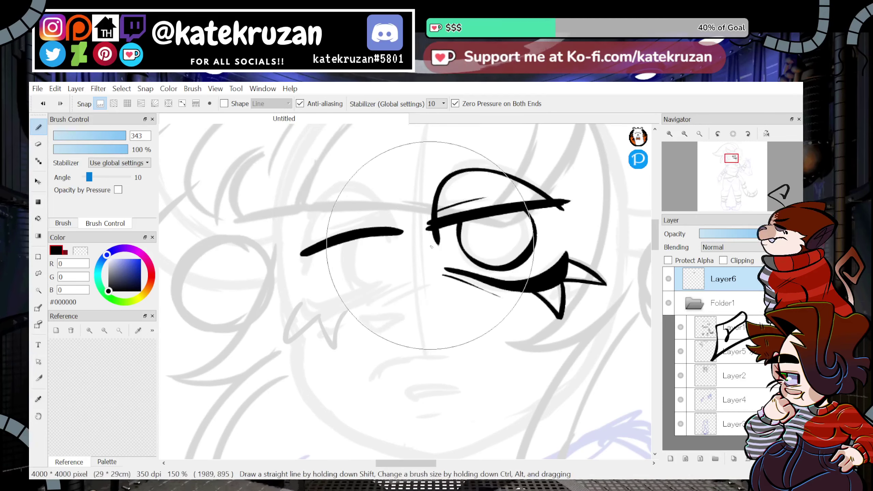
mouse_move(396, 225)
mouse_down()
mouse_move(301, 248)
mouse_move(393, 226)
mouse_up()
key(ctrl+z)
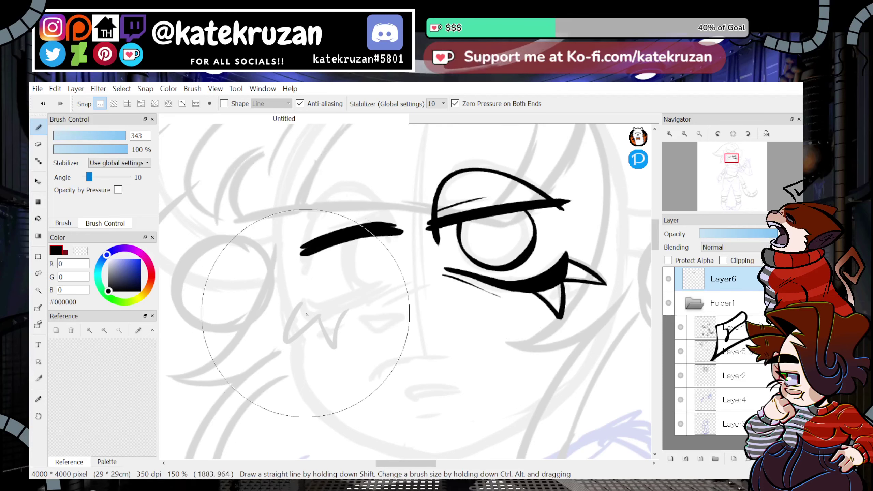
Ink an arched upper lid over the left-hand eye's lash line and add a thin crease inside it.
click(767, 134)
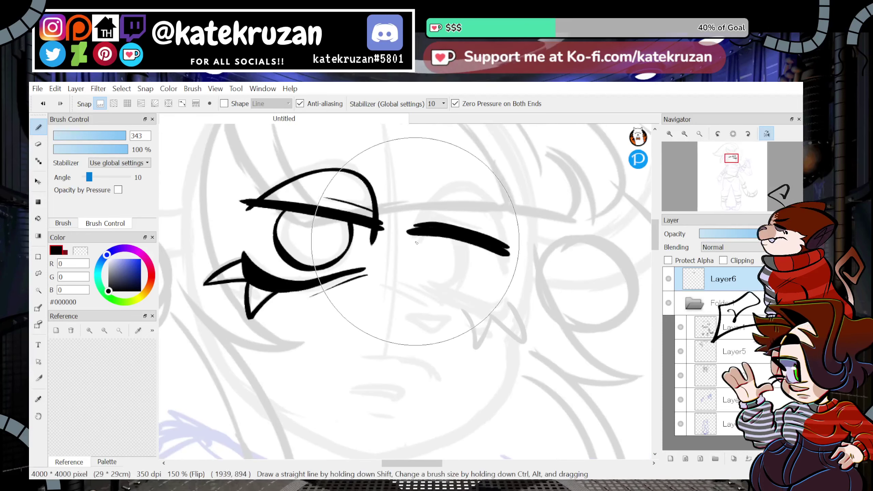
drag(415, 239, 511, 277)
click(766, 133)
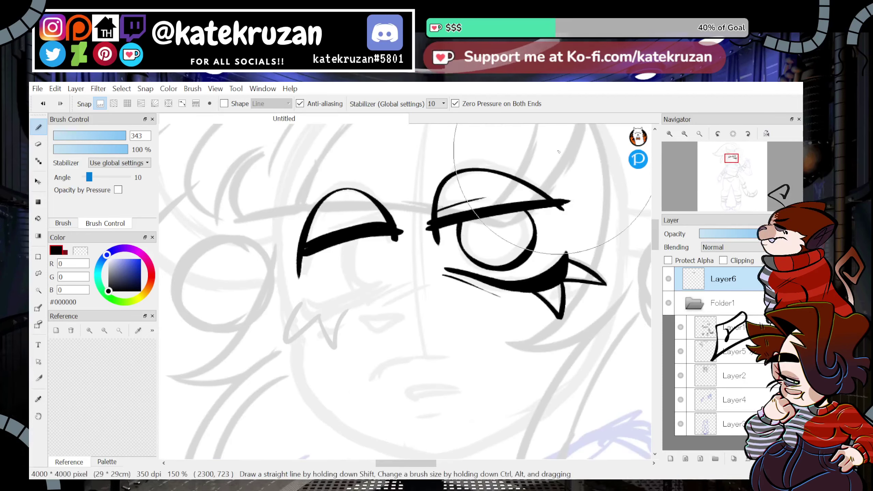
key(ctrl+z)
mouse_move(398, 229)
mouse_down()
mouse_move(368, 196)
mouse_move(305, 270)
mouse_up()
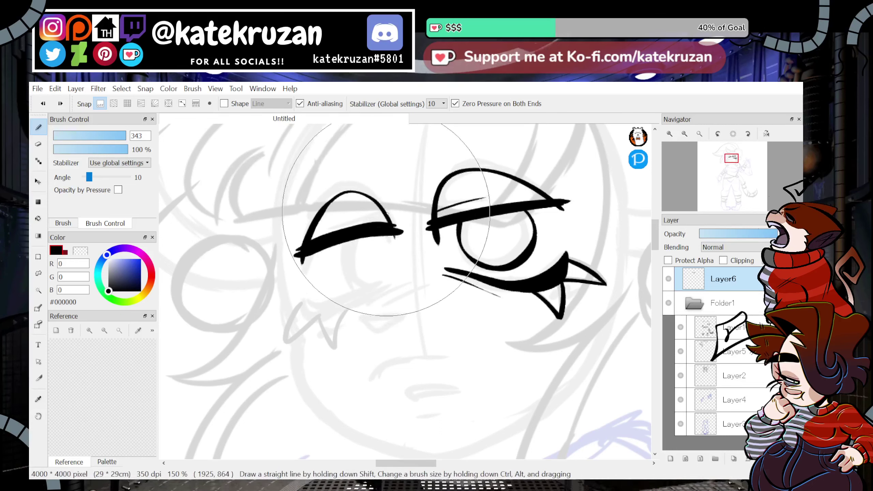
drag(386, 218, 346, 221)
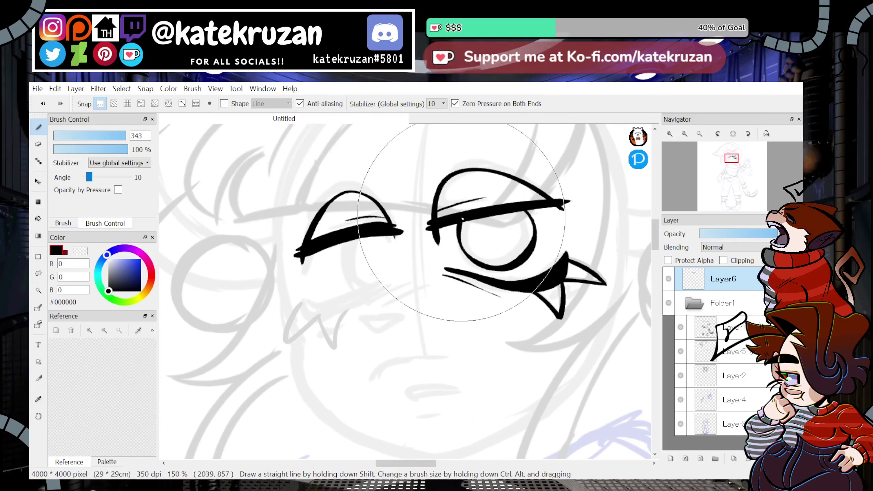
Ink the left-hand eye's curved lower lid with a thicker outer end and fine crease lines by the inner corner, redrawing it as needed.
drag(297, 291, 386, 286)
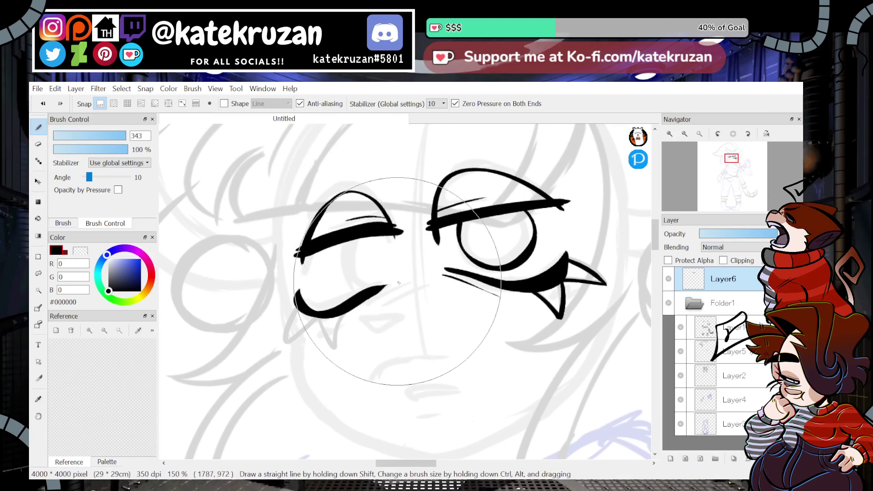
key(ctrl+z)
drag(301, 293, 387, 284)
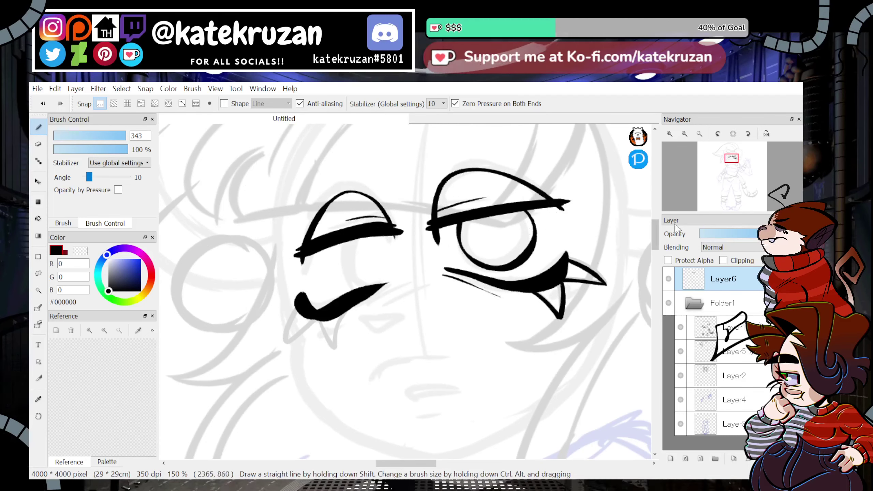
key(ctrl+z)
key(ctrl+z)
click(766, 134)
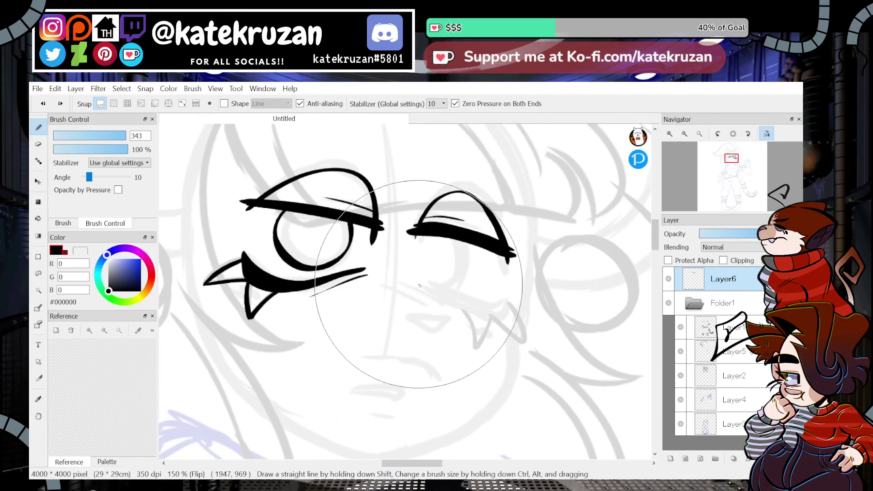
mouse_move(419, 286)
mouse_down()
mouse_move(454, 300)
mouse_move(516, 293)
mouse_up()
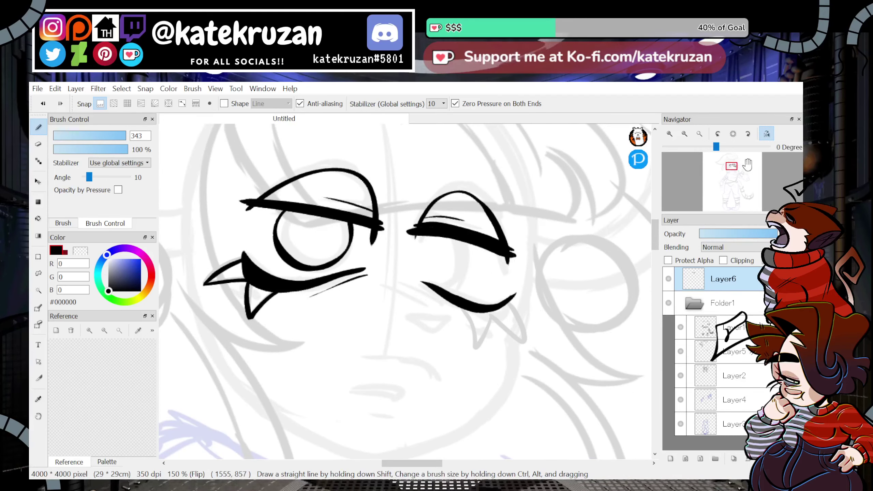
click(766, 133)
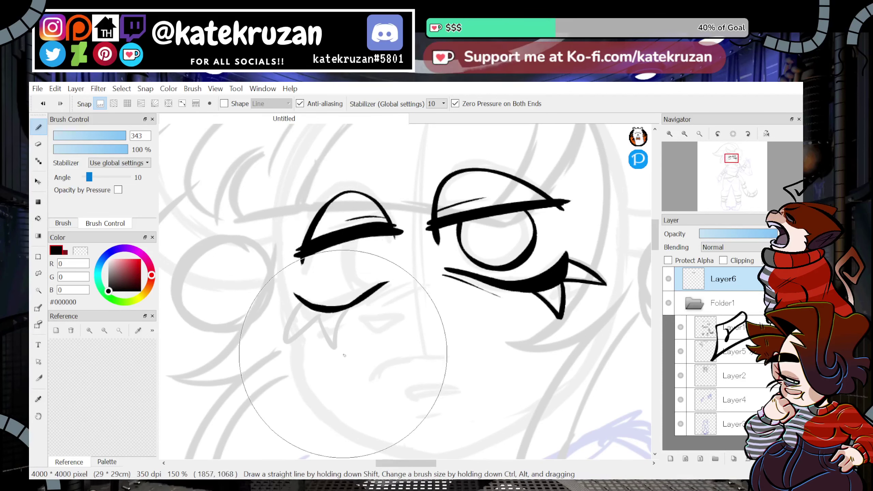
mouse_move(302, 293)
mouse_down()
mouse_move(352, 303)
mouse_move(361, 295)
mouse_up()
key(ctrl+z)
key(ctrl+z)
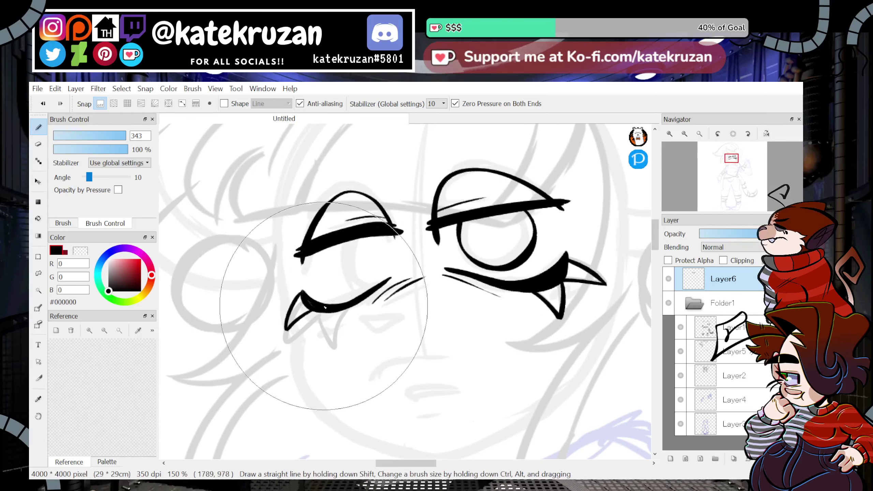
Undo the first spike and ink two pointed spikes on the left-hand eye's lower lid, one outward and one downward.
key(ctrl+z)
click(767, 133)
click(766, 134)
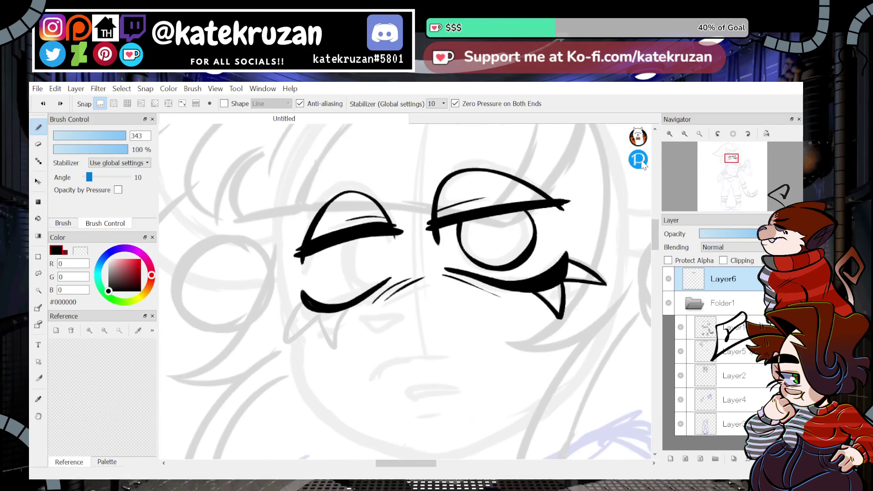
mouse_move(303, 292)
mouse_down()
mouse_move(273, 317)
mouse_move(321, 311)
mouse_move(270, 318)
mouse_move(323, 308)
mouse_move(309, 350)
mouse_move(344, 312)
mouse_move(326, 304)
mouse_move(309, 348)
mouse_move(339, 312)
mouse_move(308, 345)
mouse_up()
key(ctrl+z)
key(ctrl+z)
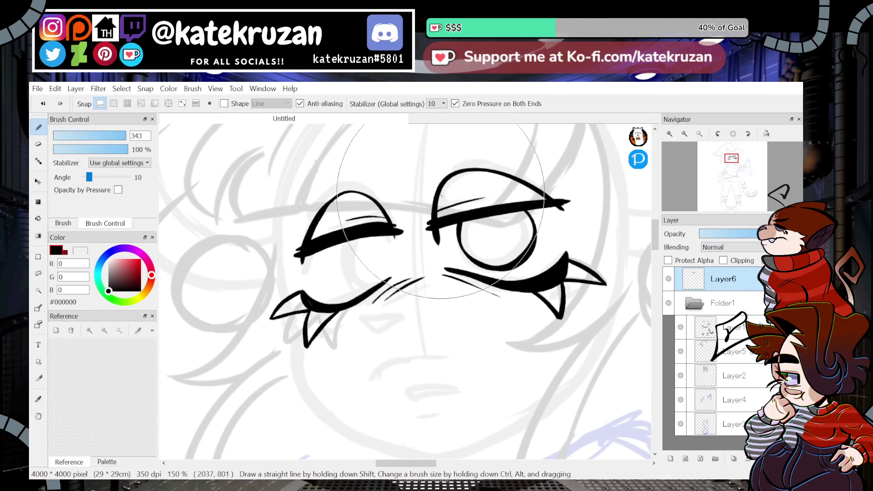
Ink the left-hand eye's oval iris below the lash line, thicker on the side nearest the nose.
drag(386, 243, 395, 274)
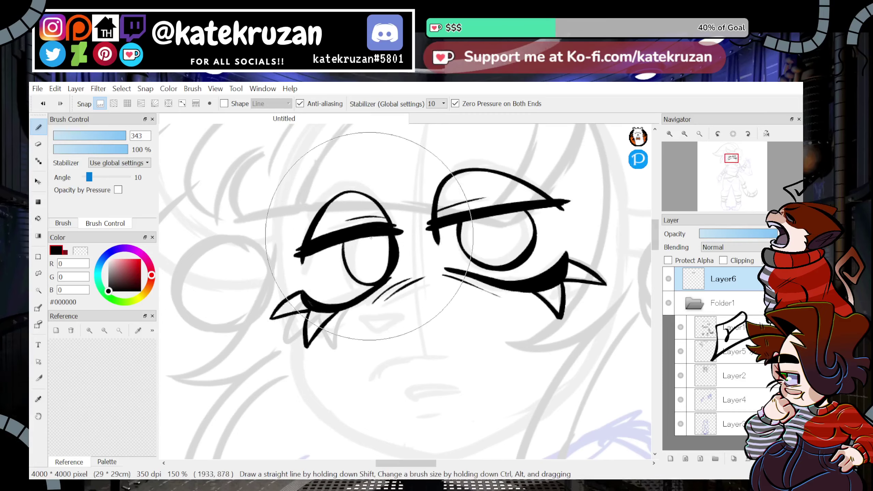
key(ctrl+z)
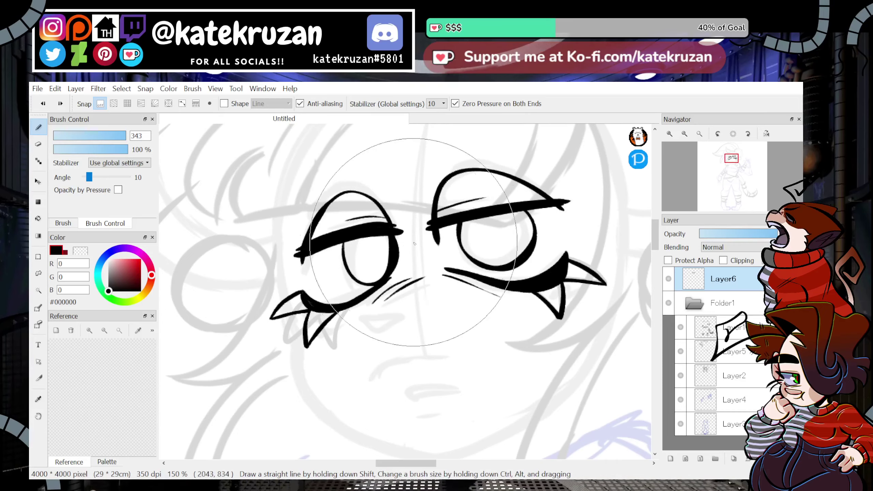
drag(344, 240, 377, 284)
Ink a small rounded-triangle nose outline below and between the eyes, following the rough.
drag(732, 166, 731, 168)
mouse_move(412, 250)
mouse_down()
mouse_move(432, 245)
mouse_move(399, 250)
mouse_move(387, 264)
mouse_move(421, 250)
mouse_up()
key(ctrl+z)
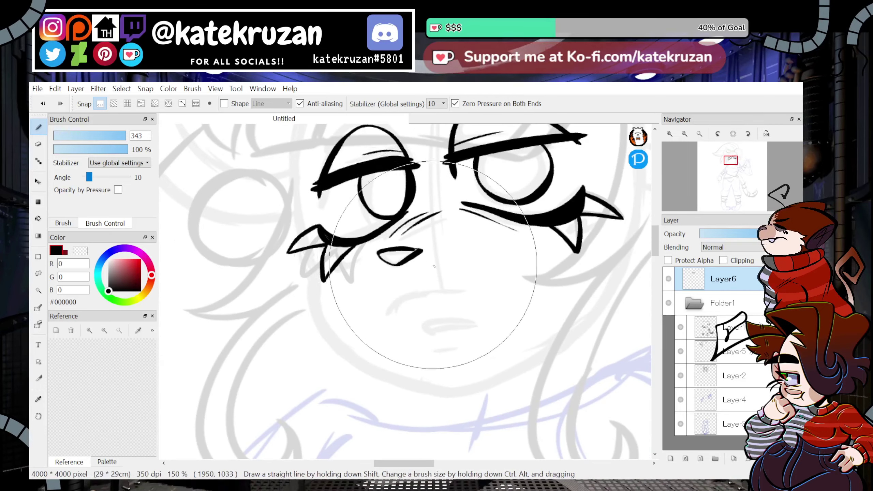
Ink the mouth as an arched frown below the nose with a thick left-hand end, replacing the first short stroke with a longer one.
drag(385, 317, 474, 301)
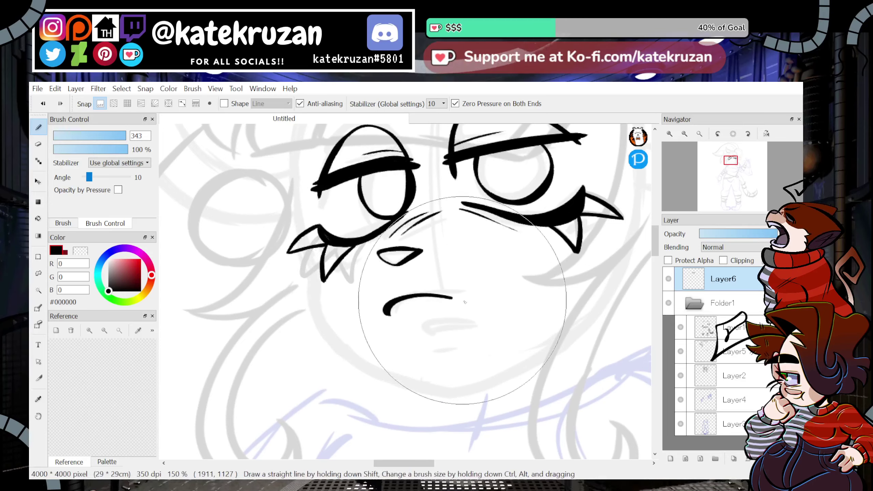
key(ctrl+z)
mouse_move(387, 321)
mouse_down()
mouse_move(411, 295)
mouse_move(500, 302)
mouse_up()
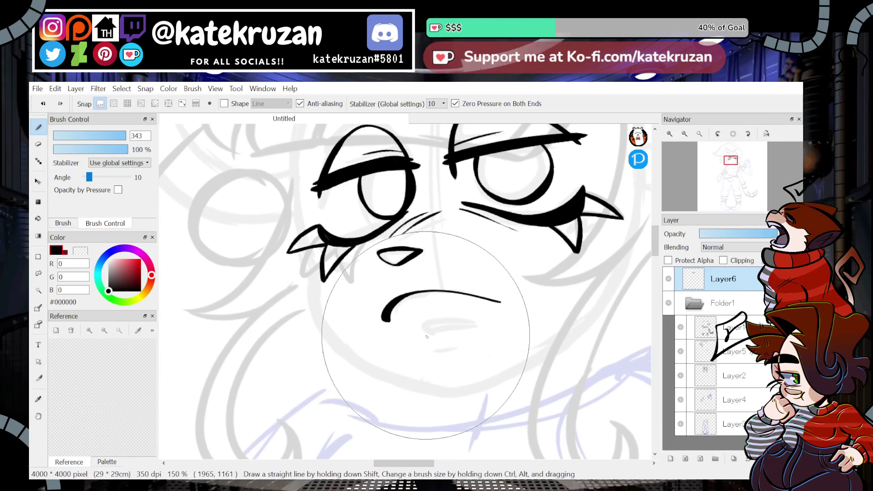
click(684, 133)
click(684, 133)
click(685, 134)
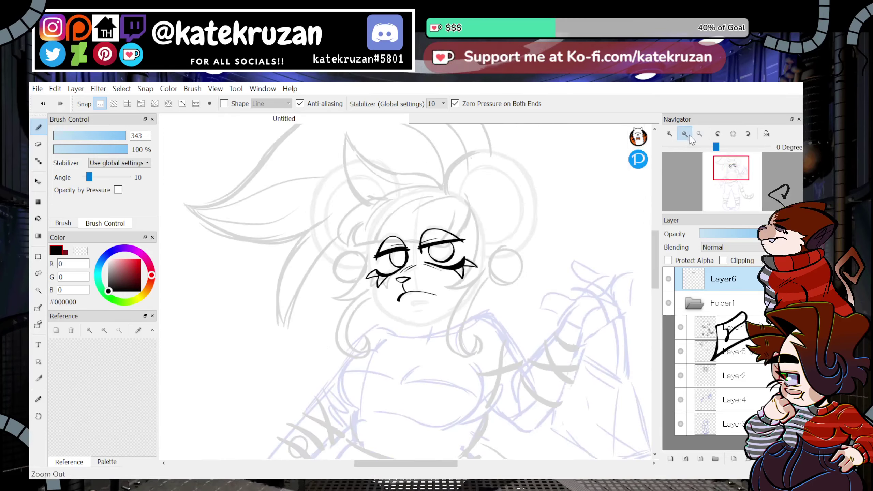
click(670, 133)
click(684, 134)
click(670, 134)
click(669, 134)
click(669, 133)
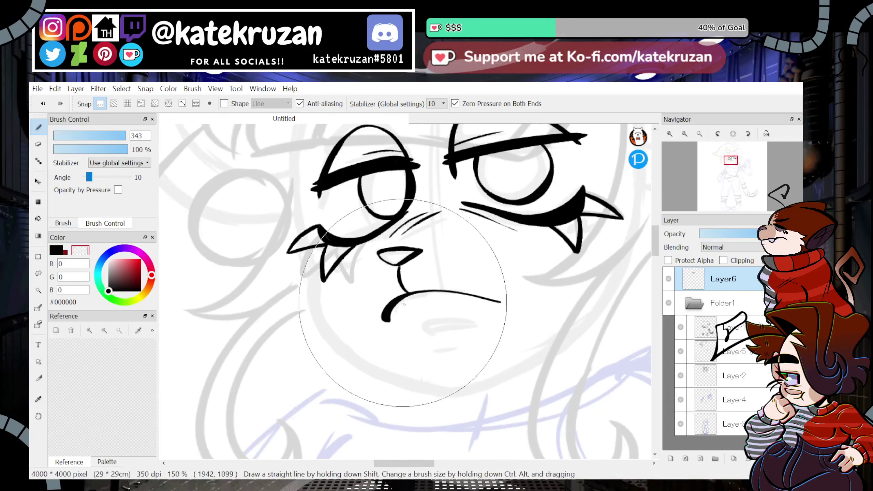
Ink a short curved line joining the nose to the mouth and finish the frown with a lower left stroke and upturned right-hand corner.
key(x)
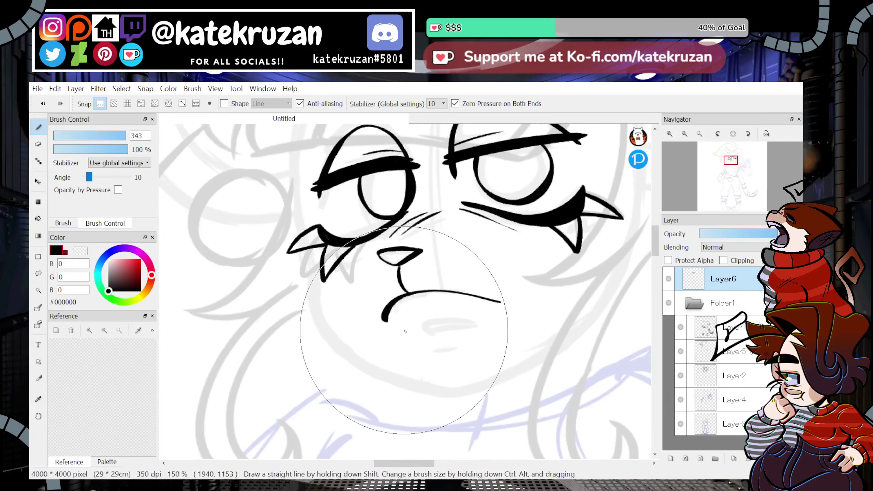
key(ctrl+z)
mouse_move(369, 329)
mouse_down()
mouse_move(488, 319)
mouse_move(519, 298)
mouse_up()
click(685, 134)
click(685, 134)
click(683, 135)
click(670, 134)
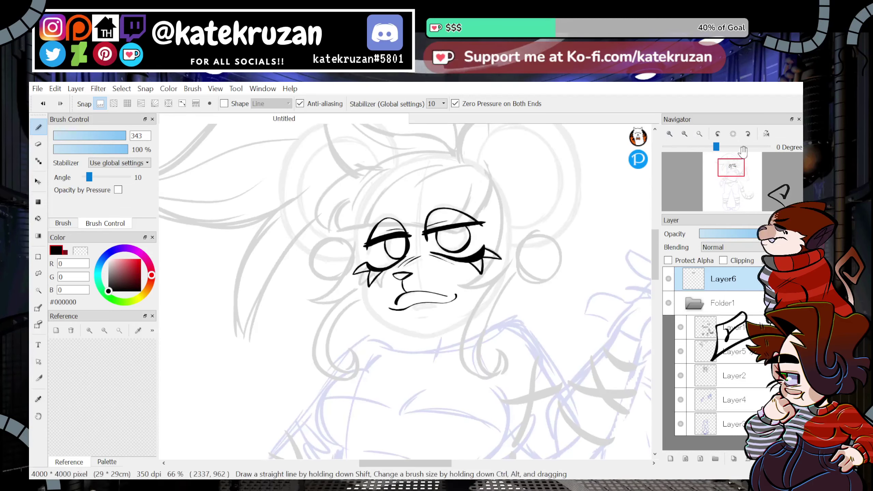
click(767, 134)
click(766, 134)
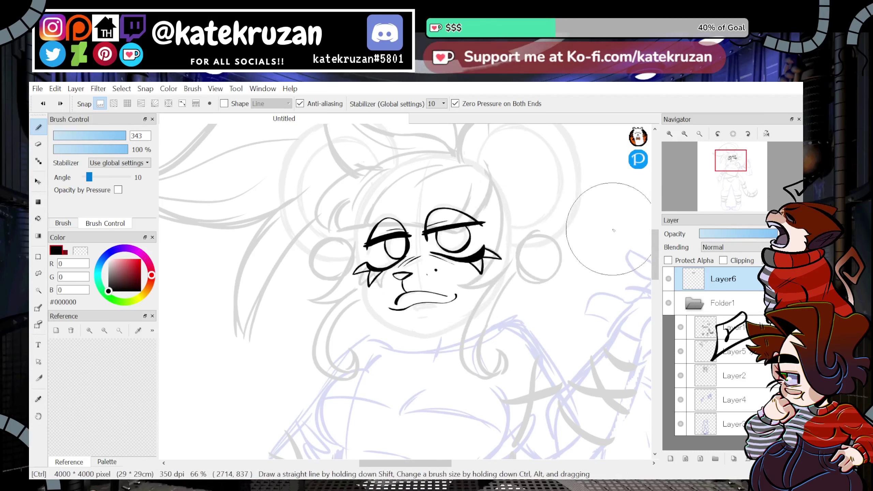
Dot small black freckles on both sides of the muzzle with the Pen brush.
click(63, 222)
click(103, 182)
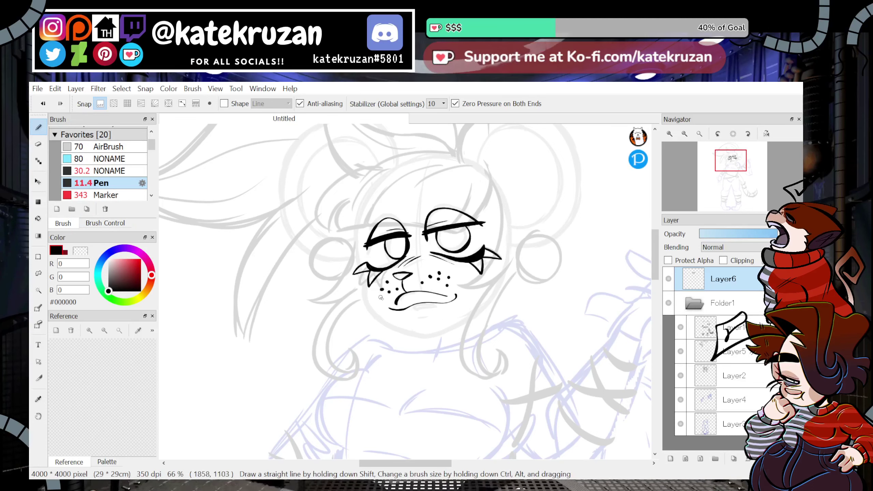
drag(731, 162, 740, 169)
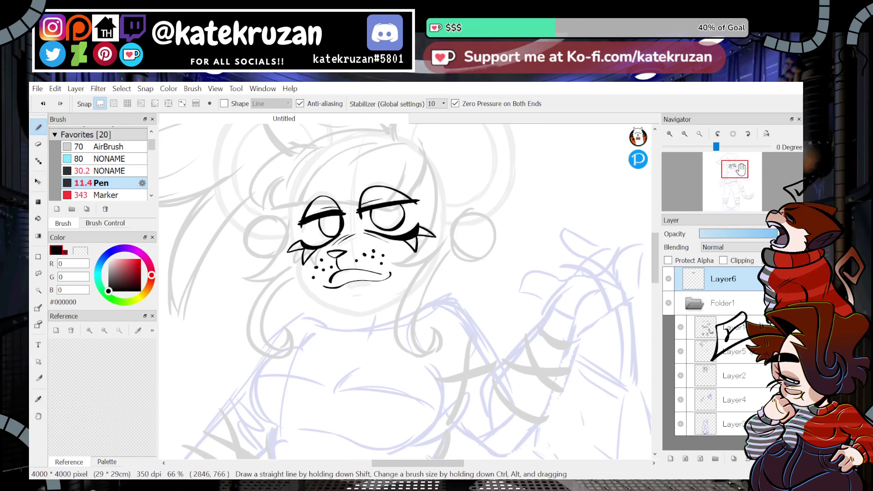
Check the face mirrored and without the rough, and transform the inked features about 15 px downward before restoring the normal view.
click(103, 195)
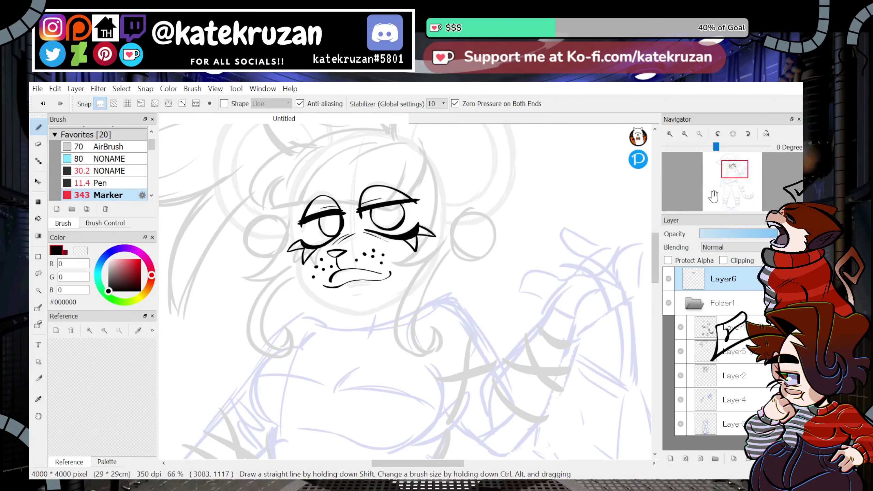
click(38, 274)
key(h)
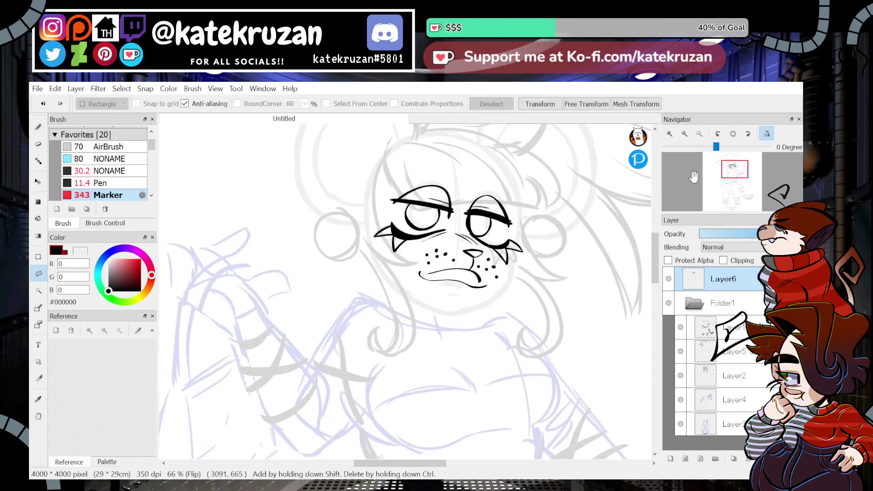
click(669, 303)
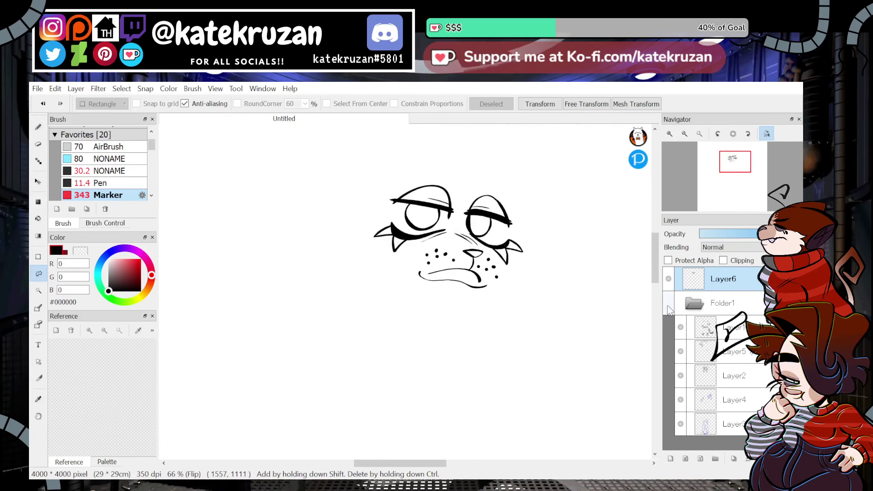
click(668, 303)
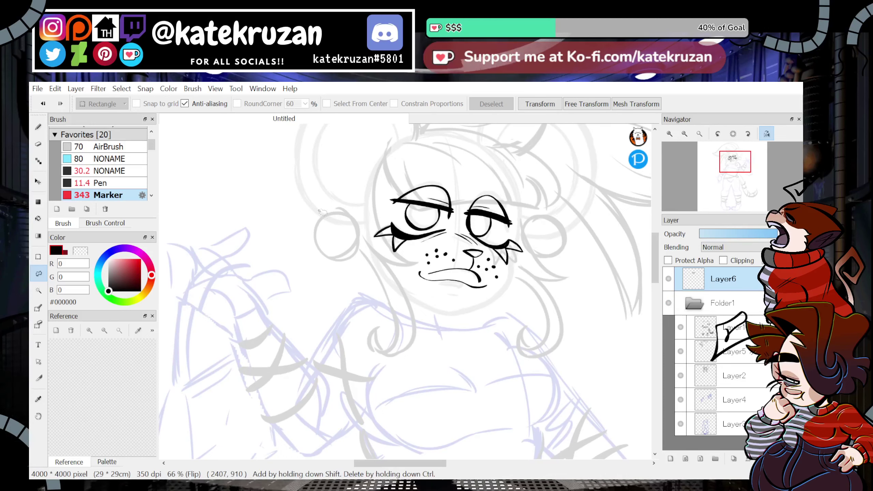
click(540, 104)
drag(519, 207, 527, 214)
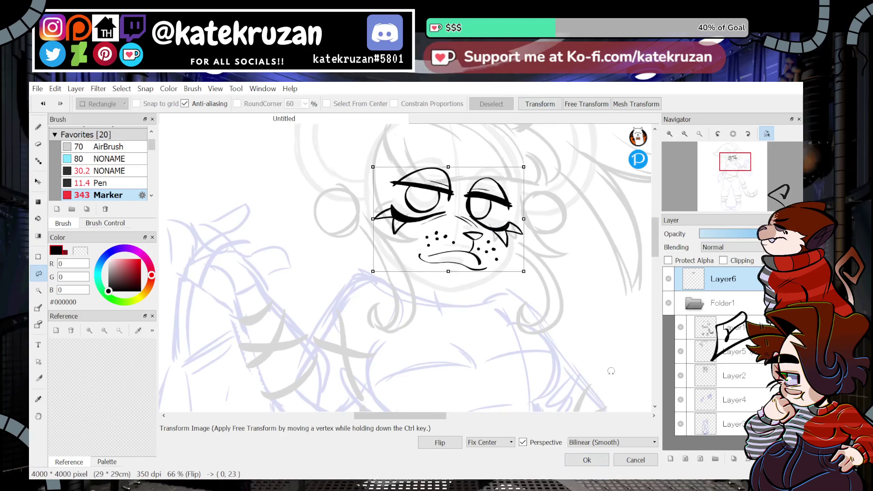
drag(496, 256, 497, 254)
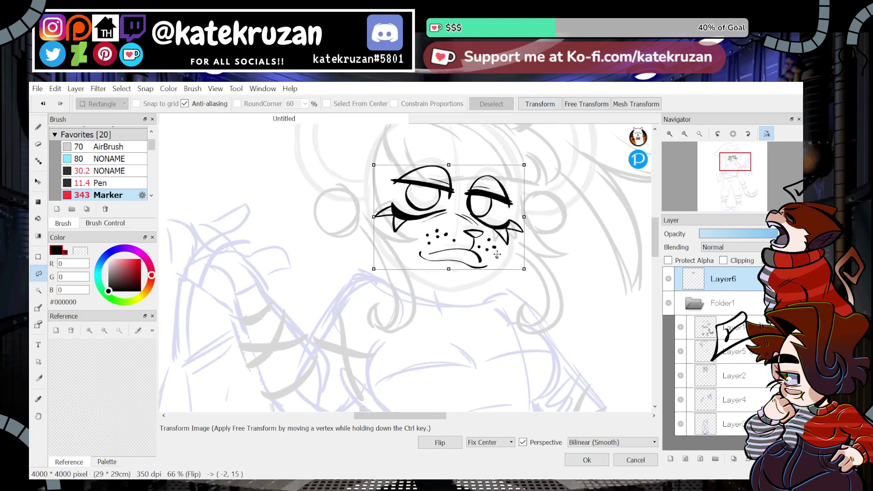
click(596, 459)
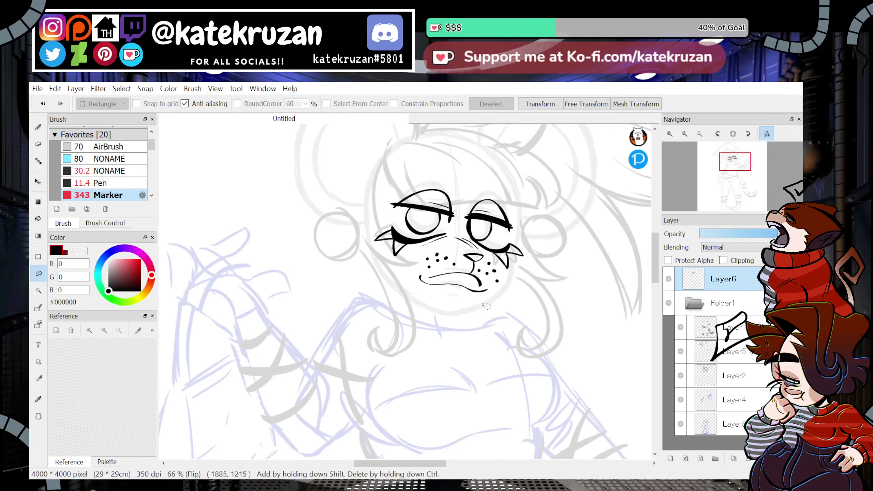
key(h)
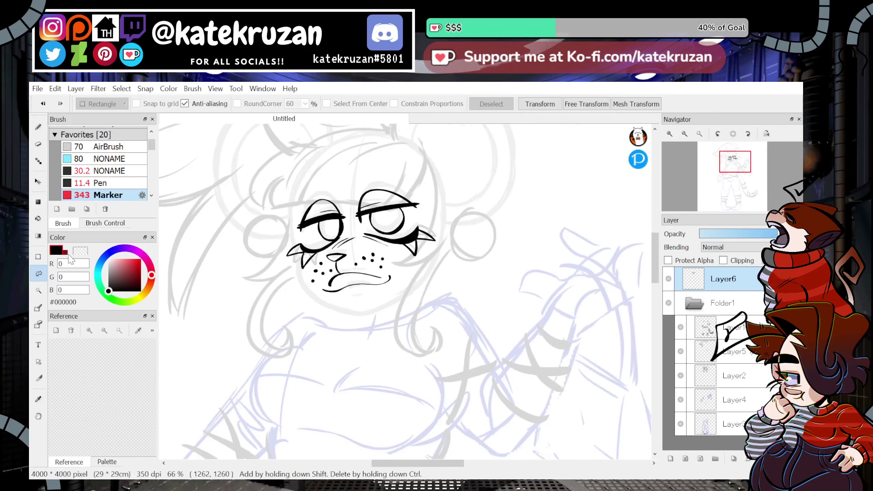
Ink a second curved lip line inside the mouth and a short thin stroke under the lower lip with the Marker brush.
click(39, 127)
key(ctrl+plus)
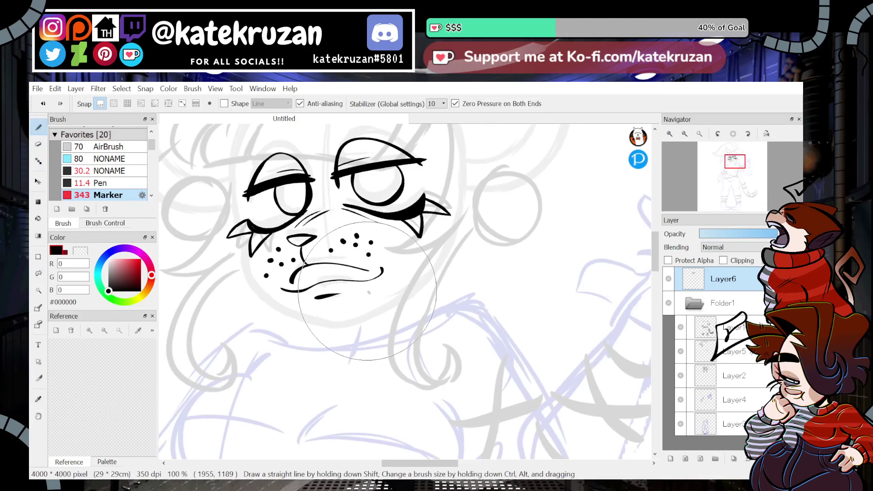
key(ctrl+z)
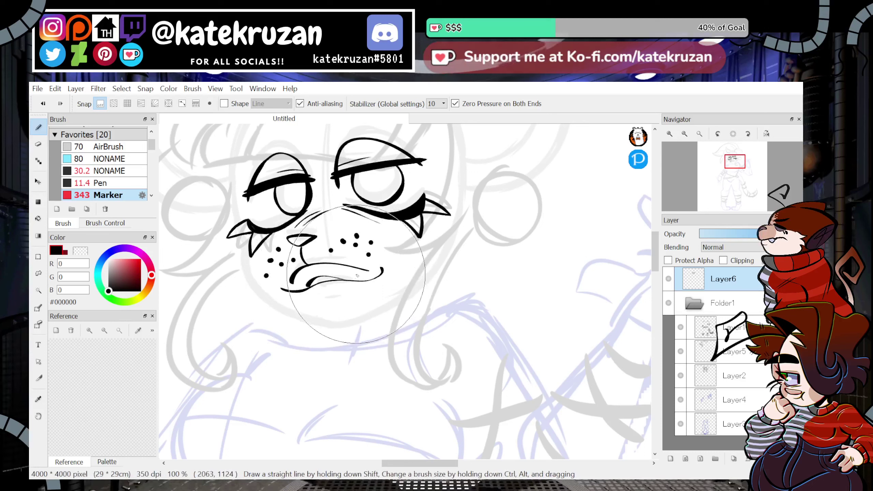
drag(317, 296, 343, 291)
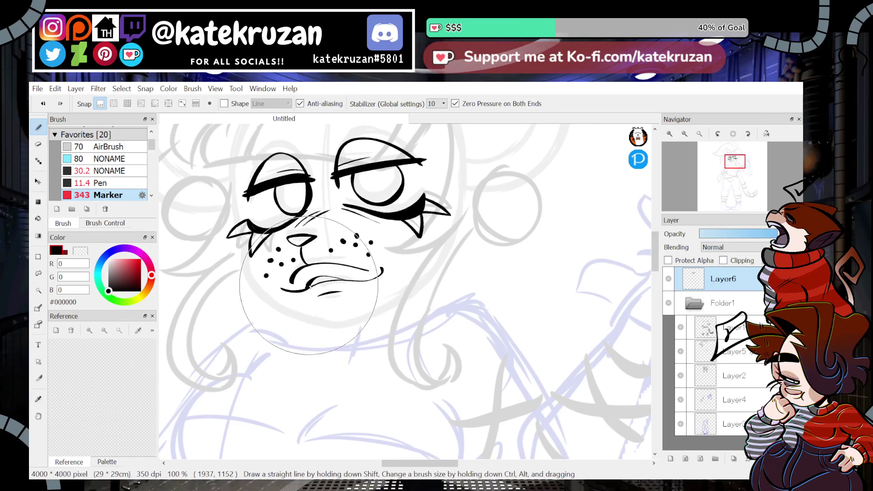
drag(736, 163, 733, 165)
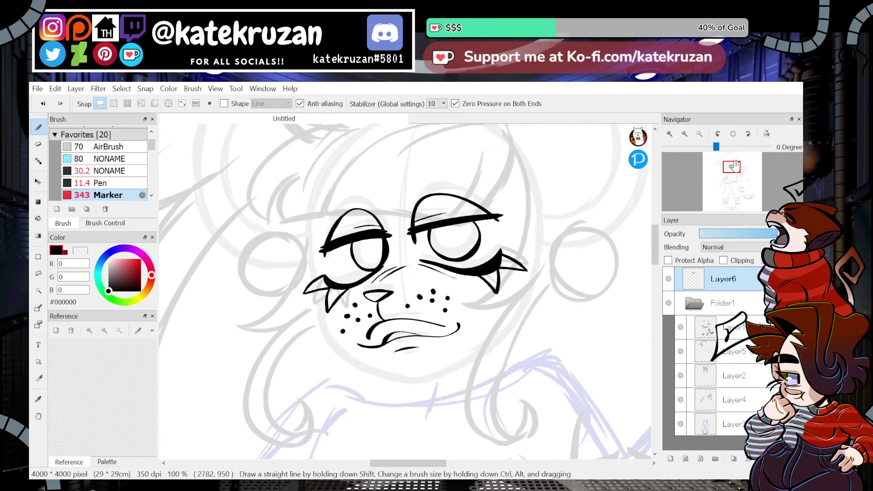
drag(320, 296, 446, 374)
key(ctrl+z)
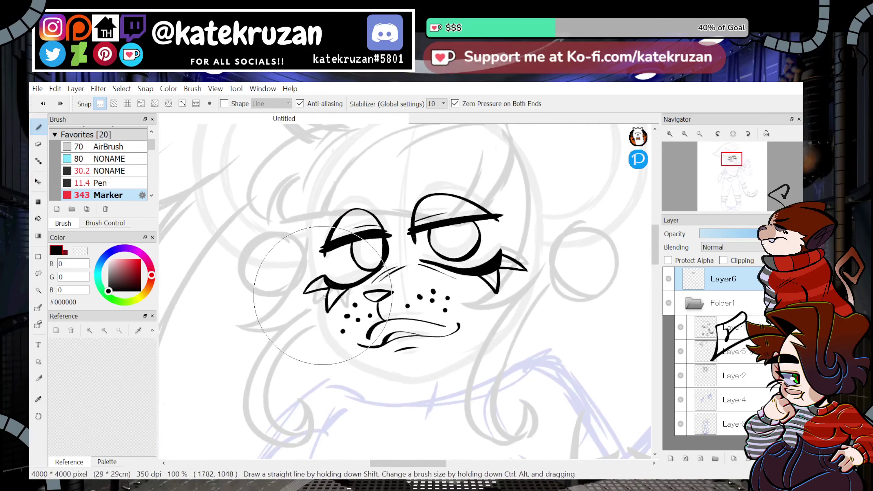
drag(320, 297, 447, 374)
key(ctrl+z)
drag(320, 296, 447, 374)
key(ctrl+z)
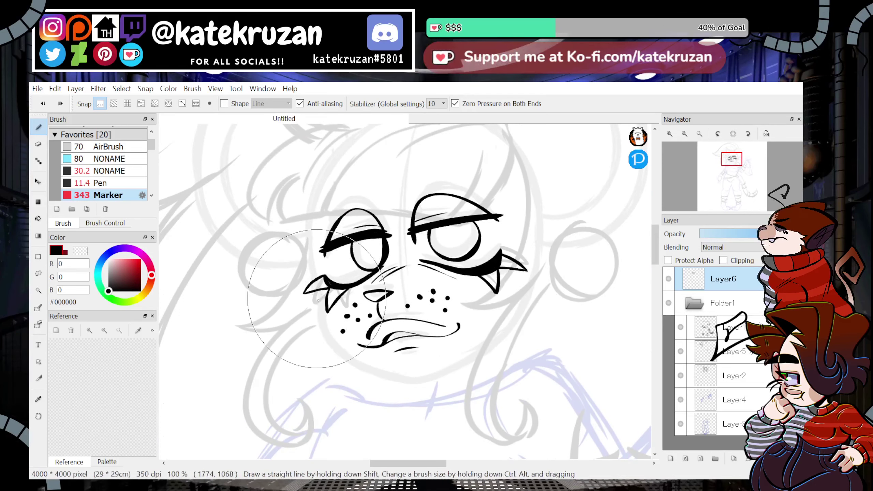
drag(319, 297, 439, 374)
drag(655, 254, 655, 256)
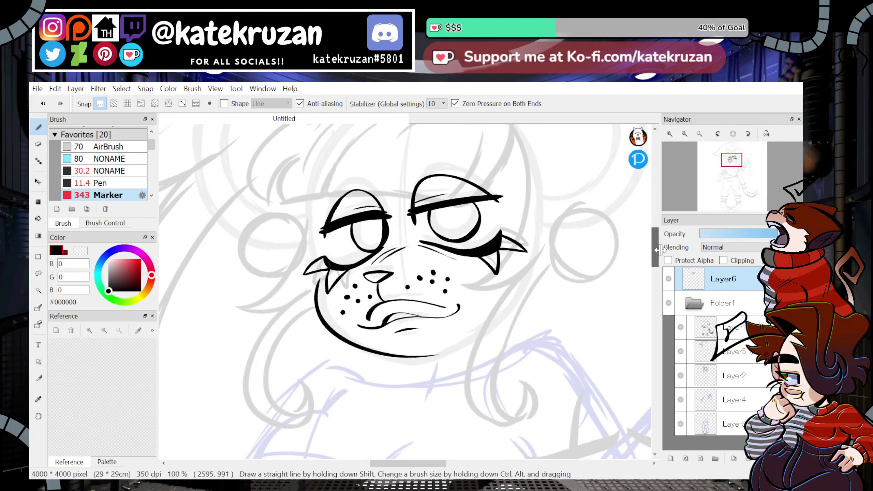
key(ctrl+z)
Place the facial linework layer in a new folder and add a new layer above it.
click(717, 466)
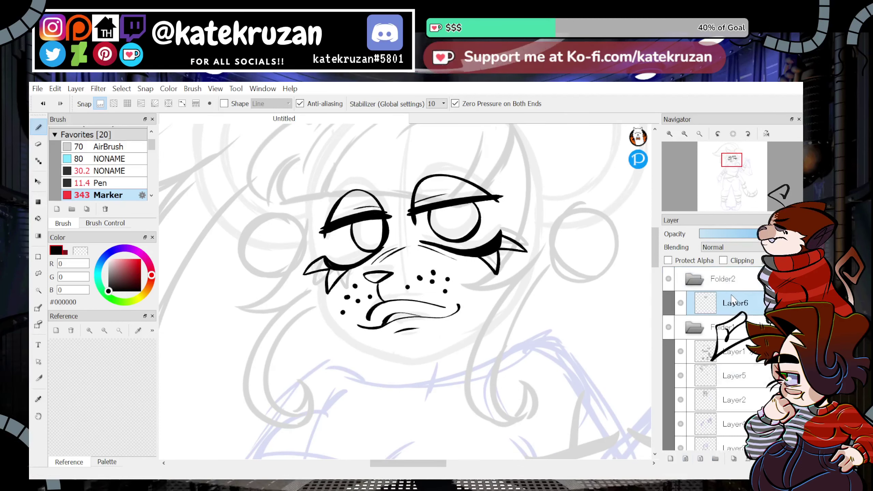
click(670, 459)
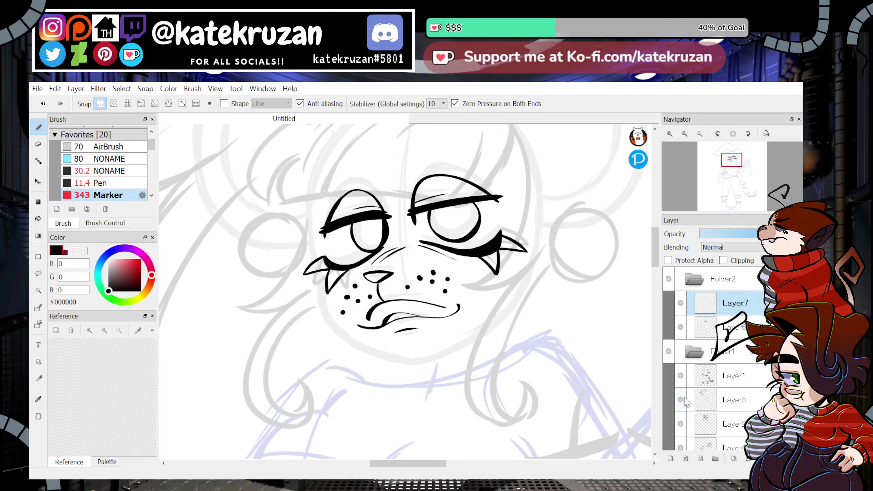
Try a thick curved jawline on the new layer, running from the left-hand eye's spikes to below the chin.
mouse_move(320, 276)
mouse_down()
mouse_move(317, 292)
mouse_move(506, 306)
mouse_up()
key(ctrl+z)
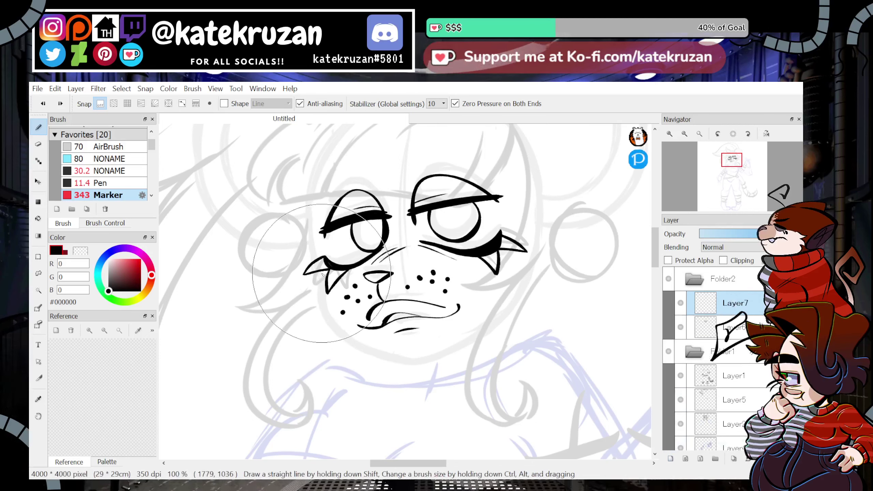
mouse_move(320, 276)
mouse_down()
mouse_move(369, 350)
mouse_move(473, 332)
mouse_up()
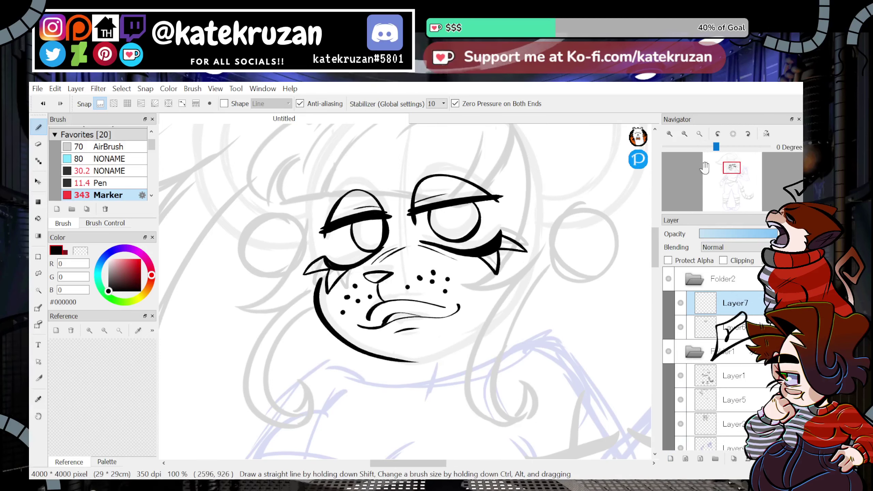
Lower the opacity of the rough sketch folder further and reselect the new linework layer.
click(670, 133)
click(727, 355)
click(734, 303)
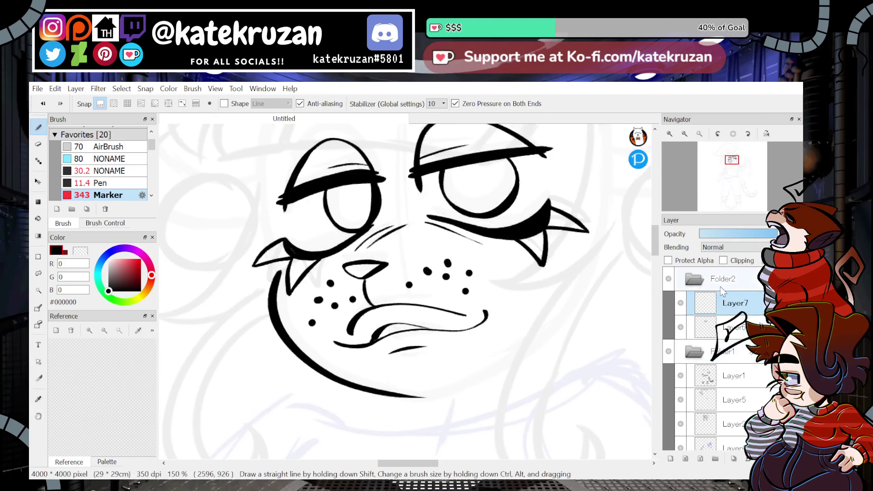
click(684, 135)
click(684, 134)
click(680, 134)
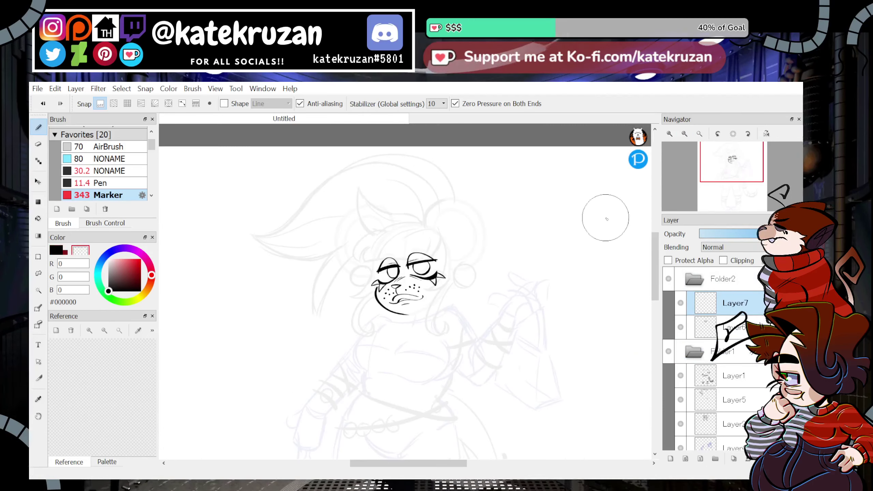
scroll(324, 280, up, 5)
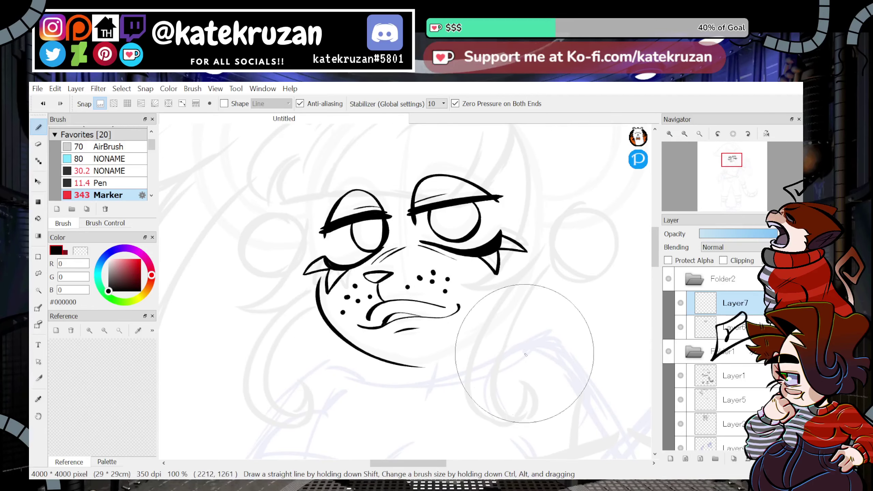
drag(317, 278, 418, 360)
key(ctrl+z)
drag(318, 278, 427, 363)
click(670, 133)
key(ctrl+z)
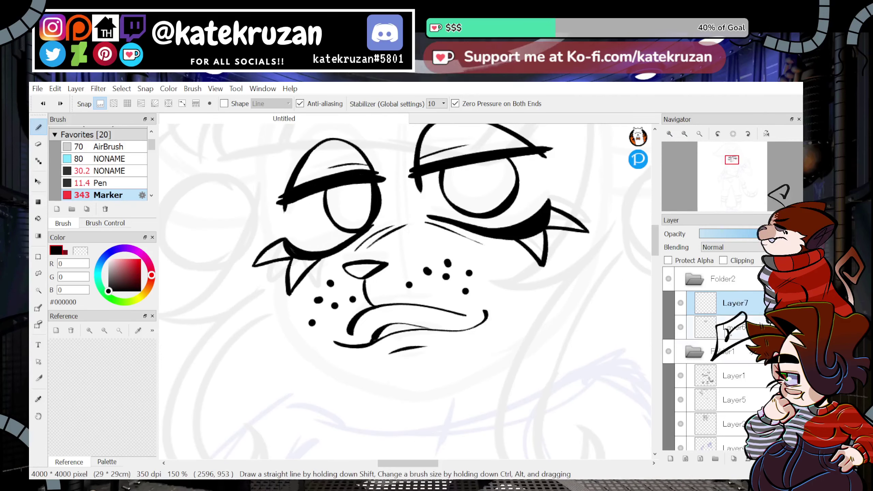
Add a clipping layer at the bottom of the linework folder and cover the entire canvas on it with a red #FF0000 rectangle.
click(719, 352)
click(671, 458)
drag(730, 377, 726, 342)
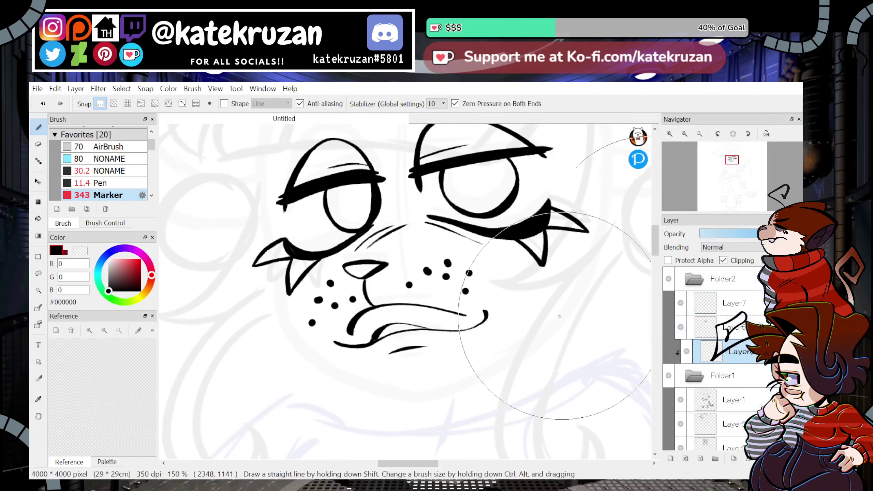
click(139, 273)
click(40, 201)
click(699, 134)
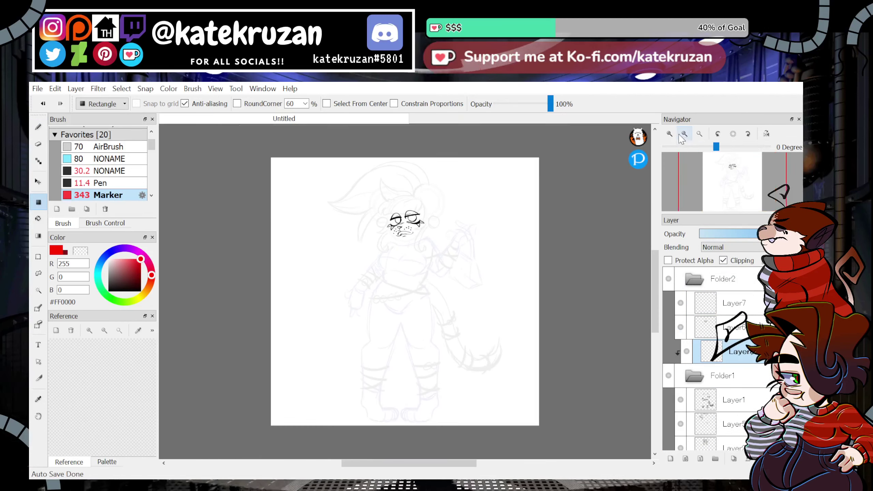
drag(580, 159, 203, 474)
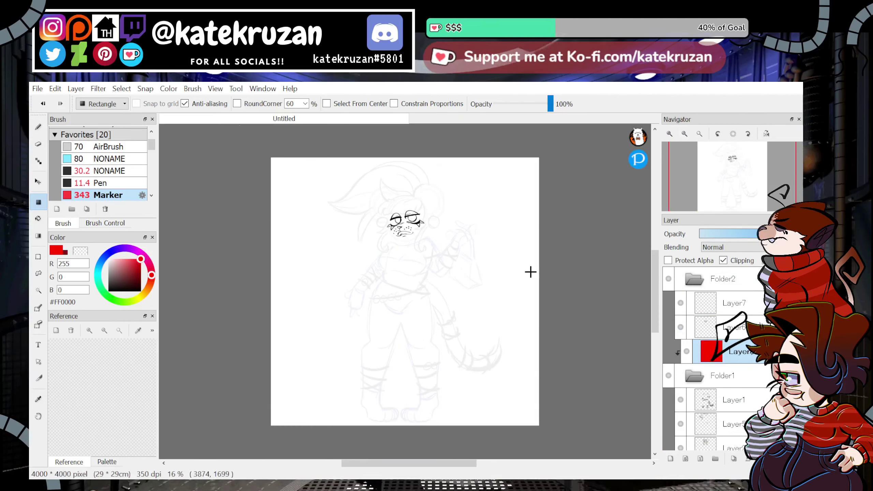
Move the red clipping layer out of the linework folder so it tints the rough sketch folder, and collapse both folders.
click(701, 378)
drag(720, 353, 713, 274)
click(700, 302)
drag(728, 304, 729, 283)
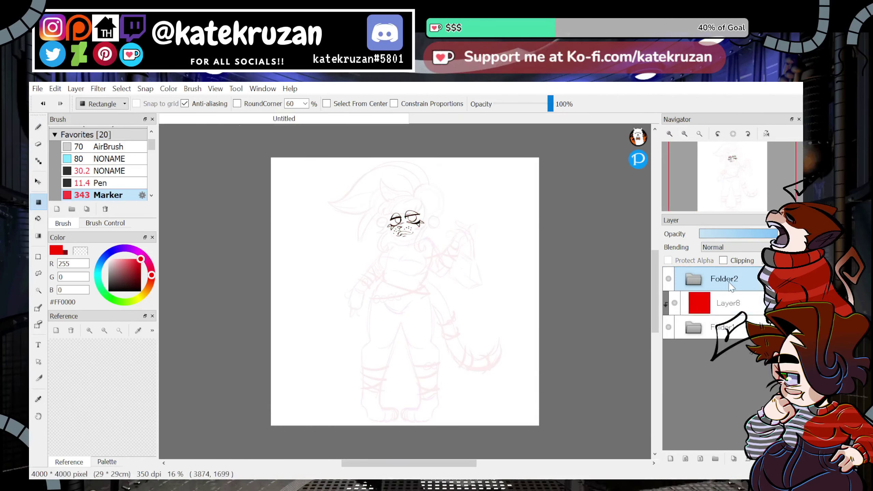
Raise the opacity of the rough sketch folder and reselect Layer7 in the linework folder with black as the colour.
click(700, 329)
click(700, 329)
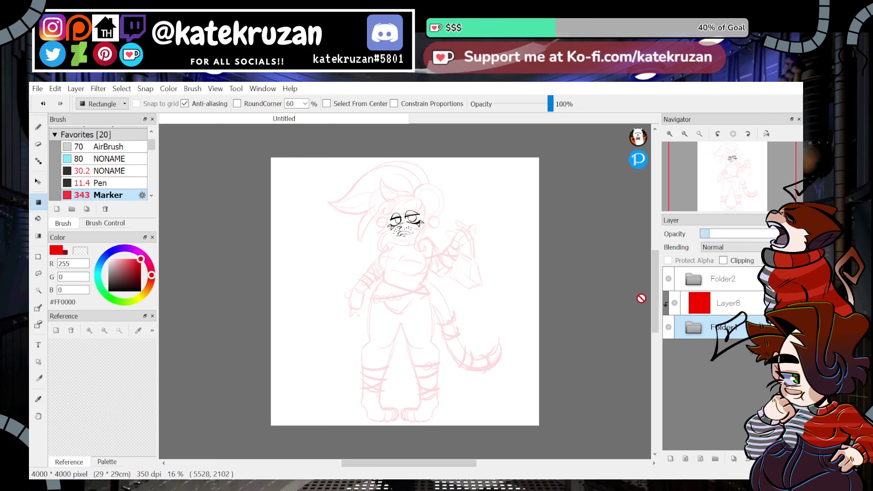
click(720, 234)
click(695, 279)
click(722, 303)
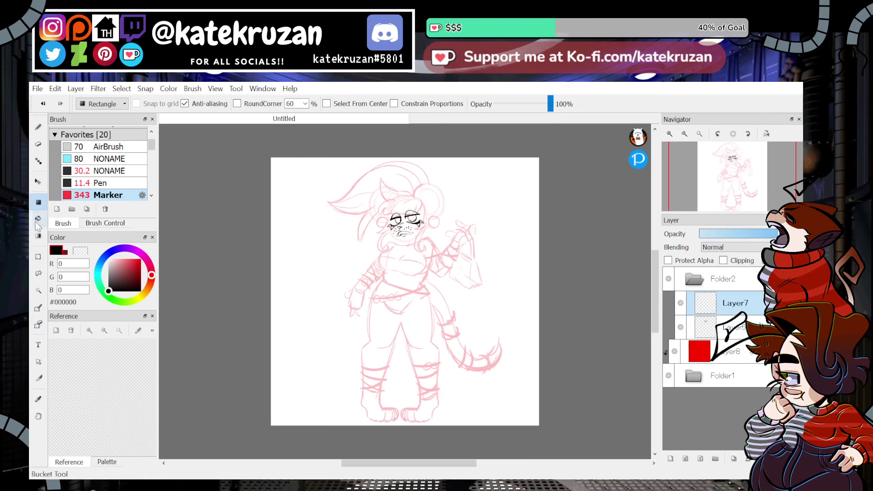
Ink a thick black jawline with the Marker brush, from below the left-hand eye's spikes around the chin to beneath the right-hand mouth corner.
click(38, 128)
click(670, 134)
click(670, 134)
click(669, 134)
click(669, 133)
click(670, 134)
drag(740, 191, 733, 169)
click(669, 133)
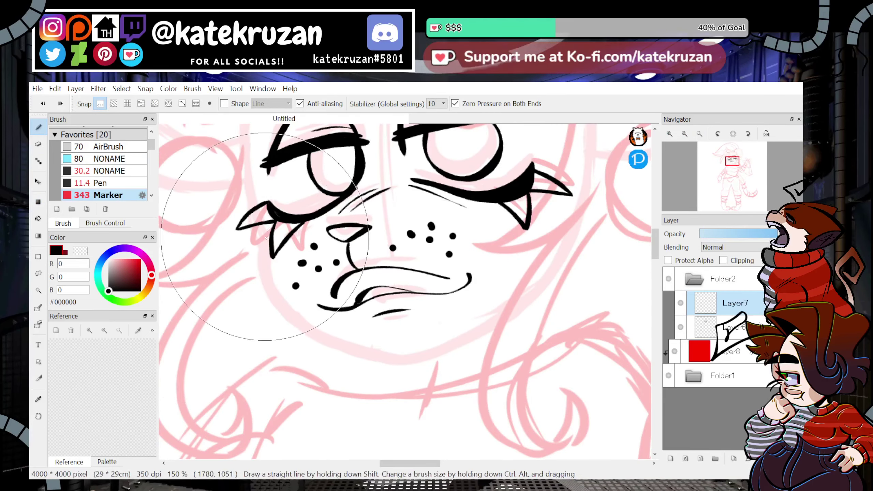
drag(264, 239, 408, 359)
drag(331, 340, 407, 358)
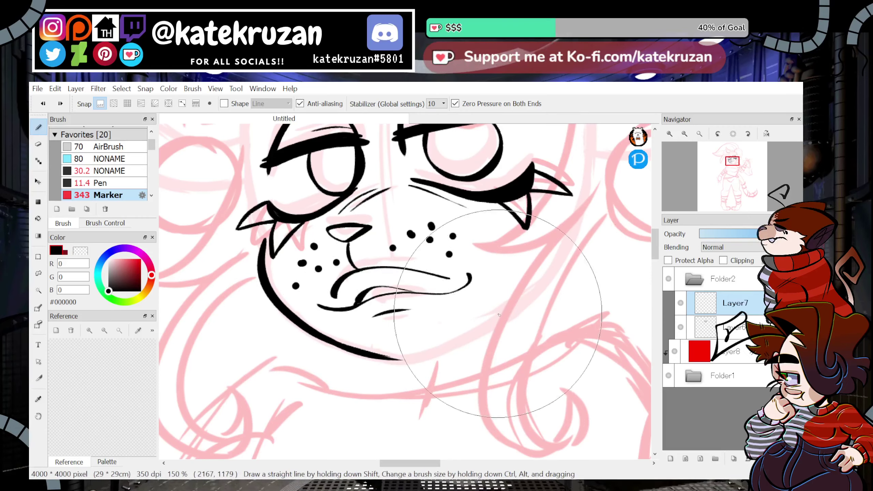
mouse_move(368, 358)
mouse_down()
mouse_move(458, 342)
mouse_move(539, 296)
mouse_move(412, 362)
mouse_move(507, 321)
mouse_up()
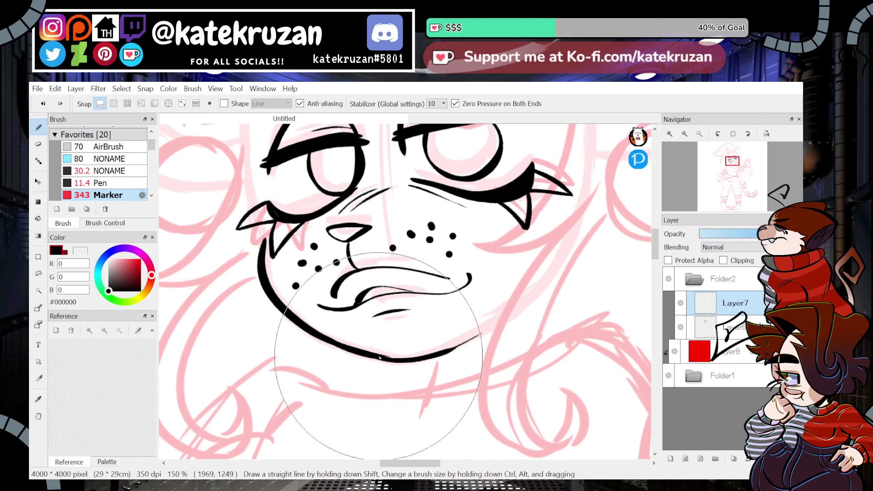
Ink the jawline in black from the chin up toward the right cheek with the Marker brush.
mouse_move(380, 358)
mouse_down()
mouse_move(453, 347)
mouse_move(505, 319)
mouse_move(434, 359)
mouse_move(509, 316)
mouse_up()
key(z)
key(z)
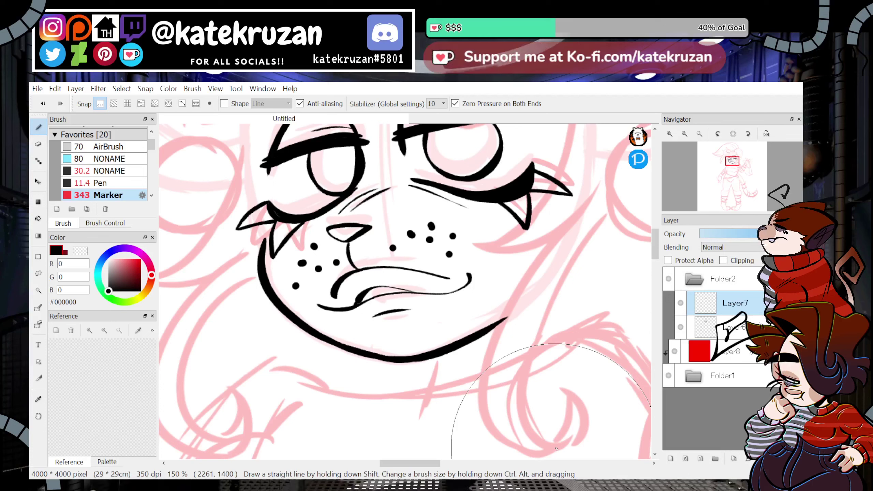
mouse_move(738, 139)
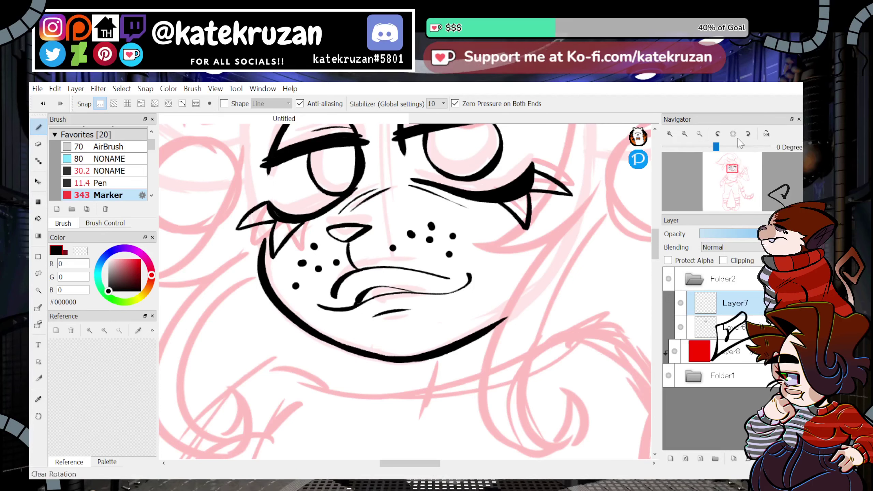
drag(732, 165, 729, 160)
key(z)
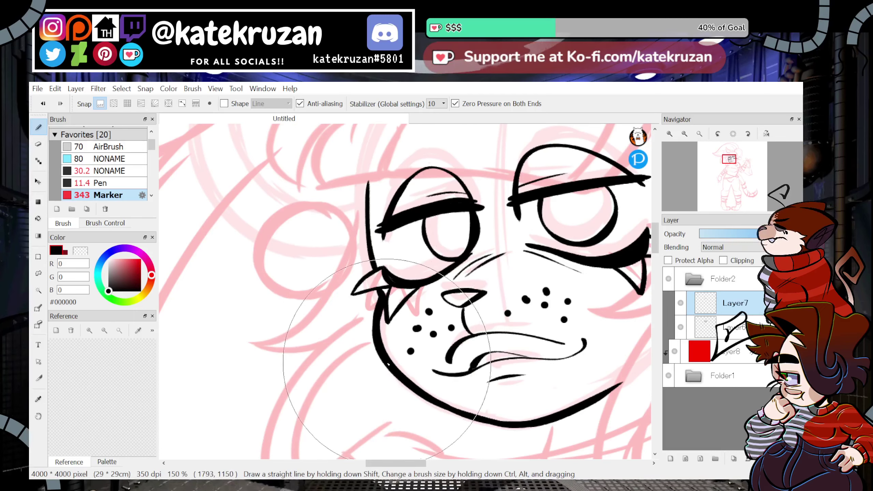
Touch up the left cheek outline where it meets the lower lashes, alternating black and transparent strokes.
click(684, 134)
click(684, 134)
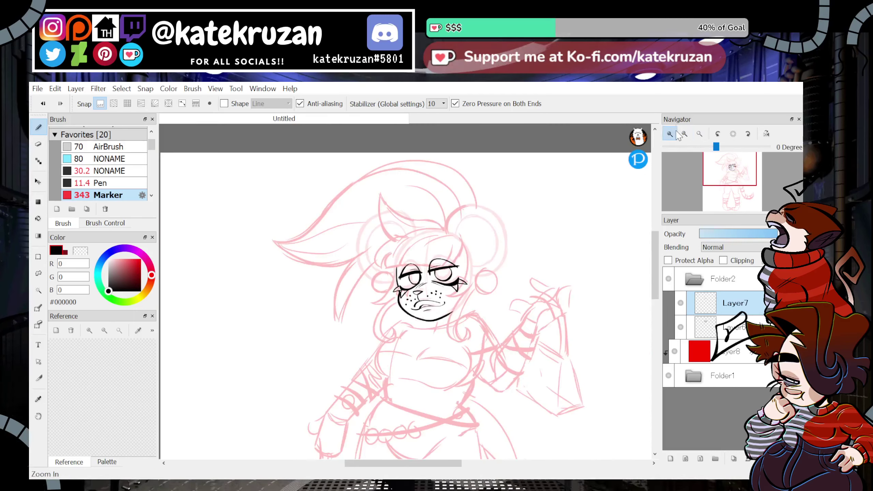
click(669, 134)
click(669, 134)
click(670, 134)
click(669, 134)
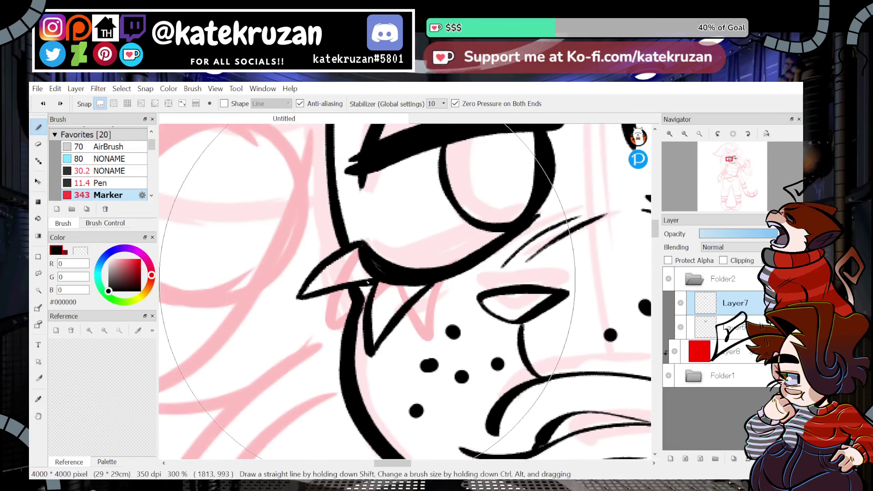
key(z)
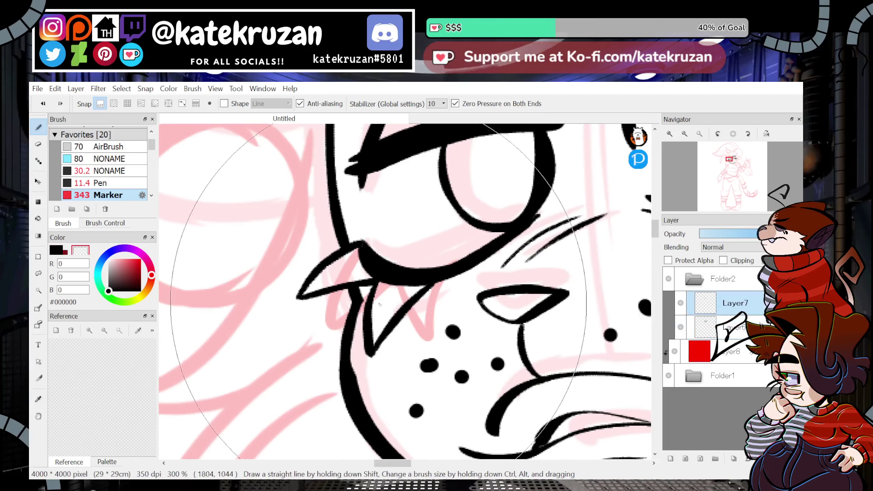
key(z)
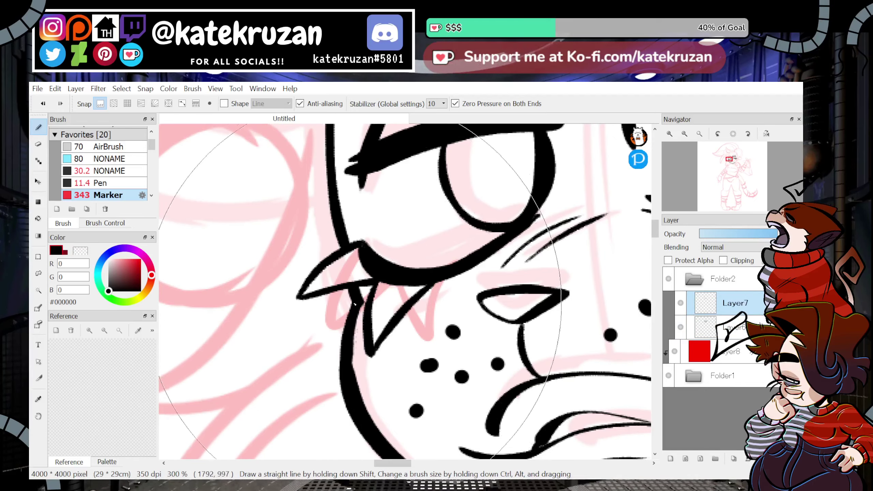
key(x)
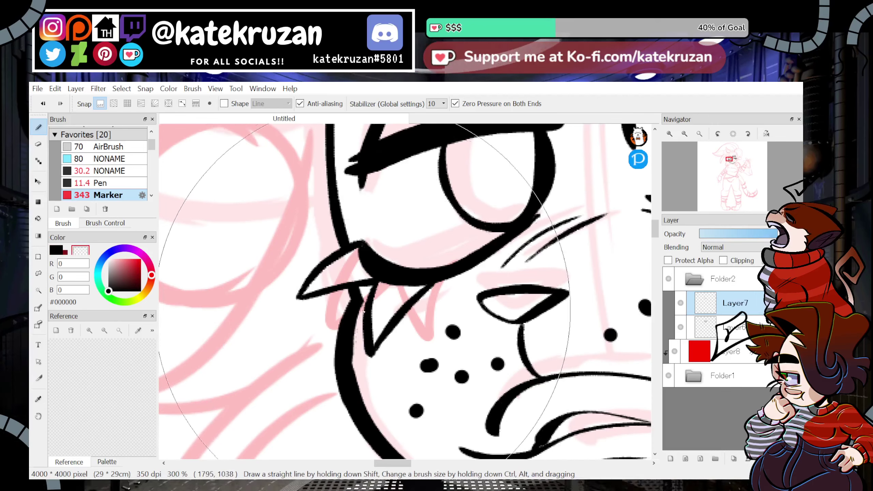
Check the cheek and jaw outline in a mirrored view, and compare the face with the whole figure in normal orientation.
click(733, 169)
drag(733, 170, 730, 168)
click(767, 133)
drag(660, 234, 657, 234)
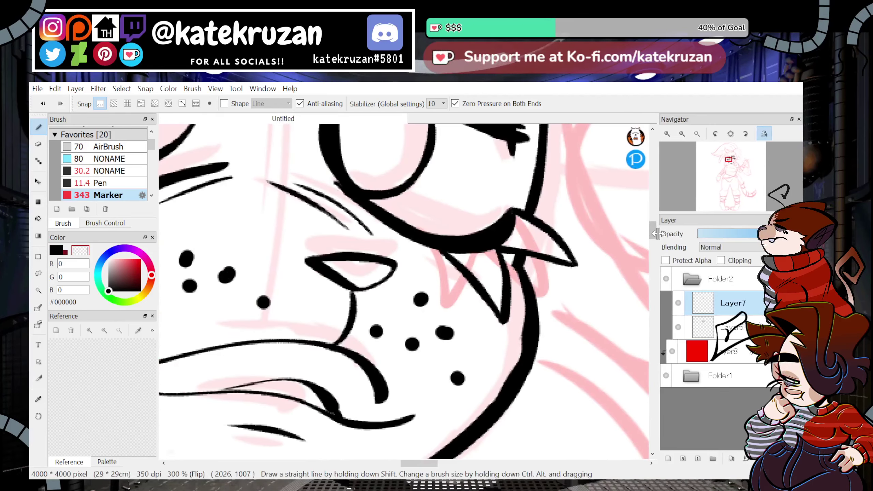
scroll(518, 270, down, 3)
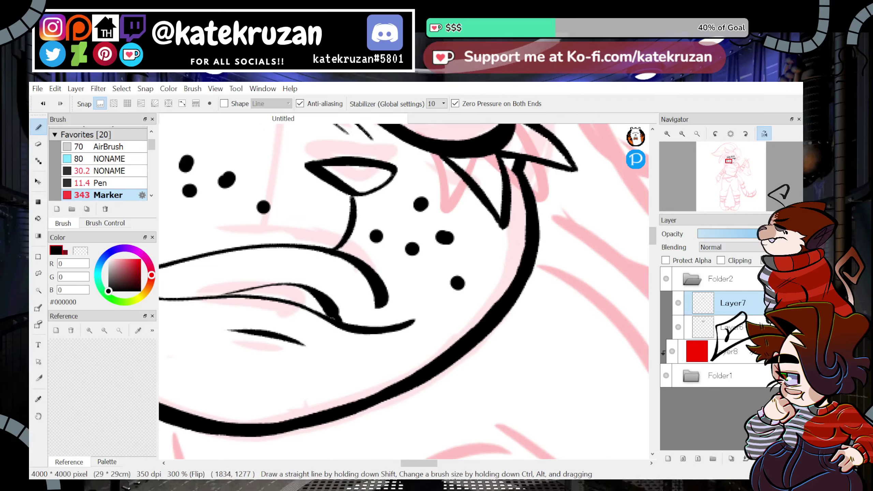
click(763, 133)
click(697, 133)
click(682, 133)
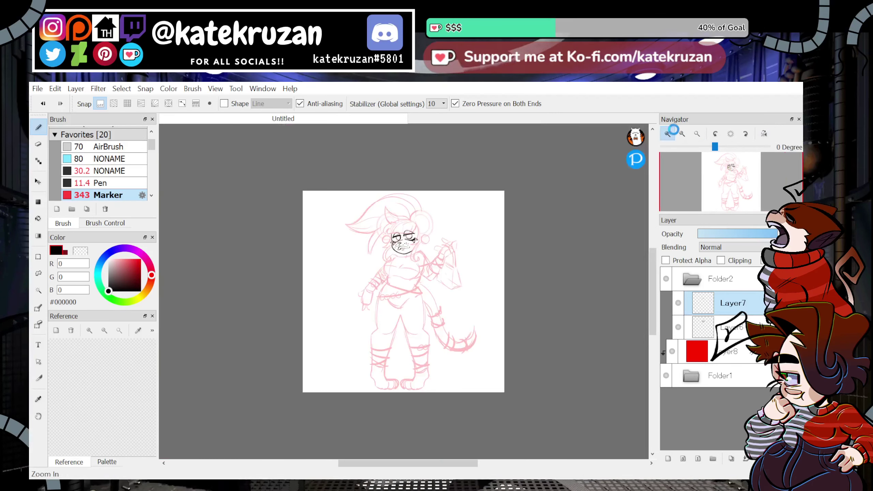
click(669, 134)
click(670, 134)
click(670, 134)
click(669, 134)
click(669, 134)
drag(731, 175, 731, 166)
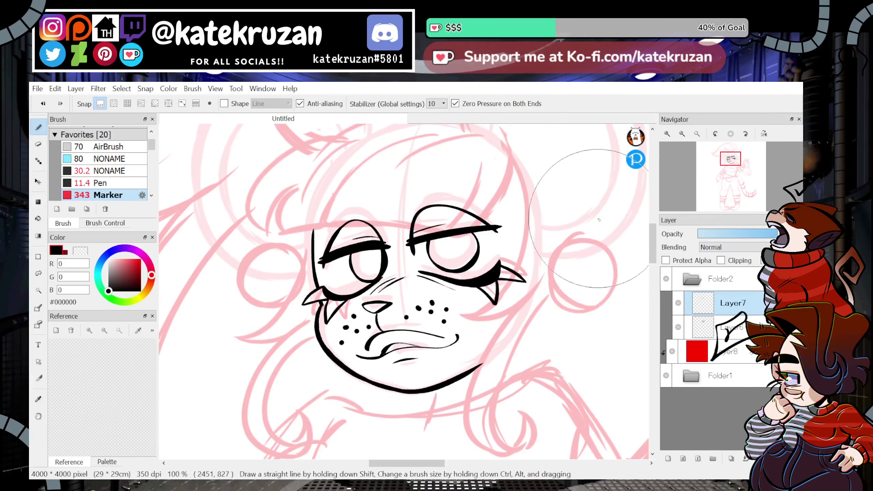
Trim the outer edge of the jawline with transparent strokes and re-ink it in black from the chin up the right cheek.
drag(605, 209, 569, 292)
key(ctrl+z)
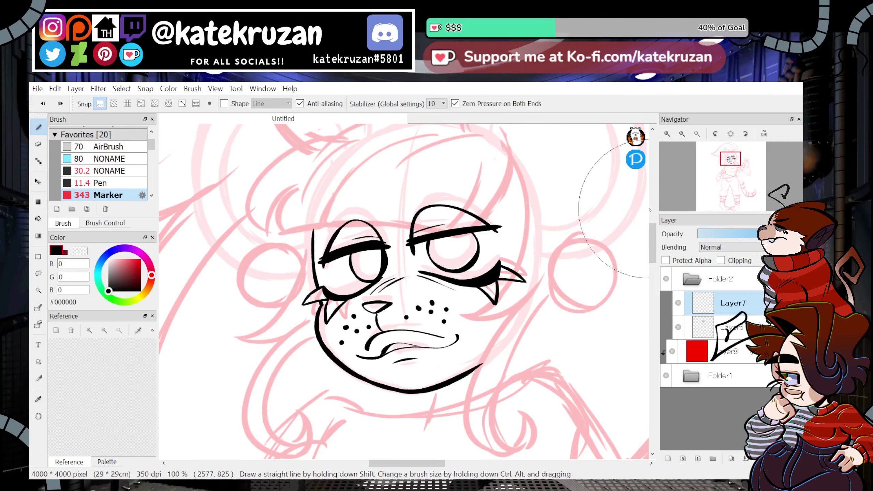
click(668, 133)
drag(731, 167, 734, 162)
key(z)
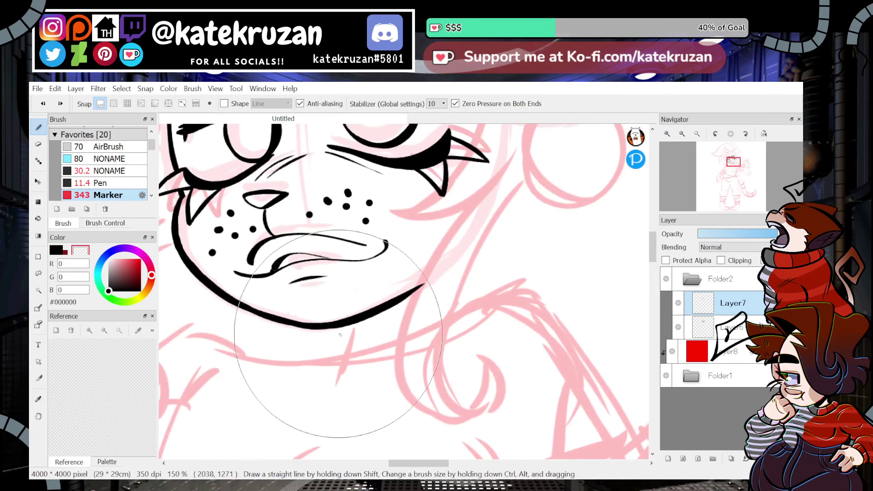
drag(337, 336, 450, 259)
key(z)
drag(334, 327, 438, 255)
drag(724, 178, 730, 166)
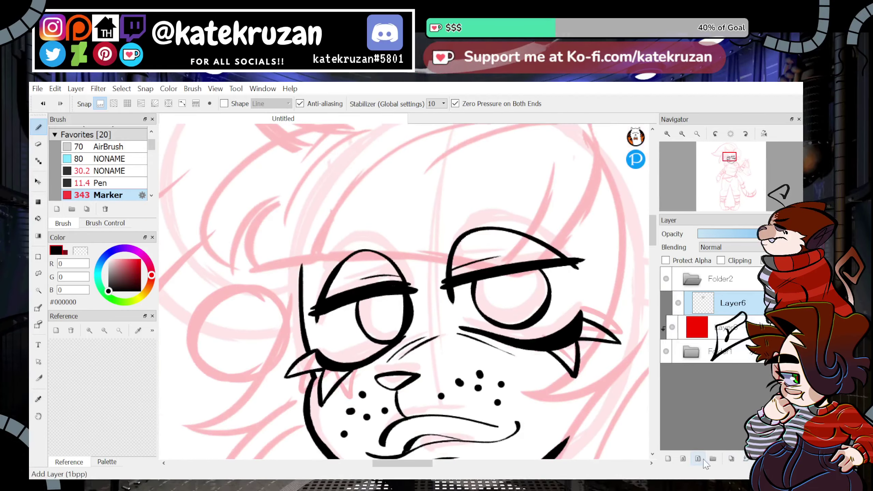
drag(729, 173, 731, 165)
drag(500, 235, 403, 297)
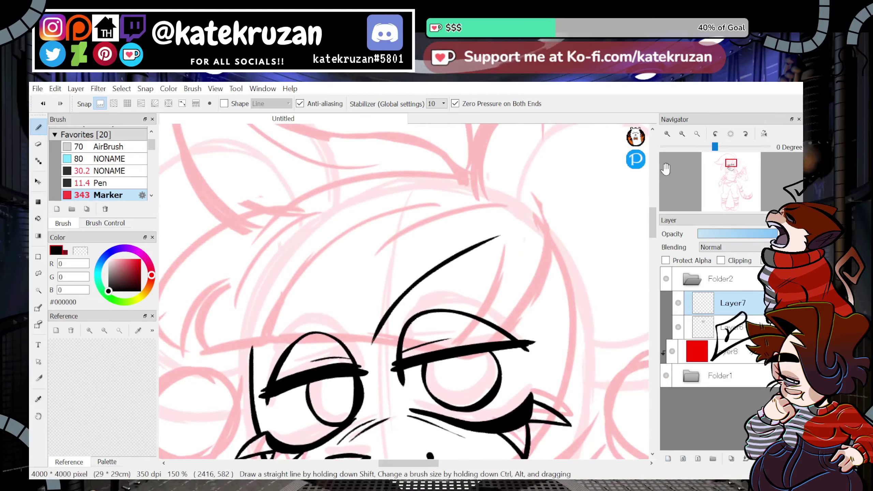
click(681, 134)
click(681, 134)
click(667, 134)
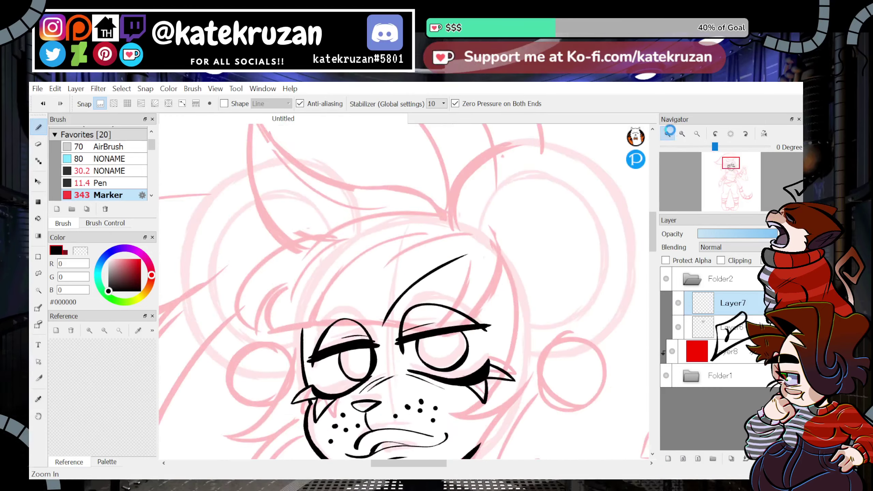
click(667, 134)
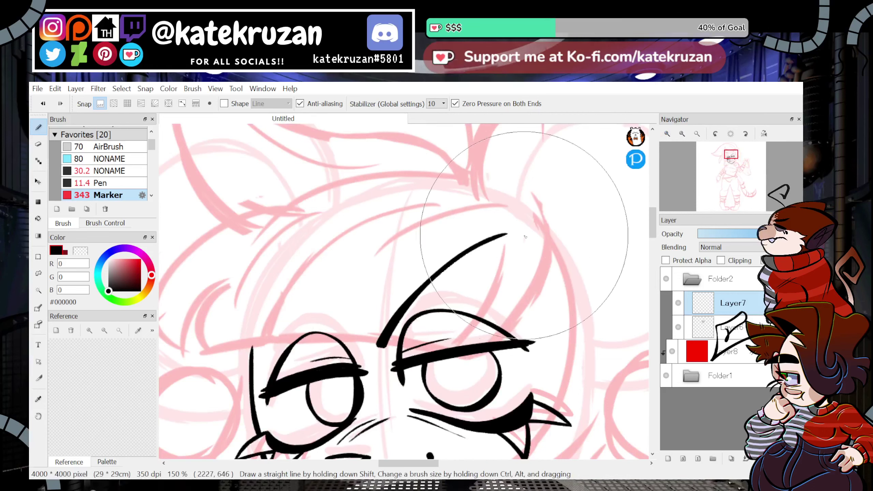
drag(728, 151, 732, 156)
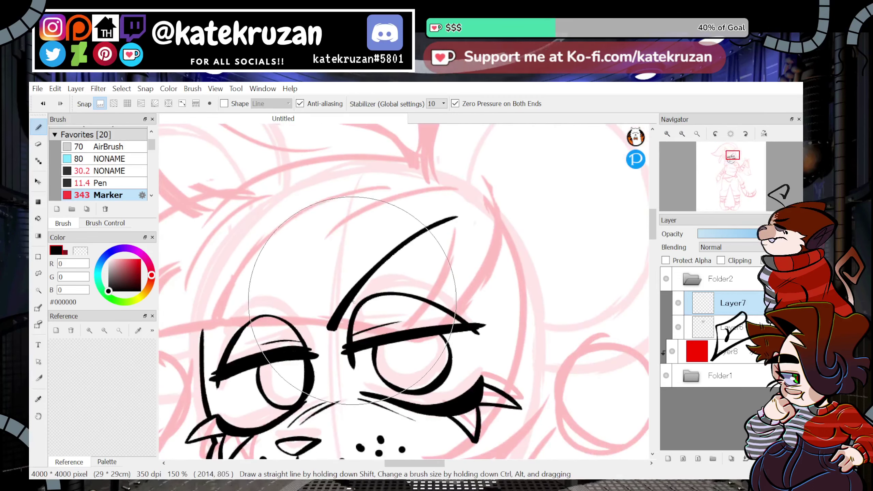
click(683, 134)
click(682, 134)
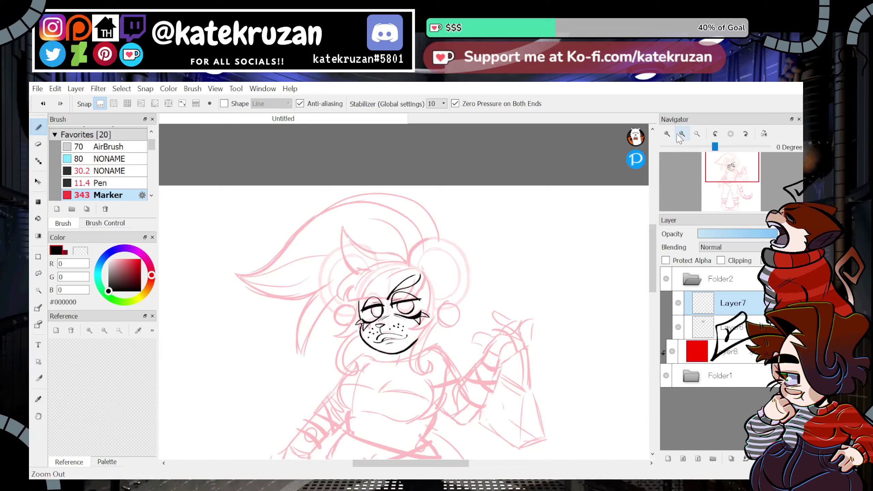
double_click(667, 134)
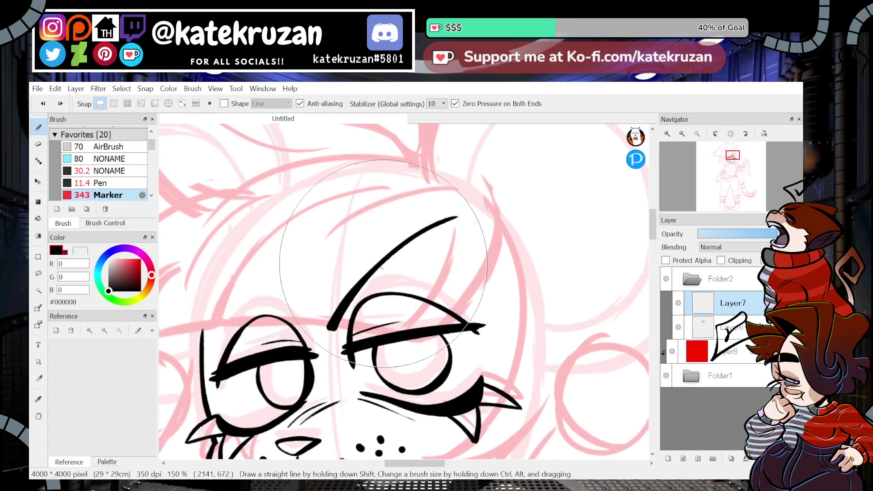
drag(329, 326, 211, 316)
drag(454, 226, 389, 340)
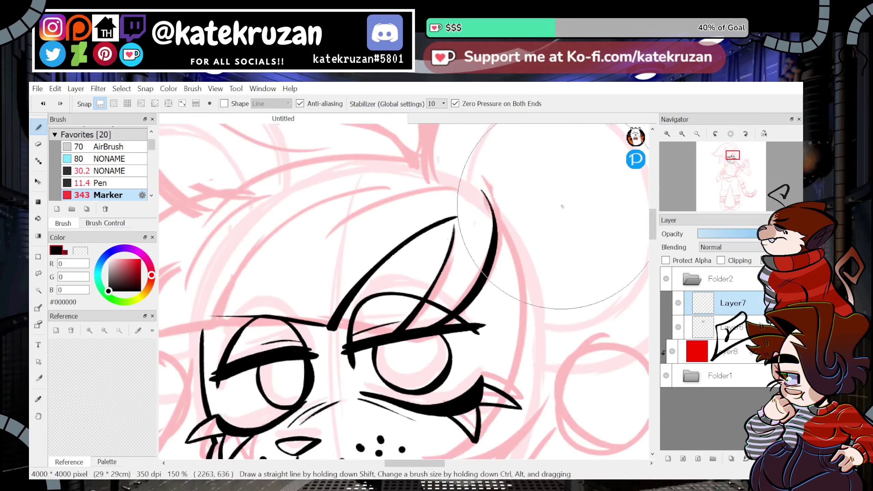
click(682, 134)
click(682, 133)
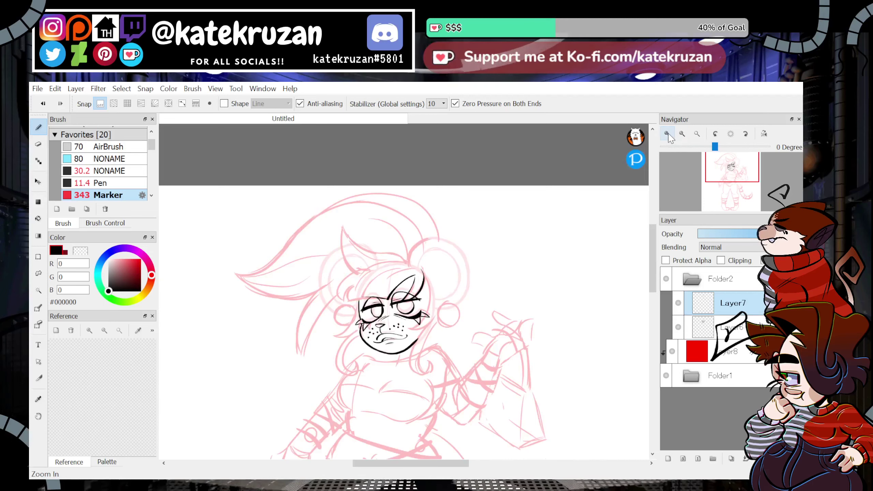
click(667, 133)
click(667, 134)
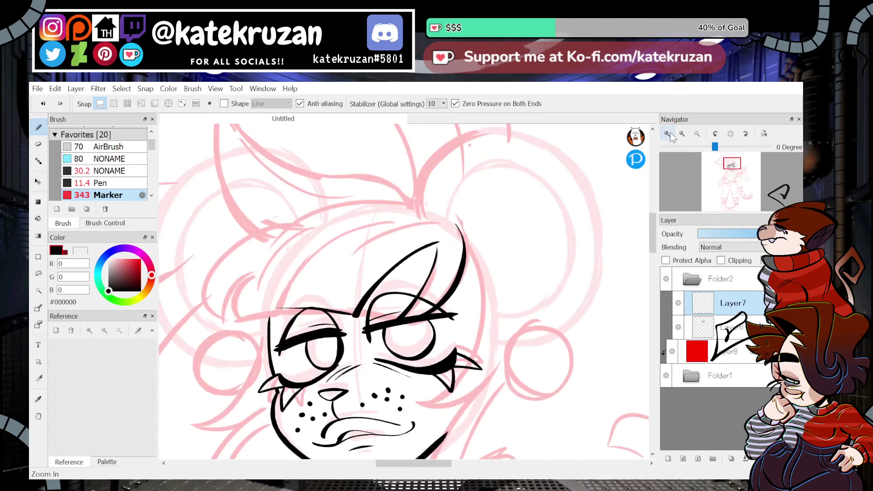
click(667, 134)
key(ctrl+z)
key(ctrl+z)
key(ctrl+z)
key(ctrl+z)
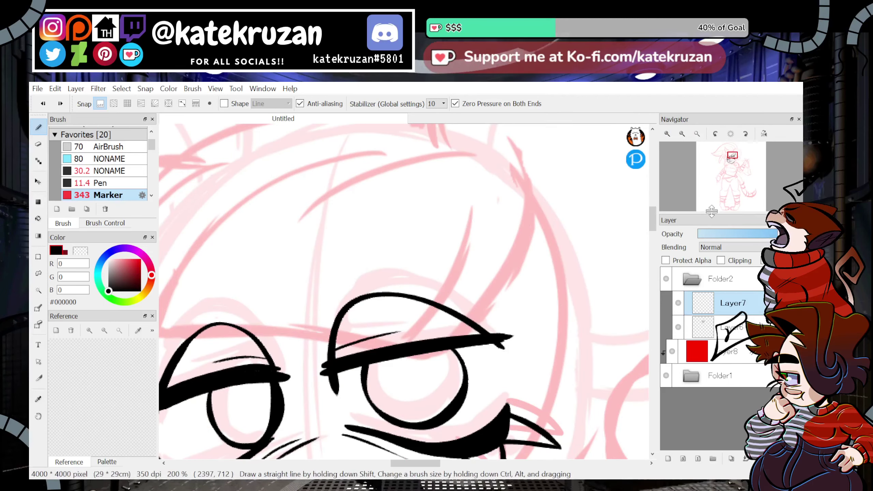
mouse_move(478, 196)
mouse_down()
mouse_move(458, 241)
mouse_move(373, 323)
mouse_up()
key(ctrl+z)
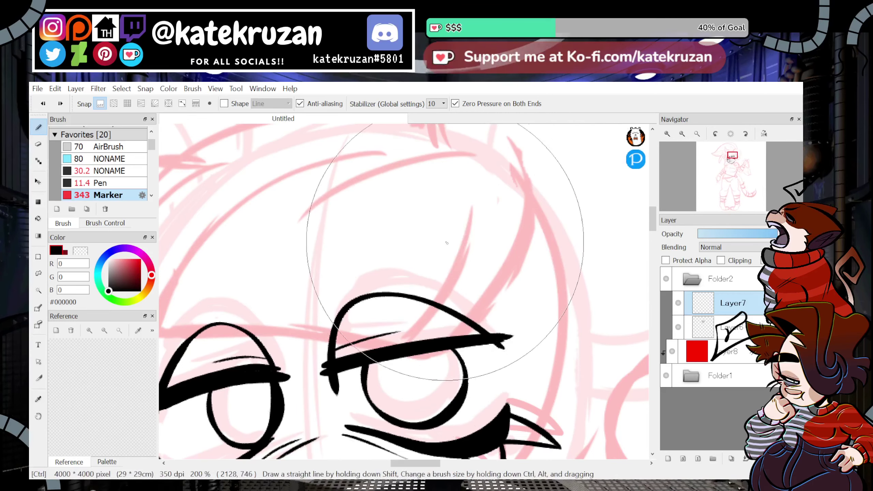
click(60, 104)
key(ctrl+z)
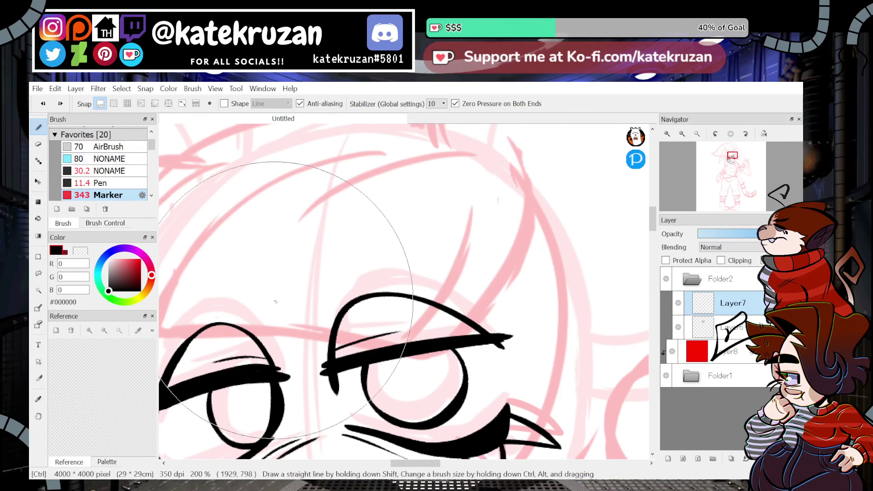
key(ctrl+z)
click(62, 106)
click(63, 106)
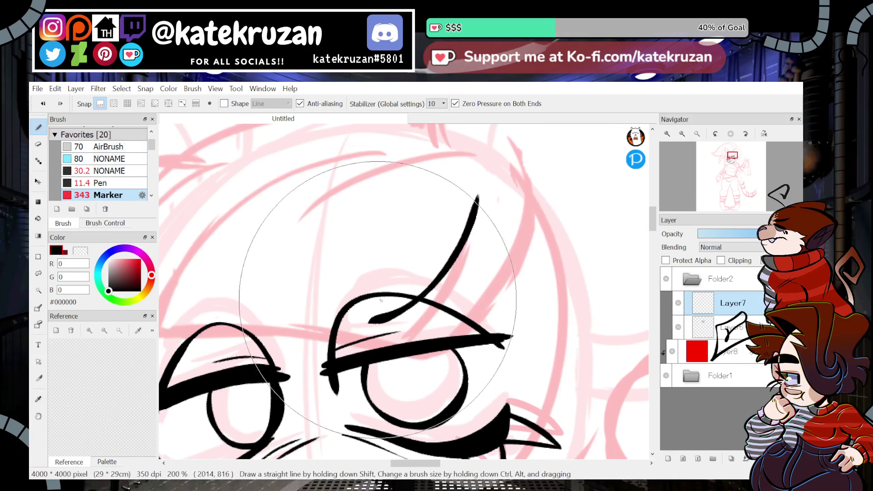
key(ctrl+z)
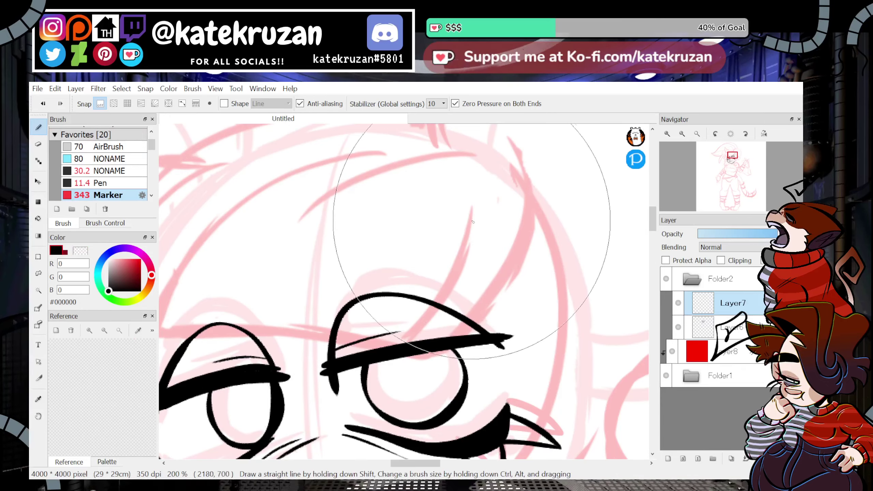
Ink a curved bangs strand on Layer7 with an inner and an outer line sweeping down to a tip across the right eye.
drag(477, 202, 388, 347)
mouse_move(454, 337)
mouse_down()
mouse_move(485, 313)
mouse_move(514, 148)
mouse_move(527, 231)
mouse_up()
key(ctrl+z)
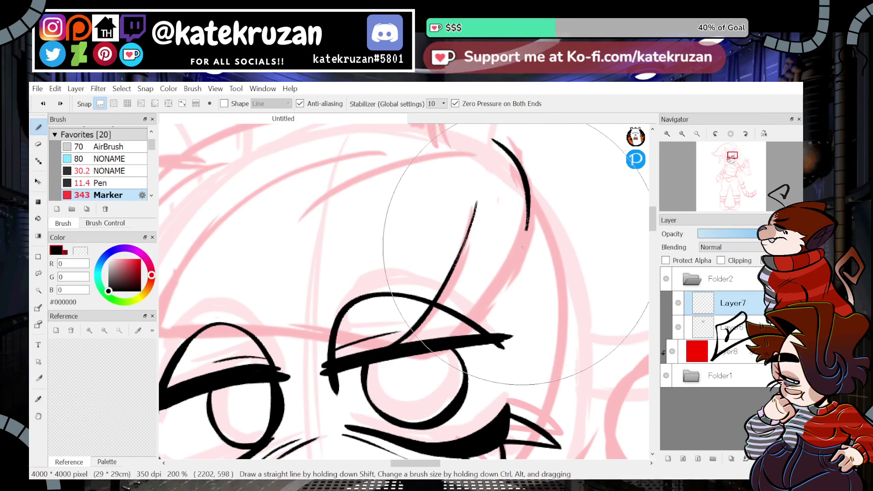
key(ctrl+z)
drag(475, 136, 478, 324)
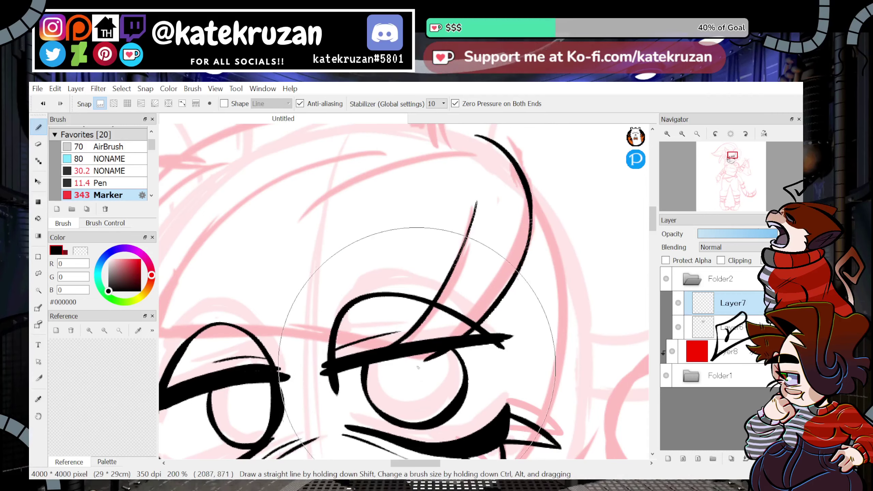
mouse_move(390, 352)
mouse_down()
mouse_move(350, 386)
mouse_move(401, 374)
mouse_move(490, 331)
mouse_move(350, 386)
mouse_move(452, 350)
mouse_up()
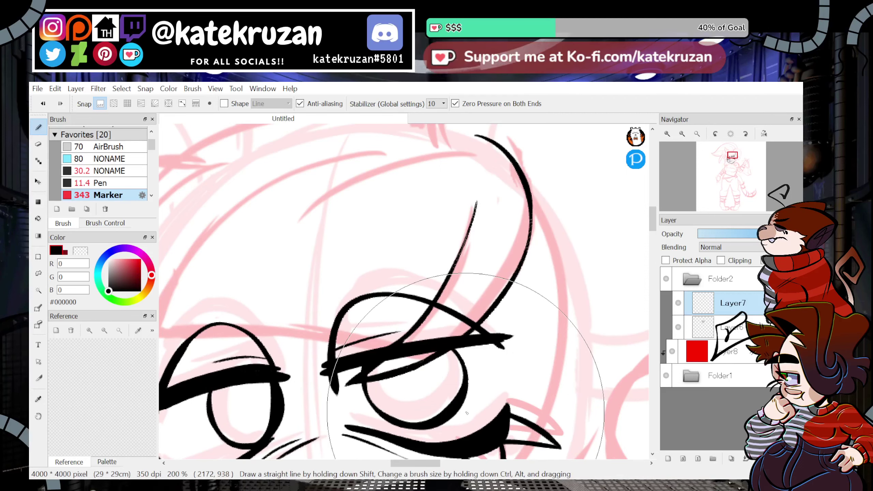
Check the bangs strand against the whole figure and up close over the right eye.
click(680, 134)
click(681, 134)
click(681, 134)
click(680, 134)
click(680, 134)
click(668, 134)
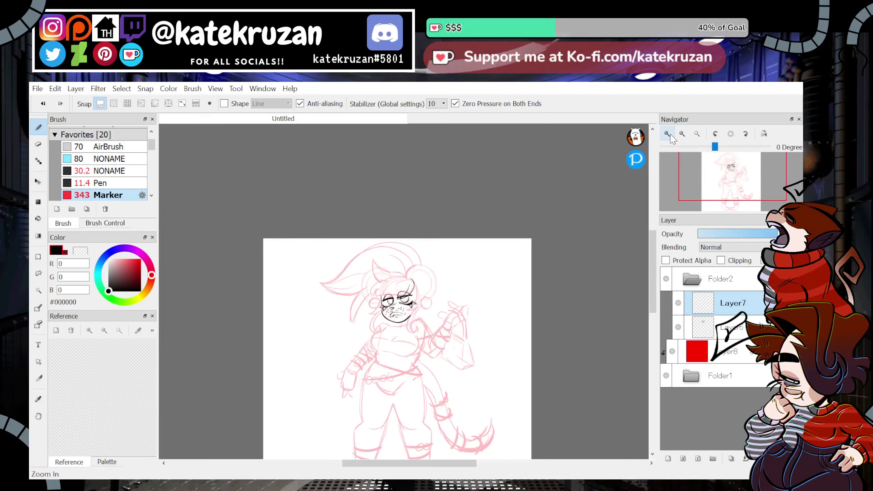
click(668, 134)
click(668, 134)
click(667, 134)
click(667, 134)
click(667, 134)
click(667, 134)
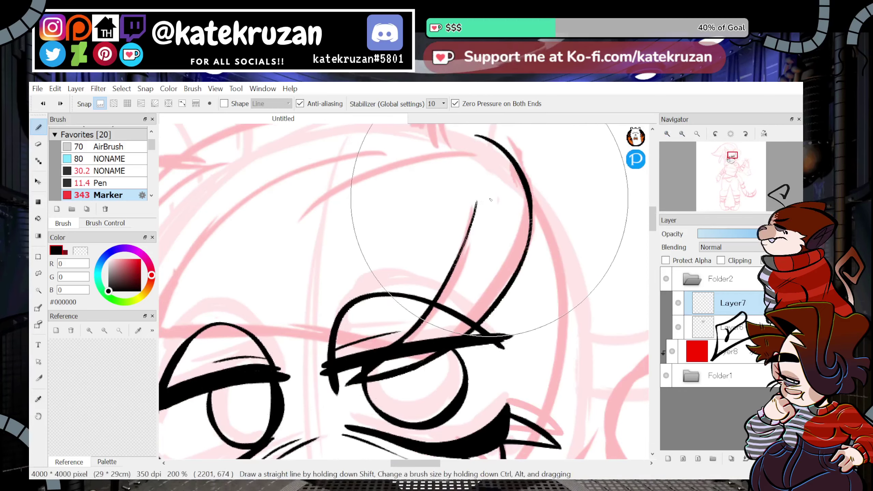
Ink the inner edge of the bangs strand from its peak down across the right brow, and check it at full-figure scale.
drag(477, 204, 418, 275)
drag(725, 164, 730, 162)
key(ctrl+z)
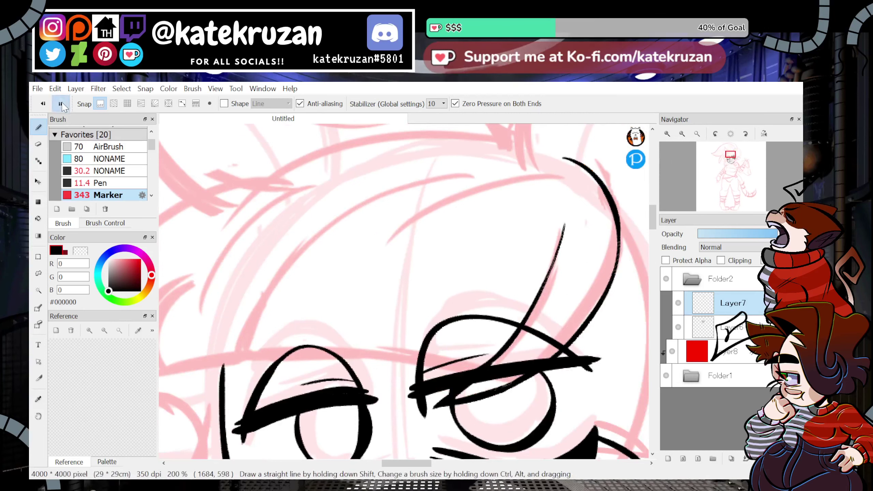
drag(565, 226, 416, 354)
key(ctrl+z)
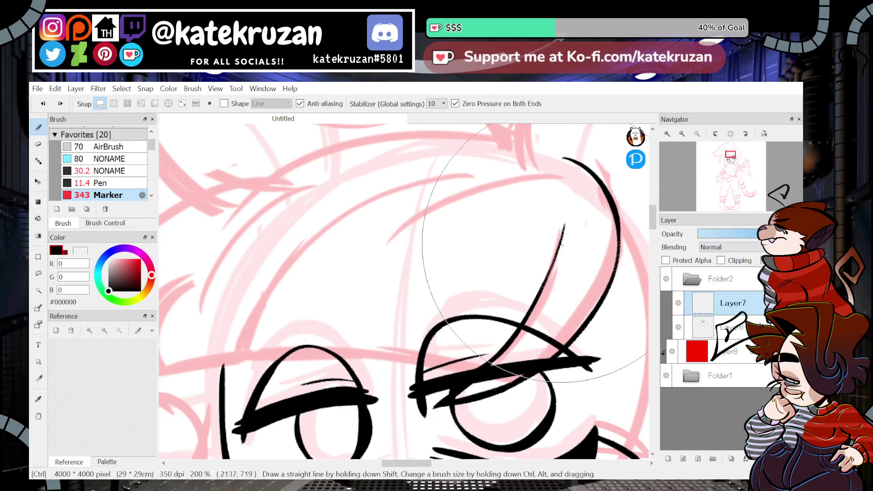
mouse_move(565, 224)
mouse_down()
mouse_move(513, 293)
mouse_move(425, 361)
mouse_up()
click(687, 137)
click(687, 136)
click(688, 136)
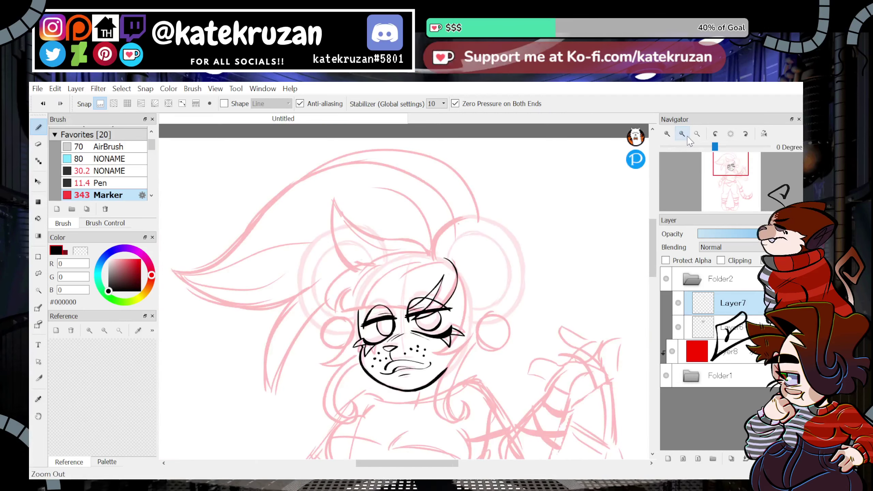
click(676, 137)
click(675, 136)
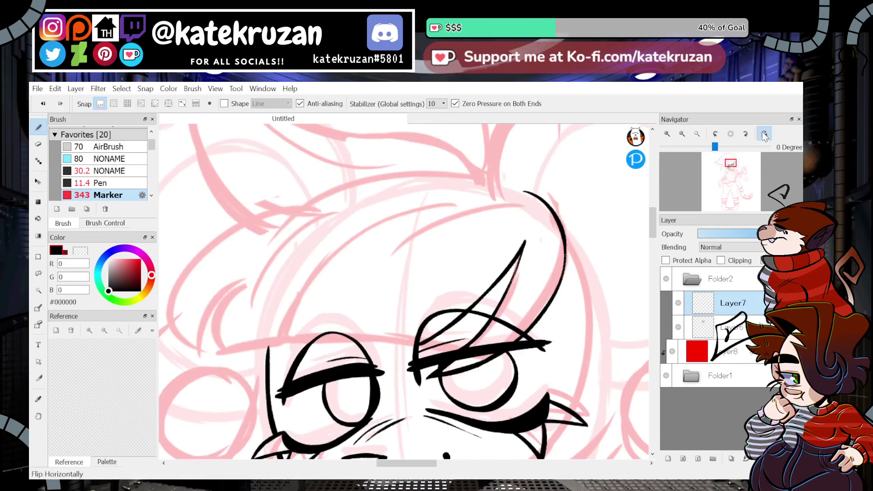
Ink the straight lower edge of the bangs across both eyes in a mirrored view, and restore the normal orientation.
click(764, 135)
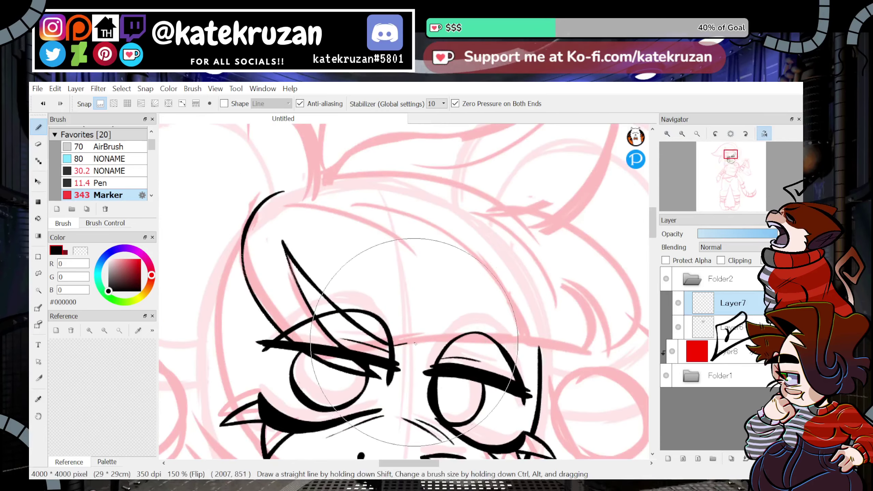
drag(589, 354, 422, 343)
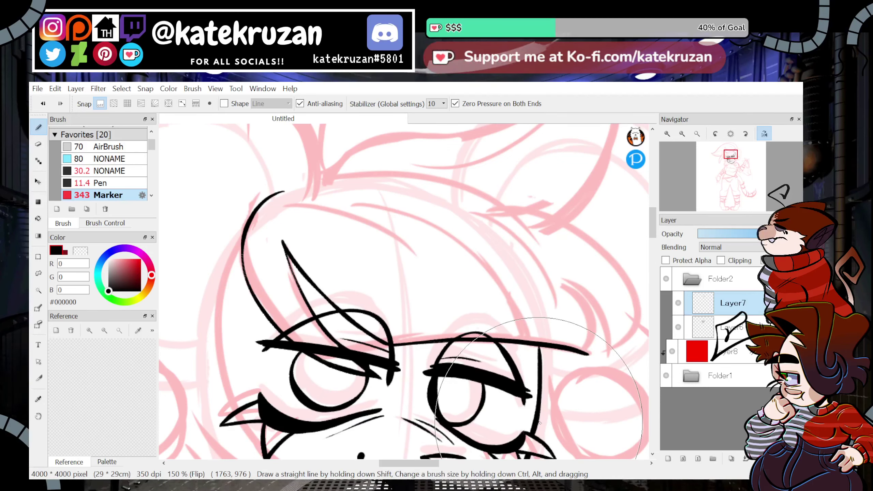
key(h)
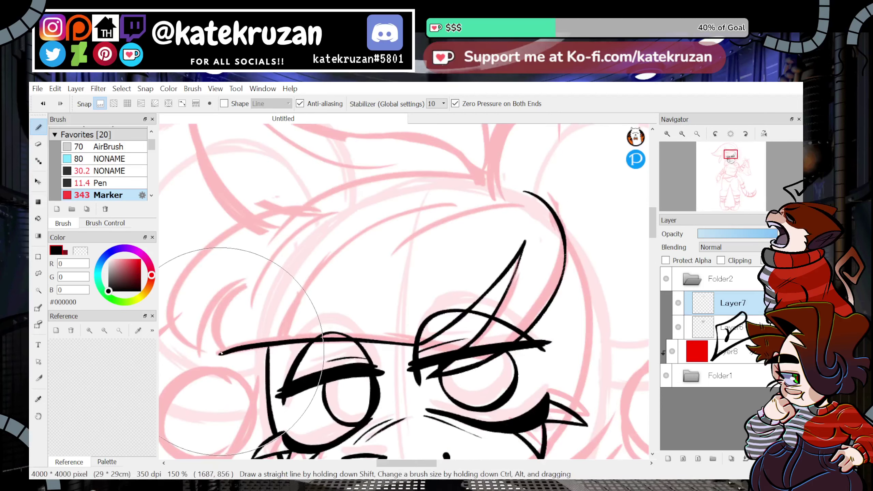
Ink the bangs' thick left contour up from the lower corner and the top contour sweeping down from the hair parting.
mouse_move(229, 353)
mouse_down()
mouse_move(363, 186)
mouse_move(342, 180)
mouse_up()
key(ctrl+z)
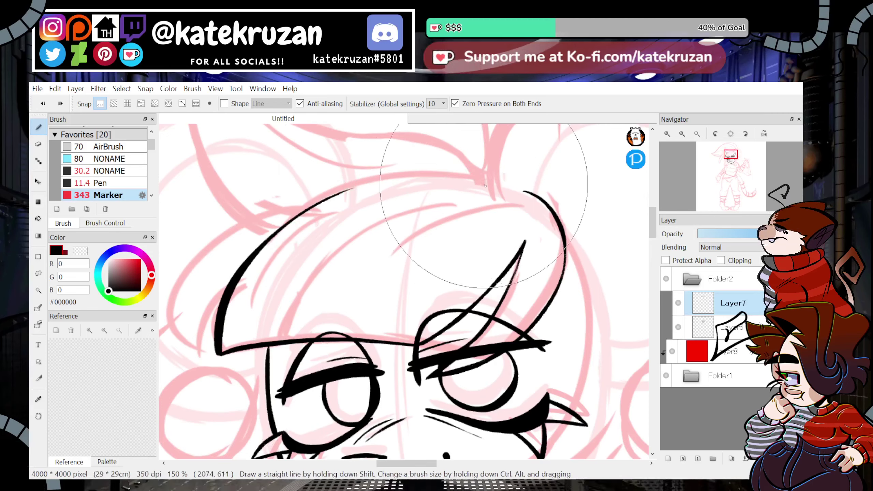
mouse_move(481, 183)
mouse_down()
mouse_move(390, 164)
mouse_move(293, 210)
mouse_move(433, 180)
mouse_move(306, 215)
mouse_up()
key(ctrl+z)
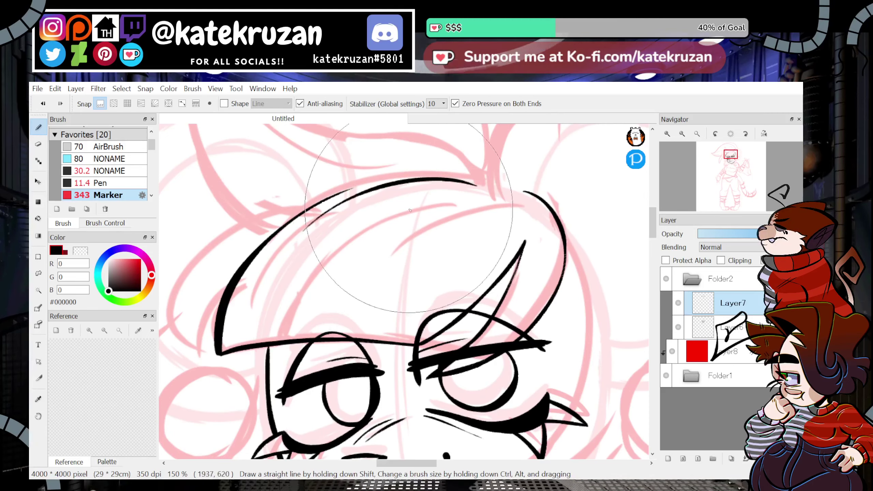
key(ctrl+z)
drag(487, 182, 296, 261)
mouse_move(381, 201)
mouse_down()
mouse_move(332, 236)
mouse_move(287, 334)
mouse_move(417, 219)
mouse_up()
key(ctrl+z)
key(ctrl+z)
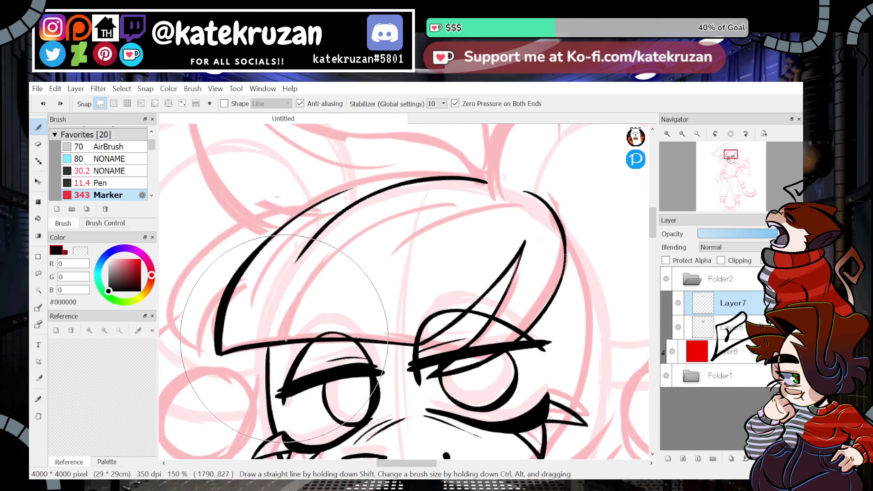
Ink curved strand lines inside the bangs, from the lower edge and left contour up toward the parting.
drag(284, 337, 385, 202)
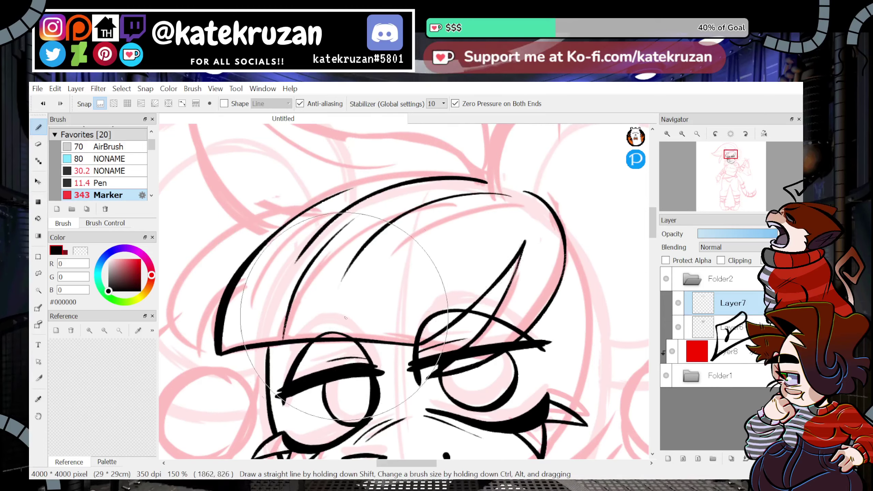
drag(523, 194, 384, 279)
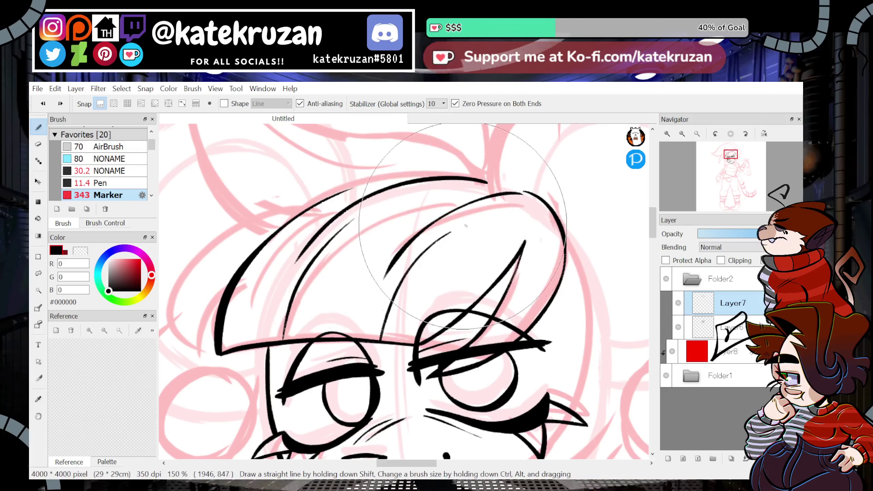
drag(731, 164, 729, 158)
key(ctrl+z)
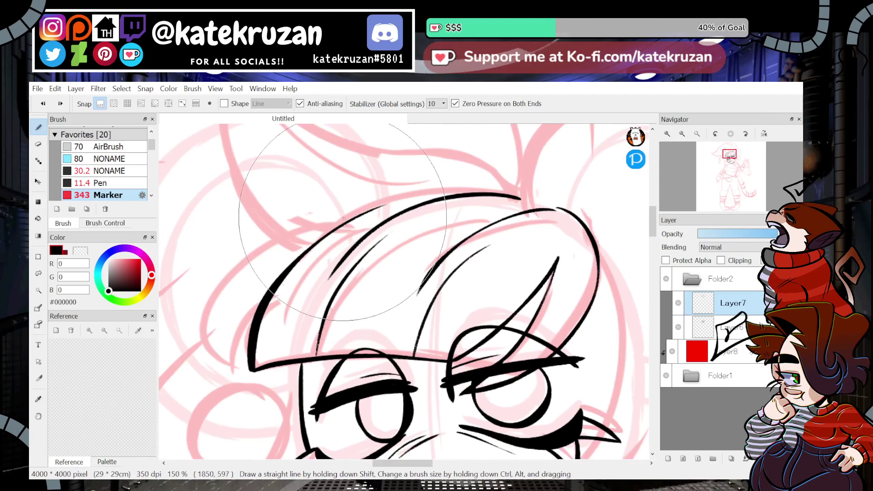
drag(306, 253, 281, 319)
key(ctrl+z)
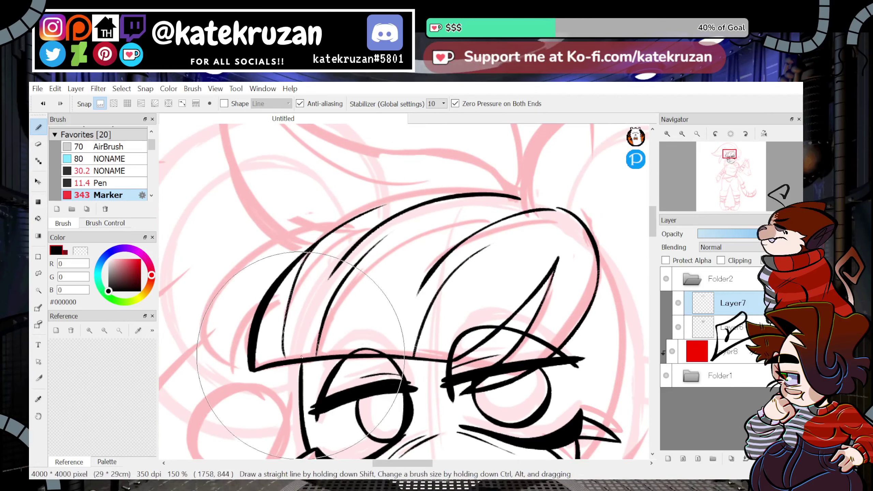
Ink the outline of the pointed hair tuft above the bangs, from the parting to the tip and down its left side.
drag(732, 159, 728, 151)
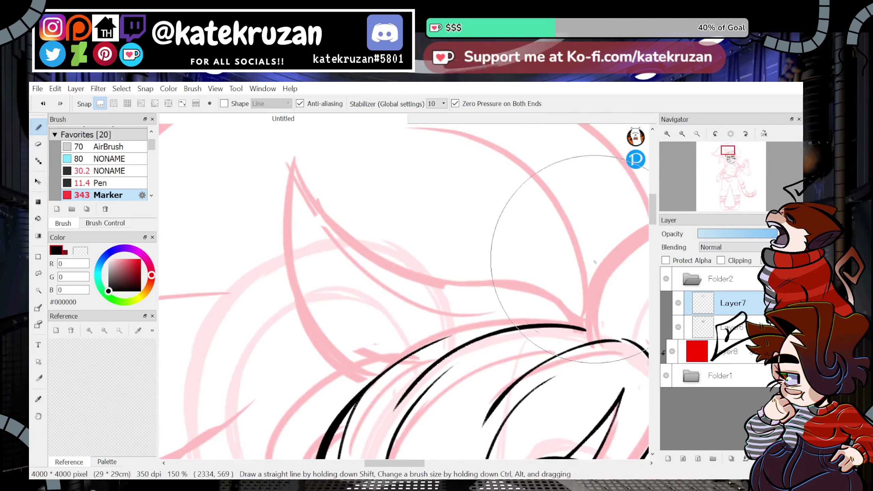
mouse_move(582, 324)
mouse_down()
mouse_move(319, 193)
mouse_move(292, 146)
mouse_move(321, 358)
mouse_move(358, 382)
mouse_up()
key(ctrl+z)
drag(293, 149, 341, 372)
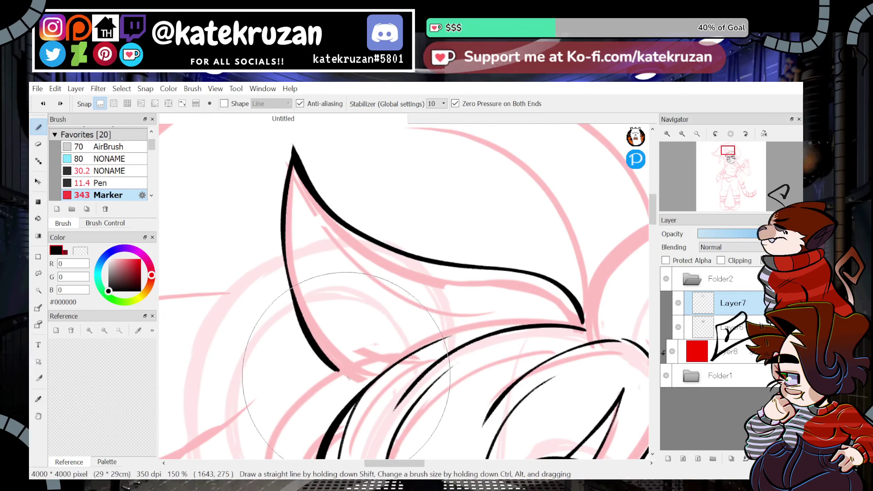
key(ctrl+z)
mouse_move(292, 148)
mouse_down()
mouse_move(331, 344)
mouse_move(364, 378)
mouse_up()
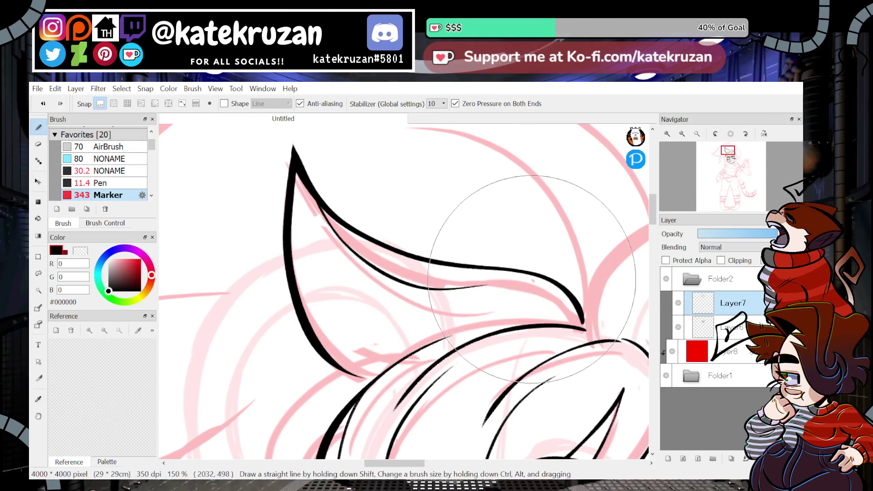
Add thin inner contour lines along the upper edge and lower part of the pointed hair tuft.
drag(558, 324, 309, 178)
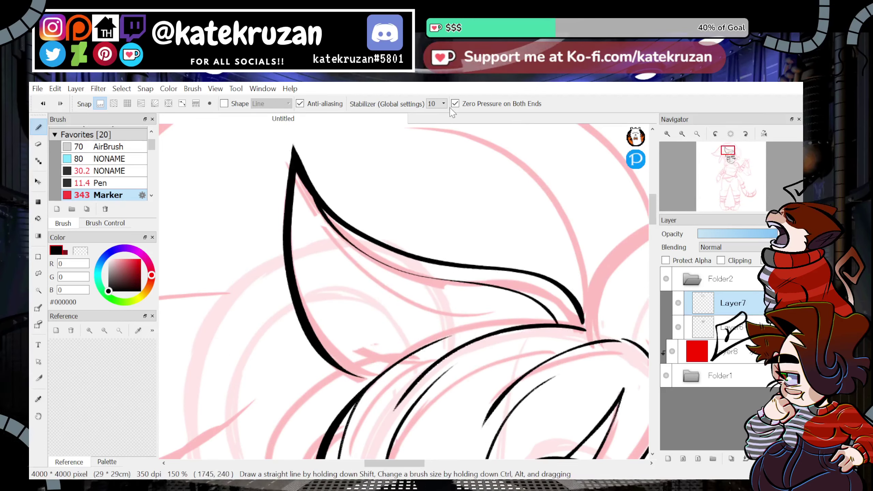
drag(291, 217, 365, 346)
key(ctrl+z)
mouse_move(303, 285)
mouse_down()
mouse_move(322, 322)
mouse_move(490, 323)
mouse_up()
Ink the rounded side lock between the tuft's base and the bangs' left corner, with strand lines inside it.
mouse_move(722, 160)
drag(722, 159, 725, 152)
mouse_move(444, 205)
mouse_down()
mouse_move(376, 267)
mouse_move(434, 289)
mouse_move(401, 319)
mouse_move(471, 237)
mouse_move(399, 335)
mouse_up()
key(ctrl+z)
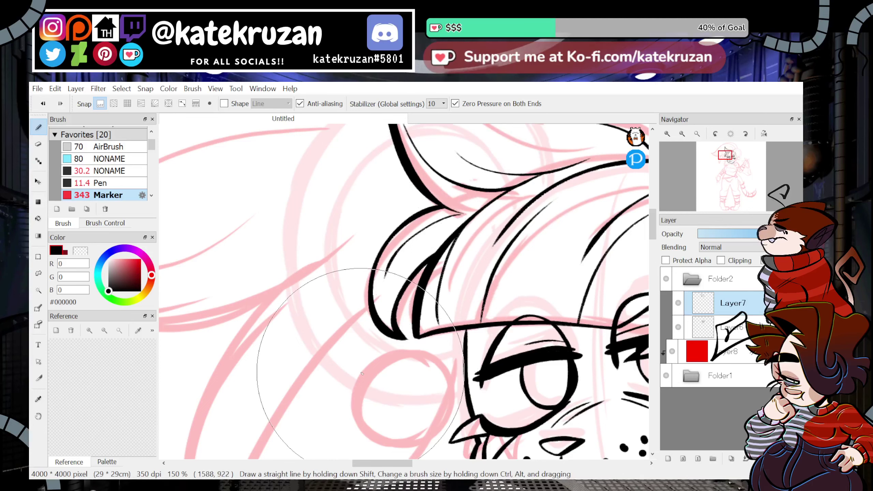
Check the inked bangs, tuft and side lock against the whole figure and up close.
click(683, 134)
click(682, 134)
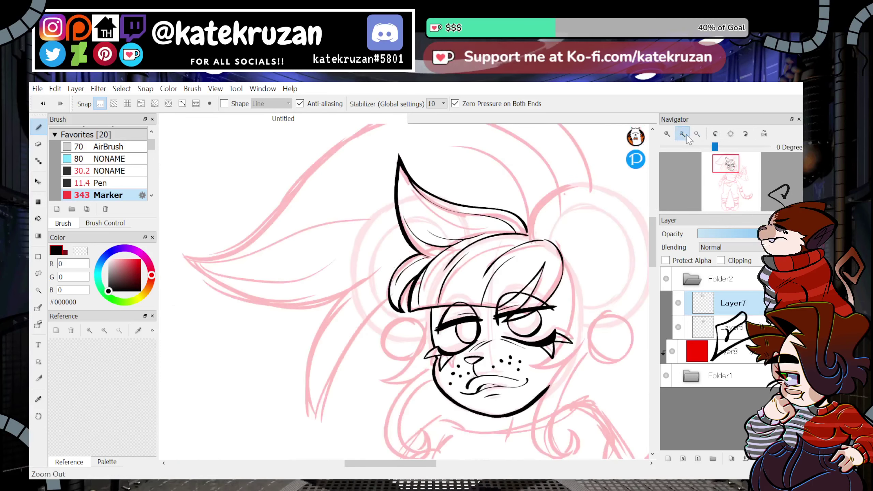
click(682, 133)
click(683, 133)
click(682, 134)
click(682, 133)
click(668, 135)
click(668, 134)
click(667, 135)
click(668, 134)
click(668, 134)
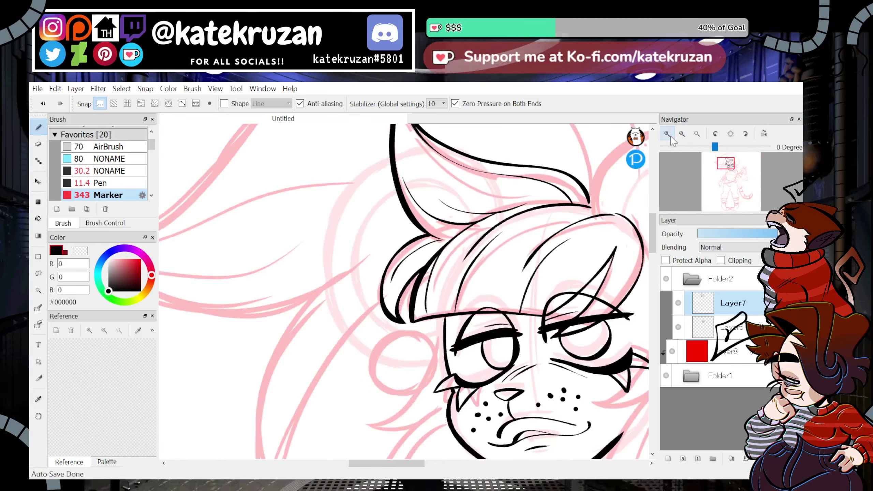
click(667, 135)
Ink the inner contour of the right side hair from the bangs down past the eye, curving in toward the cheek.
drag(748, 180, 734, 159)
drag(652, 235, 652, 232)
drag(454, 145, 442, 327)
key(ctrl+z)
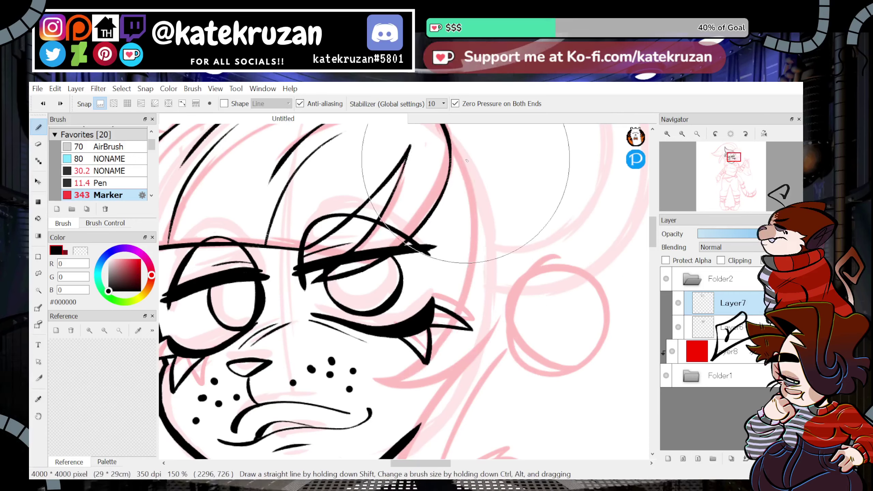
mouse_move(450, 138)
mouse_down()
mouse_move(462, 302)
mouse_move(399, 371)
mouse_move(383, 377)
mouse_up()
key(ctrl+z)
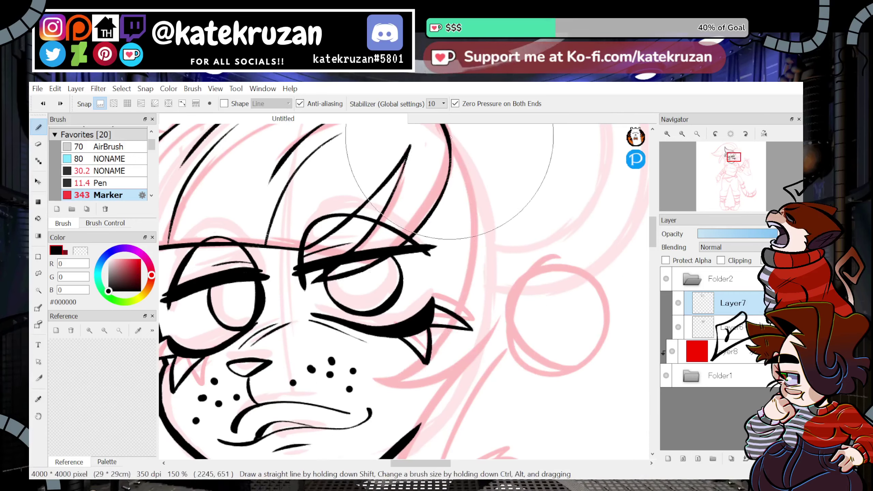
drag(450, 141, 383, 378)
Ink the pointed hair tip on the right cheek and extend its outer contour upward beside the face.
drag(734, 165, 732, 167)
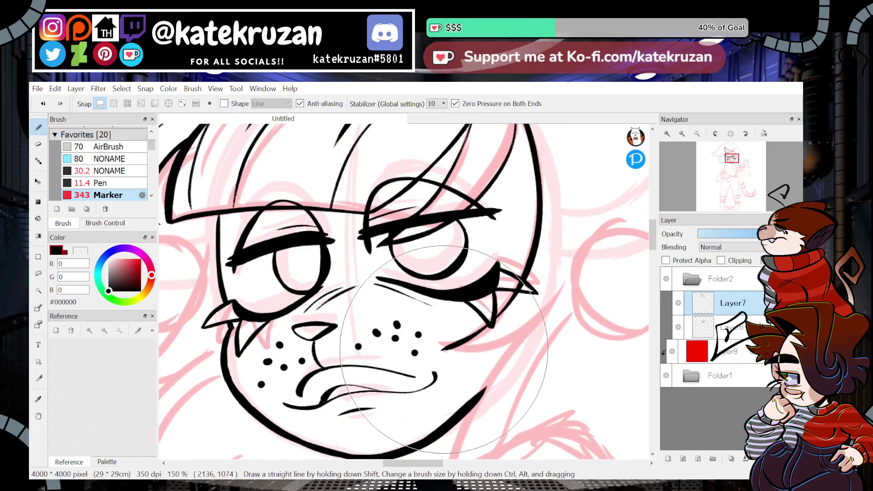
drag(447, 348, 538, 322)
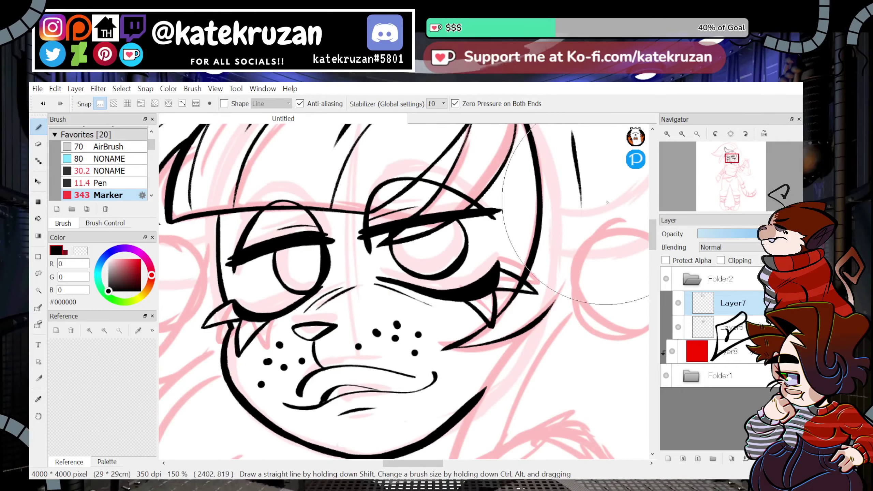
drag(491, 343, 579, 196)
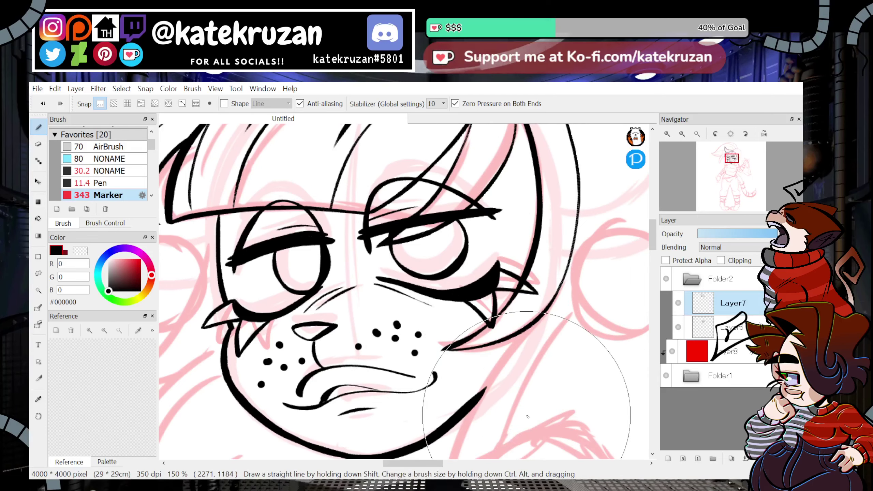
In a mirrored view, ink the top contour of the side hair from the parting out to a flicked tip.
drag(732, 158, 733, 162)
click(763, 133)
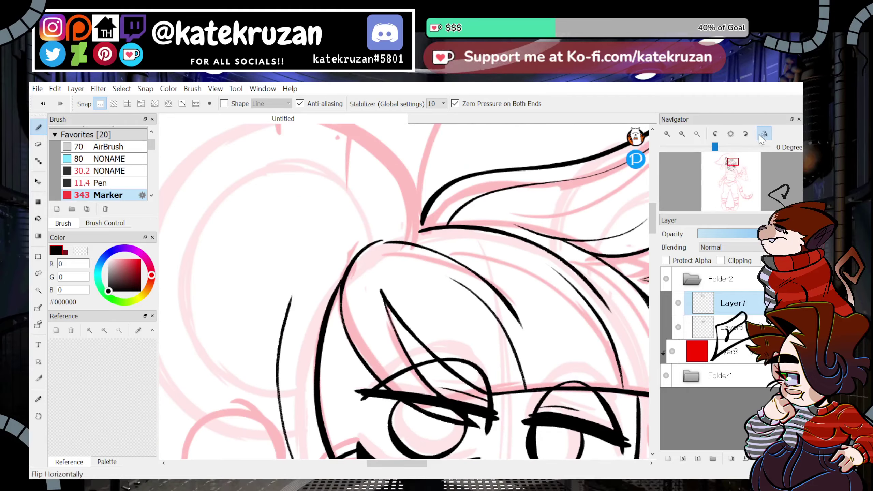
key(ctrl+z)
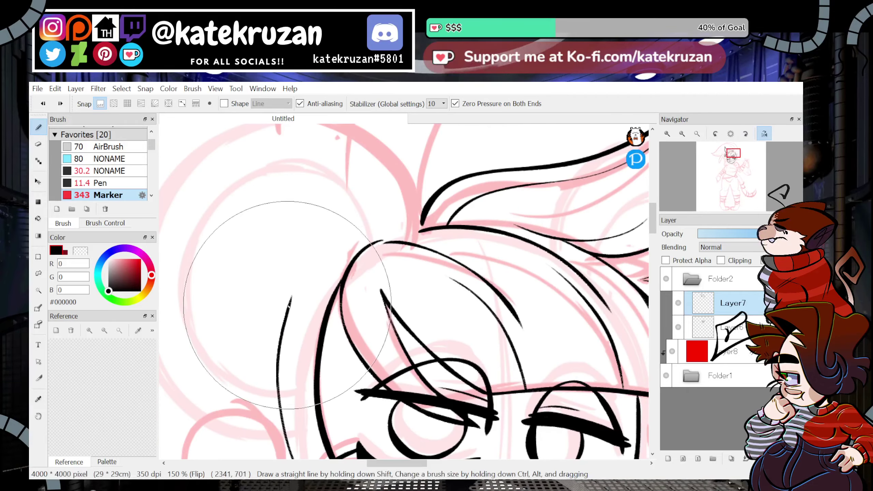
mouse_move(289, 304)
mouse_down()
mouse_move(318, 242)
mouse_move(395, 210)
mouse_up()
key(ctrl+z)
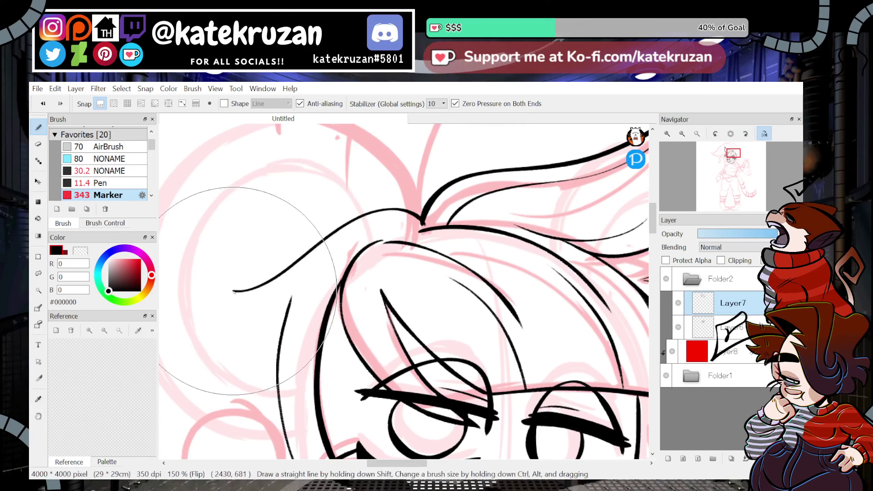
Check the flicked side hair against the whole figure in the mirrored view and up close.
click(683, 134)
click(682, 134)
click(682, 134)
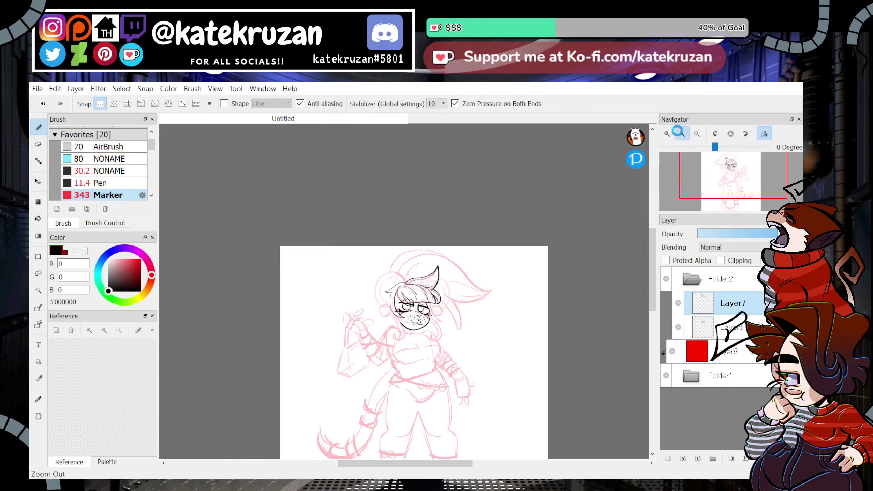
click(682, 134)
click(668, 134)
click(669, 134)
click(668, 134)
click(668, 134)
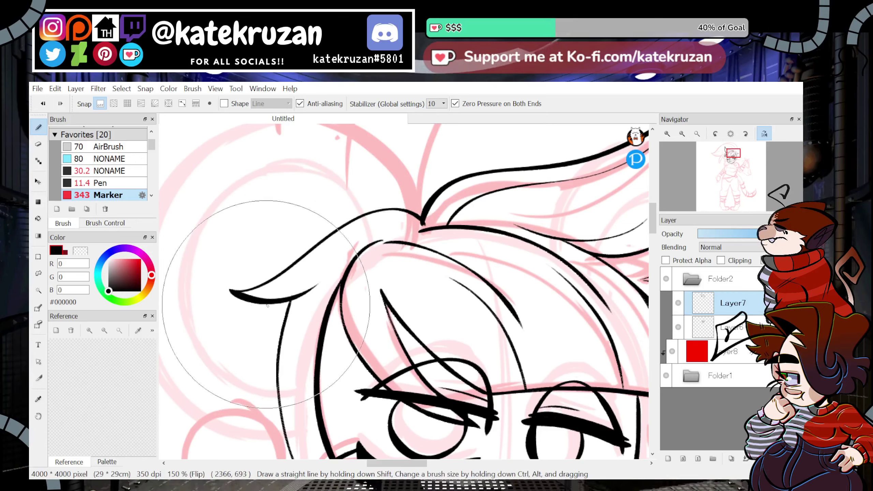
Thicken the hair flick's top contour near the parting, and add thin strand lines beneath it in normal orientation.
mouse_move(418, 223)
mouse_down()
mouse_move(345, 220)
mouse_move(328, 236)
mouse_up()
key(x)
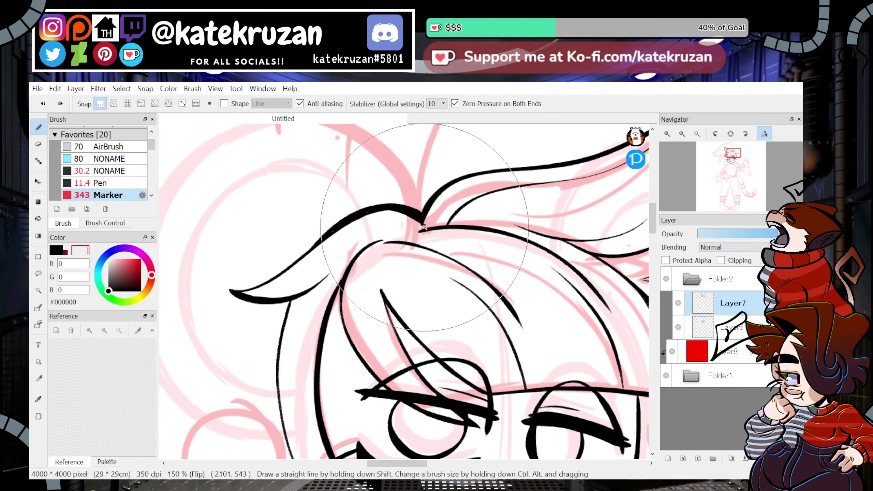
key(x)
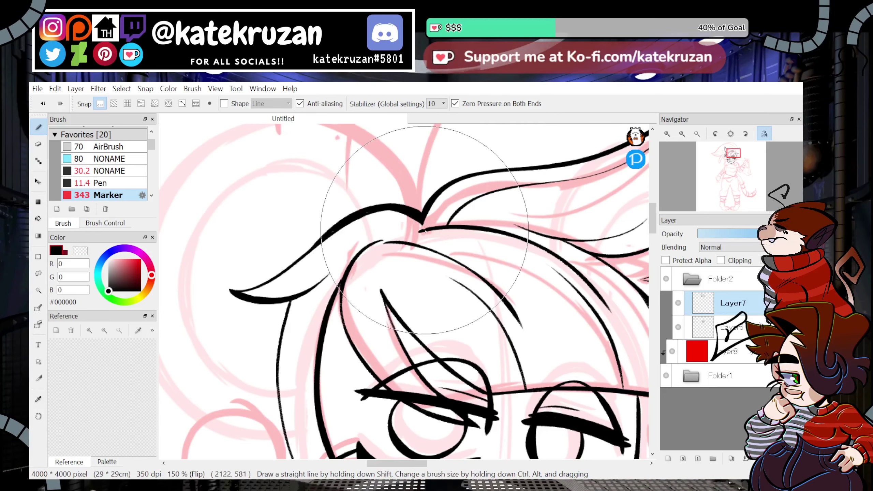
click(763, 134)
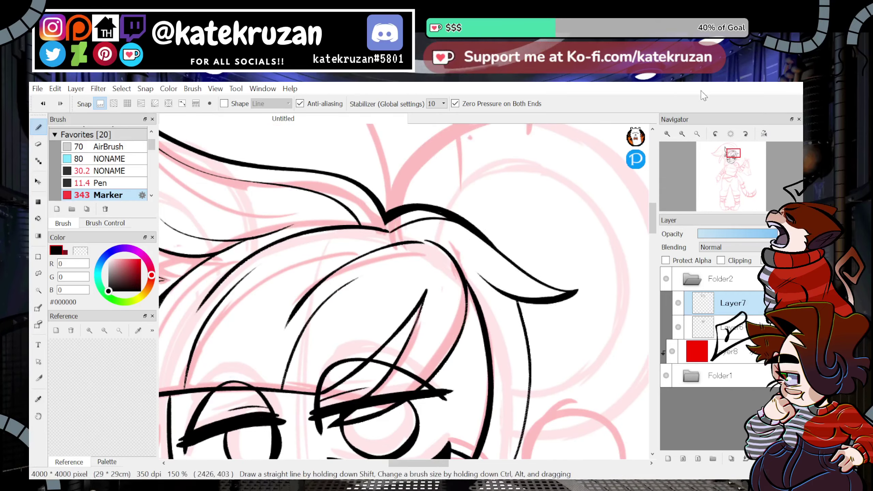
drag(727, 160, 734, 155)
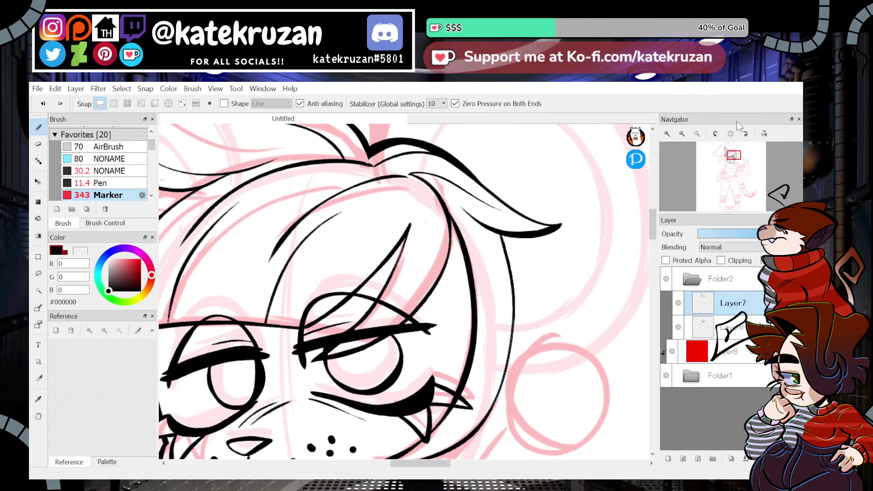
Add a thin strand line inside the right side hair, running parallel to its outer contour from beneath the flick.
drag(484, 229, 490, 391)
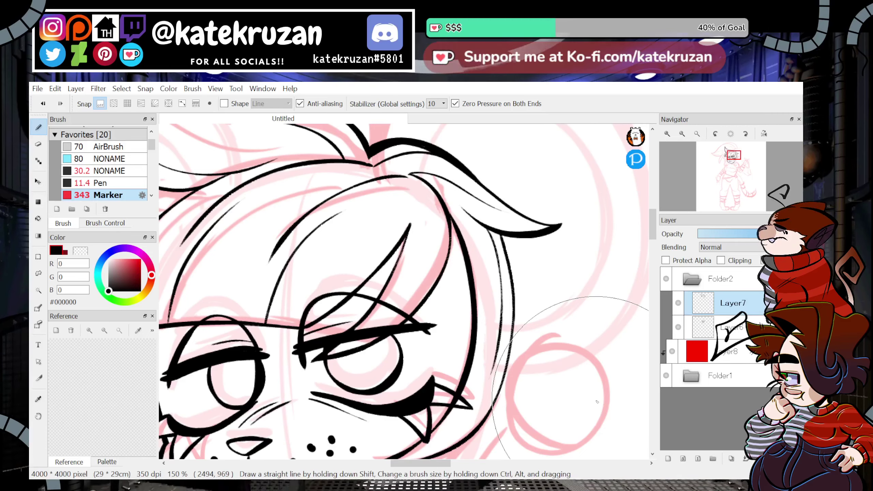
drag(733, 174, 734, 169)
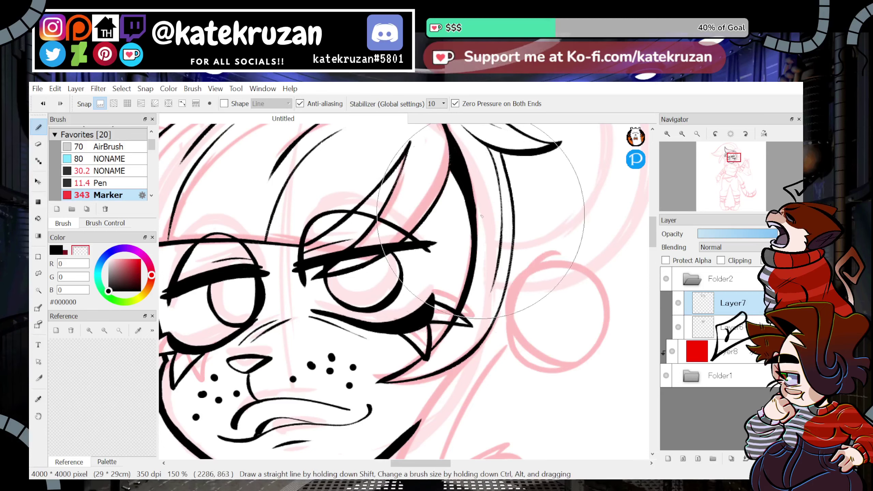
key(z)
click(682, 133)
click(681, 134)
drag(571, 196, 526, 270)
key(ctrl+z)
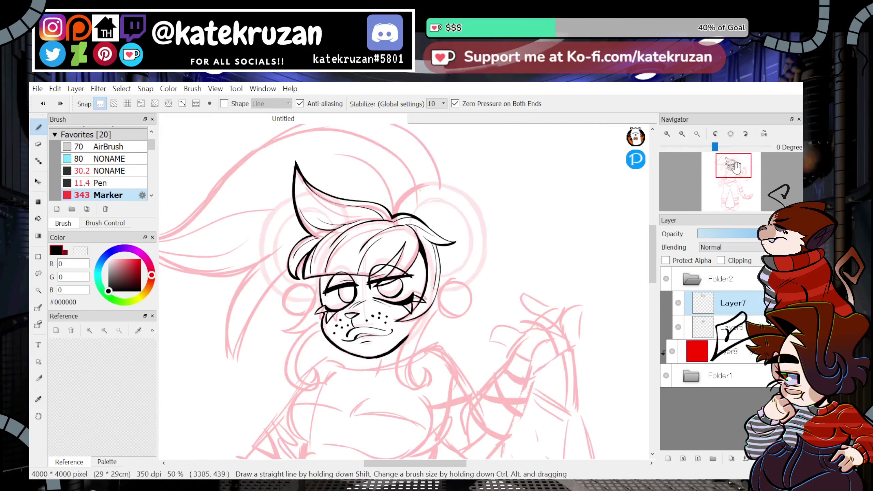
Add a new layer and ink the outer contour of the right side lock, sweeping past the jaw into a curl.
drag(735, 167, 732, 171)
click(667, 134)
click(667, 134)
click(667, 133)
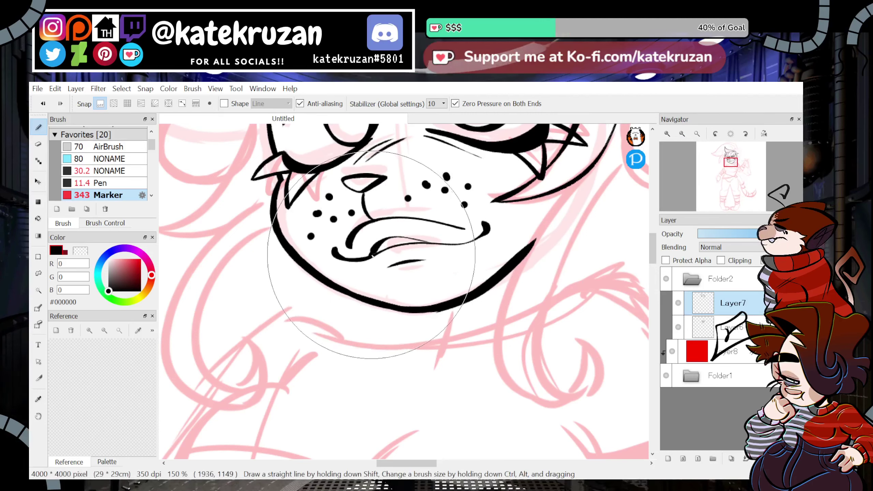
scroll(377, 250, down, 3)
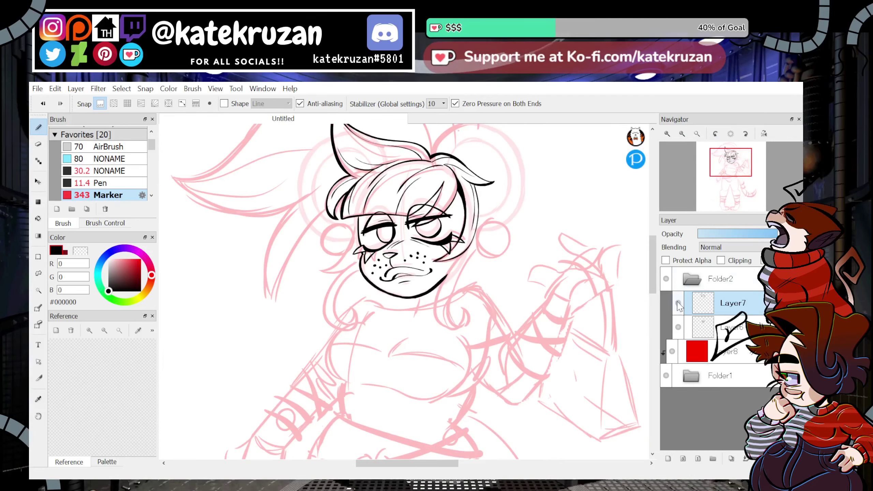
click(668, 459)
drag(731, 170, 732, 168)
click(667, 134)
click(667, 133)
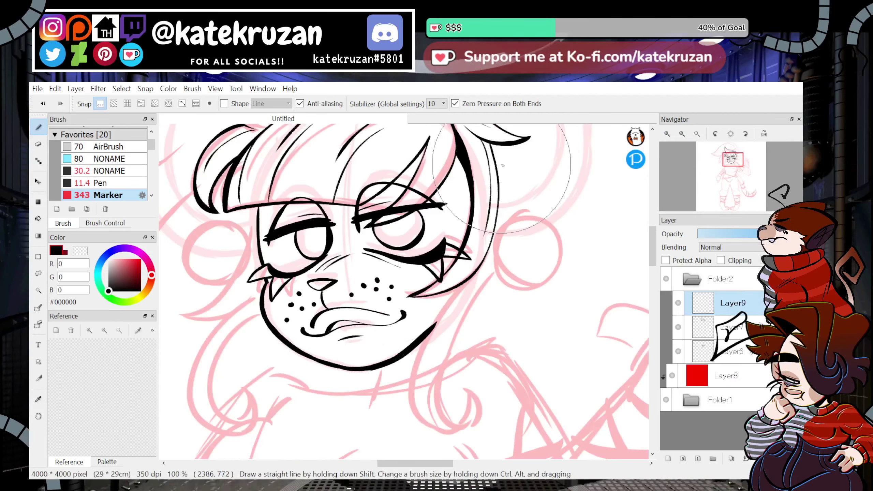
mouse_move(498, 147)
mouse_down()
mouse_move(513, 175)
mouse_move(530, 426)
mouse_up()
key(ctrl+z)
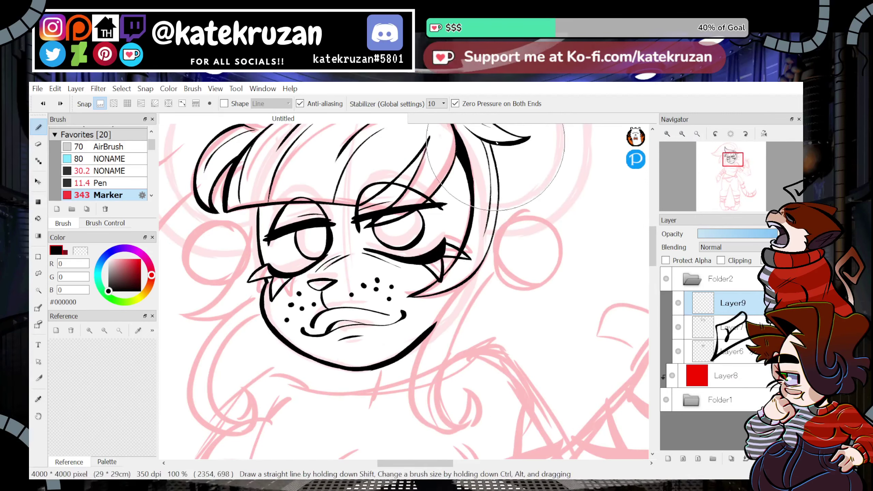
mouse_move(497, 145)
mouse_down()
mouse_move(507, 243)
mouse_move(485, 404)
mouse_up()
Ink the second contour of the right lock from the cheek down around the underside to the curl's tip.
drag(733, 164, 734, 169)
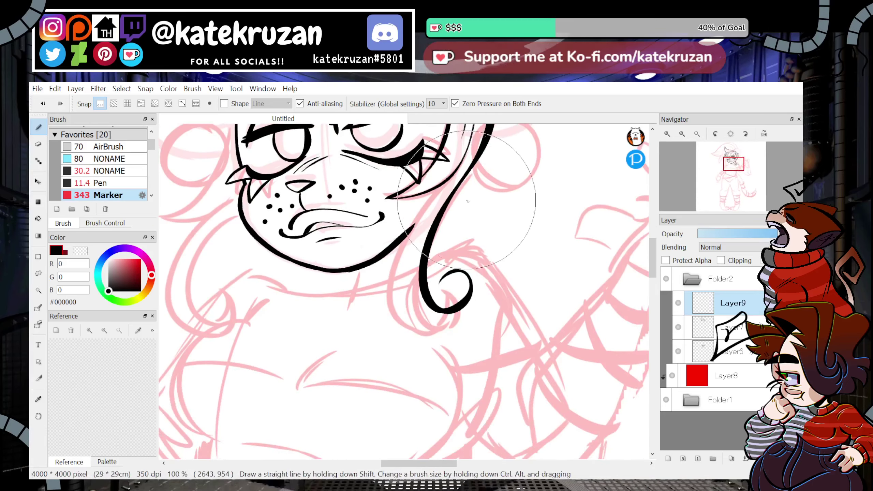
drag(438, 188, 459, 277)
key(ctrl+z)
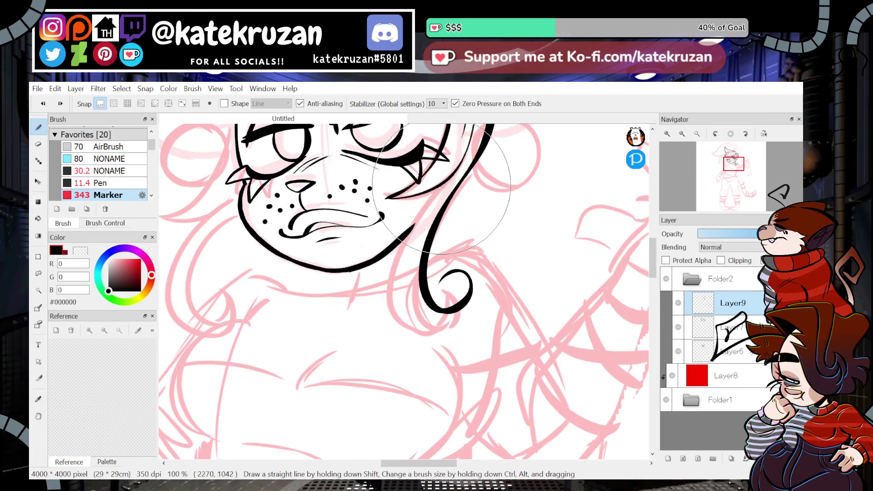
drag(438, 187, 458, 273)
Erase the line ends overlapping the right lock on Layer7 and Layer6, and add a thin strand inside the lock on Layer9.
click(714, 327)
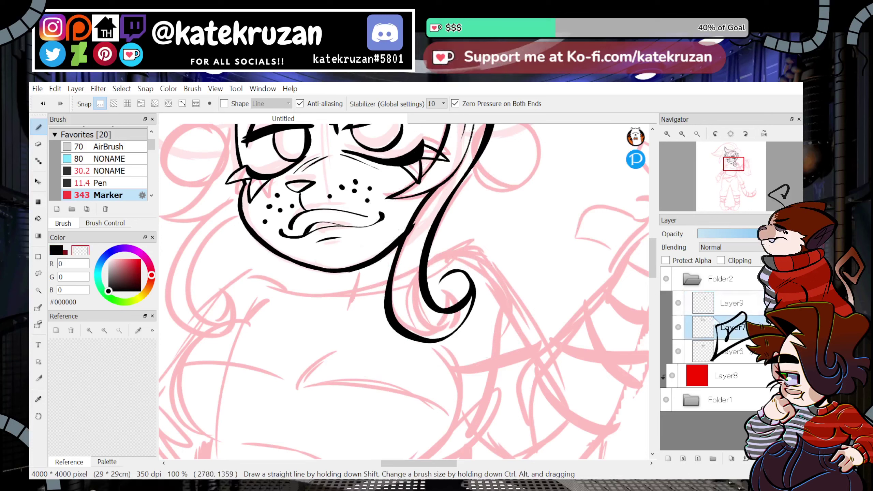
click(713, 351)
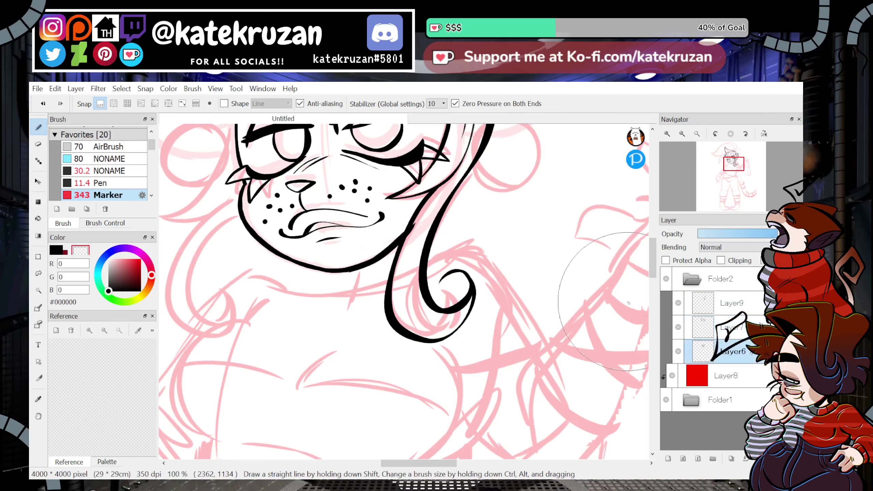
click(719, 329)
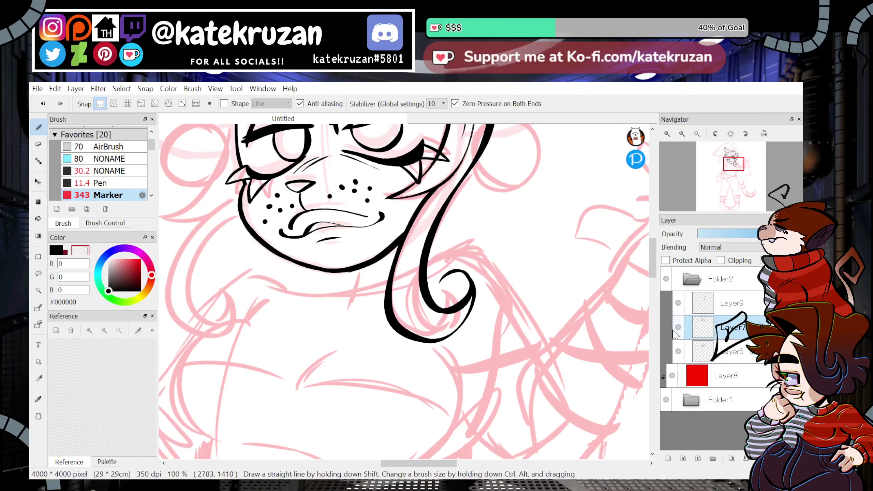
click(722, 306)
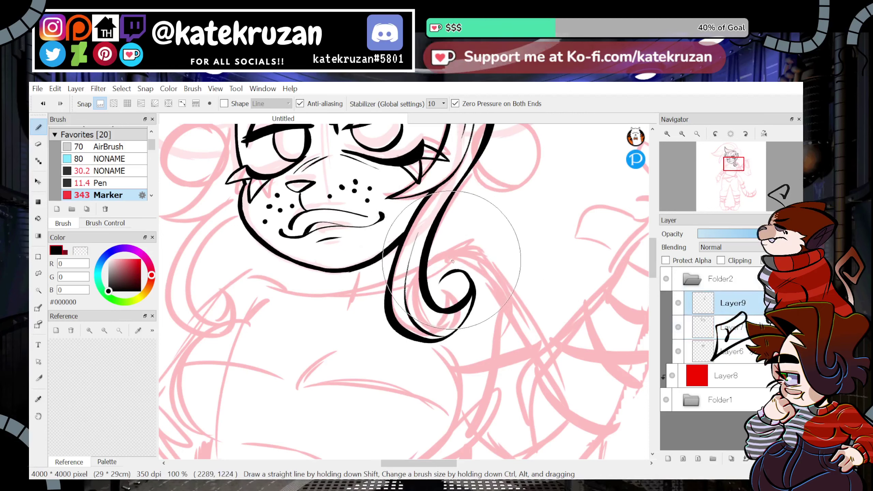
Ink the short upturned lock beside the left cheek with an inner curve and a thicker outer contour.
drag(734, 171, 727, 164)
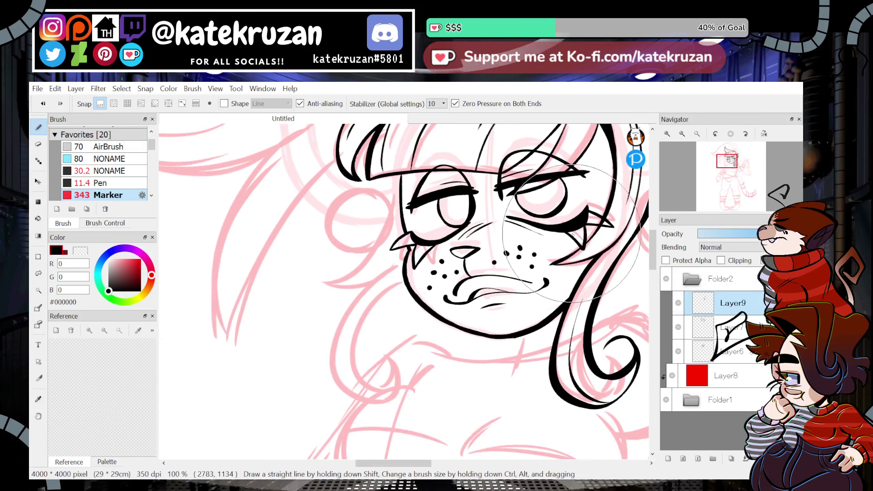
drag(396, 176, 379, 238)
key(ctrl+z)
mouse_move(396, 176)
mouse_down()
mouse_move(369, 248)
mouse_move(381, 203)
mouse_up()
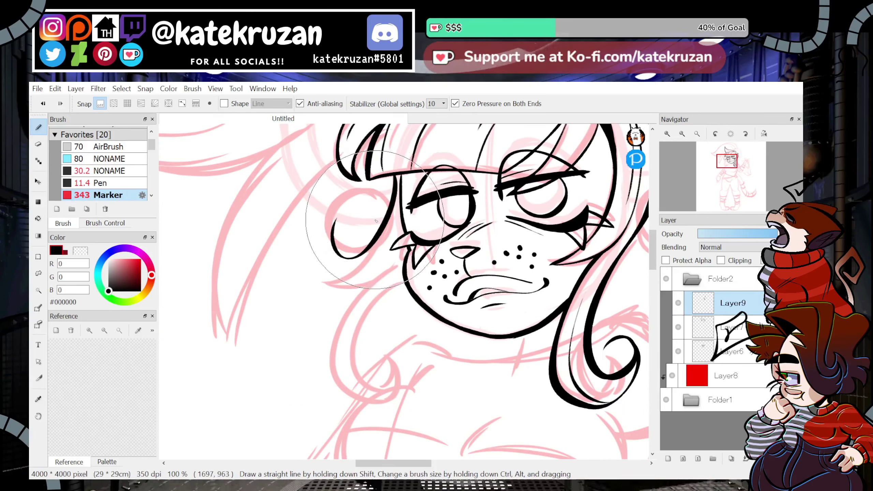
drag(338, 220, 396, 248)
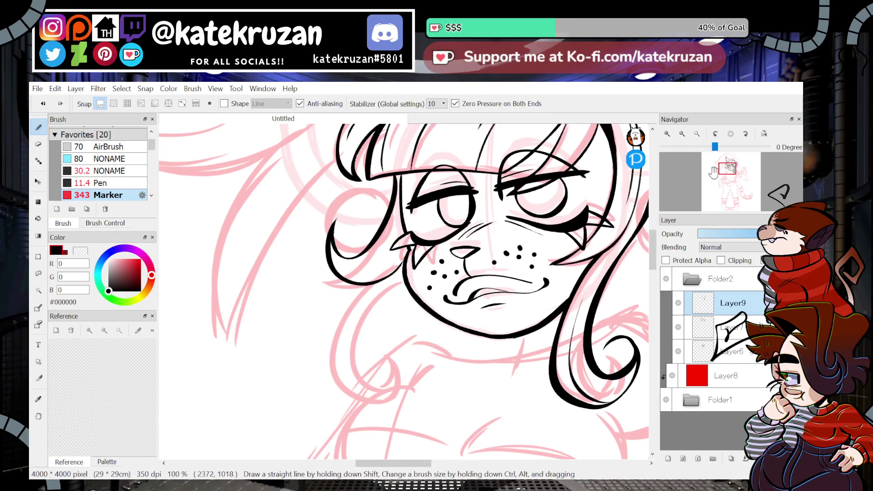
Ink the longer left lock curling below the jaw, and close its inner spiral with two curved lines meeting at a point.
mouse_move(727, 161)
mouse_down()
mouse_move(735, 158)
mouse_move(725, 163)
mouse_up()
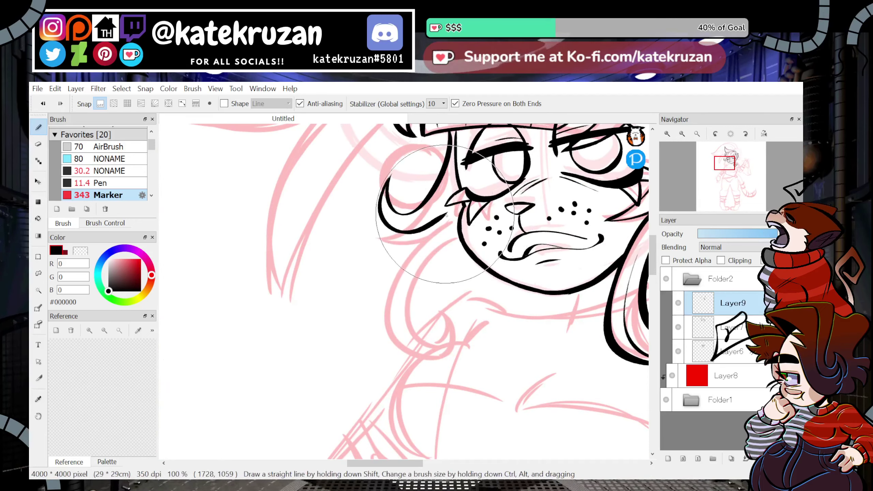
mouse_move(725, 172)
mouse_down()
mouse_move(735, 171)
mouse_move(726, 172)
mouse_up()
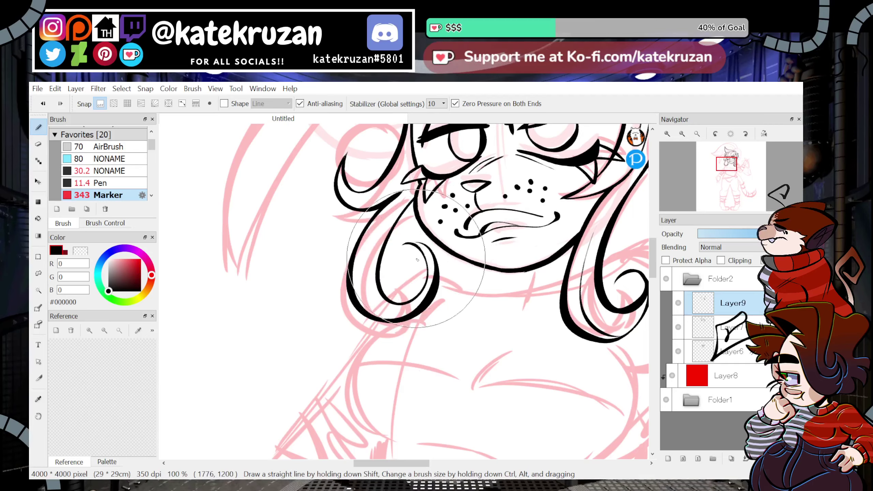
mouse_move(381, 284)
mouse_down()
mouse_move(386, 292)
mouse_move(397, 246)
mouse_up()
click(667, 134)
click(666, 134)
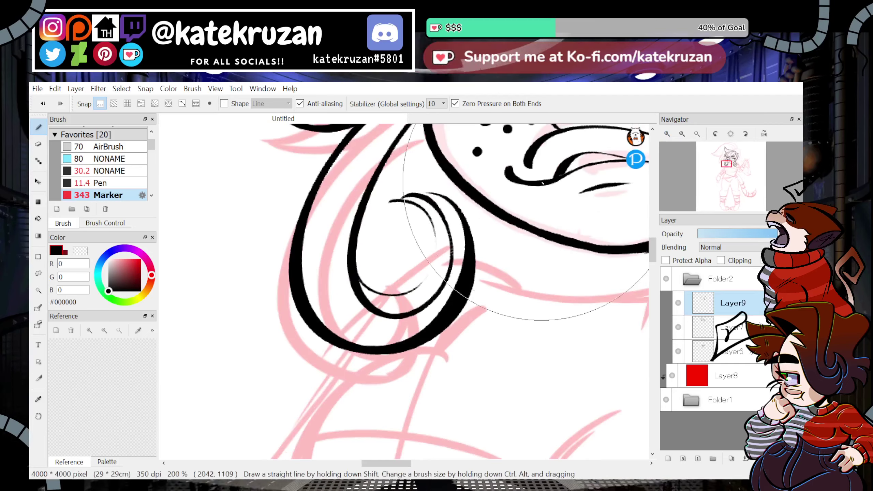
key(ctrl+z)
drag(359, 275, 409, 237)
key(ctrl+z)
mouse_move(358, 277)
mouse_down()
mouse_move(406, 227)
mouse_move(385, 235)
mouse_up()
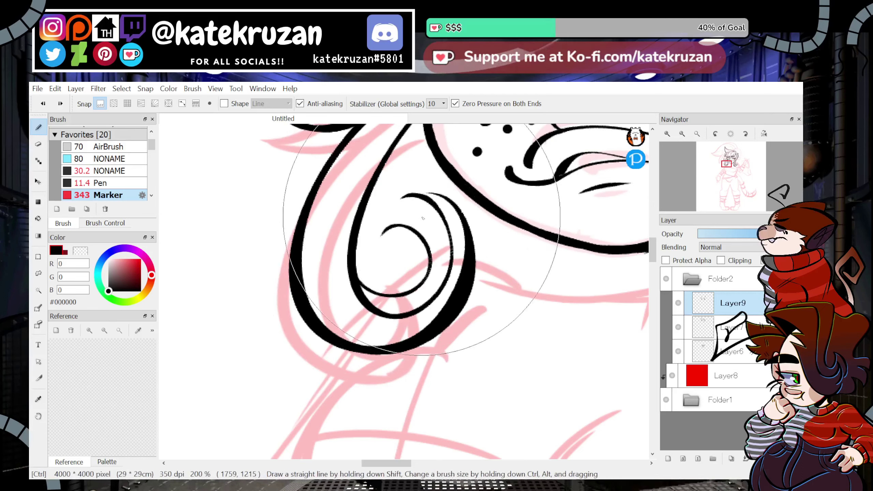
mouse_move(417, 195)
mouse_down()
mouse_move(395, 212)
mouse_move(397, 204)
mouse_move(385, 232)
mouse_up()
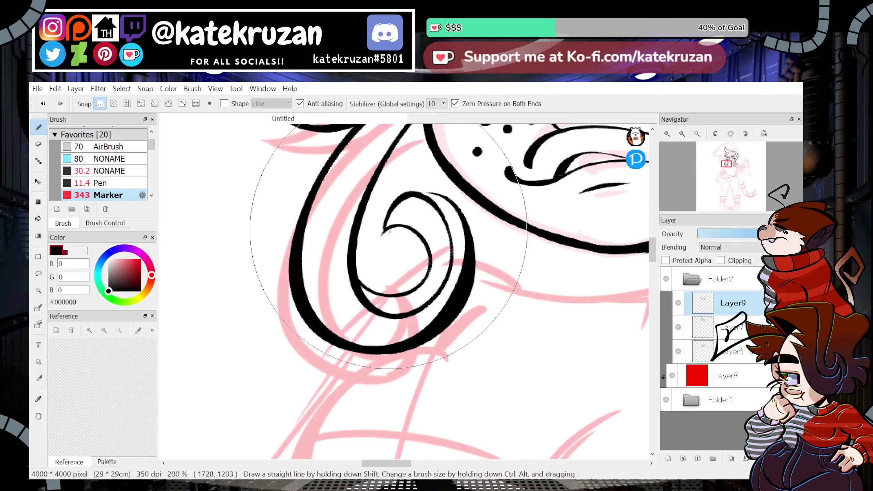
Compare the left curl's shape with the right lock and the whole head, both zoomed out and up close.
click(682, 134)
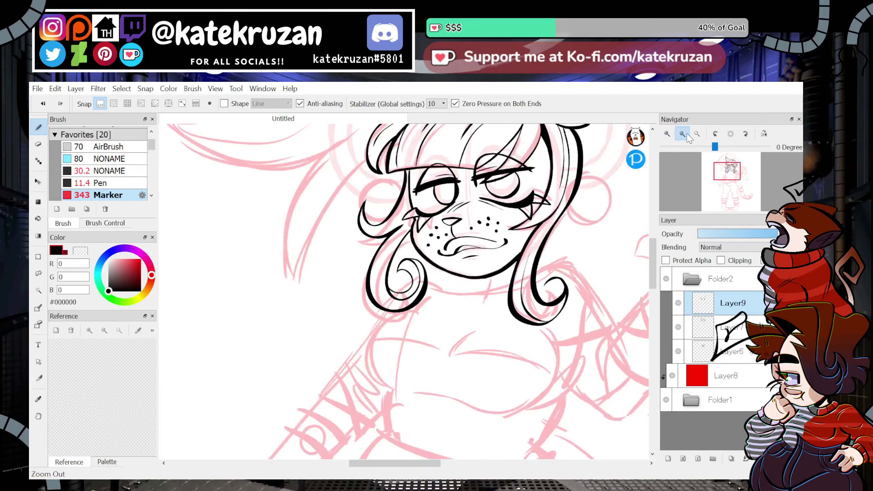
click(687, 133)
click(687, 134)
click(667, 134)
click(668, 134)
click(667, 134)
click(683, 134)
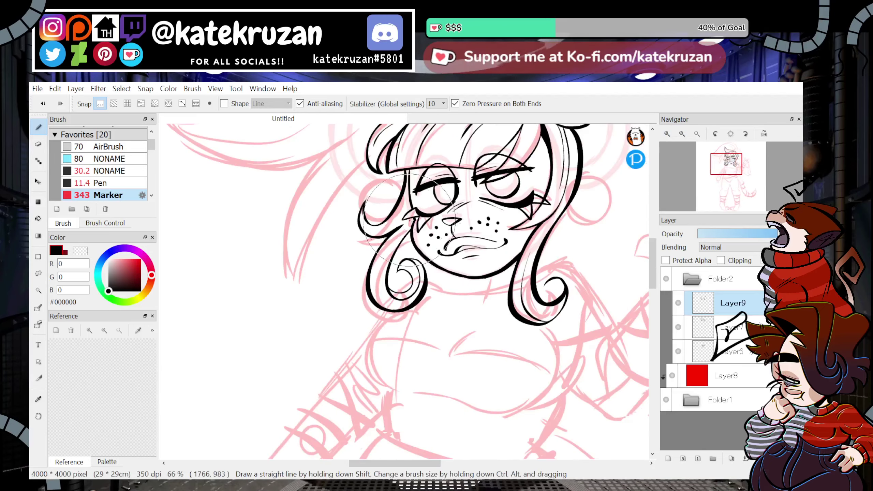
click(668, 135)
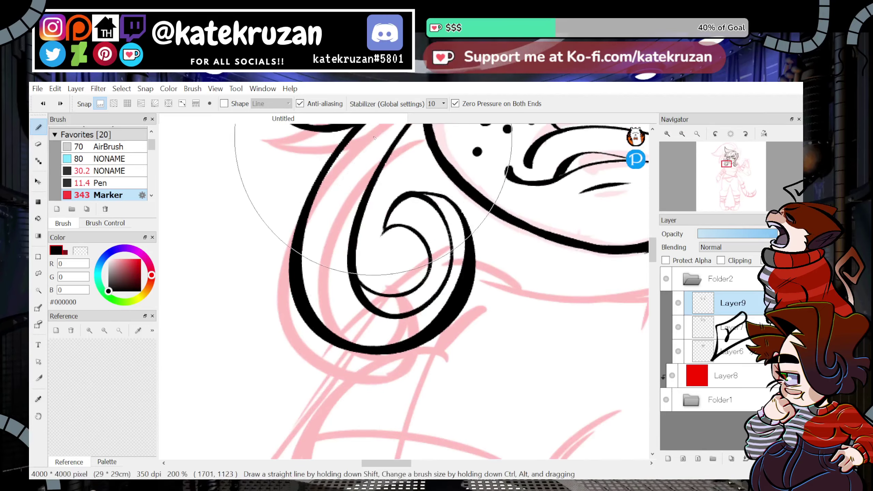
Add a thin strand line down the inside of the long left lock.
drag(375, 138, 321, 306)
click(683, 134)
click(682, 134)
click(682, 134)
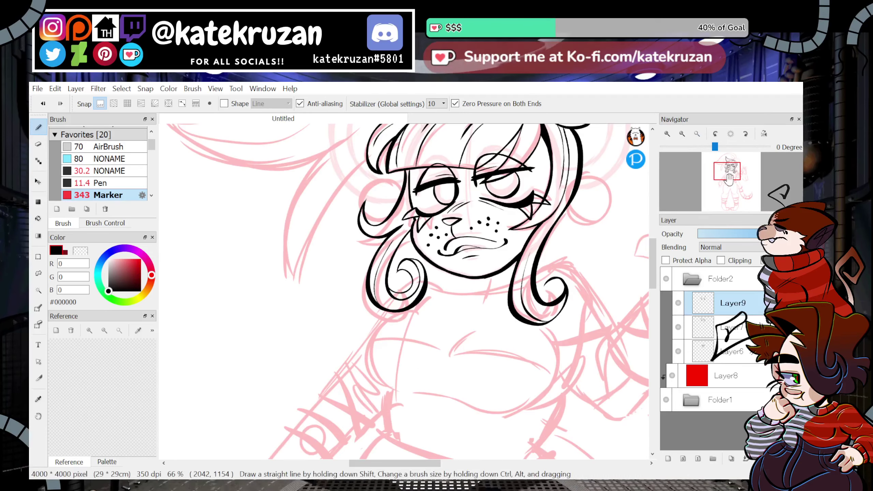
Check the inked side locks and merge their layer down into the line art beneath.
drag(728, 178, 726, 174)
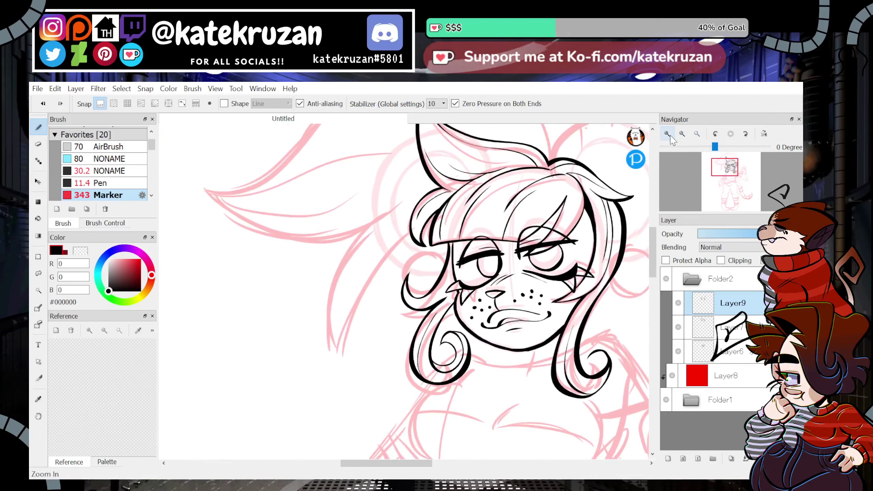
click(668, 135)
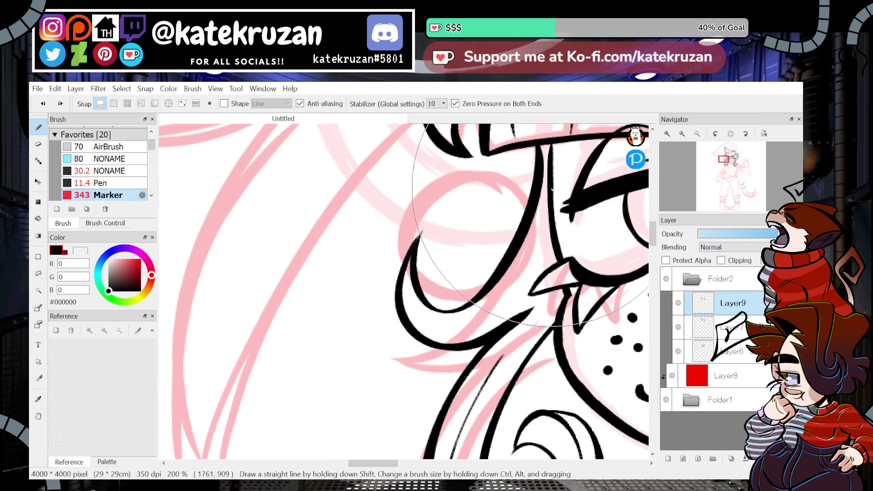
click(682, 134)
click(683, 135)
click(682, 134)
click(683, 135)
click(683, 134)
drag(733, 173, 729, 166)
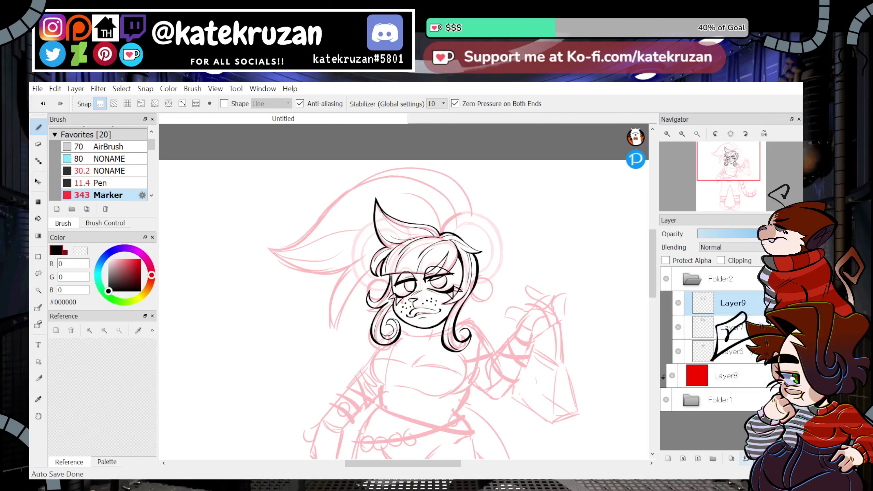
click(745, 459)
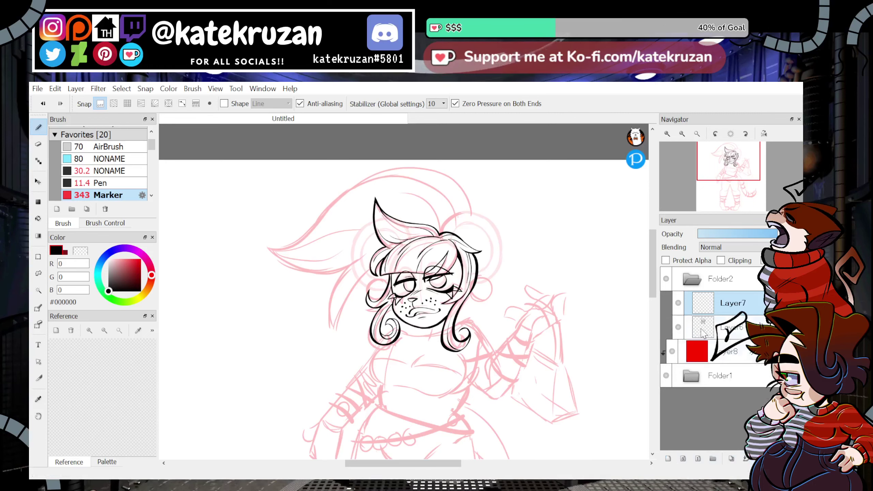
Ink a thick, solid black arched eyebrow over the bangs above the right eye on Layer7.
scroll(720, 168, up, 2)
mouse_move(721, 169)
mouse_down()
mouse_move(720, 176)
mouse_move(723, 167)
mouse_up()
scroll(723, 167, up, 1)
drag(492, 226, 417, 222)
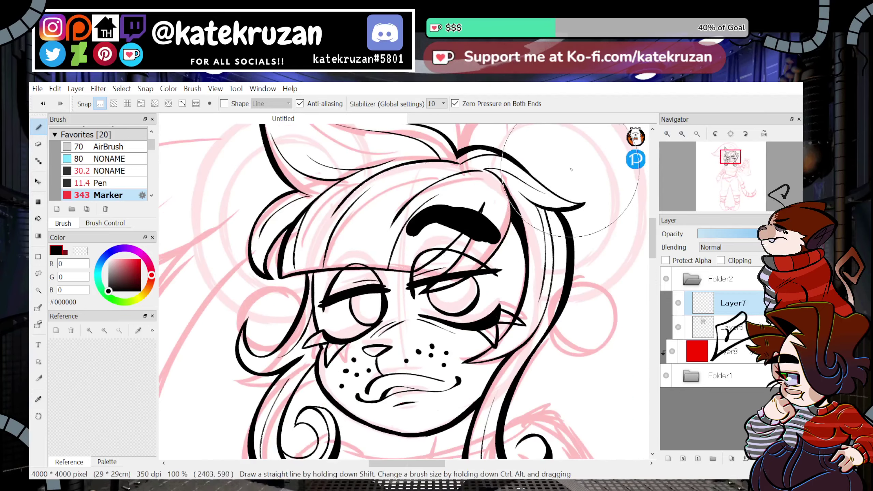
key(ctrl+z)
drag(491, 221, 425, 217)
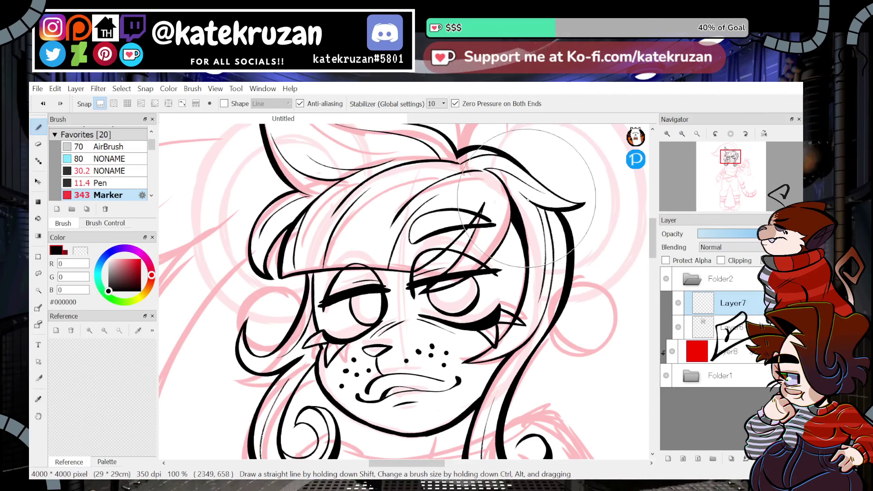
mouse_move(477, 218)
mouse_down()
mouse_move(447, 212)
mouse_move(411, 232)
mouse_up()
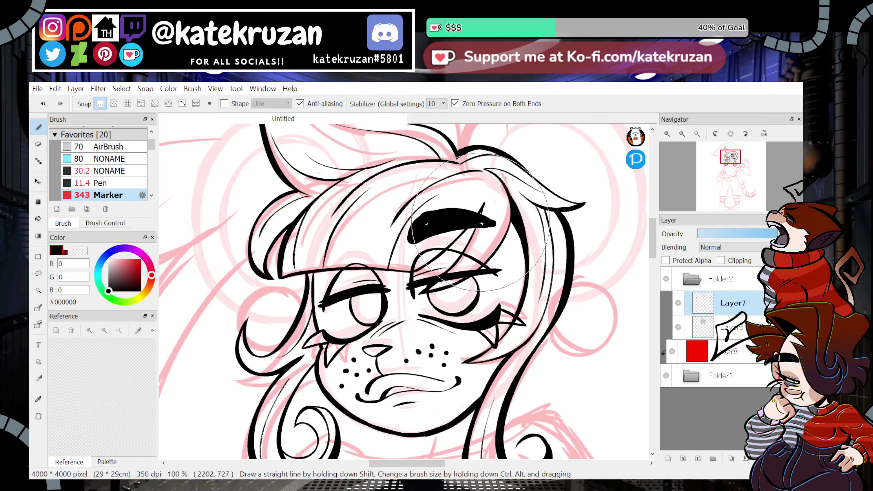
Clean up the right eyebrow's edges and tapered end with the transparent colour, and check it against the whole face.
click(667, 134)
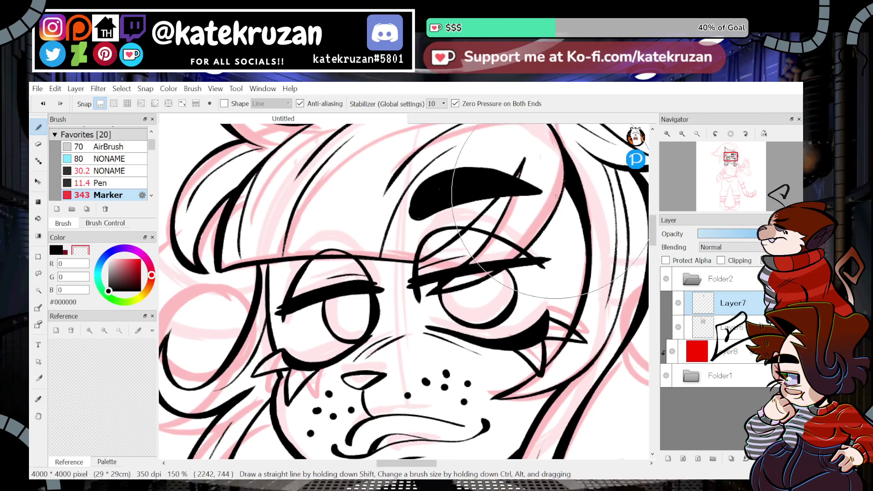
key(z)
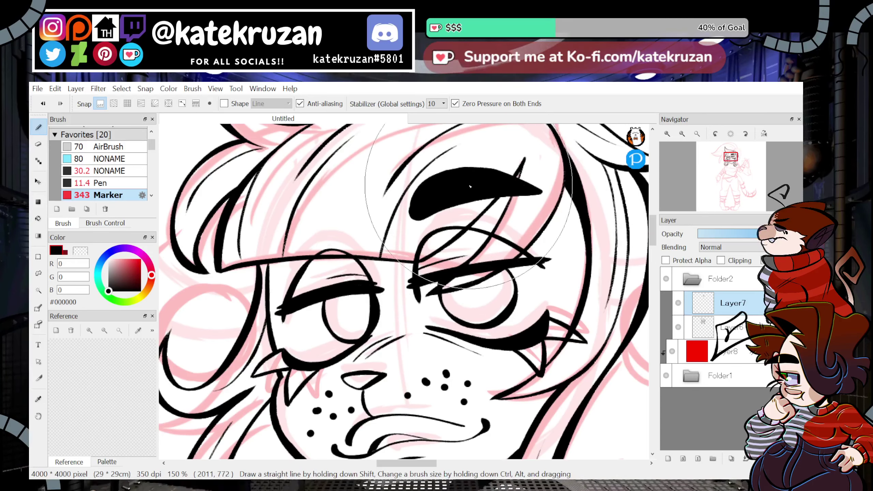
click(683, 134)
click(682, 134)
click(682, 133)
click(667, 134)
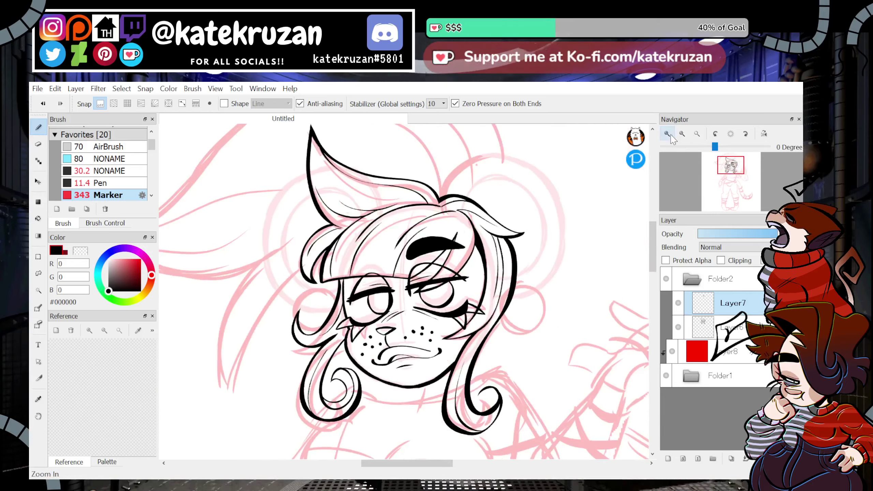
Ink a matching solid black arched eyebrow over the bangs above the left eye and tidy its edges.
key(z)
scroll(543, 186, up, 2)
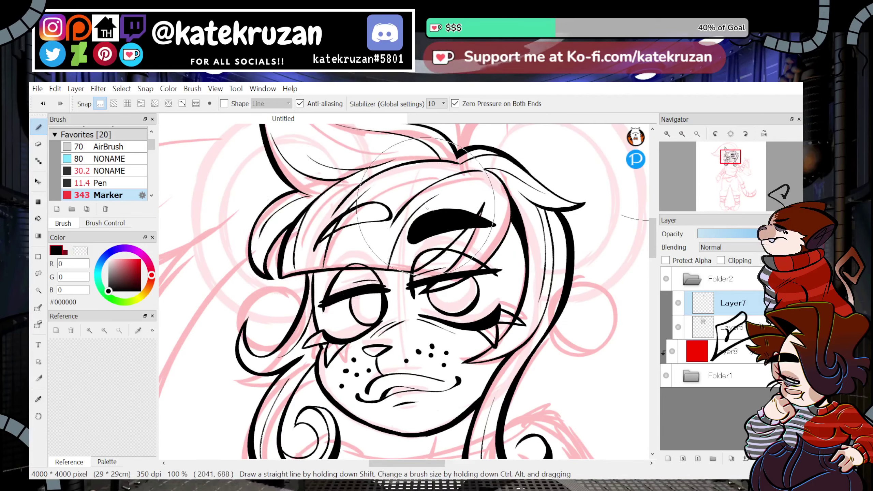
scroll(289, 206, up, 1)
mouse_move(293, 205)
mouse_down()
mouse_move(315, 175)
mouse_move(362, 193)
mouse_move(271, 222)
mouse_move(274, 215)
mouse_move(265, 225)
mouse_move(303, 190)
mouse_move(267, 221)
mouse_move(280, 208)
mouse_up()
key(ctrl+z)
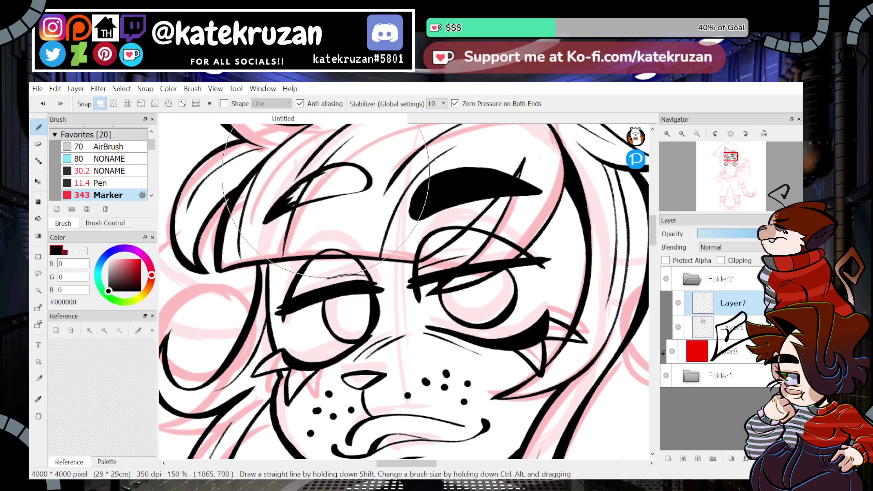
key(ctrl+z)
drag(320, 182, 327, 193)
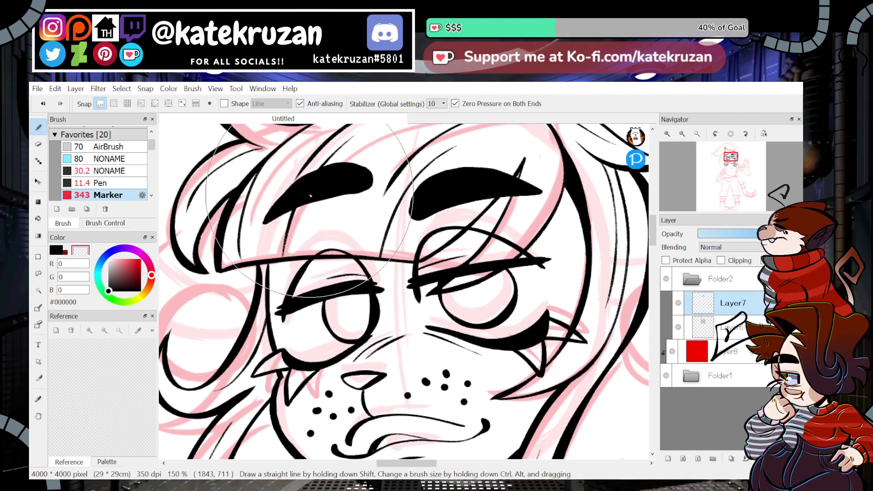
Compare the shape and placement of both eyebrows against the whole face.
click(682, 134)
click(683, 134)
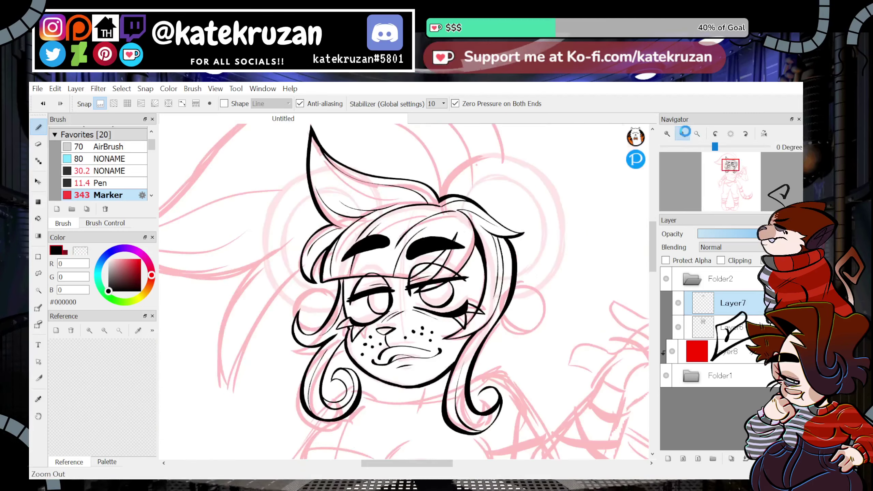
click(682, 134)
click(683, 133)
click(671, 133)
click(671, 133)
click(670, 133)
click(671, 133)
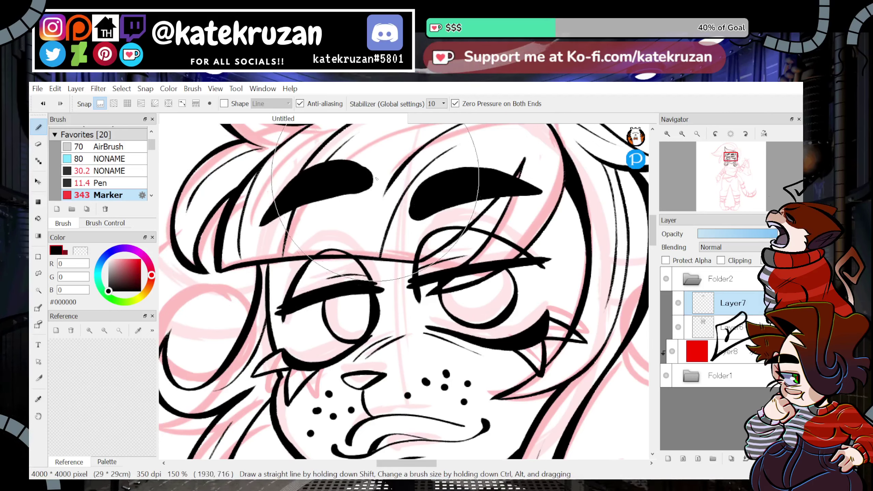
mouse_move(684, 153)
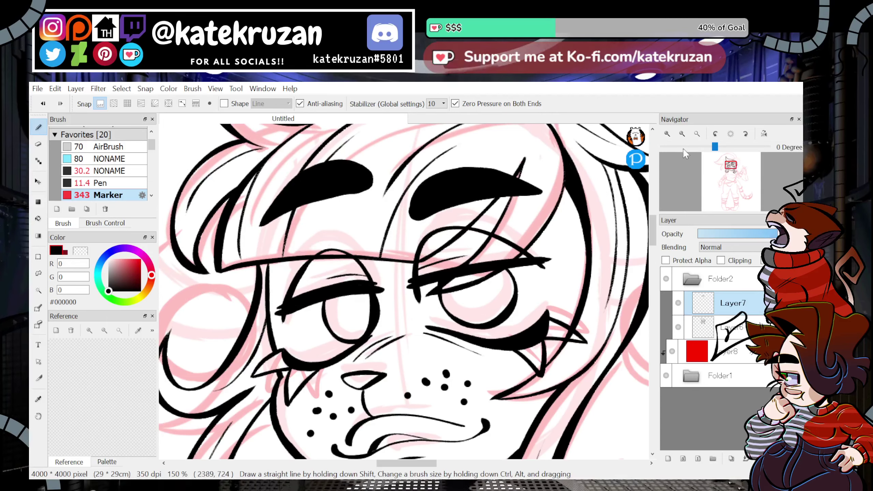
click(682, 133)
click(682, 133)
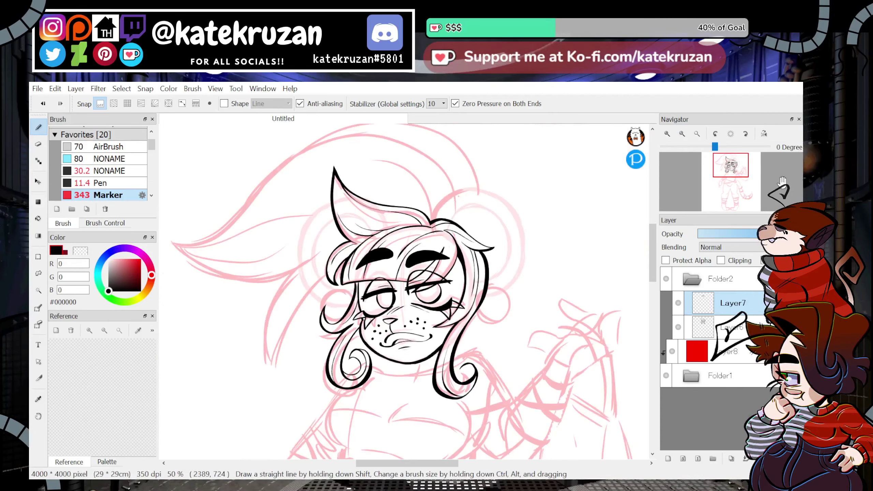
Add a new layer above Layer7 for inking the right ear.
click(683, 458)
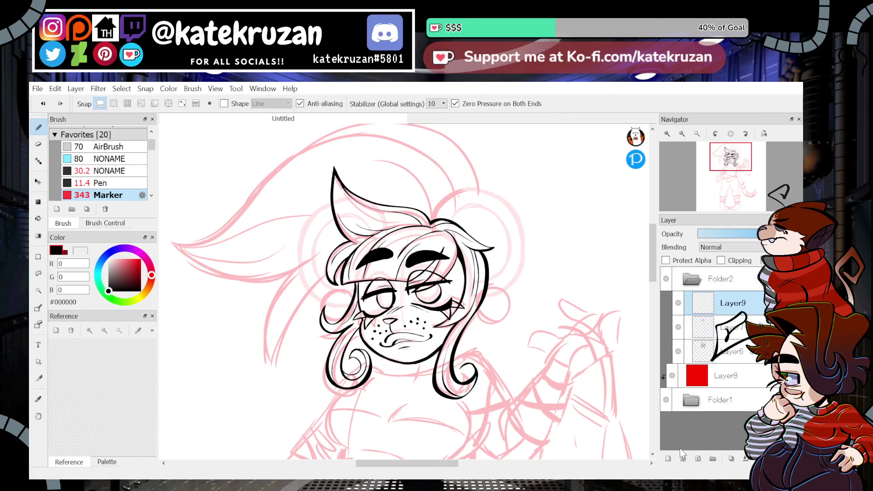
drag(734, 173, 735, 166)
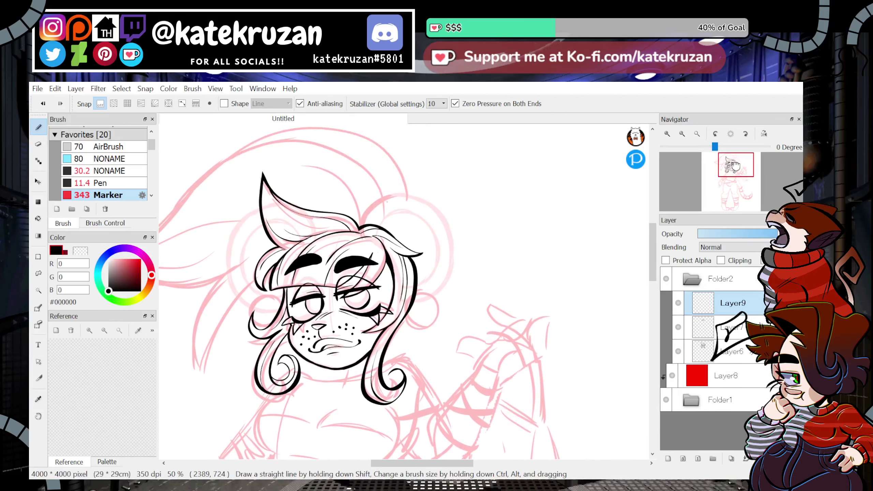
scroll(370, 227, up, 5)
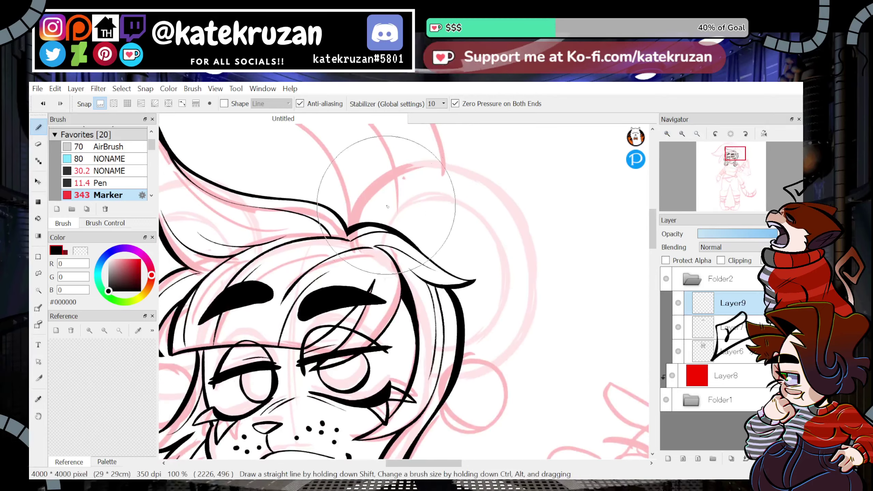
drag(378, 183, 472, 360)
key(ctrl+z)
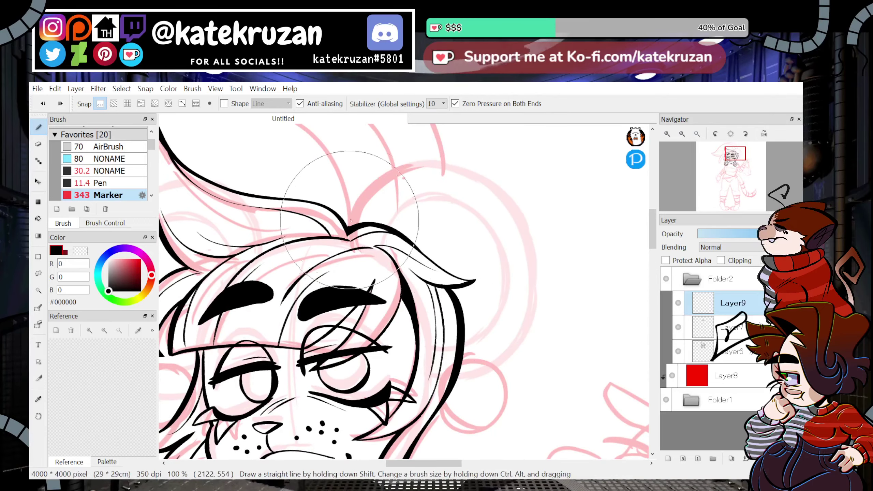
mouse_move(349, 224)
mouse_down()
mouse_move(522, 230)
mouse_move(453, 372)
mouse_up()
key(ctrl+z)
mouse_move(349, 227)
mouse_down()
mouse_move(382, 175)
mouse_move(497, 362)
mouse_up()
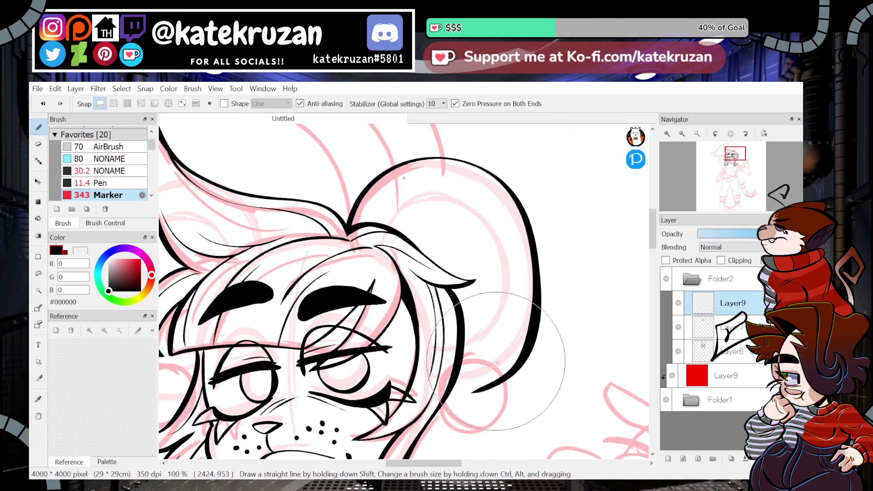
key(ctrl+z)
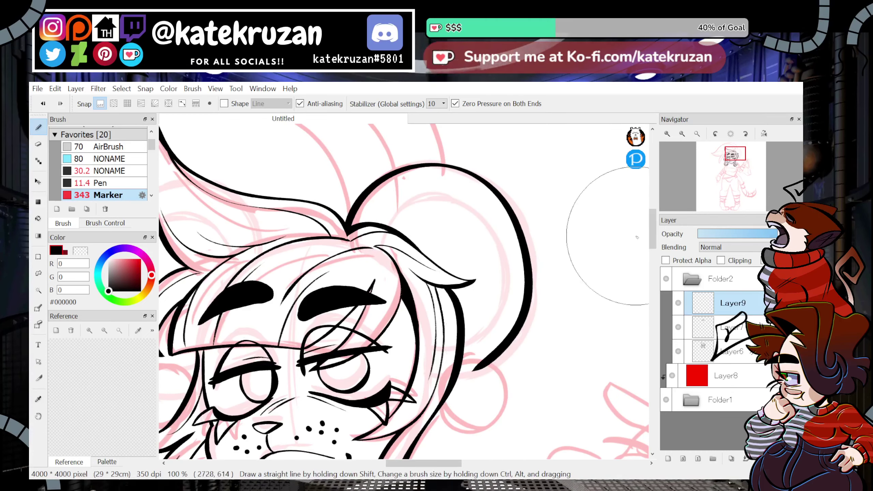
drag(734, 154, 736, 162)
key(ctrl+z)
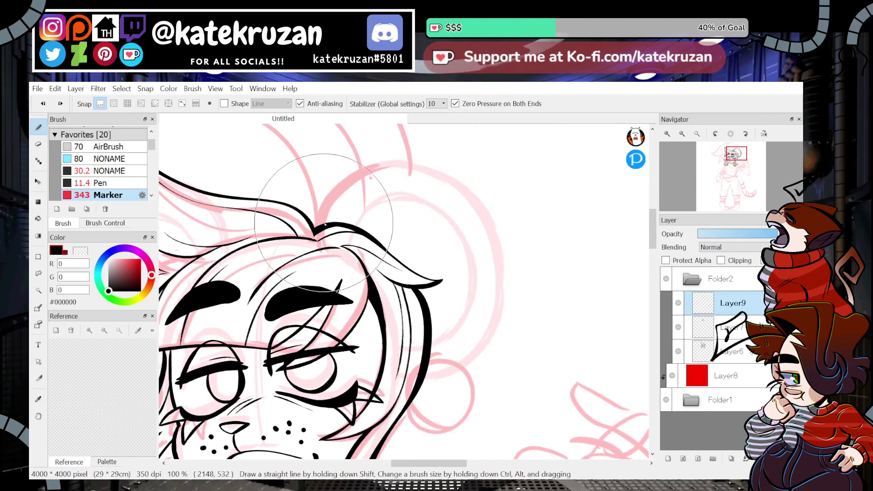
drag(314, 230, 359, 174)
key(ctrl+z)
Ink the right ear's large round outer outline in mirrored view, redoing the stroke for a smooth curve from the hair parting down behind the side lock.
key(h)
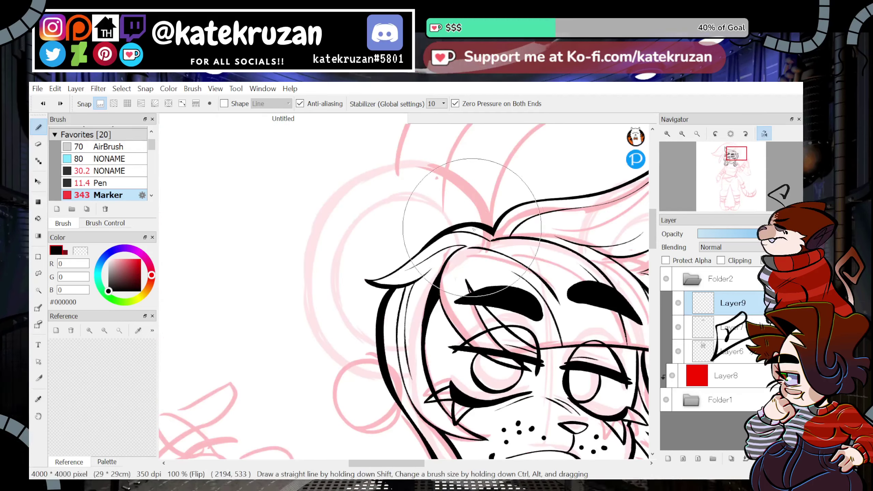
drag(440, 168, 381, 374)
key(ctrl+z)
mouse_move(493, 229)
mouse_down()
mouse_move(315, 302)
mouse_move(381, 372)
mouse_up()
key(ctrl+z)
mouse_move(488, 224)
mouse_down()
mouse_move(318, 235)
mouse_move(381, 373)
mouse_up()
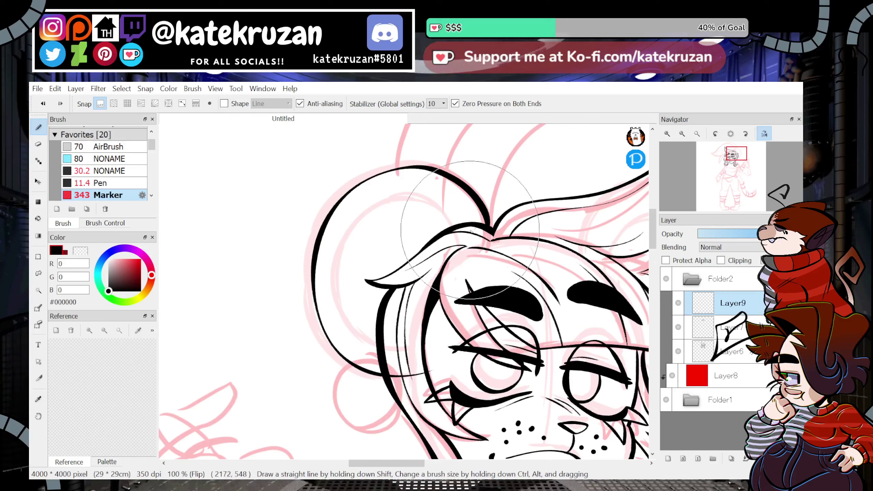
key(ctrl+z)
mouse_move(490, 227)
mouse_down()
mouse_move(313, 316)
mouse_move(385, 380)
mouse_up()
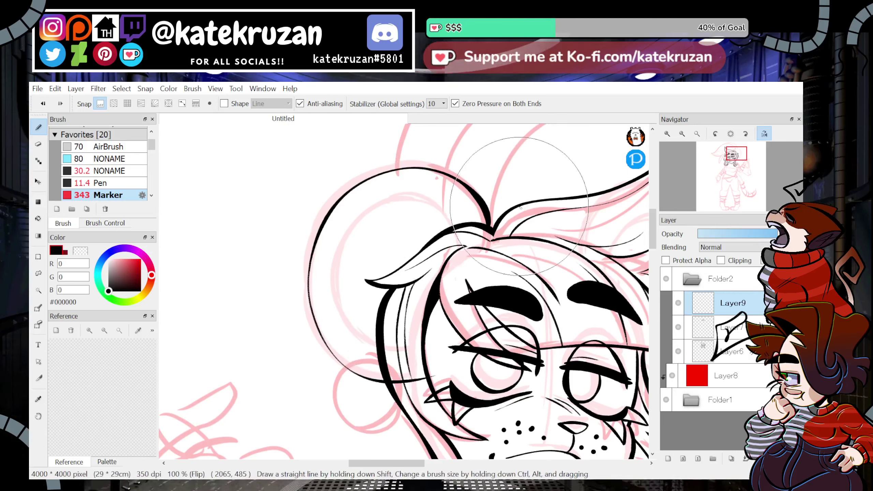
key(ctrl+z)
drag(377, 167, 381, 370)
key(ctrl+z)
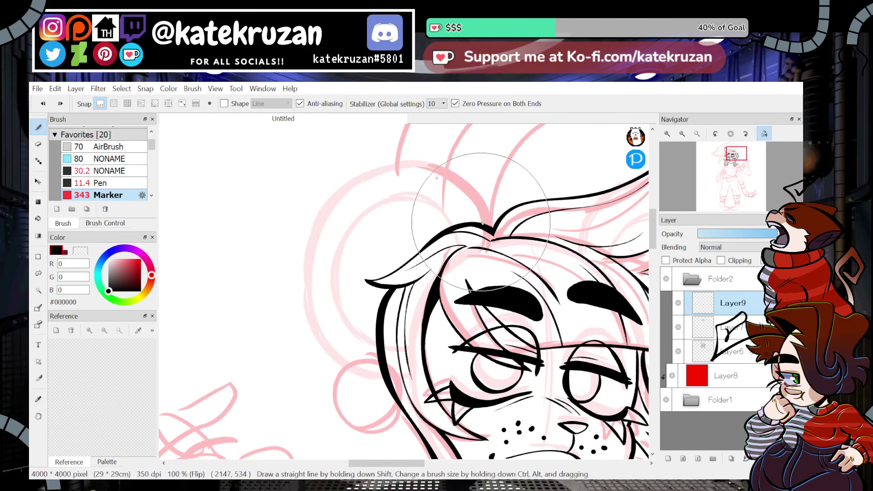
drag(444, 175, 389, 377)
key(ctrl+z)
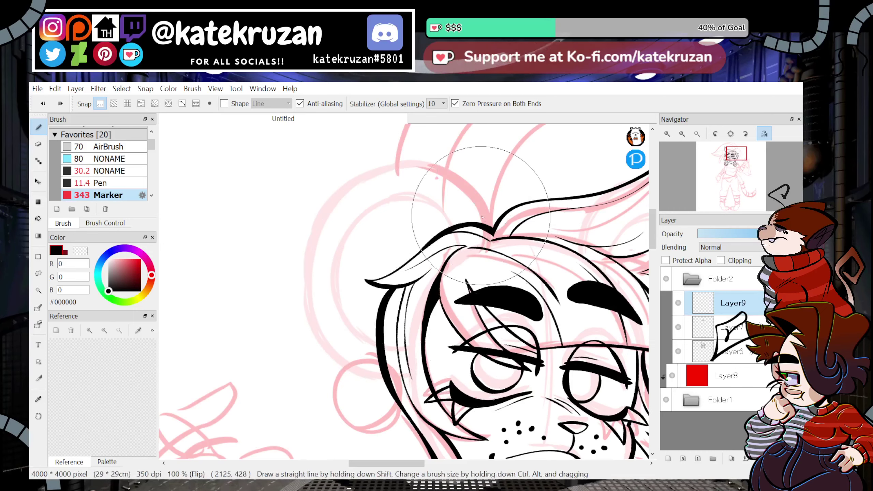
mouse_move(487, 223)
mouse_down()
mouse_move(355, 368)
mouse_move(385, 377)
mouse_up()
key(ctrl+z)
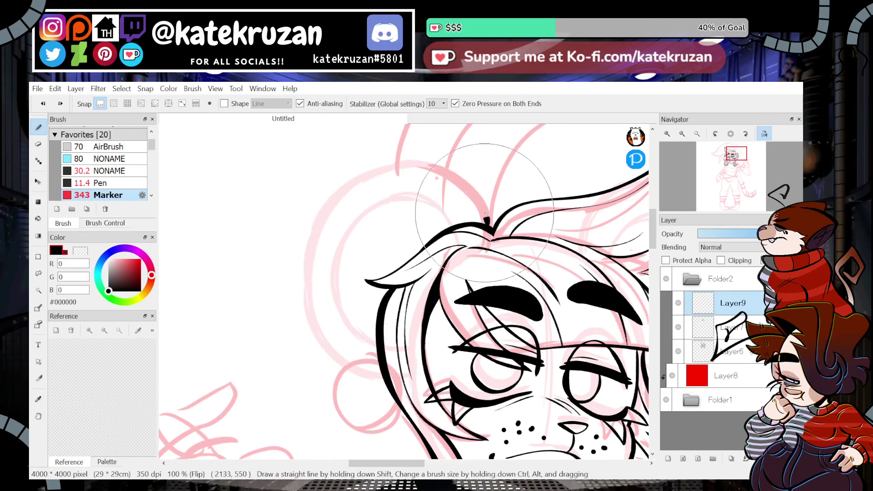
mouse_move(485, 214)
mouse_down()
mouse_move(355, 368)
mouse_move(411, 370)
mouse_up()
click(763, 133)
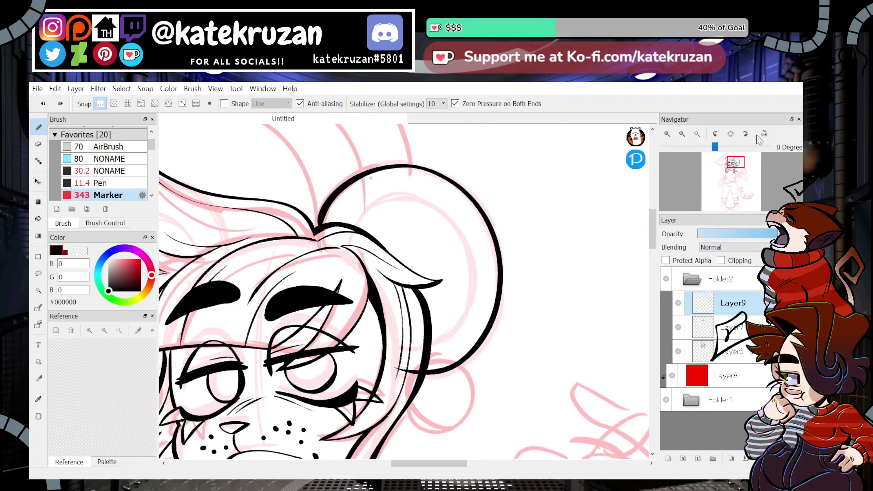
Ink the curved inner line of the right ear, following the outer outline from the hair down to the side lock.
key(h)
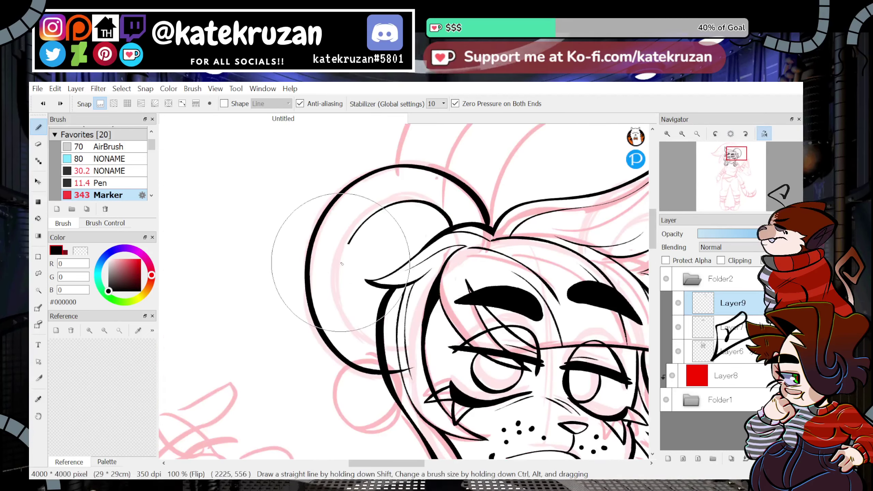
key(h)
click(739, 161)
drag(740, 161, 735, 167)
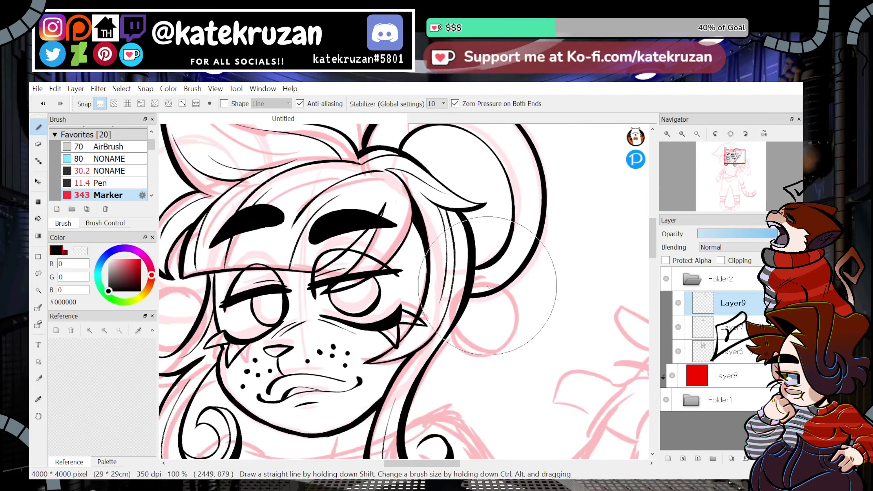
Ink the small round shape hanging below the right ear and check it against the whole head.
drag(485, 287, 475, 356)
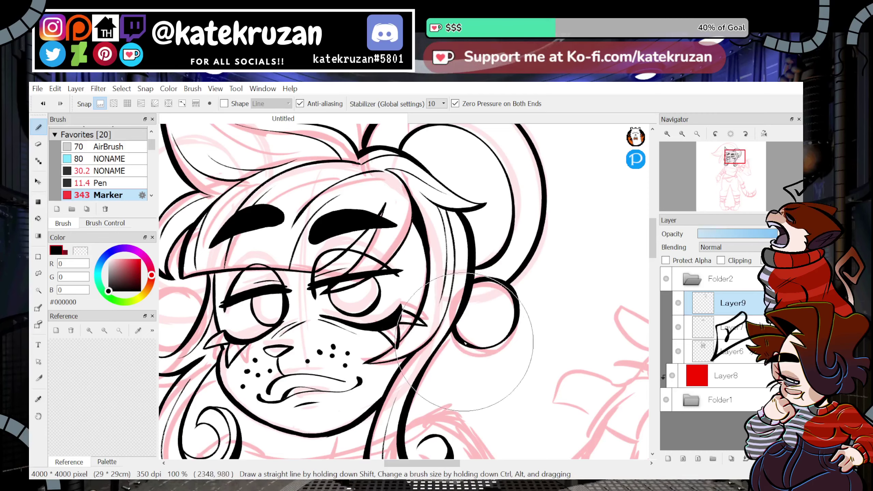
click(682, 134)
click(682, 134)
click(682, 134)
click(667, 134)
click(667, 134)
click(667, 133)
Ink the left ear's round outer outline from the pointed hair tuft down behind the side curl, redoing the stroke for a cleaner curve.
drag(735, 164, 724, 161)
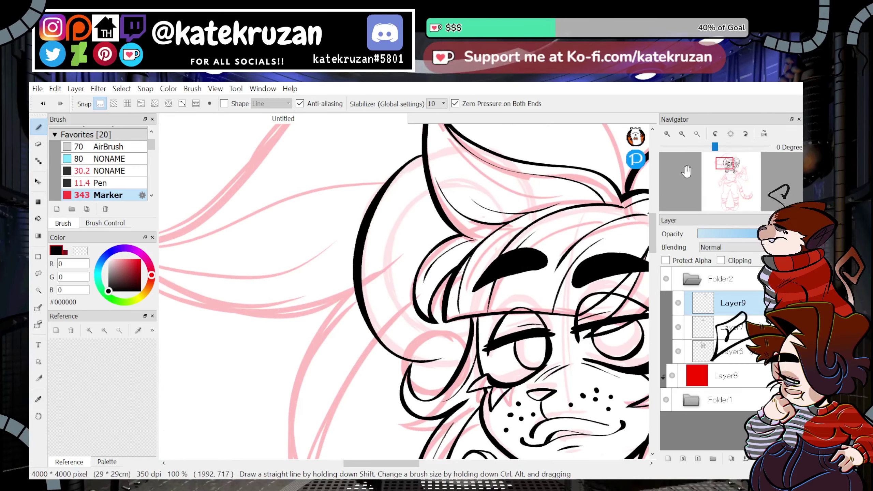
click(682, 133)
click(682, 134)
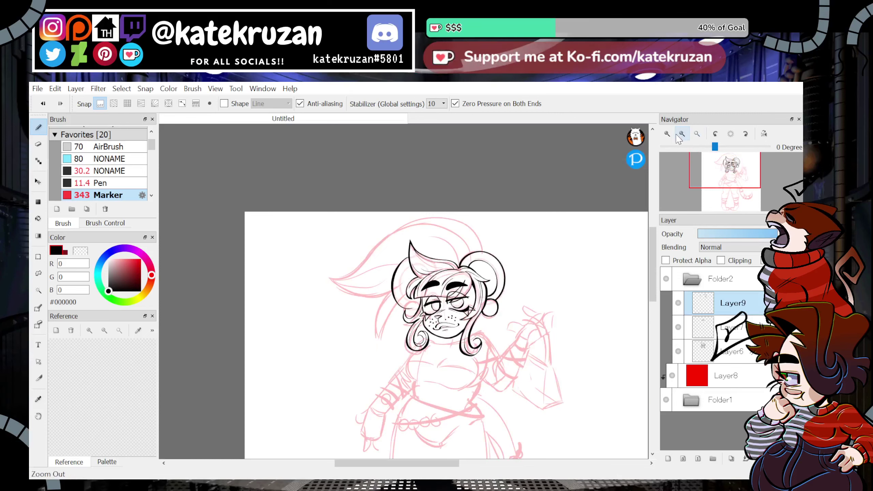
click(667, 134)
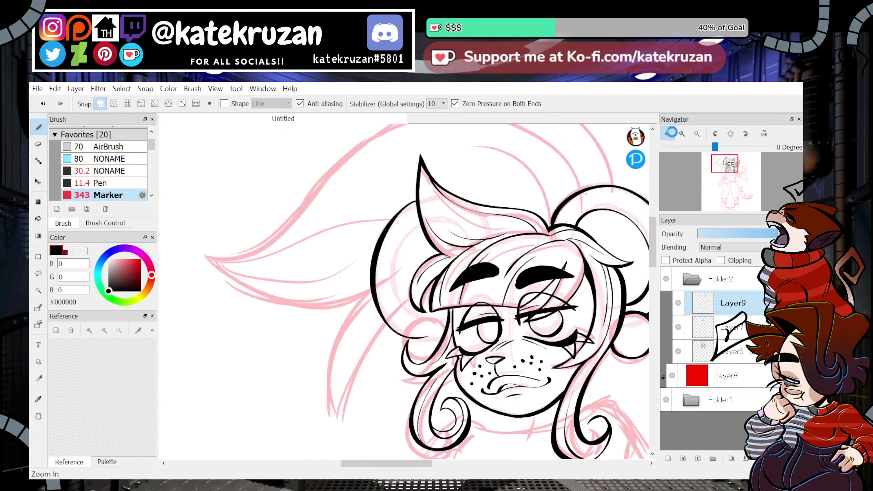
click(667, 134)
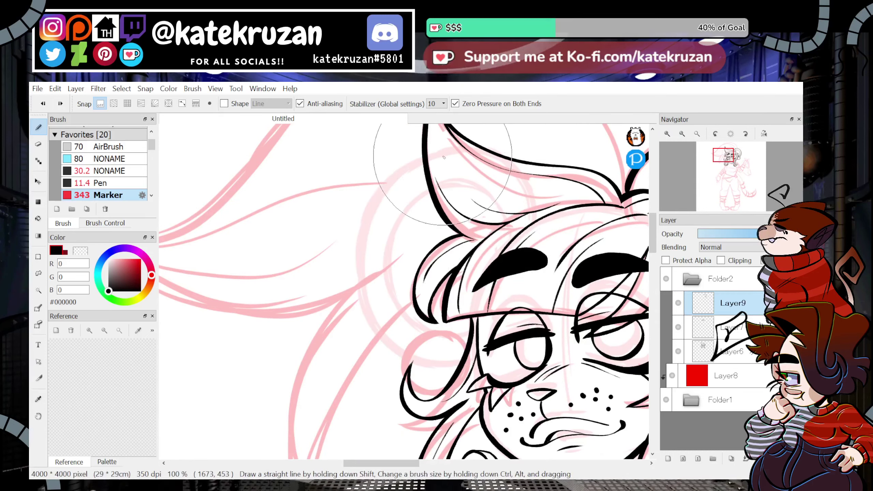
drag(441, 151, 459, 359)
key(ctrl+z)
mouse_move(436, 159)
mouse_down()
mouse_move(358, 238)
mouse_move(476, 353)
mouse_up()
key(ctrl+z)
mouse_move(436, 158)
mouse_down()
mouse_move(395, 181)
mouse_move(455, 346)
mouse_up()
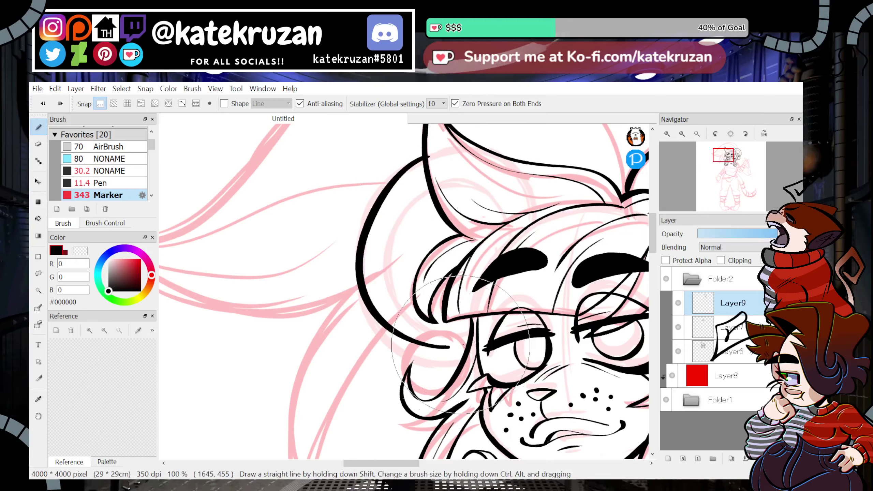
key(ctrl+z)
mouse_move(437, 156)
mouse_down()
mouse_move(372, 316)
mouse_move(476, 361)
mouse_move(440, 169)
mouse_up()
key(z)
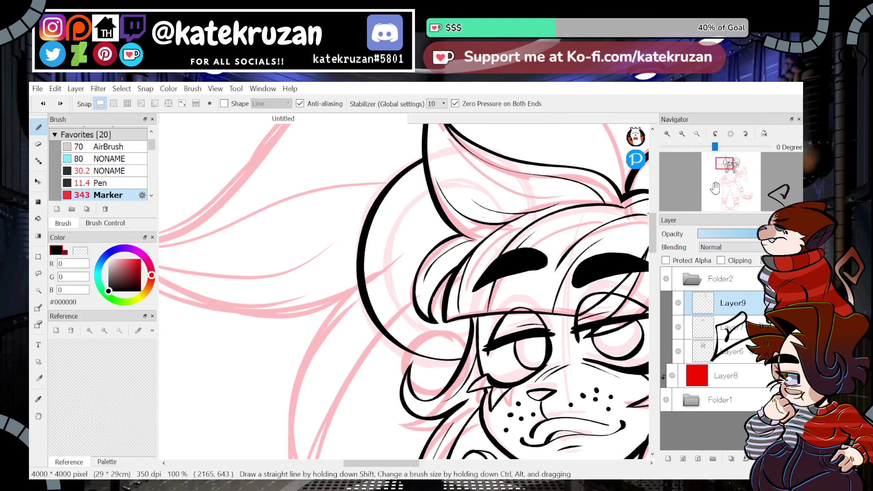
Ink the left ear's curved inner line, trim its overlaps with the transparent colour, and check both ears against the whole head.
click(764, 133)
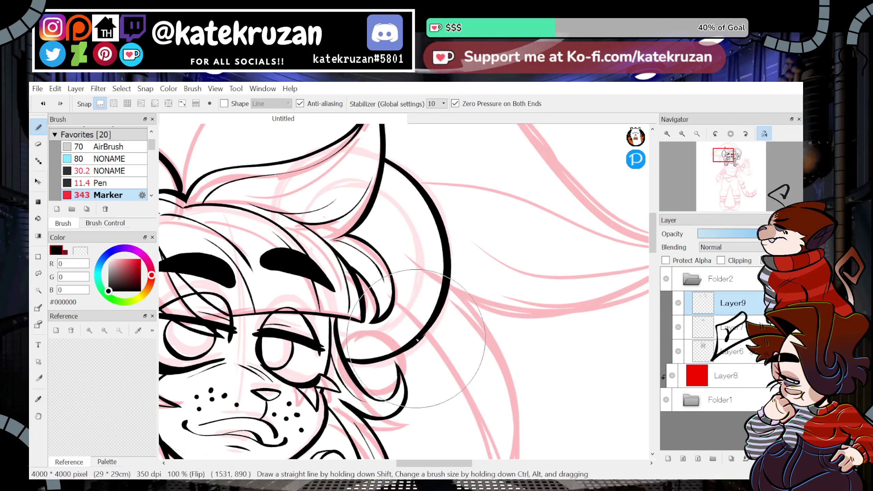
click(764, 134)
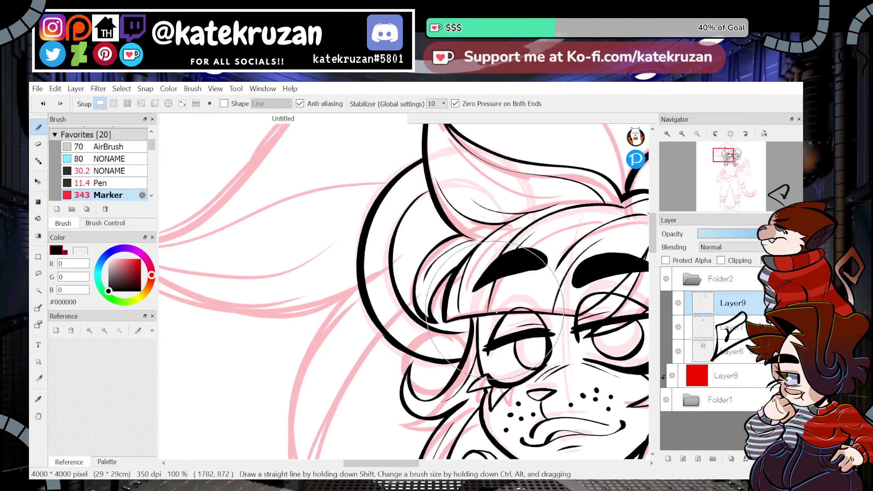
mouse_move(434, 191)
mouse_down()
mouse_move(392, 275)
mouse_move(470, 328)
mouse_up()
key(z)
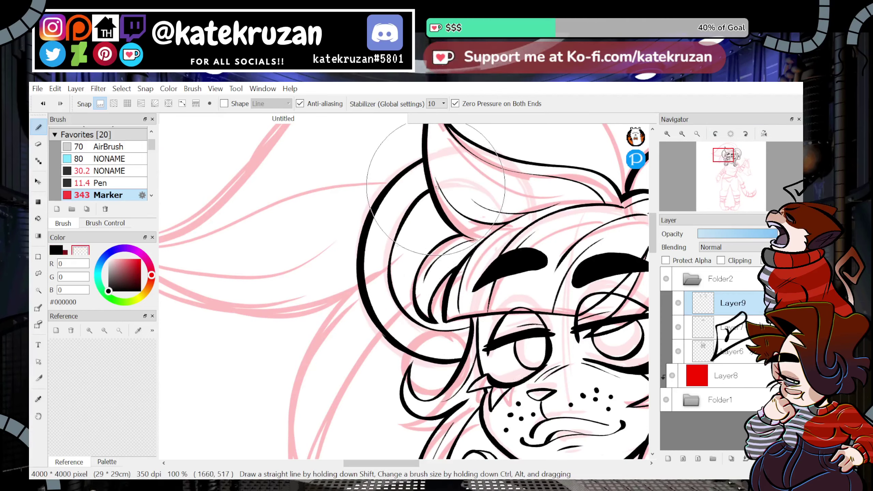
key(x)
mouse_move(756, 144)
click(682, 133)
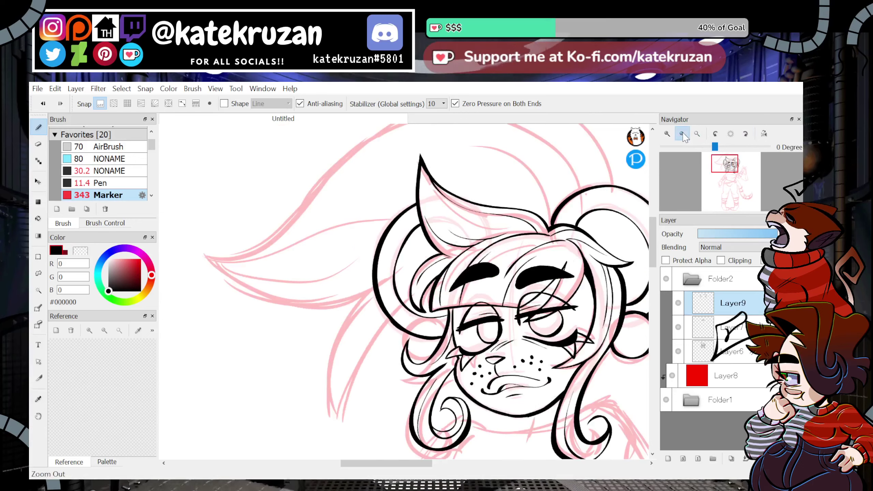
click(683, 134)
click(666, 134)
click(667, 133)
Ink the small round shape below the left ear, curving behind the curled side lock.
click(721, 167)
drag(721, 167, 725, 168)
click(667, 134)
mouse_move(449, 216)
mouse_down()
mouse_move(434, 195)
mouse_move(373, 269)
mouse_up()
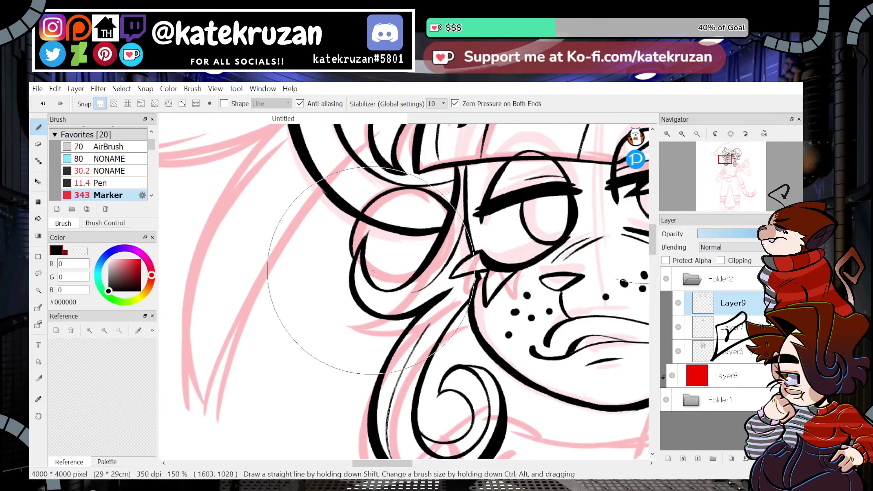
Redo the lower curve of the round shape below the left ear and erase the ear line crossing inside it with the transparent colour.
key(ctrl+z)
mouse_move(450, 216)
mouse_down()
mouse_move(396, 190)
mouse_move(407, 286)
mouse_up()
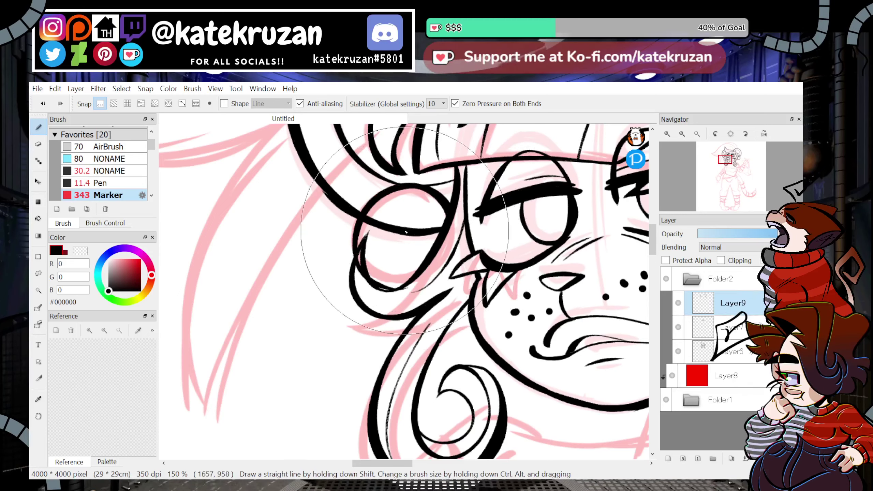
key(z)
key(z)
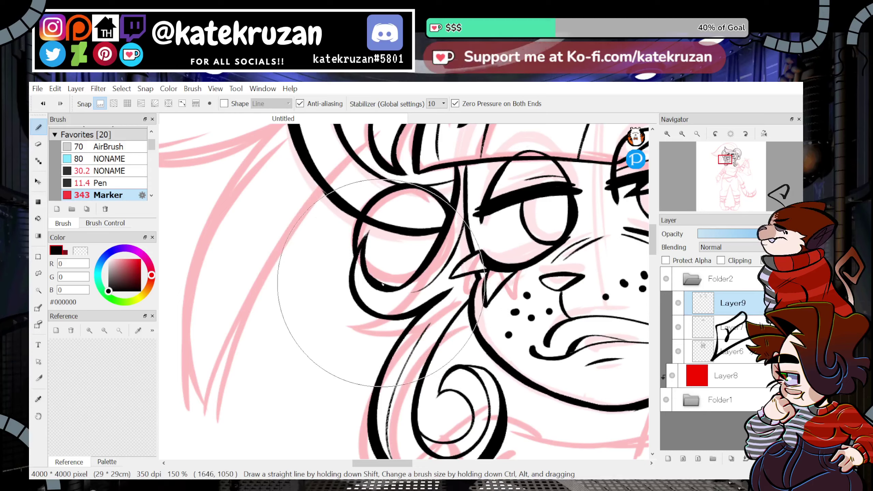
key(x)
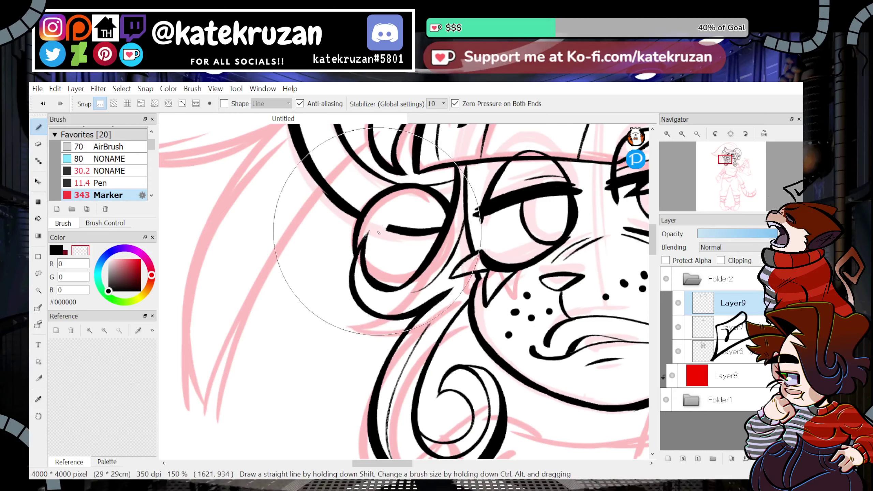
scroll(439, 243, down, 5)
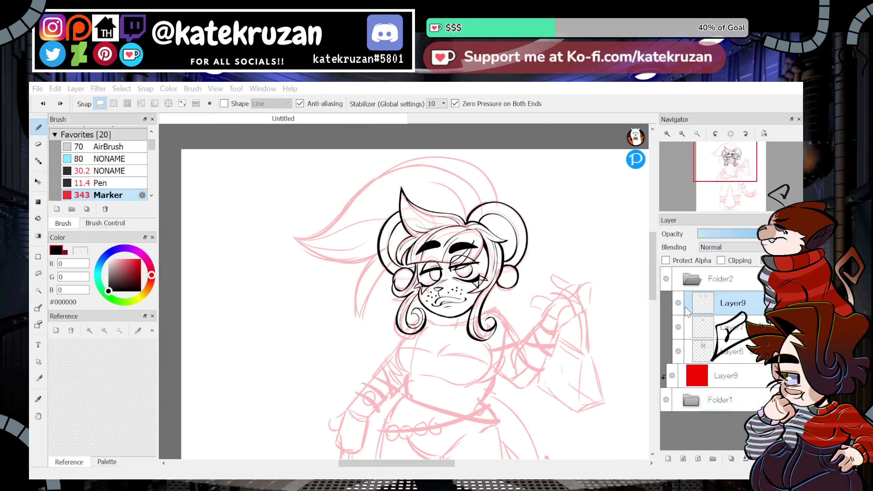
Add a new layer and ink the ponytail's long upper outline from the right ear over the head to its far pointed tip.
click(668, 458)
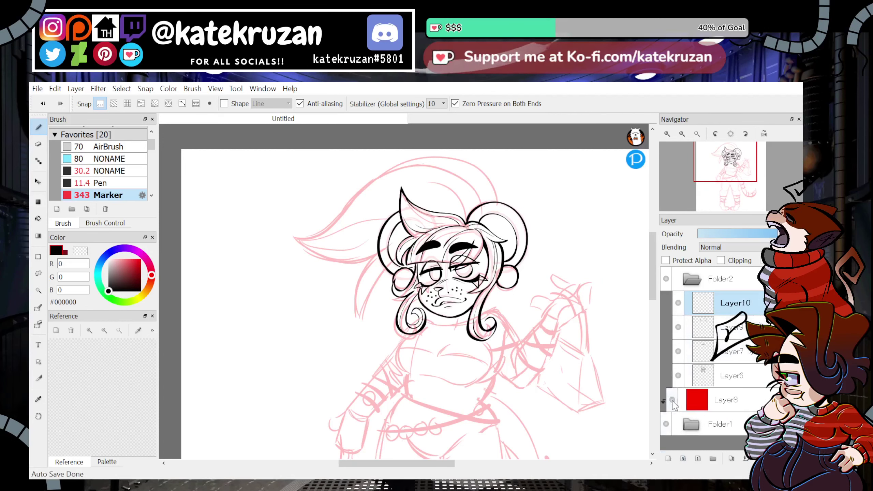
mouse_move(724, 157)
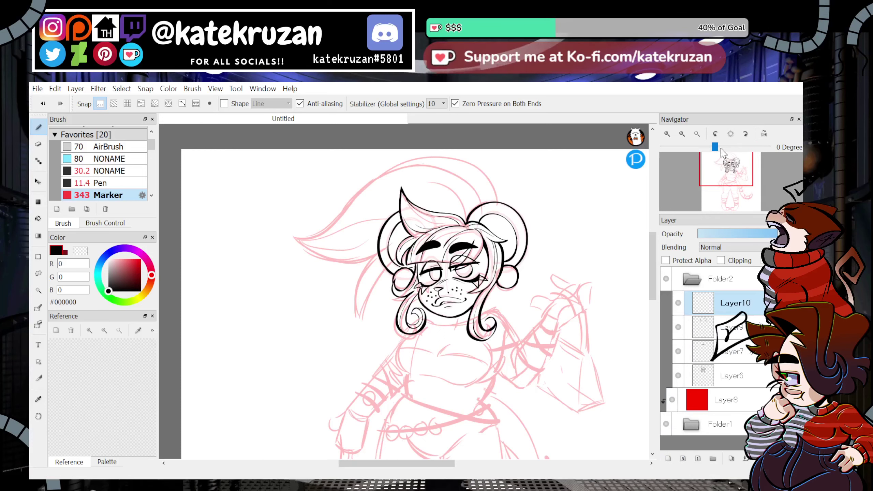
click(666, 134)
click(666, 134)
click(667, 134)
drag(726, 174, 727, 161)
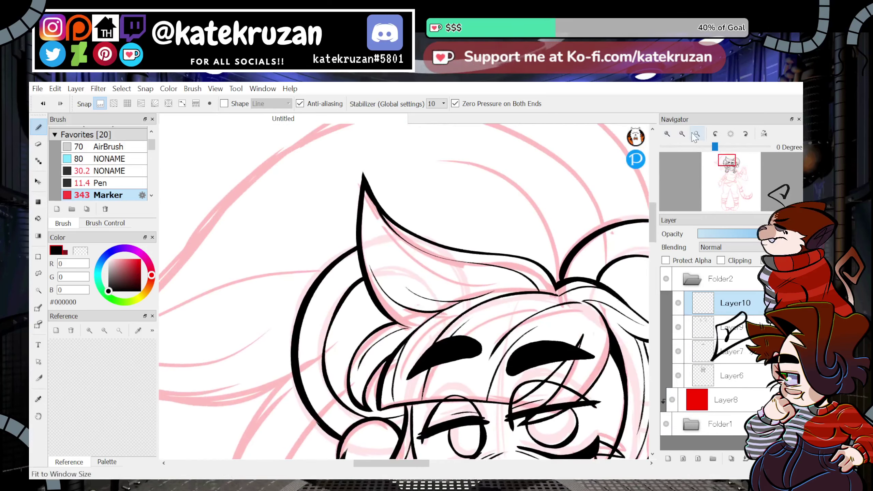
click(682, 134)
mouse_move(571, 260)
mouse_down()
mouse_move(443, 161)
mouse_move(191, 308)
mouse_up()
drag(730, 160, 728, 161)
key(ctrl+z)
drag(606, 227, 198, 292)
key(ctrl+z)
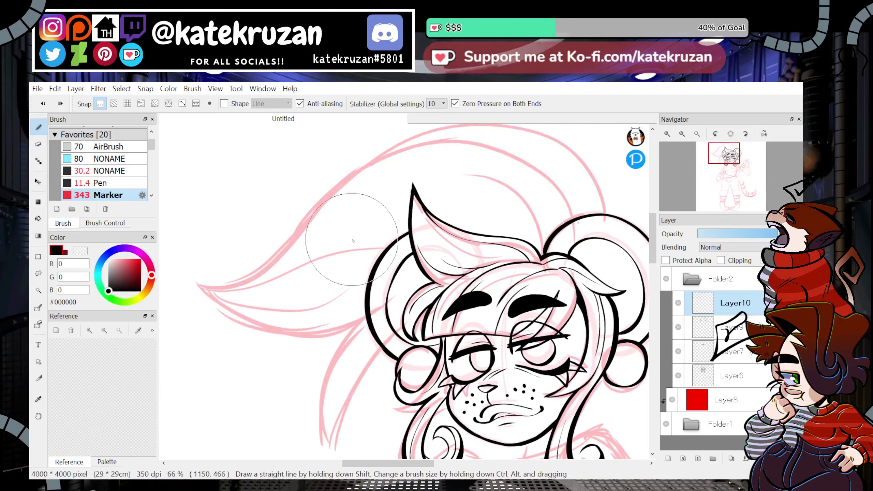
mouse_move(611, 231)
mouse_down()
mouse_move(402, 148)
mouse_move(188, 274)
mouse_up()
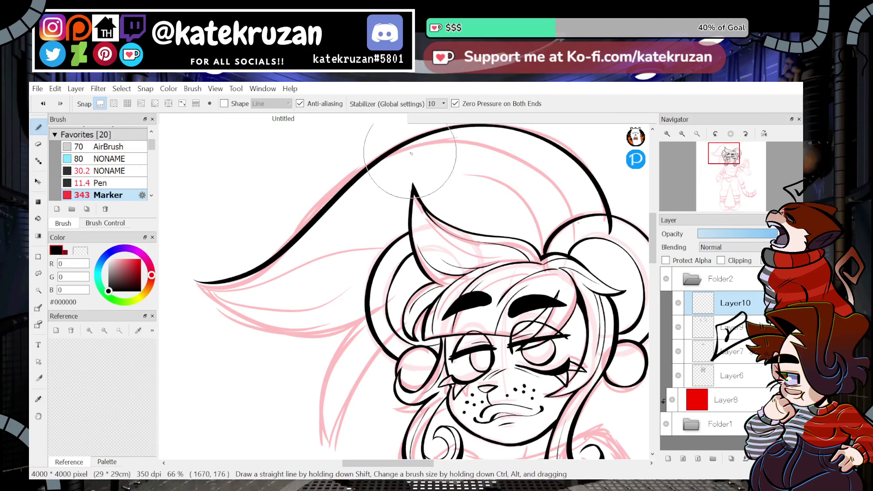
Ink the curved inner lines at the ponytail's root, following the arc over the head down to the hair tuft.
key(ctrl+z)
mouse_move(385, 157)
mouse_down()
mouse_move(554, 171)
mouse_move(568, 202)
mouse_up()
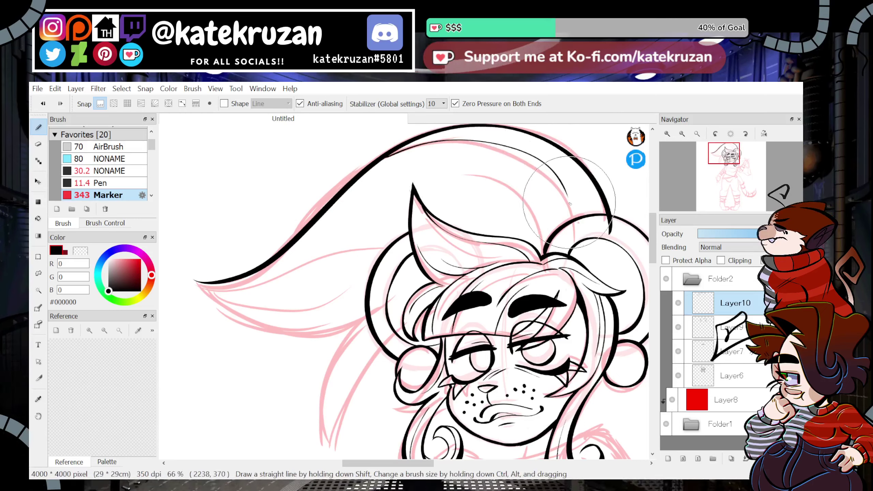
mouse_move(546, 243)
mouse_down()
mouse_move(521, 180)
mouse_move(449, 170)
mouse_up()
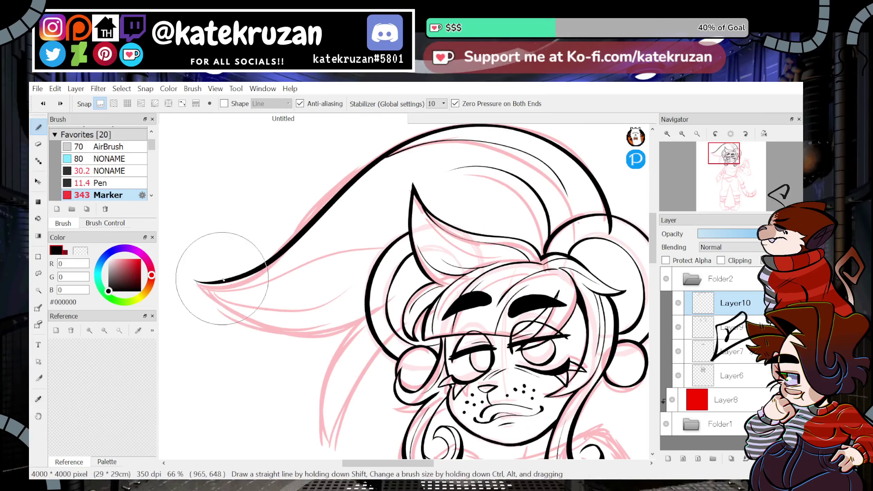
Ink the ponytail's lower outline from the pointed tip back to the left ear and clean up the tip, checking it in mirrored view.
drag(271, 332, 437, 299)
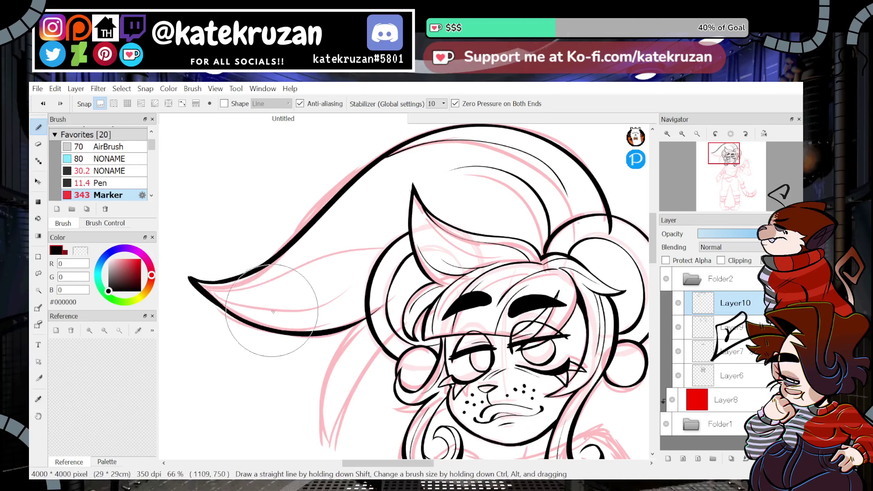
key(h)
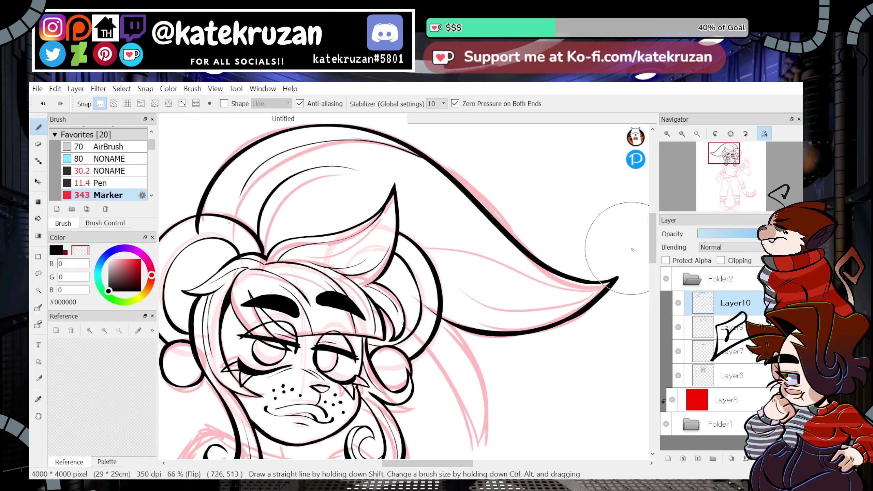
key(h)
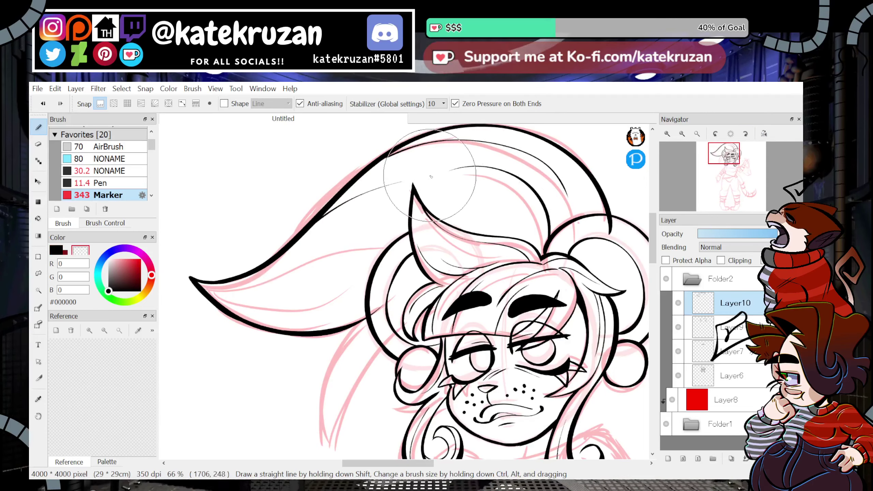
Ink thin tapering strand lines along the inside of the ponytail toward its tip, redoing them for smoother curves.
key(c)
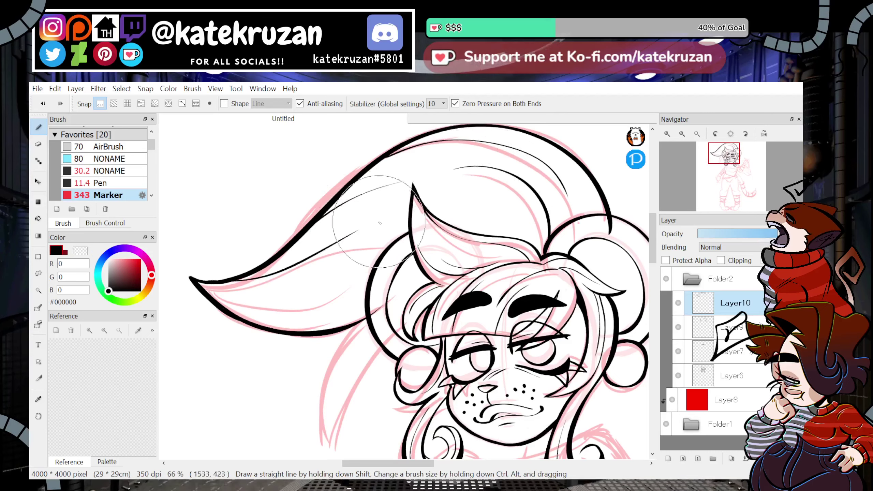
key(ctrl+z)
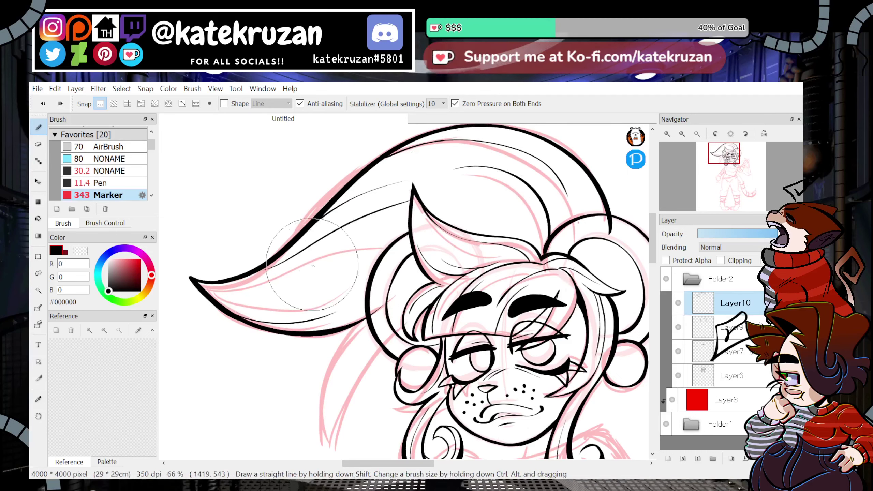
drag(331, 264, 399, 237)
key(ctrl+z)
key(ctrl+z)
mouse_move(203, 284)
mouse_down()
mouse_move(221, 292)
mouse_move(386, 230)
mouse_up()
key(ctrl+z)
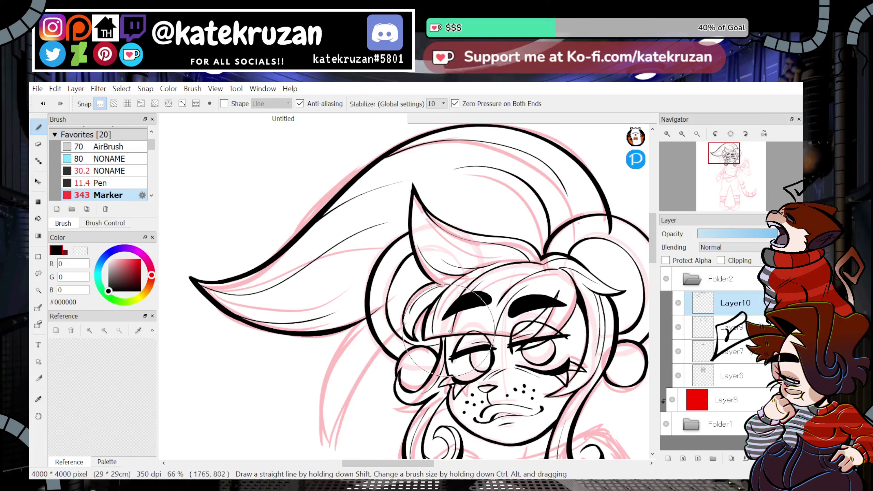
Ink both edges of the smaller pointed hair lock hanging between the ponytail and the left ear.
key(x)
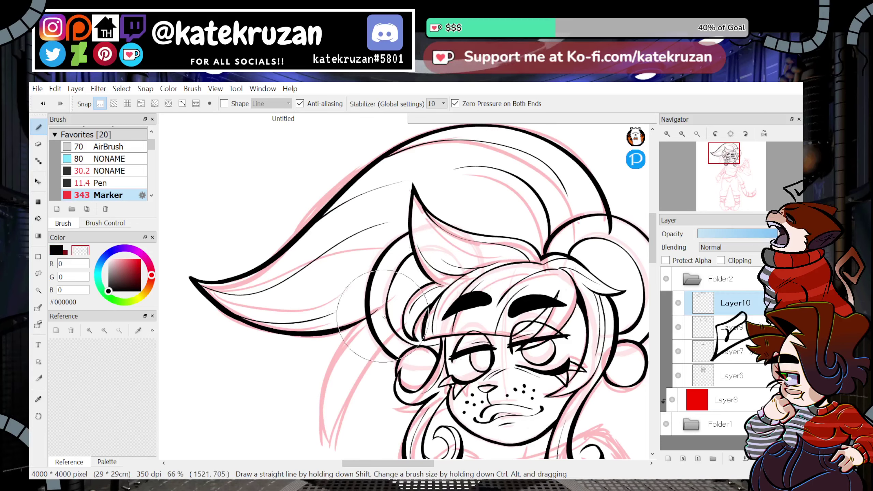
click(667, 134)
drag(724, 154, 723, 160)
key(x)
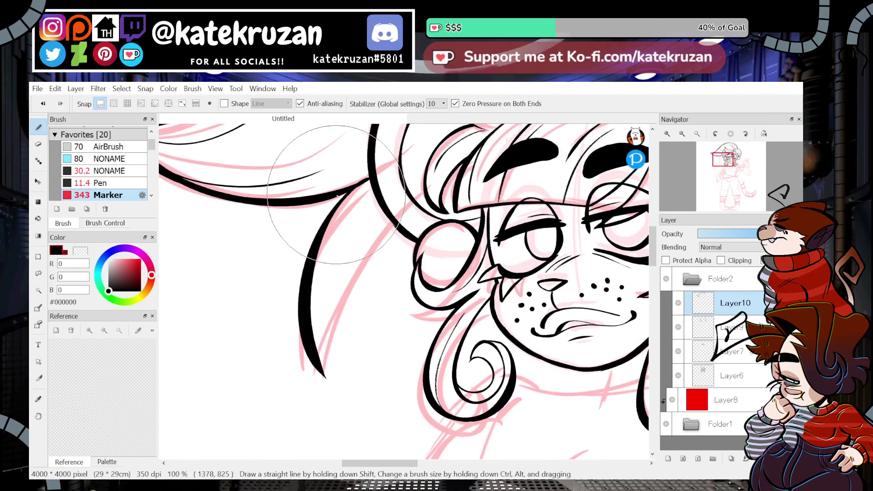
drag(336, 202, 325, 379)
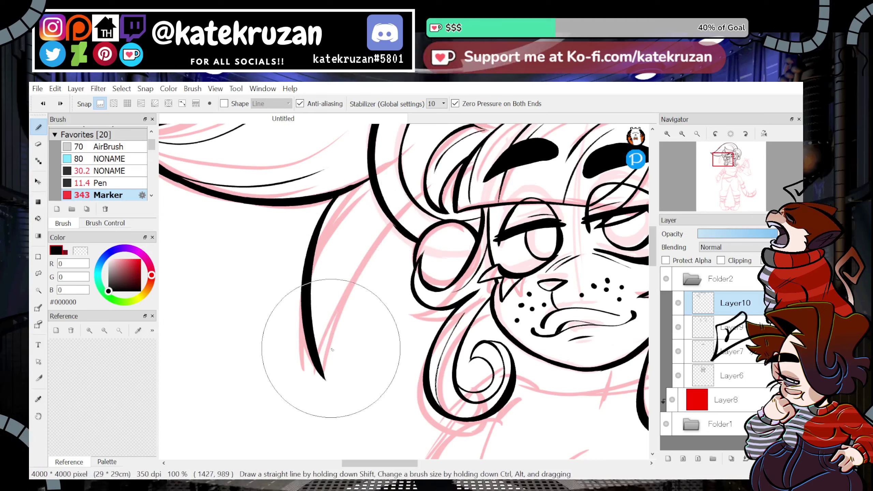
mouse_move(323, 373)
mouse_down()
mouse_move(339, 311)
mouse_move(399, 220)
mouse_up()
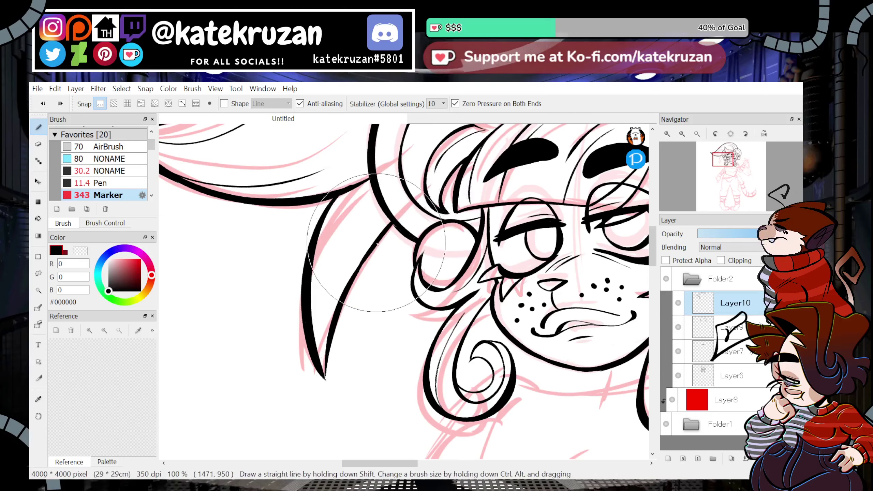
Add a thin strand line inside the small hanging lock, trim its pointed tip, and check it against the whole head.
key(x)
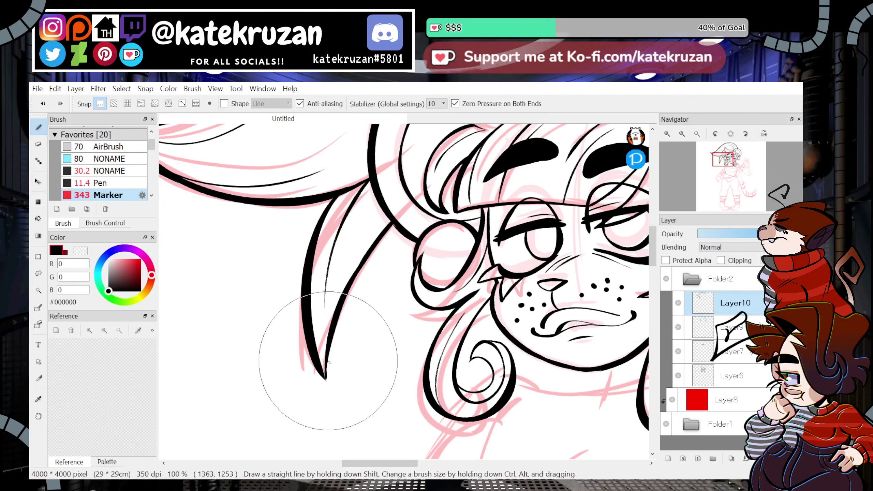
drag(329, 362, 324, 379)
key(z)
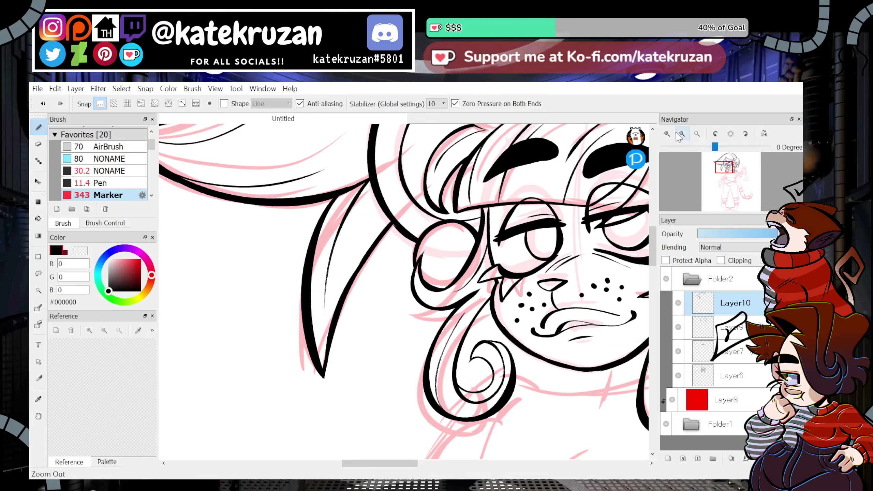
scroll(717, 172, down, 4)
drag(716, 172, 727, 162)
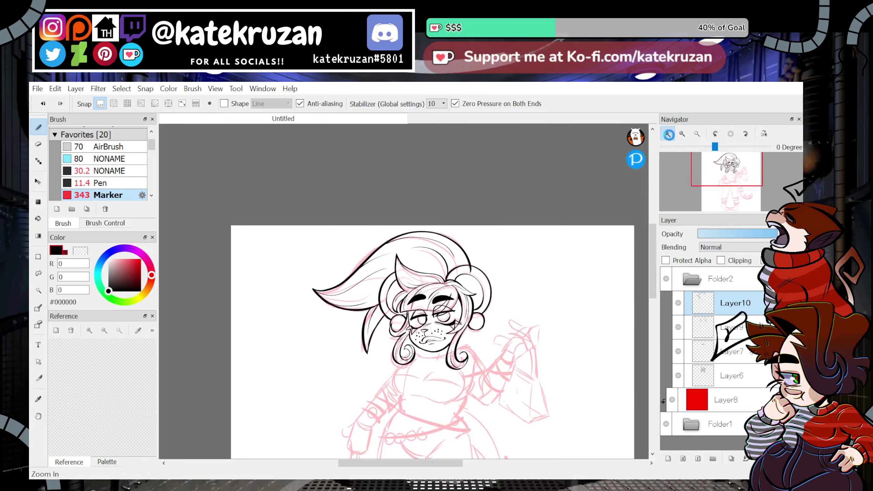
click(667, 134)
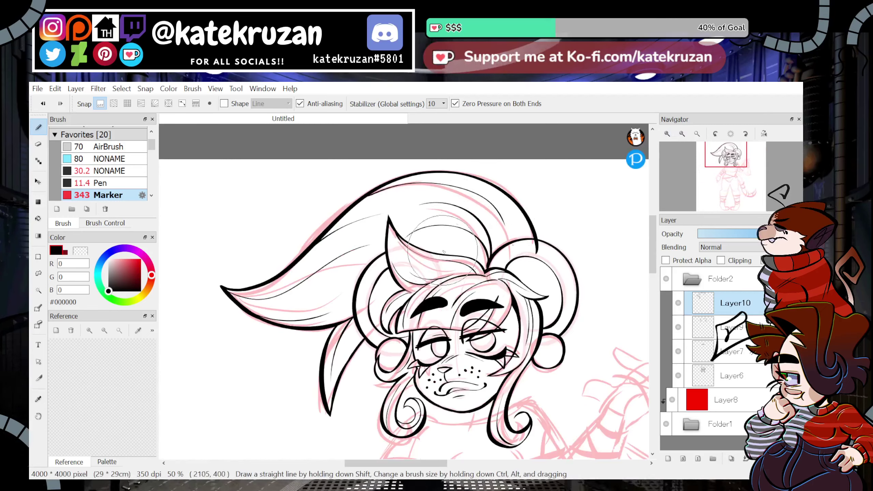
Hide the sketch folder Folder1 and erase the end of the ponytail outline that overlaps into the right ear.
click(667, 425)
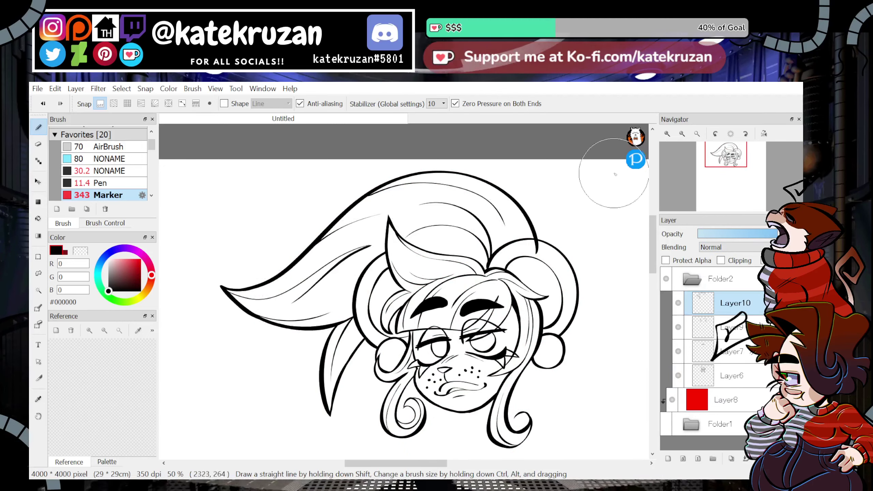
scroll(597, 181, up, 1)
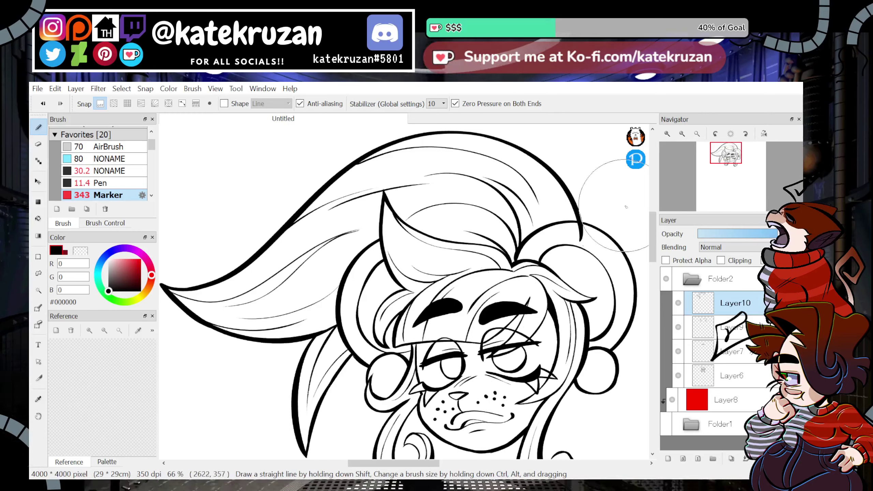
key(z)
drag(583, 228, 585, 234)
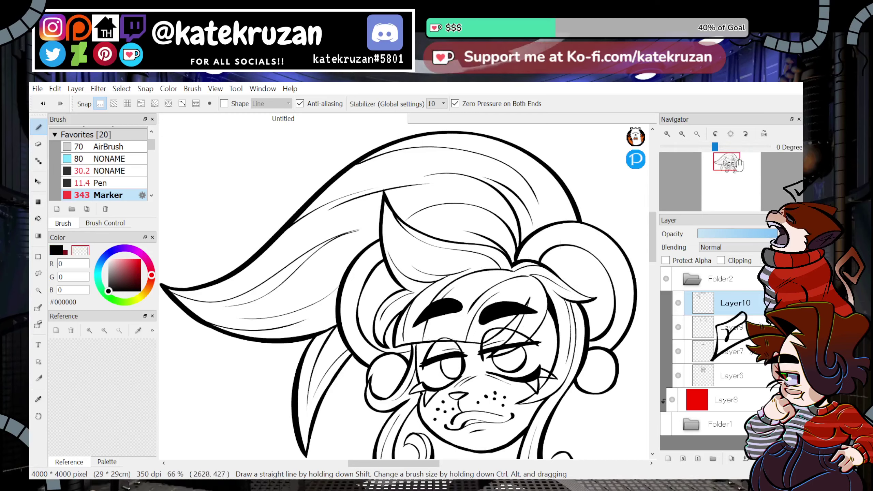
key(z)
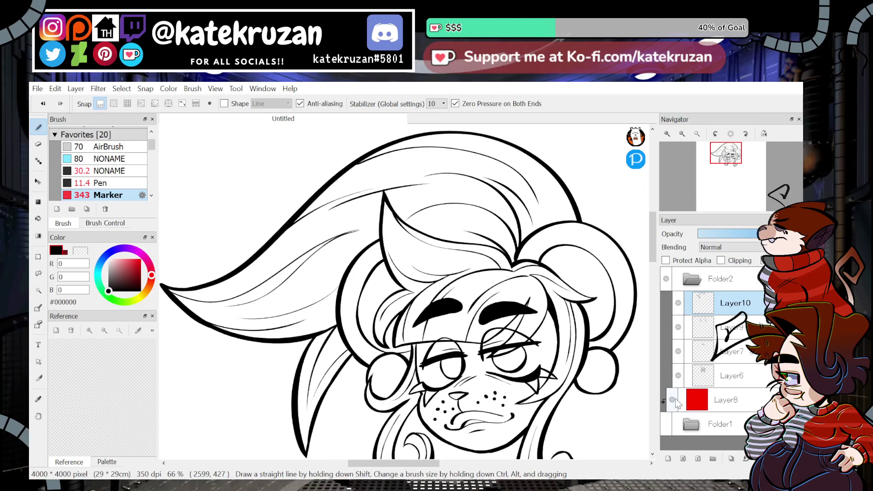
Show the sketch folder again, merge the line art layers down into Layer6, and nudge the merged head slightly left.
click(666, 424)
drag(727, 163, 733, 169)
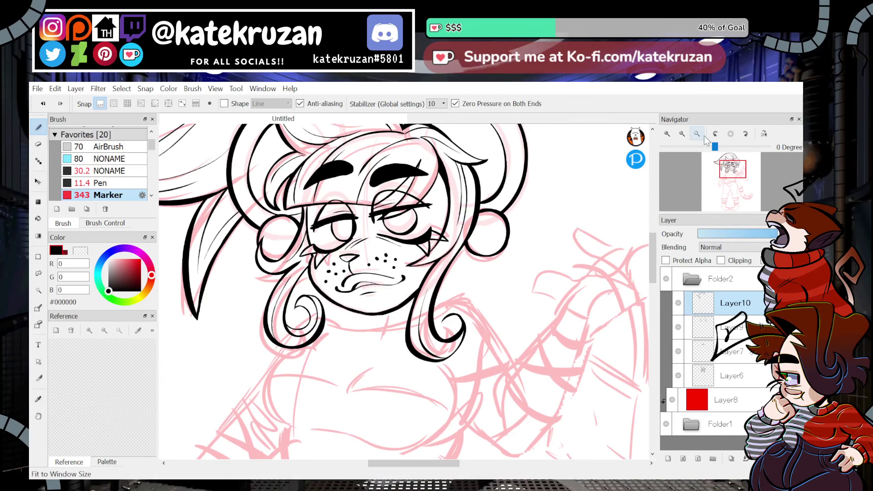
click(697, 134)
click(744, 459)
click(743, 459)
click(744, 460)
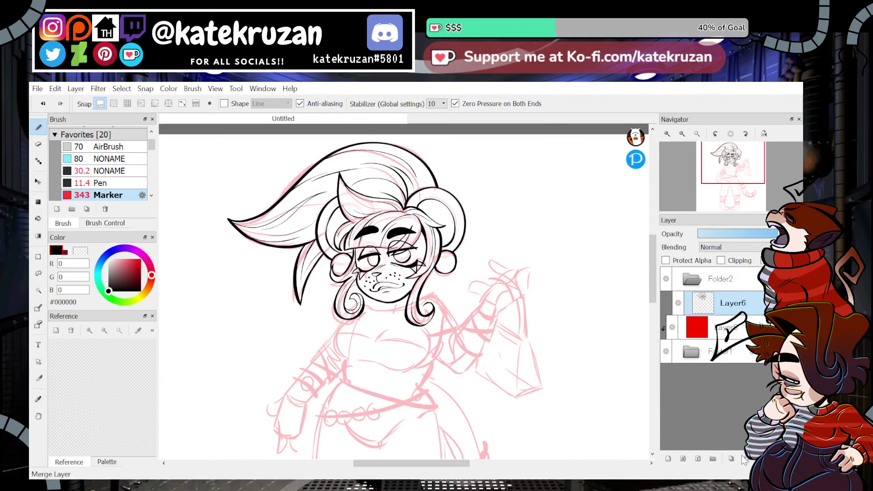
click(39, 182)
drag(741, 190, 733, 174)
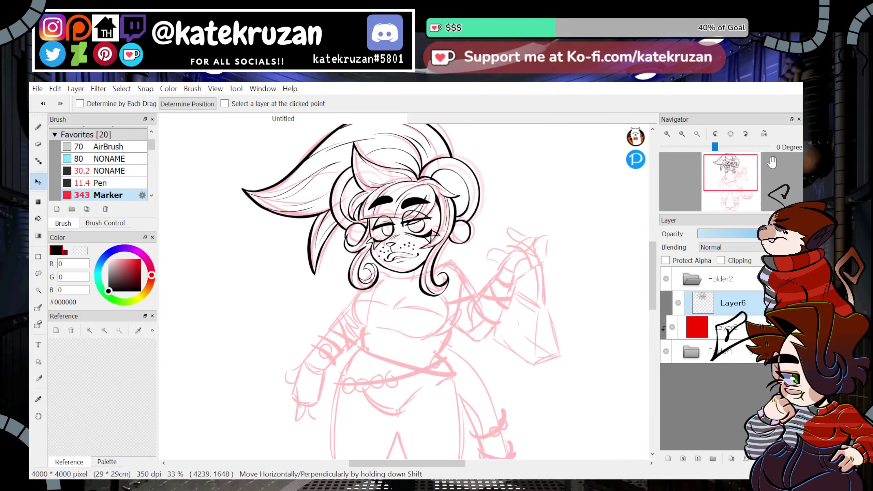
Add a new layer above Layer6 and ink the neck line with a solid black shadow under the chin.
key(ctrl+shift+n)
click(38, 128)
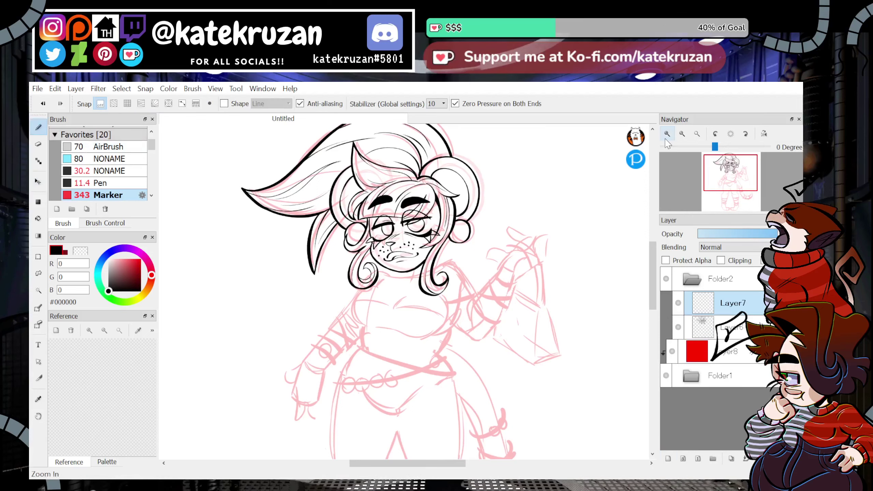
scroll(728, 189, up, 4)
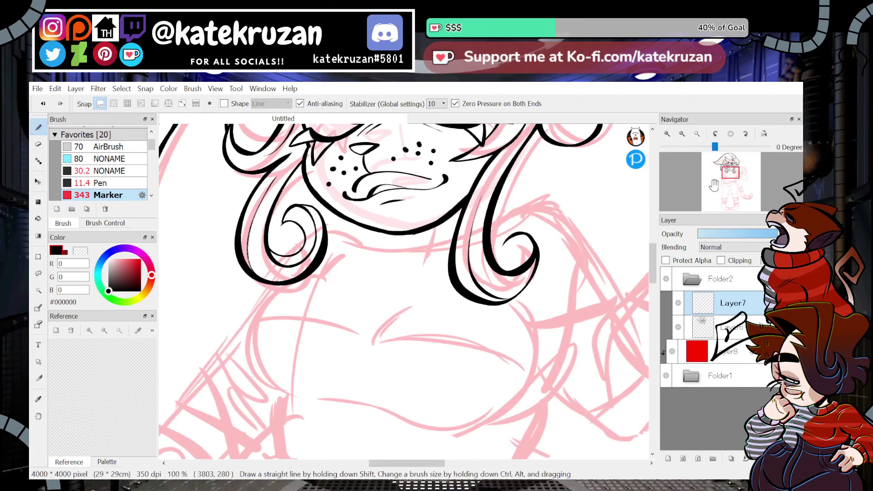
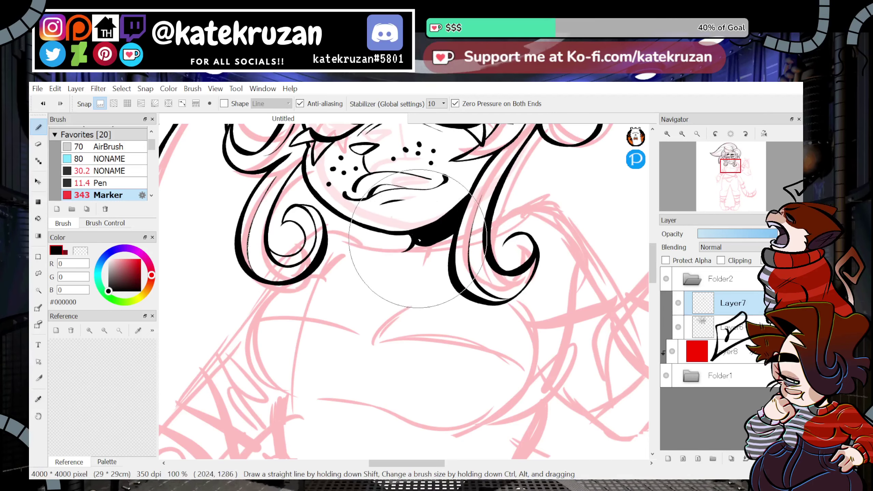
click(683, 134)
click(682, 134)
click(682, 134)
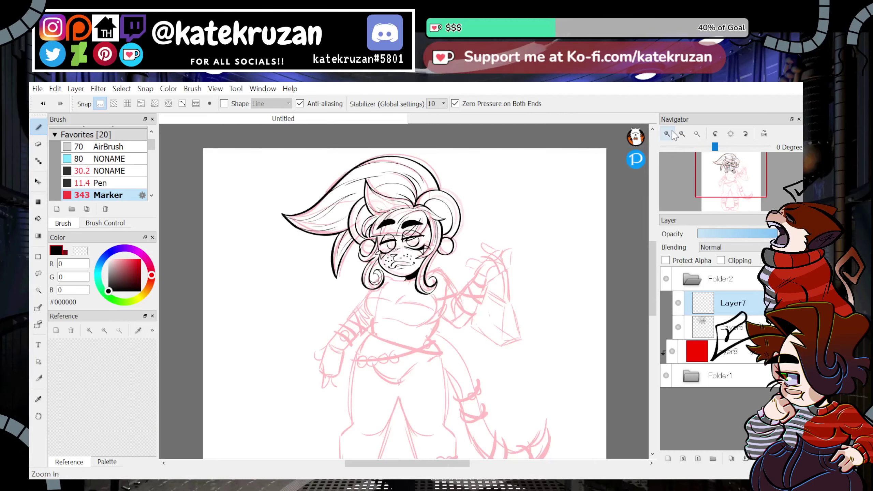
click(667, 133)
drag(722, 173, 720, 167)
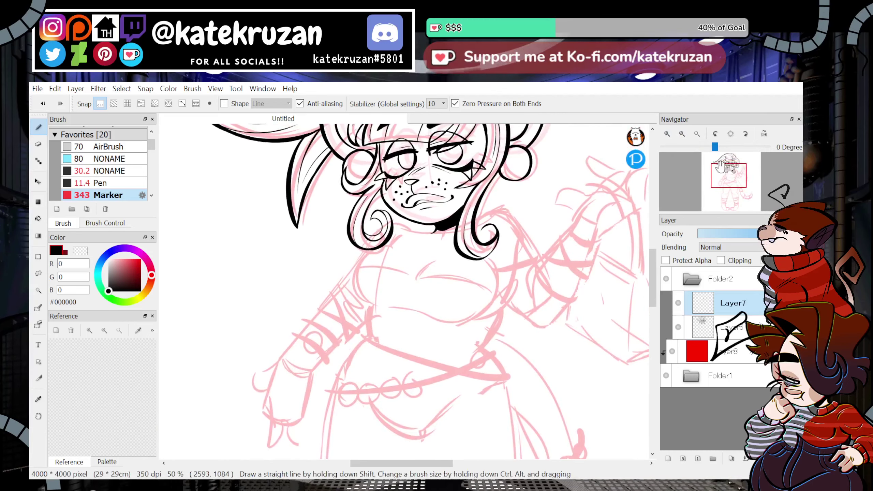
Undo the first chest strokes and re-ink the rounded chest outline from the left shoulder around to the right hair curl.
click(675, 136)
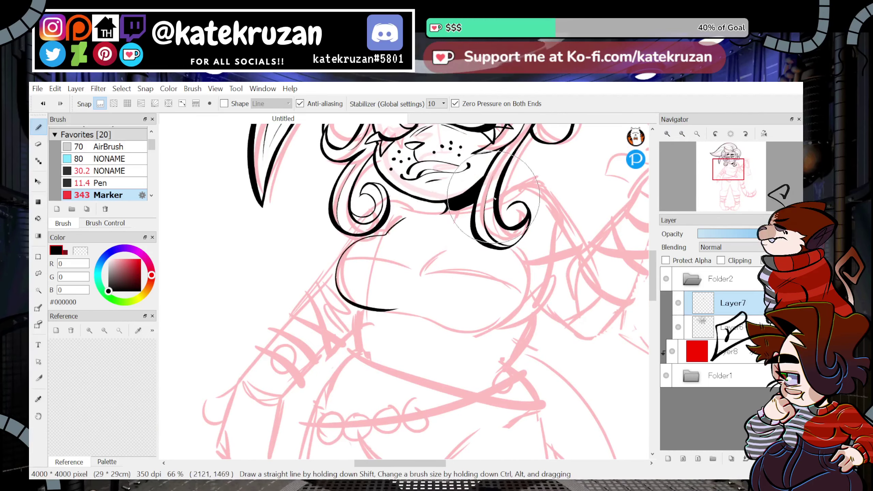
key(ctrl+z)
key(ctrl+z)
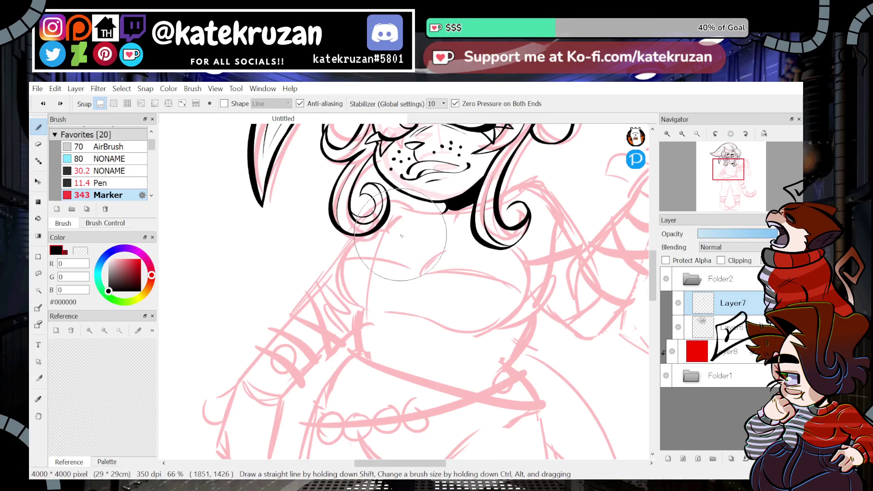
mouse_move(389, 234)
mouse_down()
mouse_move(370, 313)
mouse_move(457, 329)
mouse_up()
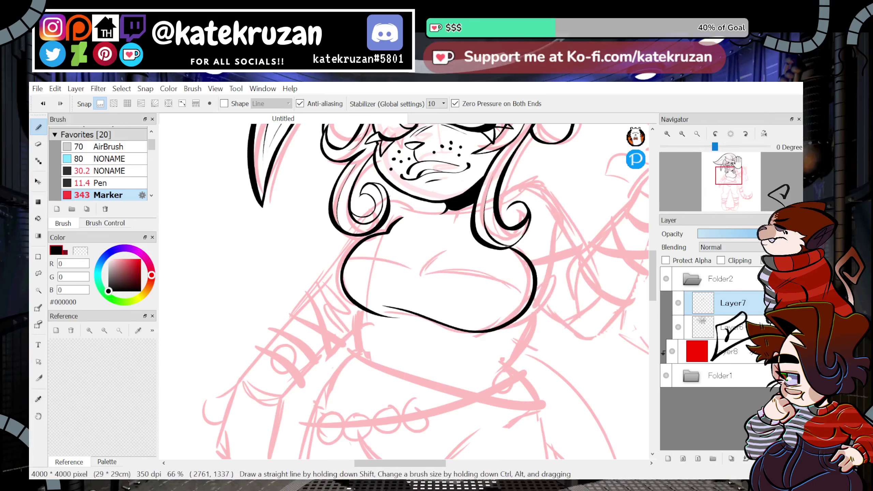
Re-ink the chest outline's right side and underside in the mirrored view, adding two diagonal fold lines toward the middle.
click(764, 134)
key(ctrl+z)
mouse_move(300, 247)
mouse_down()
mouse_move(349, 333)
mouse_move(425, 306)
mouse_up()
key(ctrl+z)
drag(299, 250, 340, 335)
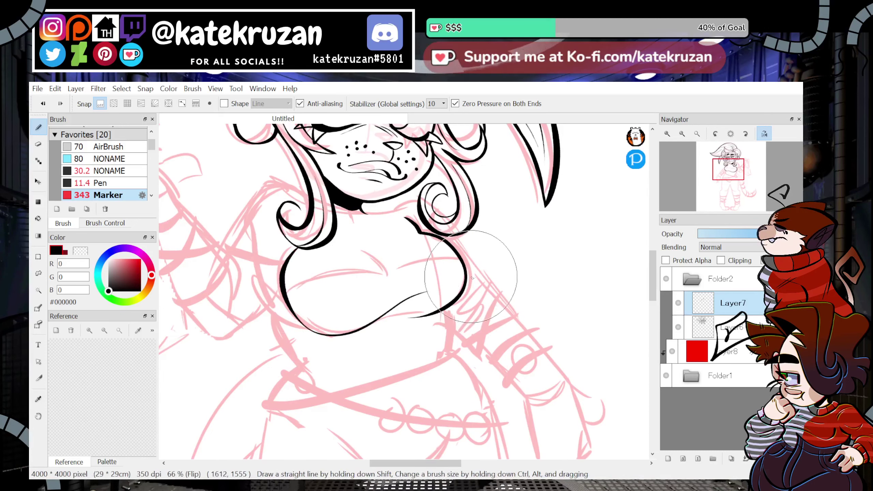
click(764, 135)
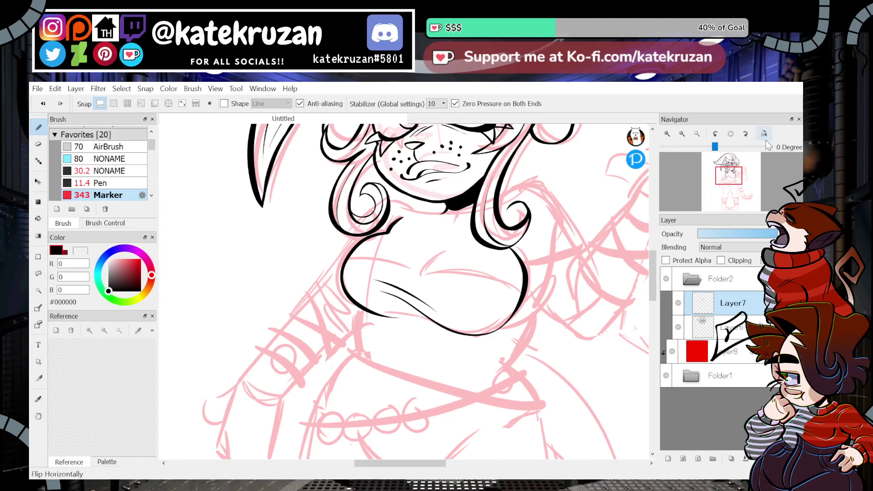
click(668, 134)
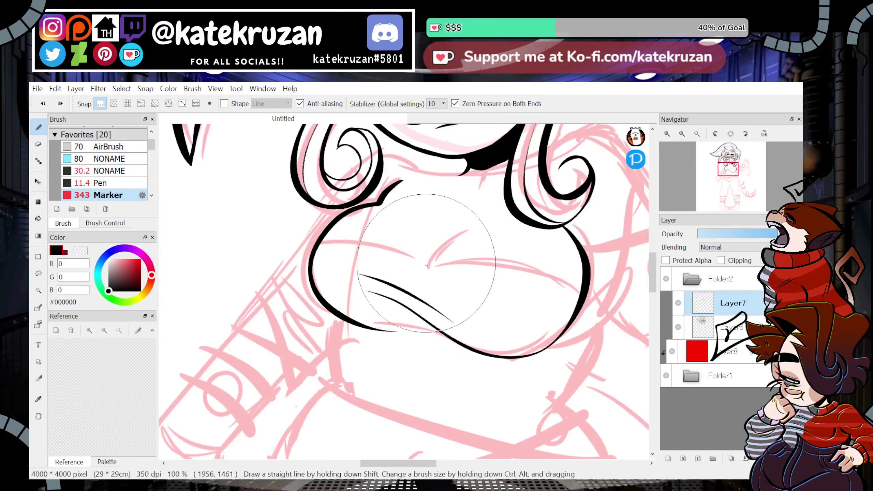
drag(417, 281, 462, 213)
mouse_move(427, 260)
mouse_down()
mouse_move(453, 213)
mouse_move(413, 283)
mouse_up()
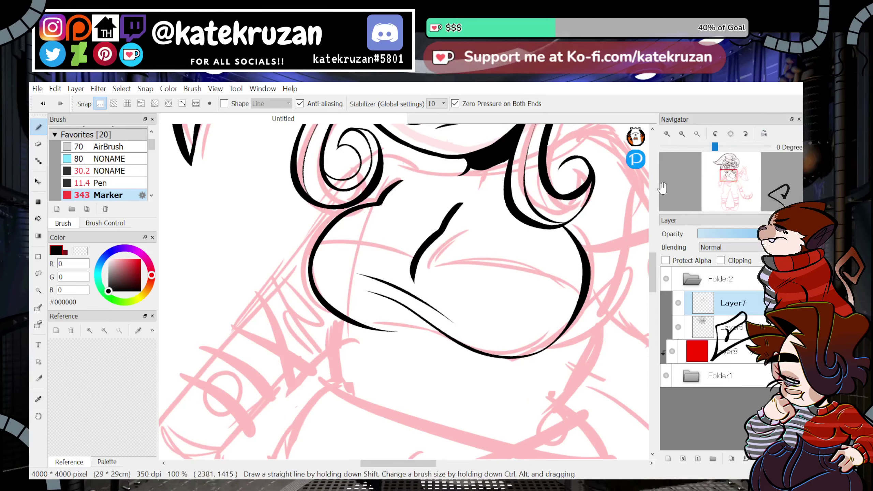
click(765, 133)
key(x)
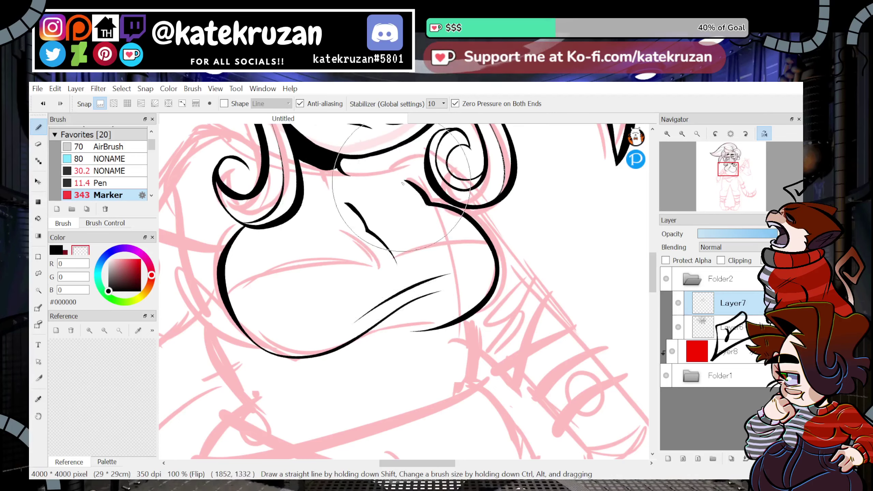
key(x)
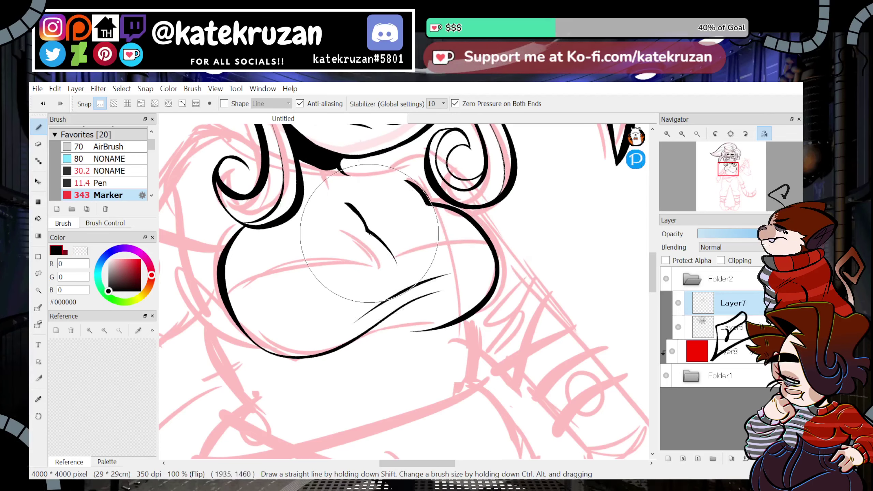
key(h)
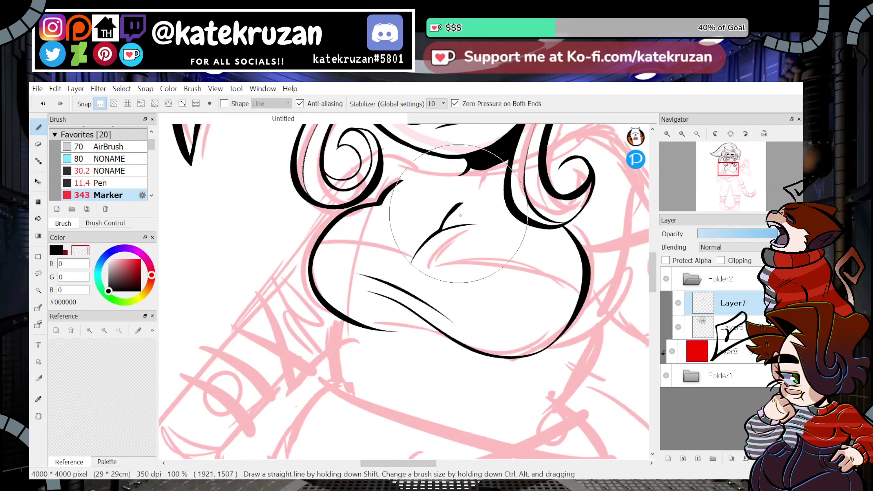
drag(466, 195, 414, 256)
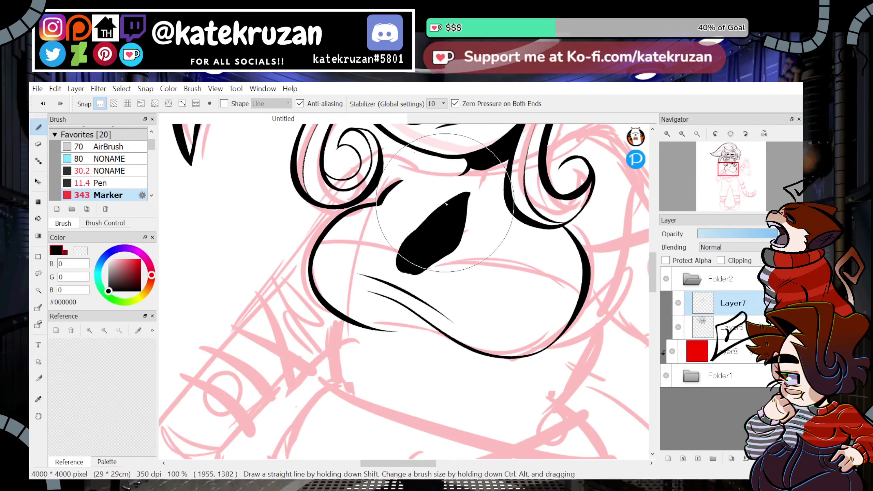
key(ctrl+z)
key(z)
drag(463, 206, 449, 211)
key(z)
Ink the short curved line at the chest's centre and the top's upper edge across the right half.
drag(423, 254, 463, 211)
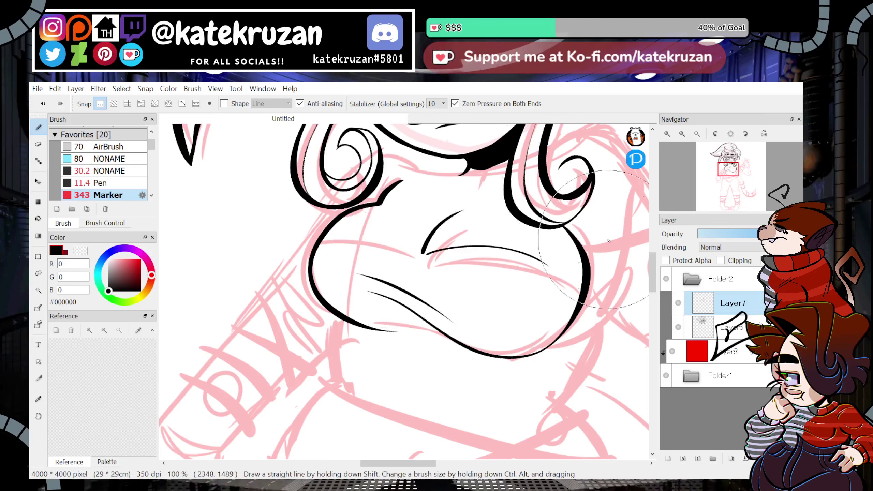
mouse_move(423, 254)
mouse_down()
mouse_move(451, 246)
mouse_move(604, 281)
mouse_up()
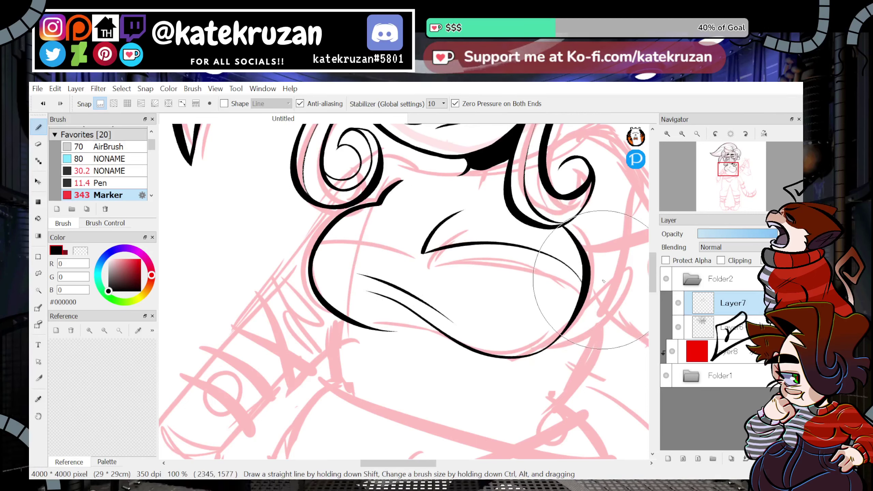
click(764, 133)
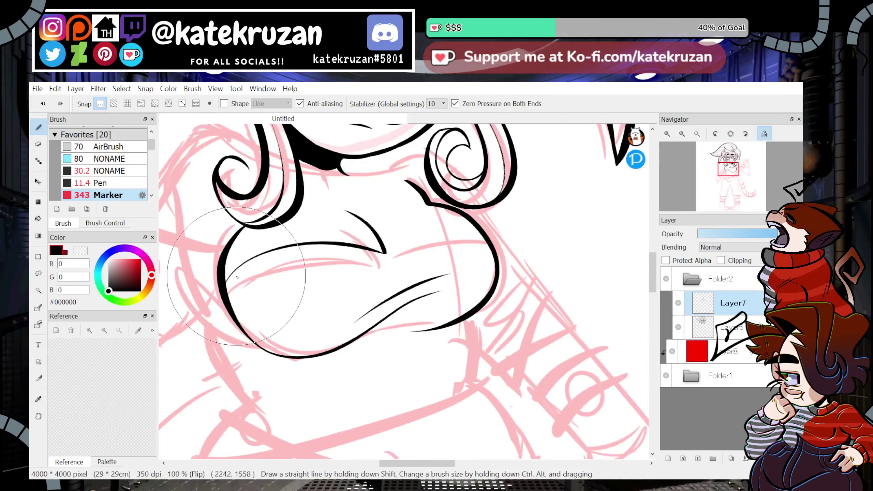
key(ctrl+z)
drag(226, 283, 313, 248)
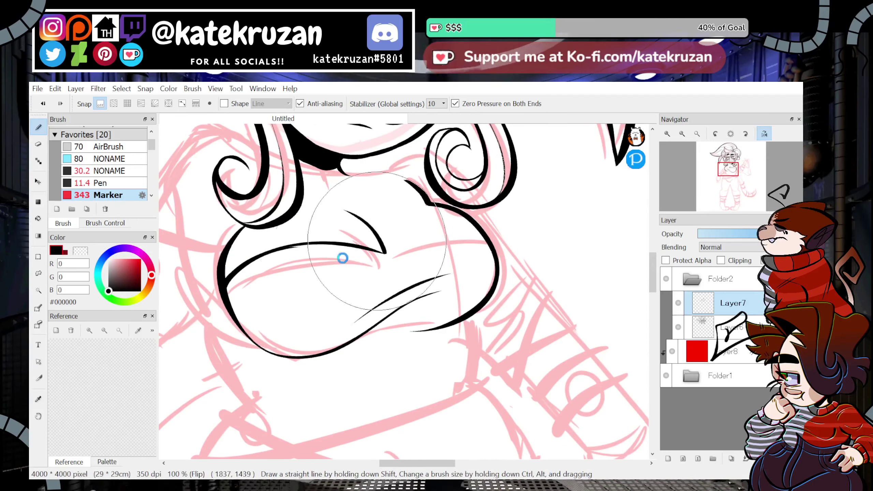
key(ctrl+z)
drag(225, 285, 385, 253)
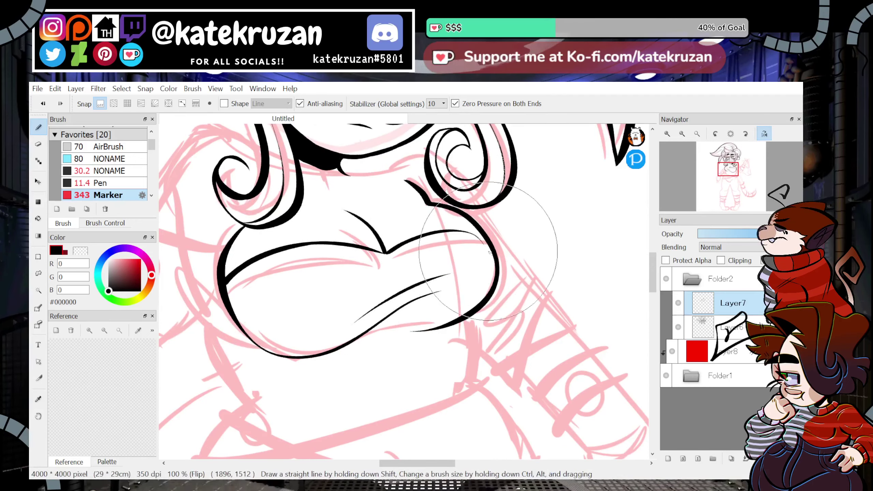
Ink the top's upper edge across the left half and add short strokes on the upper chest near both hair curls.
drag(486, 242, 380, 255)
key(ctrl+z)
drag(486, 241, 389, 253)
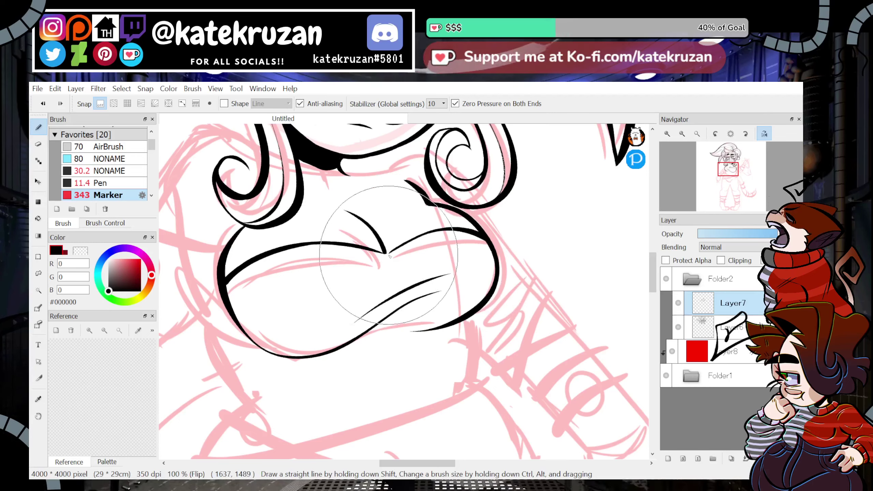
drag(437, 205, 392, 206)
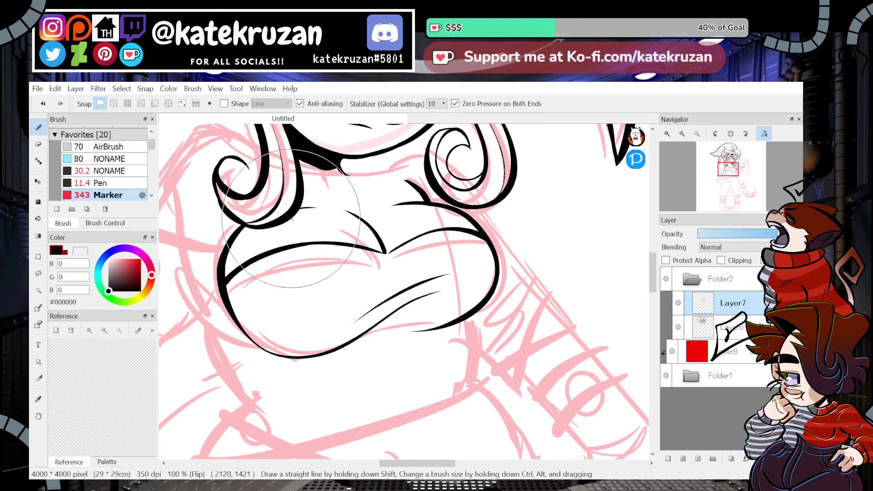
click(682, 134)
click(682, 133)
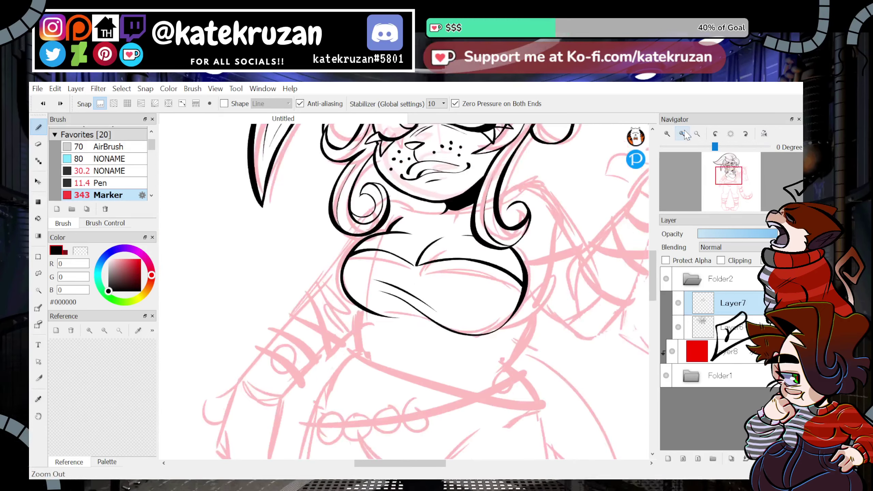
click(682, 134)
Redraw the lower-left curve of the chest outline and trim its stroke cleanly.
click(674, 133)
click(675, 134)
click(675, 134)
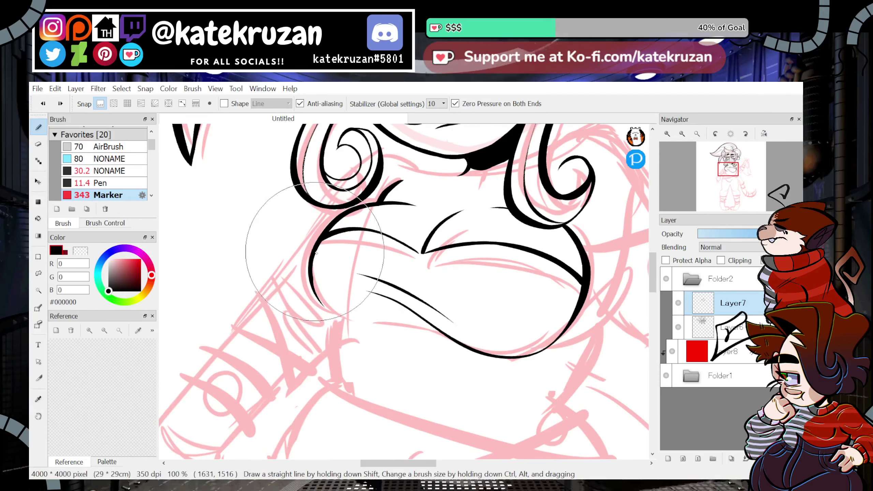
key(ctrl)
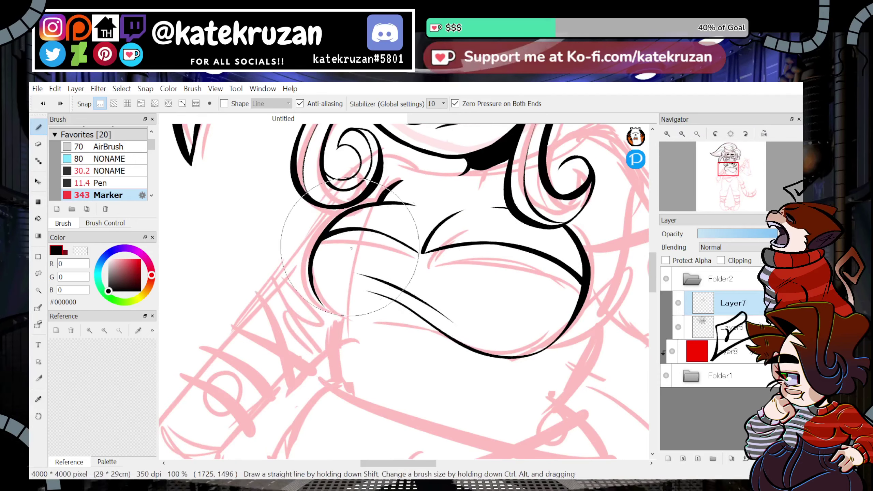
key(z)
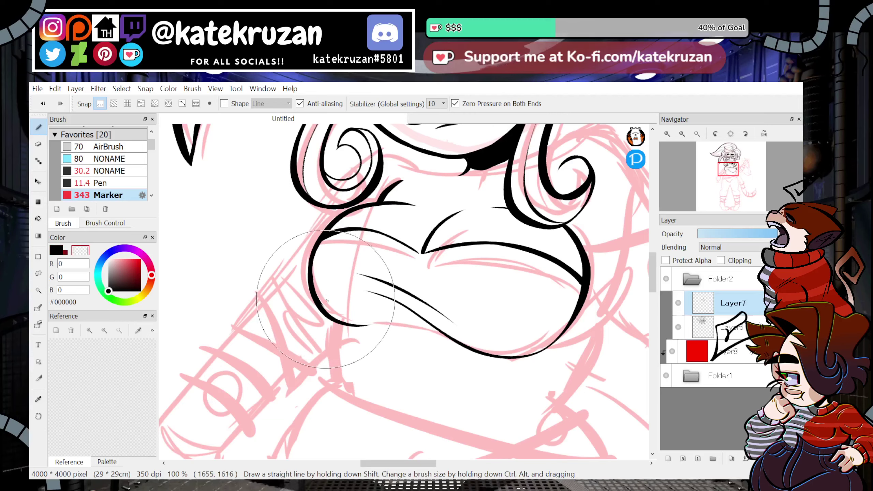
key(x)
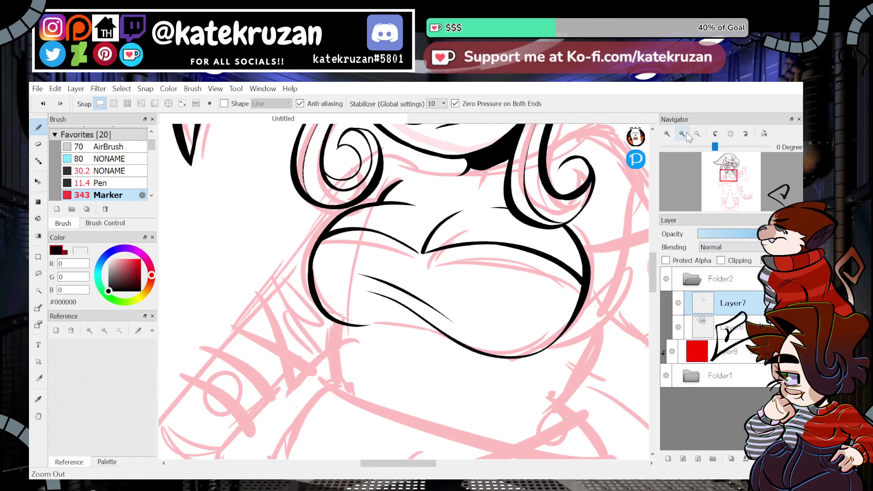
Examine the chest line art against the head and body sketch in both normal and mirrored view.
click(682, 134)
click(682, 134)
click(682, 134)
click(668, 134)
click(667, 133)
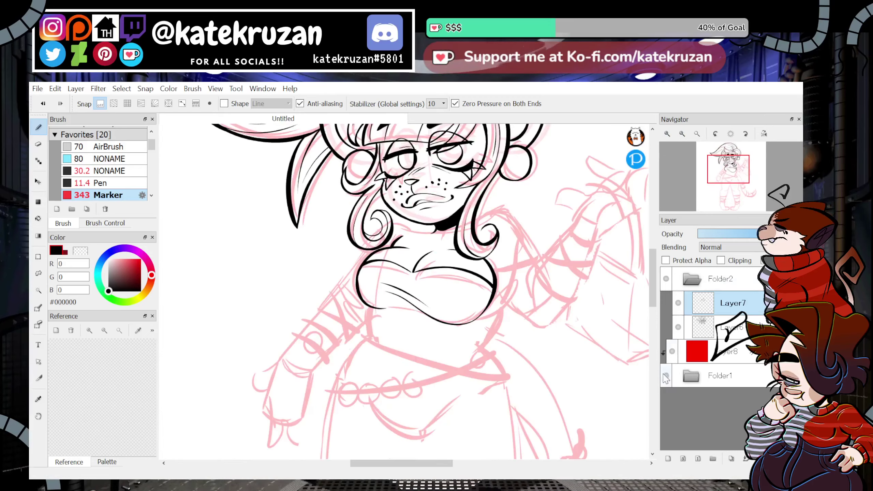
scroll(733, 168, up, 3)
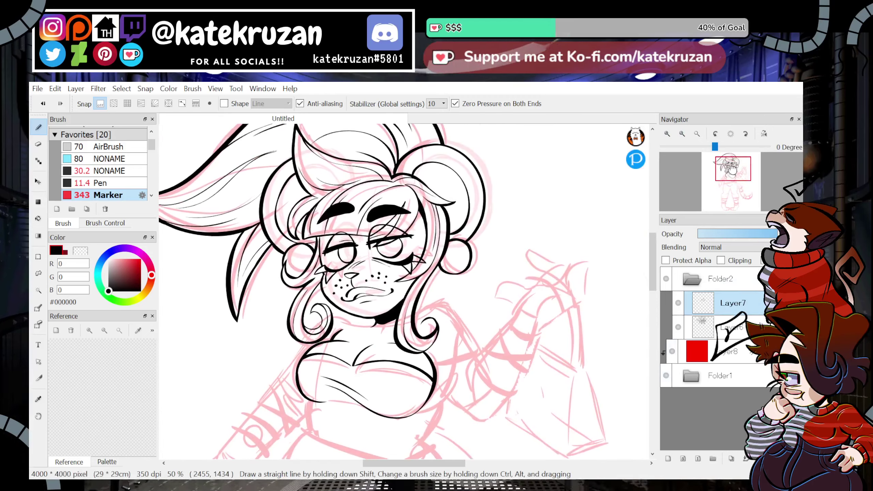
mouse_move(732, 168)
mouse_down()
mouse_move(727, 179)
mouse_move(726, 168)
mouse_up()
click(764, 135)
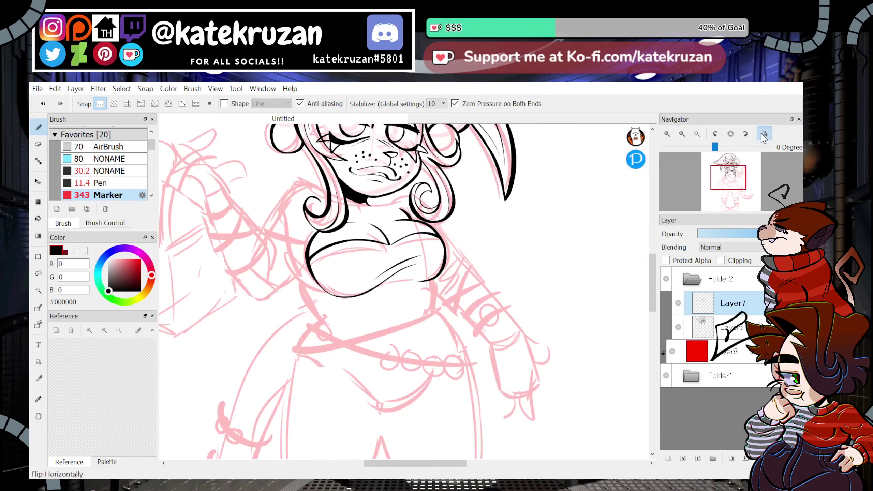
click(763, 134)
Erase the two diagonal fold lines and re-ink the chest's right underside curve and its central line.
click(668, 134)
key(z)
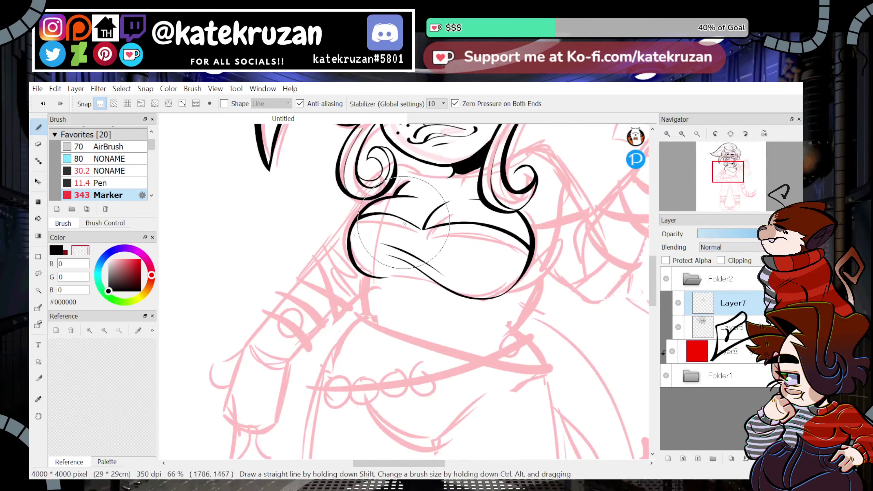
click(668, 134)
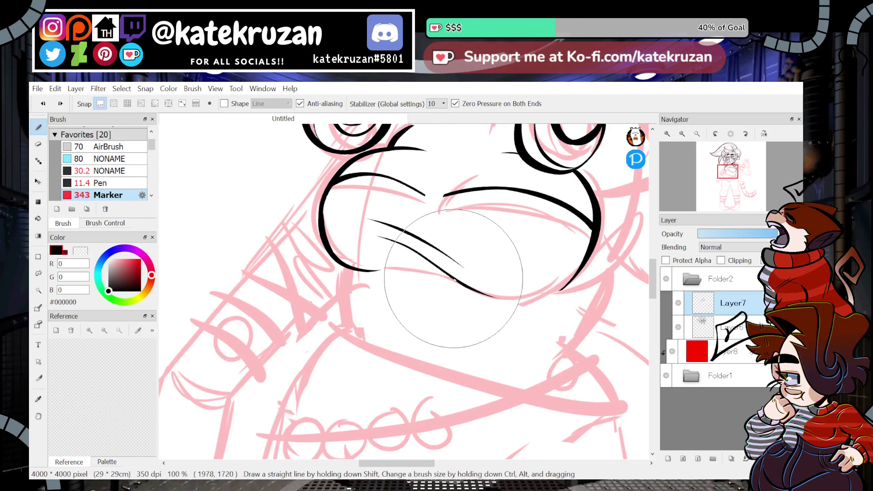
drag(522, 299, 581, 275)
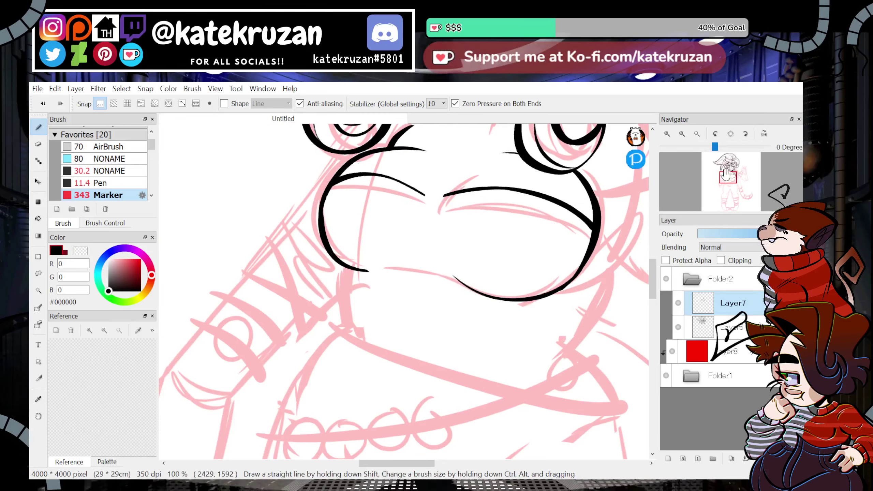
drag(728, 171, 729, 169)
drag(443, 221, 392, 271)
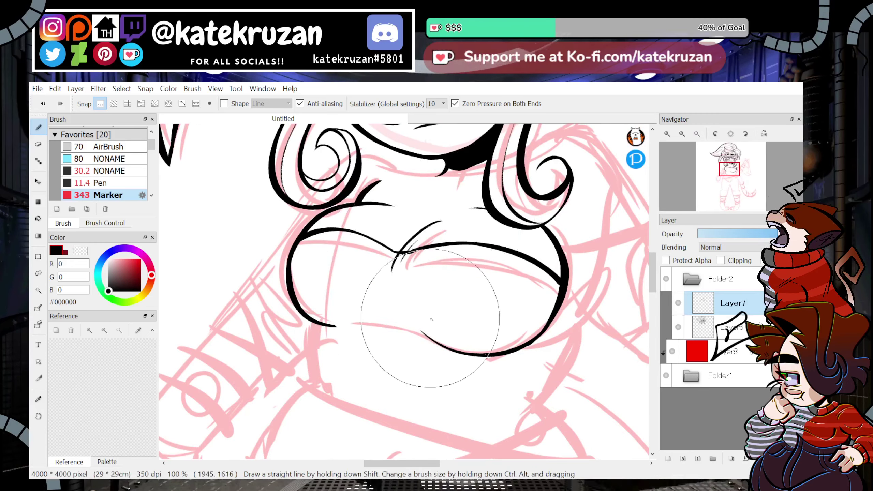
Extend the chest's right underside curve up toward the centre with a tapered end and a short parallel stroke.
mouse_move(378, 302)
mouse_down()
mouse_move(403, 330)
mouse_move(428, 338)
mouse_up()
key(ctrl+z)
key(ctrl+z)
key(z)
click(764, 133)
key(x)
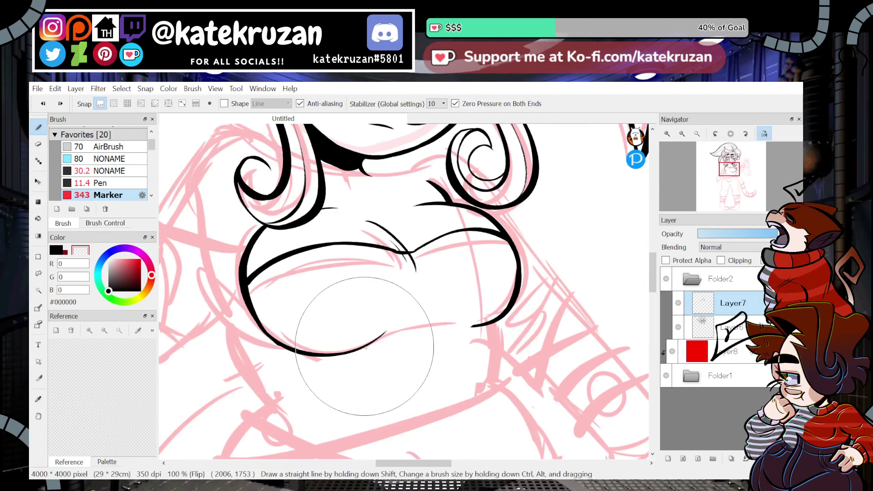
mouse_move(413, 312)
mouse_down()
mouse_move(358, 351)
mouse_move(420, 300)
mouse_move(399, 329)
mouse_up()
key(ctrl+z)
click(764, 134)
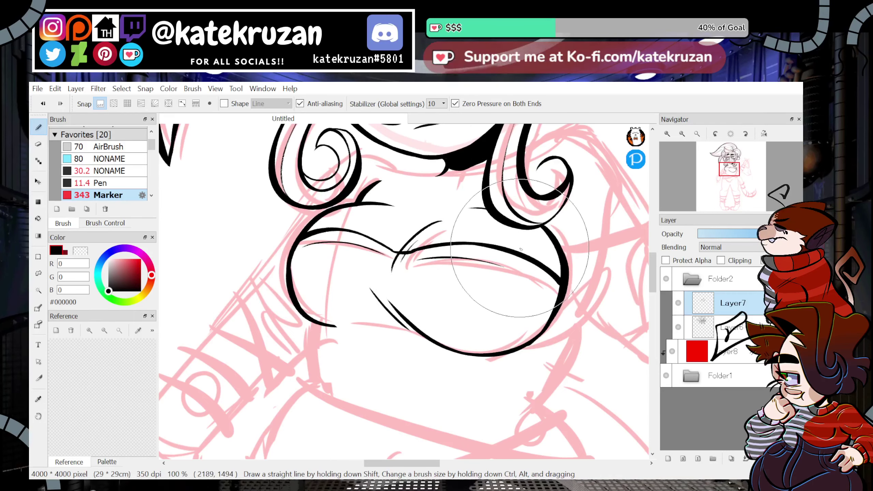
click(763, 133)
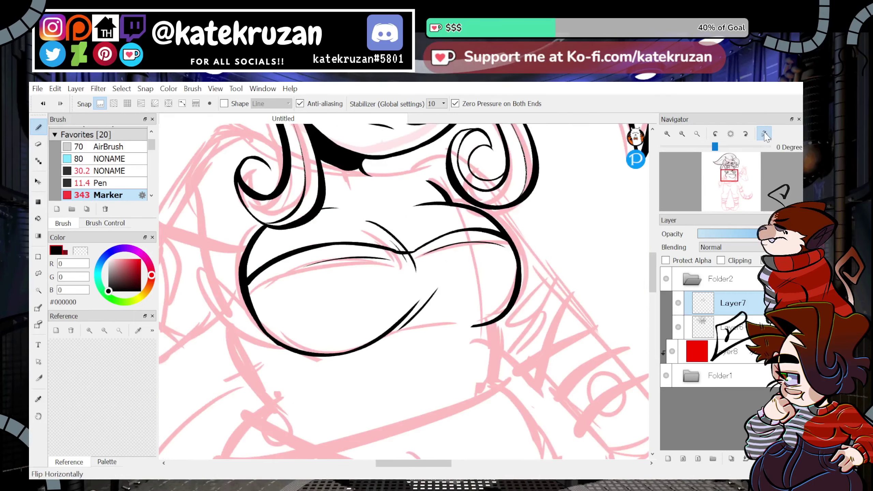
click(765, 134)
click(766, 135)
click(765, 133)
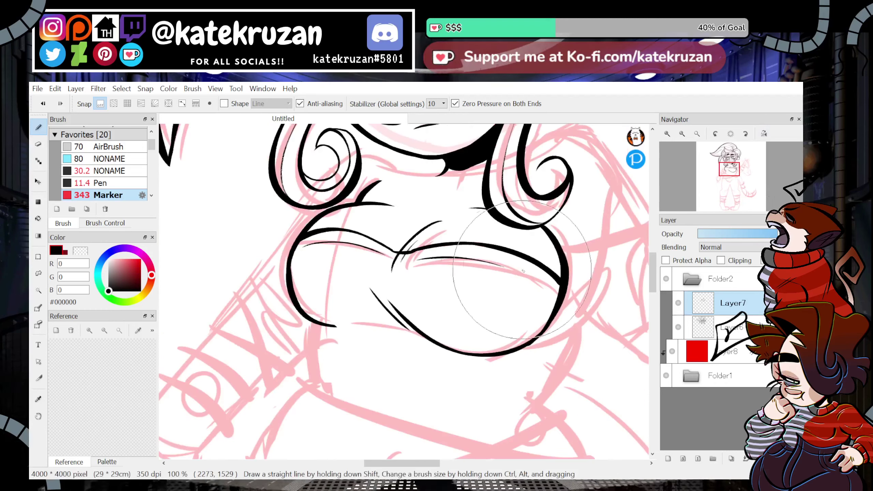
Fill the lower inner bend of the left hair curl's spiral with solid black and clean its edge.
drag(729, 175, 729, 174)
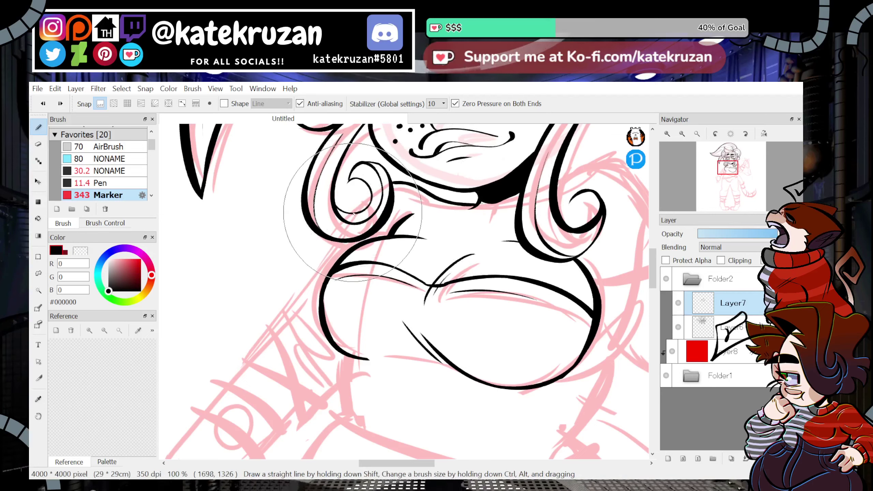
scroll(434, 169, up, 3)
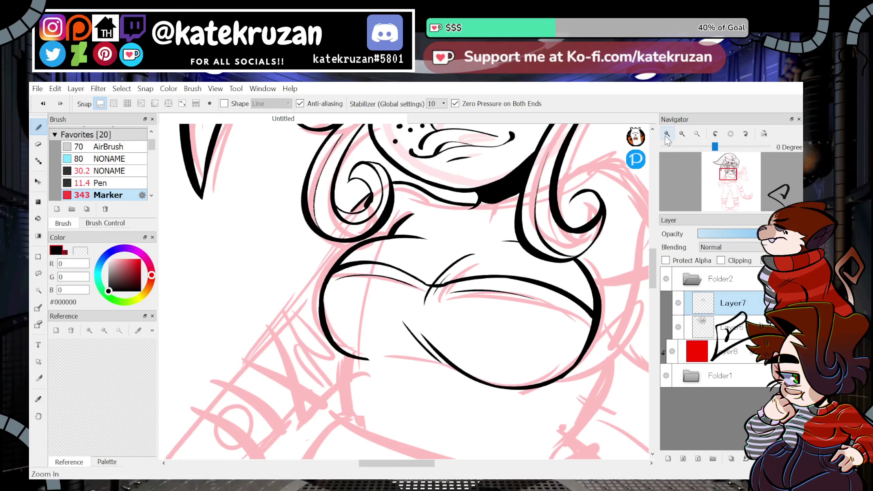
mouse_move(337, 227)
mouse_down()
mouse_move(303, 267)
mouse_move(339, 232)
mouse_up()
key(z)
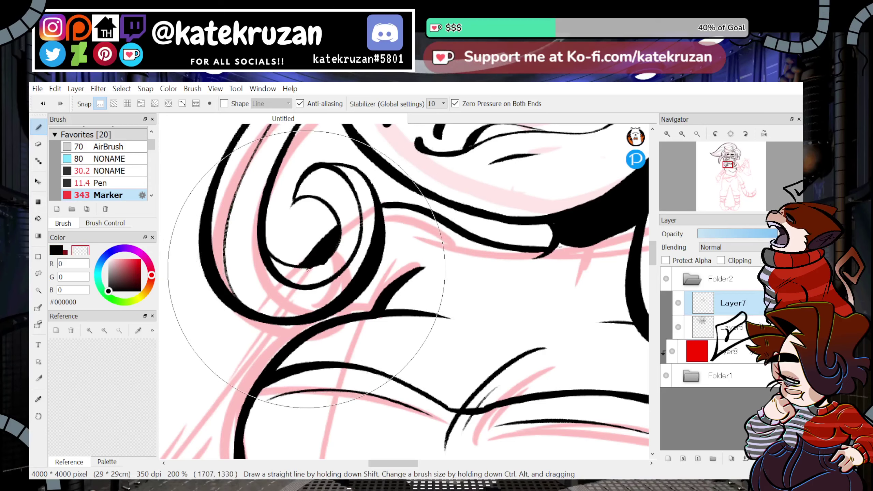
mouse_move(304, 266)
mouse_down()
mouse_move(323, 266)
mouse_move(297, 267)
mouse_up()
key(z)
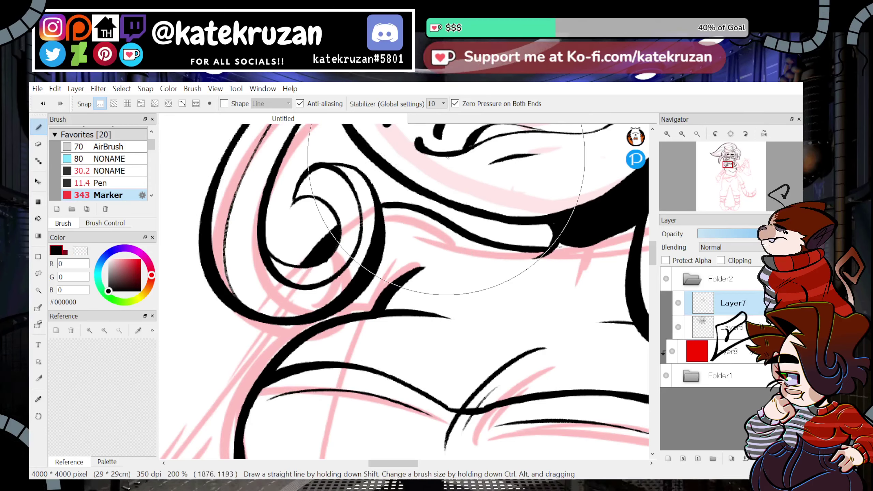
Lower the opacity of Folder1 with the pink sketch and make Layer7 active again.
click(682, 134)
click(682, 134)
click(682, 134)
click(682, 133)
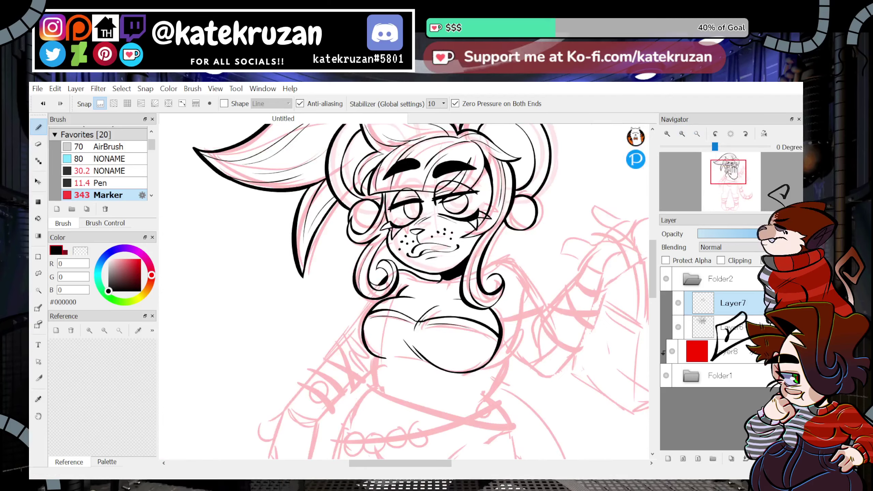
mouse_move(728, 171)
mouse_down()
mouse_move(729, 182)
mouse_move(734, 175)
mouse_up()
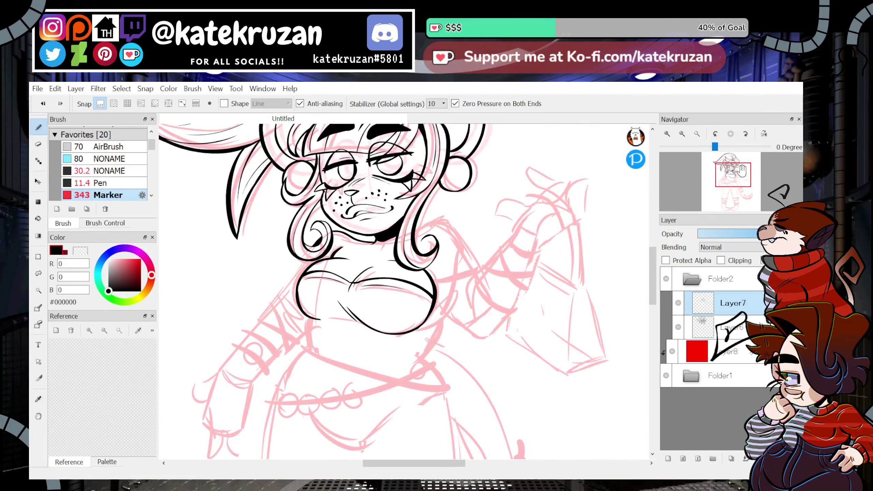
click(682, 134)
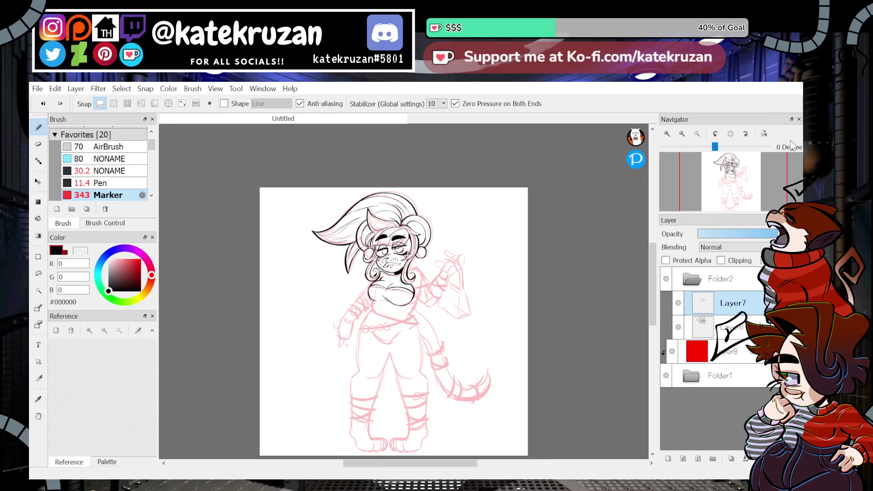
click(724, 366)
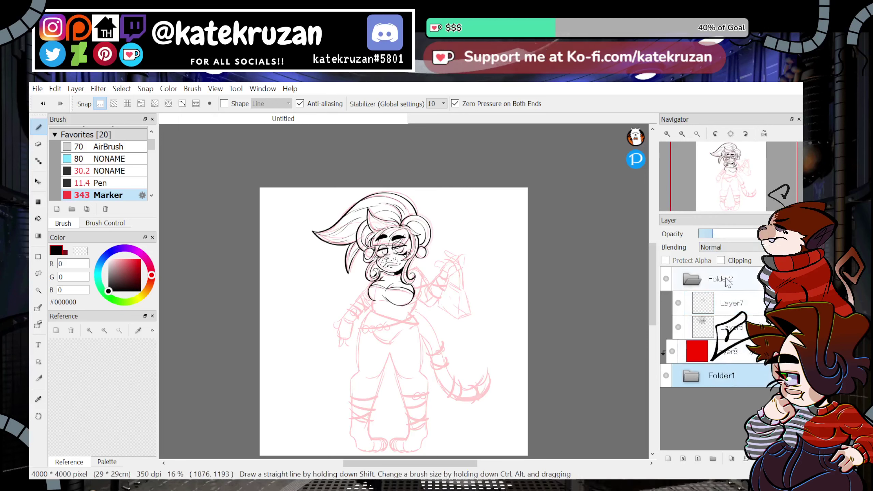
click(733, 302)
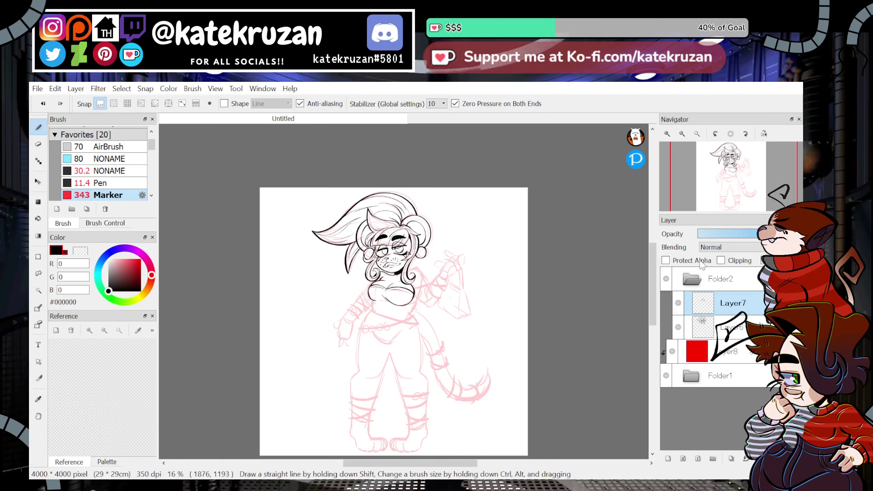
Redraw the chest's outer side beneath the right hair curl as one smooth, thicker curve joining the underside.
click(666, 133)
click(667, 134)
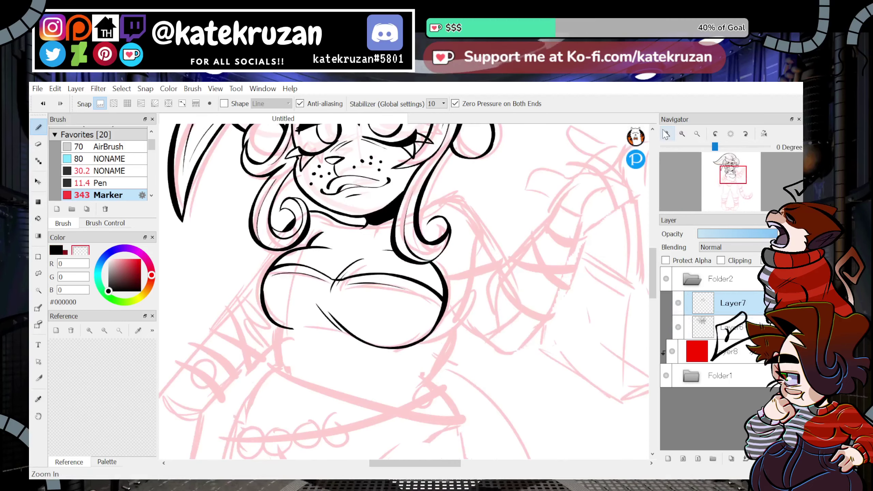
click(667, 134)
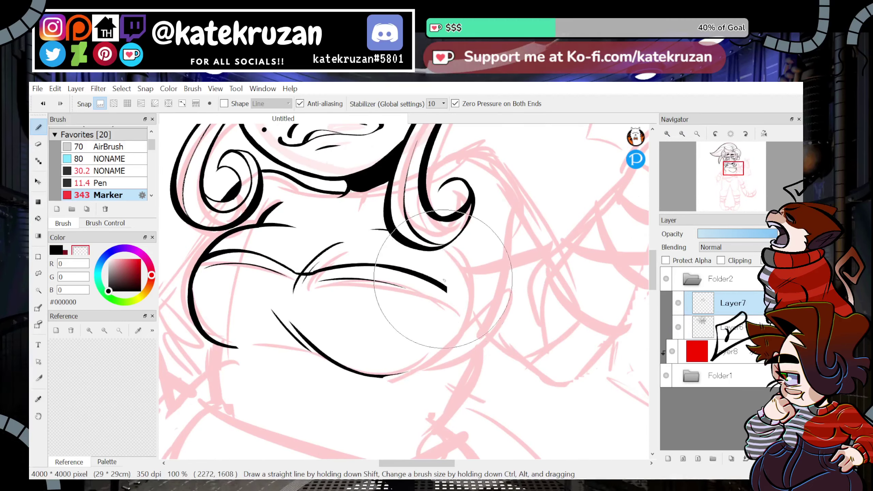
key(h)
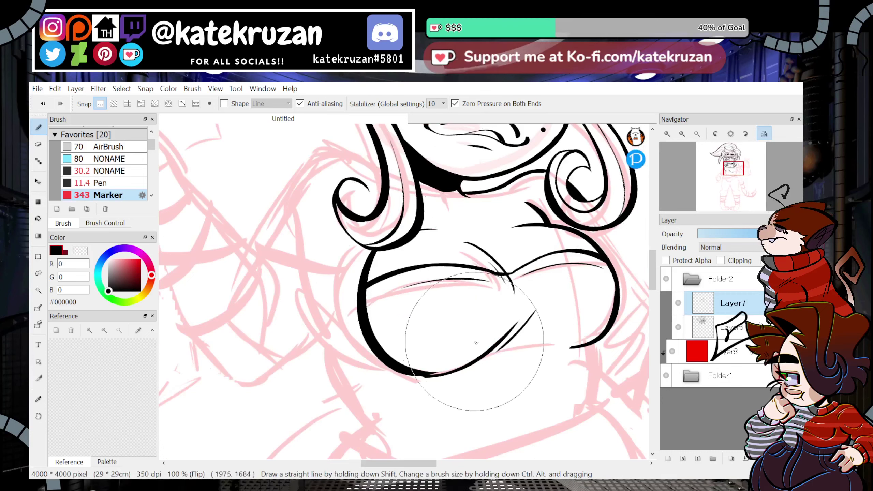
click(765, 134)
Ink the raised arm's shoulder line from behind the hair curl down along the upper arm.
drag(743, 194, 739, 167)
click(764, 134)
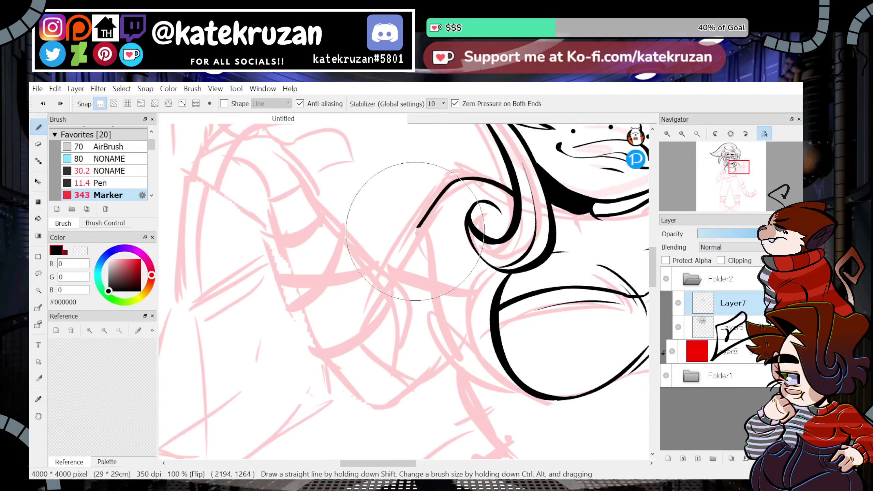
mouse_move(514, 198)
mouse_down()
mouse_move(430, 208)
mouse_move(388, 282)
mouse_move(431, 206)
mouse_move(391, 276)
mouse_up()
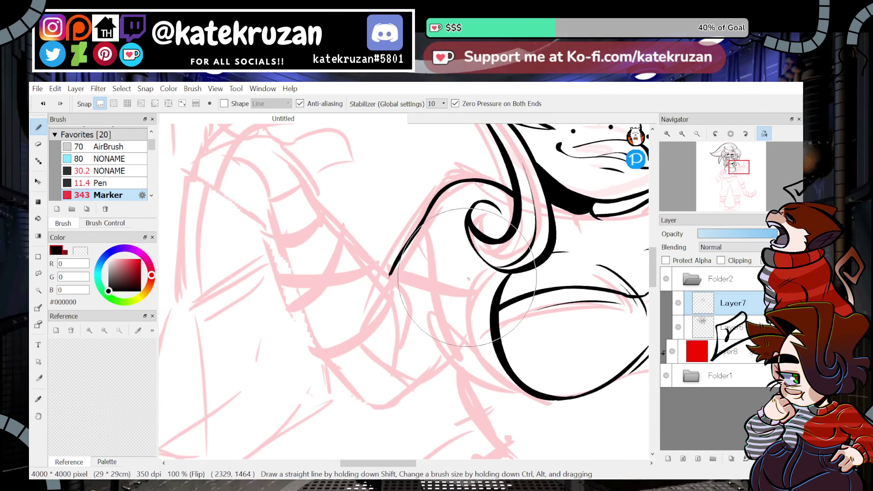
click(764, 134)
drag(739, 174, 736, 174)
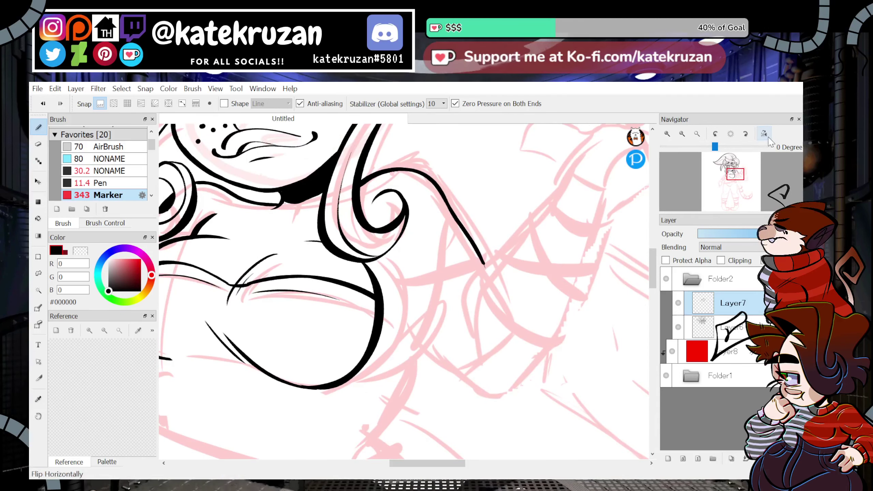
Redraw the raised arm's shoulder line as a smoother curve that tapers off along the upper arm.
click(769, 137)
drag(426, 320, 340, 386)
key(ctrl+z)
key(z)
drag(367, 196, 342, 240)
key(ctrl+z)
drag(380, 179, 318, 265)
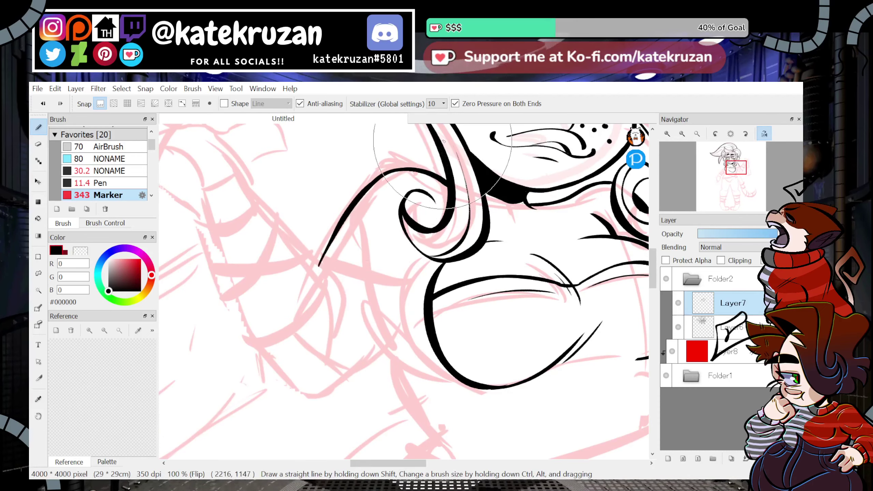
click(682, 134)
click(682, 133)
click(682, 133)
click(682, 135)
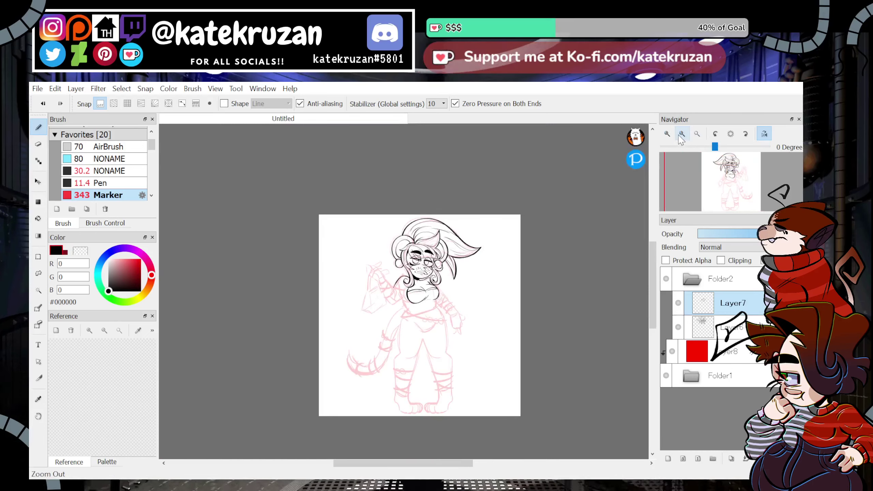
Ink the raised arm's underside from the side of the chest down and around the bent elbow.
click(668, 134)
click(667, 134)
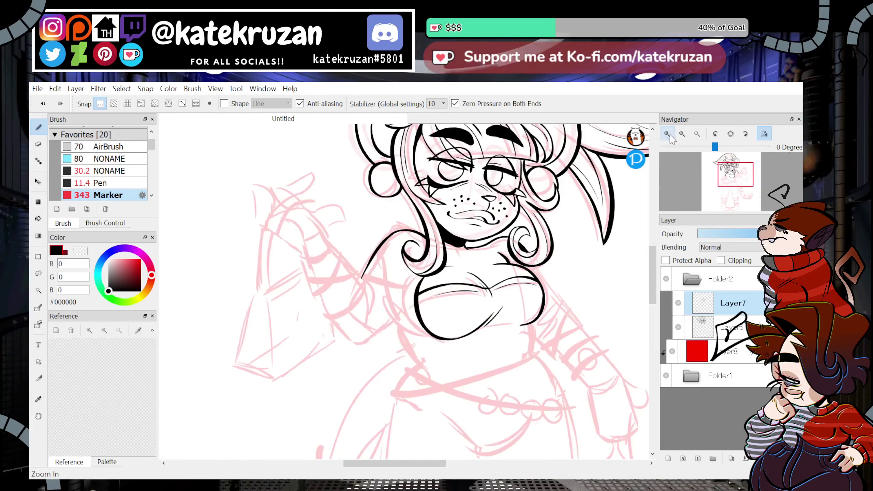
click(667, 135)
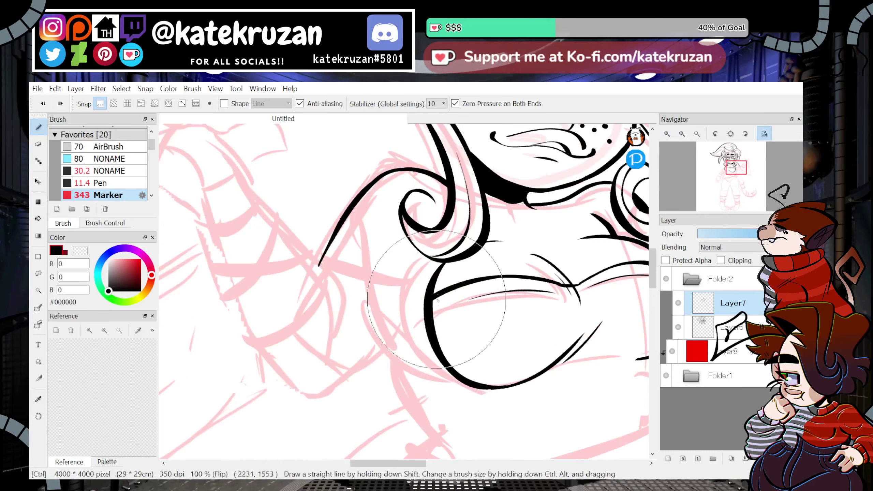
key(ctrl+z)
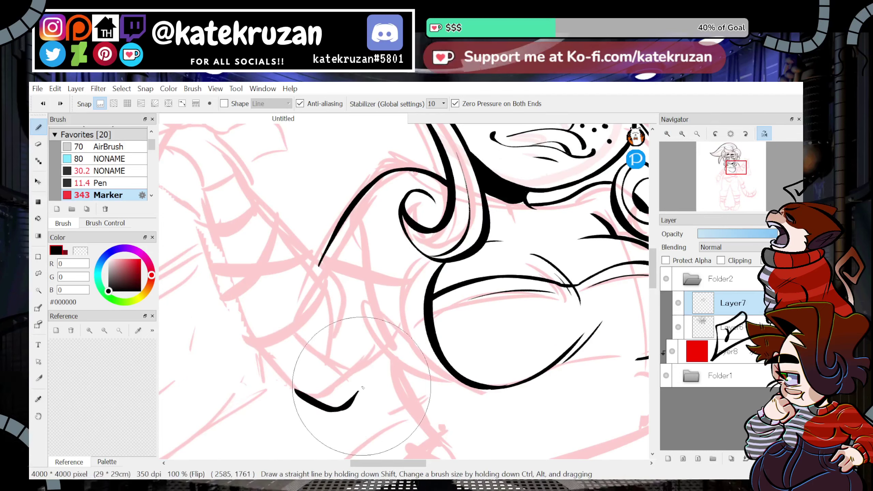
drag(356, 395, 426, 315)
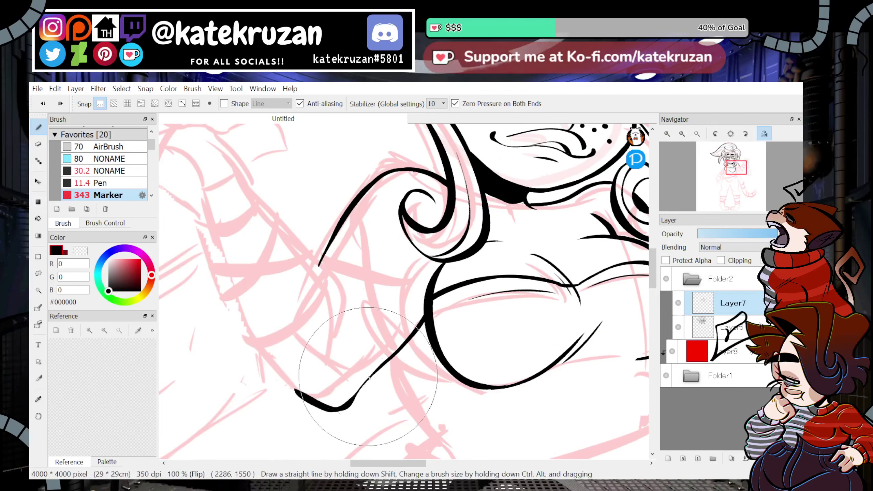
drag(346, 409, 390, 358)
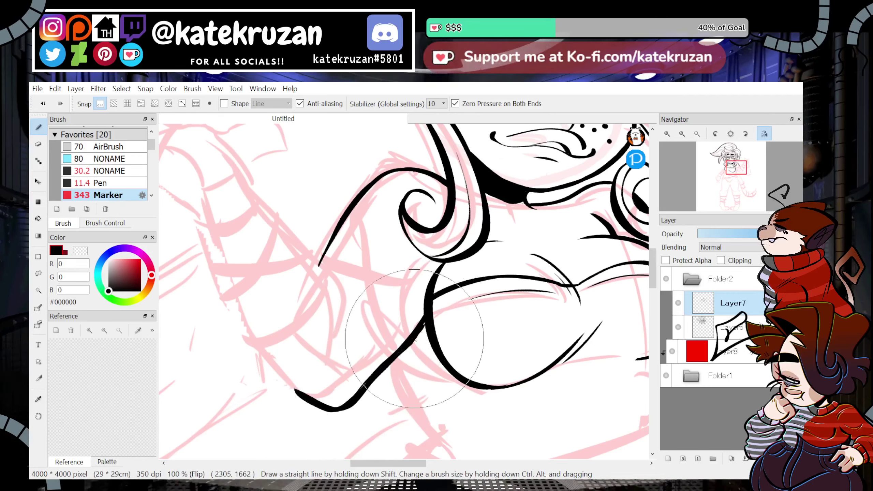
Add a thin crease line just inside the raised arm's elbow and refine the end of the elbow curve.
click(763, 134)
drag(737, 167, 738, 173)
key(z)
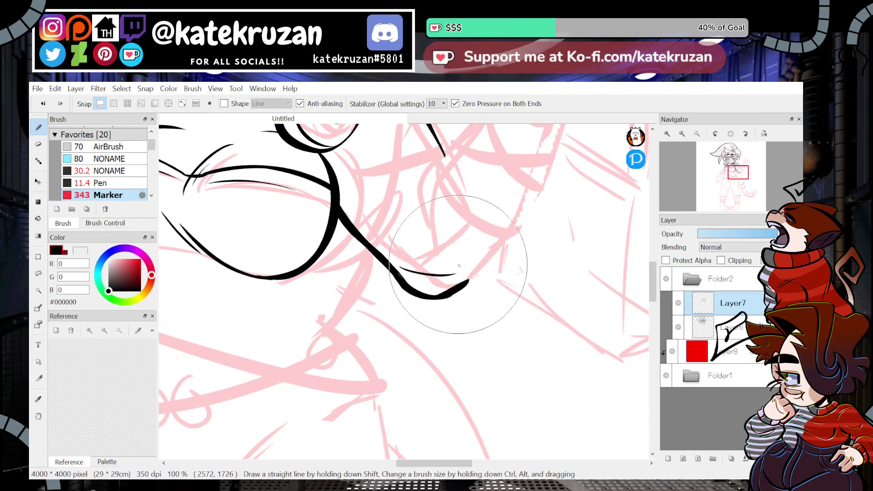
click(683, 134)
click(682, 134)
click(683, 134)
click(682, 133)
Ink the lowered arm's outer shoulder line from beneath the left hair curl down to the upper arm.
click(668, 133)
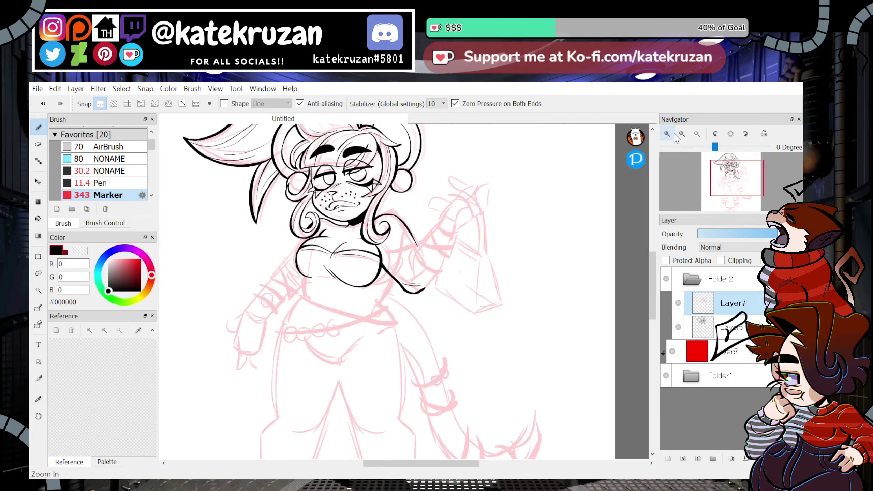
click(668, 134)
click(668, 134)
drag(747, 158, 724, 175)
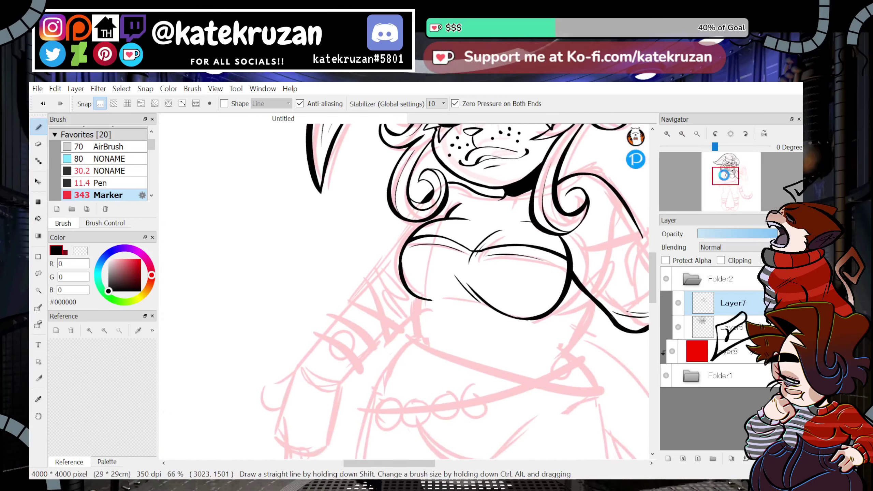
click(668, 134)
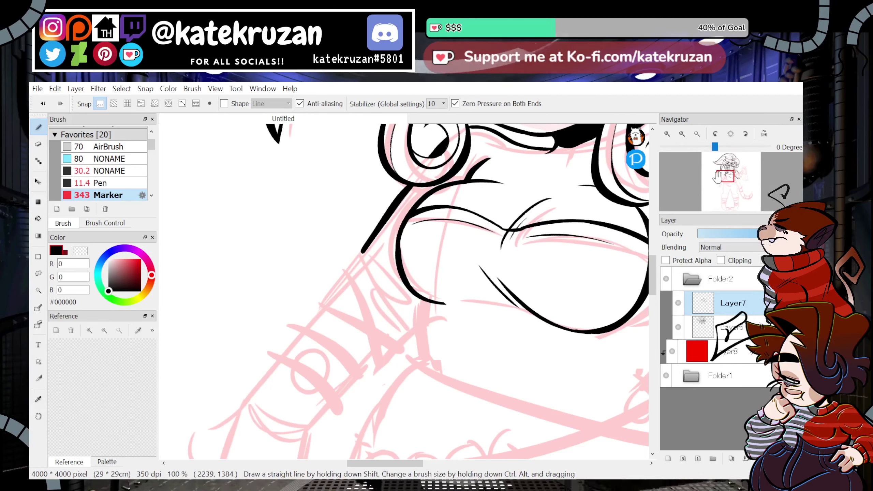
drag(727, 175, 730, 171)
click(683, 135)
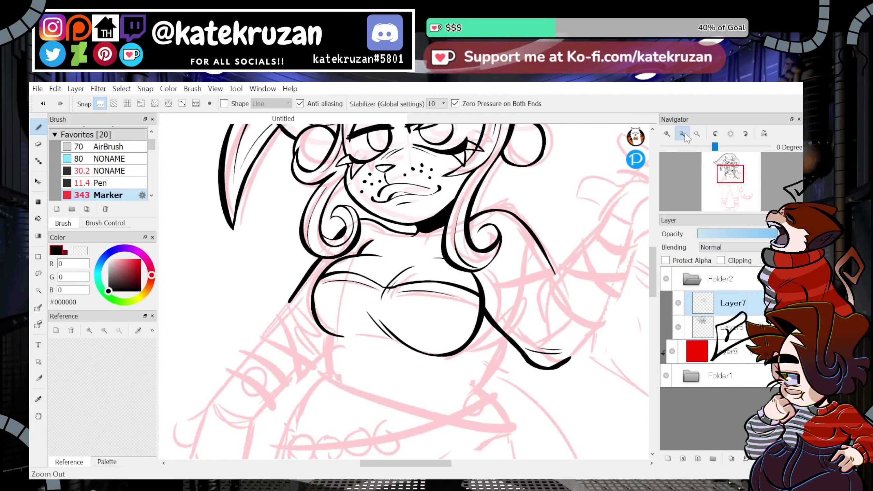
click(683, 134)
Ink the raised hand's curled fingers with their inner pad lines, the back of the hand and a short wrist curve.
click(667, 134)
click(667, 134)
click(683, 134)
mouse_move(731, 176)
mouse_down()
mouse_move(737, 184)
mouse_move(743, 170)
mouse_up()
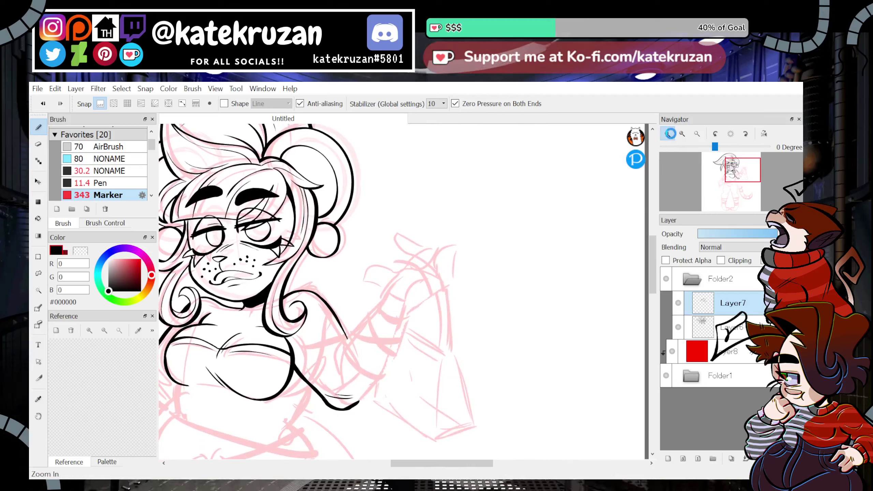
click(669, 133)
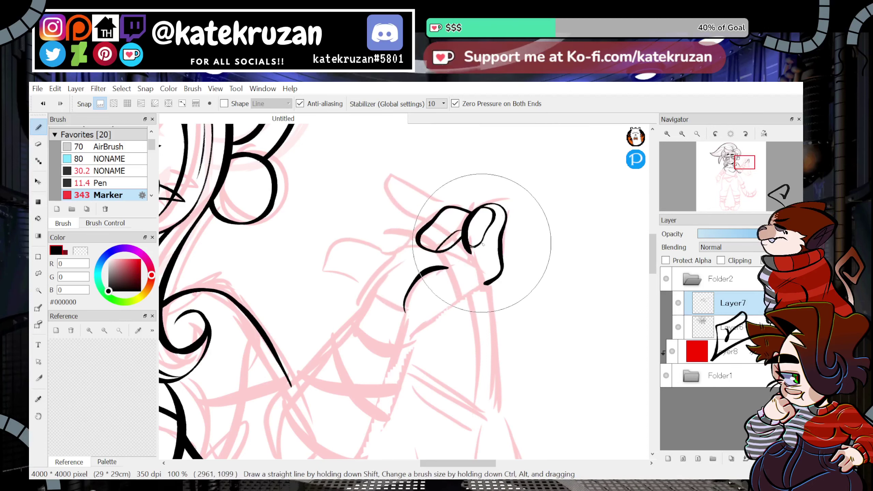
mouse_move(447, 207)
mouse_down()
mouse_move(400, 194)
mouse_move(432, 218)
mouse_up()
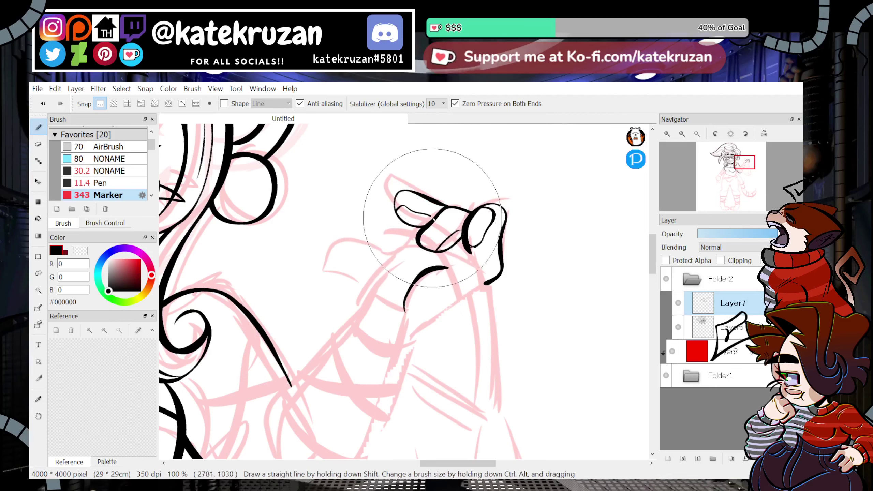
Ink the raised hand's thumb outline with its oval inner pad, redoing strokes until the curve is clean.
click(667, 133)
drag(427, 144, 414, 195)
key(ctrl+z)
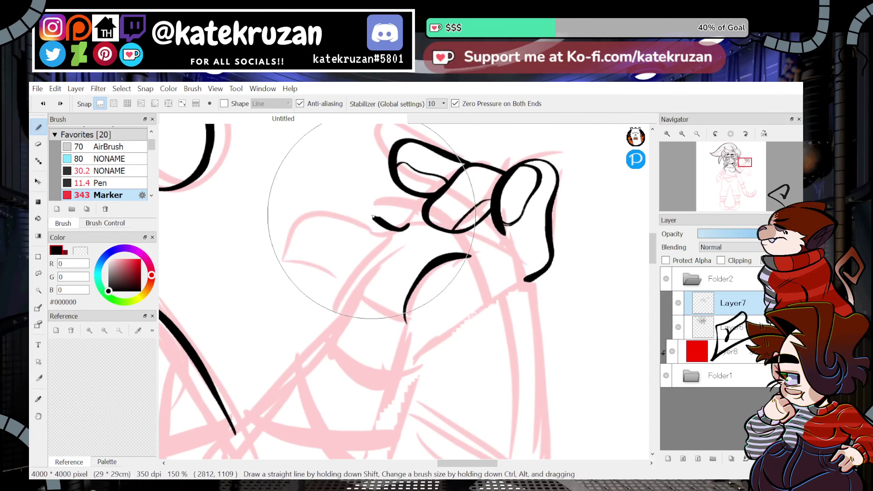
drag(408, 225, 355, 287)
drag(378, 220, 376, 223)
key(ctrl+z)
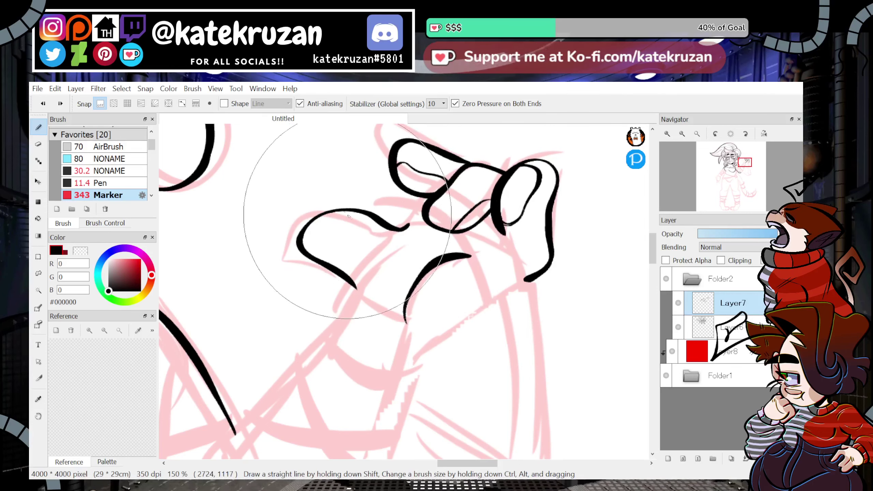
mouse_move(323, 215)
mouse_down()
mouse_move(357, 250)
mouse_move(374, 216)
mouse_move(385, 237)
mouse_move(357, 250)
mouse_move(395, 195)
mouse_move(377, 239)
mouse_move(358, 251)
mouse_move(378, 219)
mouse_up()
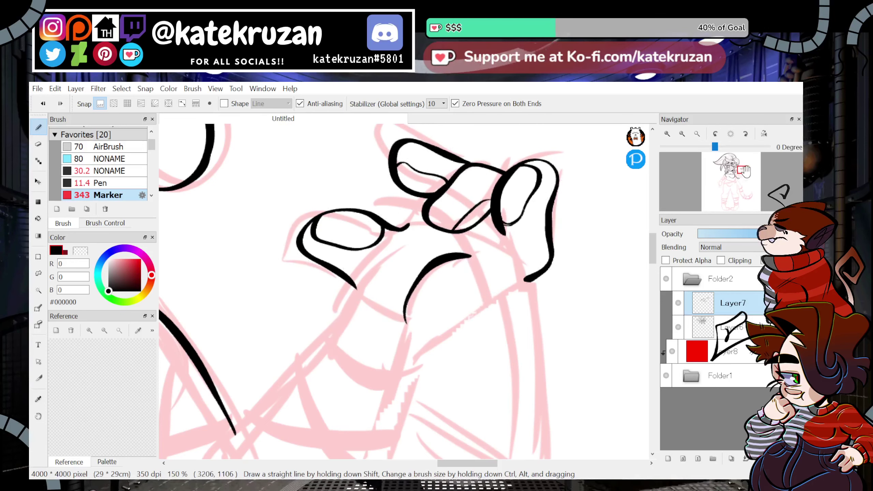
Ink the base of the raised hand's thumb down to the wrist and add short crease lines there.
drag(744, 164, 741, 171)
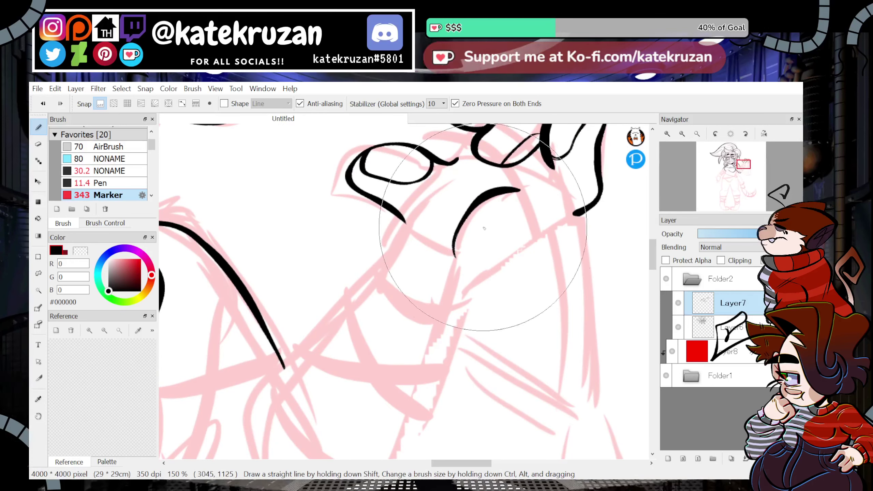
drag(399, 217, 449, 273)
click(682, 134)
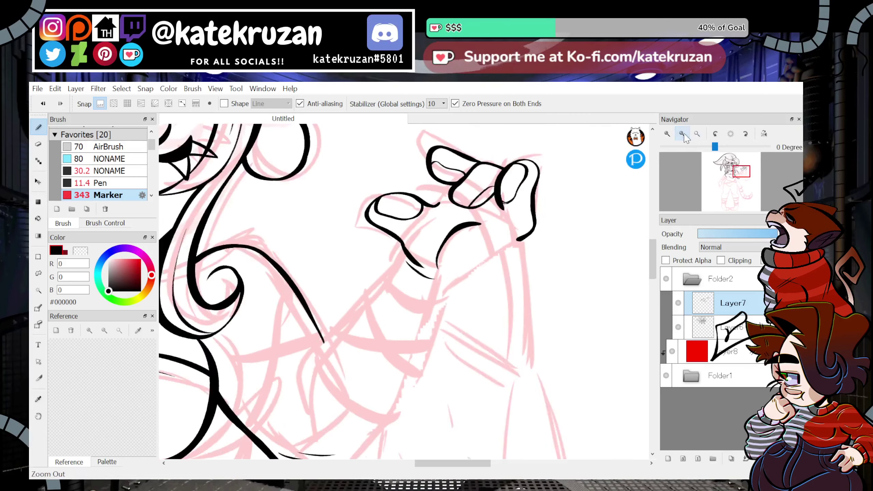
click(682, 134)
click(682, 134)
click(682, 134)
click(666, 135)
click(666, 135)
click(667, 135)
click(666, 135)
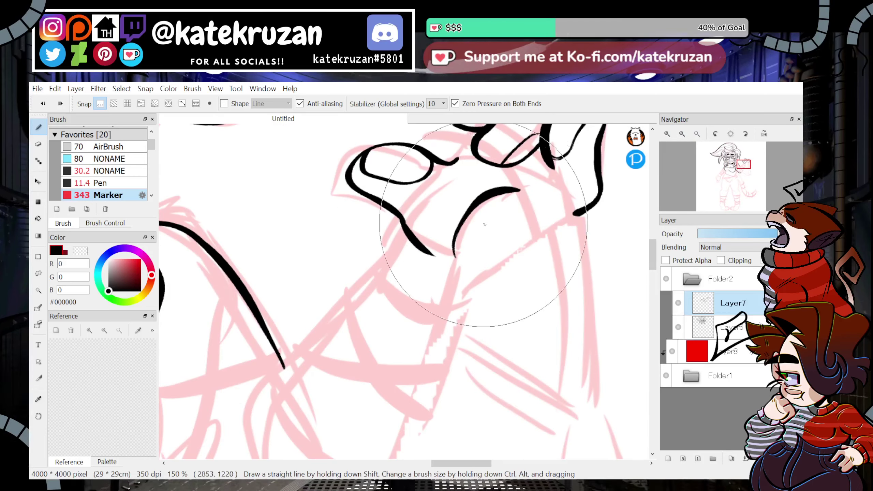
click(763, 134)
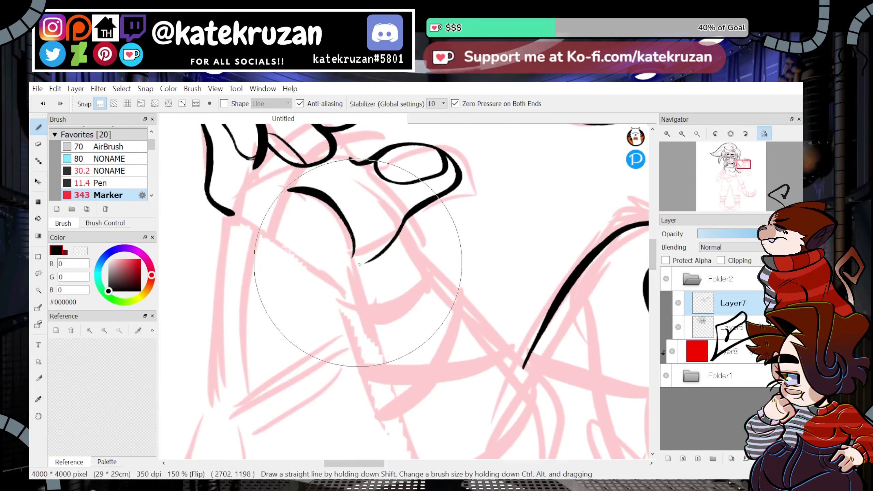
click(731, 135)
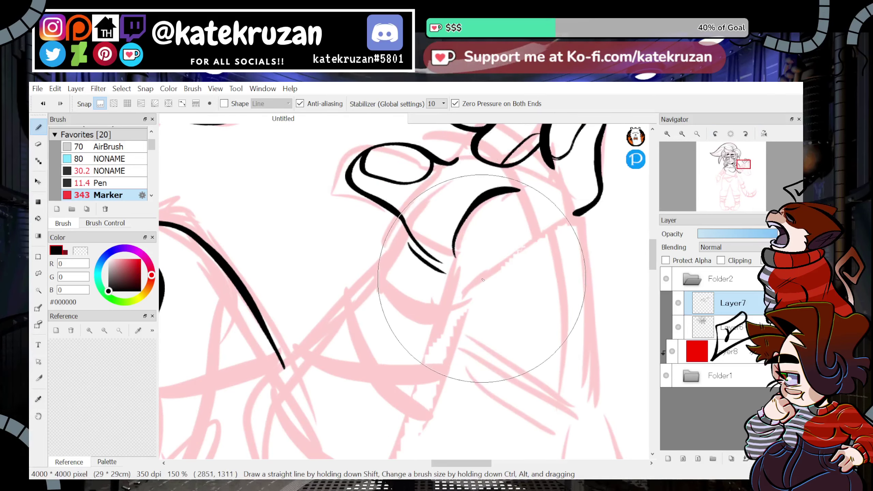
Ink the short outer edge of the raised hand's palm heel beside the wrist.
drag(475, 277, 544, 235)
click(683, 134)
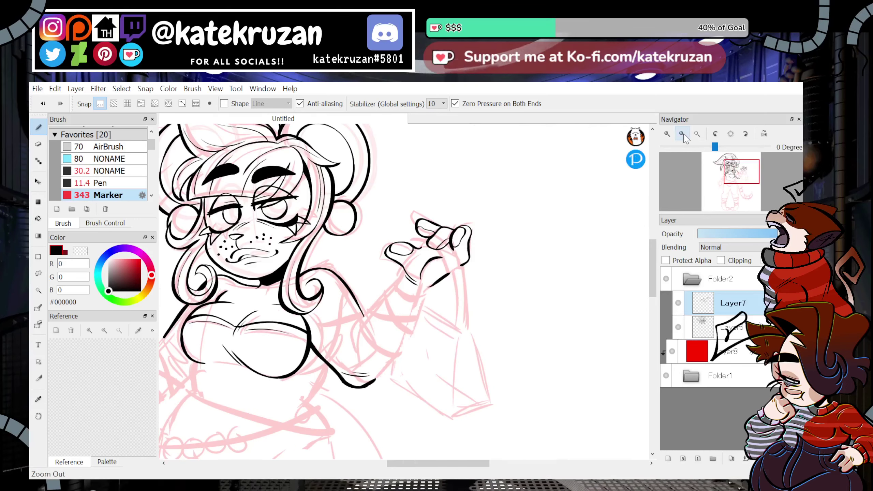
click(667, 134)
click(666, 134)
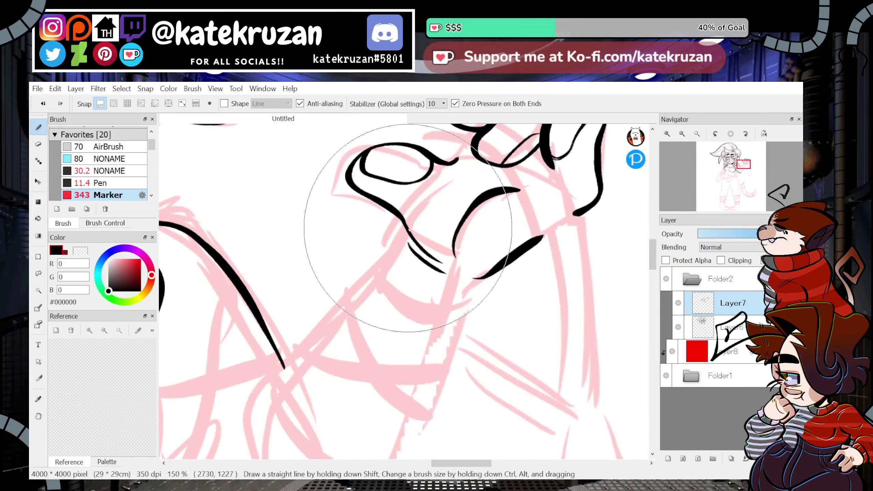
Ink the raised forearm's inner line from the thumb side of the wrist down past the shoulder line into the elbow bend.
drag(744, 164, 742, 167)
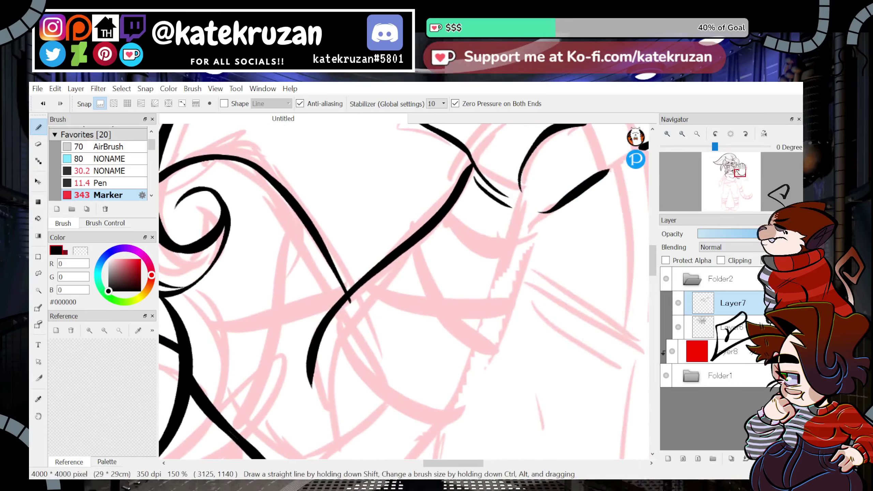
key(ctrl+z)
mouse_move(468, 170)
mouse_down()
mouse_move(368, 285)
mouse_move(328, 424)
mouse_up()
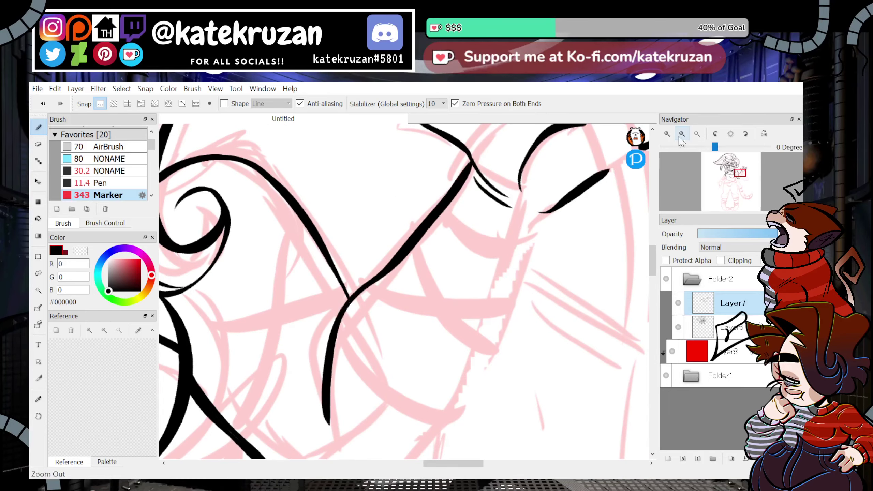
click(684, 132)
click(684, 132)
click(667, 134)
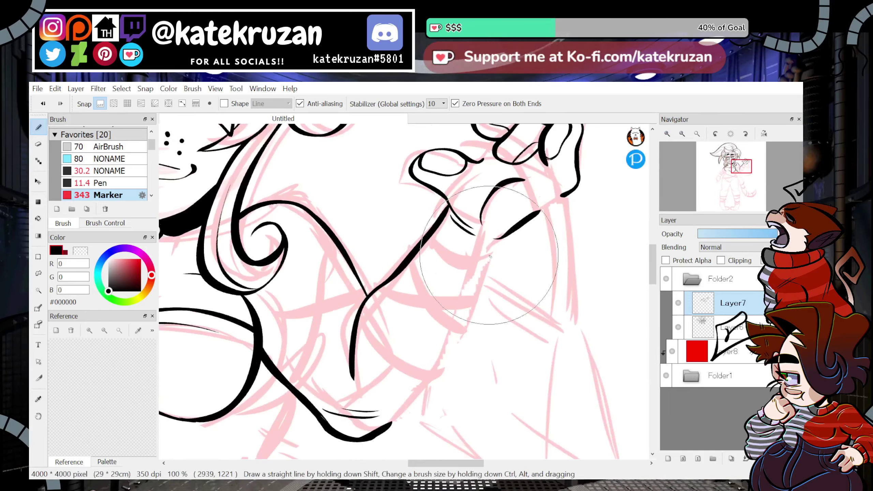
Ink the raised forearm's outer contour from the palm heel down to the end of the elbow curve.
drag(505, 239, 381, 427)
drag(742, 167, 740, 168)
key(ctrl+z)
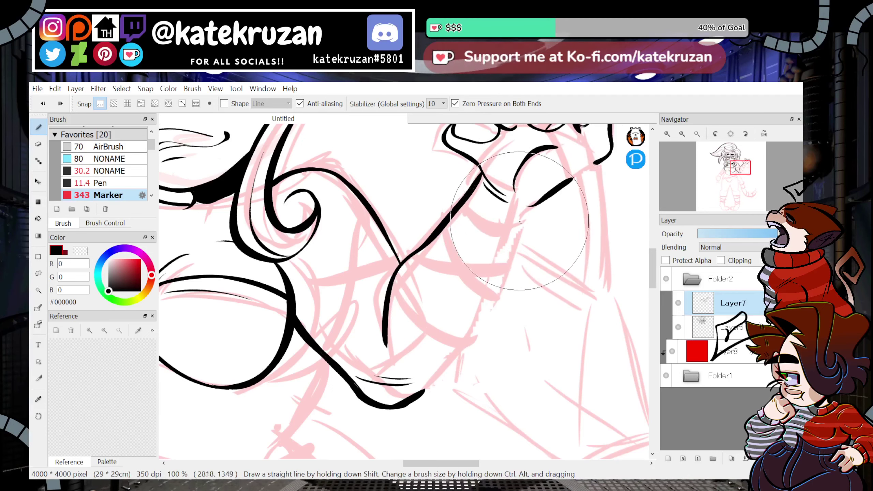
mouse_move(528, 210)
mouse_down()
mouse_move(480, 325)
mouse_move(426, 383)
mouse_up()
key(ctrl+z)
mouse_move(529, 210)
mouse_down()
mouse_move(483, 330)
mouse_move(425, 385)
mouse_up()
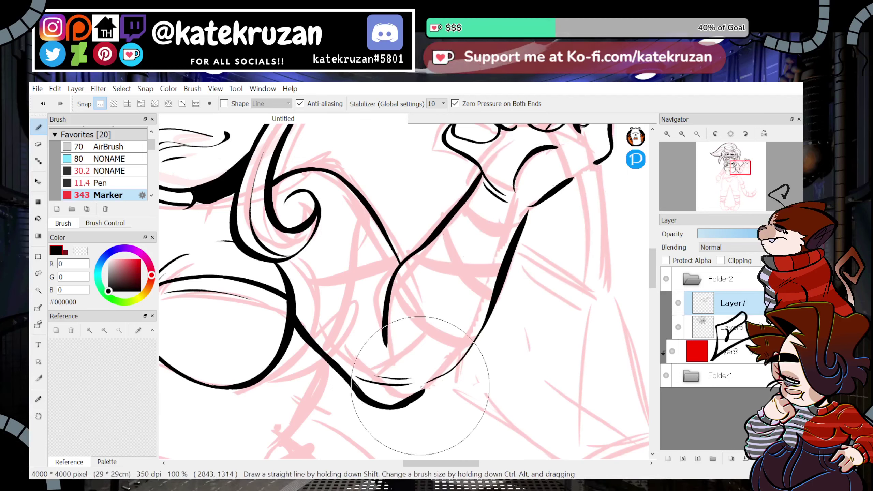
drag(557, 147, 514, 190)
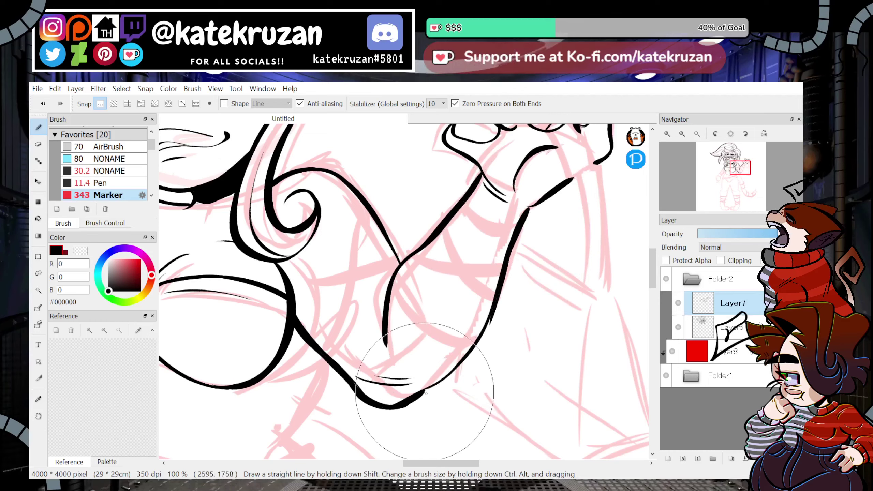
Examine the inked raised arm against the whole figure, both mirrored and in normal orientation.
click(764, 133)
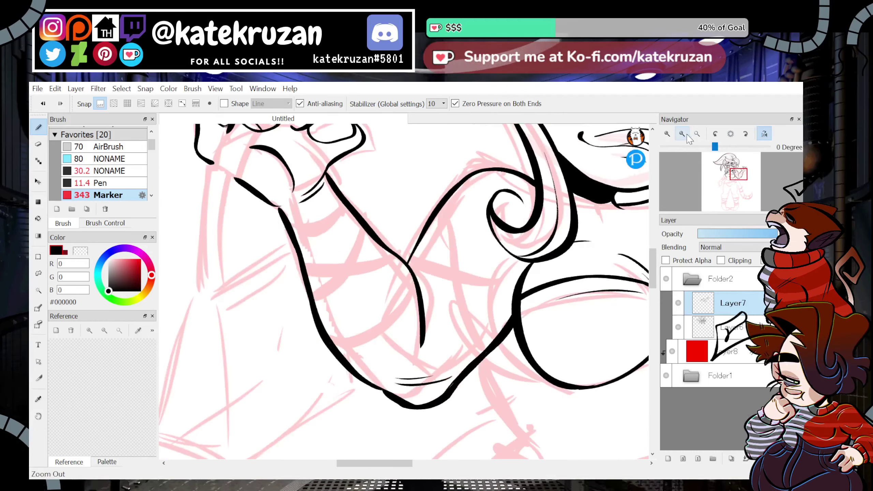
click(682, 134)
click(683, 134)
click(682, 134)
click(682, 134)
click(675, 134)
click(766, 134)
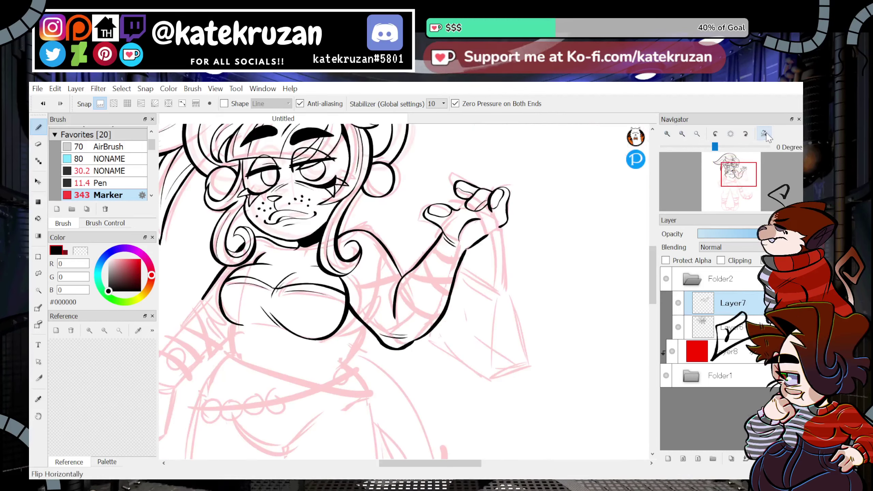
click(674, 134)
click(682, 134)
click(682, 134)
click(683, 134)
click(666, 133)
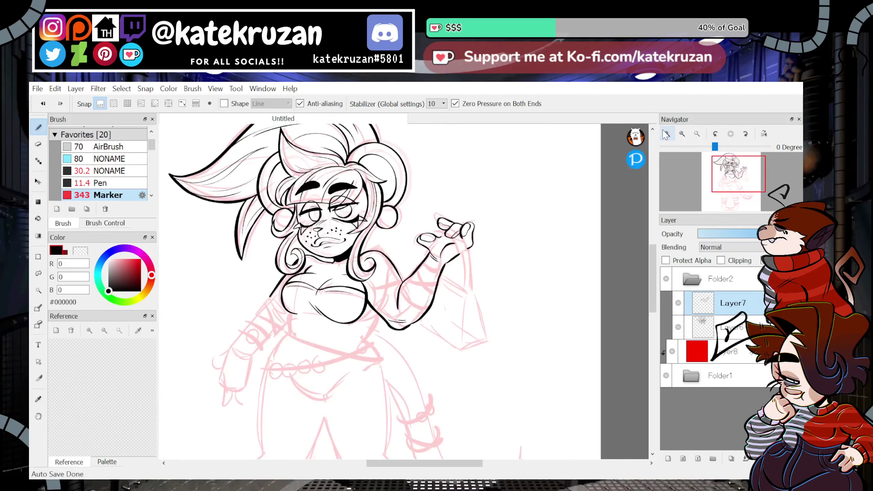
click(664, 131)
click(664, 131)
click(666, 134)
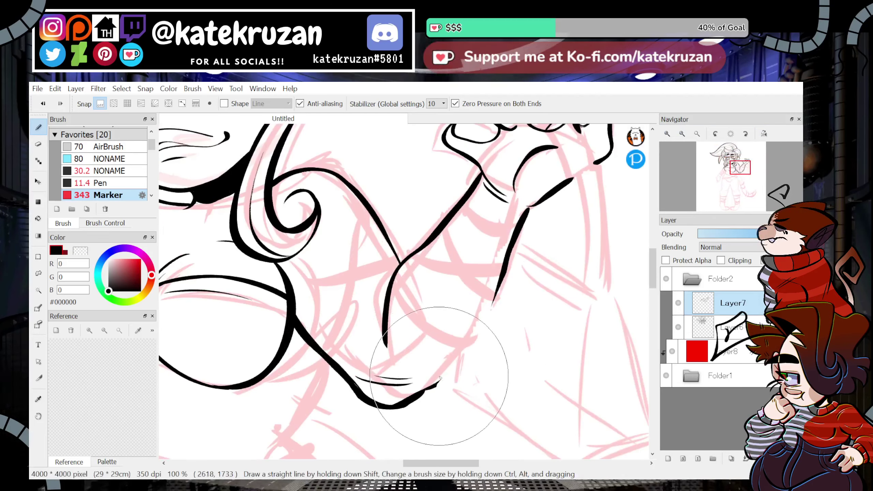
Redraw the raised forearm's outer contour in a smoother curve and join it to the palm heel and elbow.
drag(429, 390, 427, 389)
key(z)
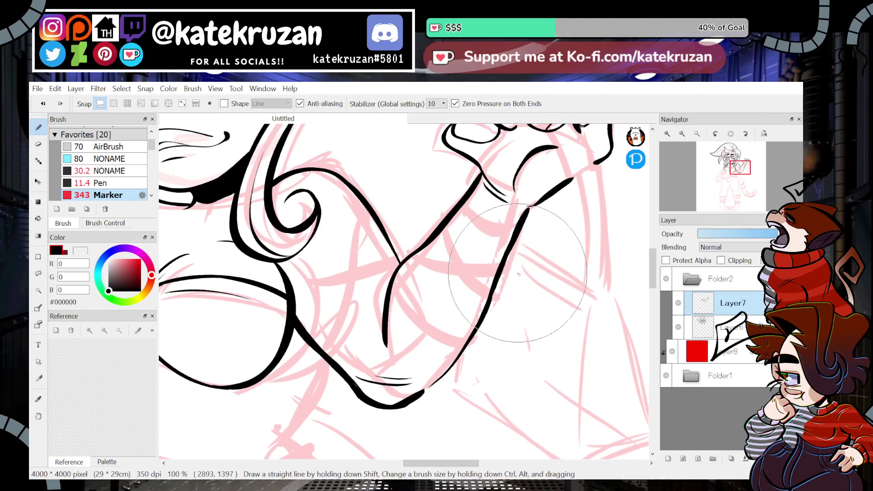
click(715, 134)
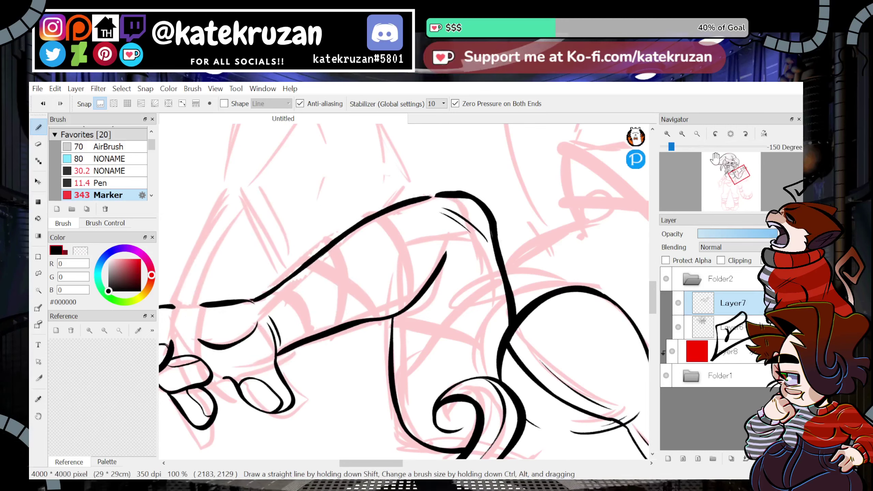
click(731, 134)
click(667, 134)
click(742, 172)
drag(741, 172, 742, 173)
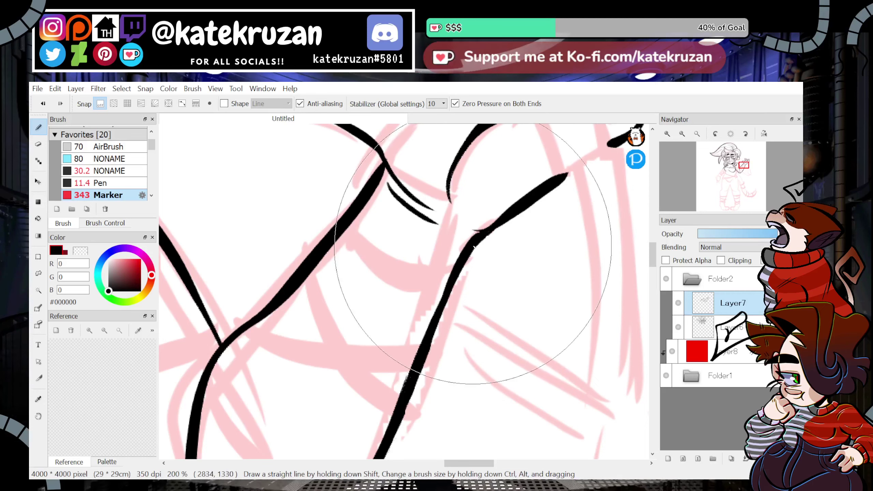
Ink both sides of the waist, curving inward from beneath the bust down to the hips.
click(687, 135)
click(688, 134)
click(688, 134)
click(688, 133)
drag(742, 172, 728, 184)
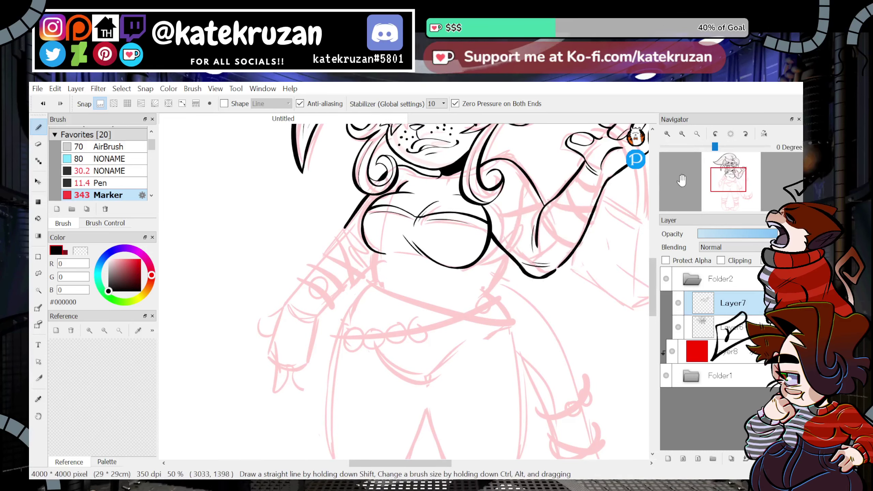
click(668, 134)
mouse_move(729, 174)
mouse_down()
mouse_move(737, 168)
mouse_move(729, 176)
mouse_up()
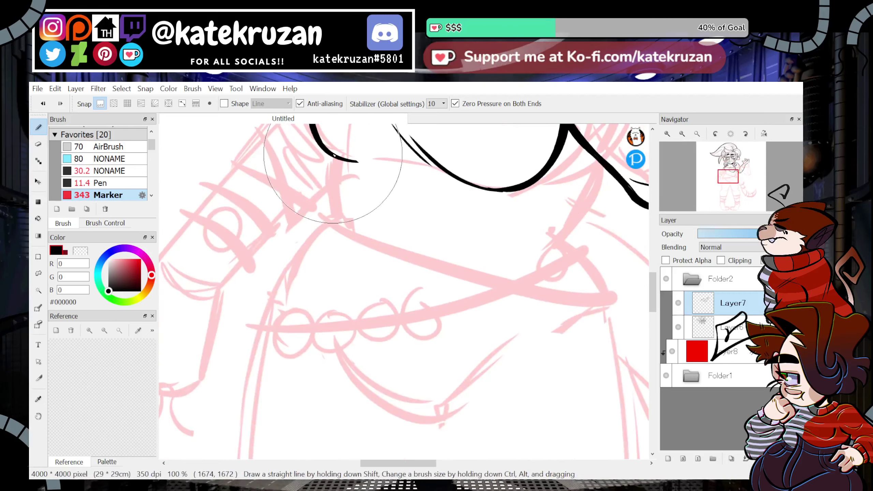
drag(332, 158, 341, 220)
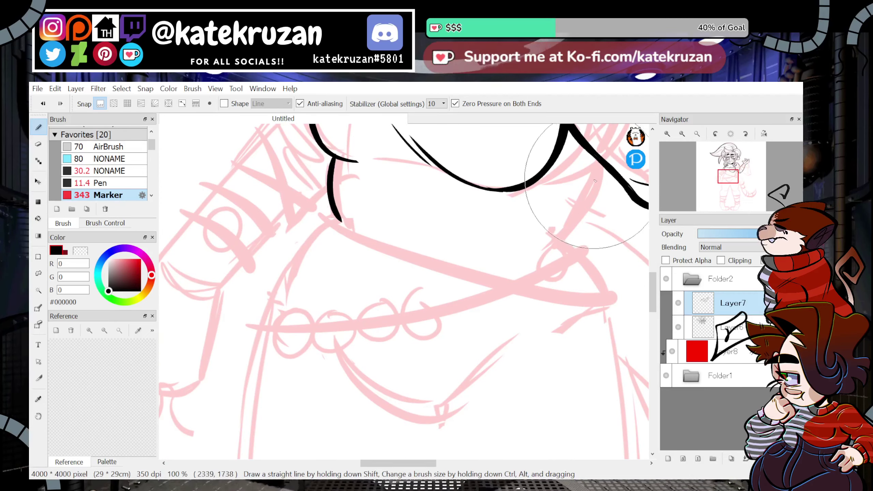
drag(600, 162, 563, 238)
drag(600, 161, 562, 236)
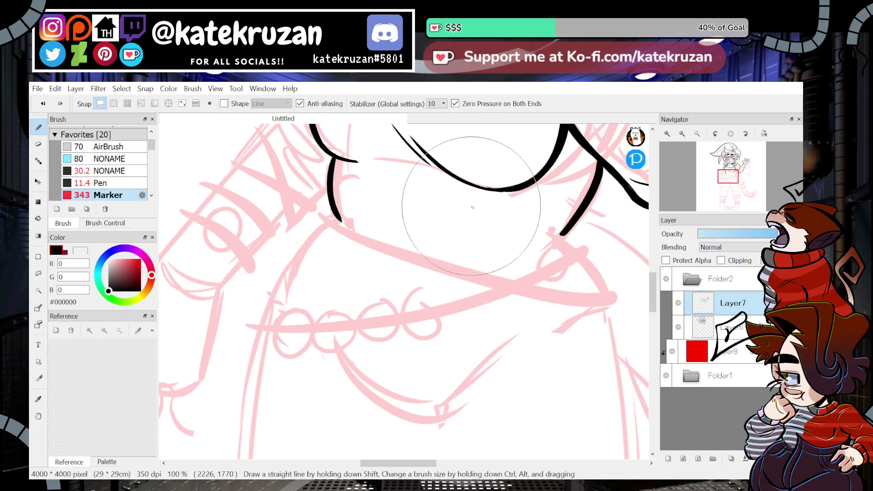
Ink the upper hip curve on the lowered-arm side and the belly's rounded lower edge.
drag(341, 220, 284, 285)
drag(328, 345, 528, 334)
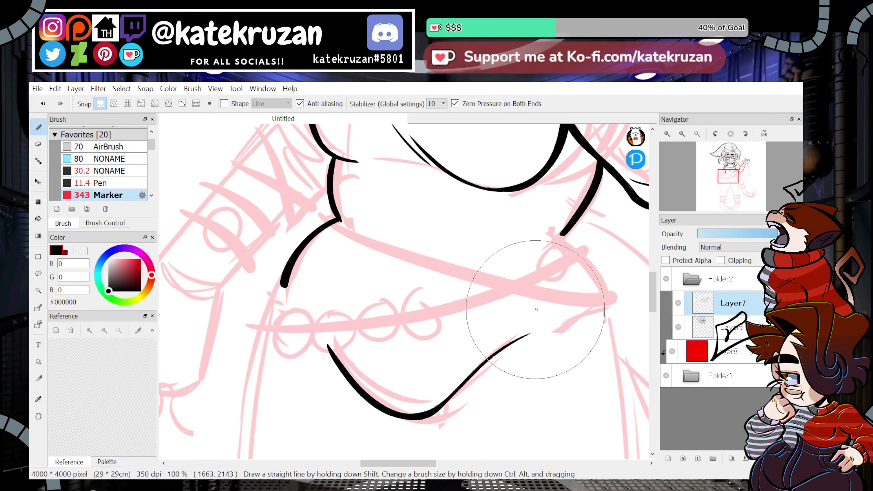
key(ctrl+z)
mouse_move(337, 340)
mouse_down()
mouse_move(342, 357)
mouse_move(523, 331)
mouse_up()
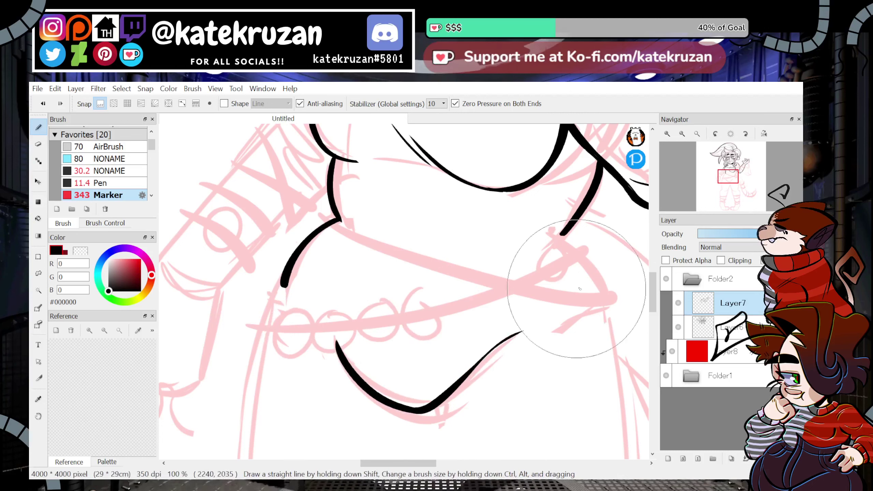
Ink the upper hip curve on the raised-arm side, redrawing it from the waist line's lower end.
drag(736, 171, 730, 178)
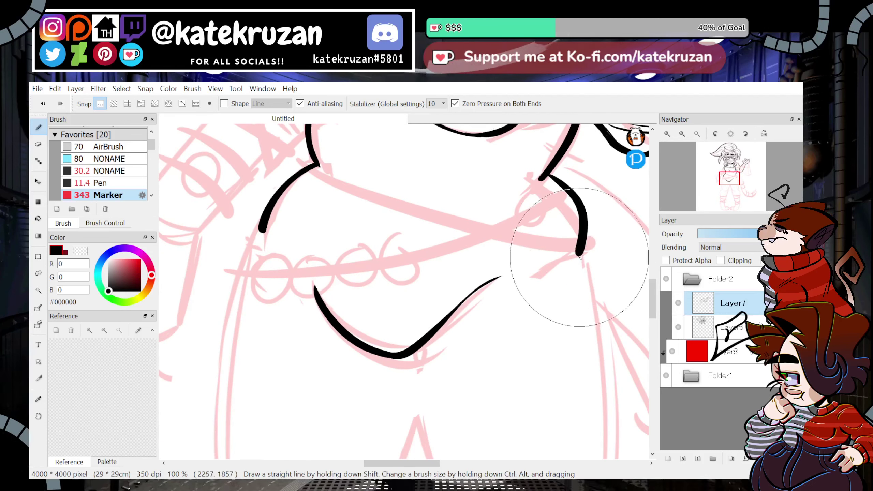
click(681, 134)
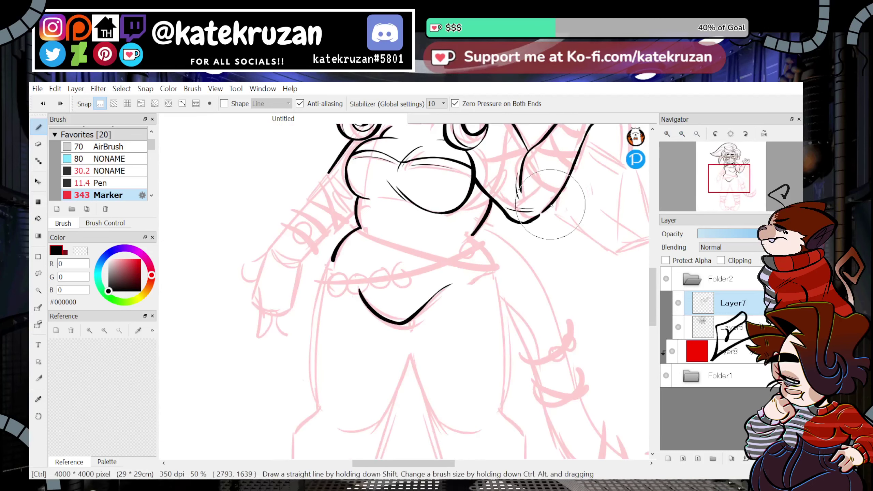
drag(473, 233, 499, 270)
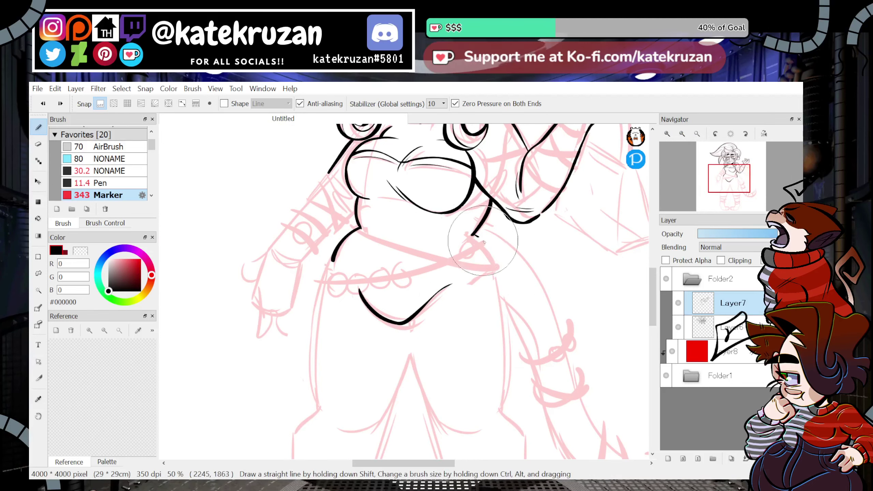
Review the proportions of the inked torso and raised arm with the whole figure in view.
mouse_move(739, 186)
mouse_down()
mouse_move(730, 186)
mouse_move(734, 170)
mouse_move(731, 194)
mouse_up()
click(683, 135)
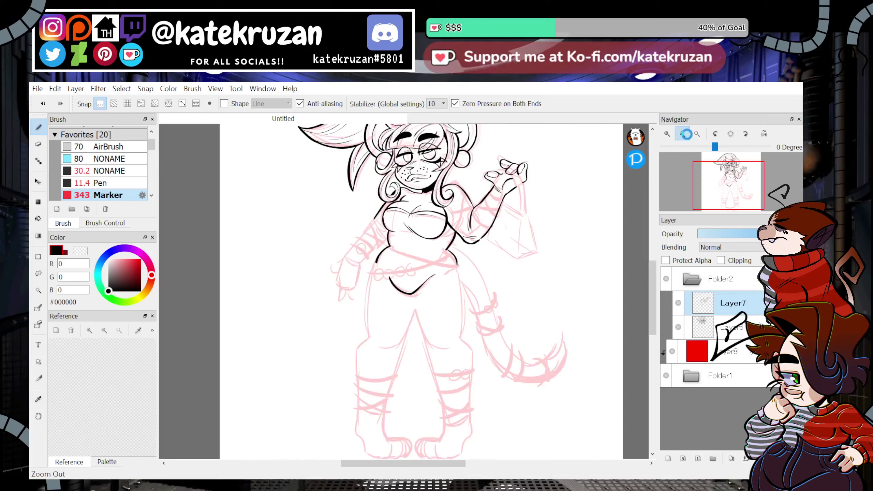
click(682, 135)
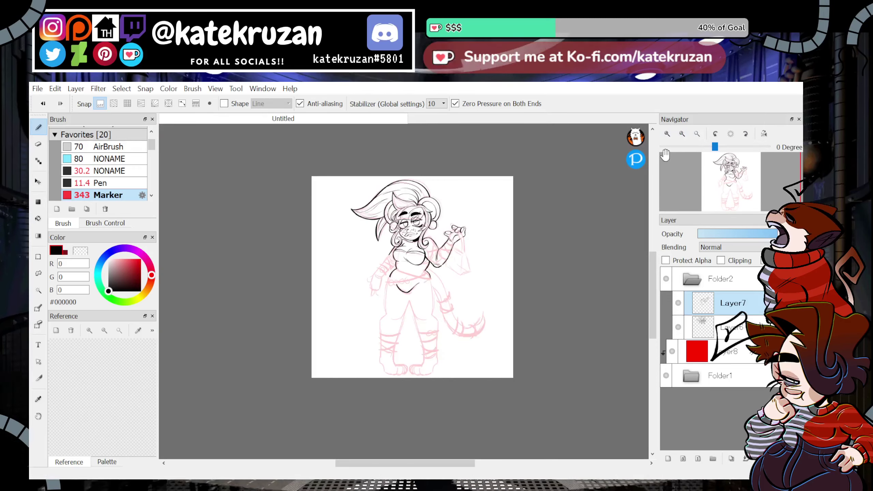
click(667, 134)
click(667, 134)
click(683, 133)
click(682, 133)
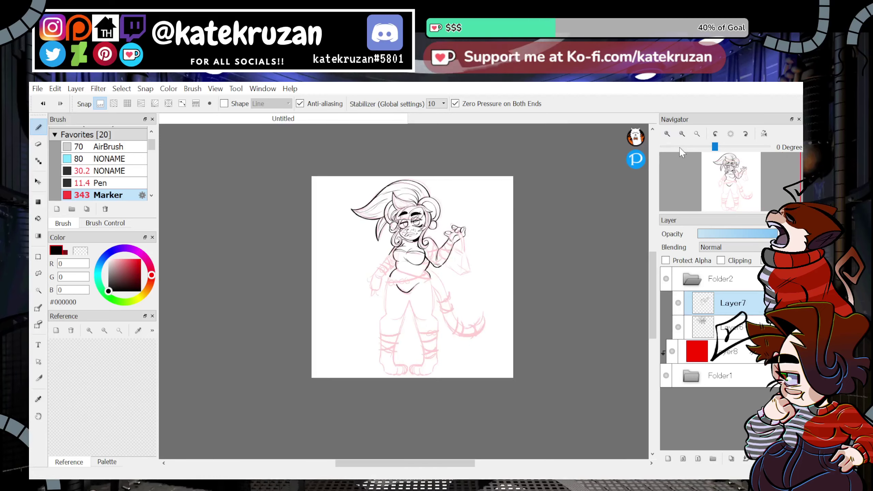
Lasso the belly's lower edge in the sketch folder Folder1 and transform it to adjust its position above the crotch.
click(667, 133)
click(667, 134)
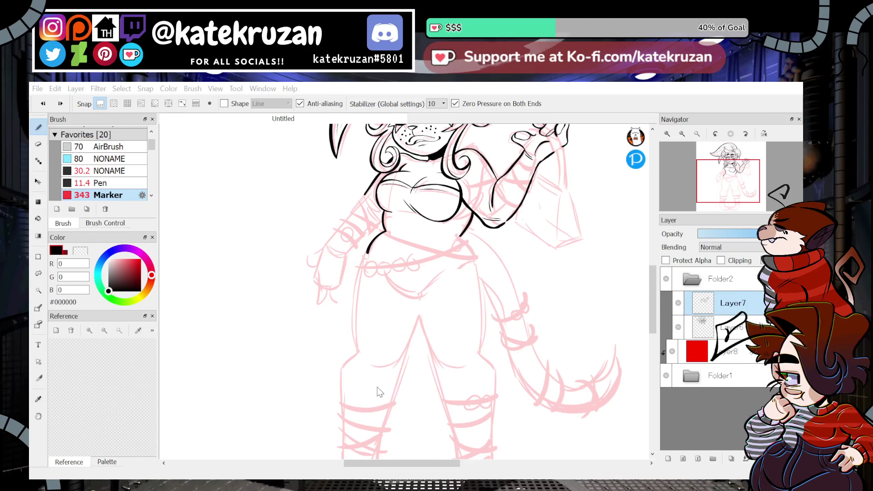
click(682, 133)
click(682, 134)
drag(731, 176, 729, 182)
click(727, 375)
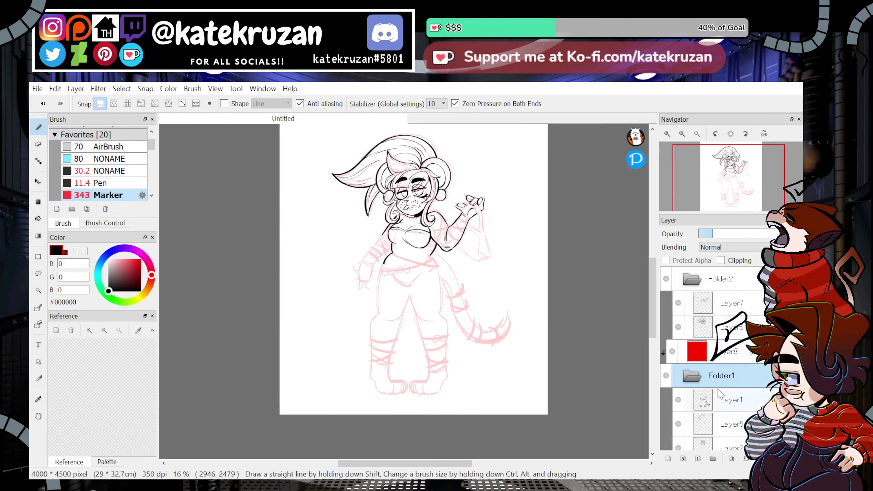
click(39, 274)
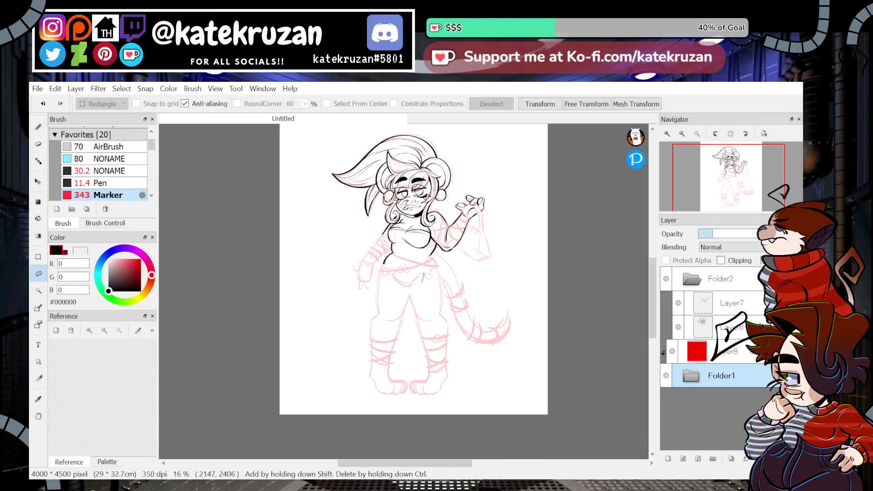
key(ctrl+t)
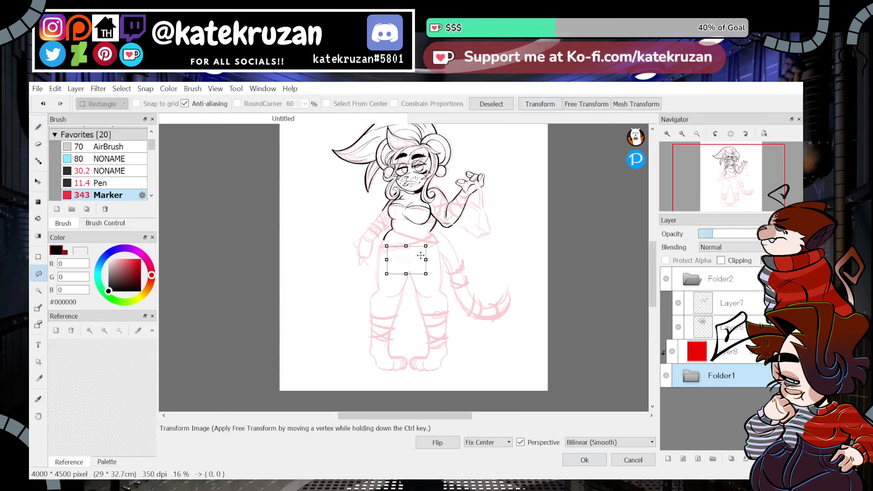
click(512, 105)
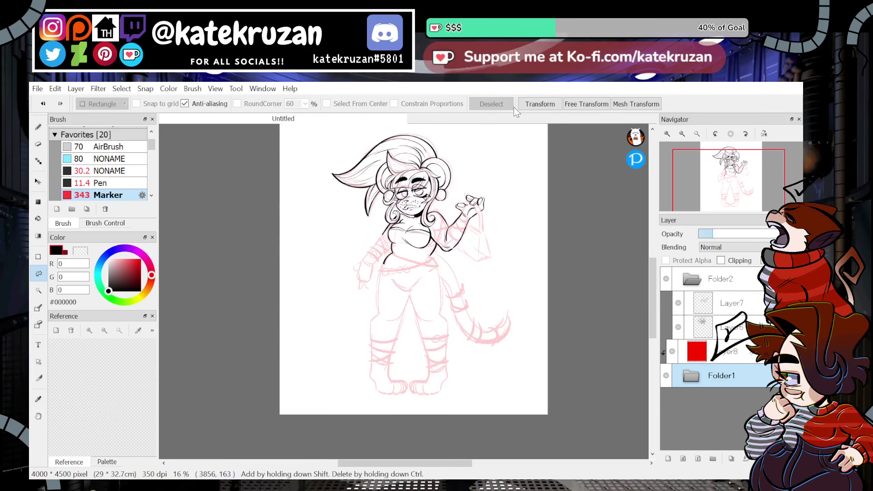
Ink the belly's rounded lower edge on Layer7 with the Marker brush, redrawing the stroke until it follows the adjusted sketch.
key(b)
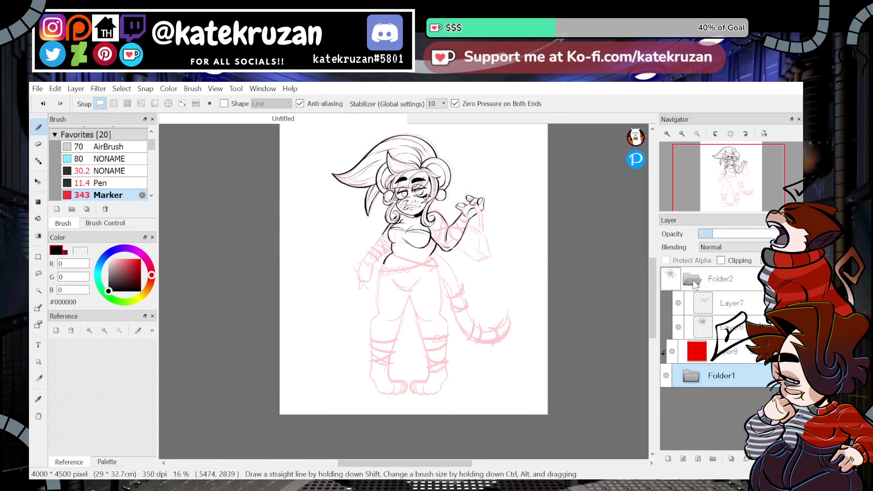
click(726, 303)
scroll(360, 244, up, 4)
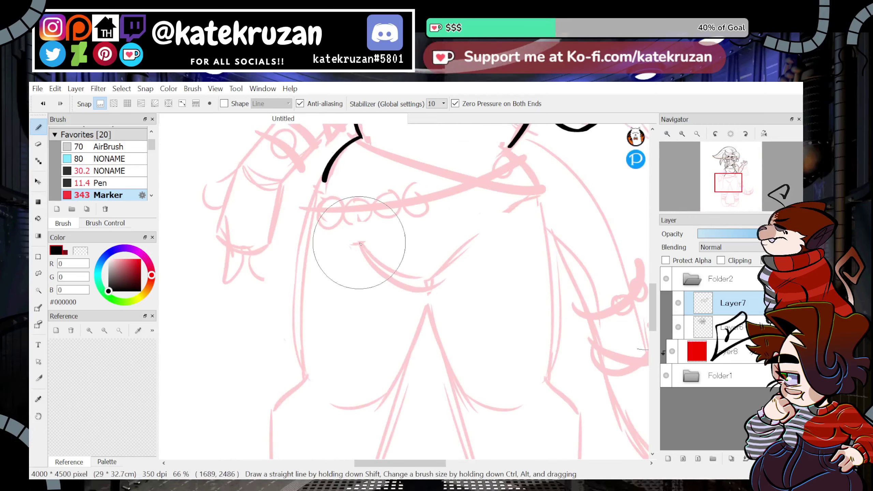
drag(360, 244, 491, 231)
drag(707, 180, 731, 181)
key(ctrl+z)
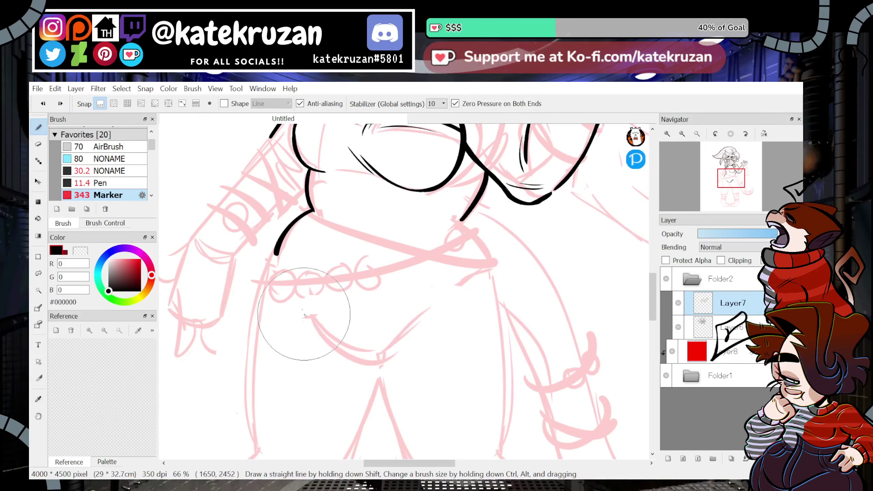
mouse_move(304, 316)
mouse_down()
mouse_move(347, 358)
mouse_move(395, 341)
mouse_move(427, 311)
mouse_up()
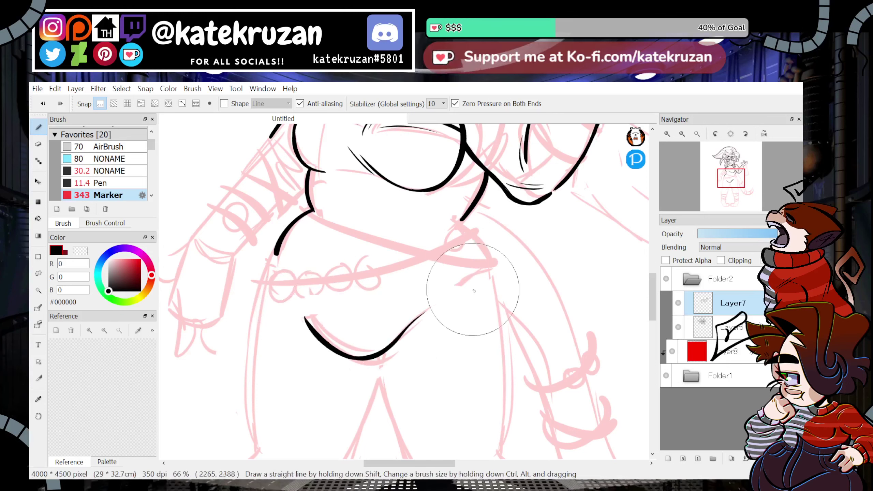
key(ctrl+z)
drag(309, 316, 443, 304)
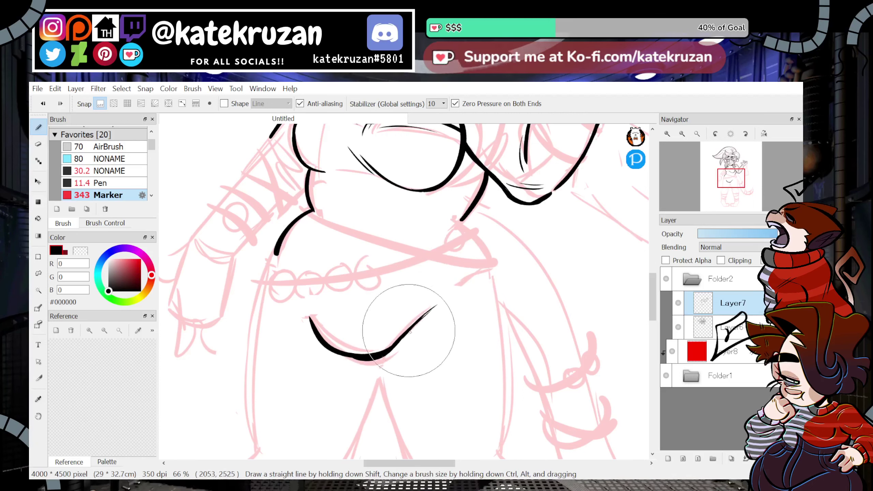
Mirror the view to thicken the belly curve's end on the lowered-arm side, and restore the normal view.
drag(730, 184, 731, 184)
key(z)
click(761, 134)
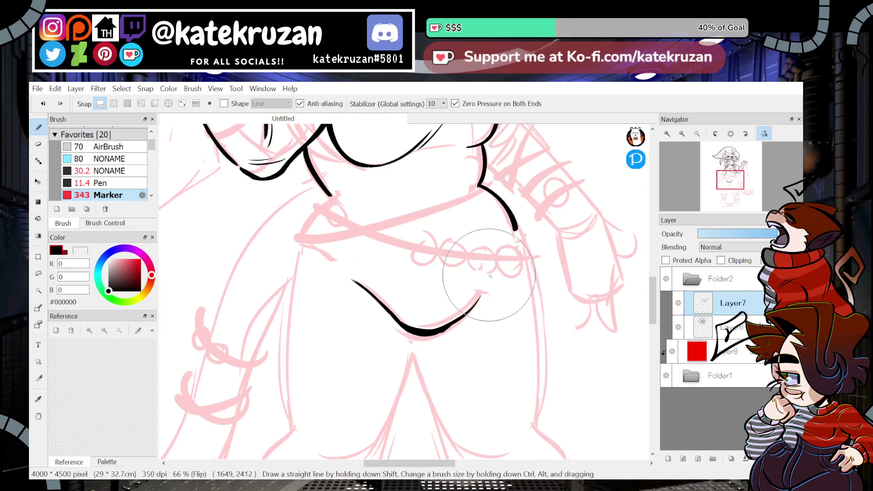
drag(415, 331, 483, 296)
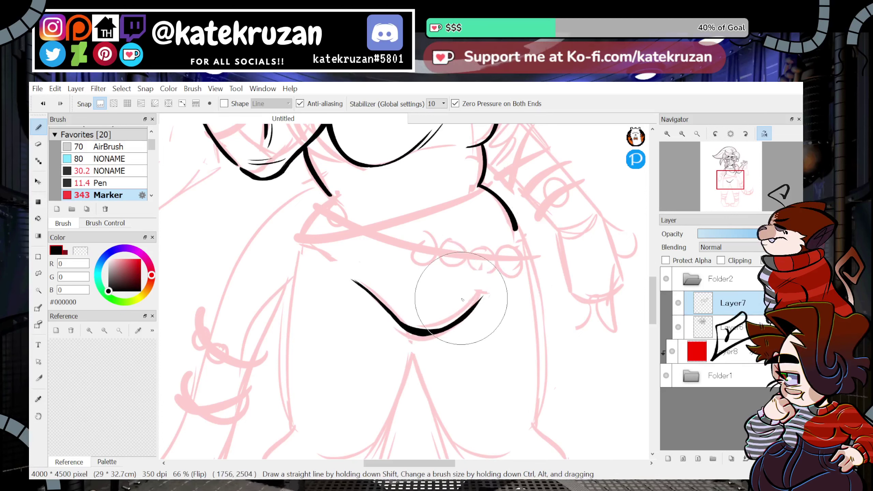
key(h)
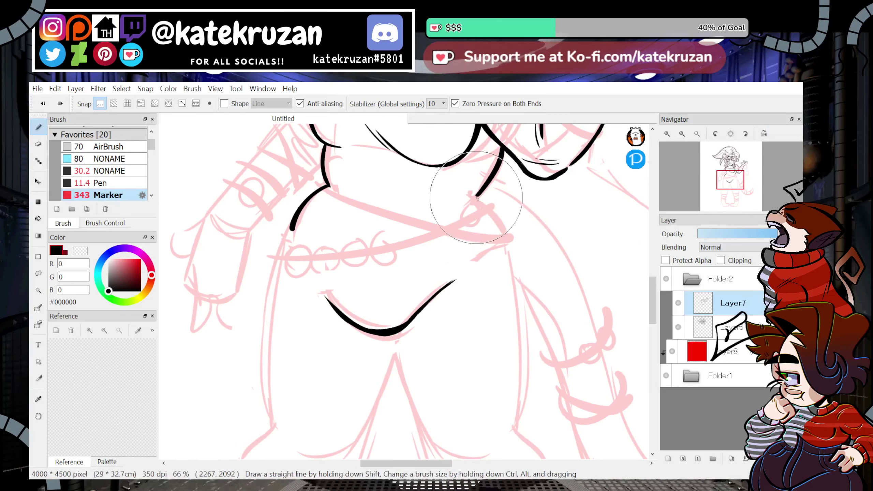
Ink the upper hip curve on the raised-arm side from the waist line's lower end, using a shorter second stroke.
drag(477, 197, 511, 249)
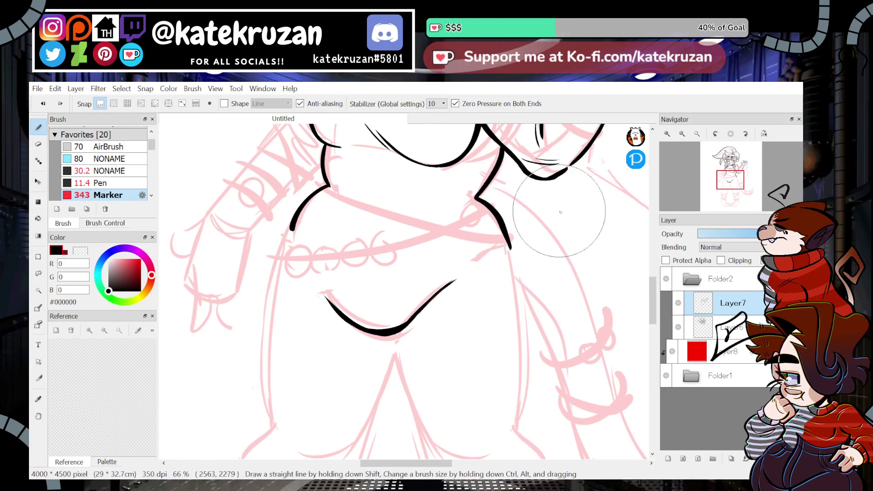
key(ctrl+z)
drag(478, 196, 505, 239)
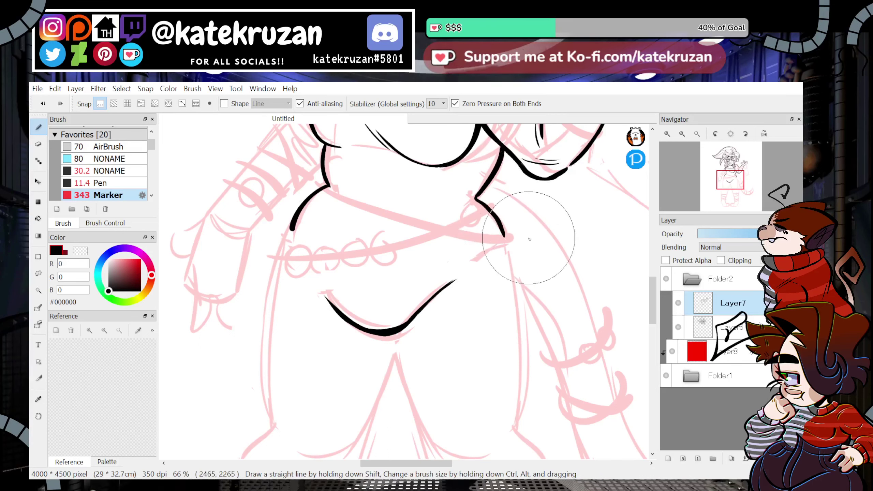
drag(730, 186, 731, 186)
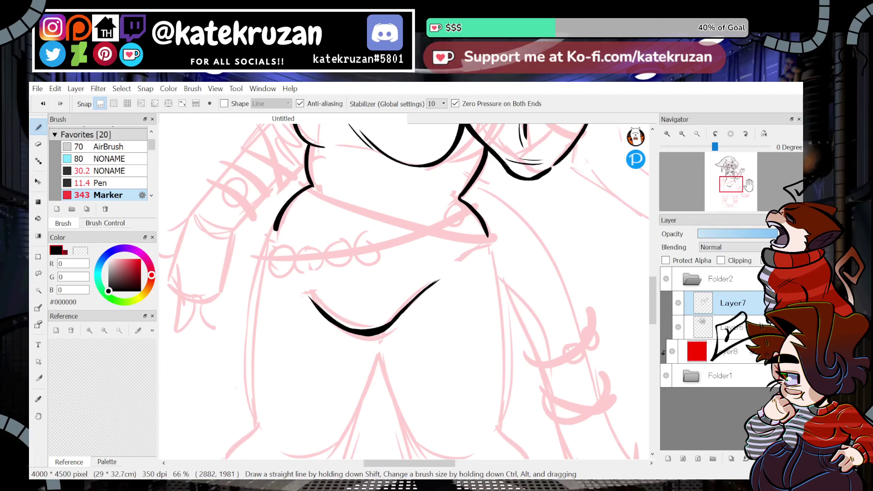
Add a new layer above the torso line art and try an outer thigh line on the raised-arm side.
drag(749, 185, 729, 184)
click(668, 458)
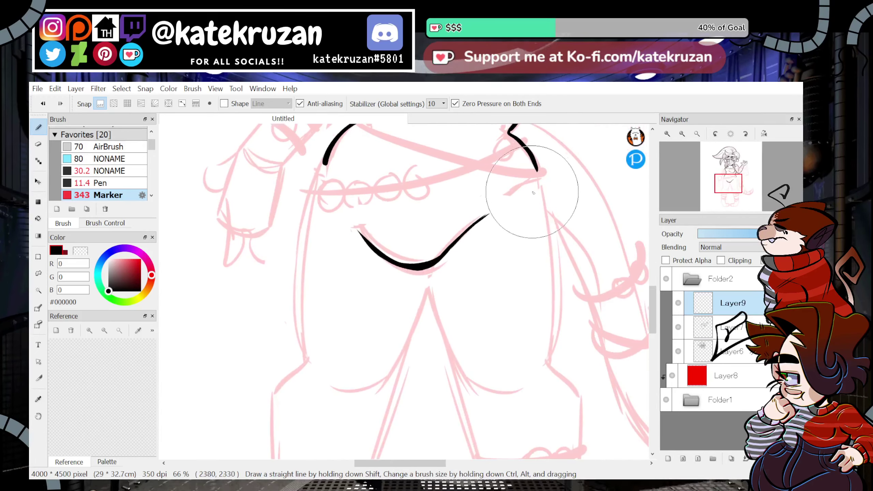
drag(538, 173, 550, 361)
drag(729, 183, 734, 189)
key(ctrl+z)
Try an inner thigh line on the raised-arm side, running from the belly's lowest point toward the knee.
drag(319, 242, 365, 361)
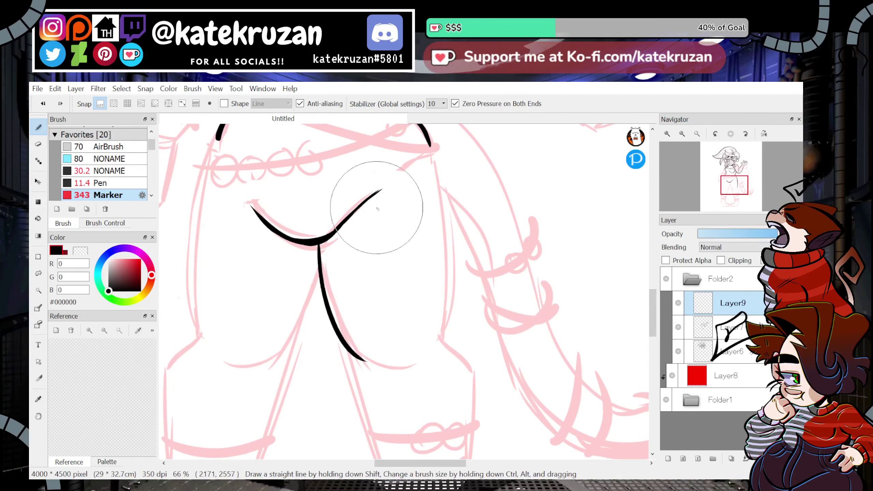
key(ctrl+z)
drag(321, 242, 369, 378)
key(ctrl+z)
drag(319, 245, 367, 366)
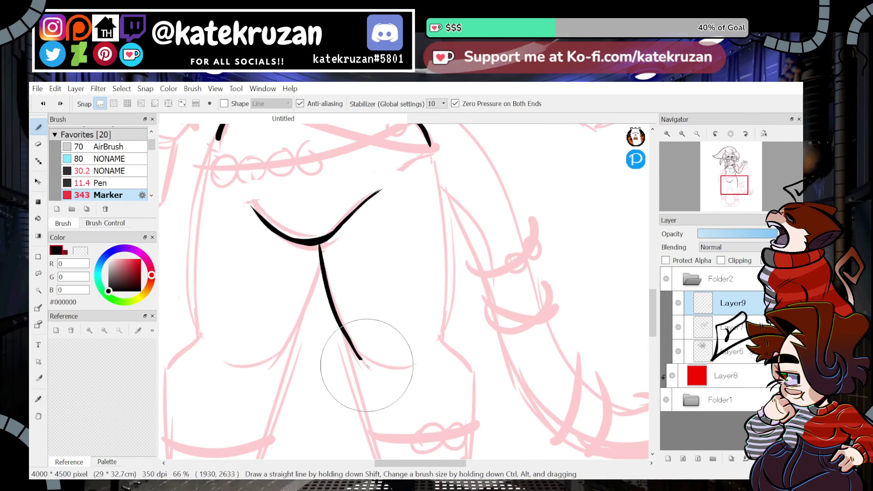
Try an outer thigh line on the raised-arm side, check the leg's proportions from afar, and undo the thigh strokes.
drag(433, 152, 439, 348)
click(682, 134)
click(682, 134)
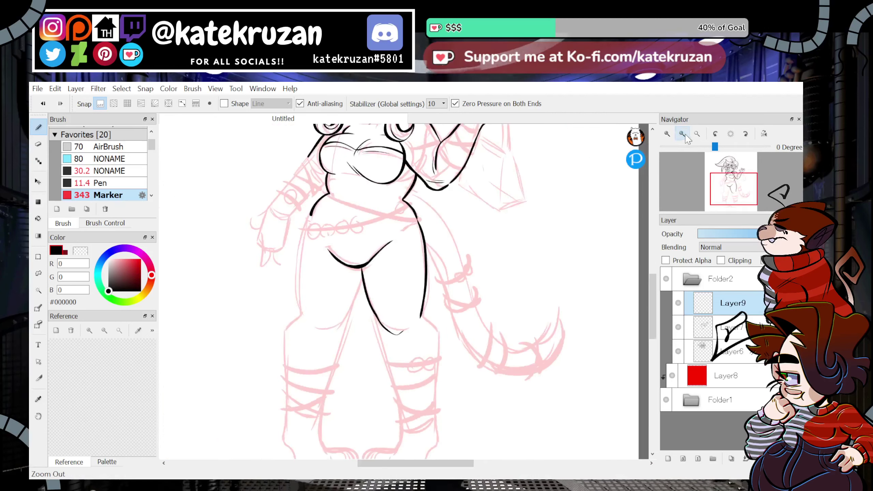
click(682, 134)
click(682, 134)
click(682, 134)
click(669, 134)
click(674, 134)
click(675, 134)
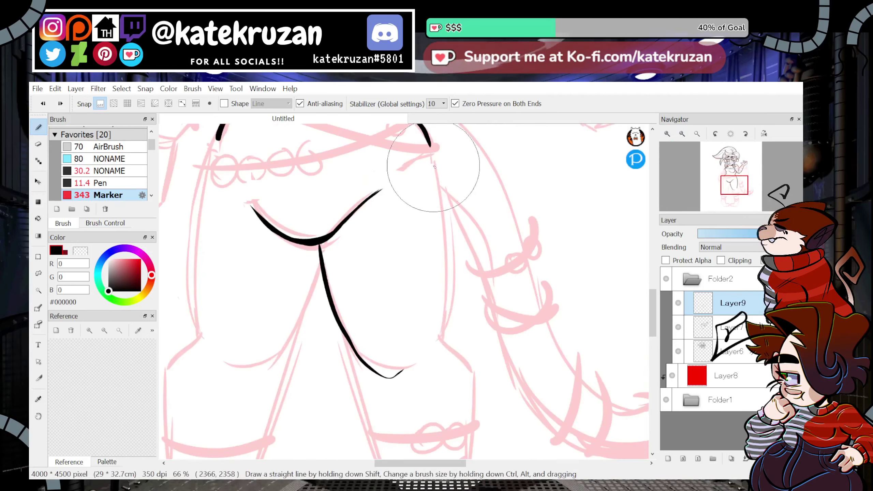
mouse_move(733, 188)
mouse_down()
mouse_move(730, 168)
mouse_move(732, 191)
mouse_up()
key(ctrl+z)
key(ctrl+z)
Ink the inner thigh on the raised-arm side as one curve from the belly's lowest point to the knee's underside.
drag(361, 206, 399, 310)
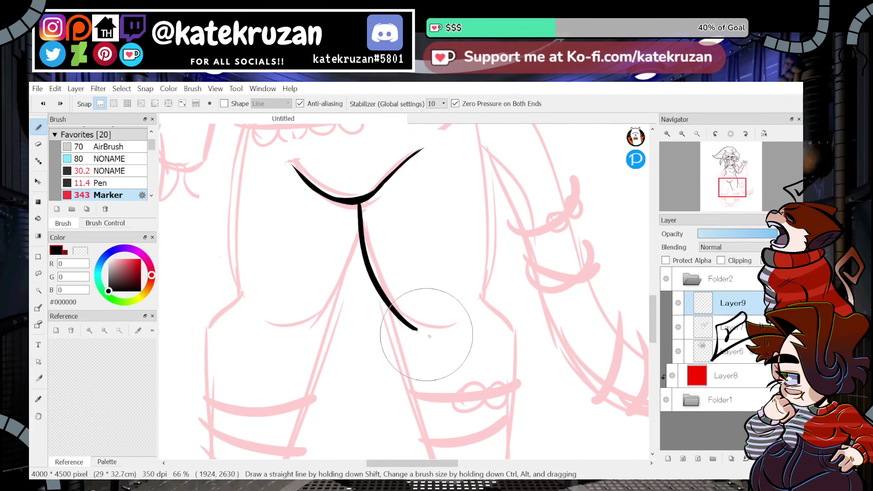
key(ctrl+z)
drag(360, 206, 397, 304)
key(ctrl+z)
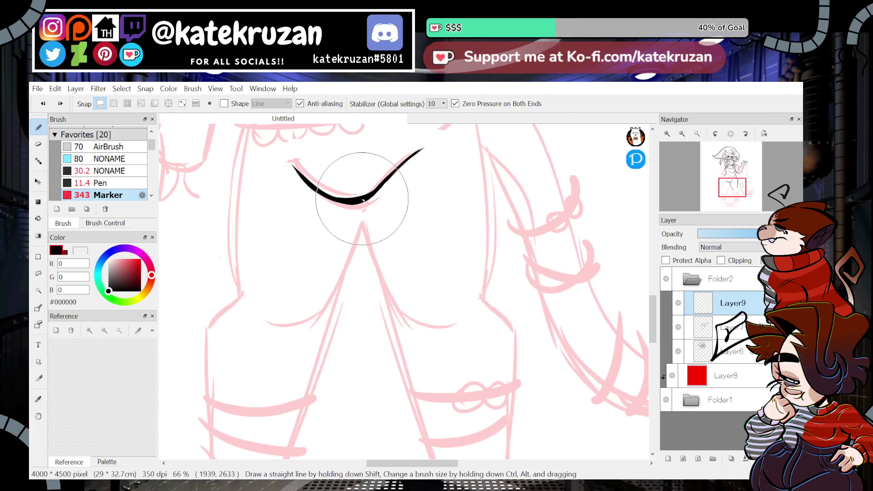
drag(361, 206, 370, 287)
key(ctrl+z)
mouse_move(361, 206)
mouse_down()
mouse_move(439, 288)
mouse_move(443, 338)
mouse_up()
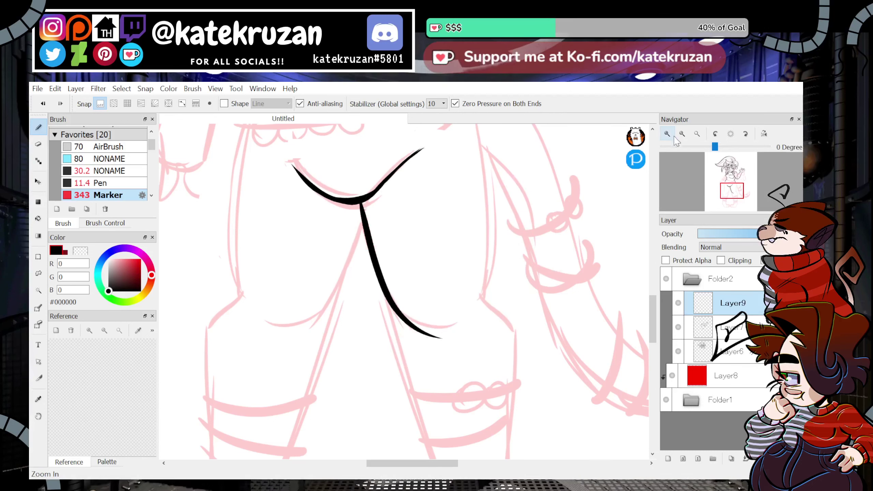
Ink the outer thigh on the raised-arm side from the hip curve down to the knee, thickening its lower end.
click(683, 134)
click(682, 134)
click(683, 134)
mouse_move(727, 191)
mouse_down()
mouse_move(732, 180)
mouse_move(731, 188)
mouse_up()
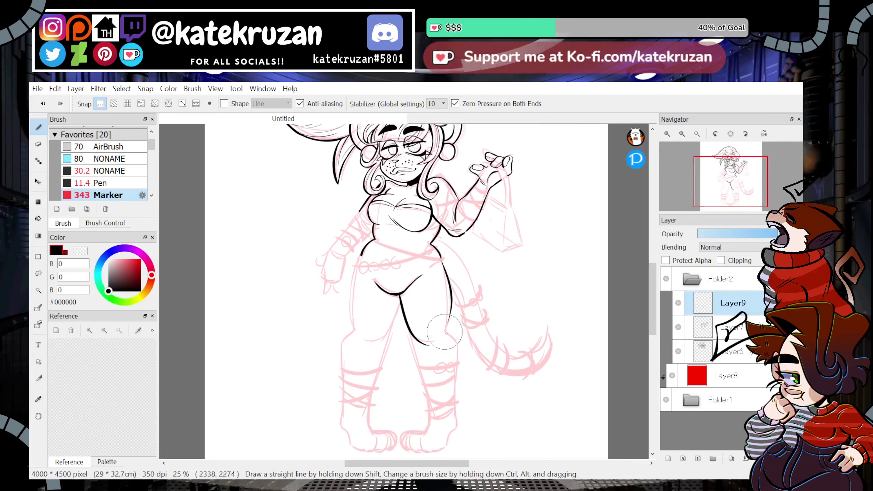
drag(448, 326, 444, 332)
drag(745, 174, 736, 174)
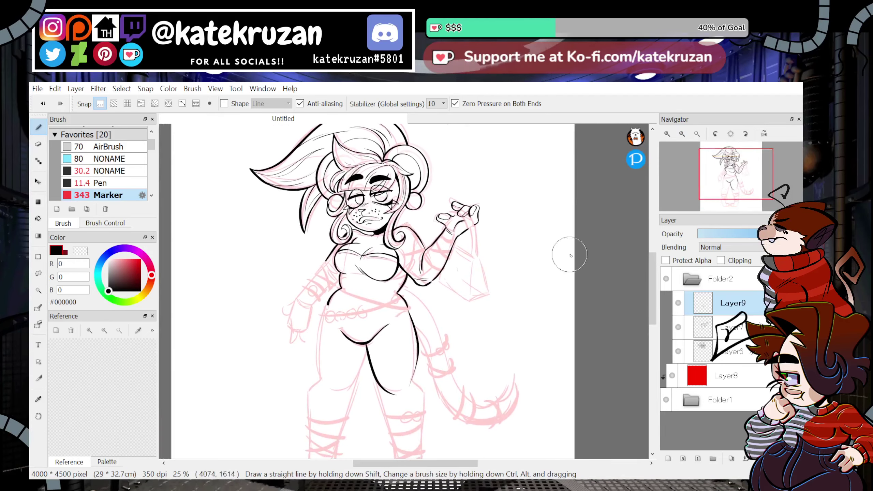
scroll(580, 258, up, 3)
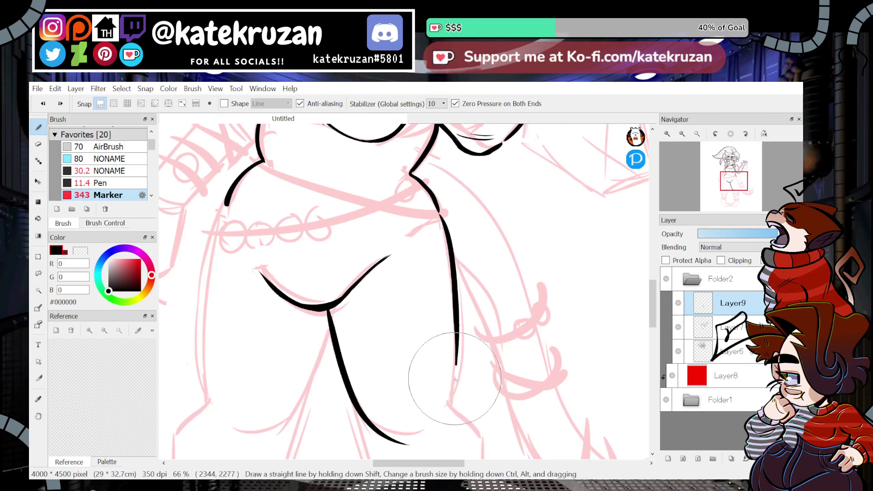
drag(733, 182, 734, 188)
key(ctrl+plus)
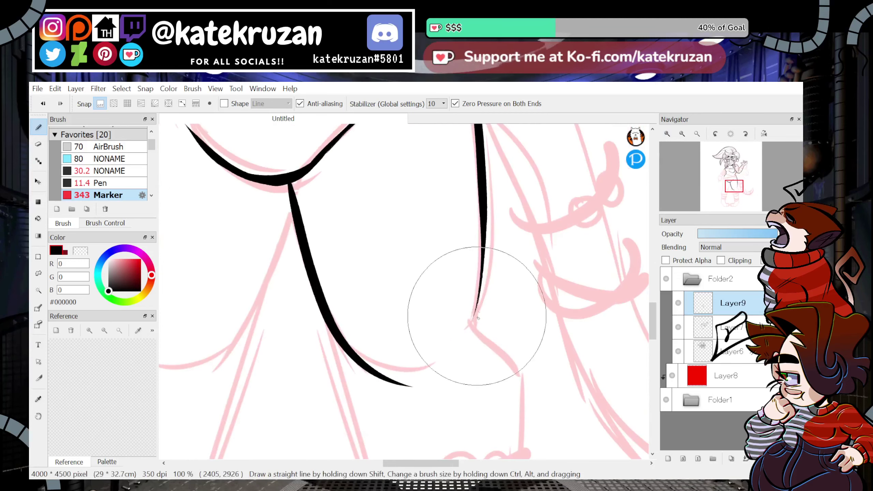
mouse_move(484, 211)
mouse_down()
mouse_move(478, 319)
mouse_move(477, 290)
mouse_up()
key(ctrl+z)
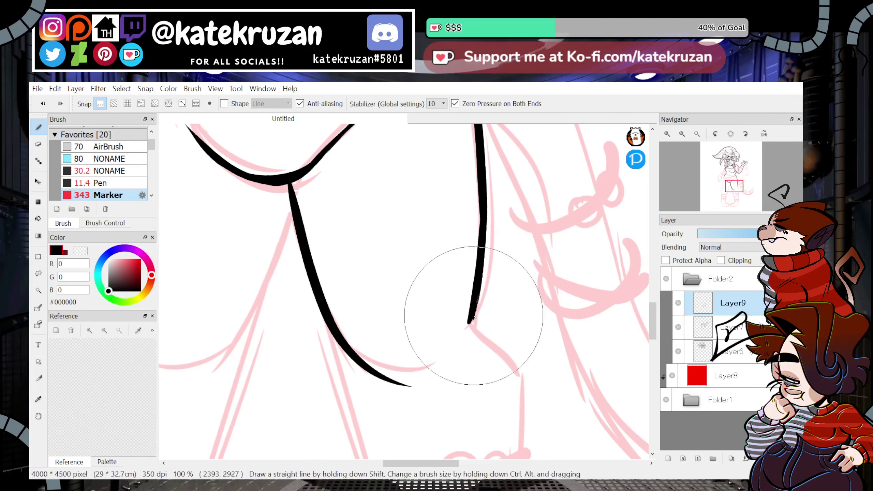
Ink two short curved crease lines above the knee and a short stroke at the inner thigh line's lower end.
drag(342, 316, 426, 272)
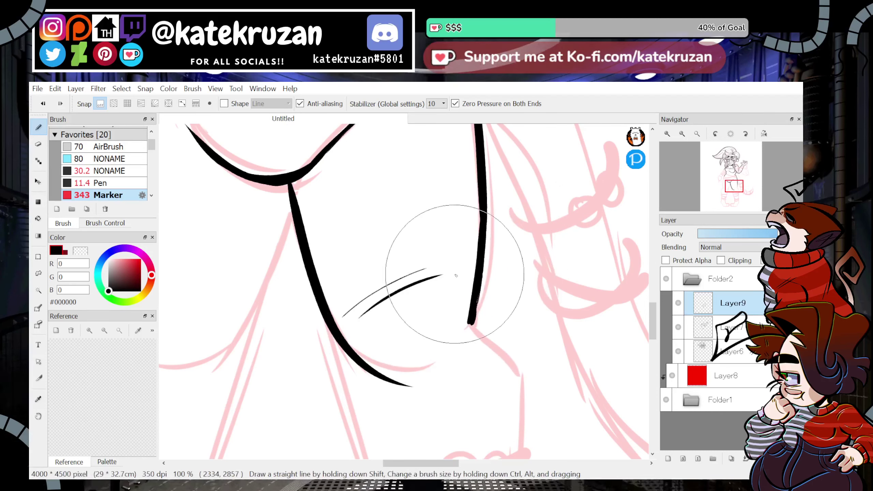
drag(346, 313, 404, 286)
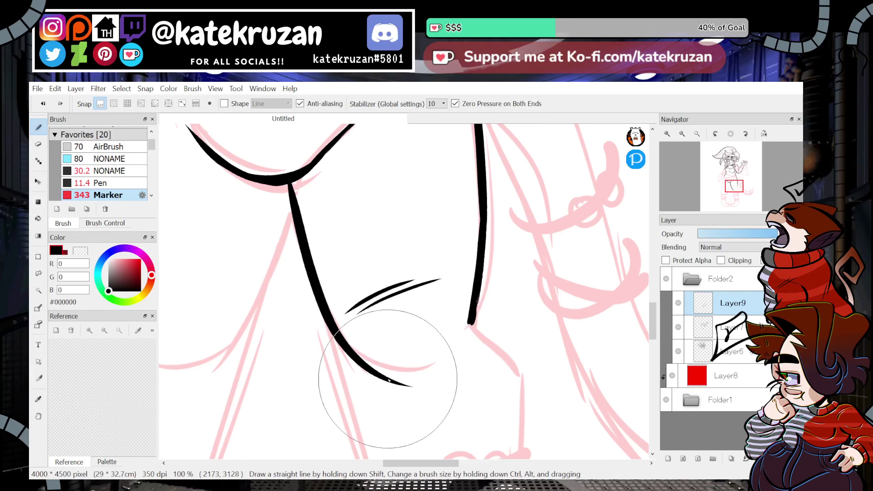
key(ctrl+z)
click(682, 134)
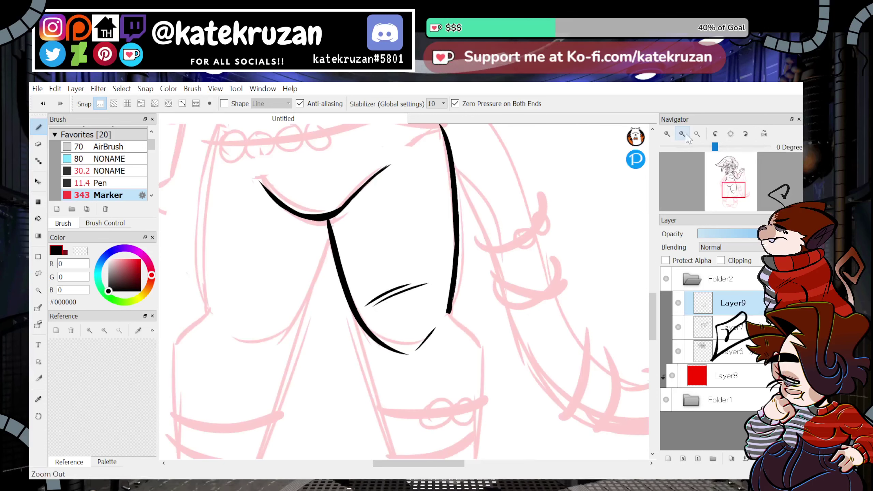
click(683, 134)
click(682, 134)
click(683, 134)
mouse_move(725, 182)
mouse_down()
mouse_move(736, 181)
mouse_move(735, 198)
mouse_move(735, 177)
mouse_move(735, 189)
mouse_up()
Lasso the pink sketch's lower legs and feet in Folder1, shift them slightly downward with a transform, and clear the selection.
click(720, 399)
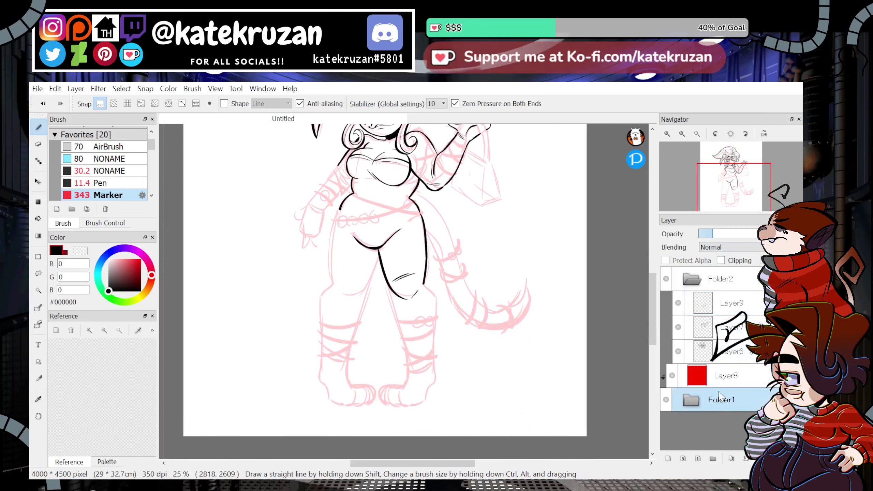
click(38, 274)
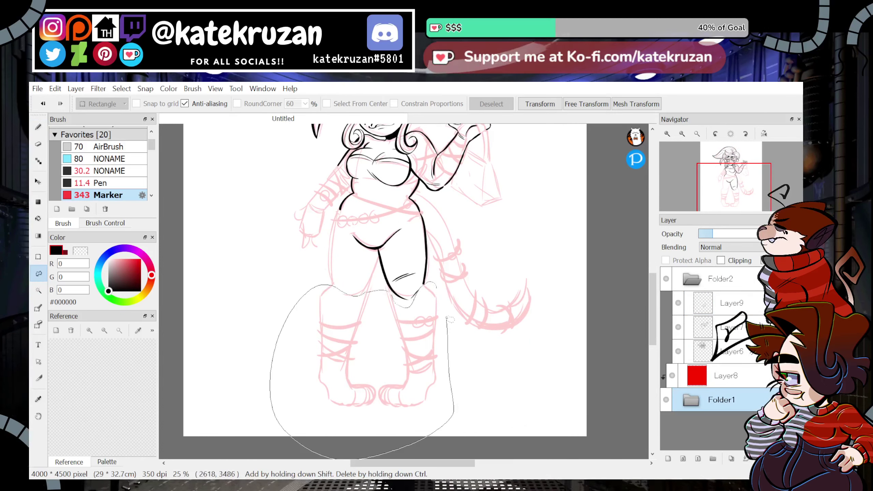
drag(447, 322, 440, 286)
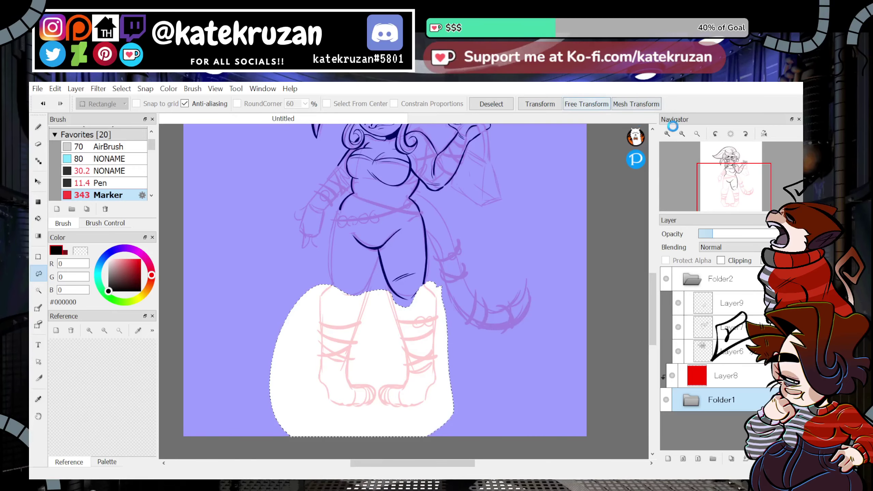
click(682, 133)
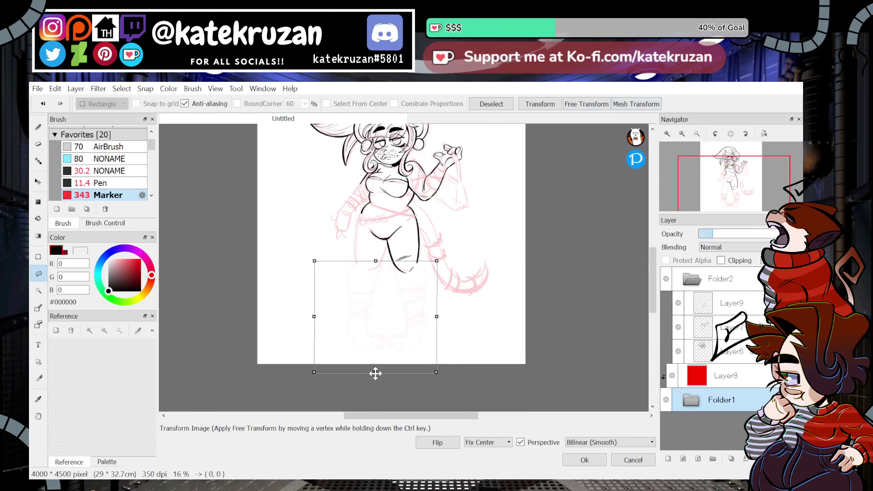
click(583, 460)
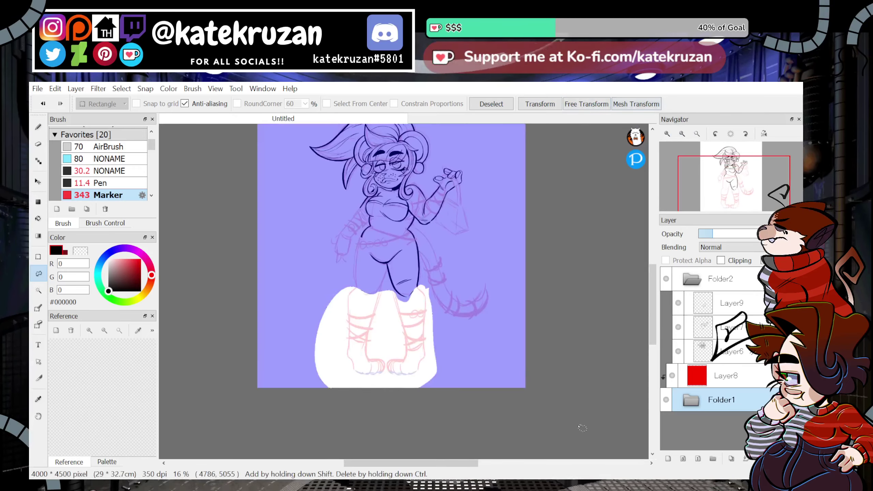
click(503, 106)
On Layer9, ink the inner calf on the raised-arm side with a tapering stroke from the knee down to the middle leg wraps.
key(b)
click(732, 303)
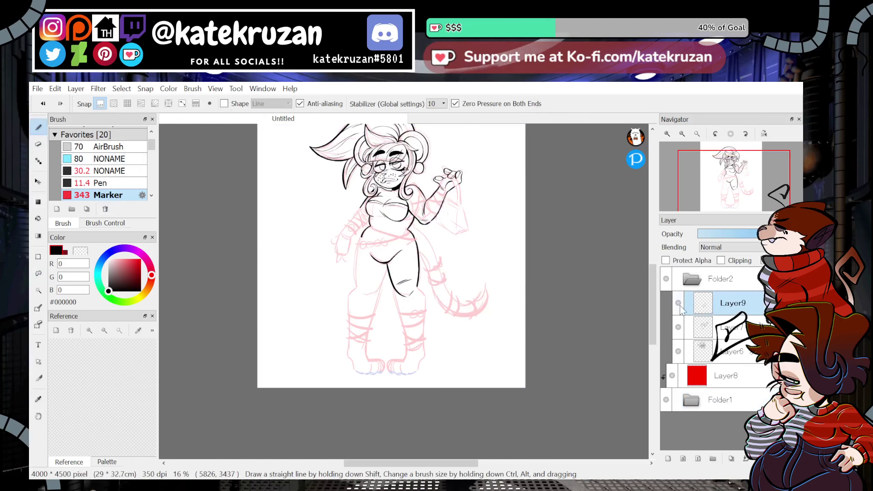
click(665, 133)
click(665, 134)
drag(735, 188, 731, 199)
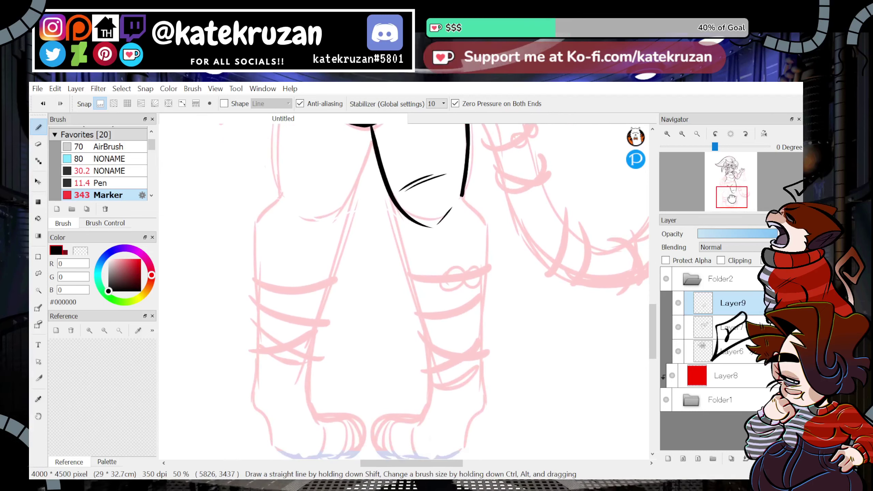
drag(393, 203, 424, 357)
key(ctrl+z)
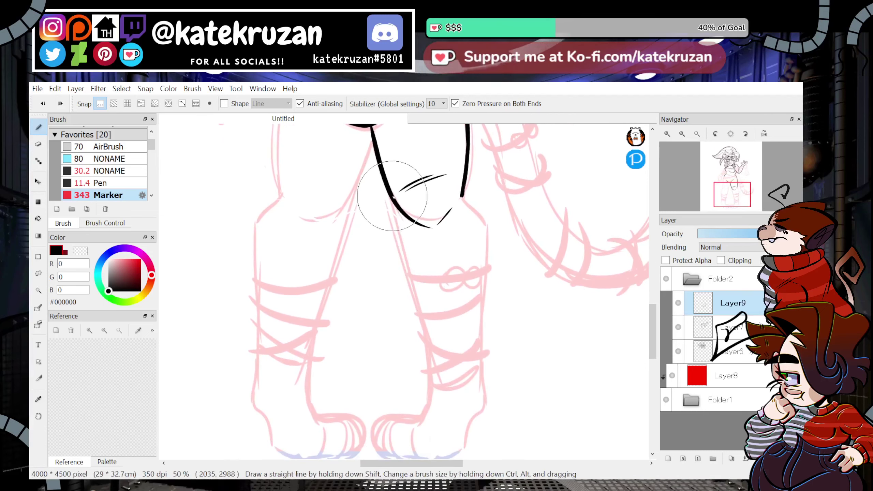
drag(393, 203, 424, 357)
key(ctrl+z)
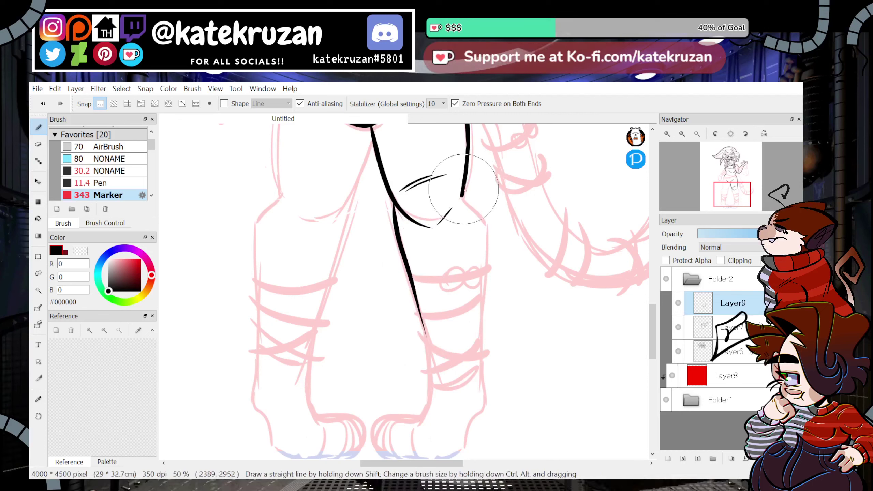
Ink the curved outer calf on the raised-arm side from the knee, and erase its lower part below the first wrap.
drag(464, 190, 475, 207)
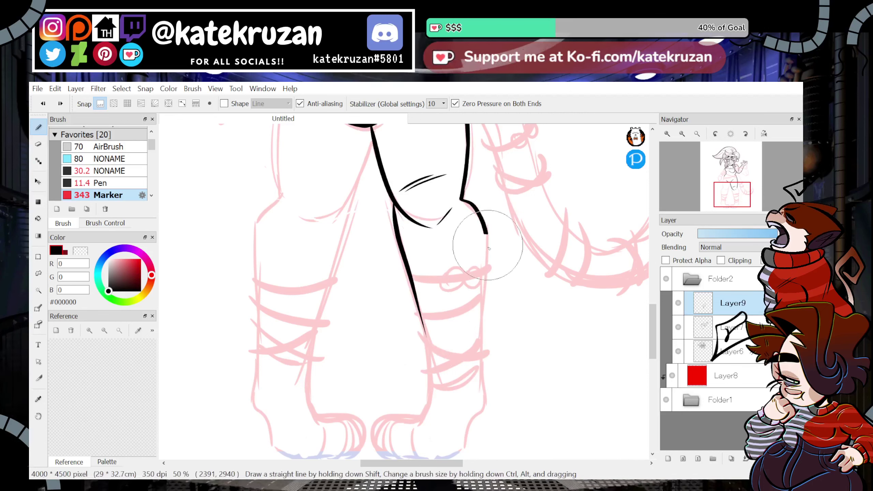
key(ctrl+z)
mouse_move(462, 198)
mouse_down()
mouse_move(486, 238)
mouse_move(468, 403)
mouse_up()
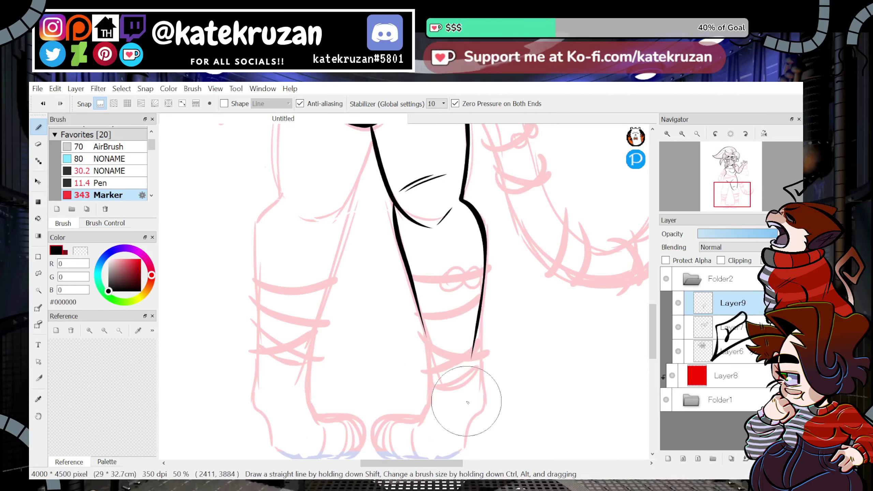
click(667, 134)
drag(743, 185, 732, 201)
key(z)
drag(502, 176, 501, 372)
Extend the outer calf line from the upper wrap straight down to the crossed wraps, working in a rotated view.
click(715, 134)
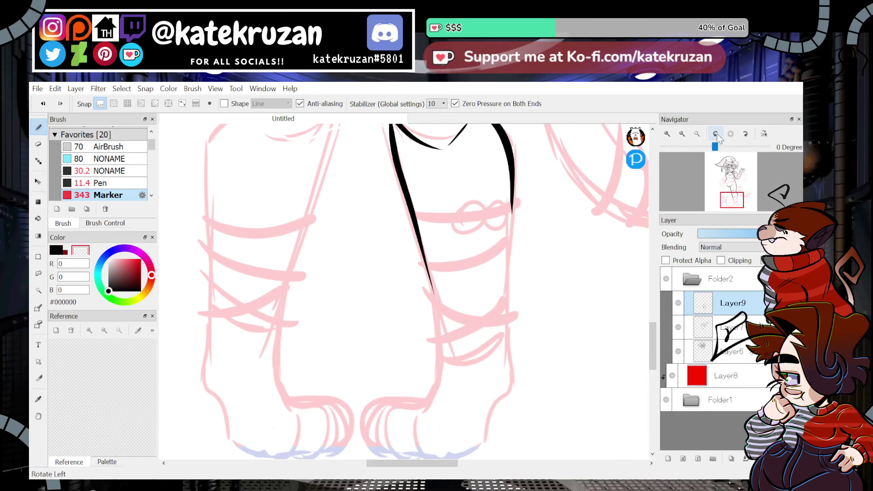
key(z)
drag(292, 235, 410, 166)
key(ctrl+z)
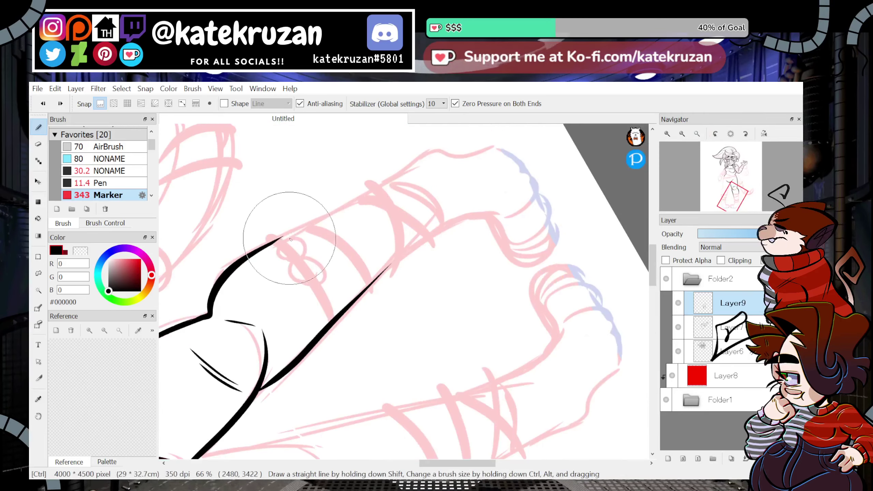
drag(246, 258, 419, 167)
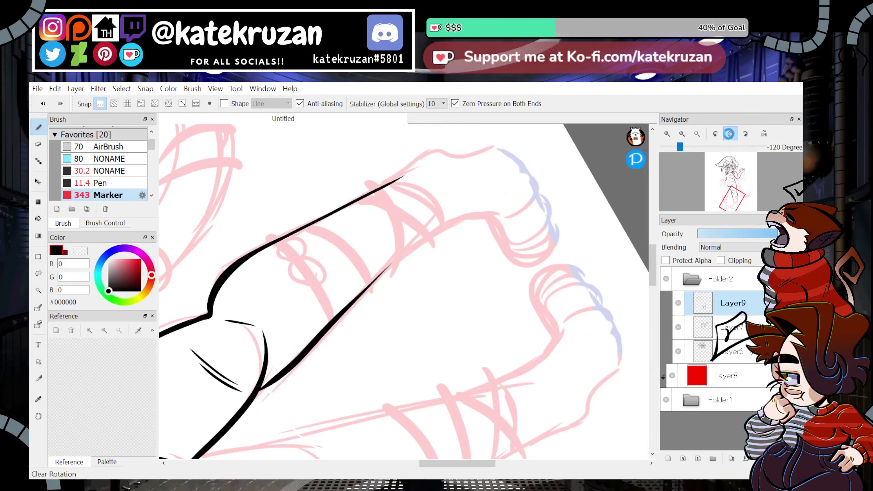
Extend the inner calf line through the crossed wraps down to the ankle, working in a mirrored view.
click(731, 133)
click(667, 134)
drag(729, 192, 731, 203)
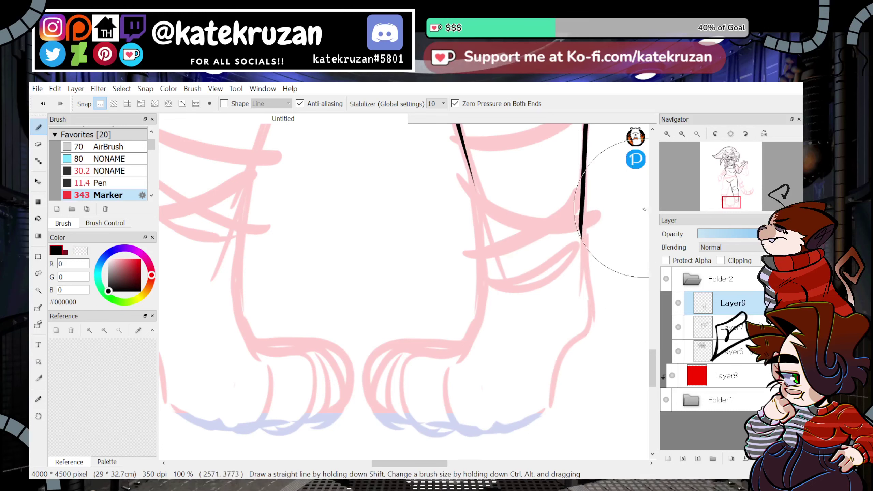
click(764, 133)
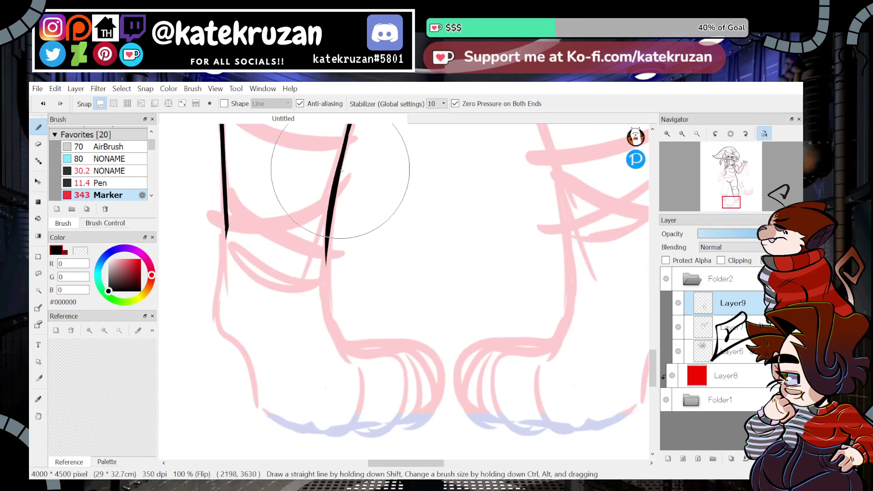
drag(349, 130, 329, 275)
key(ctrl+z)
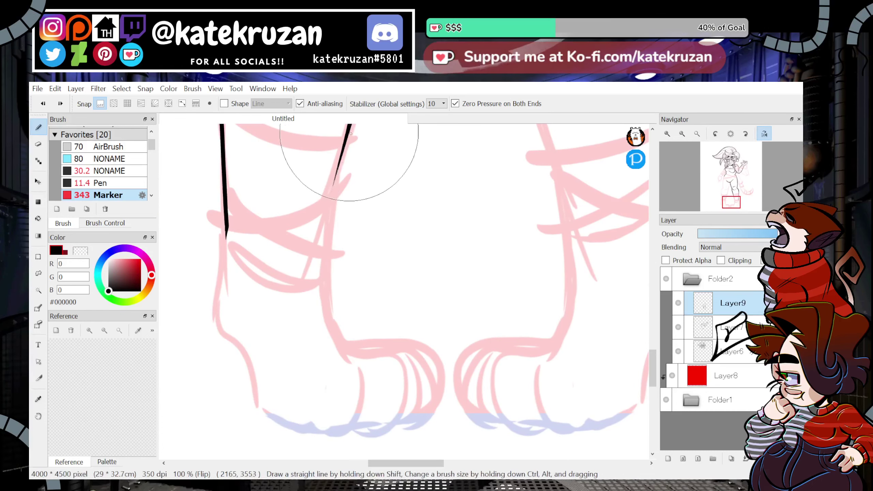
drag(346, 136, 324, 289)
drag(333, 214, 325, 311)
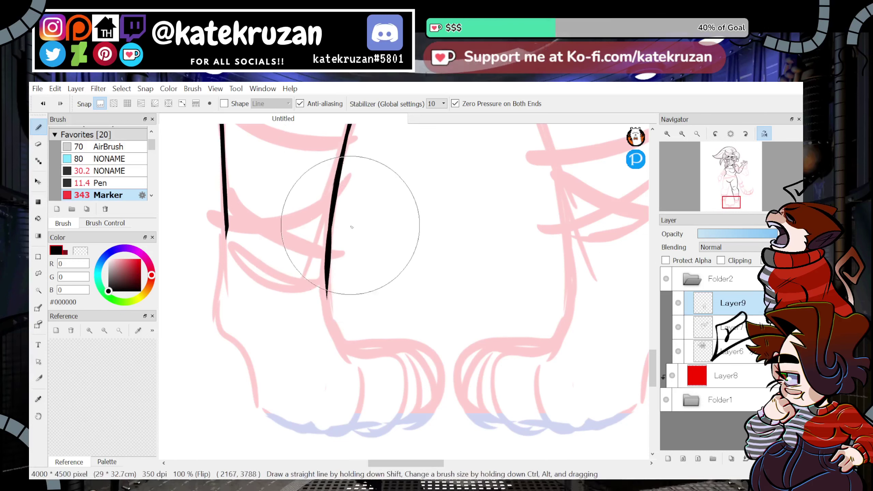
key(ctrl+z)
Ink the line from the inner ankle over the top of the foot and around the rounded middle toe.
mouse_move(334, 194)
mouse_down()
mouse_move(323, 294)
mouse_move(360, 378)
mouse_up()
key(ctrl+z)
mouse_move(323, 291)
mouse_down()
mouse_move(331, 309)
mouse_move(377, 346)
mouse_move(399, 428)
mouse_up()
click(763, 133)
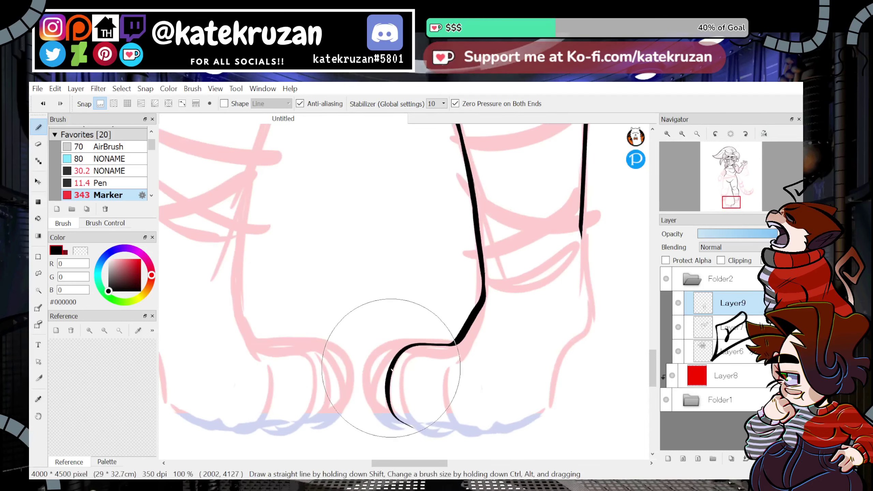
drag(392, 365, 445, 425)
Ink the large front toe's curved inner edge, retrying the stroke until it arcs from the foot's top to the sole.
drag(457, 358, 453, 427)
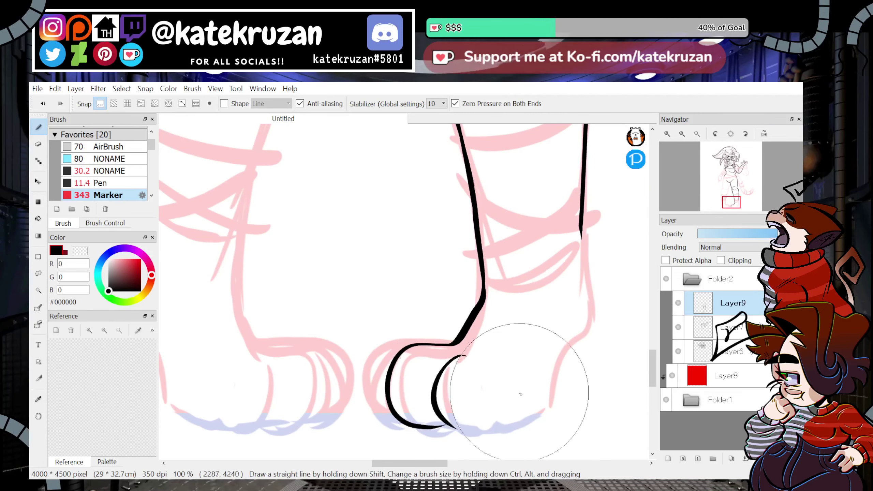
key(ctrl+z)
drag(454, 359, 461, 430)
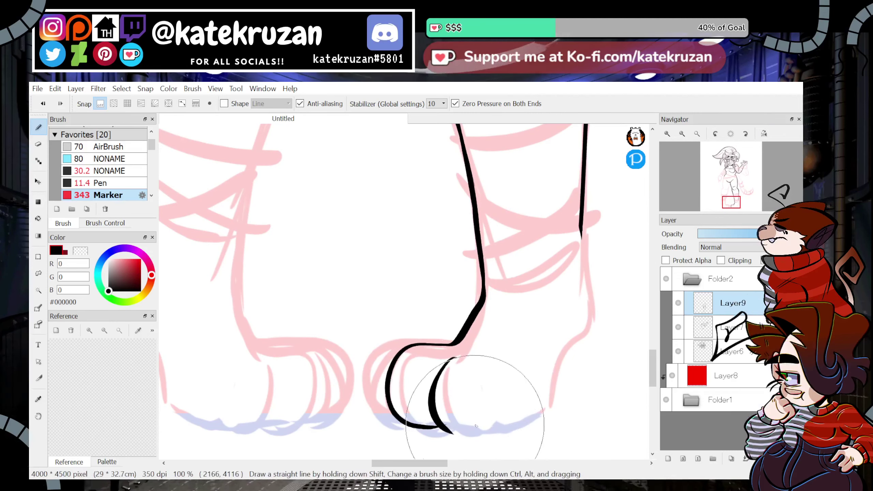
key(ctrl+z)
drag(457, 358, 516, 428)
key(ctrl+z)
mouse_move(471, 353)
mouse_down()
mouse_move(454, 364)
mouse_move(451, 428)
mouse_up()
key(ctrl+z)
drag(466, 345, 461, 429)
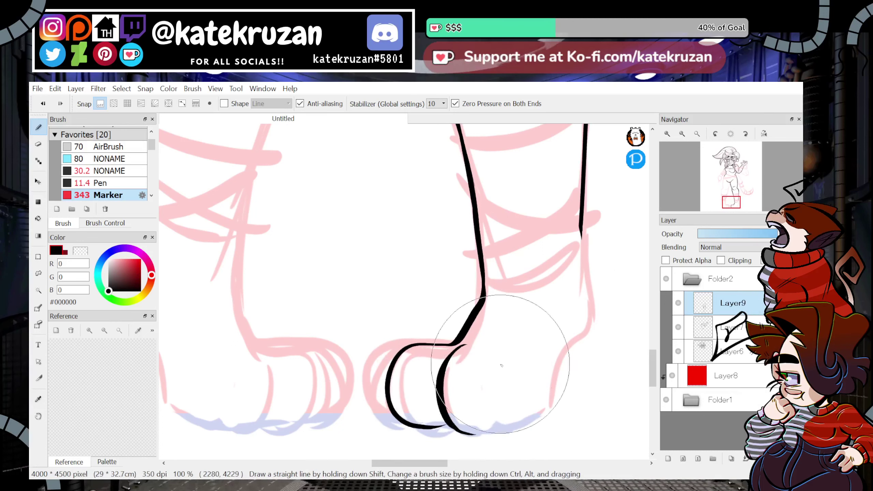
key(ctrl+z)
mouse_move(486, 344)
mouse_down()
mouse_move(477, 432)
mouse_move(430, 426)
mouse_move(463, 423)
mouse_up()
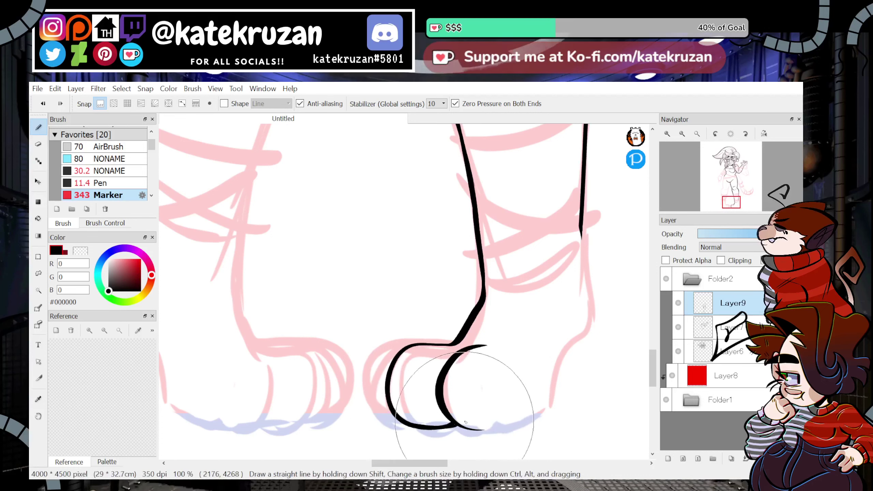
Ink a short curved crease across the front of the ankle and the sole line from the large toe outward.
mouse_move(489, 289)
mouse_down()
mouse_move(548, 279)
mouse_move(569, 262)
mouse_up()
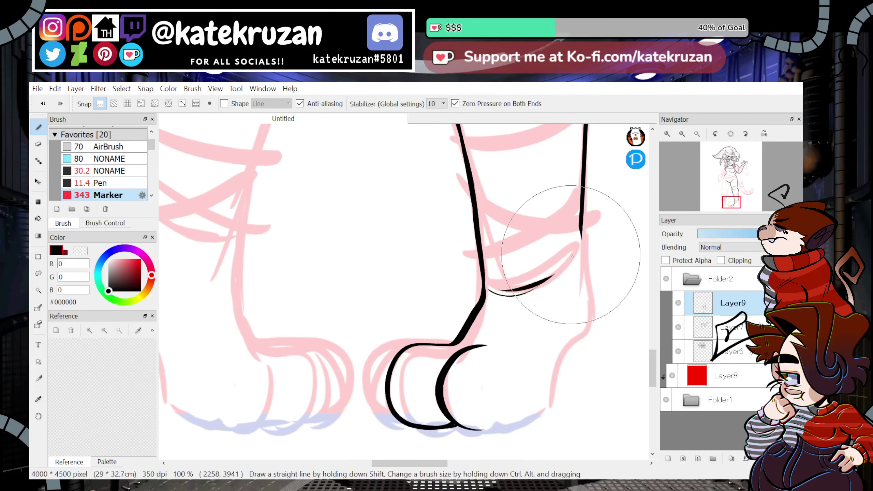
drag(481, 430, 539, 418)
key(ctrl+z)
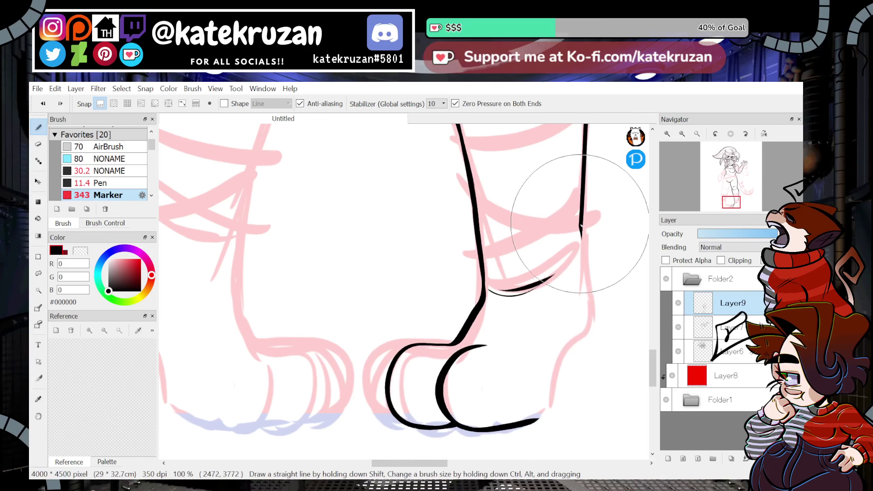
Ink the foot's outer edge from the calf line around the ankle bulge down to the rounded corner of the sole.
drag(580, 228, 596, 324)
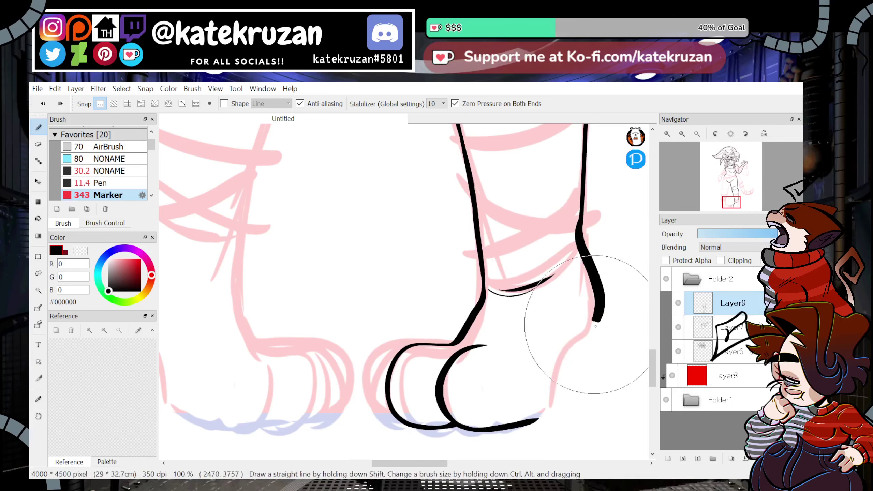
key(ctrl+z)
mouse_move(541, 414)
mouse_down()
mouse_move(597, 317)
mouse_move(583, 238)
mouse_move(583, 328)
mouse_move(548, 412)
mouse_up()
key(ctrl+z)
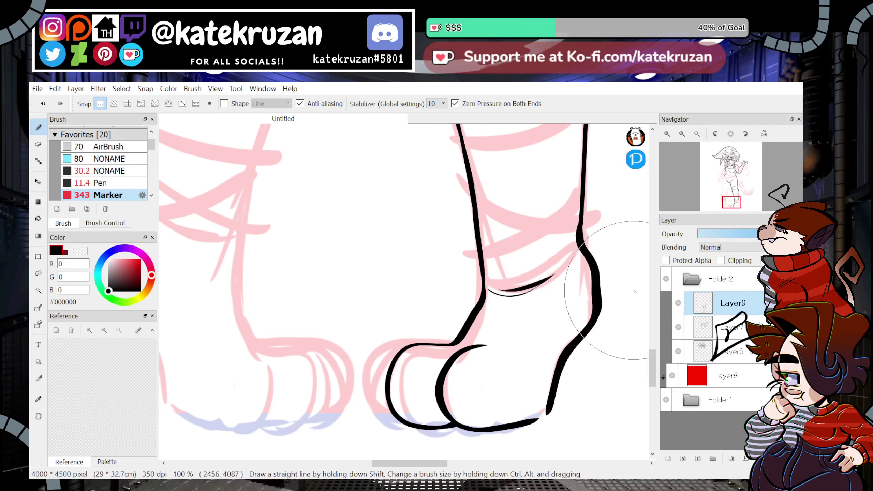
key(ctrl+z)
mouse_move(581, 215)
mouse_down()
mouse_move(603, 295)
mouse_move(551, 399)
mouse_move(598, 306)
mouse_up()
key(ctrl+z)
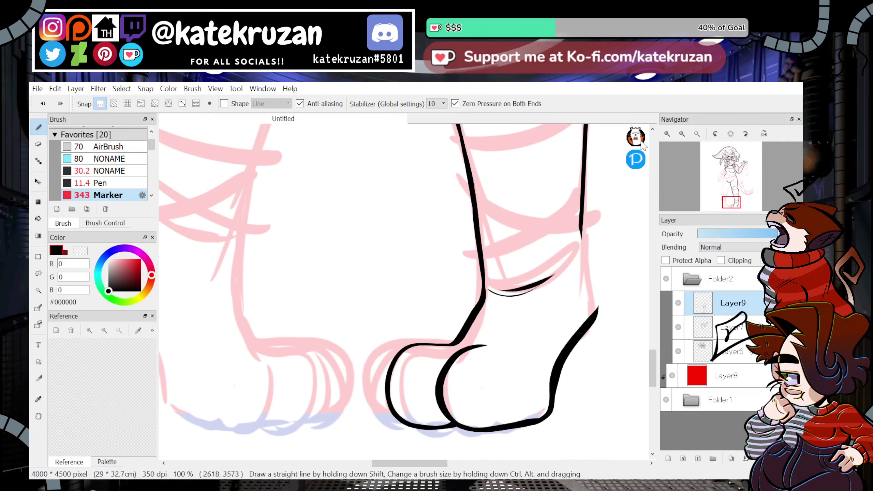
drag(583, 214, 596, 315)
Check the leg from afar, redraw the outer ankle bulge farther outward, and smooth the line below it with the transparent colour.
click(683, 134)
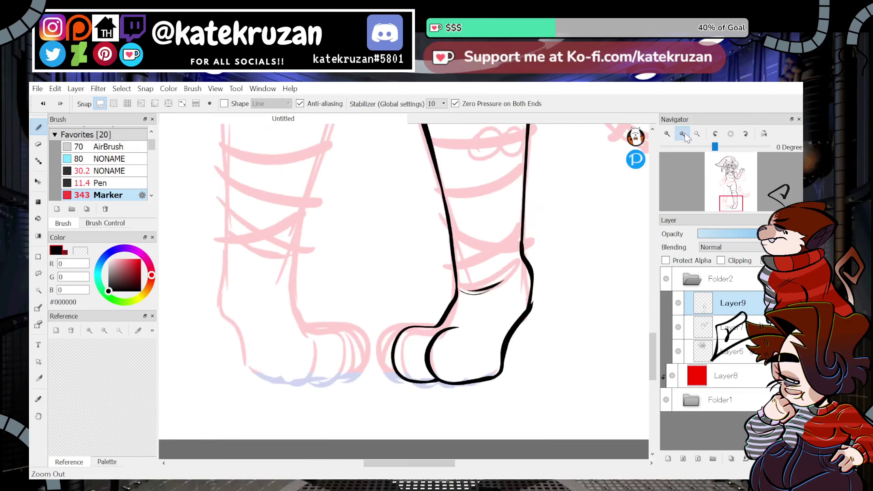
click(683, 134)
click(682, 134)
click(682, 134)
click(668, 134)
click(667, 134)
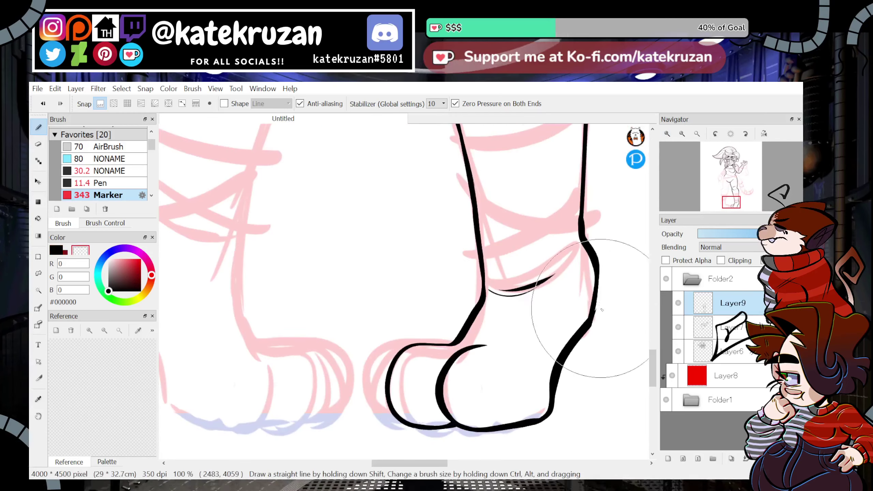
key(z)
mouse_move(596, 262)
mouse_down()
mouse_move(582, 335)
mouse_move(597, 262)
mouse_up()
key(ctrl+z)
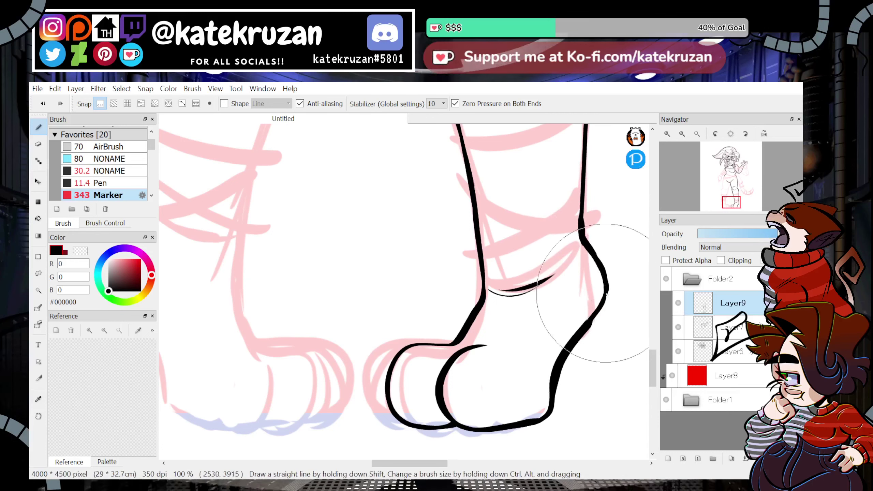
key(z)
drag(605, 302, 585, 343)
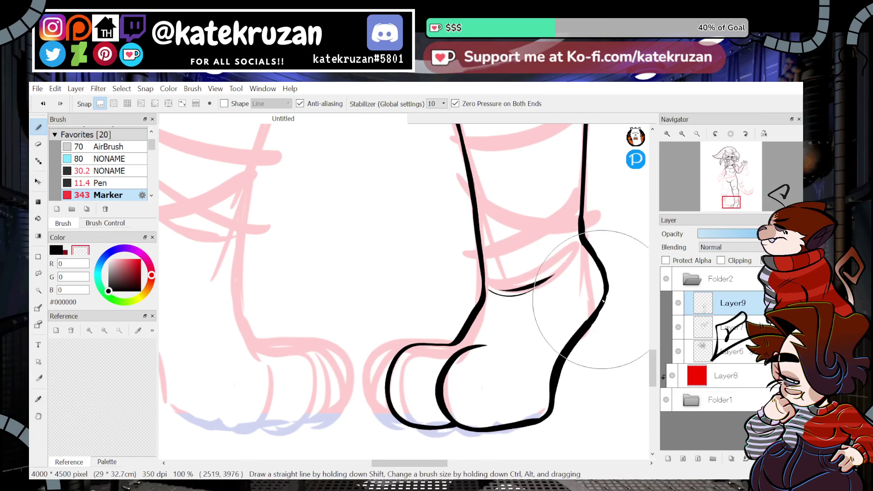
key(z)
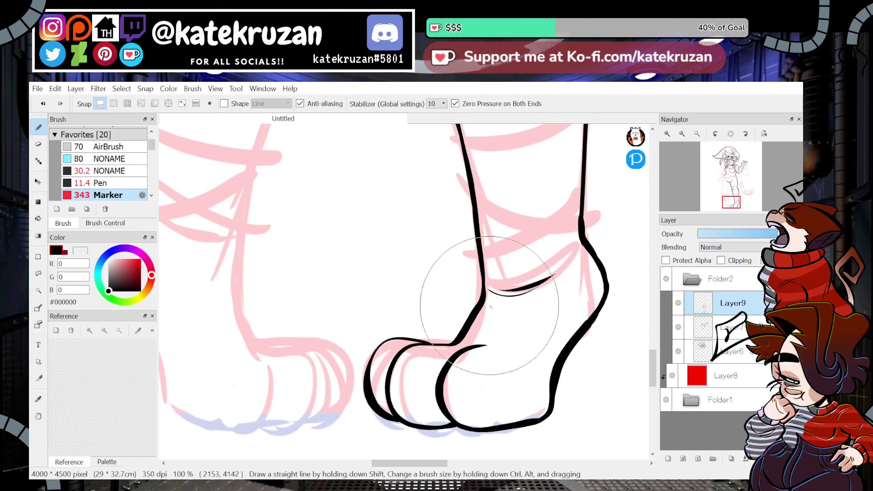
Ink the innermost toe as a rounded curve from the foot's top down to the sole, behind the middle toe.
drag(426, 342, 400, 418)
key(ctrl+z)
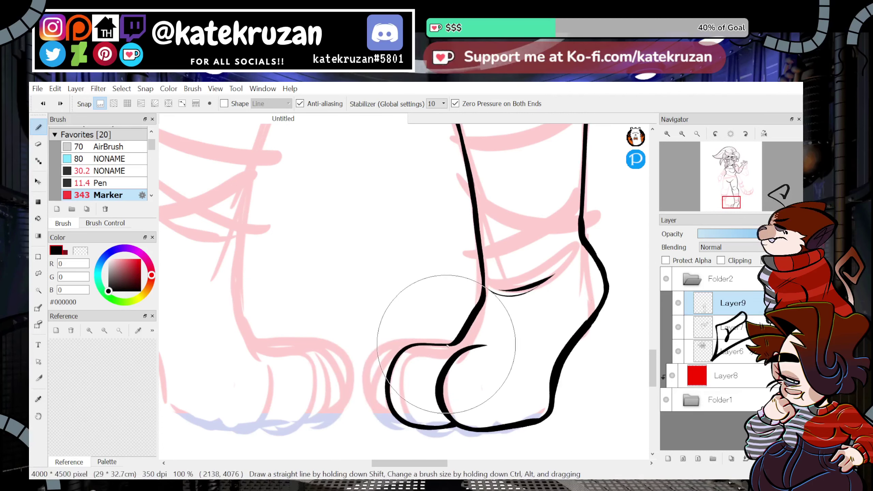
drag(447, 342, 395, 418)
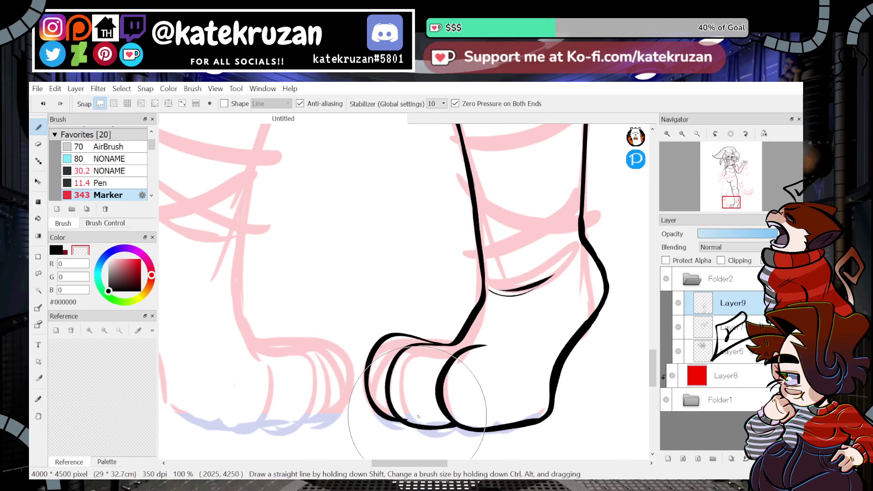
Ink the curved pad lines across the undersides of the three toes, redrawing the one on the largest toe.
key(z)
drag(372, 396, 532, 413)
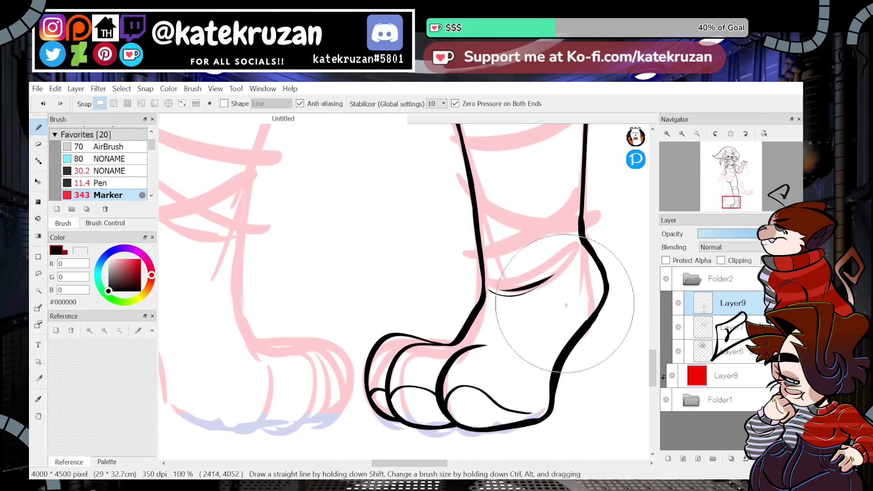
key(ctrl+z)
drag(444, 397, 521, 421)
Duplicate the inked leg layer and flip the copy horizontally with Transform.
mouse_move(742, 206)
mouse_down()
mouse_move(728, 181)
mouse_move(727, 200)
mouse_up()
click(682, 134)
click(682, 134)
click(732, 459)
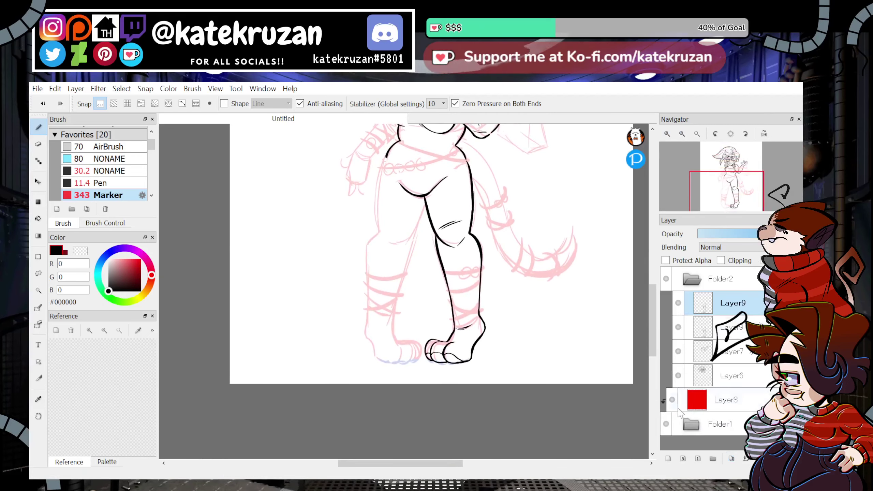
click(41, 277)
click(547, 106)
click(438, 443)
Move the flipped leg over the other leg's sketch so the thighs meet at the crotch, and apply the transform.
mouse_move(447, 296)
mouse_down()
mouse_move(387, 294)
mouse_move(416, 283)
mouse_up()
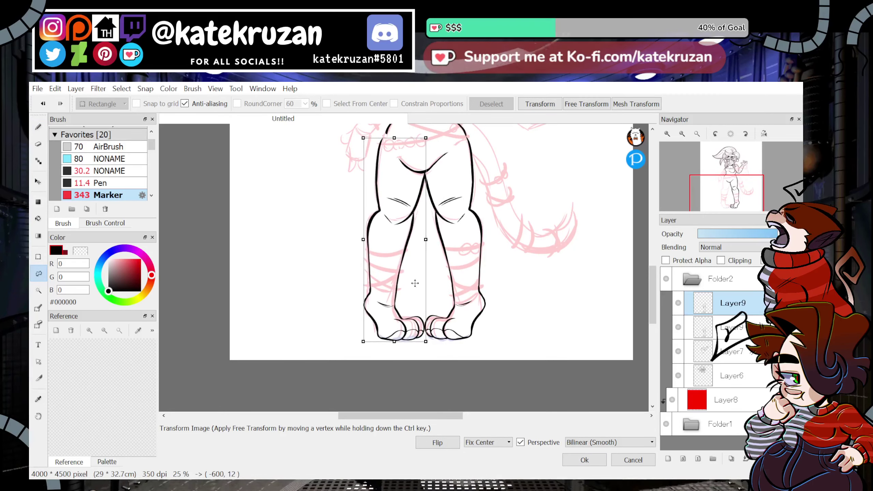
click(667, 133)
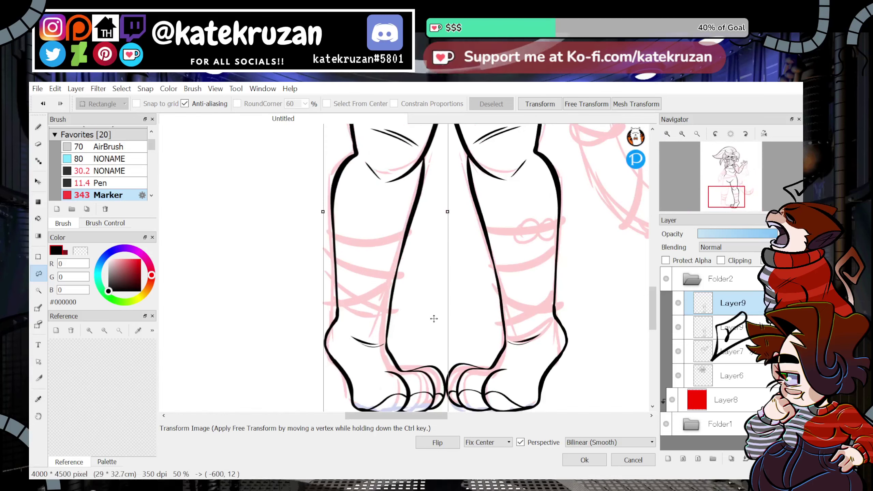
drag(440, 328, 438, 327)
drag(727, 198, 728, 183)
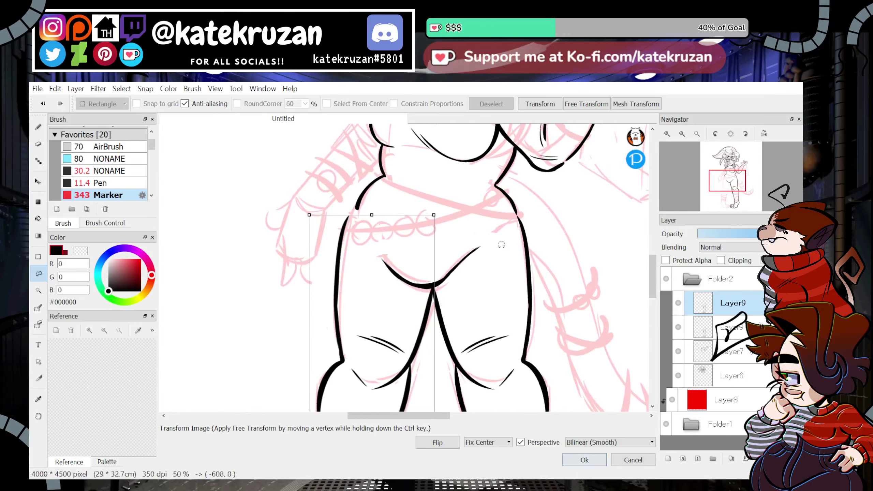
click(598, 455)
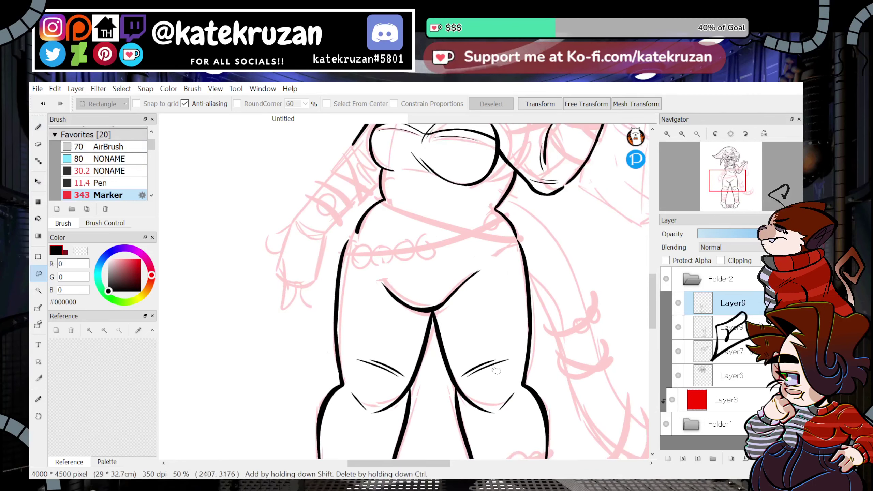
Trim the top of the mirrored outer thigh line with the transparent colour and redraw it in black to join the hip line.
click(42, 128)
click(667, 134)
drag(727, 185, 724, 182)
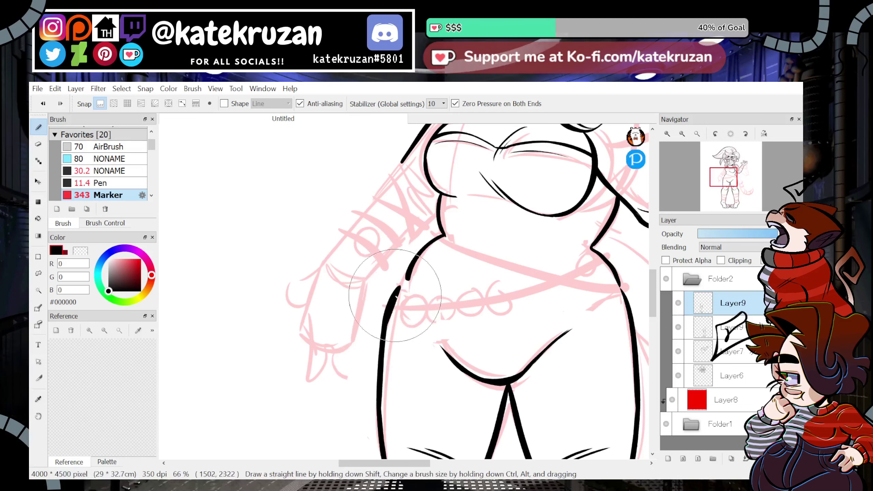
key(c)
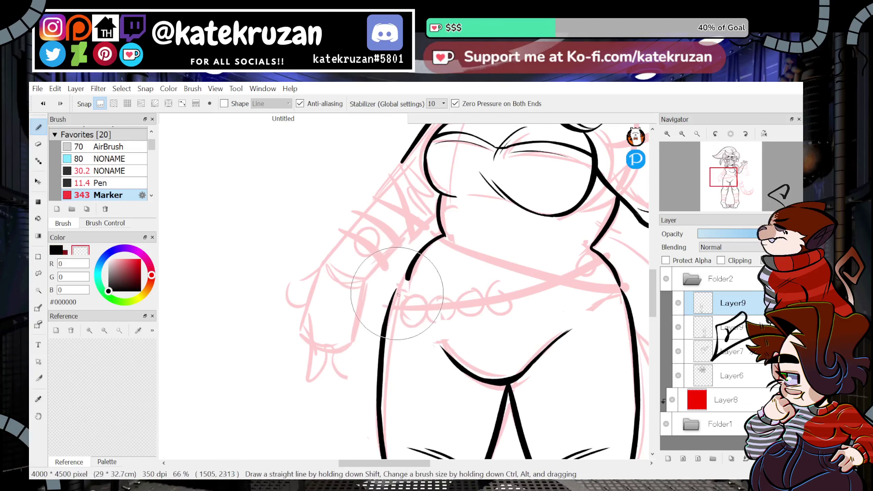
key(z)
drag(403, 283, 382, 380)
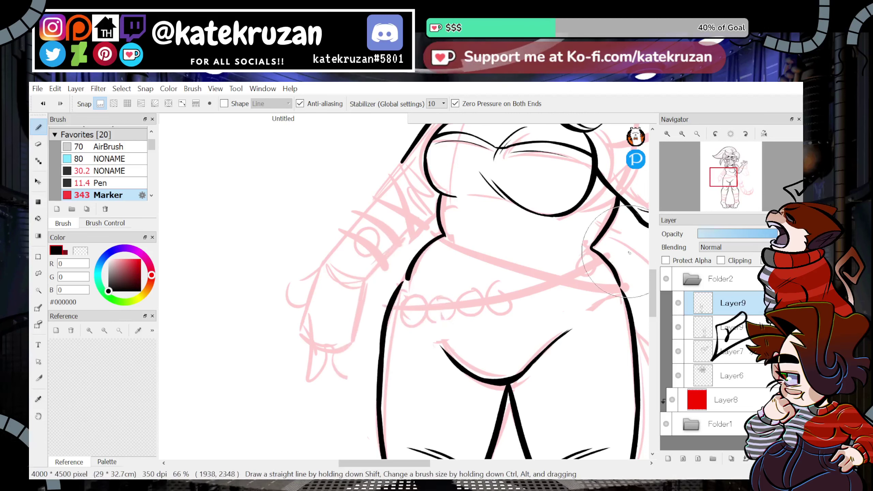
Ink short black strokes that close the gaps between the waist and thigh outlines on both hips.
click(667, 133)
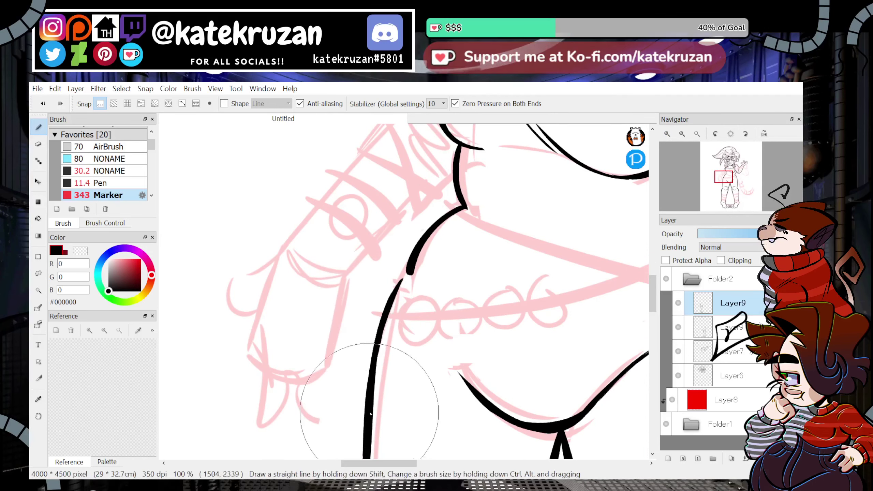
drag(387, 309, 411, 271)
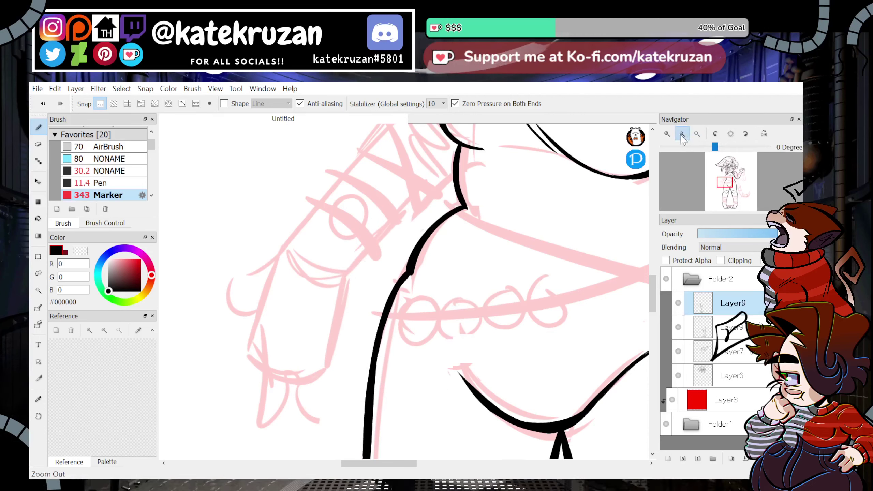
click(682, 134)
click(682, 133)
click(681, 134)
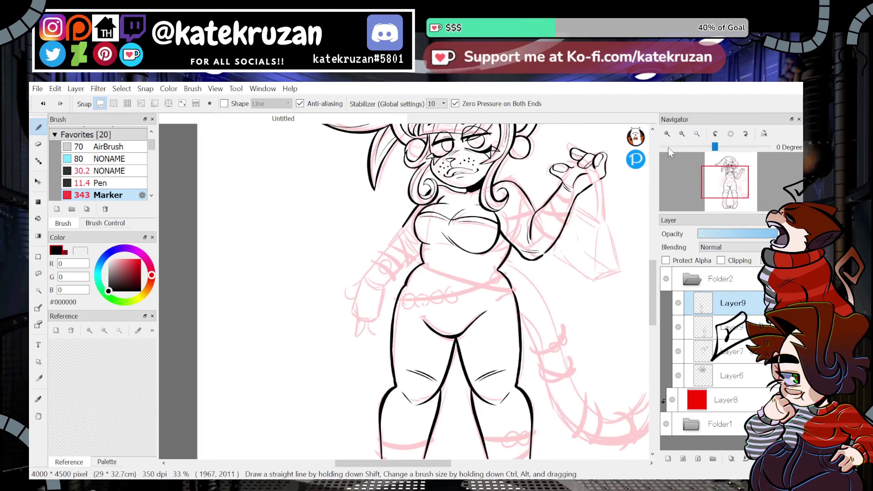
click(667, 134)
click(667, 134)
drag(725, 182, 729, 178)
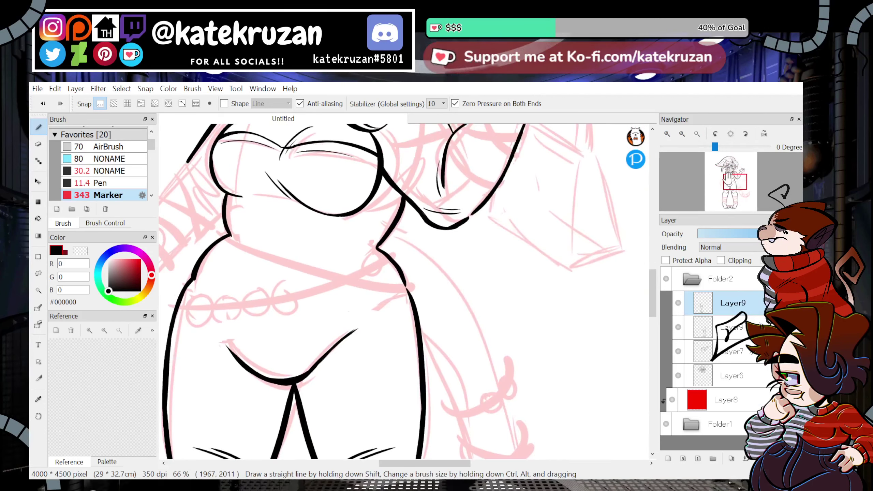
click(667, 134)
click(666, 134)
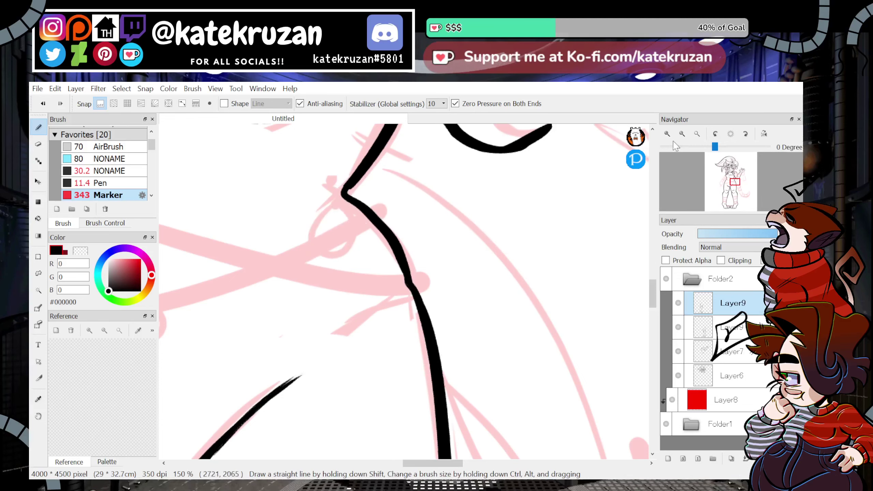
Check the whole figure's balance by mirroring the canvas view horizontally and restoring it.
click(682, 134)
click(682, 134)
click(682, 134)
click(682, 134)
click(682, 134)
mouse_move(736, 183)
mouse_down()
mouse_move(732, 197)
mouse_move(737, 181)
mouse_up()
click(765, 134)
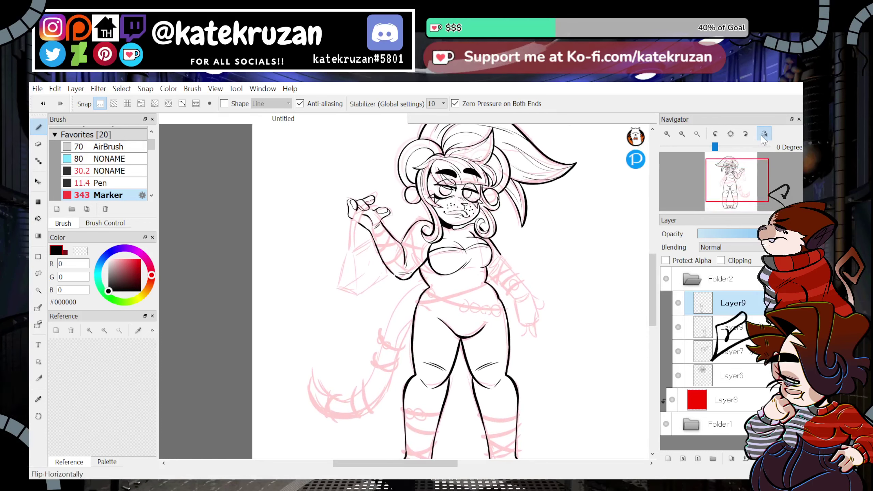
click(765, 134)
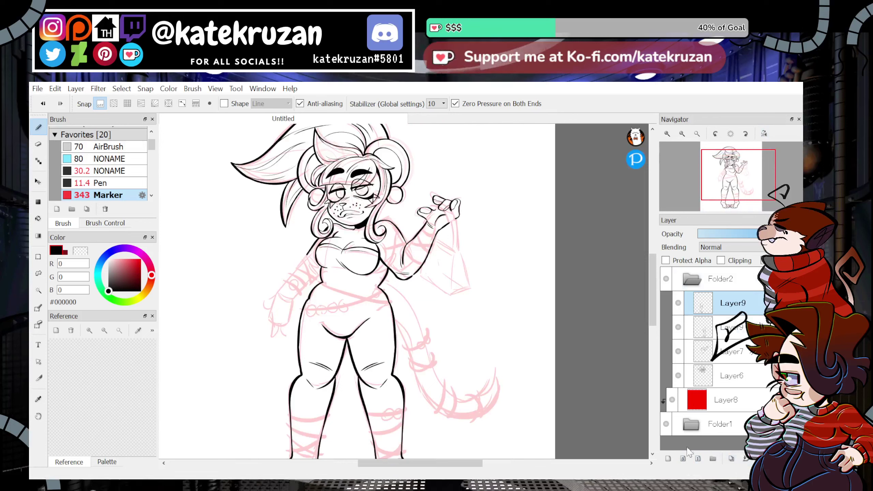
Add a new layer and ink thin crossing crease lines at the elbow of the lowered arm.
click(668, 458)
click(668, 133)
drag(741, 180, 725, 179)
click(667, 134)
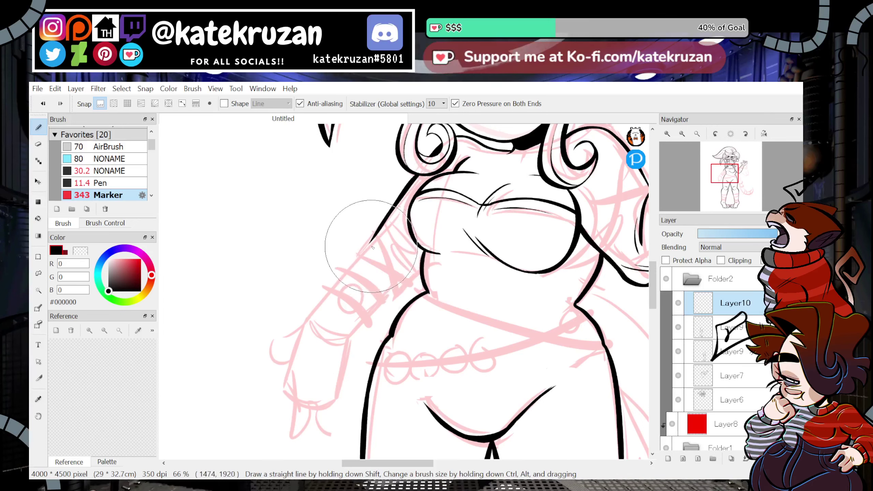
drag(366, 247, 403, 258)
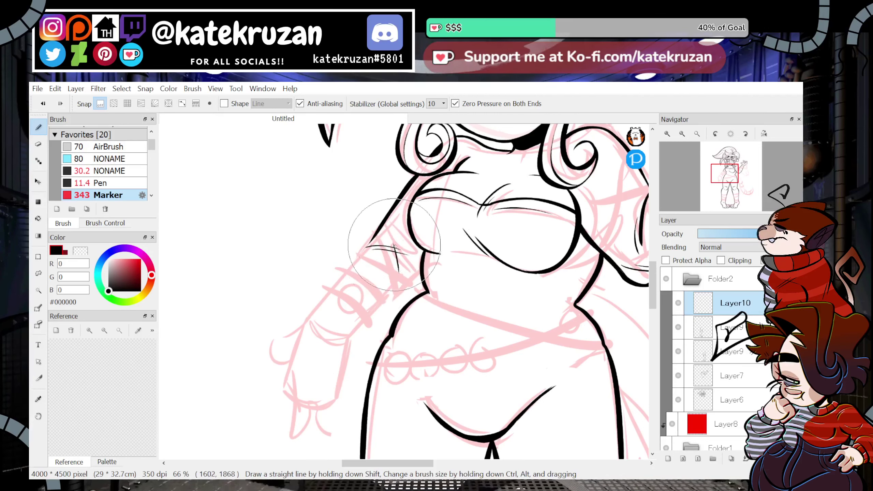
Lasso the lowered forearm and hand sketch in Folder1 and transform it slightly down and away from the body.
mouse_move(658, 197)
click(734, 447)
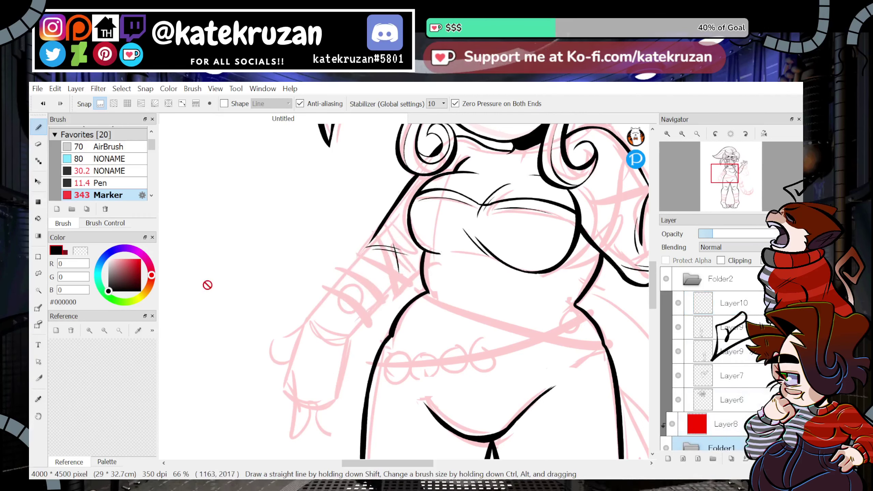
click(38, 276)
key(ctrl+a)
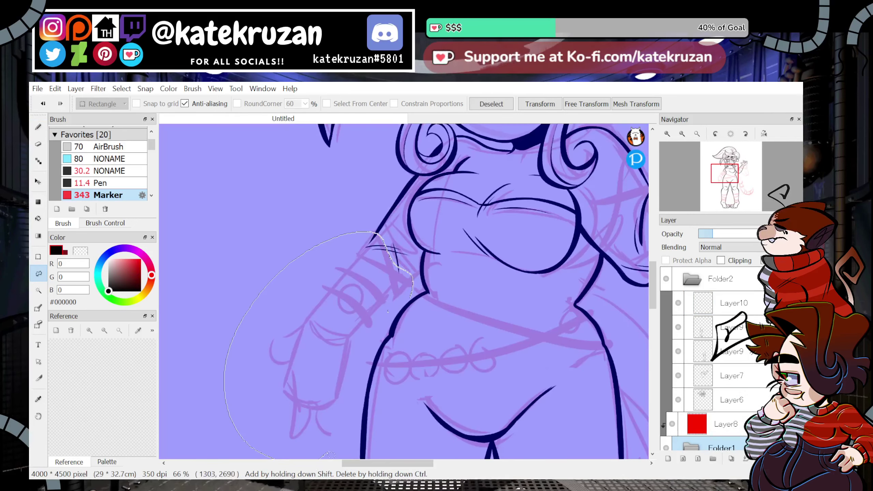
mouse_move(379, 331)
mouse_down()
mouse_move(410, 298)
mouse_move(365, 308)
mouse_up()
click(544, 105)
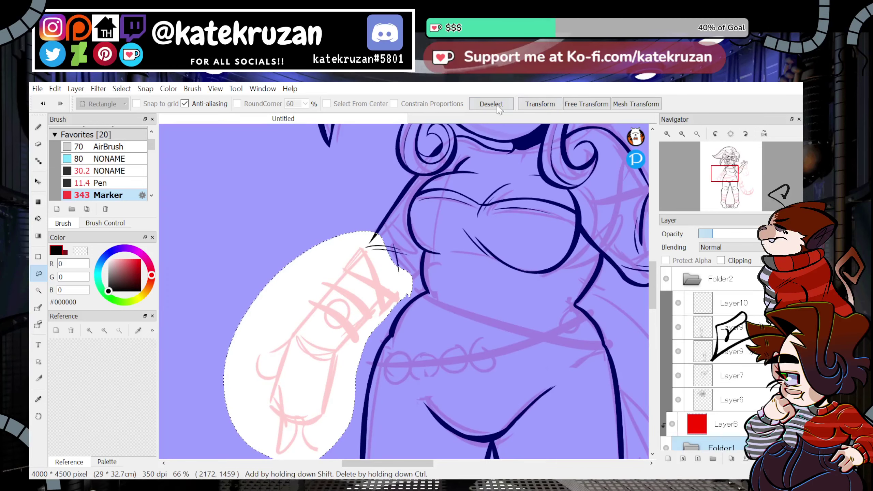
click(497, 107)
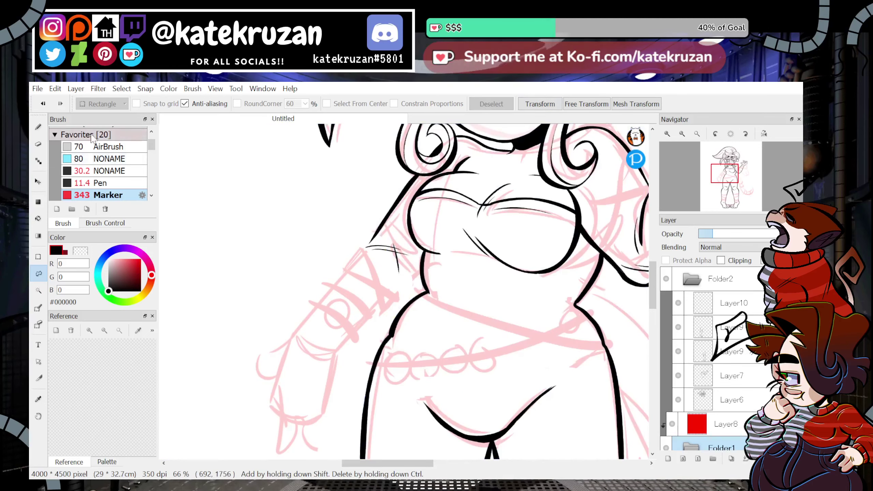
click(38, 127)
Lasso the forearm and hand sketch again and shift it a little further down and outward.
click(682, 134)
click(683, 133)
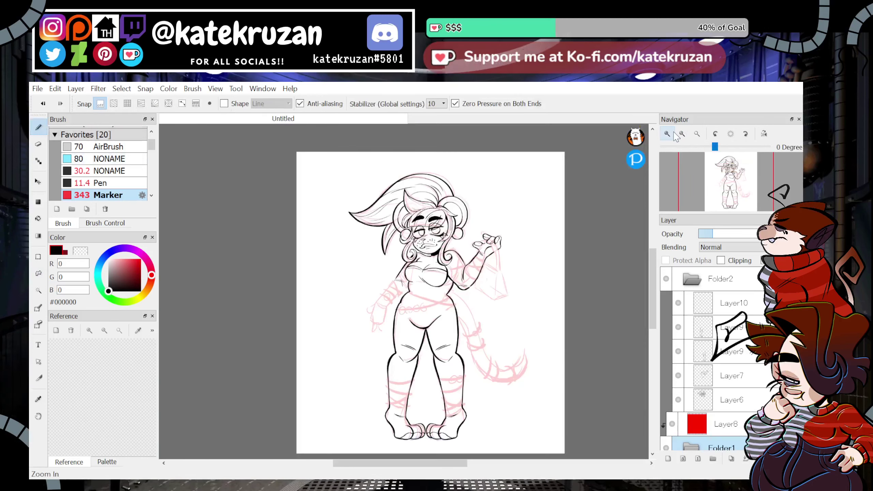
click(672, 135)
click(672, 134)
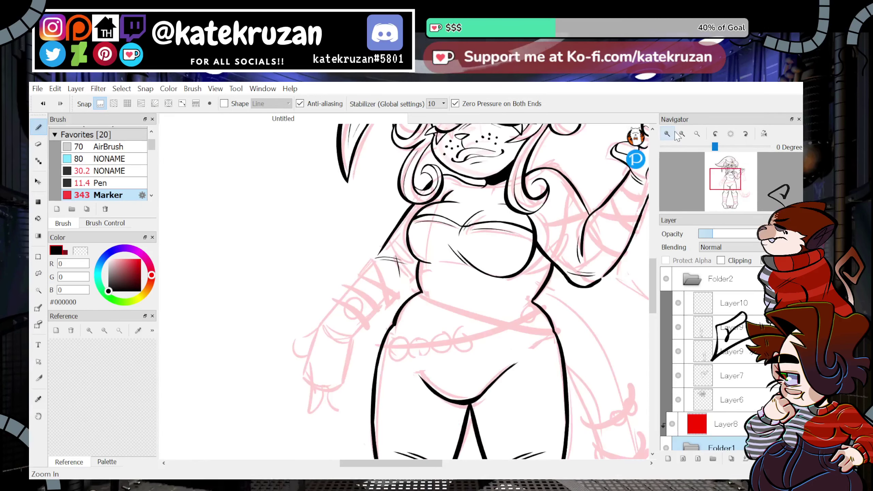
click(38, 274)
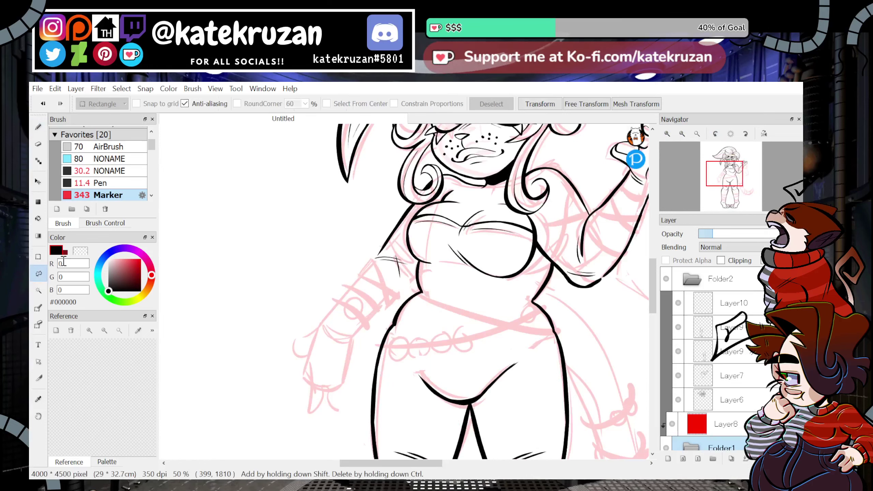
mouse_move(343, 269)
mouse_down()
mouse_move(277, 419)
mouse_move(341, 424)
mouse_up()
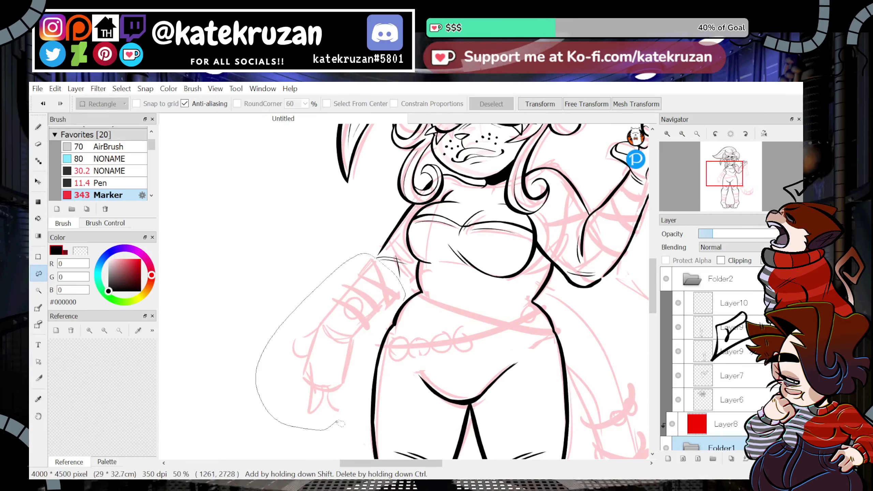
drag(386, 322, 365, 321)
key(ctrl+t)
click(584, 459)
click(491, 104)
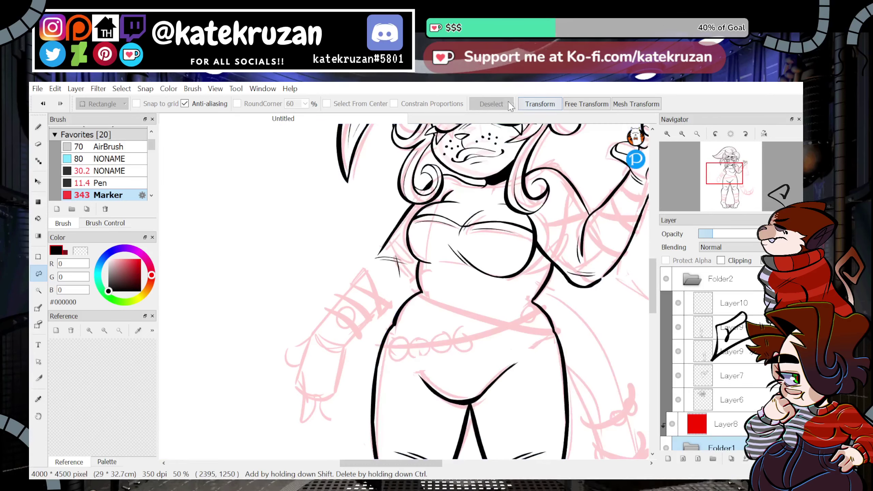
click(38, 127)
Ink the outer edge of the lowered forearm from elbow to wrist on Layer10, redoing the stroke until it is clean.
click(725, 303)
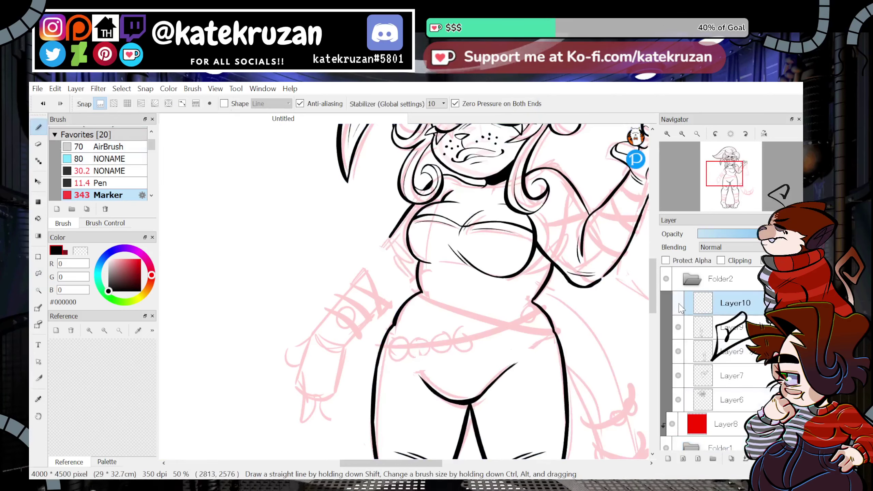
scroll(352, 255, up, 1)
drag(352, 256, 289, 347)
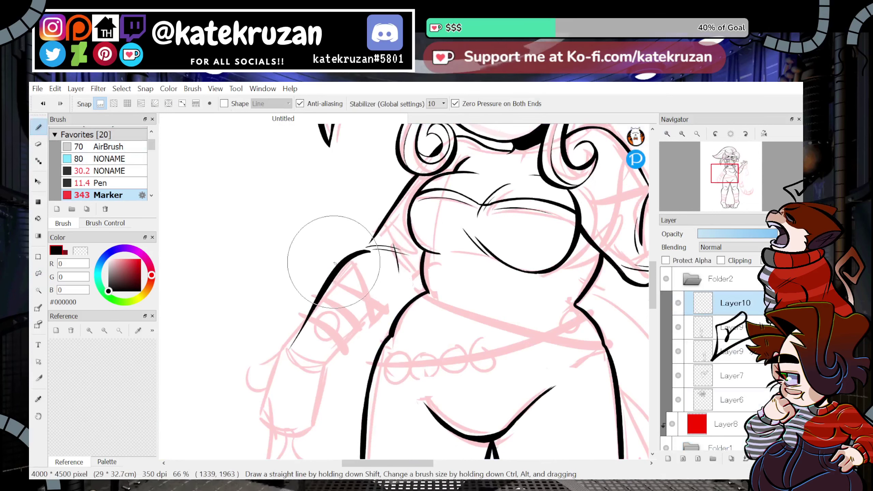
key(ctrl+z)
drag(367, 253, 286, 347)
key(ctrl+z)
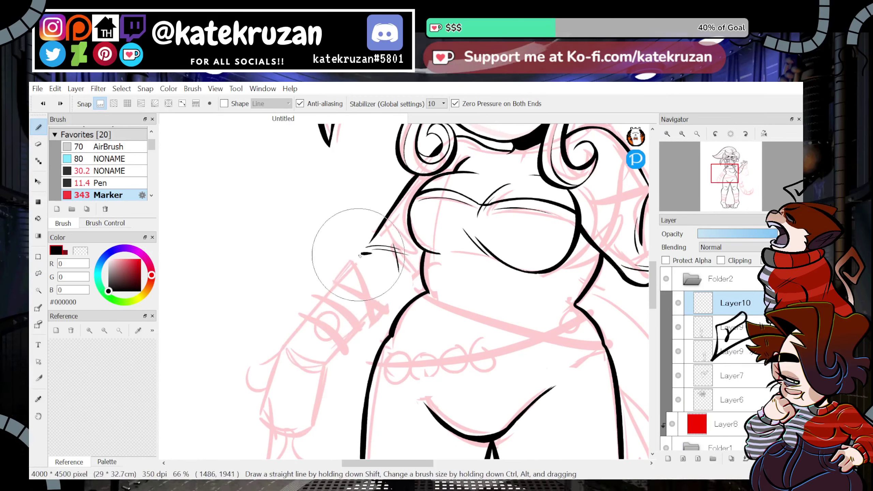
drag(370, 253, 290, 342)
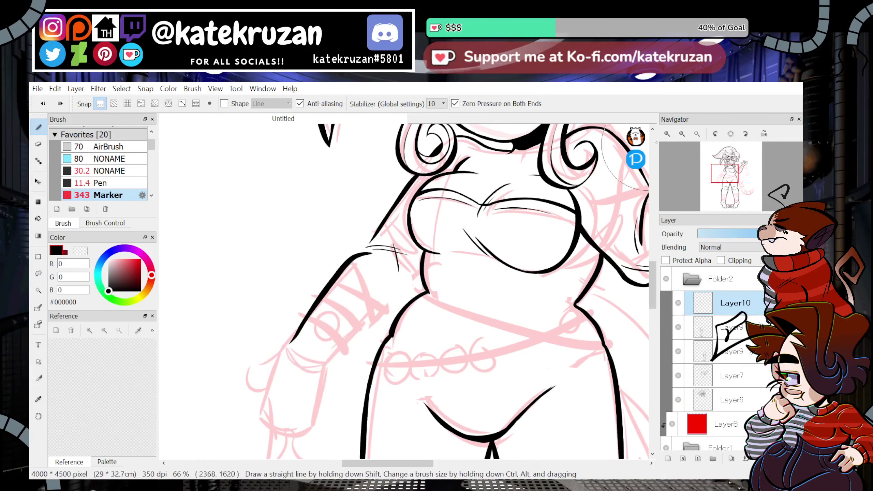
Ink the inner edge of the lowered forearm from the wrist up to the waist.
click(746, 133)
click(745, 134)
click(750, 134)
click(750, 133)
drag(629, 162, 634, 253)
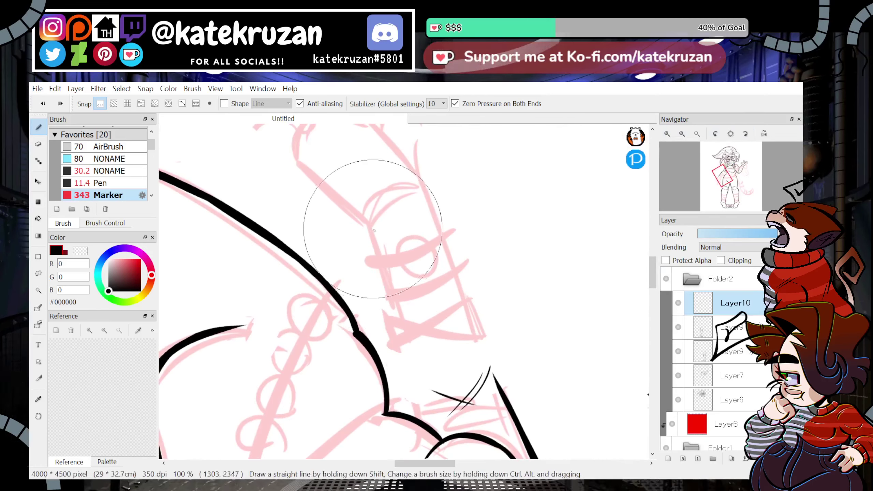
mouse_move(374, 230)
mouse_down()
mouse_move(382, 303)
mouse_move(409, 401)
mouse_up()
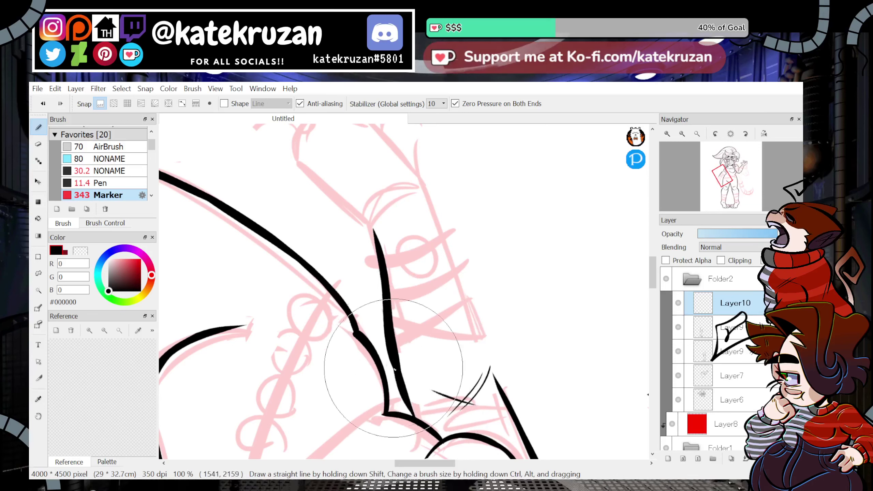
click(730, 134)
mouse_move(306, 320)
mouse_down()
mouse_move(413, 194)
mouse_move(302, 329)
mouse_up()
key(ctrl+z)
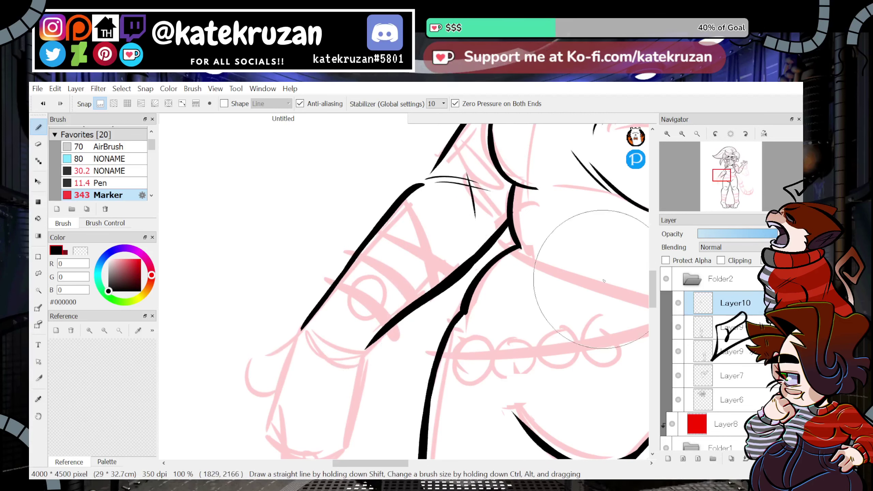
Ink thin curved crease lines across the wrist of the lowered arm.
click(686, 135)
click(686, 135)
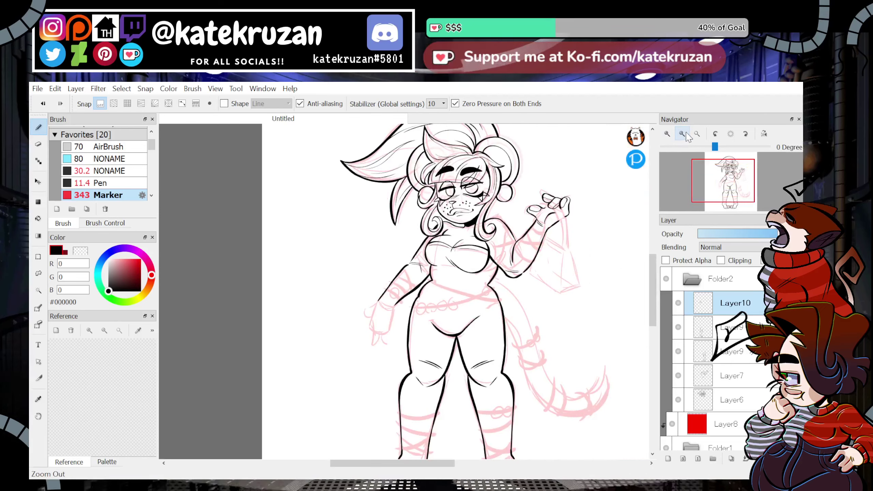
click(680, 136)
click(668, 135)
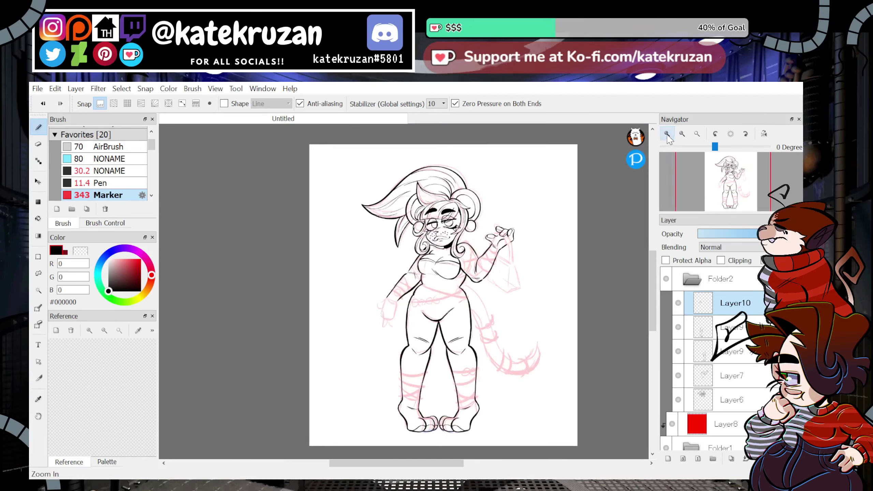
click(668, 135)
click(668, 135)
click(667, 134)
drag(724, 181, 719, 185)
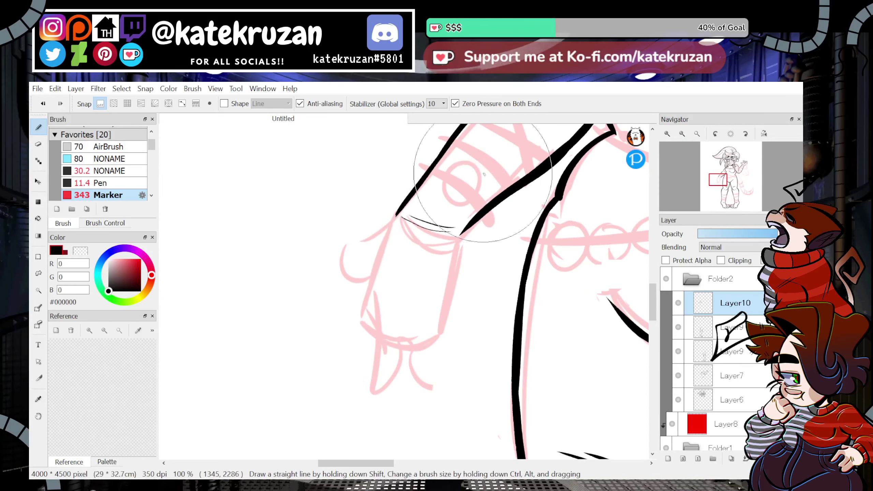
drag(402, 217, 453, 230)
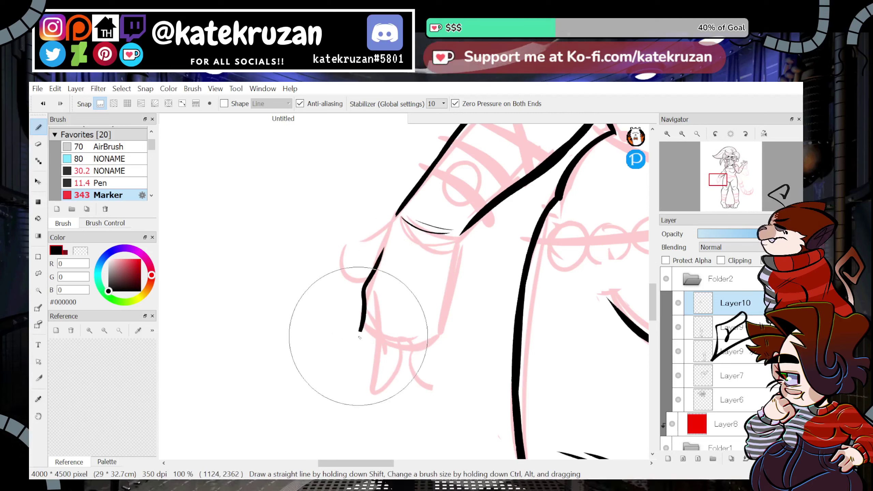
Ink the lowered hand's side contours and its fingers over the sketch, redoing strokes that miss the shape.
drag(457, 244, 433, 329)
key(ctrl+z)
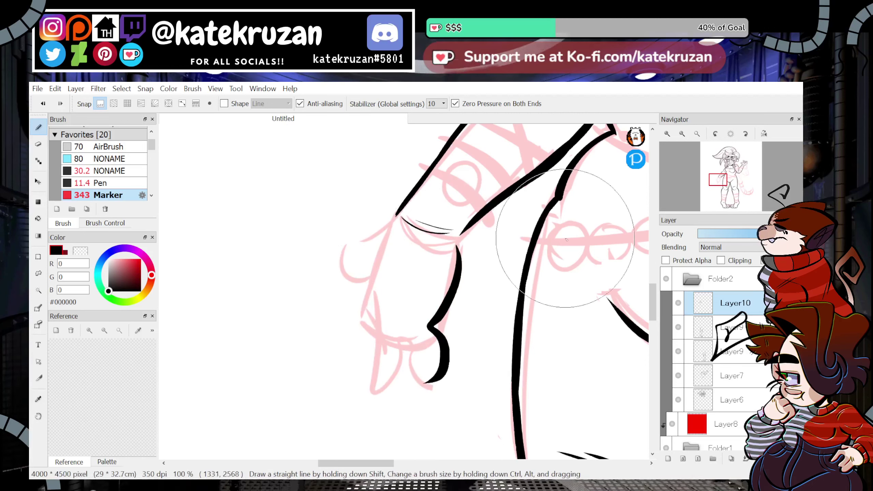
click(763, 133)
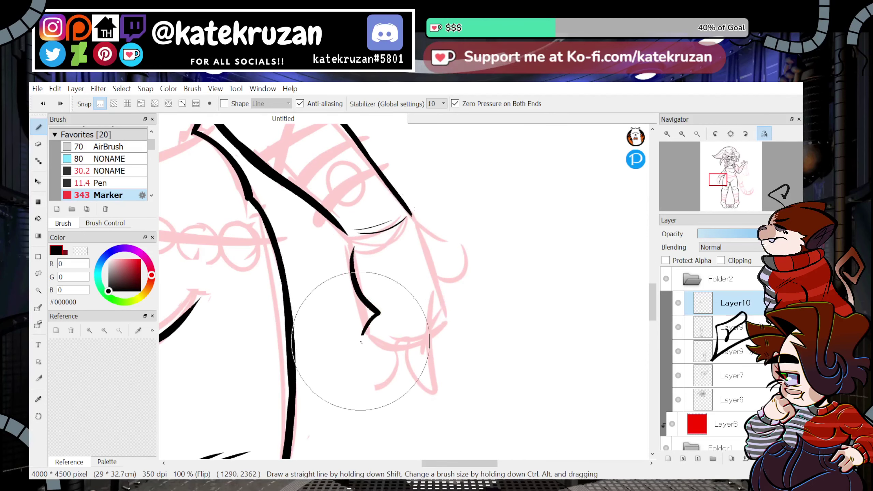
drag(362, 335, 373, 375)
key(ctrl+z)
mouse_move(351, 245)
mouse_down()
mouse_move(361, 314)
mouse_move(399, 333)
mouse_move(367, 329)
mouse_move(401, 337)
mouse_move(362, 351)
mouse_move(401, 342)
mouse_up()
key(ctrl+z)
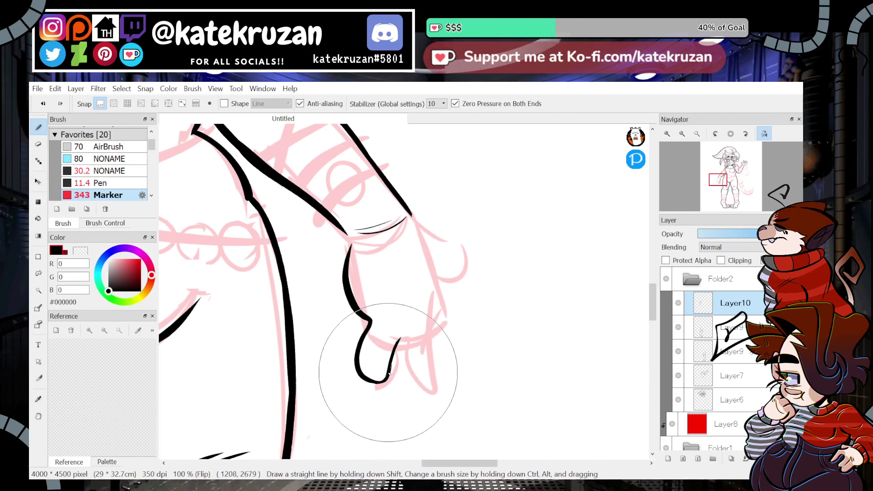
drag(390, 372, 427, 317)
drag(396, 346, 401, 320)
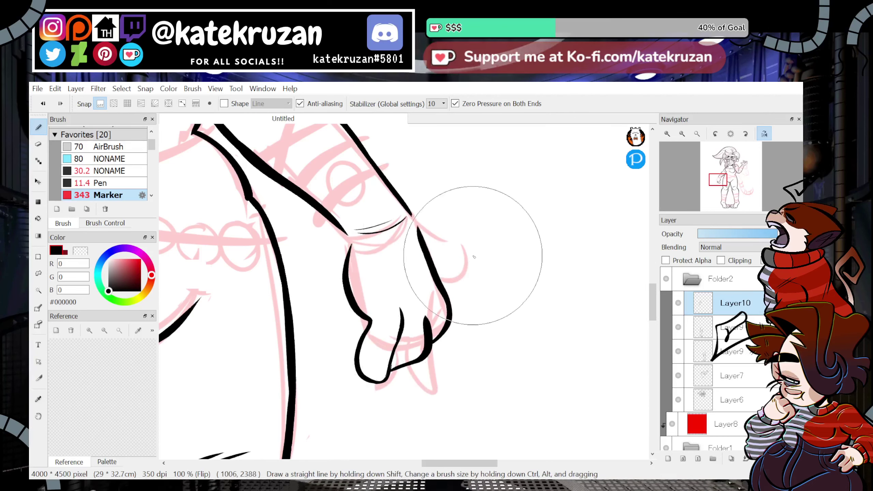
Ink a curved nail line on the lowered hand's finger nearest the body, redoing it once.
click(764, 134)
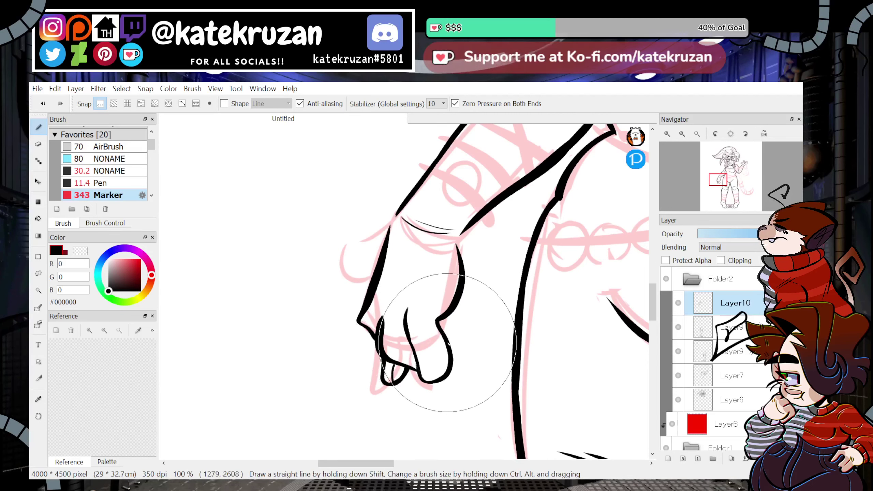
drag(445, 341, 442, 374)
key(ctrl+z)
drag(446, 341, 442, 374)
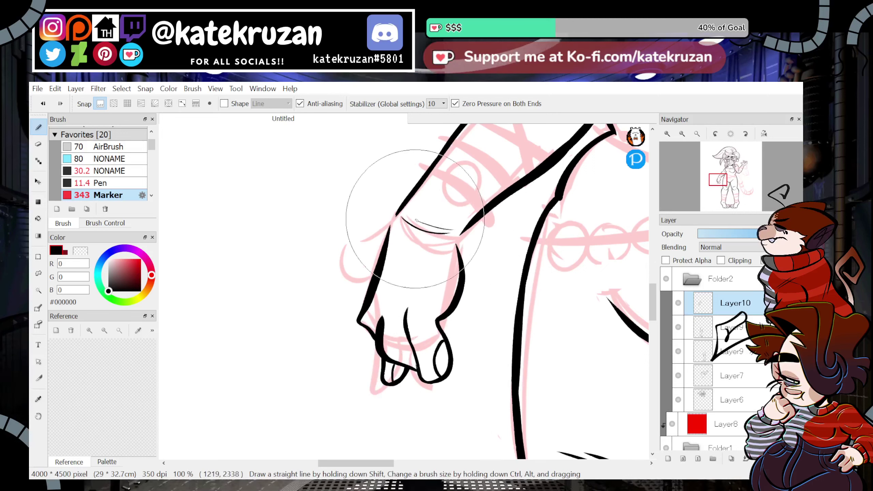
Ink the thumb of the lowered hand from the wrist to its rounded tip, redoing the first stroke.
mouse_move(397, 214)
mouse_down()
mouse_move(335, 253)
mouse_move(372, 278)
mouse_up()
key(ctrl+z)
mouse_move(397, 215)
mouse_down()
mouse_move(359, 242)
mouse_move(374, 279)
mouse_move(358, 279)
mouse_move(376, 260)
mouse_up()
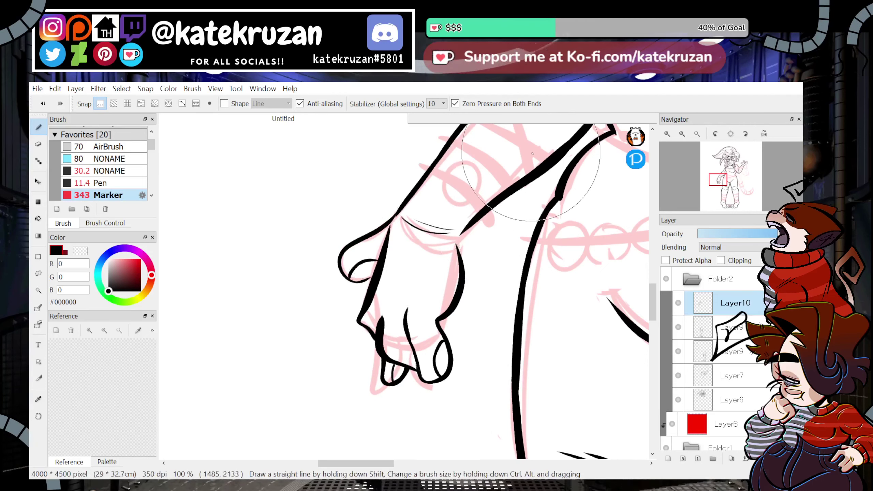
Ink thin curved crease lines across the back of the lowered hand, just above the fingers.
click(682, 134)
click(682, 134)
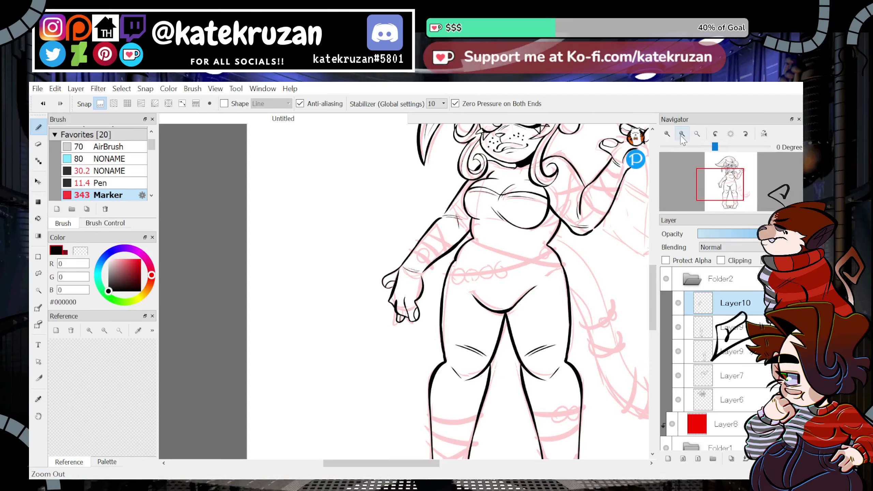
click(668, 133)
click(668, 134)
mouse_move(380, 288)
mouse_down()
mouse_move(426, 308)
mouse_move(441, 298)
mouse_up()
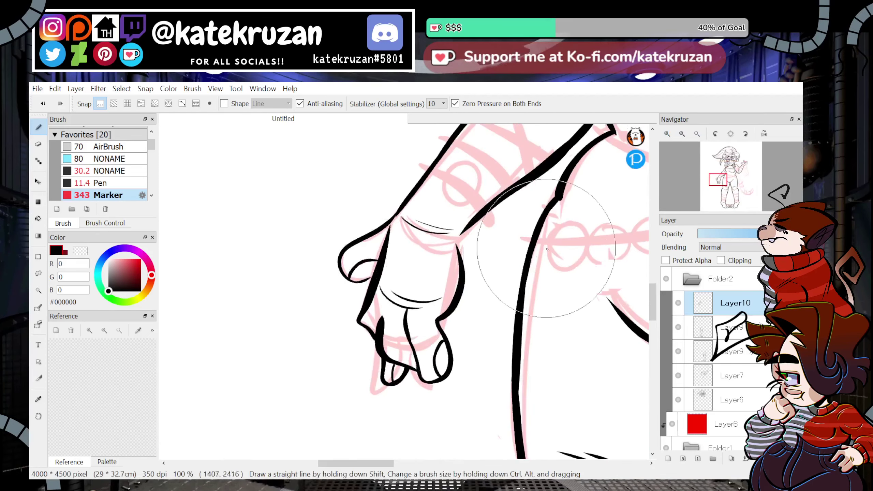
Extend the outer forearm line of the lowered arm into a curved fold across the elbow.
click(698, 134)
click(667, 134)
click(667, 134)
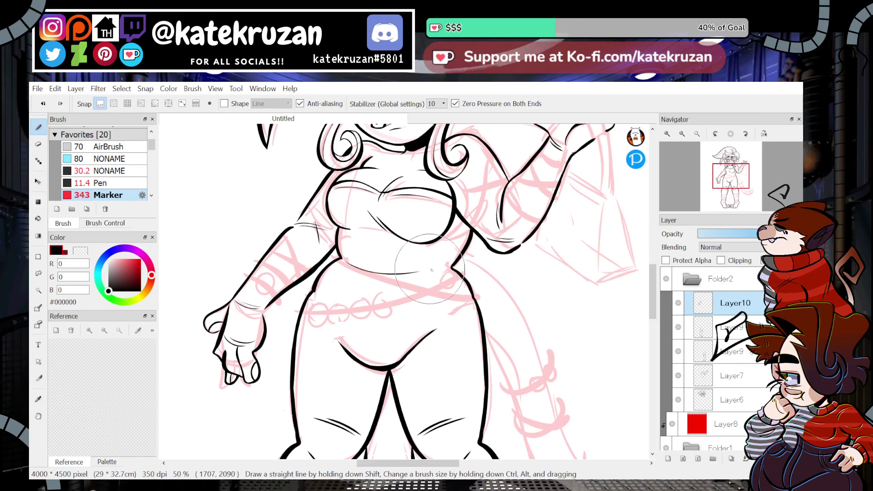
drag(731, 187, 723, 180)
click(667, 134)
click(667, 134)
click(667, 134)
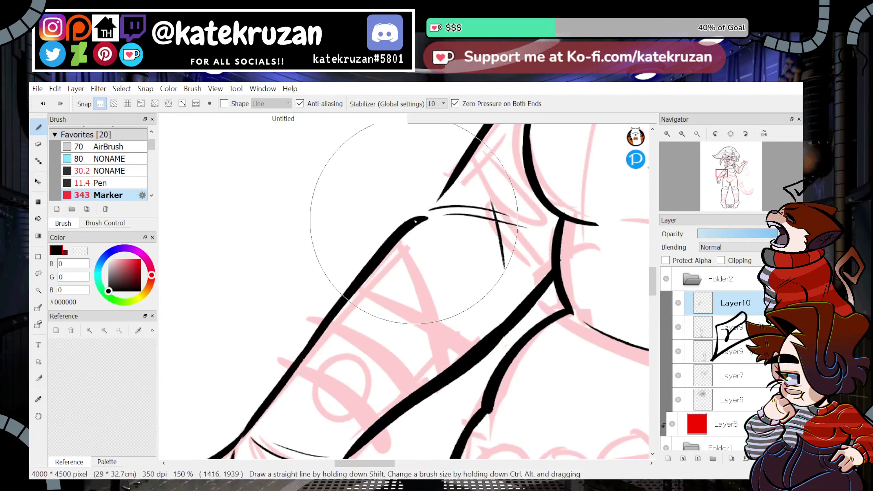
drag(414, 221, 478, 216)
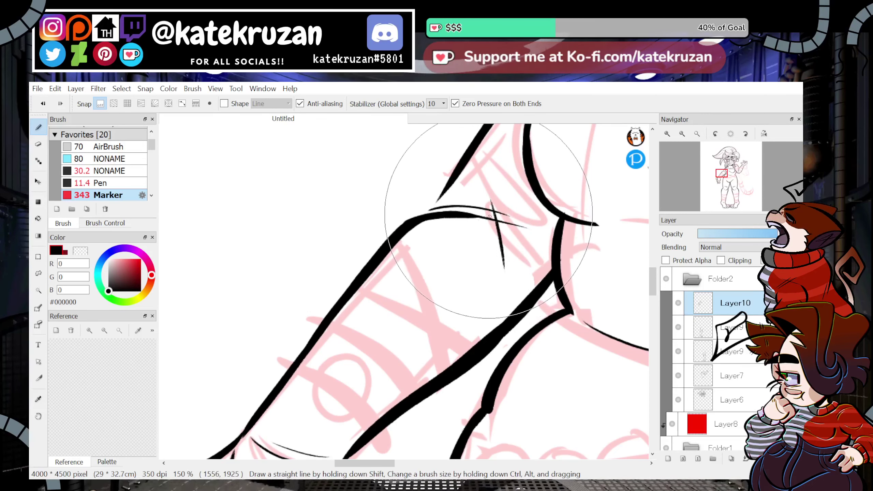
key(h)
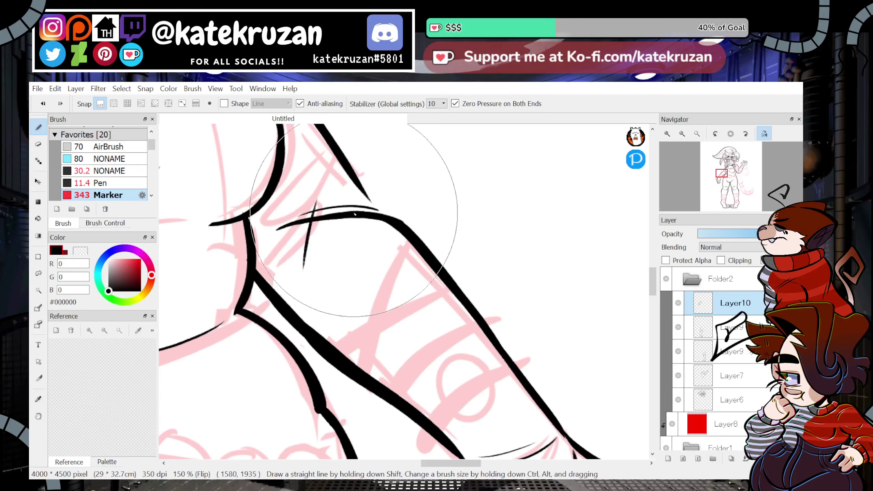
key(h)
Ink a short thin crease line on the hip beside the lowered arm, crossing the sketched belt.
click(683, 133)
click(682, 134)
click(682, 133)
click(682, 134)
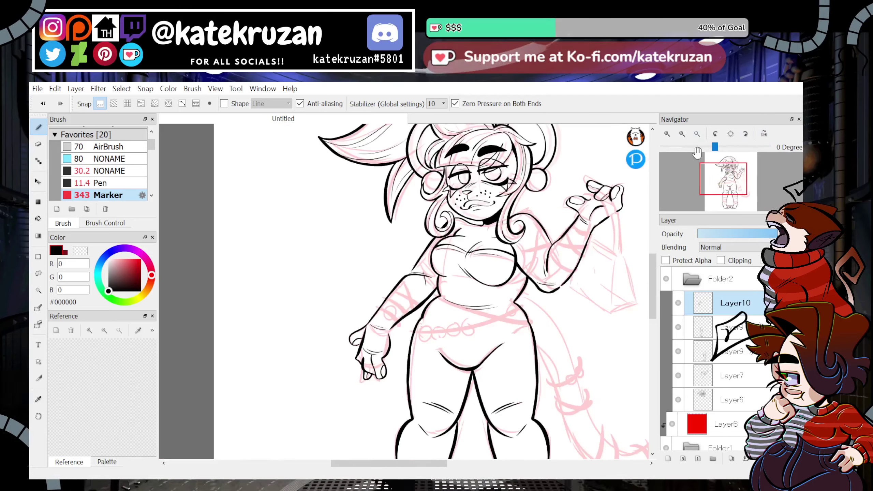
mouse_move(721, 177)
mouse_down()
mouse_move(731, 188)
mouse_move(729, 168)
mouse_move(734, 199)
mouse_move(729, 170)
mouse_up()
click(667, 134)
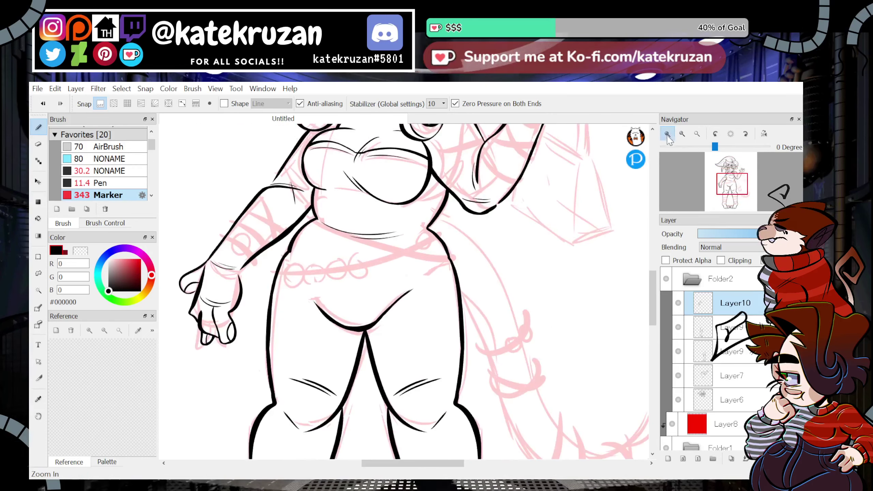
click(668, 134)
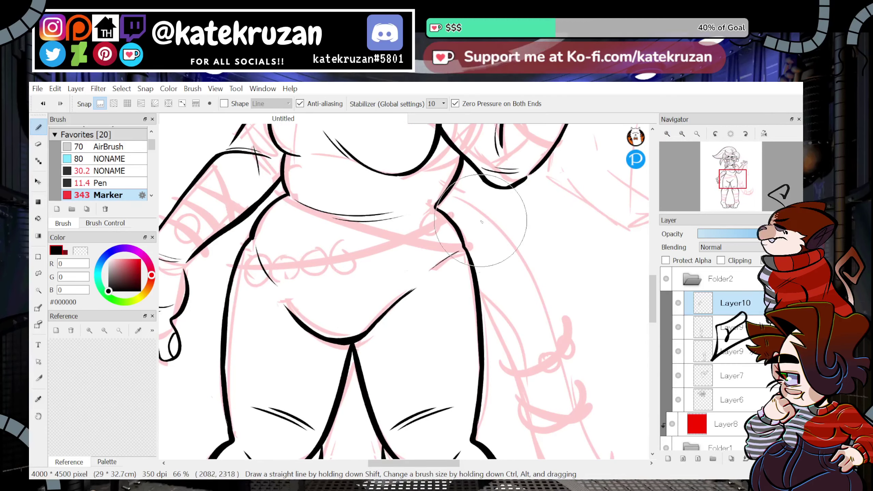
drag(256, 251, 275, 288)
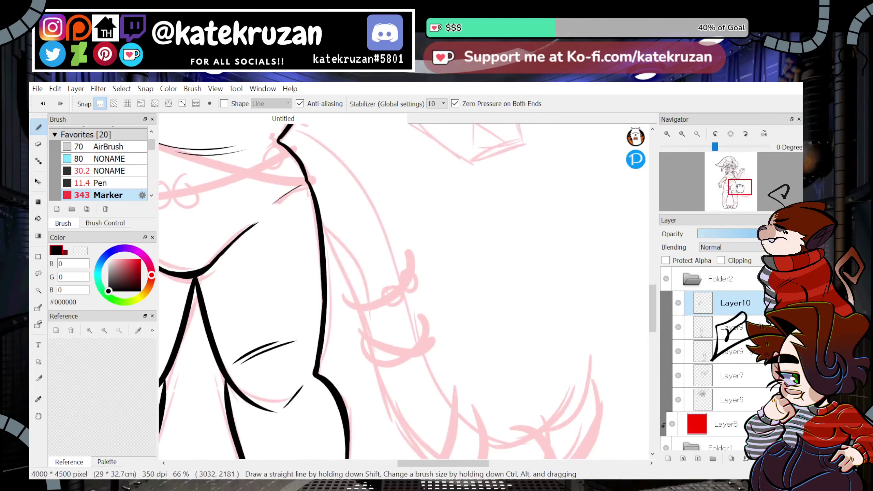
Add a new layer above the body line art for inking the bag held in the raised hand.
click(683, 133)
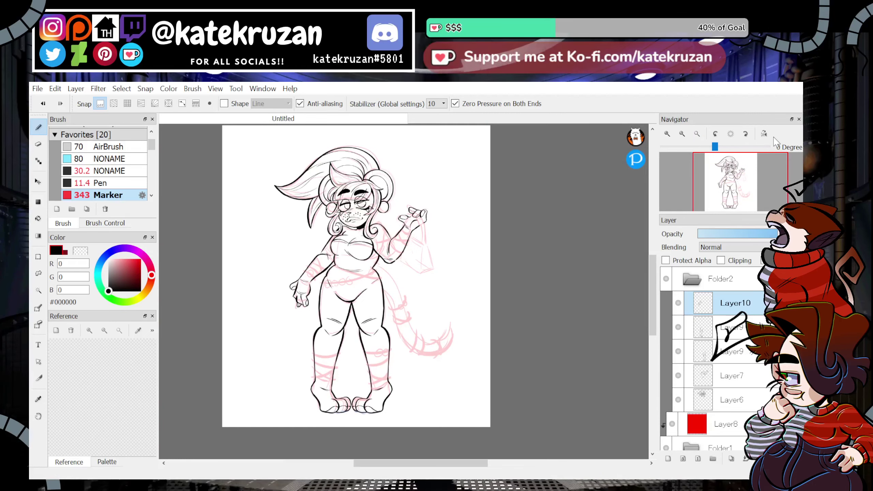
click(668, 459)
click(667, 133)
click(667, 133)
click(667, 133)
click(667, 134)
drag(734, 183, 743, 170)
click(667, 134)
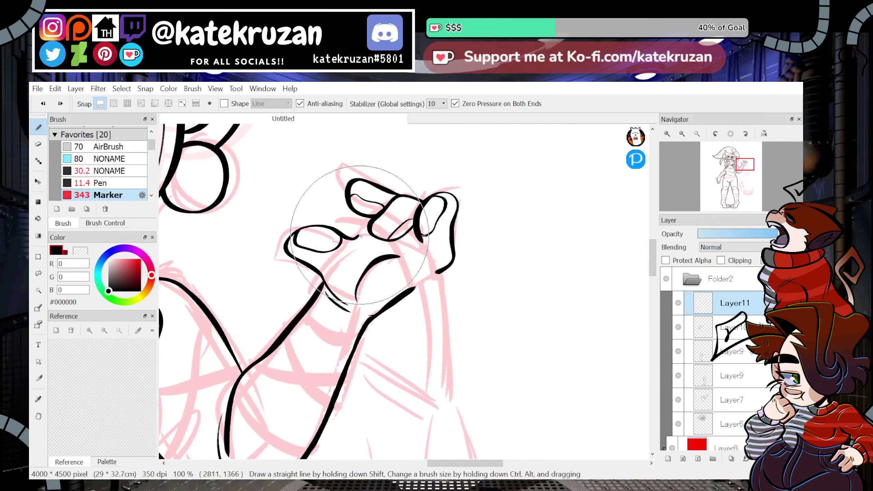
Ink both edges of the bag strap hanging from the raised hand, redoing strokes that miss the sketch.
drag(399, 243, 423, 412)
key(ctrl+z)
click(764, 134)
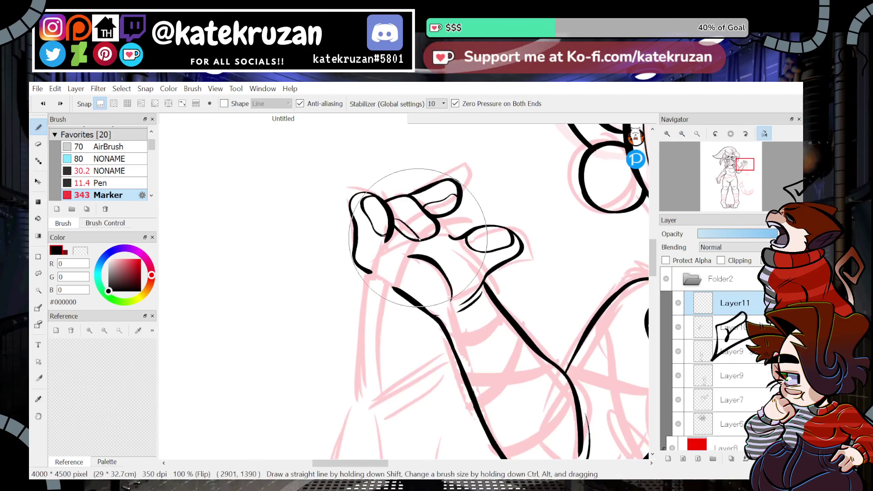
mouse_move(417, 241)
mouse_down()
mouse_move(404, 258)
mouse_move(384, 397)
mouse_up()
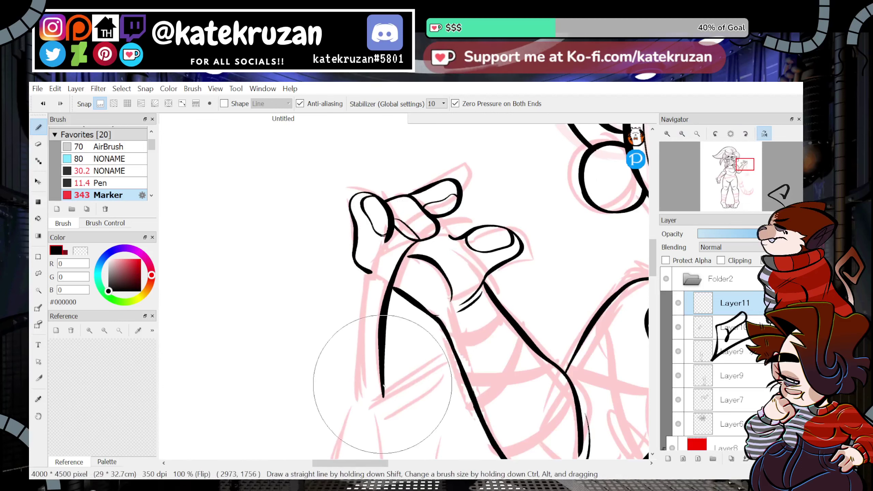
key(ctrl+z)
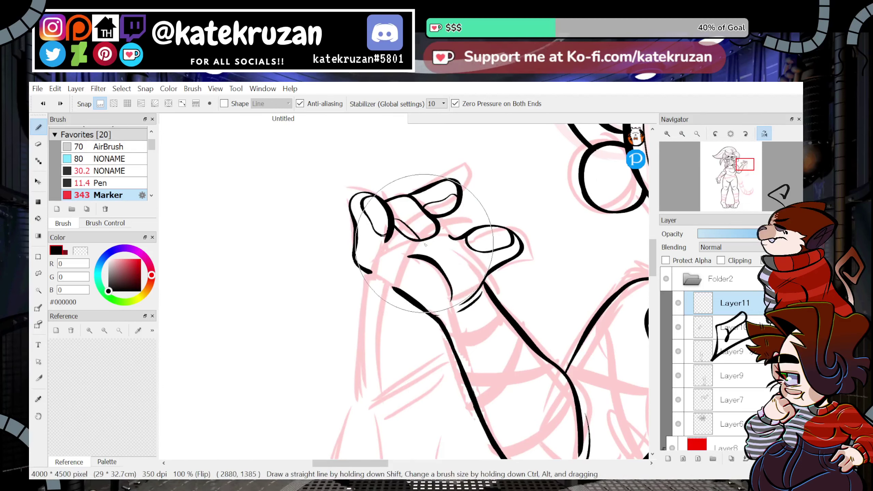
mouse_move(418, 242)
mouse_down()
mouse_move(387, 330)
mouse_move(388, 392)
mouse_up()
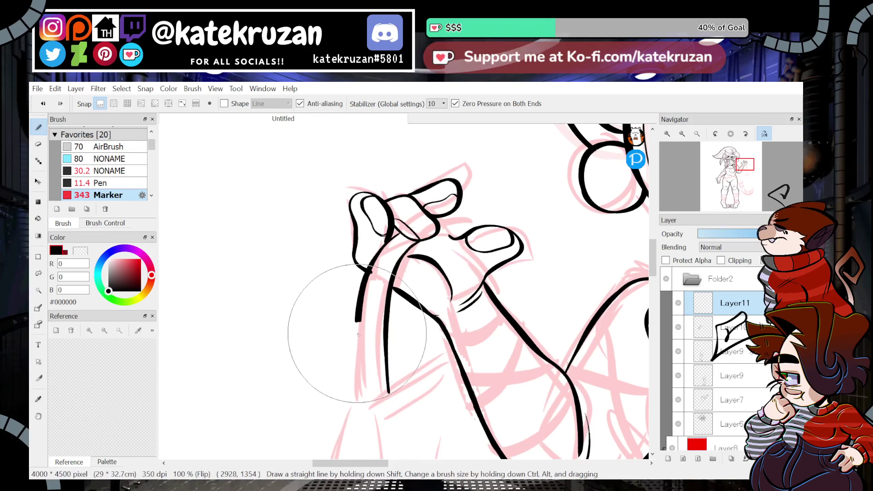
drag(357, 323, 360, 406)
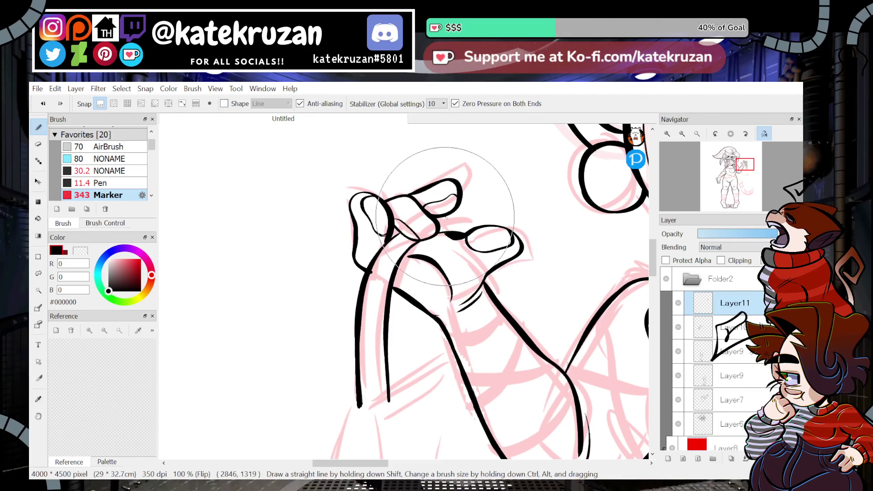
key(h)
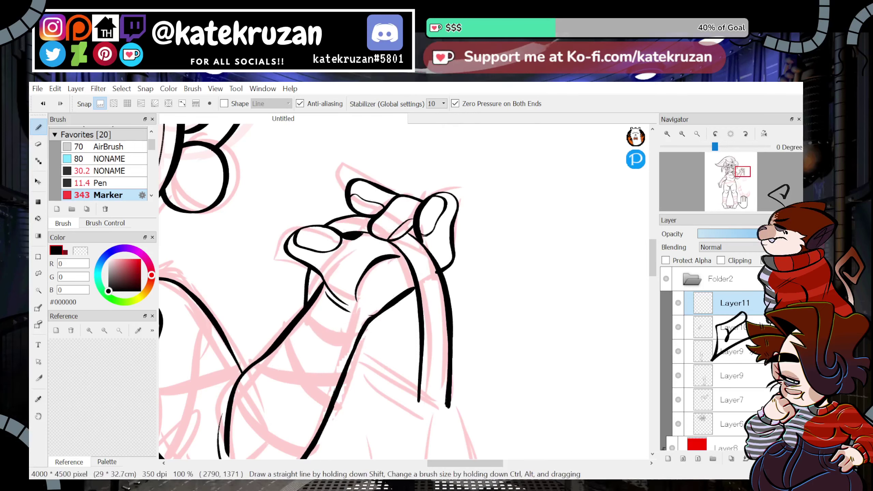
Close the strap's lower end with a rounded stroke and ink the two slanted lines of the bag's top band.
drag(743, 202, 741, 177)
click(764, 134)
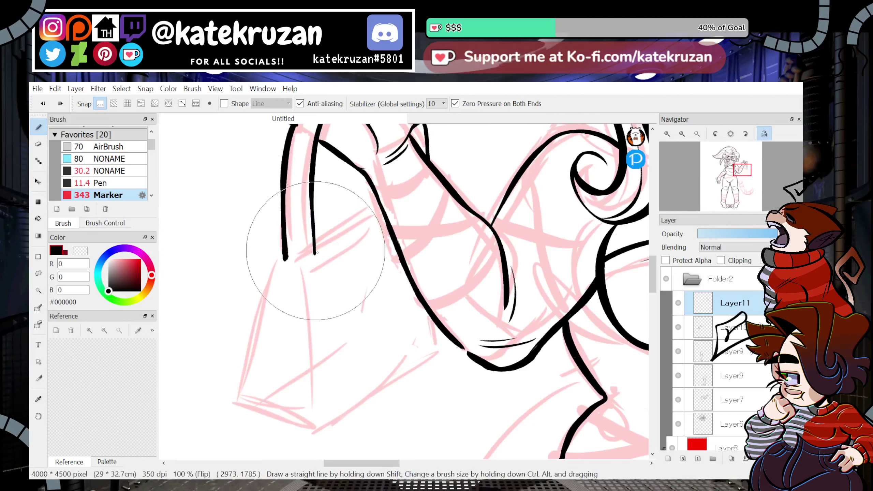
key(ctrl+z)
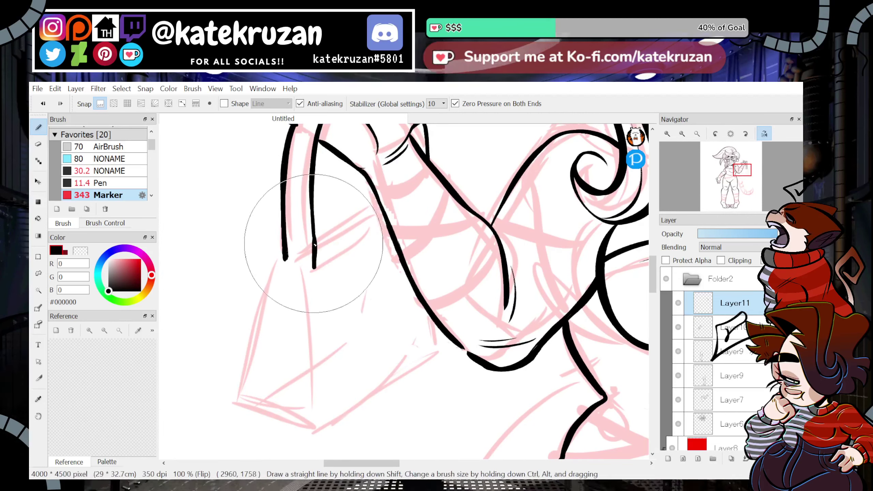
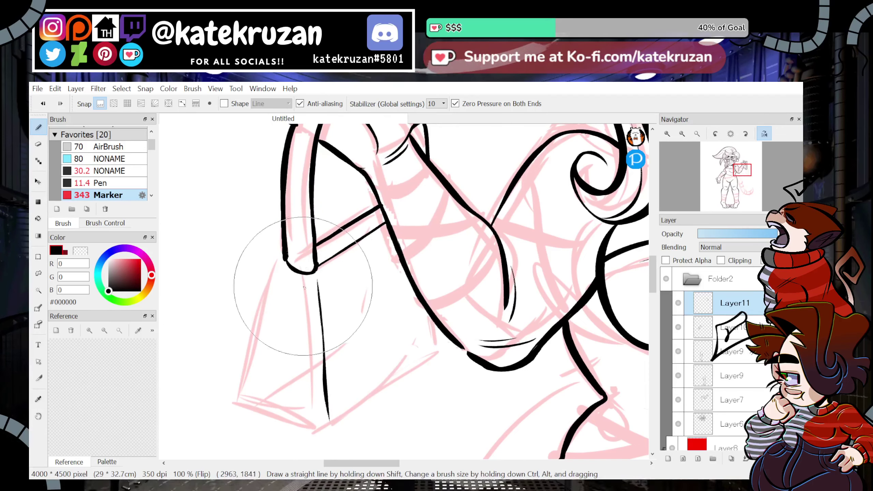
Ink the bag's near-vertical corner edge from below the strap down to the bottom corner, redoing missed strokes.
key(ctrl+z)
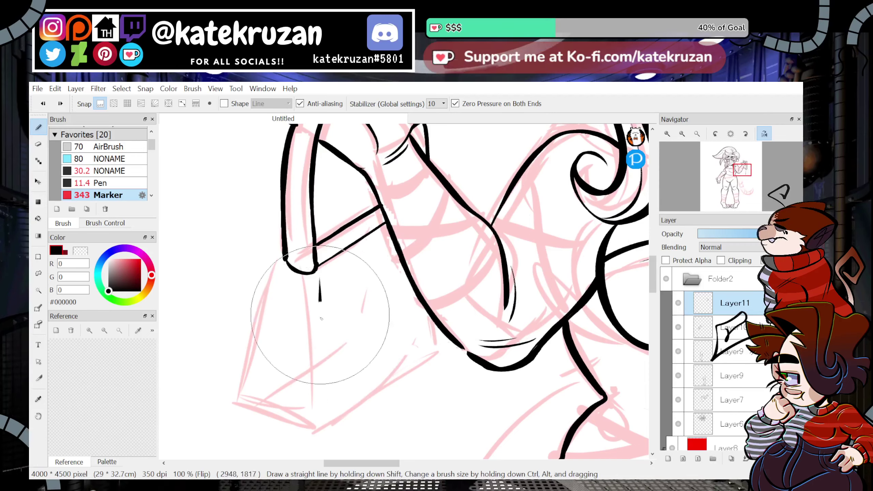
drag(320, 315, 325, 437)
key(ctrl+z)
drag(318, 281, 324, 437)
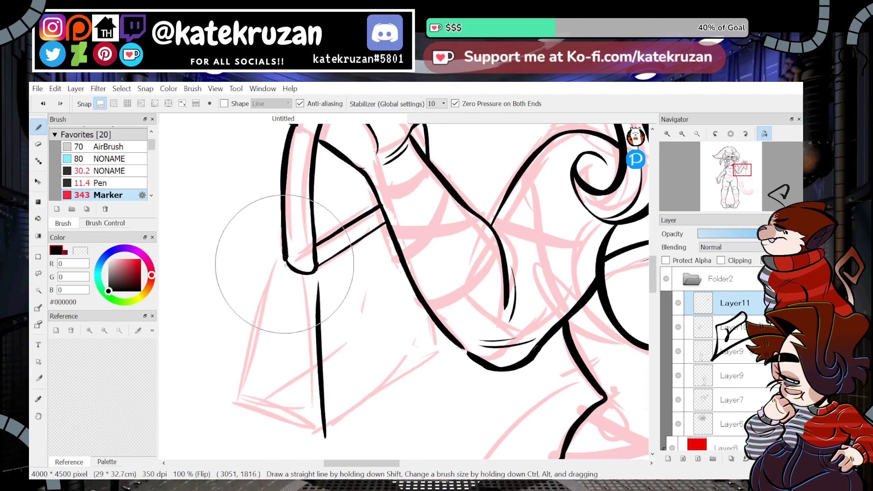
Ink the bag's outer side edge from the strap end down to the outer bottom corner, redoing it until it fits.
drag(285, 263, 241, 404)
key(ctrl+z)
drag(285, 262, 240, 405)
key(ctrl+z)
mouse_move(288, 261)
mouse_down()
mouse_move(267, 297)
mouse_move(241, 412)
mouse_up()
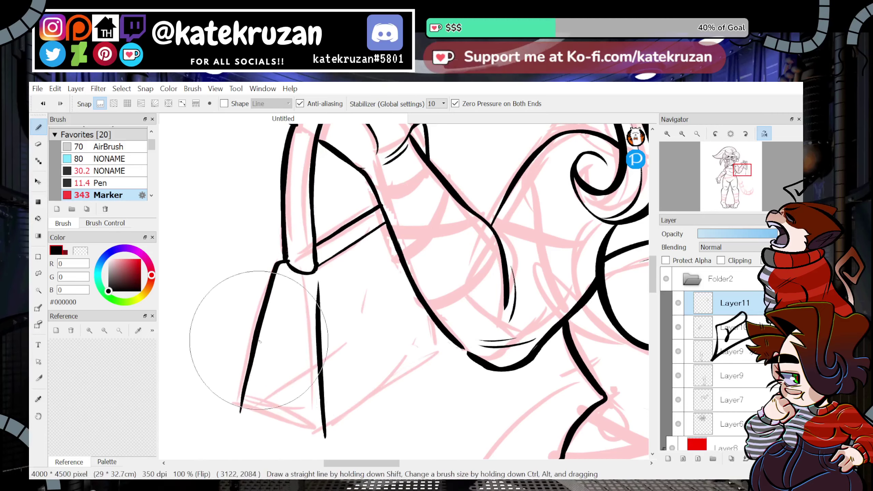
Ink the bag's bottom edges from the outer corner to the middle corner and up to the elbow of the raised arm.
click(764, 134)
mouse_move(527, 365)
mouse_down()
mouse_move(488, 227)
mouse_move(487, 240)
mouse_up()
mouse_move(431, 315)
mouse_down()
mouse_move(471, 318)
mouse_move(542, 285)
mouse_move(461, 322)
mouse_move(531, 290)
mouse_up()
key(ctrl+z)
key(h)
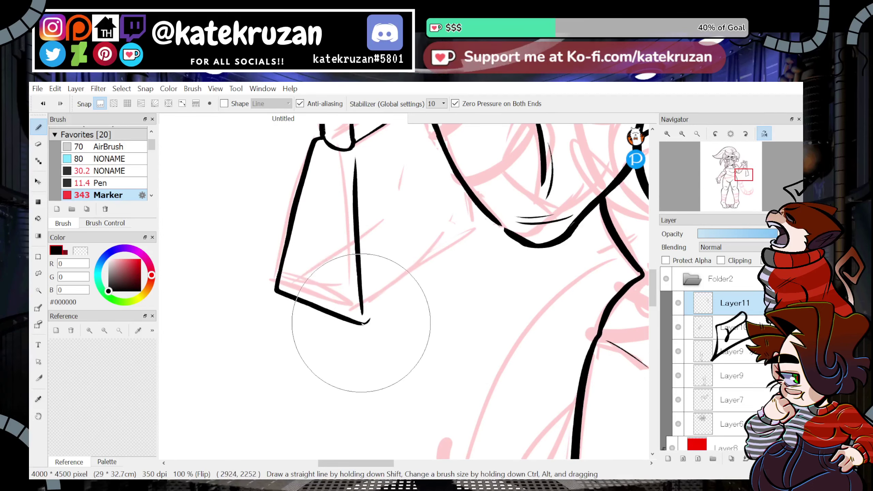
drag(364, 321, 497, 223)
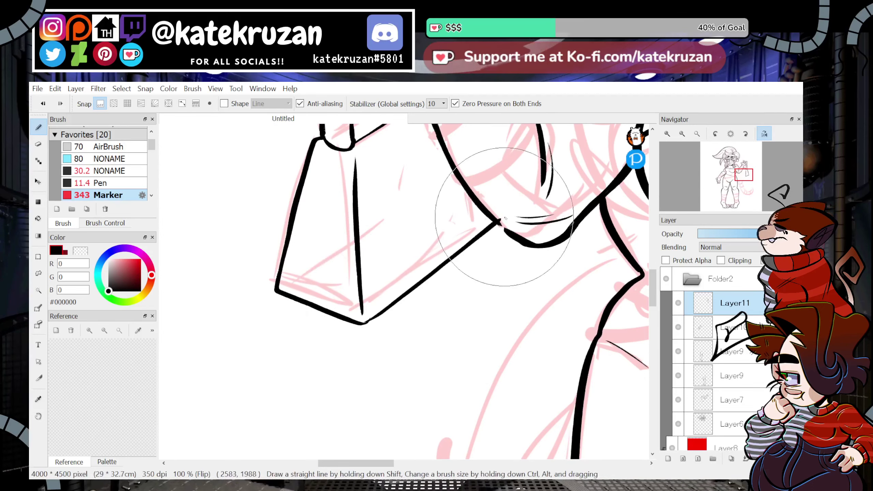
key(h)
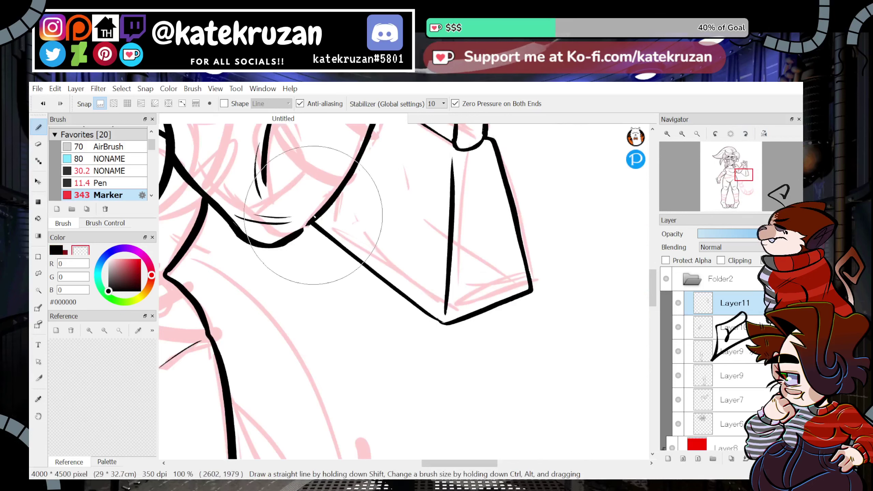
Ink thin inner lines parallel to the bag's vertical corner edge and the bottom edge of its narrow side.
drag(745, 174, 741, 178)
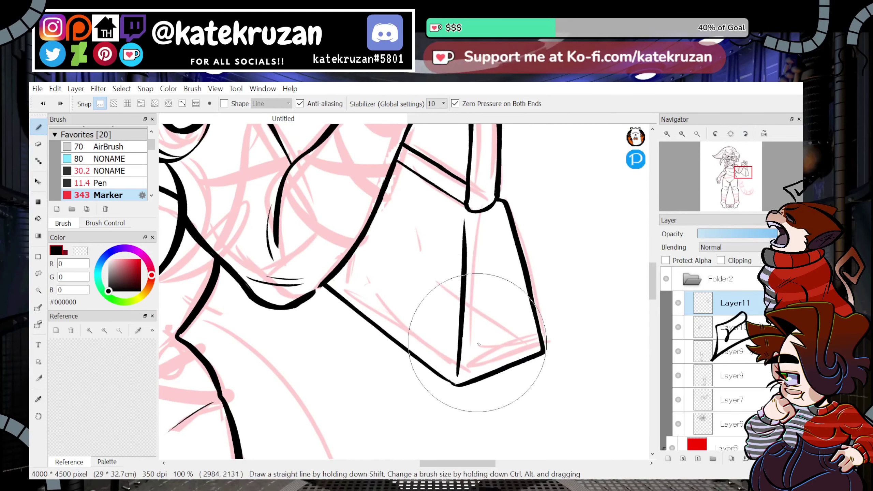
mouse_move(474, 228)
mouse_down()
mouse_move(472, 366)
mouse_move(475, 274)
mouse_move(526, 343)
mouse_up()
key(ctrl+z)
drag(471, 368, 525, 348)
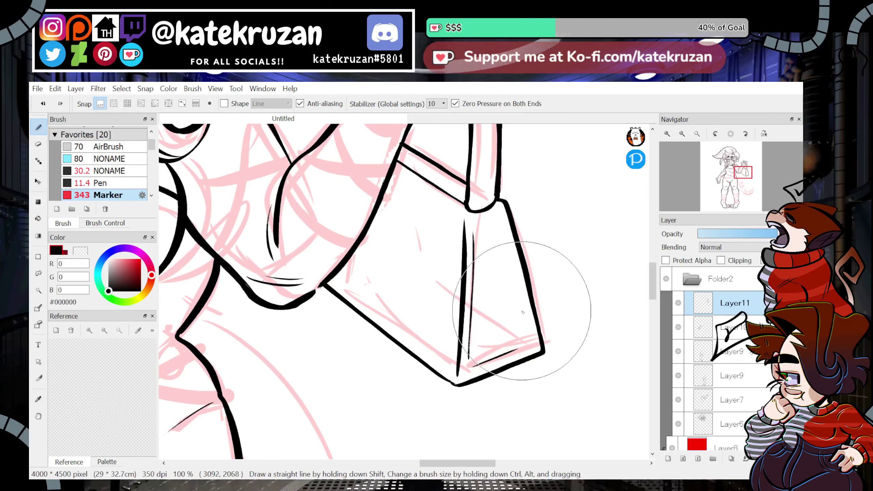
Ink a thin inner line along the long bottom edge of the bag's wide side, redoing missed attempts.
click(764, 134)
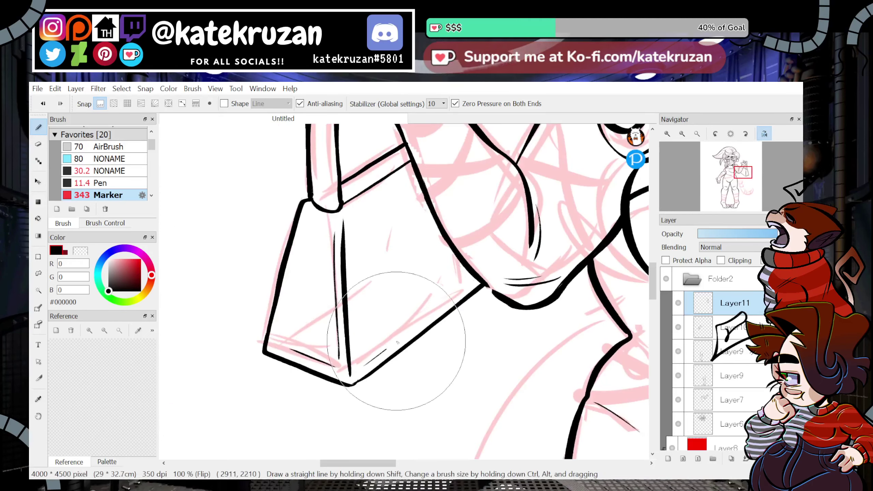
mouse_move(397, 342)
mouse_down()
mouse_move(452, 300)
mouse_move(374, 354)
mouse_up()
key(ctrl+z)
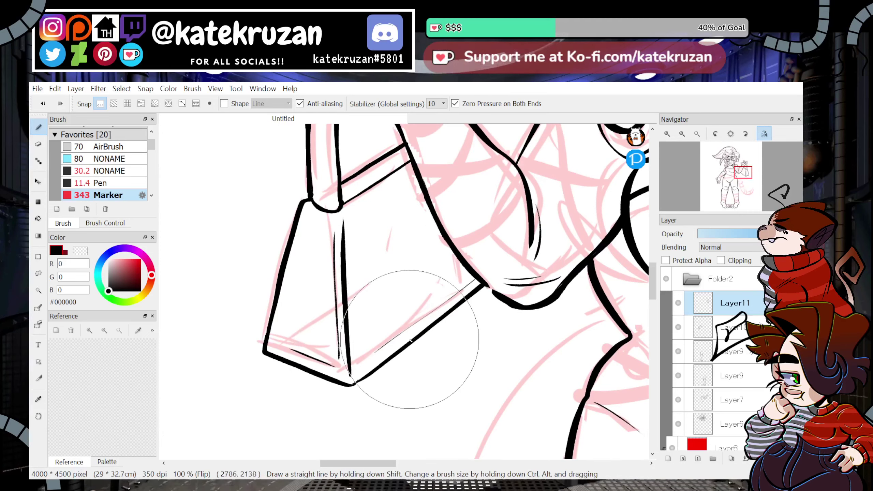
key(ctrl+z)
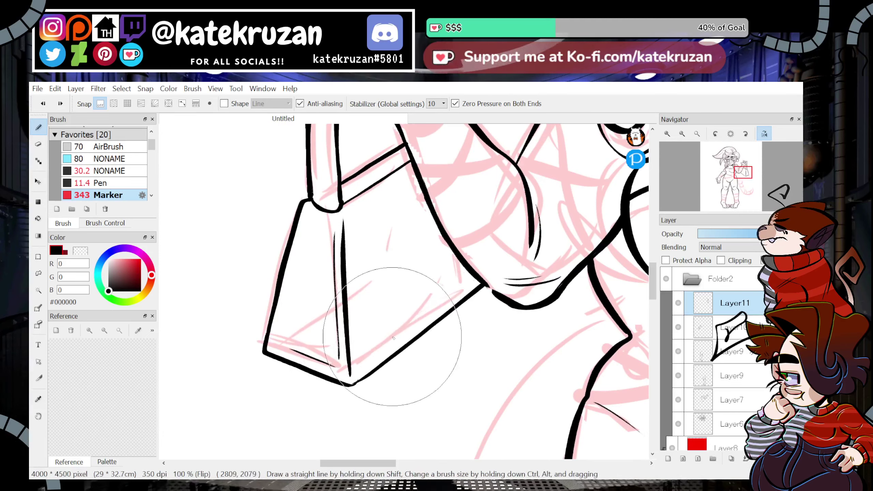
click(764, 133)
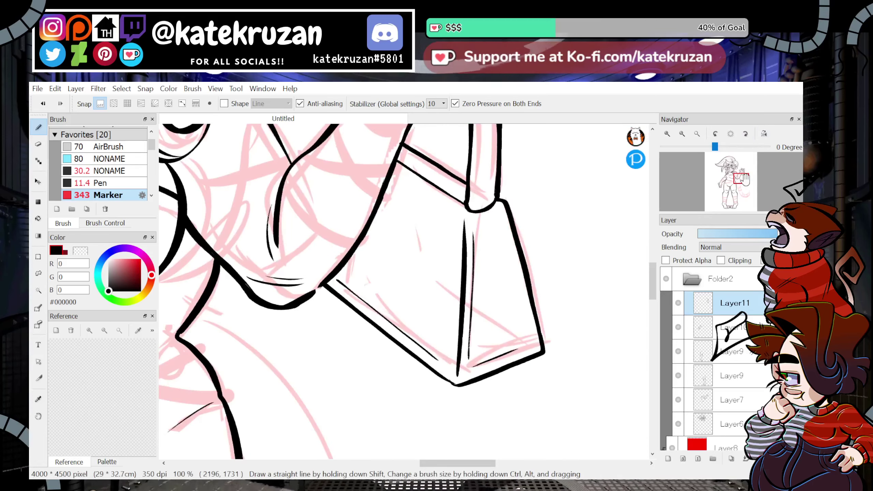
Fill the bag's slanted top band with a row of short curved fold lines.
drag(742, 178, 750, 172)
drag(351, 188, 356, 186)
drag(356, 187, 348, 201)
mouse_move(349, 200)
mouse_down()
mouse_move(365, 196)
mouse_move(367, 213)
mouse_up()
mouse_move(367, 213)
mouse_down()
mouse_move(386, 204)
mouse_move(380, 224)
mouse_up()
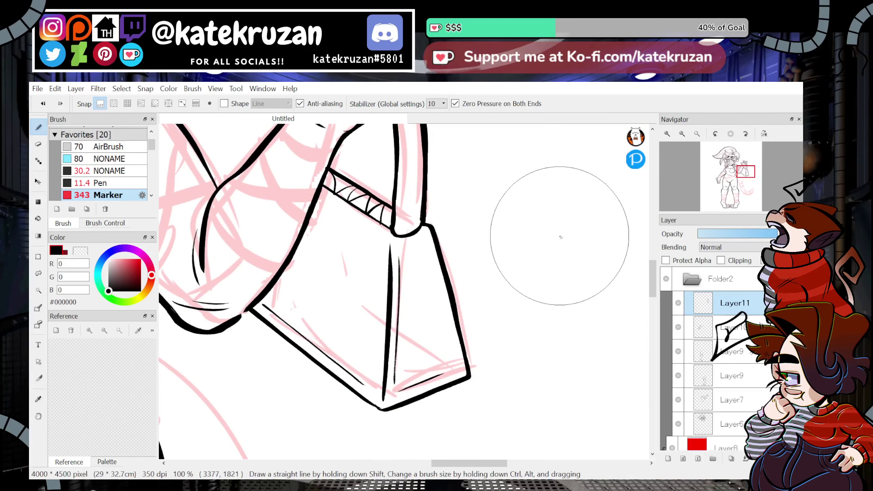
Ink a thin inner line just below the bag's slanted top band, redoing missed attempts.
key(z)
key(a)
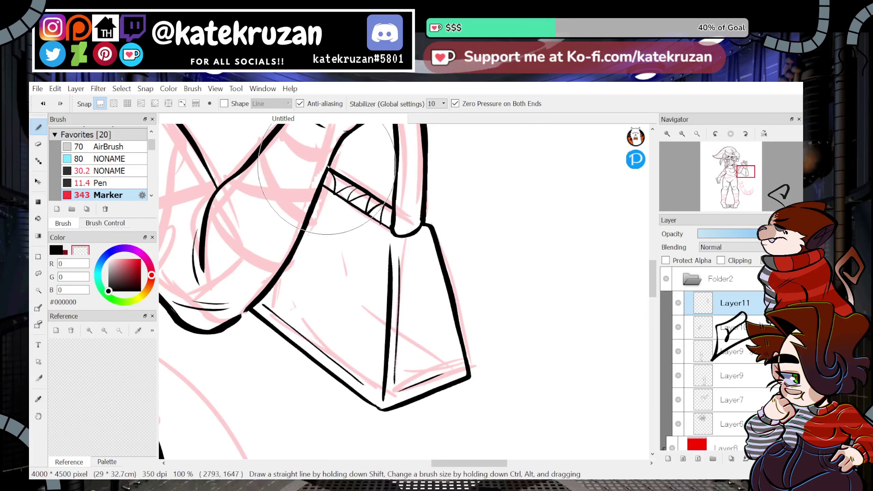
click(688, 135)
click(688, 134)
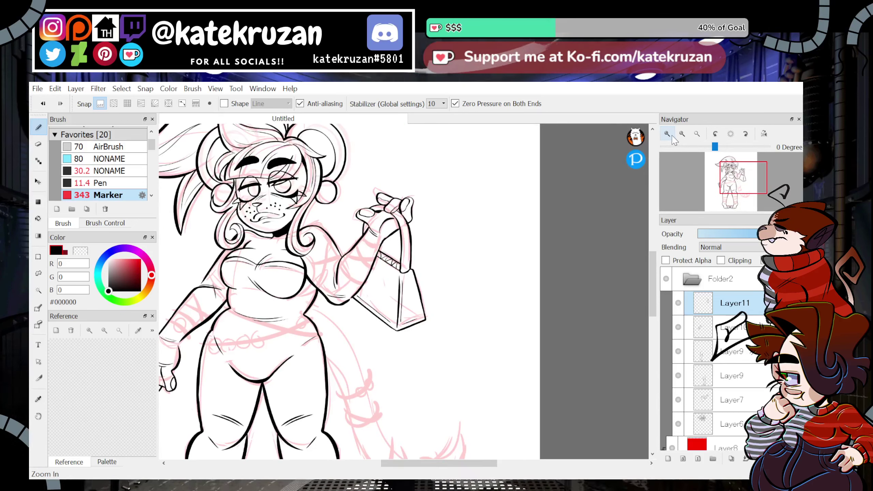
click(669, 135)
click(669, 135)
click(764, 134)
drag(418, 242, 489, 194)
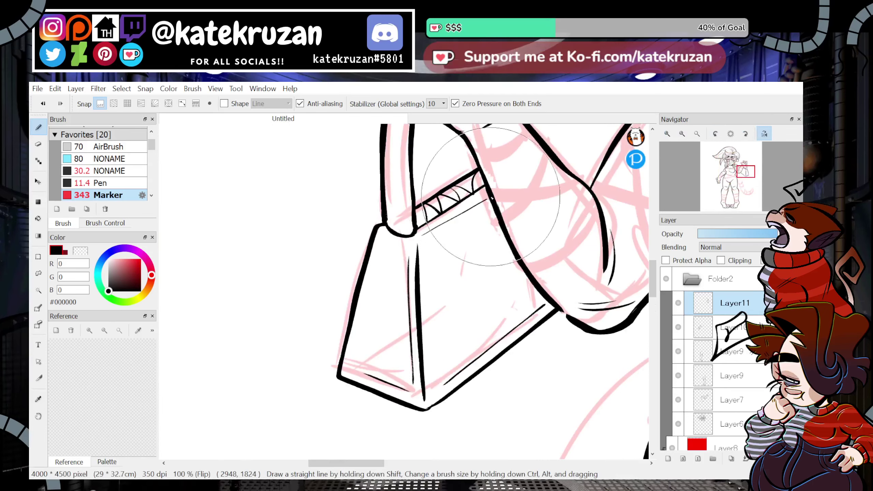
key(ctrl+z)
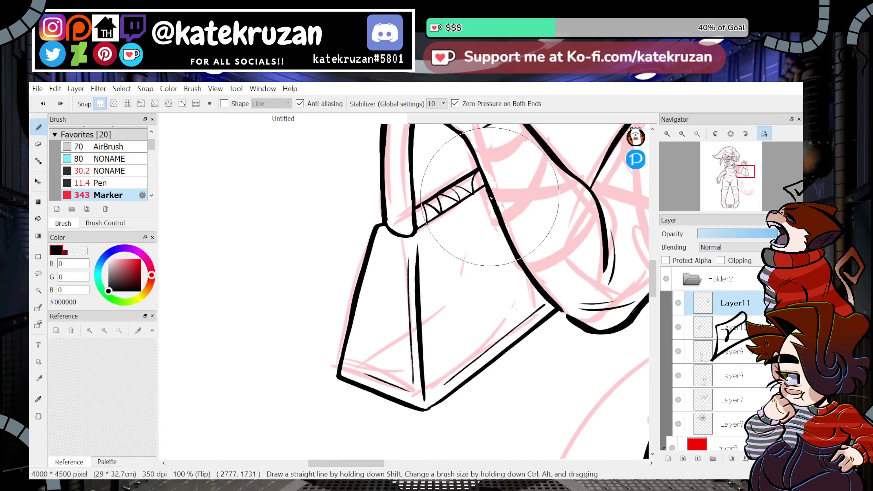
key(ctrl+z)
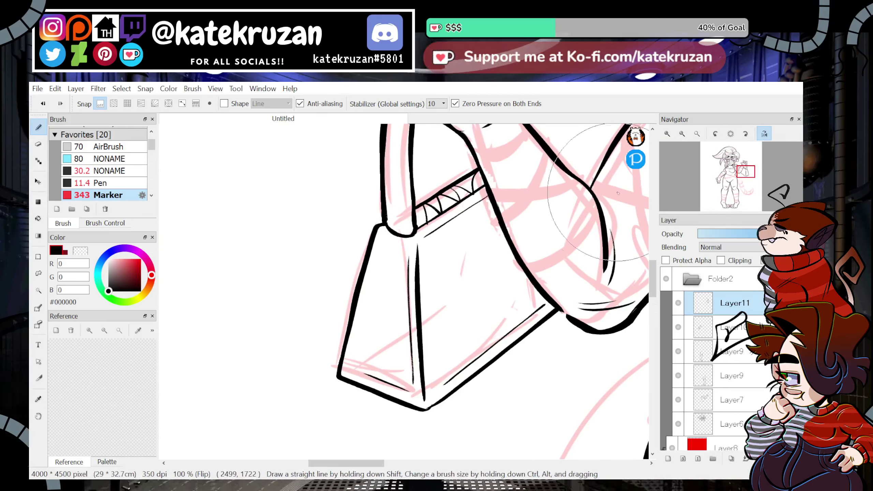
click(765, 133)
click(683, 134)
click(682, 134)
click(682, 134)
mouse_move(740, 179)
mouse_down()
mouse_move(738, 192)
mouse_move(734, 171)
mouse_up()
drag(409, 177, 530, 196)
mouse_move(756, 197)
mouse_down()
mouse_move(765, 198)
mouse_move(739, 182)
mouse_move(741, 164)
mouse_up()
key(ctrl+z)
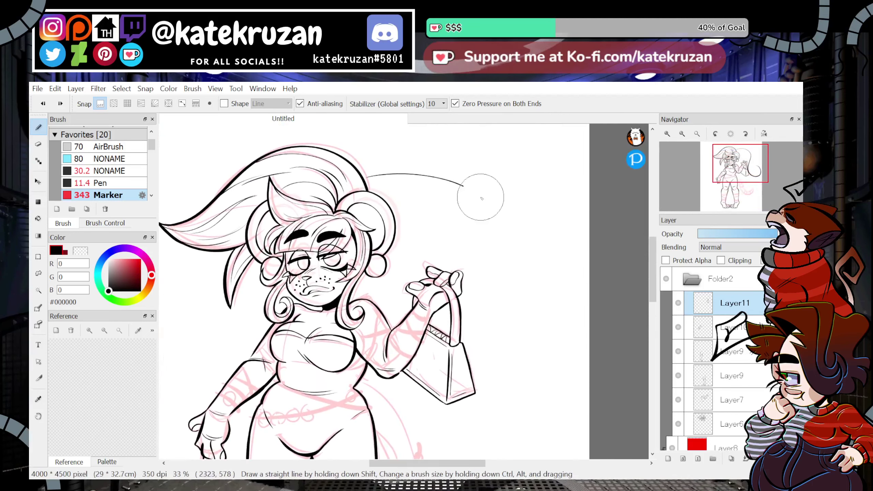
mouse_move(482, 198)
mouse_down()
mouse_move(451, 441)
mouse_move(359, 376)
mouse_up()
drag(742, 175, 745, 185)
key(ctrl+z)
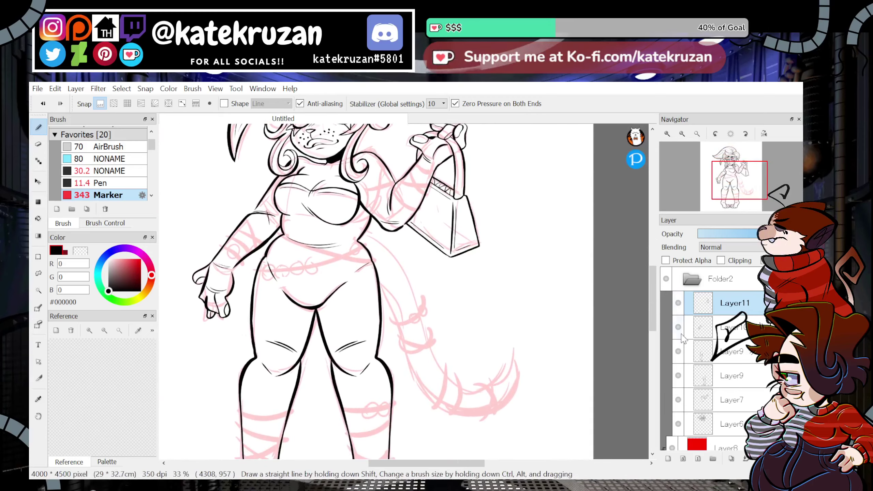
Add a new layer and ink the tail's upper edge in one long stroke from the hip around the bend.
click(668, 459)
double_click(667, 134)
click(764, 134)
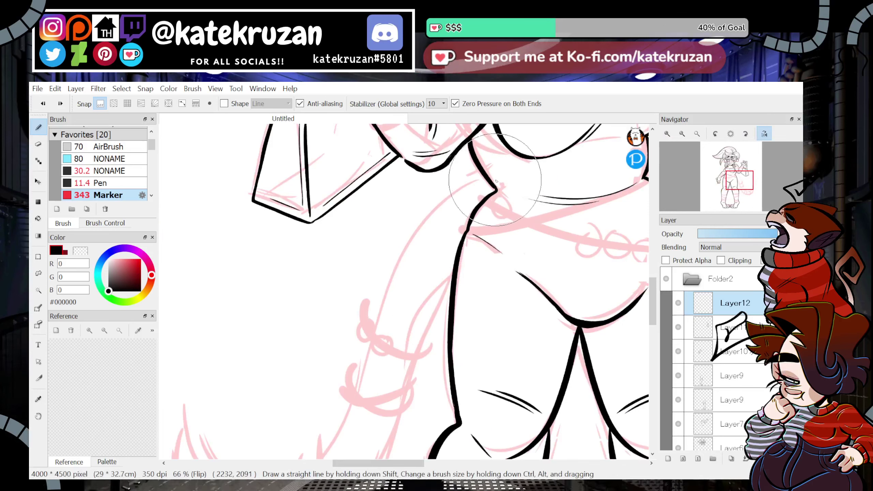
mouse_move(493, 179)
mouse_down()
mouse_move(277, 488)
mouse_move(209, 386)
mouse_up()
mouse_move(722, 200)
mouse_down()
mouse_move(745, 182)
mouse_move(736, 187)
mouse_up()
click(731, 133)
click(683, 133)
click(683, 134)
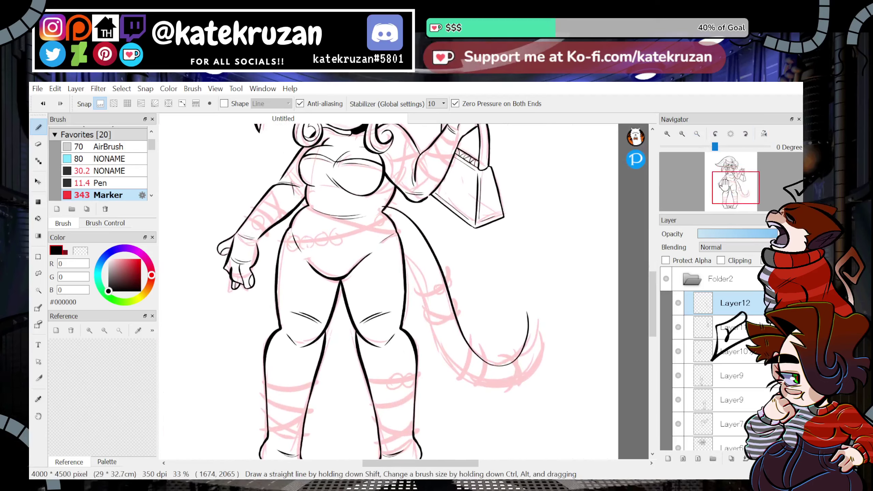
Copy and paste the tail line, and move the copy down and inward to form the tail's second edge.
click(38, 181)
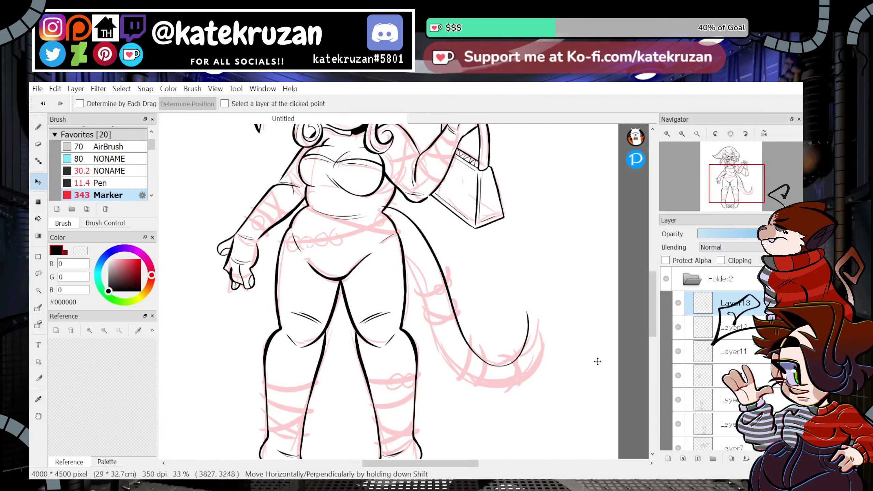
key(ctrl+c)
key(ctrl+v)
mouse_move(581, 325)
mouse_down()
mouse_move(569, 352)
mouse_move(582, 347)
mouse_move(569, 346)
mouse_up()
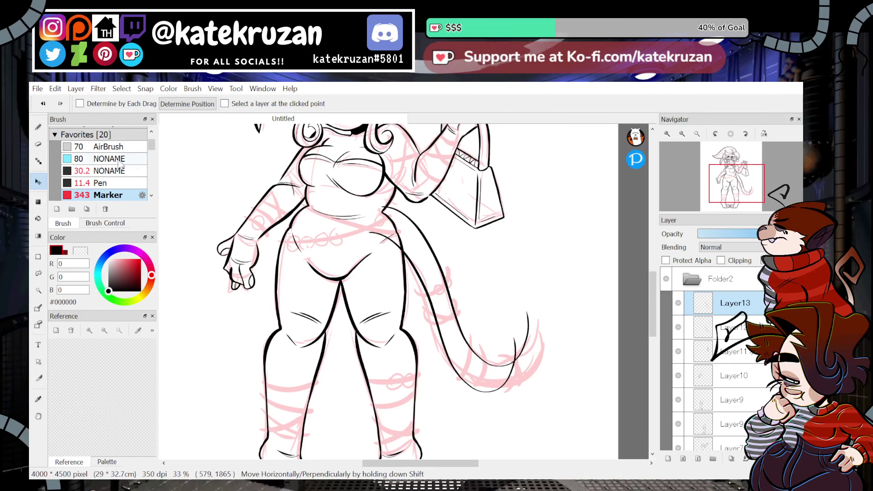
Erase the parts of the copied tail line that overlap the hip and run around the lower bend.
click(38, 127)
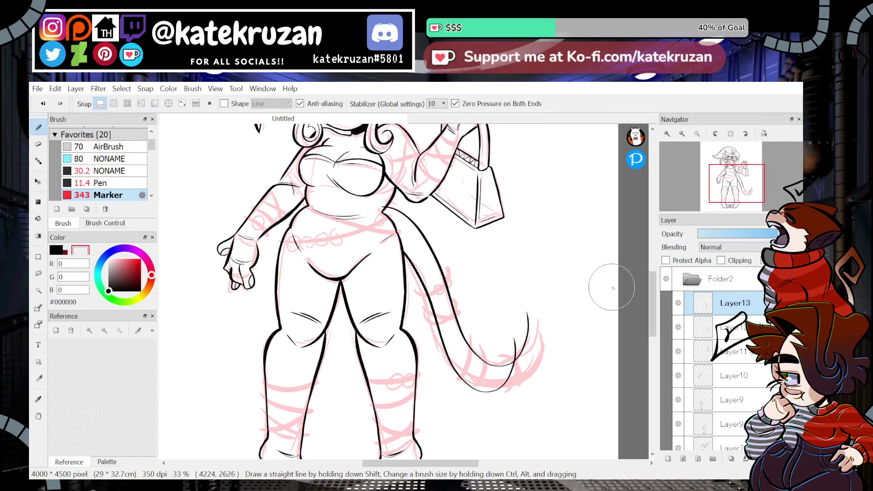
drag(452, 376, 497, 388)
drag(443, 349, 496, 375)
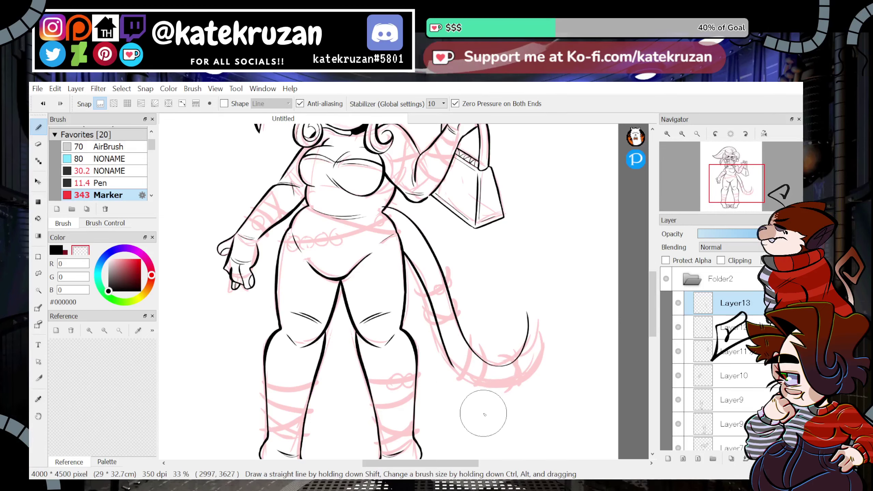
Trim the cut lower end of the copied tail line a little further back on Layer13.
click(725, 327)
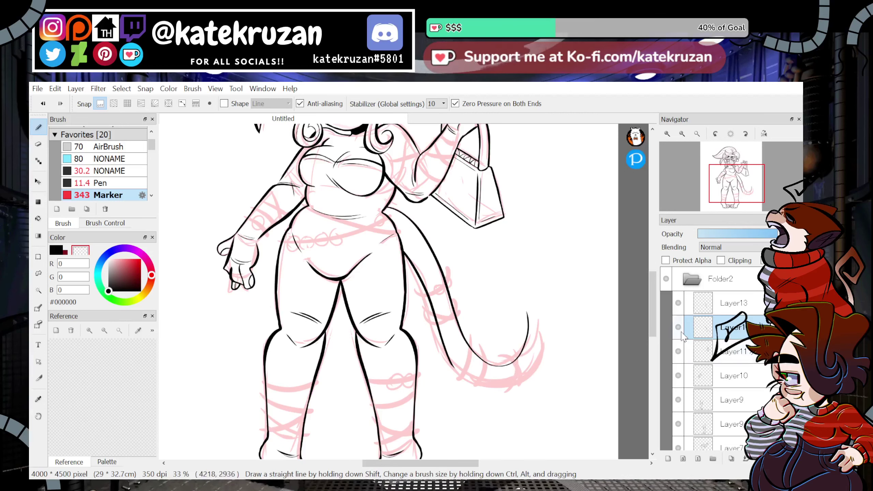
click(764, 134)
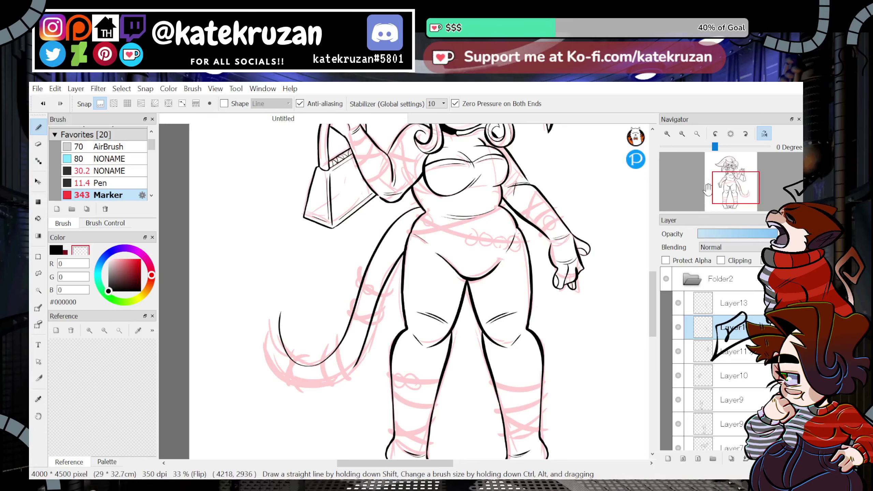
click(667, 134)
drag(736, 188, 741, 197)
click(764, 133)
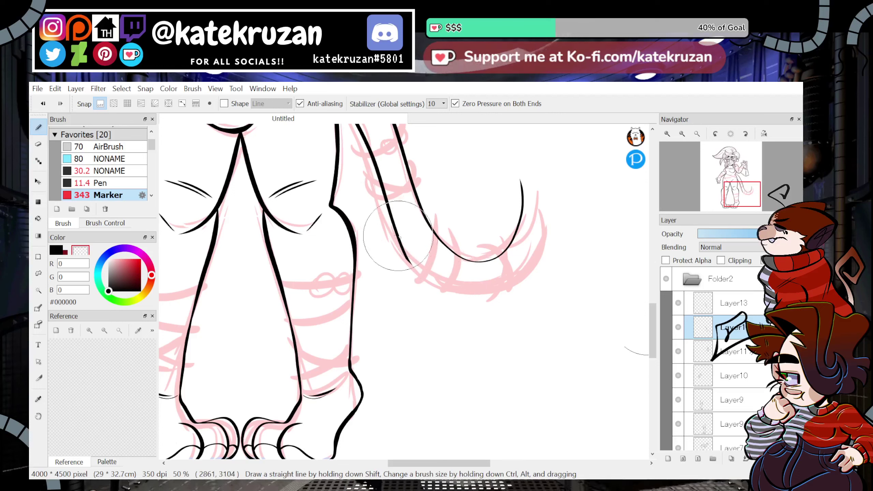
click(709, 352)
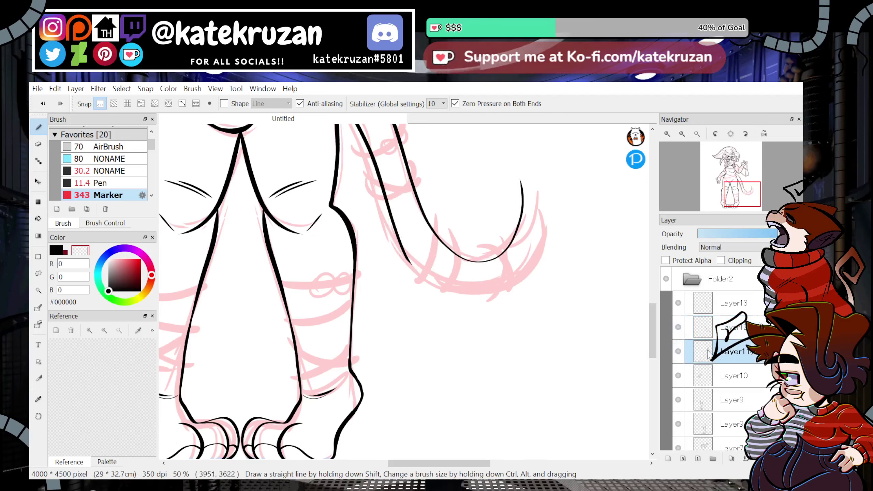
click(714, 312)
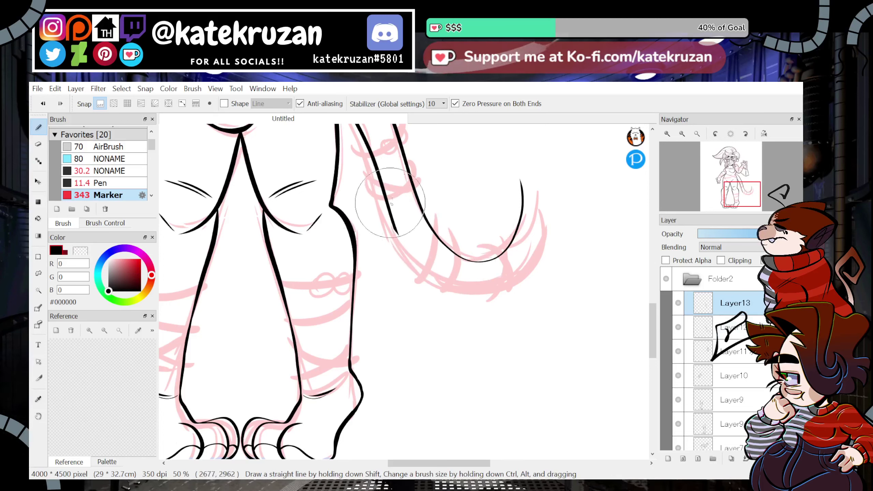
drag(390, 209, 498, 278)
click(667, 134)
drag(732, 197, 739, 195)
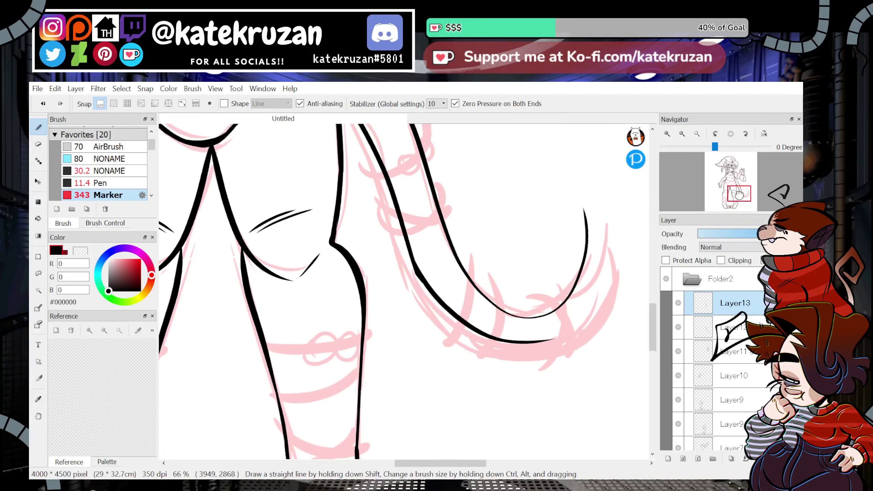
key(ctrl+z)
mouse_move(411, 253)
mouse_down()
mouse_move(441, 318)
mouse_move(595, 310)
mouse_up()
drag(745, 197, 743, 194)
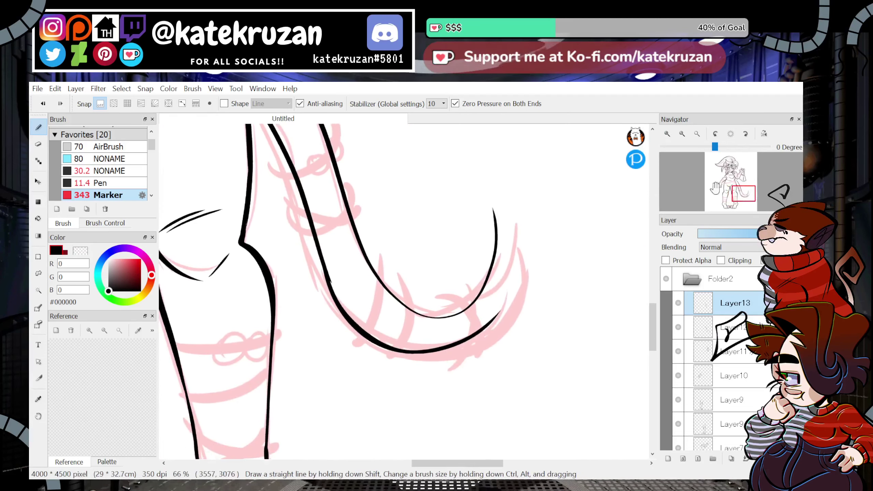
key(ctrl+z)
Ink the tail's outer edge from the trimmed line around the bend and up towards the tip, redoing missed attempts.
key(z)
drag(309, 234, 351, 308)
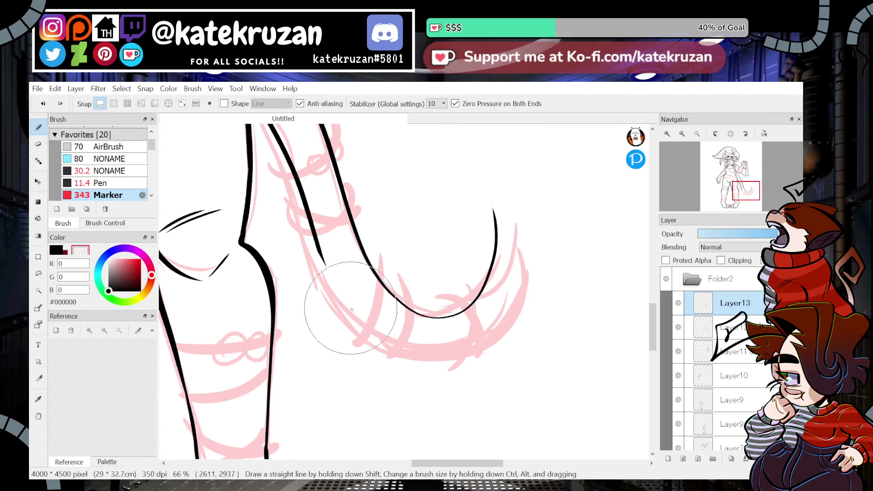
key(z)
mouse_move(314, 234)
mouse_down()
mouse_move(356, 314)
mouse_move(485, 283)
mouse_up()
key(ctrl+z)
mouse_move(315, 242)
mouse_down()
mouse_move(352, 316)
mouse_move(503, 256)
mouse_move(512, 201)
mouse_up()
key(ctrl+z)
key(z)
key(z)
mouse_move(307, 219)
mouse_down()
mouse_move(335, 296)
mouse_move(429, 366)
mouse_up()
key(ctrl+z)
drag(308, 208, 509, 180)
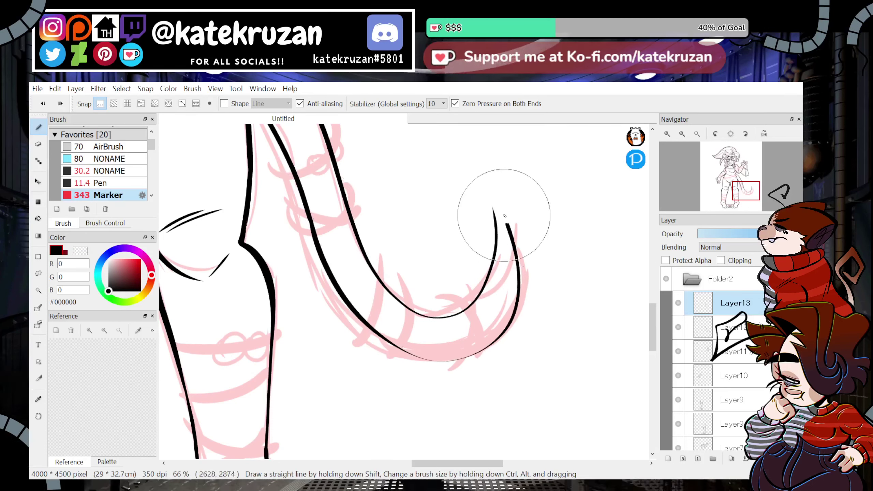
Trim the outer edge's upper end and ink it into a pointed tail tip, redoing missed strokes.
click(764, 133)
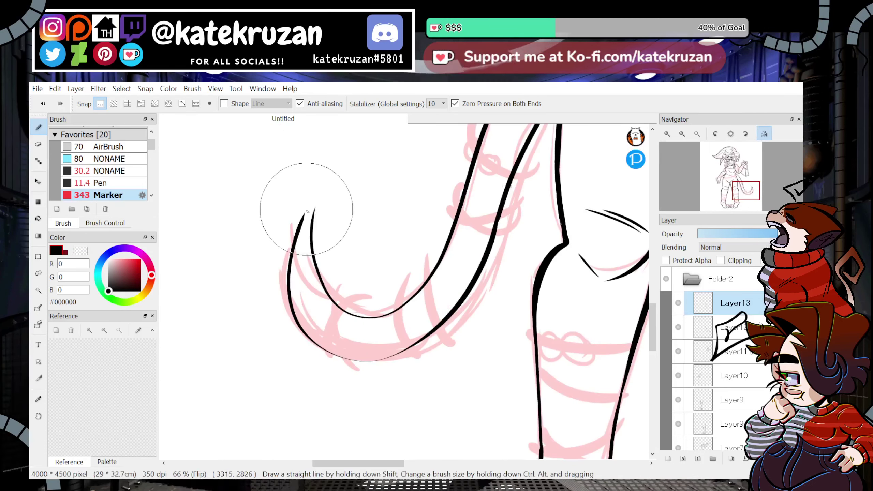
key(minus)
key(z)
drag(304, 218, 292, 261)
key(ctrl+z)
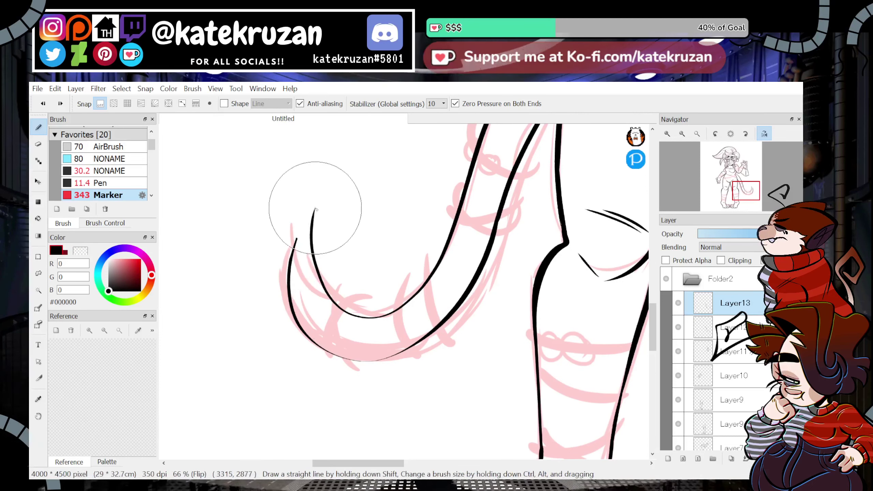
drag(314, 209, 287, 308)
key(ctrl+z)
mouse_move(315, 208)
mouse_down()
mouse_move(291, 308)
mouse_move(314, 210)
mouse_move(285, 292)
mouse_move(337, 315)
mouse_move(317, 258)
mouse_move(300, 240)
mouse_move(293, 313)
mouse_move(342, 281)
mouse_move(372, 323)
mouse_move(316, 347)
mouse_move(307, 333)
mouse_move(426, 339)
mouse_up()
key(ctrl+z)
Thicken the thin lowest stretch of the tail's outer edge, redoing missed strokes.
drag(339, 356, 451, 323)
key(ctrl+z)
drag(341, 357, 453, 307)
key(ctrl+z)
drag(344, 358, 450, 316)
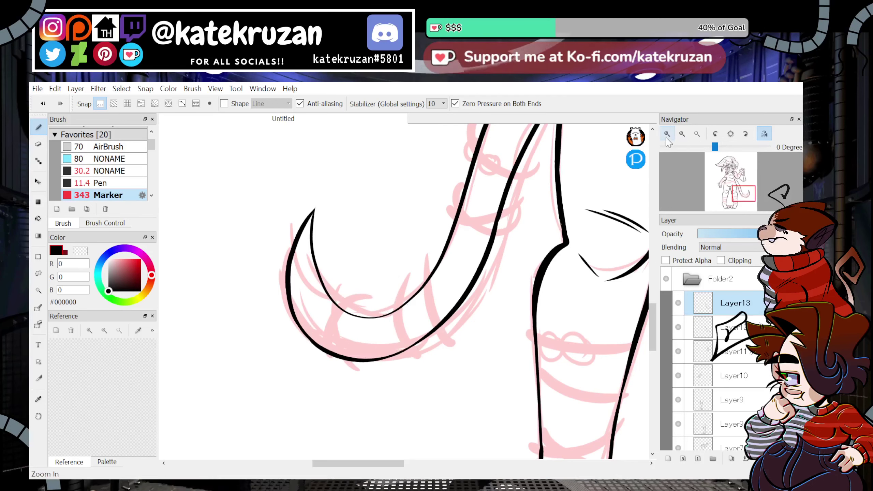
Add line weight where the tail's outer edge runs from the stem into the bottom of the bend, redoing missed strokes.
click(682, 133)
click(764, 134)
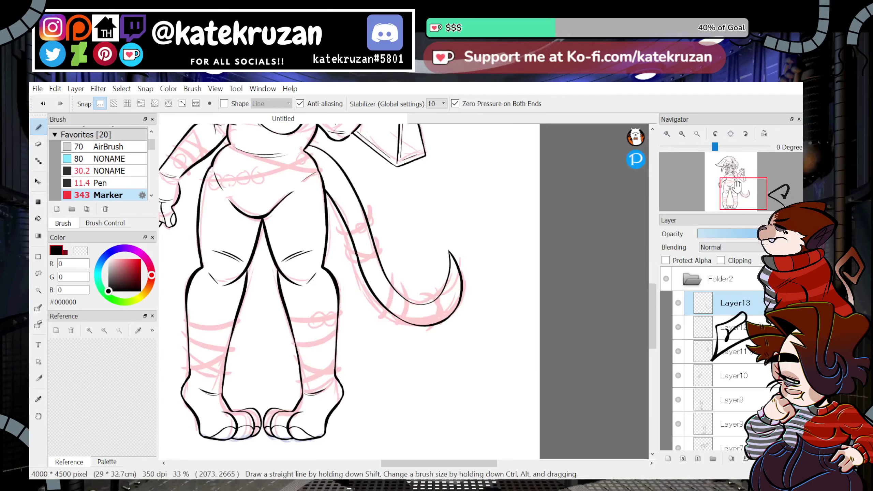
click(673, 135)
click(674, 135)
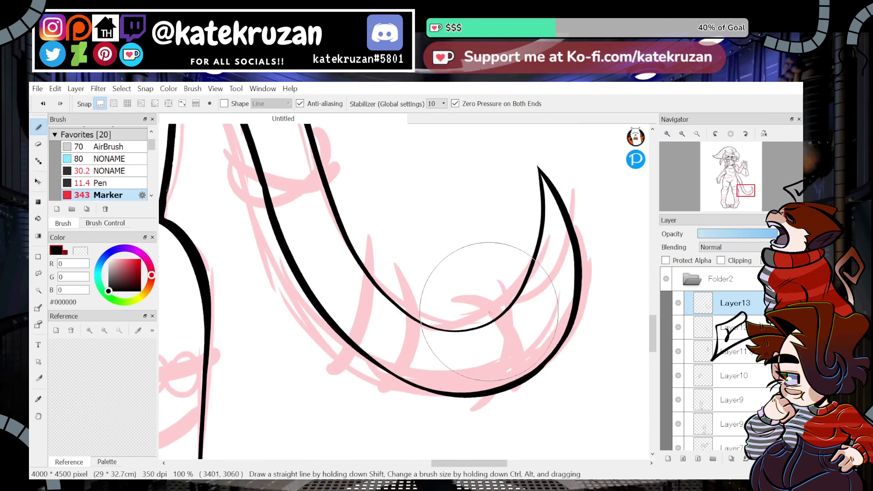
drag(394, 379, 495, 398)
key(ctrl+z)
mouse_move(350, 345)
mouse_down()
mouse_move(436, 393)
mouse_move(505, 365)
mouse_move(387, 373)
mouse_move(351, 344)
mouse_move(426, 393)
mouse_move(495, 384)
mouse_move(397, 374)
mouse_move(351, 348)
mouse_move(478, 388)
mouse_up()
key(ctrl+z)
key(ctrl+z)
key(ctrl+z)
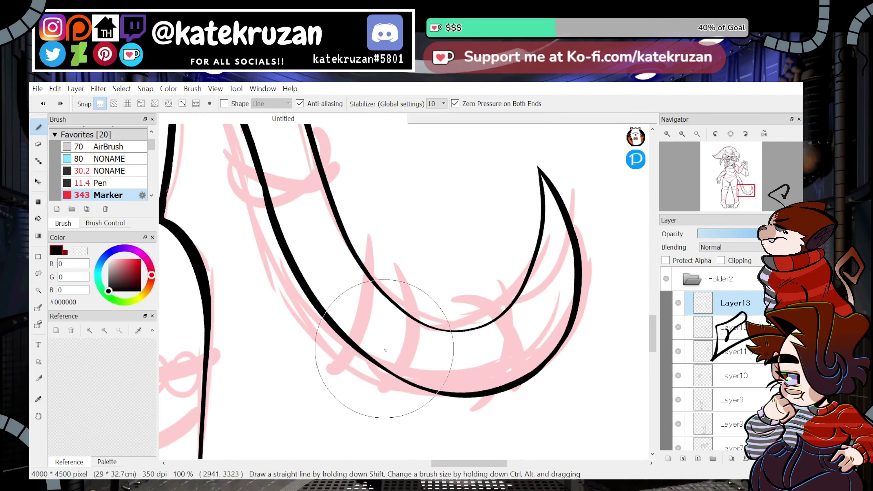
mouse_move(351, 342)
mouse_down()
mouse_move(482, 387)
mouse_move(446, 361)
mouse_move(362, 353)
mouse_move(405, 386)
mouse_move(478, 377)
mouse_move(391, 377)
mouse_move(360, 357)
mouse_move(496, 384)
mouse_up()
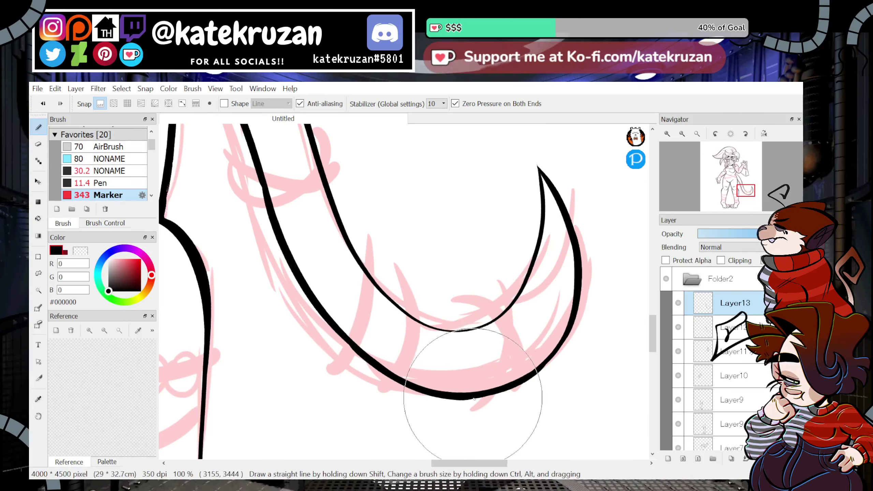
Retrace the tail's inner edge from the tip around the bend to add line weight, redoing missed strokes.
click(746, 134)
click(746, 134)
click(746, 134)
click(745, 134)
click(746, 134)
click(746, 134)
click(745, 134)
mouse_move(231, 316)
mouse_down()
mouse_move(259, 277)
mouse_move(414, 317)
mouse_up()
key(ctrl+z)
mouse_move(245, 288)
mouse_down()
mouse_move(357, 222)
mouse_move(420, 364)
mouse_up()
key(ctrl+z)
mouse_move(248, 288)
mouse_down()
mouse_move(366, 227)
mouse_move(423, 394)
mouse_up()
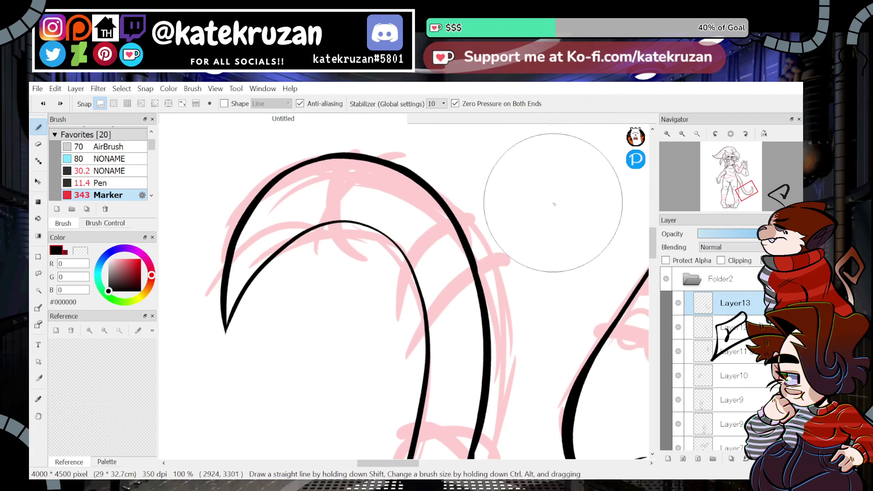
Thicken the tail's inner edge from the stem through the bottom of the bend, redoing missed strokes.
click(717, 133)
mouse_move(403, 243)
mouse_down()
mouse_move(435, 406)
mouse_move(465, 412)
mouse_up()
key(ctrl+z)
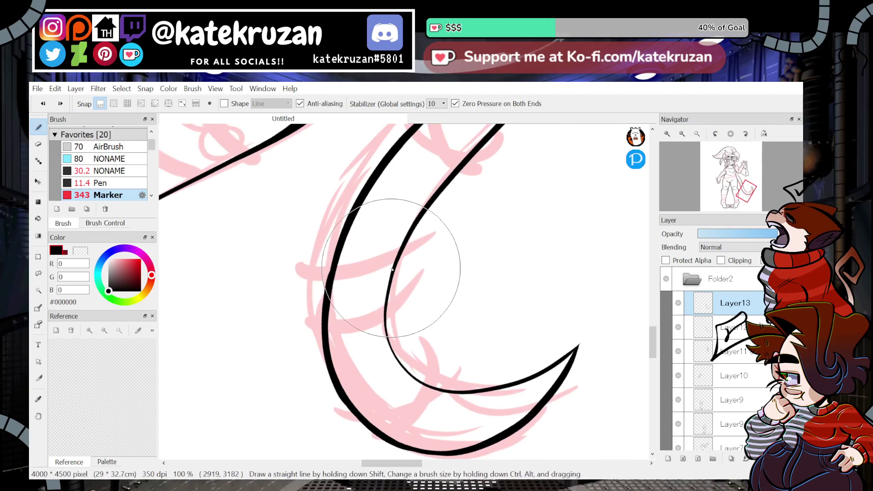
drag(390, 214, 429, 387)
mouse_move(395, 241)
mouse_down()
mouse_move(430, 358)
mouse_move(522, 377)
mouse_up()
key(ctrl+z)
drag(399, 255, 391, 353)
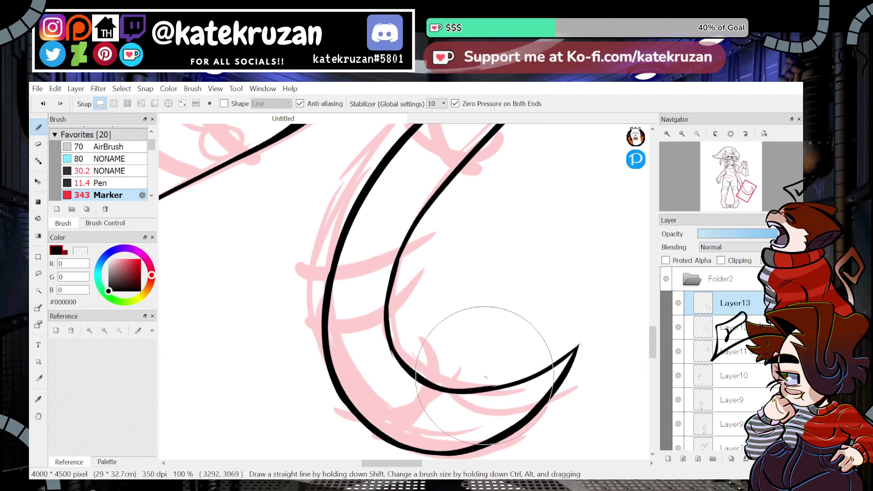
click(730, 134)
key(z)
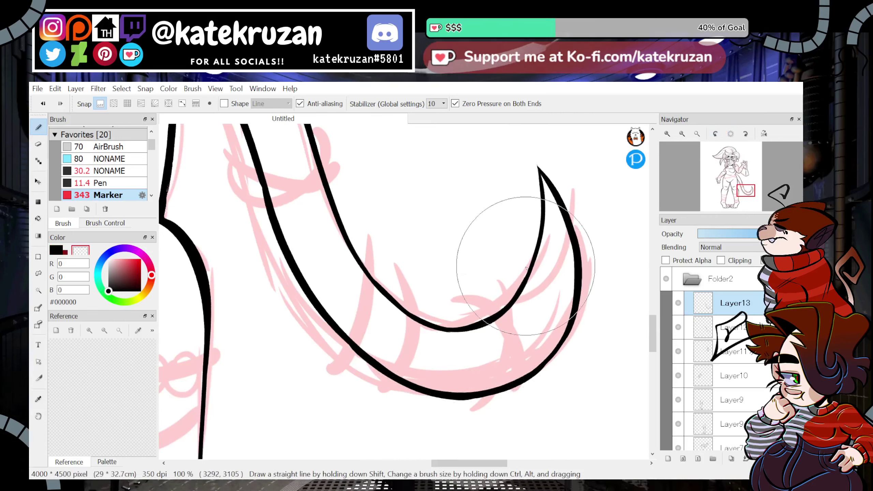
key(z)
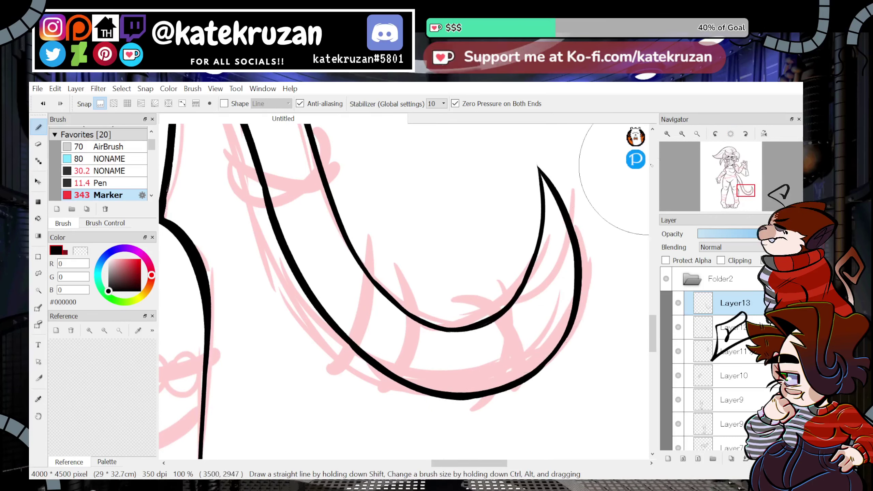
click(682, 134)
click(682, 133)
drag(748, 176, 738, 191)
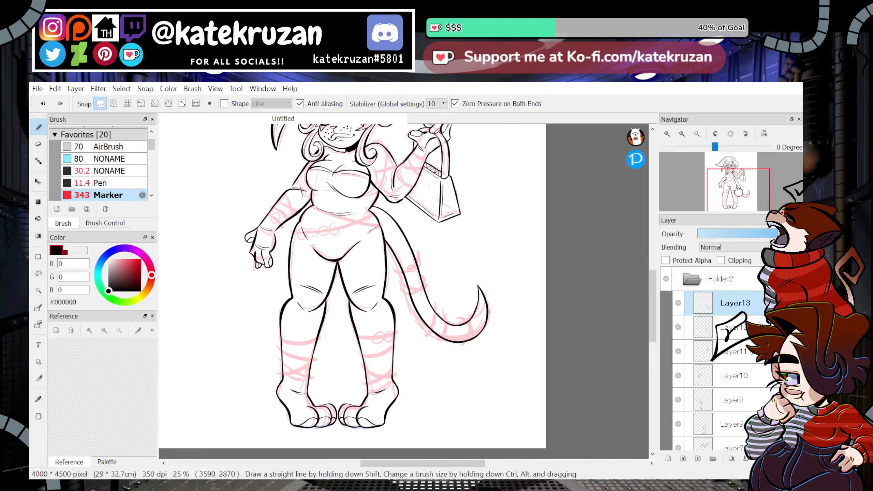
Create a new folder above Folder2 with an empty layer inside it, and switch to the black pen brush.
click(692, 279)
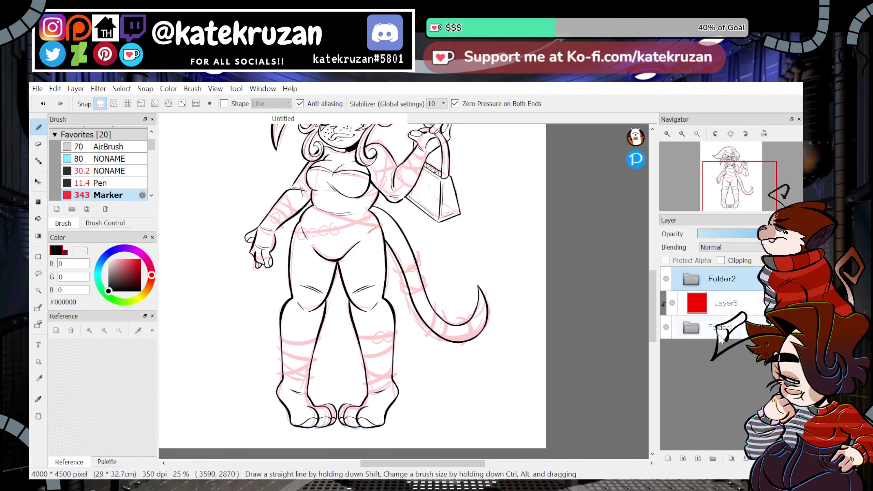
click(713, 459)
click(667, 458)
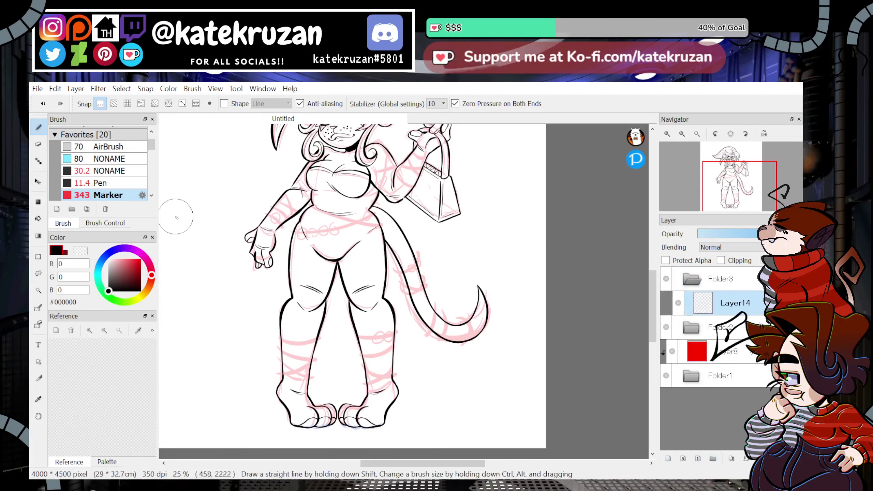
key(n)
click(105, 223)
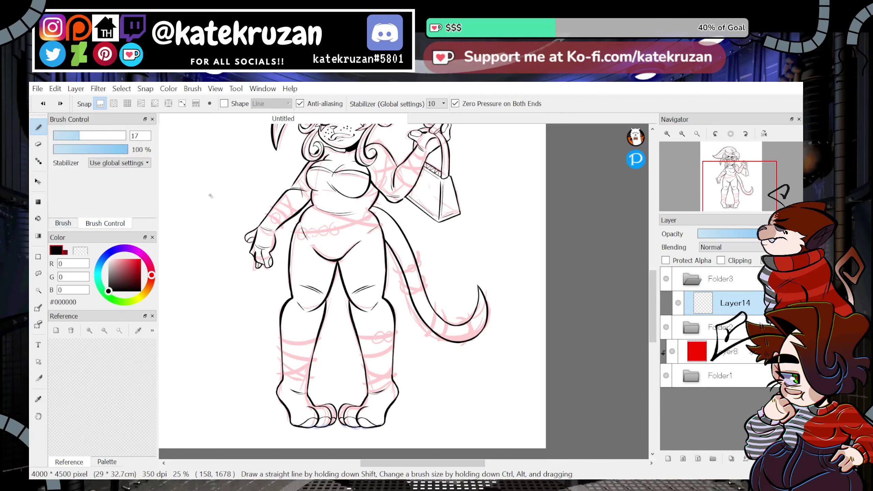
Try inking the two crossed straps around the waist with a size 23 brush.
click(667, 134)
click(667, 133)
click(727, 189)
drag(727, 188, 730, 181)
key(ctrl)
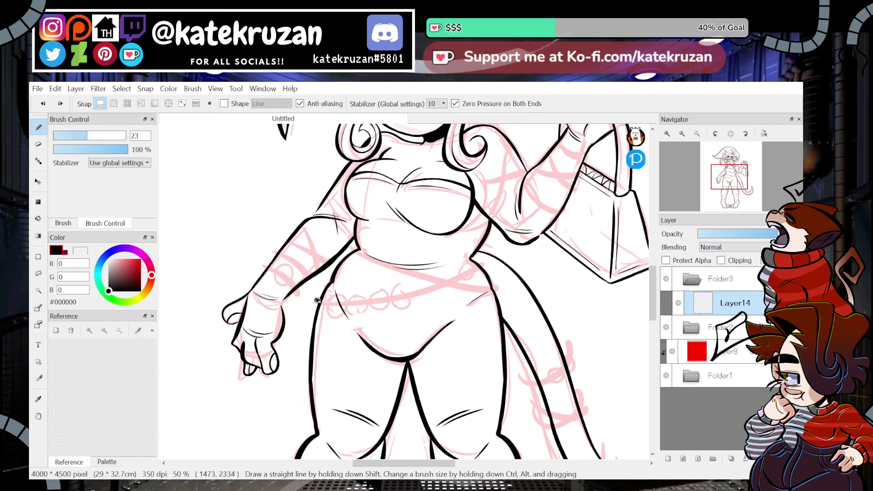
mouse_move(317, 300)
mouse_down()
mouse_move(419, 290)
mouse_move(485, 261)
mouse_up()
click(763, 134)
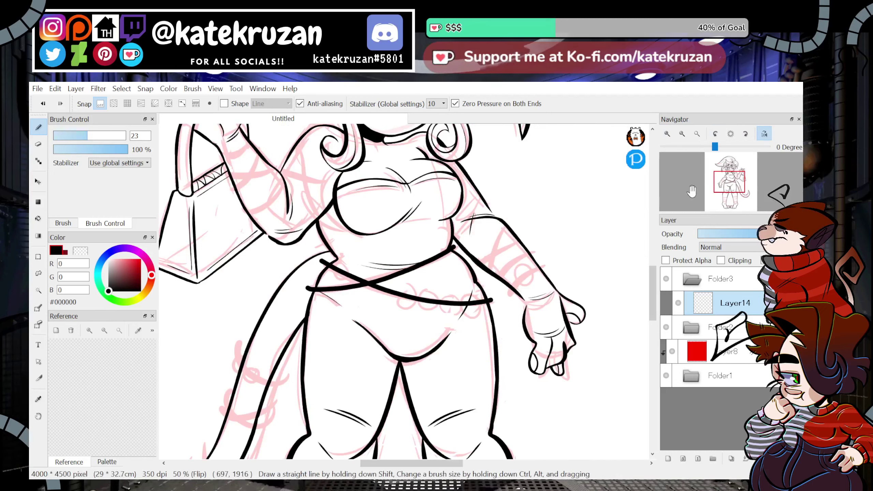
click(764, 134)
Set the brush size to 29 and ink two long straps crossing over the waist and hips, redoing missed strokes.
mouse_move(729, 182)
mouse_down()
mouse_move(729, 169)
mouse_move(731, 202)
mouse_move(731, 178)
mouse_up()
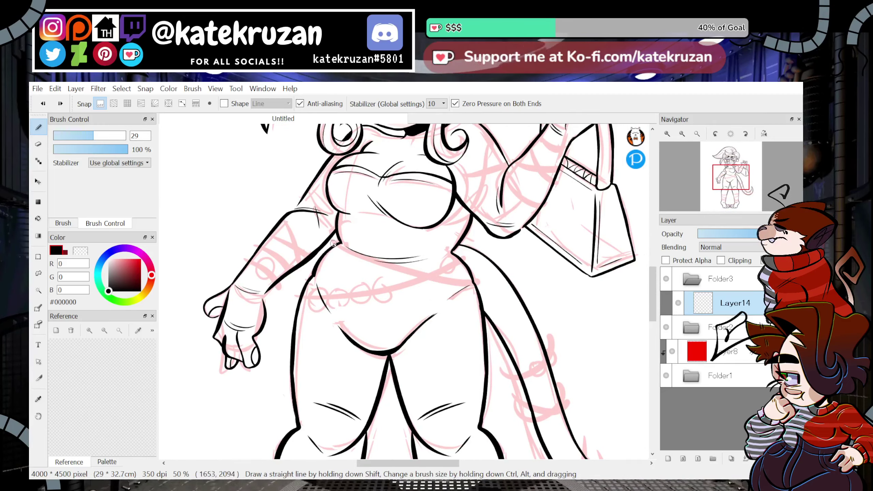
drag(334, 244, 459, 276)
key(ctrl+z)
drag(347, 299, 469, 257)
key(ctrl+z)
key(h)
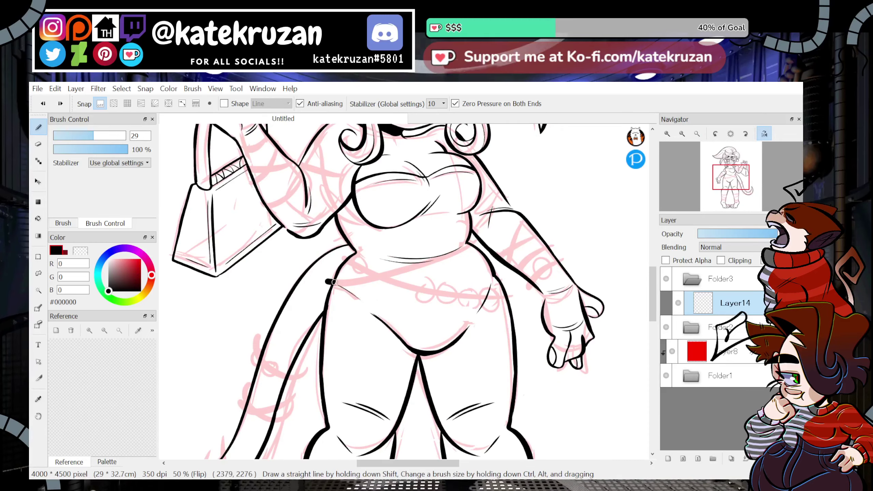
mouse_move(334, 282)
mouse_down()
mouse_move(422, 266)
mouse_move(469, 243)
mouse_up()
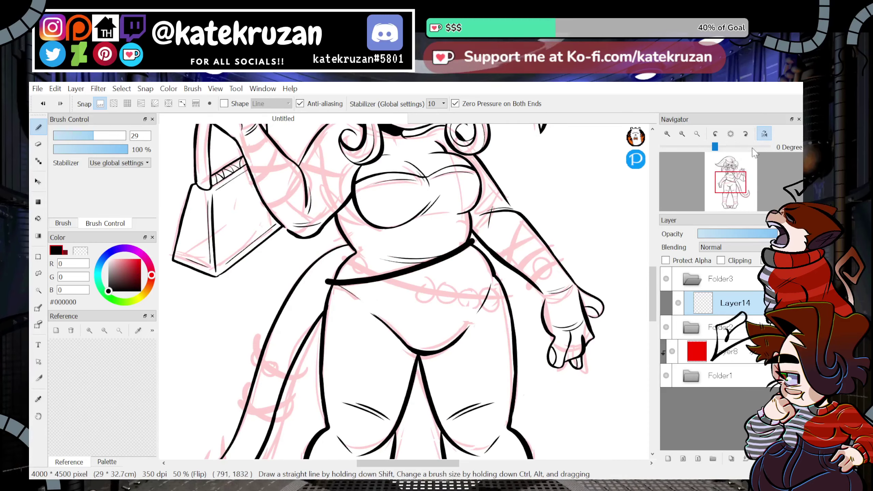
key(h)
mouse_move(303, 298)
mouse_down()
mouse_move(385, 286)
mouse_move(457, 258)
mouse_up()
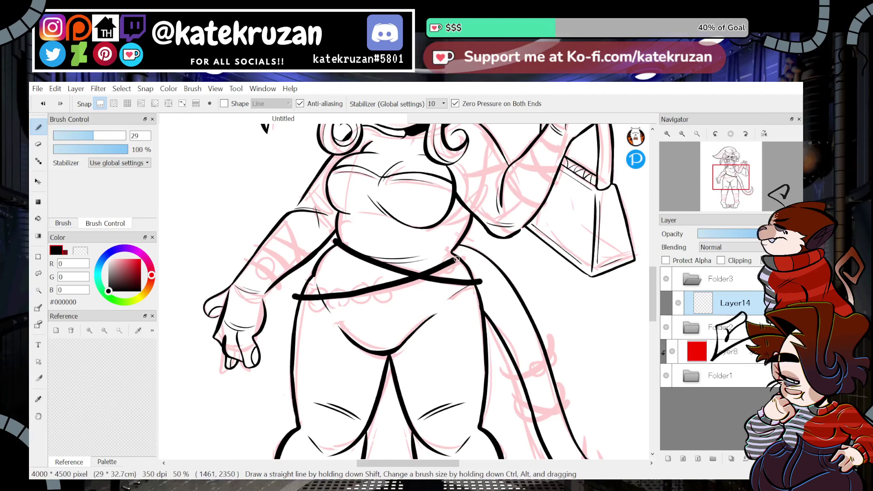
Ink a single band and a crossed pair on the tail's stem, plus two bands where the tail starts to bend.
mouse_move(731, 182)
mouse_down()
mouse_move(732, 198)
mouse_move(737, 191)
mouse_up()
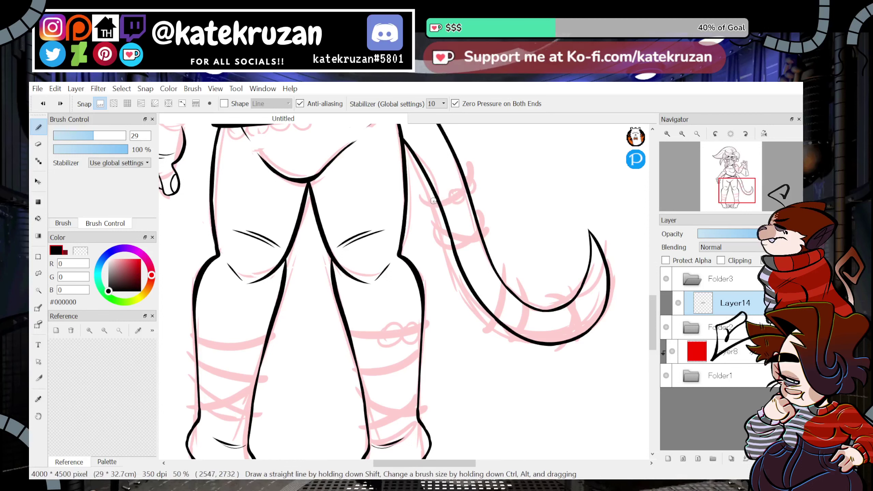
drag(441, 231, 473, 241)
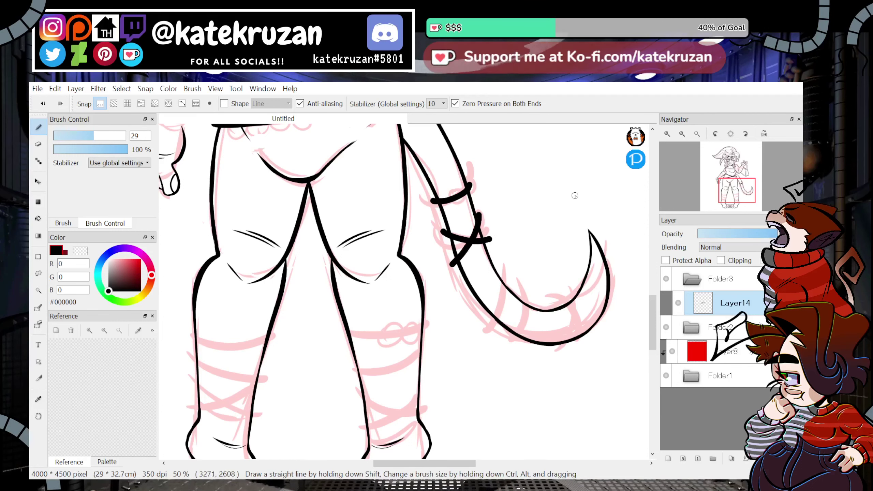
drag(476, 210, 459, 245)
key(ctrl+z)
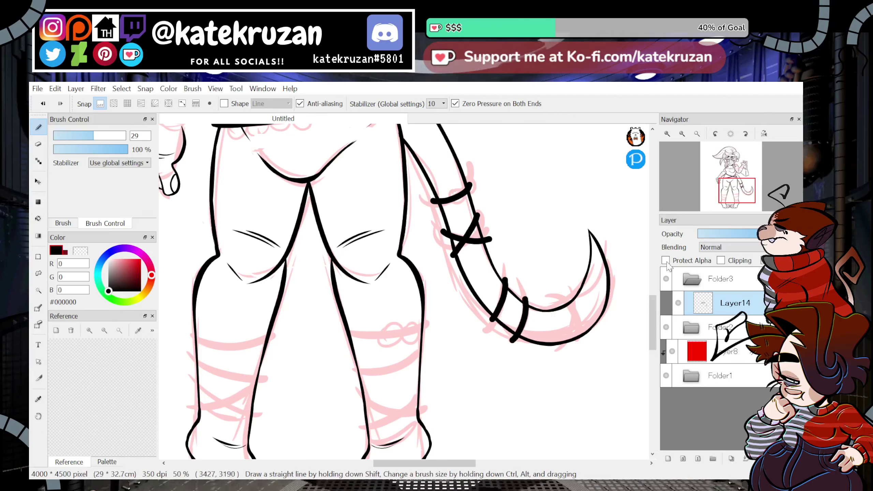
Ink a crossed pair of bands near the tail's tip, redoing missed strokes, and add a single band near its base.
click(764, 133)
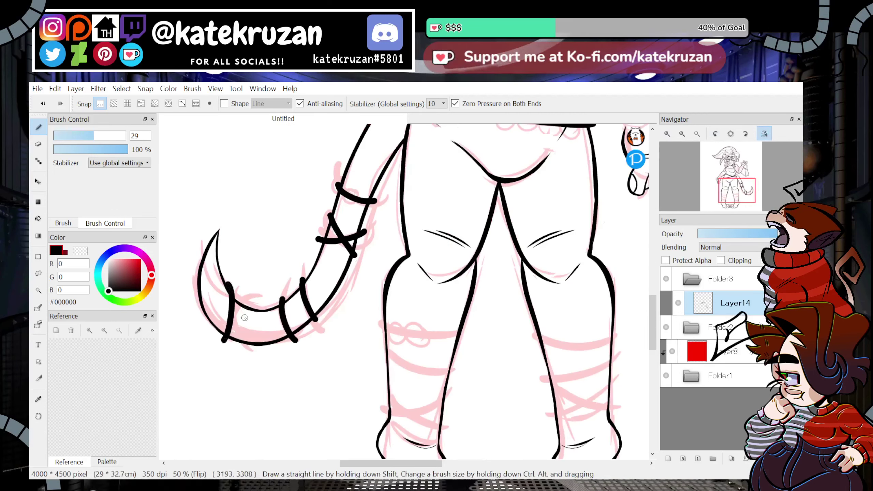
drag(241, 301, 239, 353)
key(ctrl+z)
key(ctrl+z)
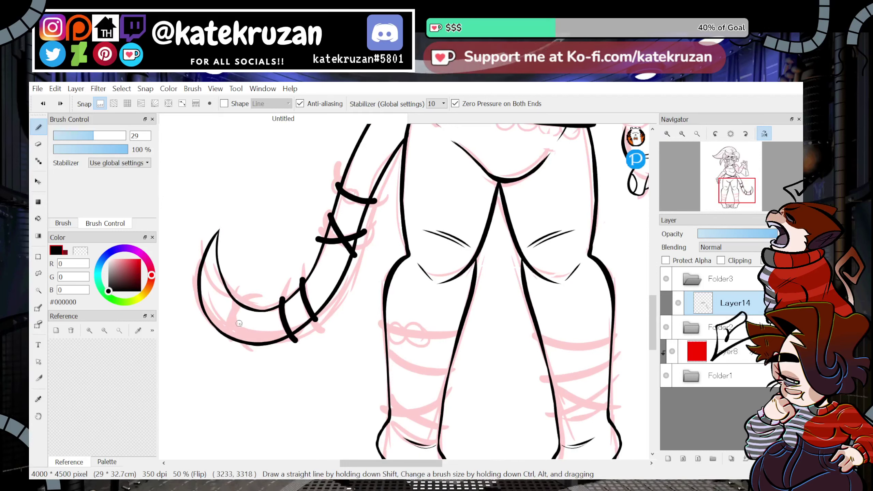
key(ctrl+z)
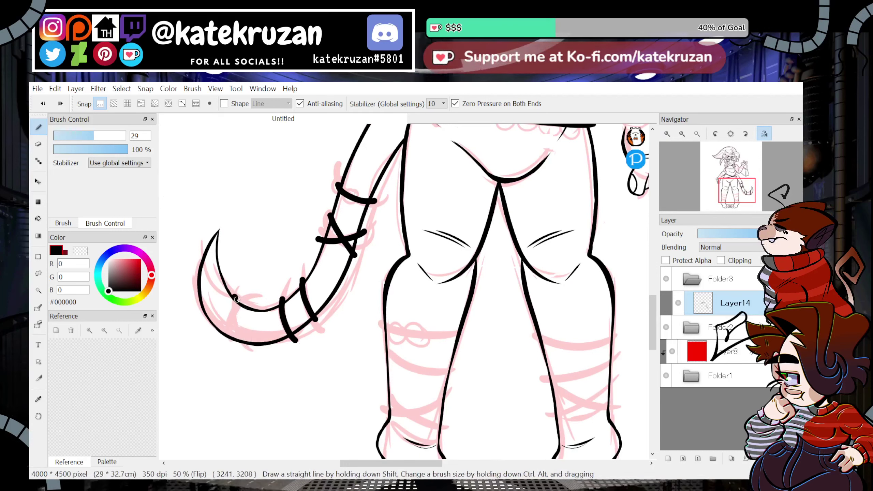
mouse_move(235, 296)
mouse_down()
mouse_move(238, 344)
mouse_move(251, 347)
mouse_move(238, 330)
mouse_move(255, 303)
mouse_up()
key(ctrl+z)
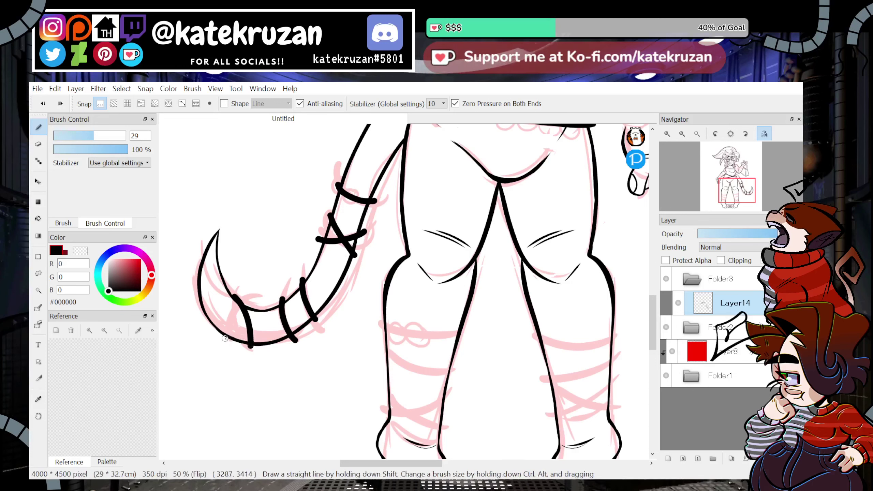
key(ctrl+z)
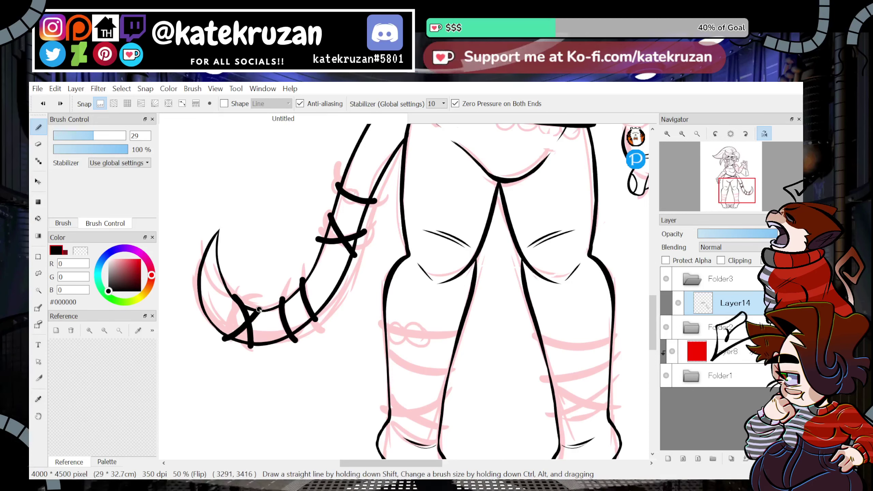
click(764, 134)
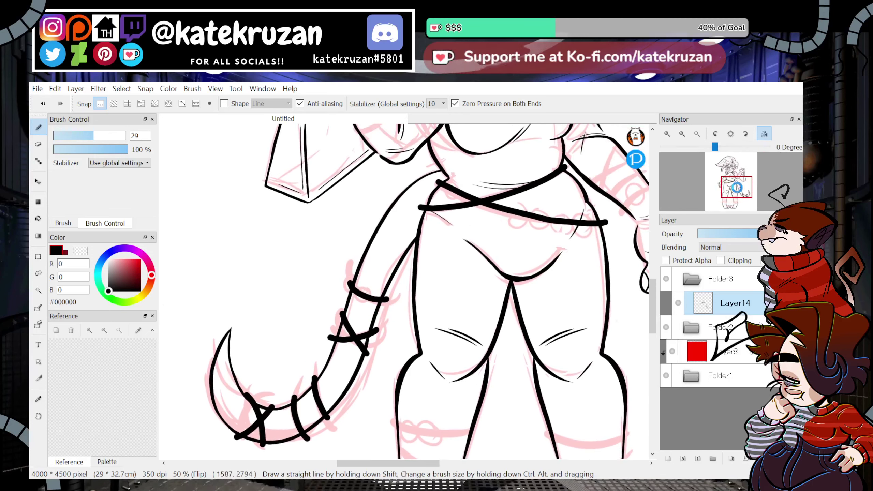
drag(737, 188, 738, 181)
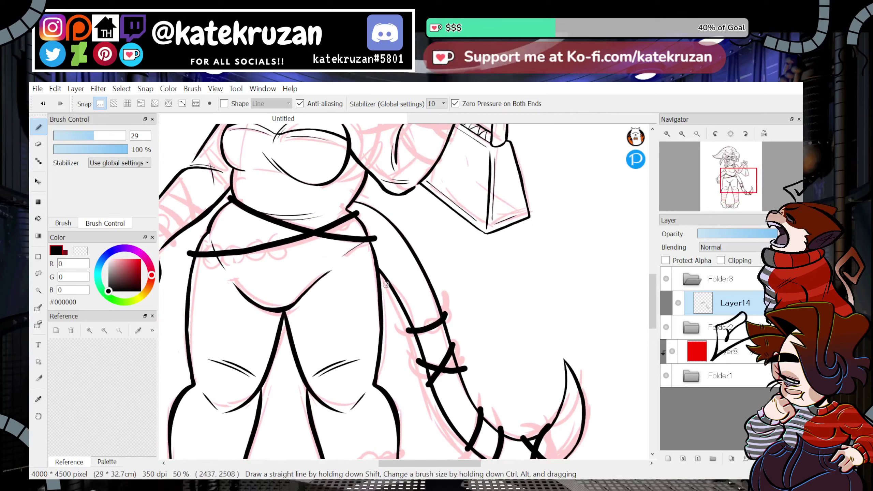
drag(386, 285, 418, 258)
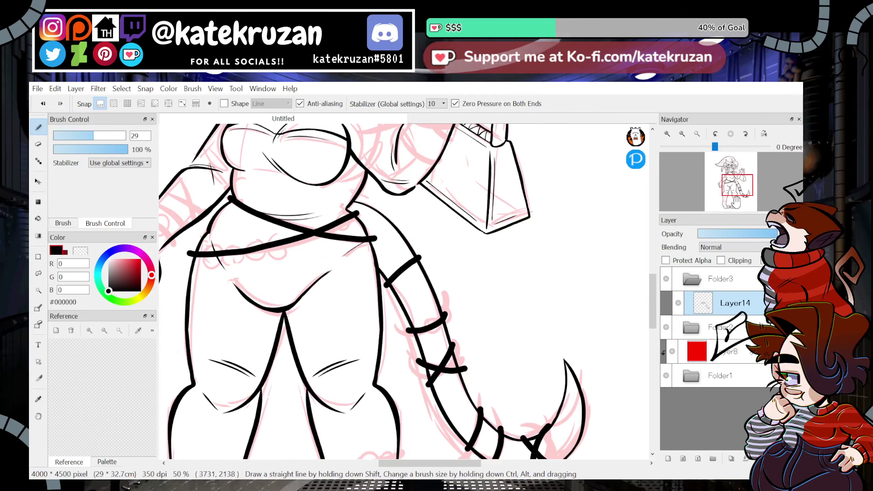
Ink a band around the wrist of the raised arm and try crossed straps just below it.
mouse_move(739, 181)
mouse_down()
mouse_move(732, 198)
mouse_move(735, 170)
mouse_up()
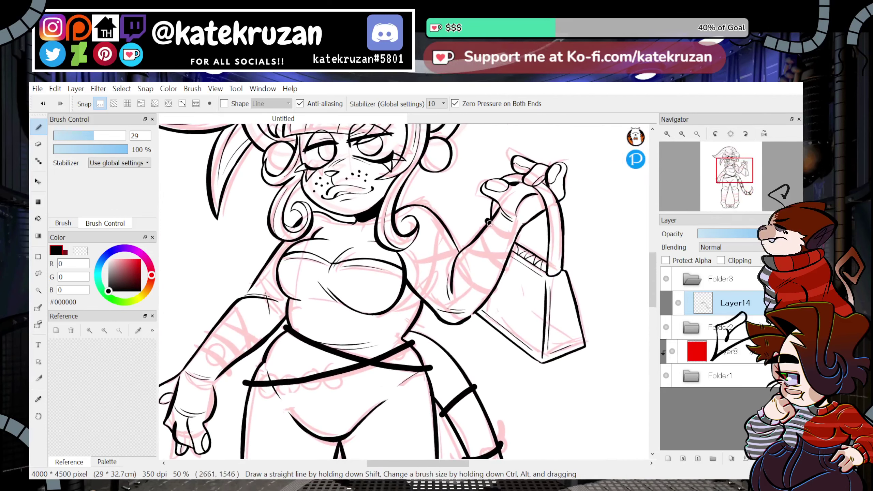
mouse_move(490, 223)
mouse_down()
mouse_move(525, 230)
mouse_move(489, 221)
mouse_move(524, 230)
mouse_move(495, 226)
mouse_move(523, 230)
mouse_move(509, 268)
mouse_up()
key(ctrl+z)
key(ctrl+z)
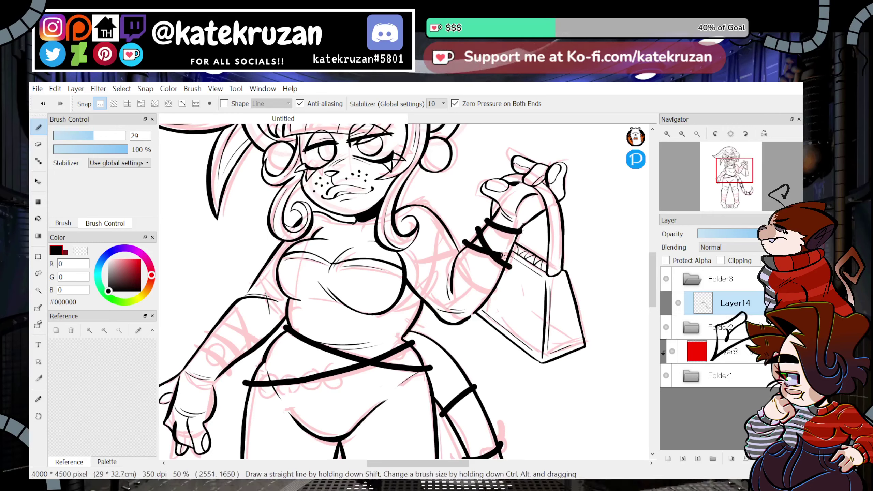
key(ctrl+z)
key(ctrl+z)
drag(481, 224, 504, 272)
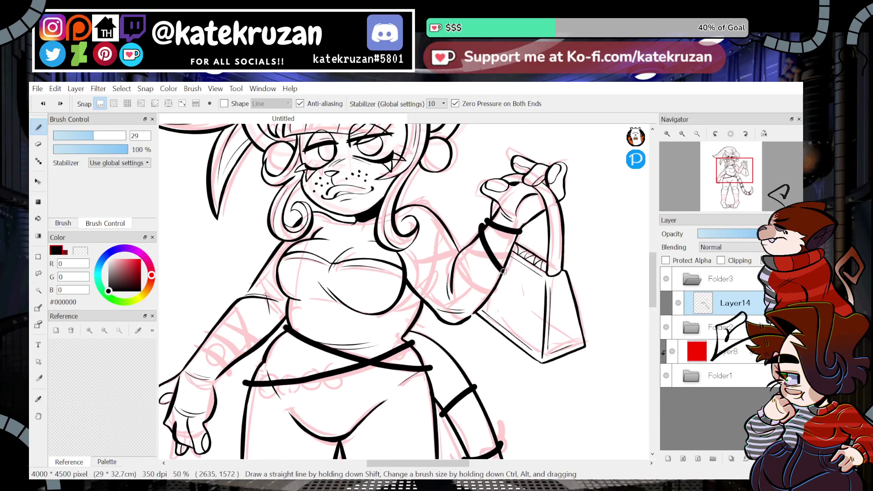
drag(465, 241, 516, 256)
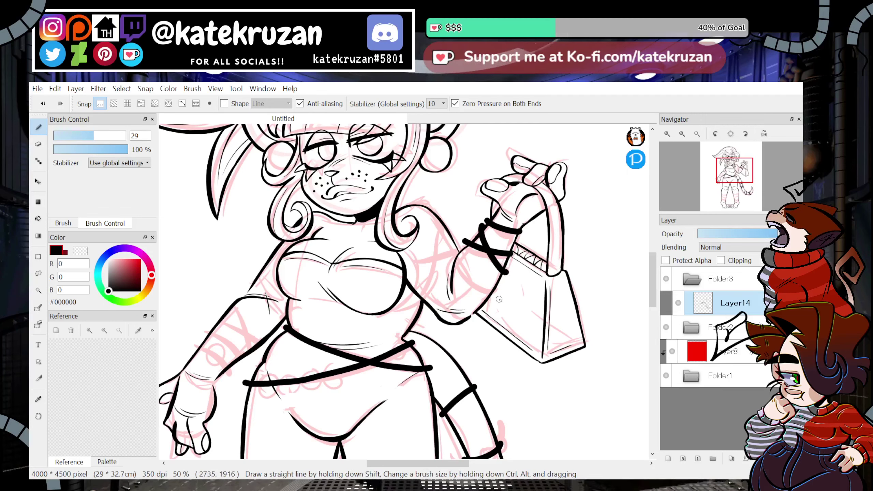
key(ctrl+z)
key(ctrl+z)
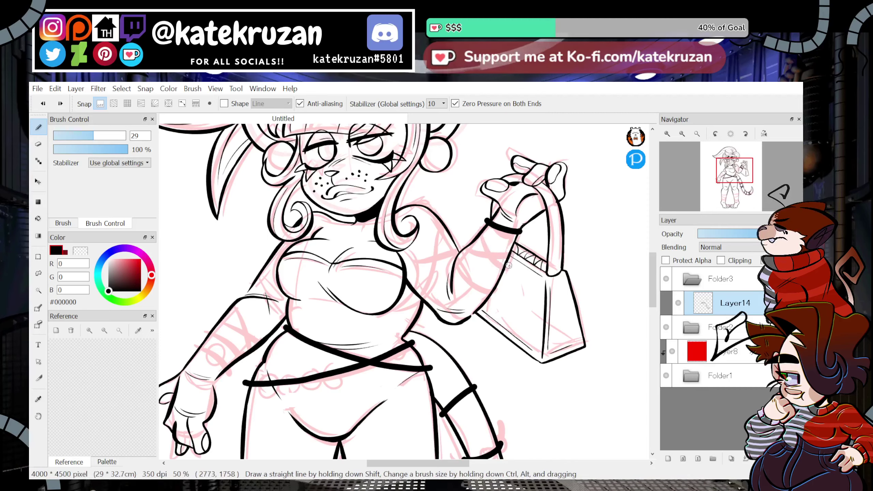
Ink two crossed straps on the raised forearm directly below the wrist band.
click(764, 134)
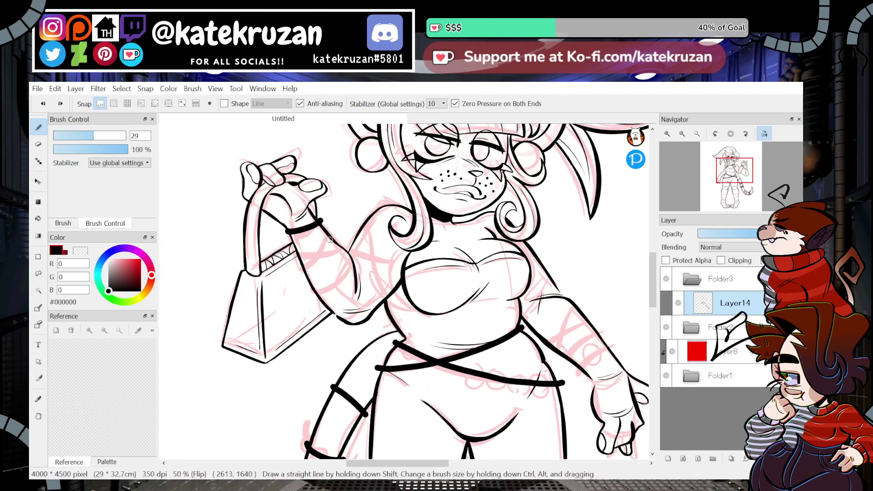
drag(326, 229, 307, 280)
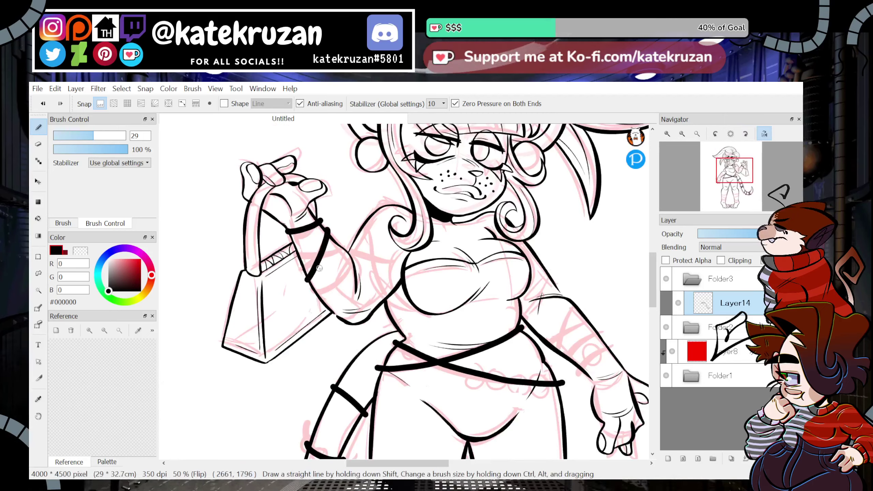
key(ctrl+z)
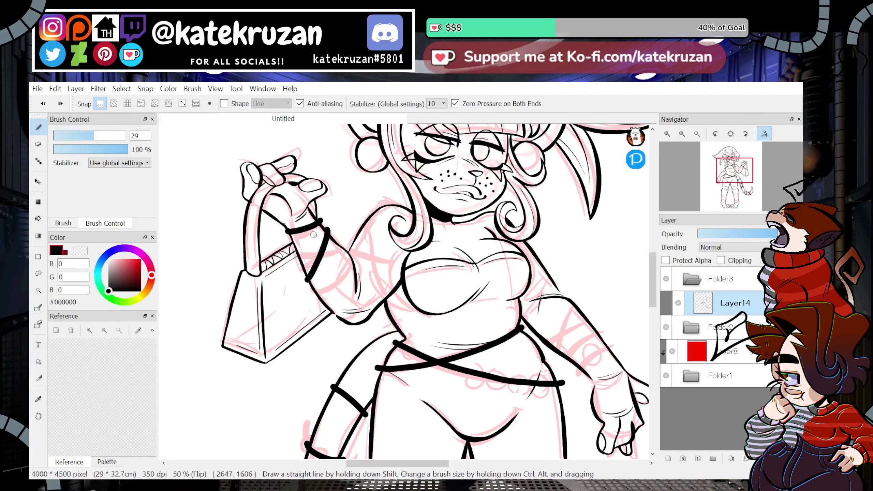
key(ctrl+z)
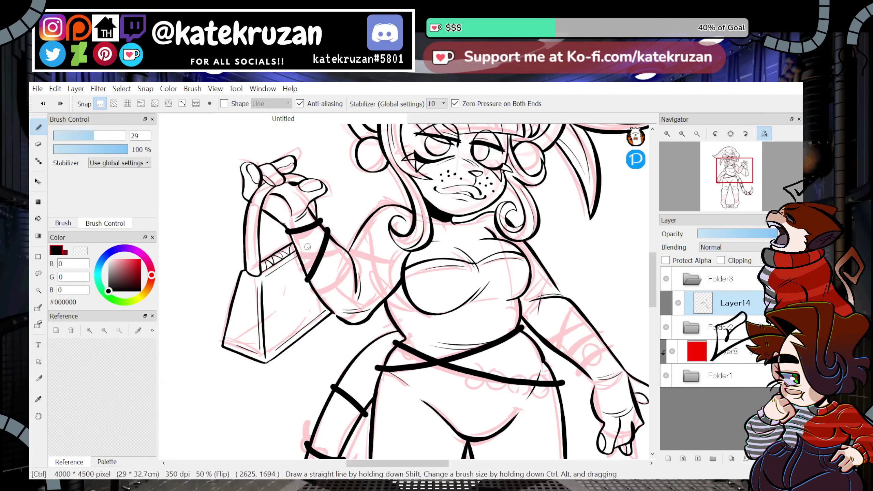
drag(294, 252, 340, 245)
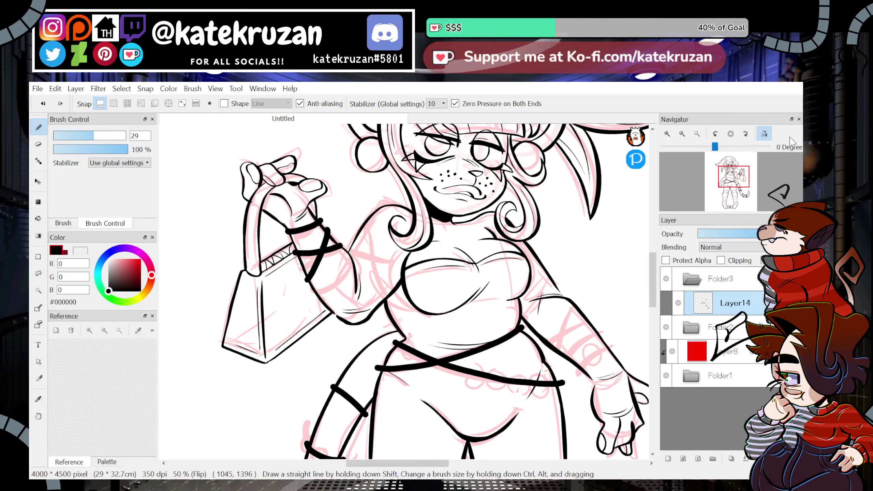
Ink a band across the raised forearm between its crossed straps and the elbow, redoing missed strokes.
key(h)
drag(454, 261, 493, 293)
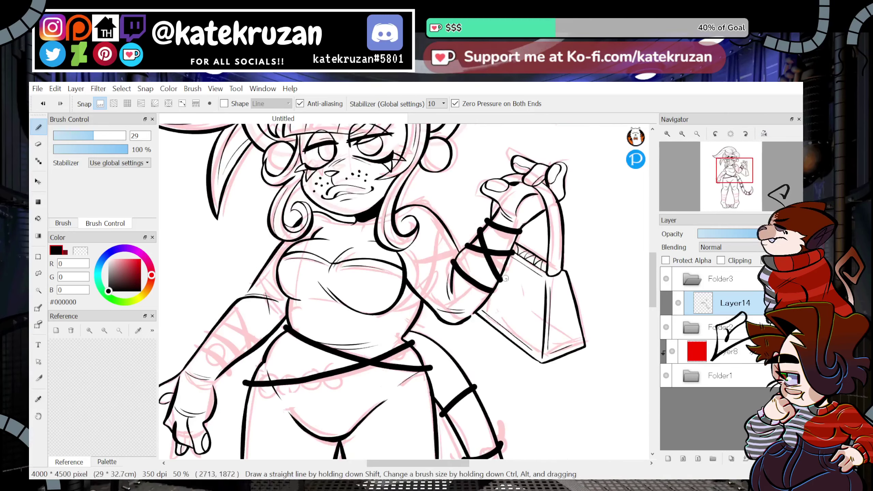
key(ctrl+z)
mouse_move(451, 261)
mouse_down()
mouse_move(479, 290)
mouse_move(504, 285)
mouse_up()
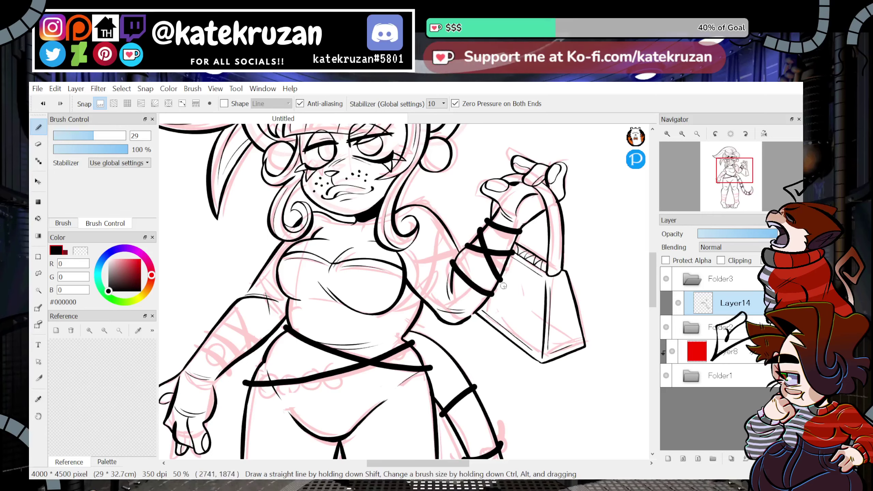
key(ctrl+z)
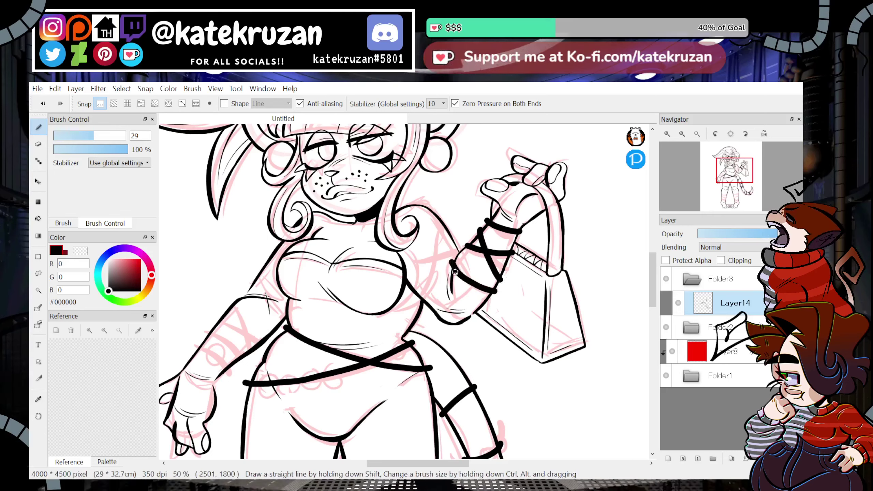
key(ctrl+z)
drag(451, 261, 455, 270)
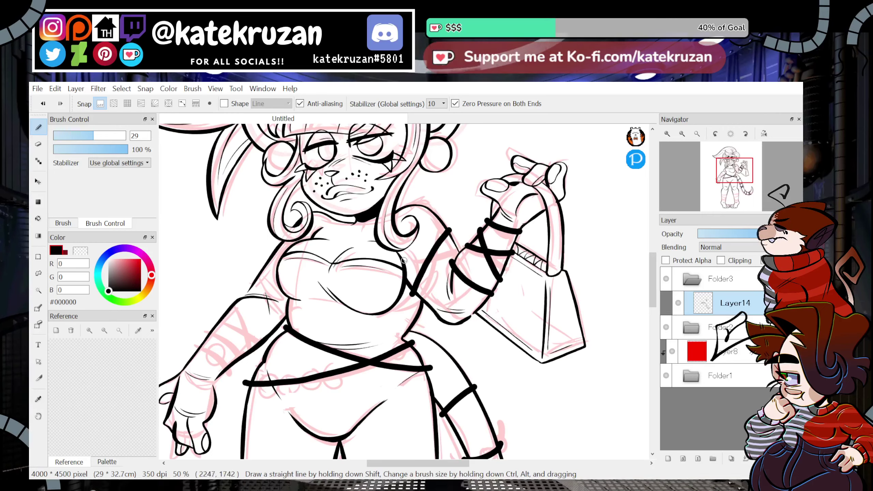
Ink two crossed straps over the upper part of the raised arm, undoing strokes that miss the intended angle.
key(ctrl+z)
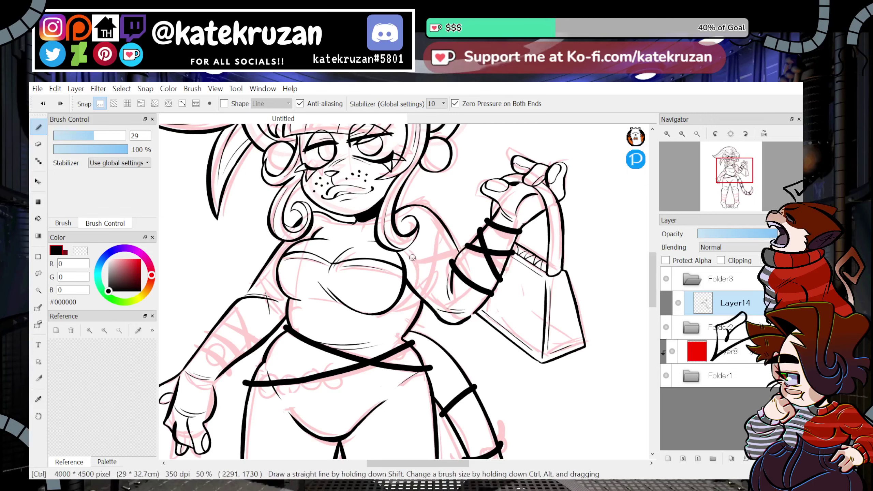
drag(404, 261, 452, 240)
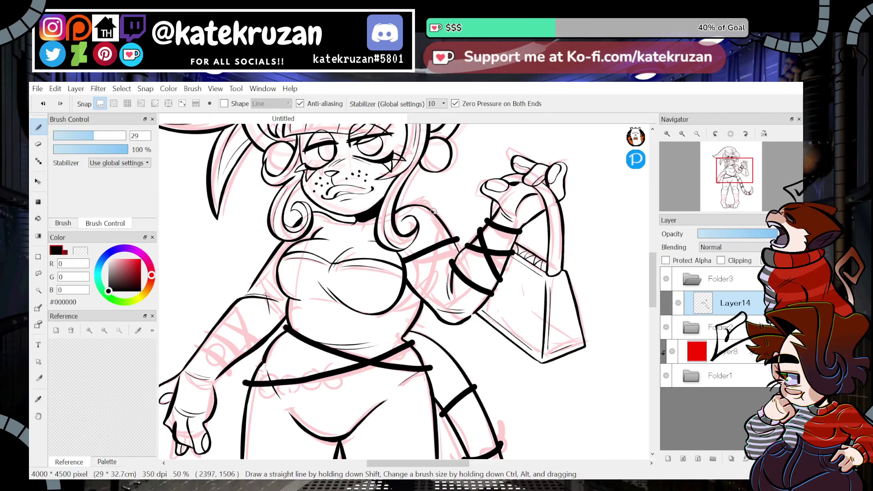
drag(432, 207, 434, 247)
key(ctrl+z)
drag(434, 207, 409, 293)
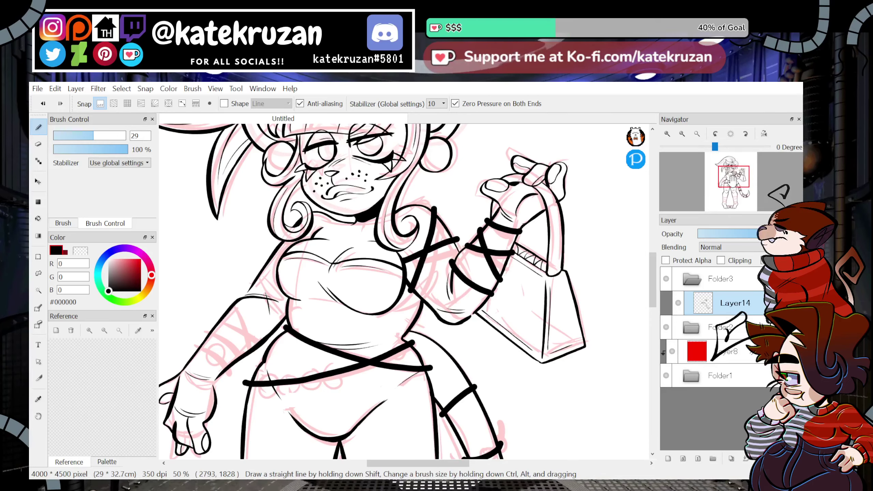
Ink a short band on the lowered arm's upper part and a crossed pair of straps just below its elbow.
drag(733, 181, 727, 180)
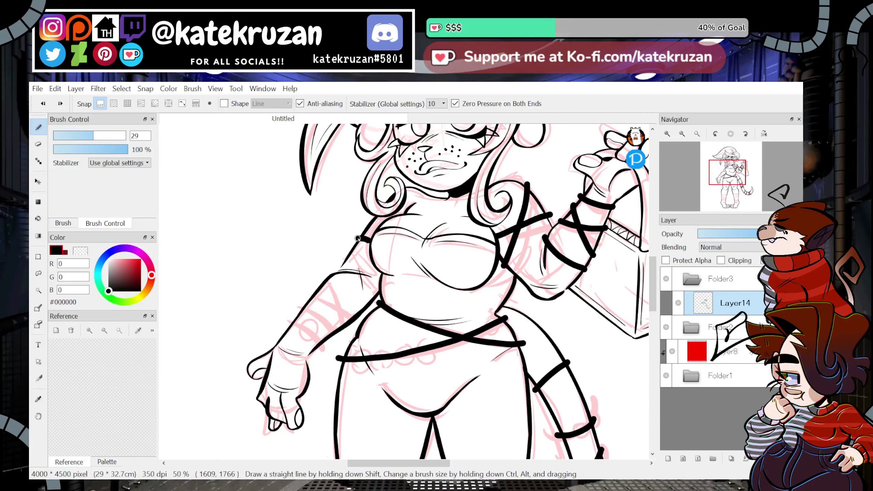
drag(328, 277, 344, 322)
key(ctrl+z)
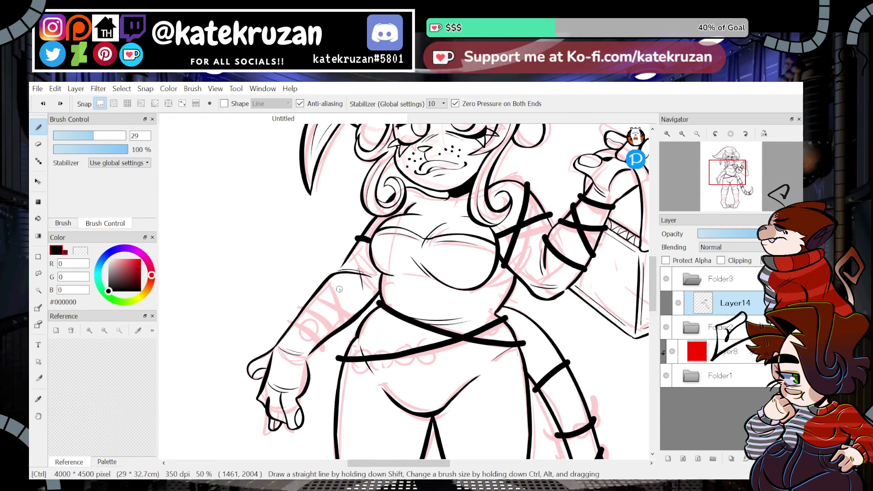
drag(326, 278, 343, 333)
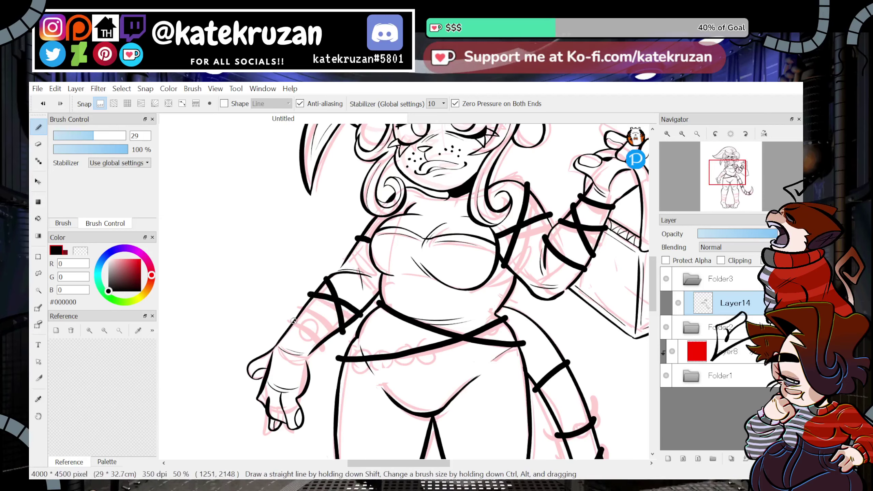
Ink bands across the lowered forearm between the crossed straps and the wrist, checking them in a flipped view.
drag(295, 319, 326, 343)
key(ctrl+z)
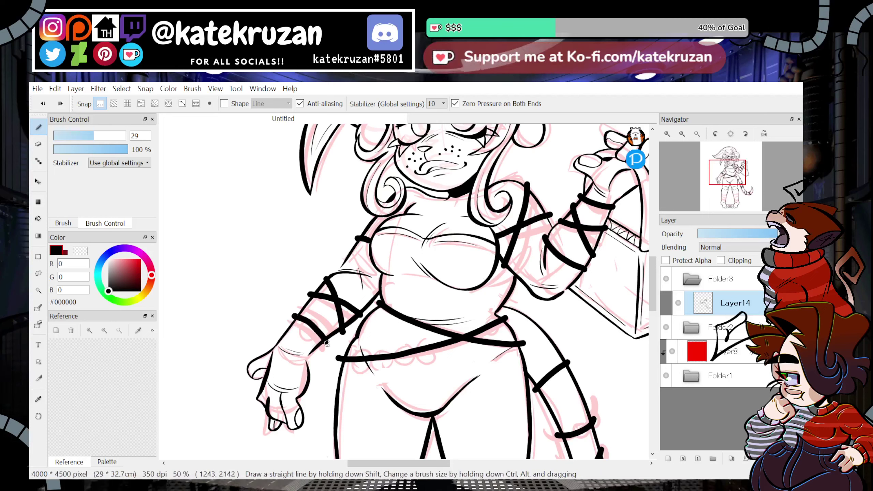
click(764, 133)
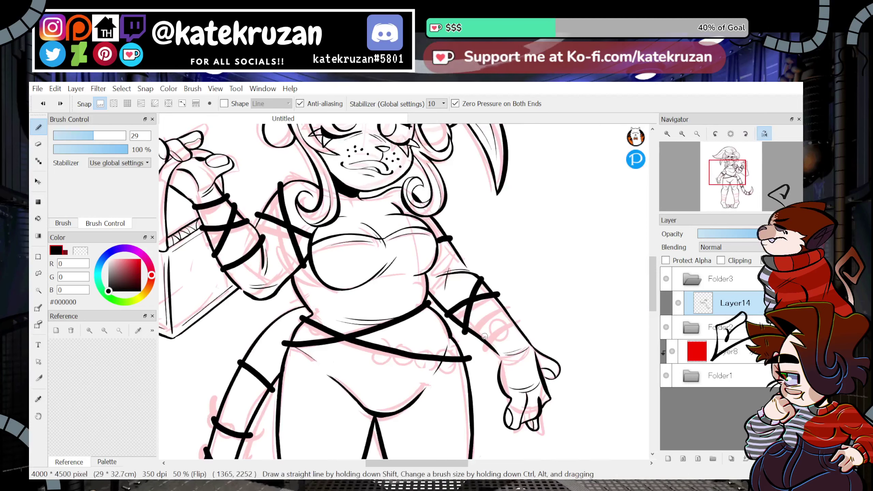
drag(478, 340, 516, 318)
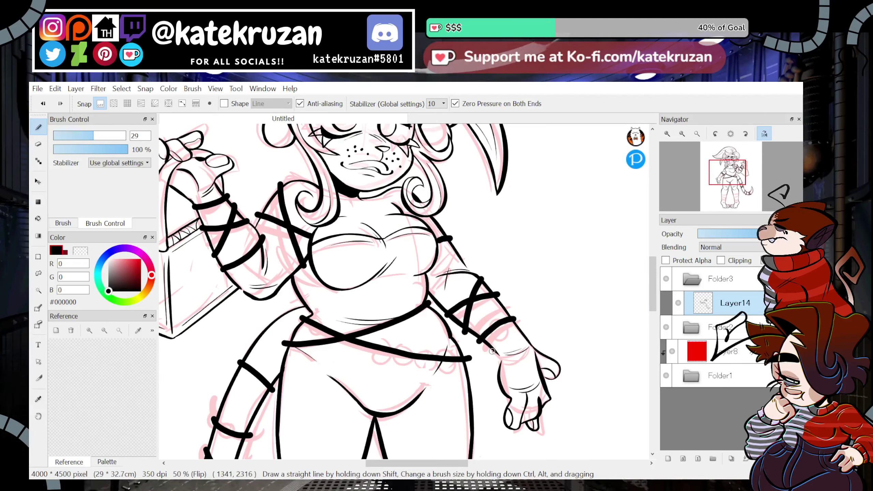
Ink pairs of short stitch marks on the ponytail, front hair tuft, side curl and the ear on the handbag's side.
click(764, 133)
mouse_move(728, 180)
mouse_down()
mouse_move(734, 166)
mouse_move(726, 167)
mouse_move(728, 183)
mouse_move(724, 164)
mouse_up()
drag(314, 228, 329, 253)
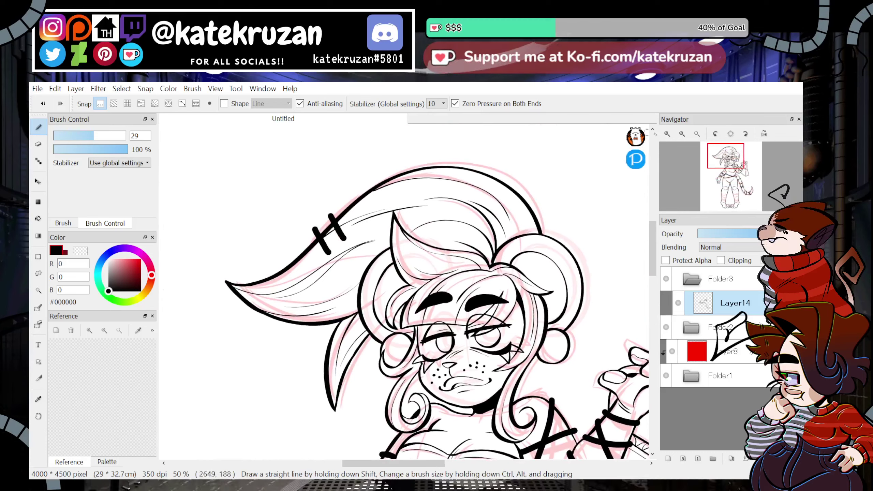
mouse_move(725, 163)
mouse_down()
mouse_move(726, 172)
mouse_move(726, 163)
mouse_up()
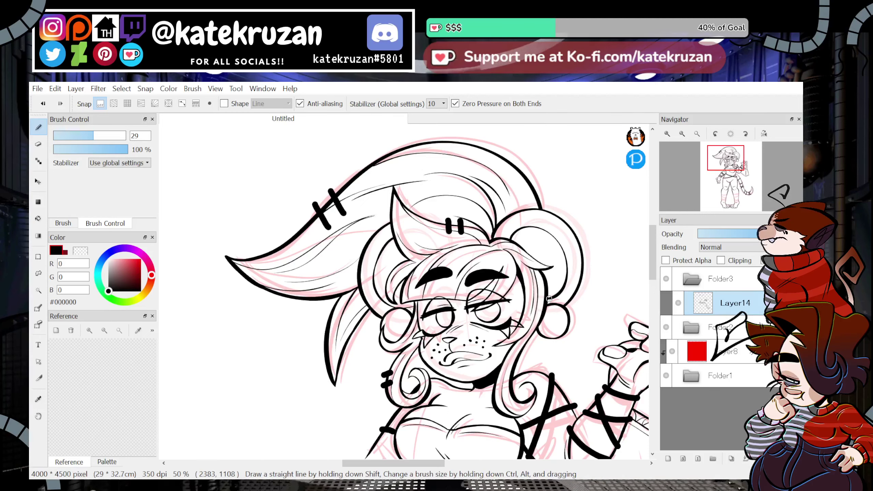
drag(727, 168, 729, 170)
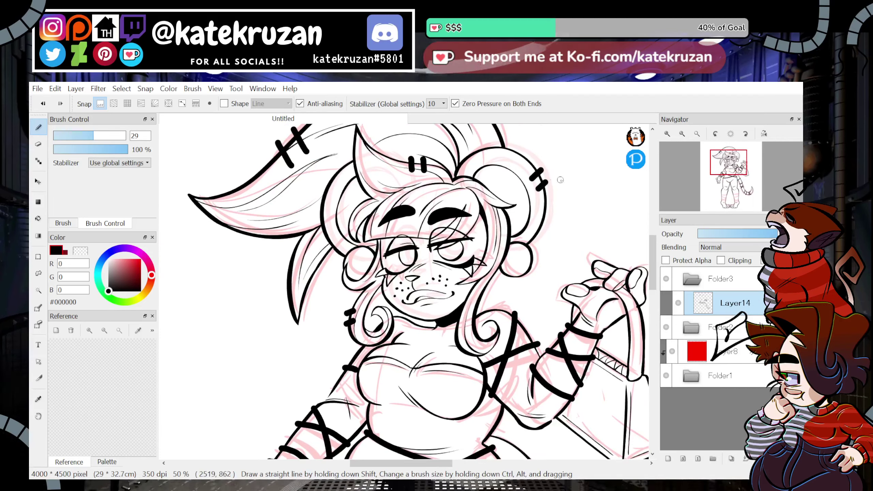
Ink two single bands and a crossed pair of straps on the lower leg on the tail's side.
drag(746, 148, 747, 181)
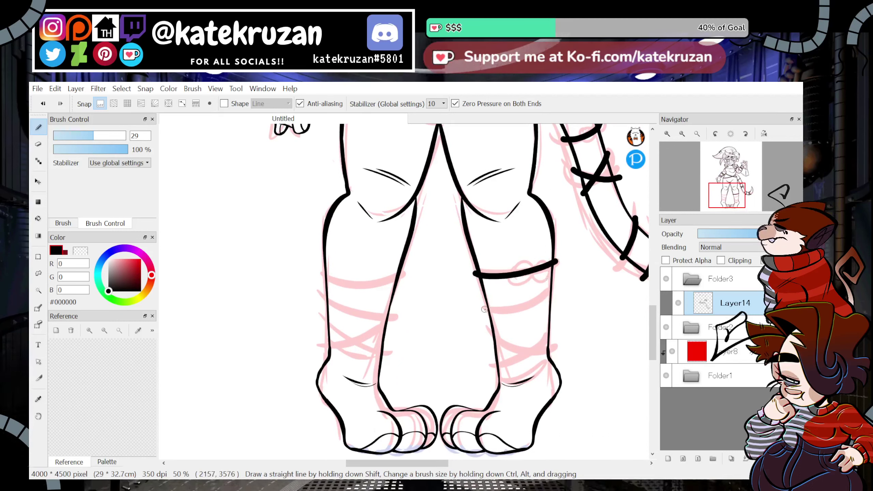
drag(485, 309, 553, 288)
drag(489, 339, 557, 349)
drag(490, 367, 556, 324)
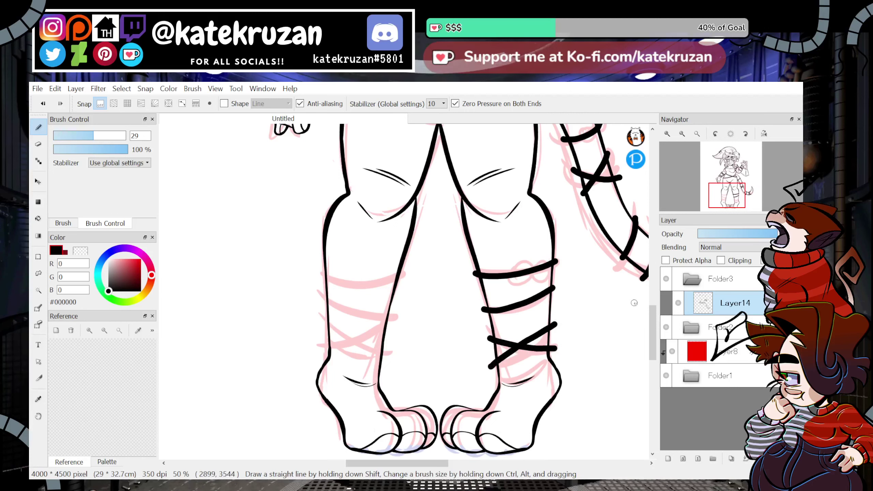
Ink two bands and a crossed pair on the other lower leg in a flipped view, redoing the rising diagonal strap.
click(764, 133)
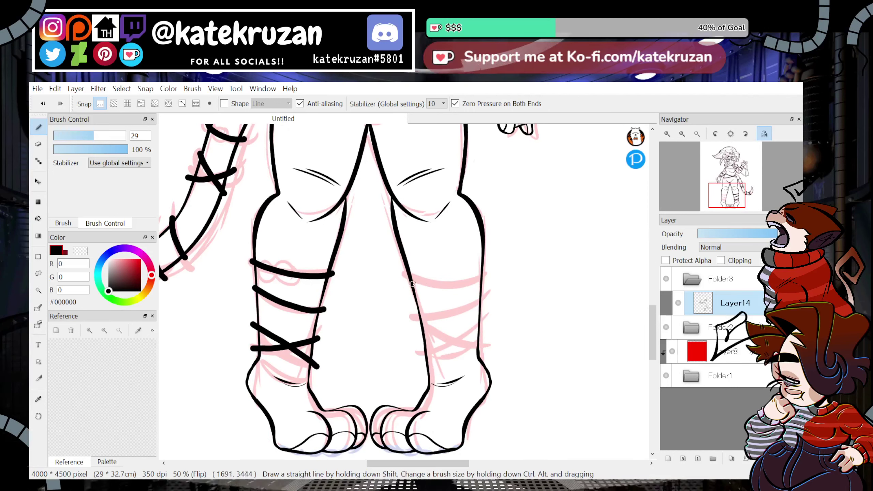
drag(407, 285, 489, 267)
drag(412, 312, 484, 312)
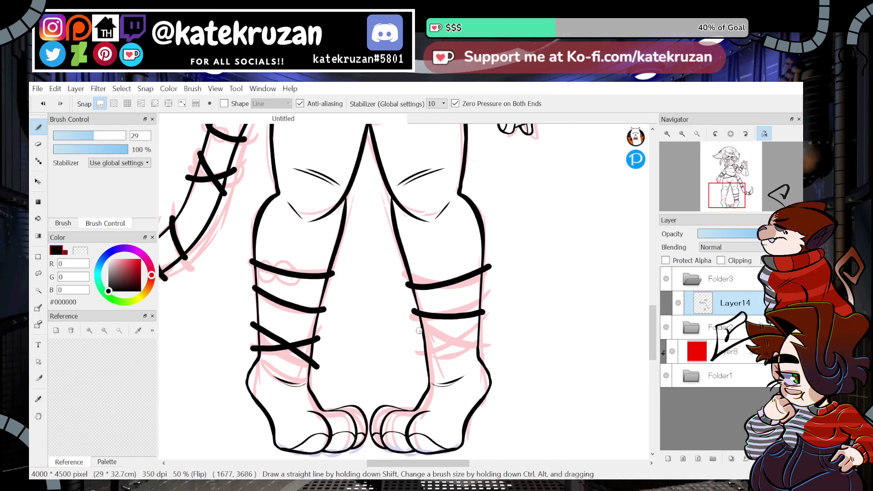
drag(417, 329, 481, 344)
drag(420, 358, 490, 318)
key(ctrl+z)
drag(422, 354, 493, 317)
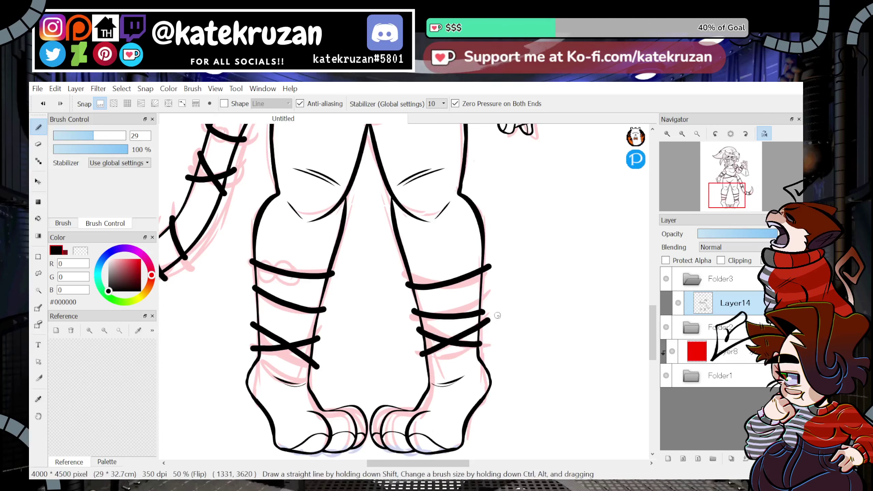
key(ctrl+z)
drag(449, 338, 483, 322)
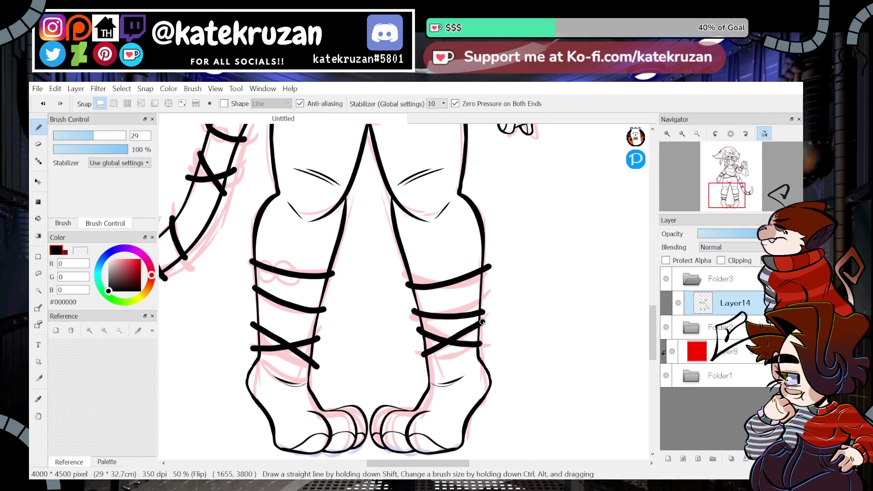
Ink two crossed straps around the thigh farther from the tail, redoing the downward diagonal until it fits.
click(731, 133)
click(682, 134)
click(682, 134)
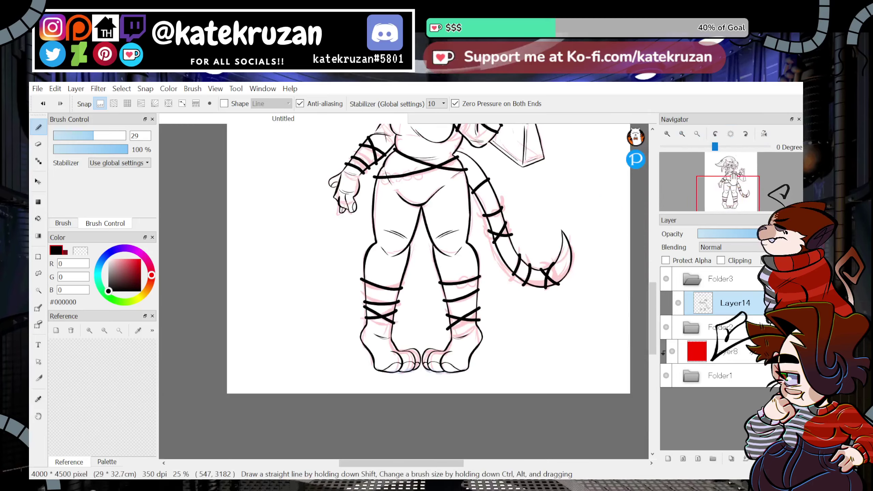
mouse_move(733, 176)
mouse_down()
mouse_move(737, 157)
mouse_move(736, 176)
mouse_up()
click(667, 133)
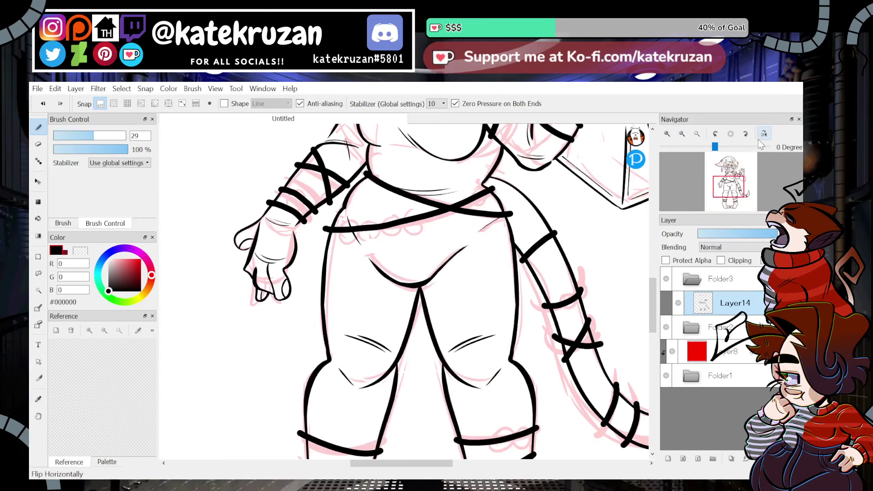
click(764, 133)
drag(397, 341, 485, 272)
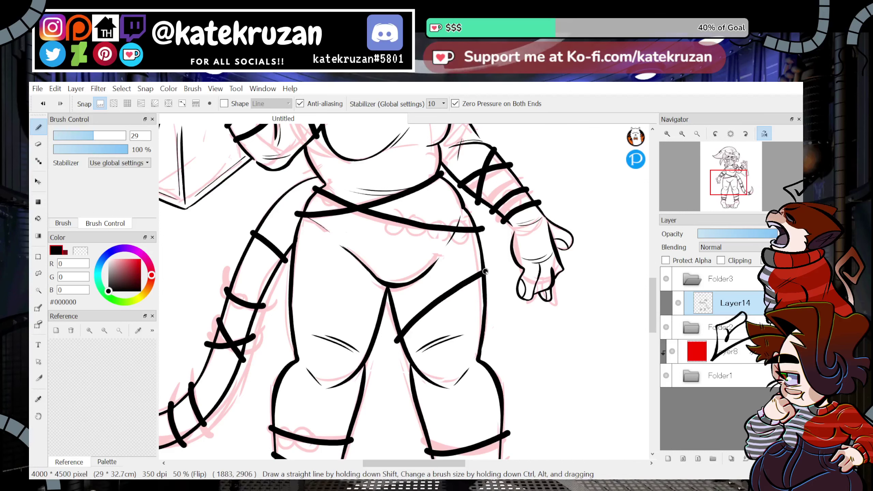
drag(387, 305, 489, 315)
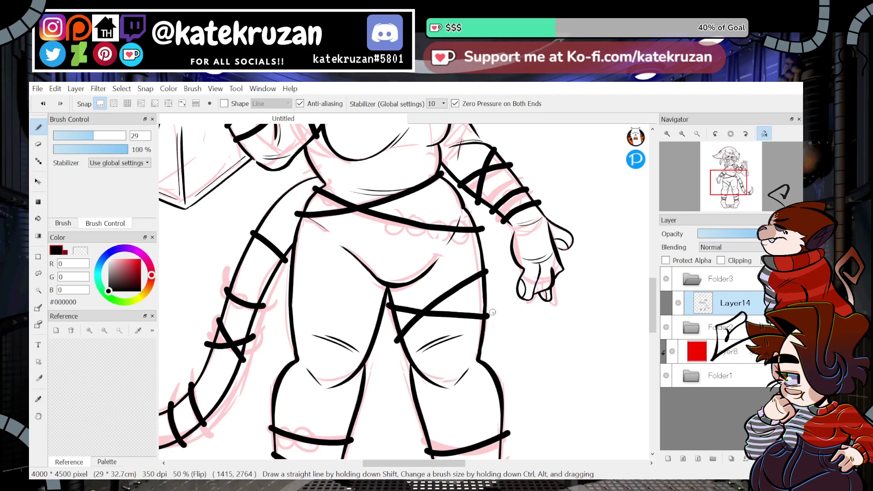
key(ctrl+z)
mouse_move(387, 295)
mouse_down()
mouse_move(446, 303)
mouse_move(492, 322)
mouse_up()
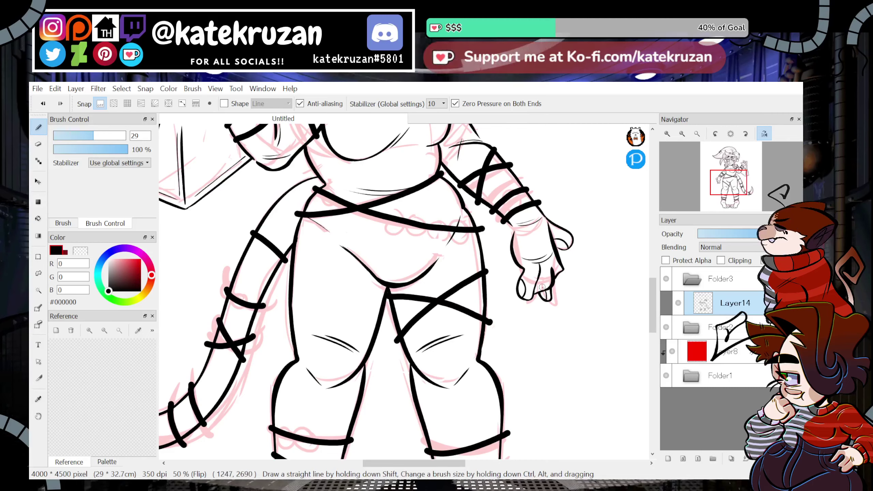
key(ctrl+z)
drag(388, 297, 487, 322)
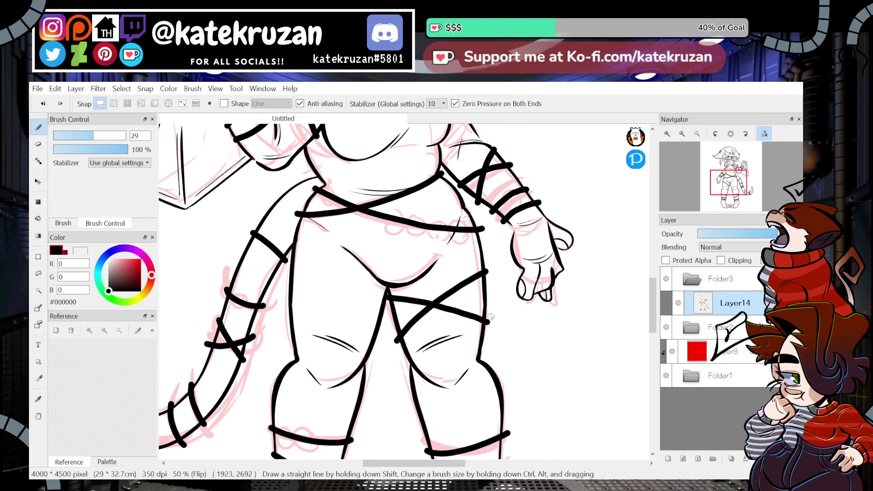
Show the whole drawing unflipped and hide the pink sketch's folder, Folder1.
key(h)
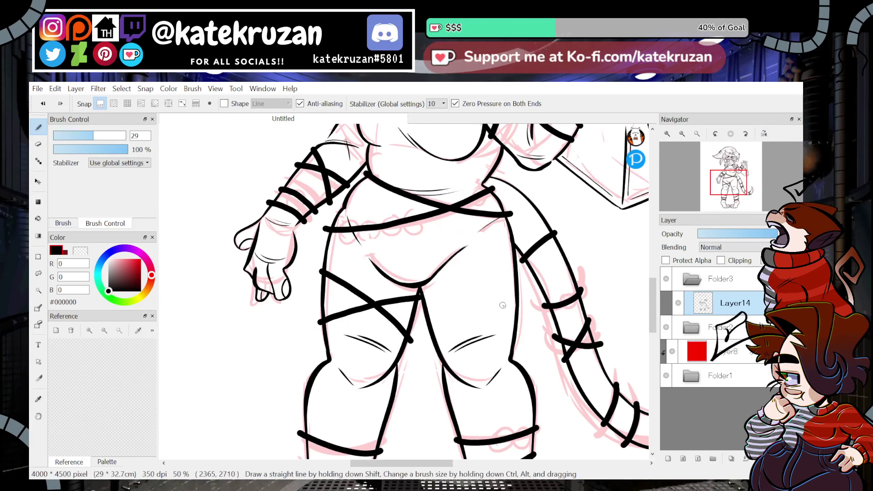
click(697, 133)
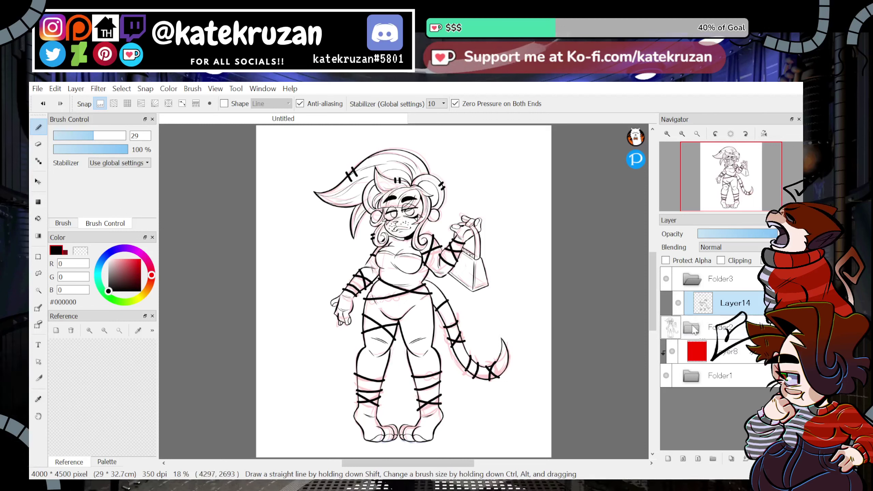
click(666, 376)
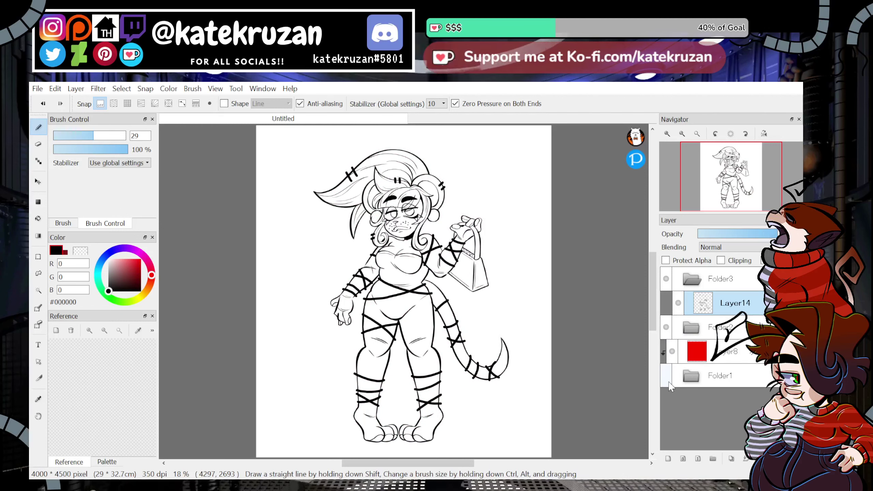
Add a new layer inside a new folder below Layer14 and set the drawing colour to pink #FF88C1.
click(669, 458)
drag(724, 300, 732, 328)
click(713, 459)
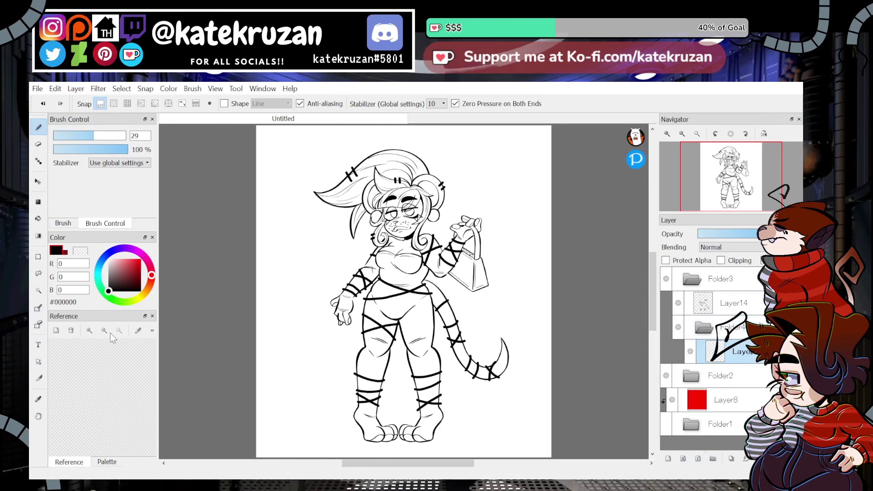
click(147, 262)
click(125, 258)
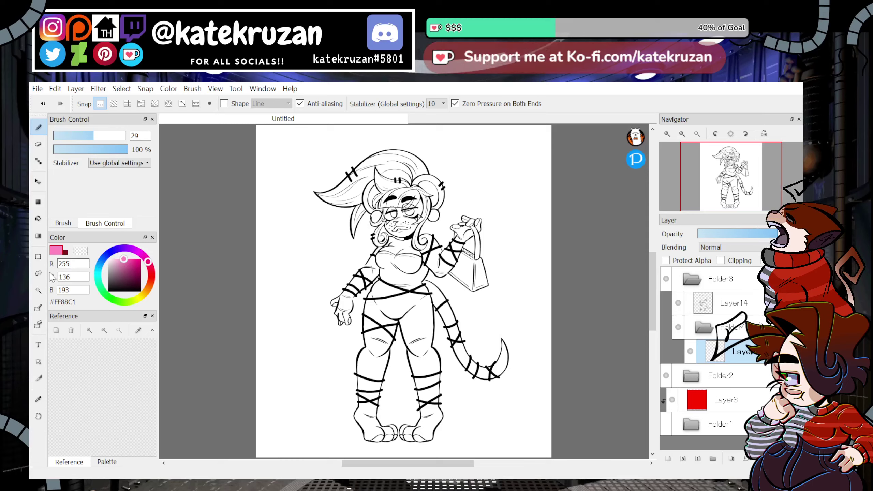
Select the white background around the character with the Magic Wand to check the line art for gaps, and clear the selection.
click(39, 290)
click(282, 281)
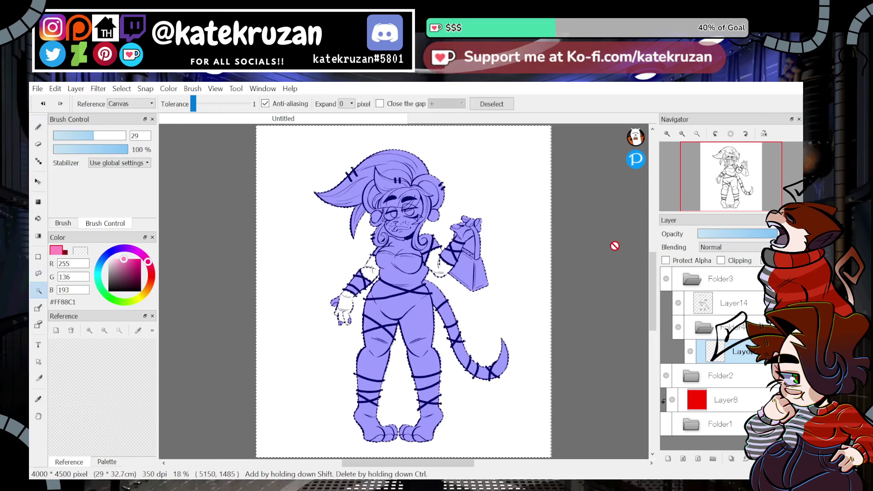
key(ctrl+d)
key(b)
click(667, 134)
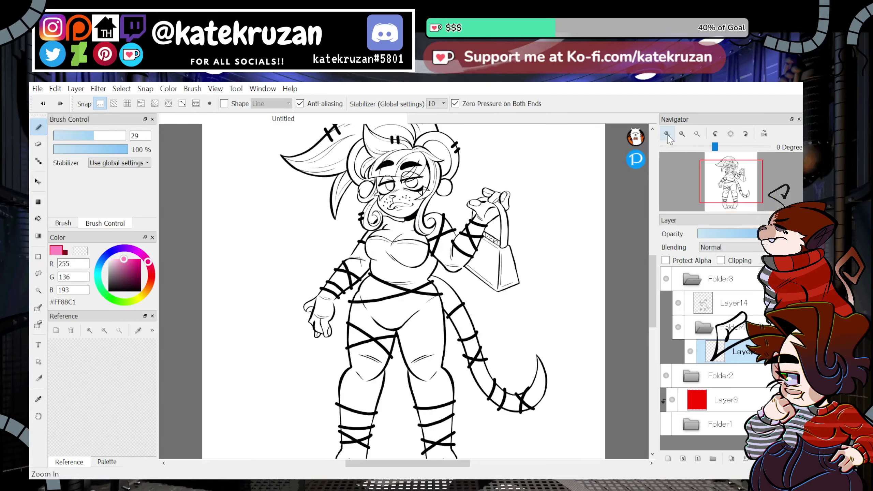
Try to bridge the gap in the lowered arm's upper outline with a short pink stroke on Layer15.
click(667, 134)
click(667, 135)
click(668, 134)
mouse_move(370, 196)
mouse_down()
mouse_move(521, 176)
mouse_move(504, 182)
mouse_up()
drag(410, 174, 395, 194)
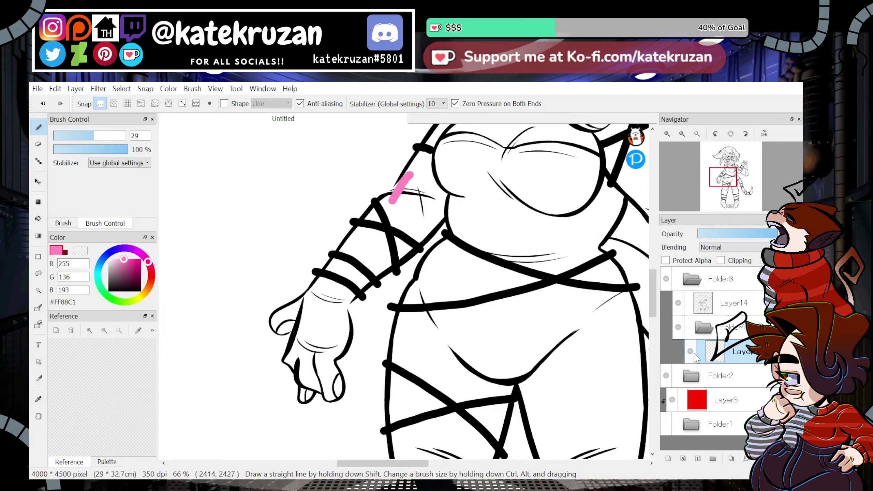
key(ctrl+z)
key(ctrl+y)
key(ctrl+z)
key(ctrl+z)
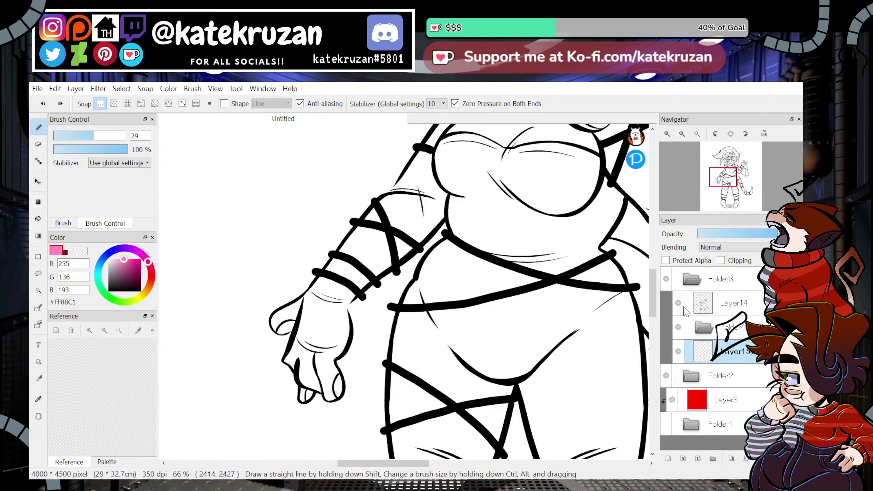
Move Folder2 into Folder3 above Layer14.
drag(721, 375, 724, 297)
click(725, 371)
drag(725, 373, 734, 359)
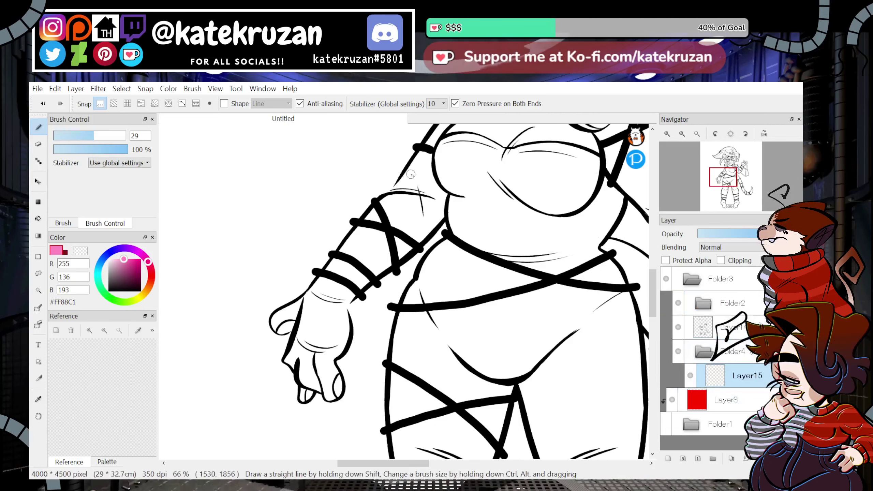
Bridge the outline gaps at the lowered arm and wrist with pink strokes, and check them by selecting the background with the Magic Wand.
drag(412, 172, 387, 203)
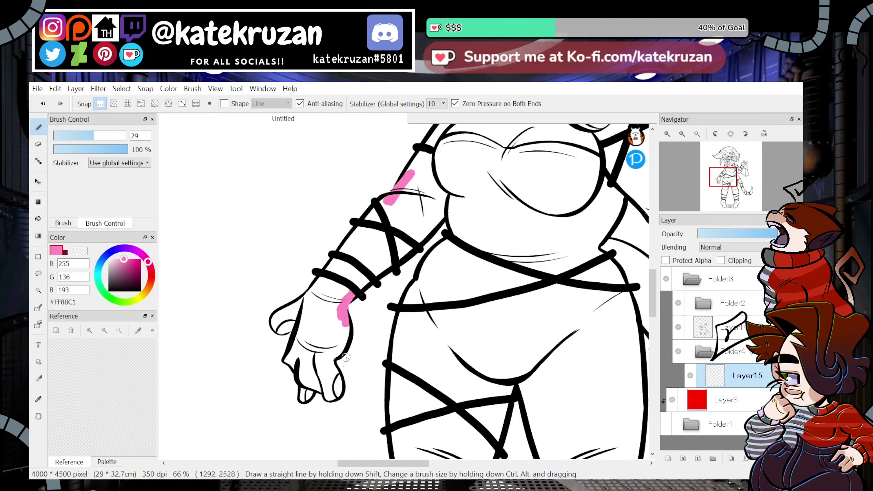
click(38, 273)
click(38, 291)
click(255, 222)
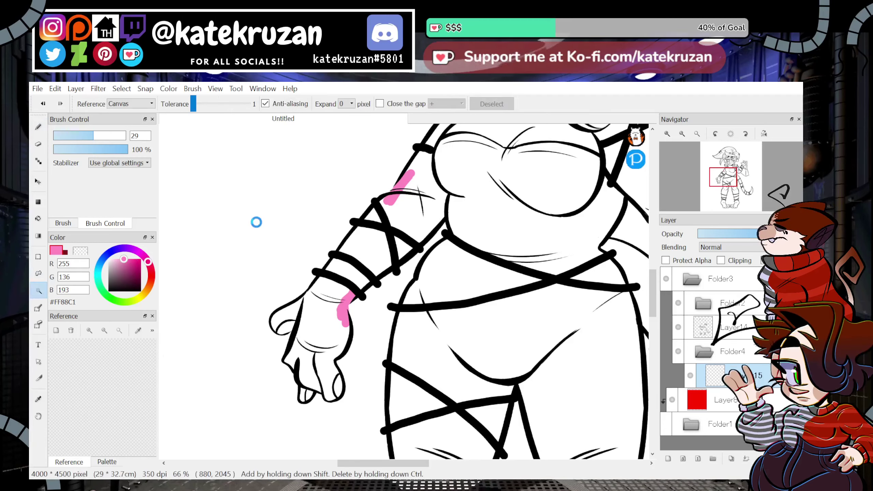
click(697, 134)
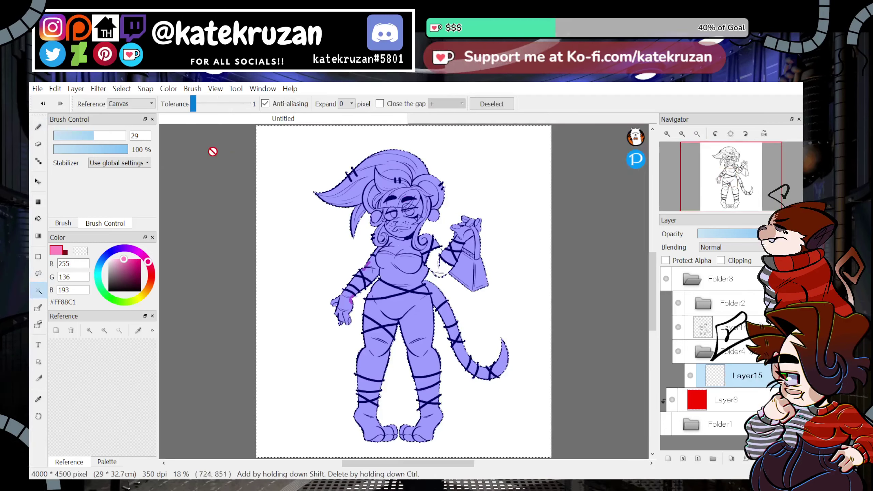
Bridge the outline gap at the raised arm's elbow, beside the handbag, with a pink stroke.
click(38, 128)
scroll(497, 243, up, 8)
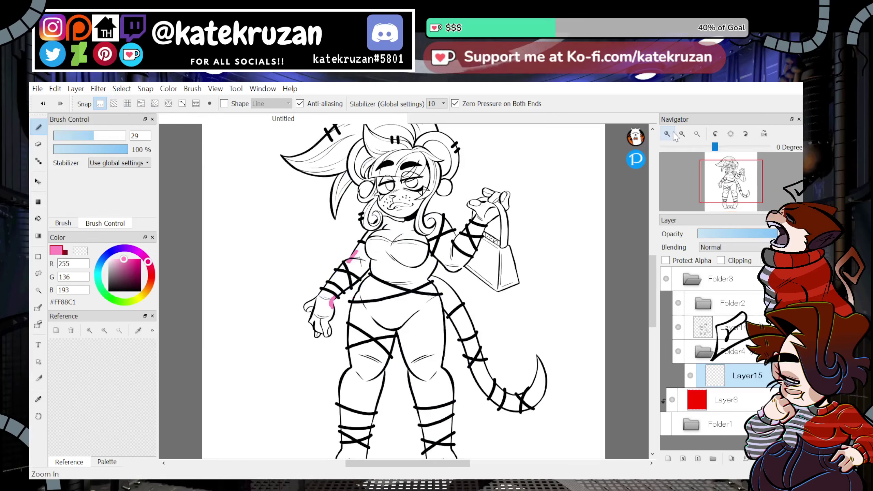
drag(498, 243, 530, 218)
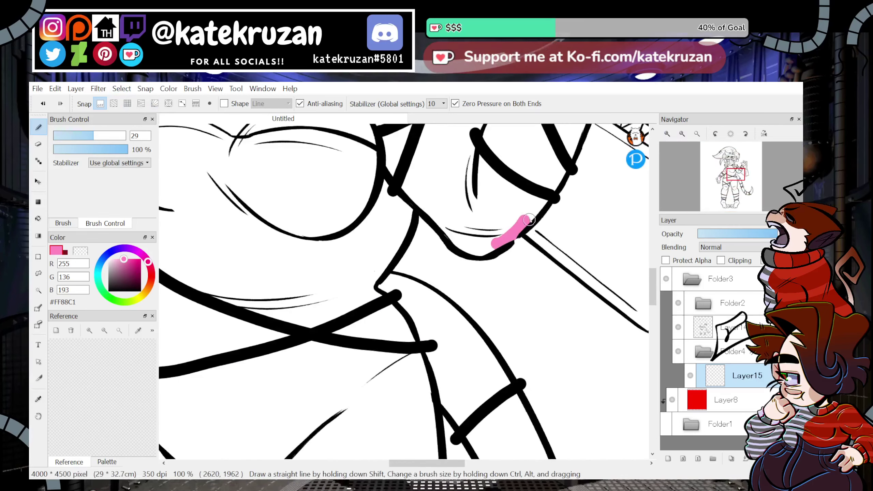
Select the white background with the Magic Wand, invert the selection and fill the whole character with pink #FF88C1 on Layer15.
scroll(174, 194, down, 8)
key(w)
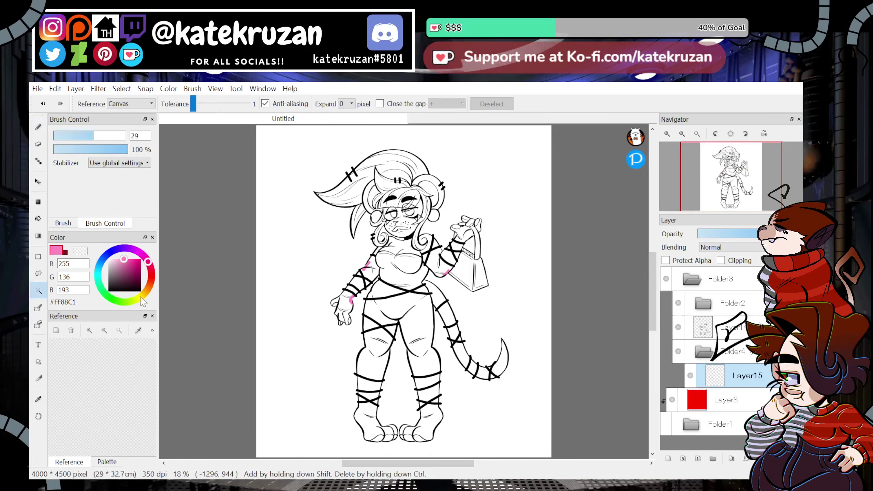
click(275, 413)
key(ctrl+i)
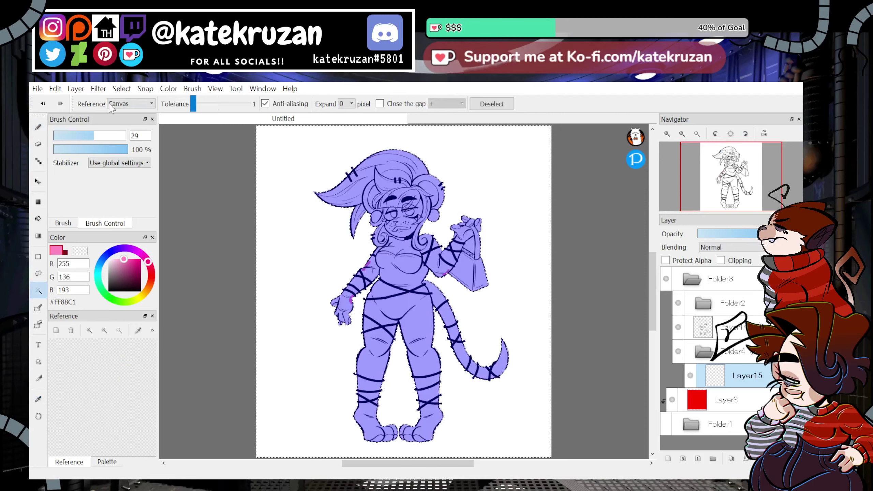
click(130, 122)
click(38, 202)
drag(241, 133, 632, 473)
key(ctrl+d)
Clear the enclosed background gaps around the handbag handle and hair with a transparent Bucket fill, and hide Layer14 and Folder2 to inspect the edges.
key(g)
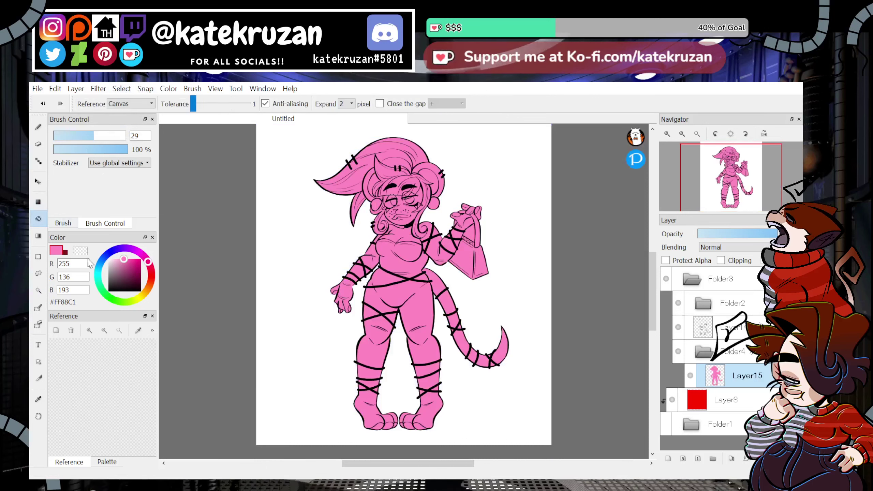
key(x)
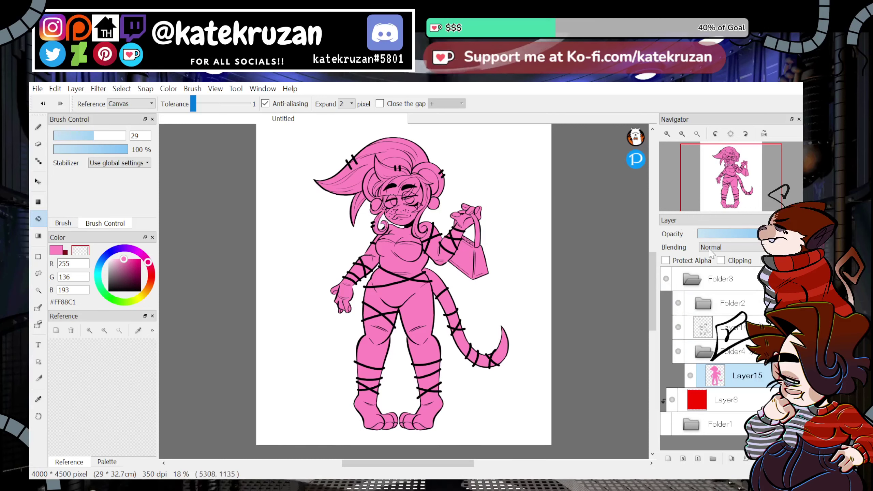
click(678, 327)
click(678, 303)
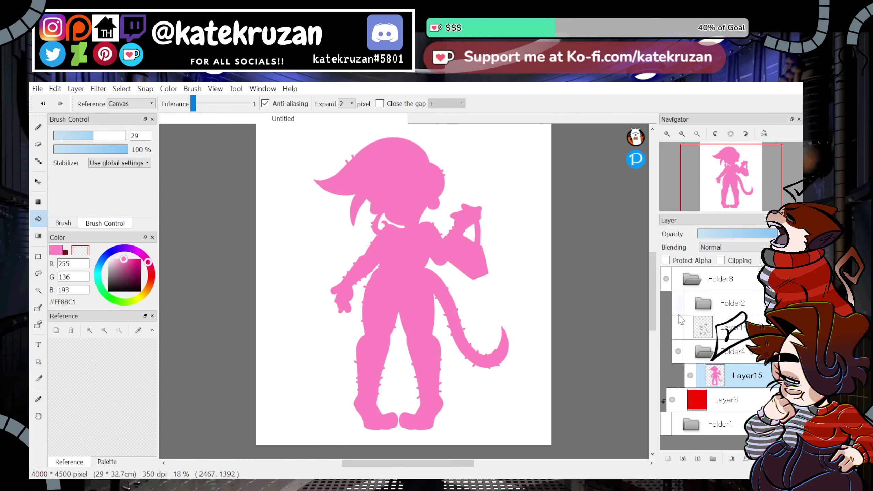
click(678, 303)
click(667, 133)
scroll(404, 290, up, 10)
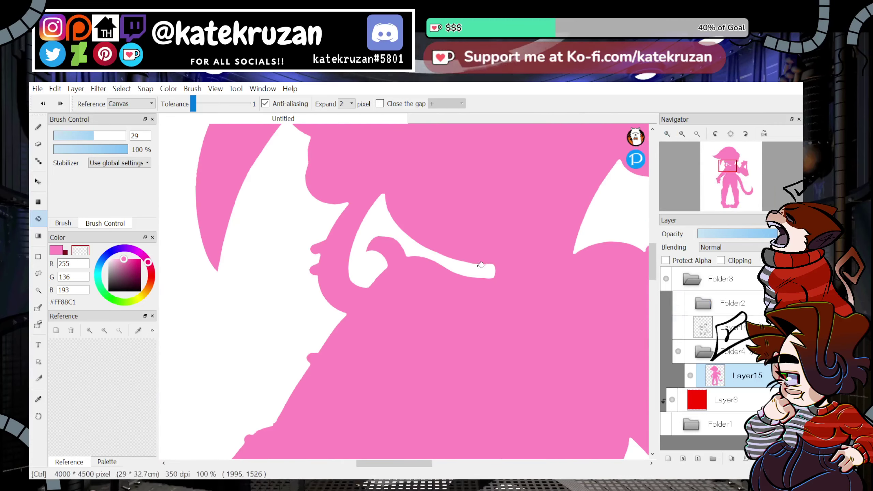
Undo the last two transparent fills and set the Bucket tool's expansion to 0 pixels.
key(ctrl+z)
key(ctrl+z)
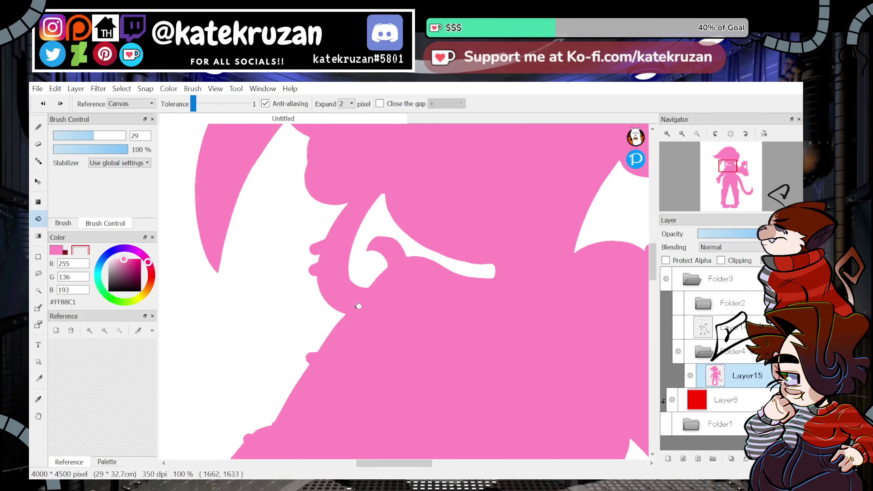
click(346, 104)
click(348, 115)
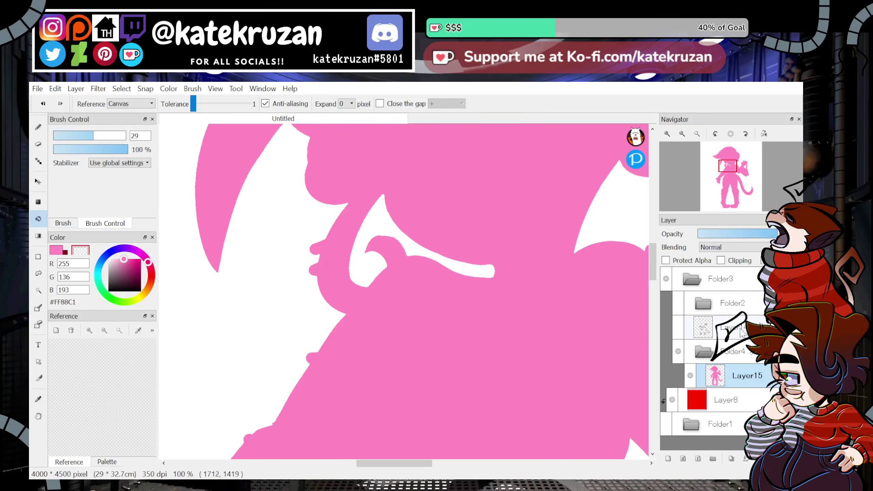
Make the line art in Folder2 and Layer14 visible again over the pink base.
click(685, 326)
click(678, 303)
click(679, 328)
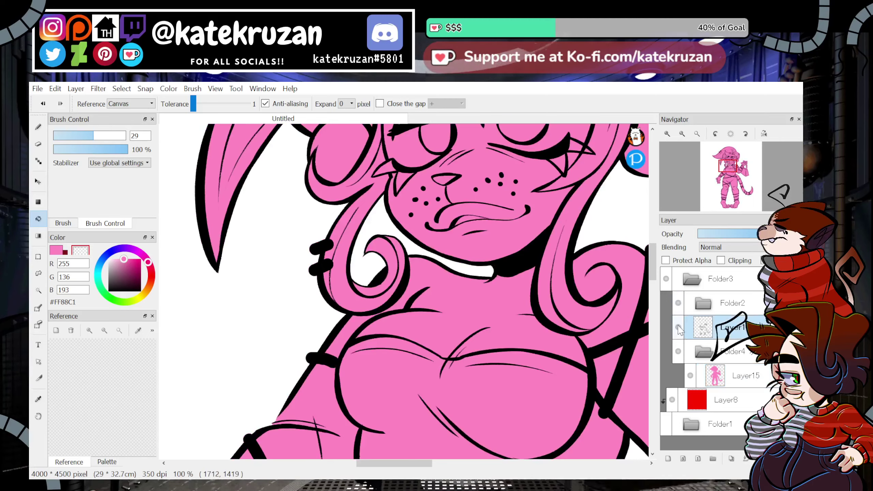
click(696, 133)
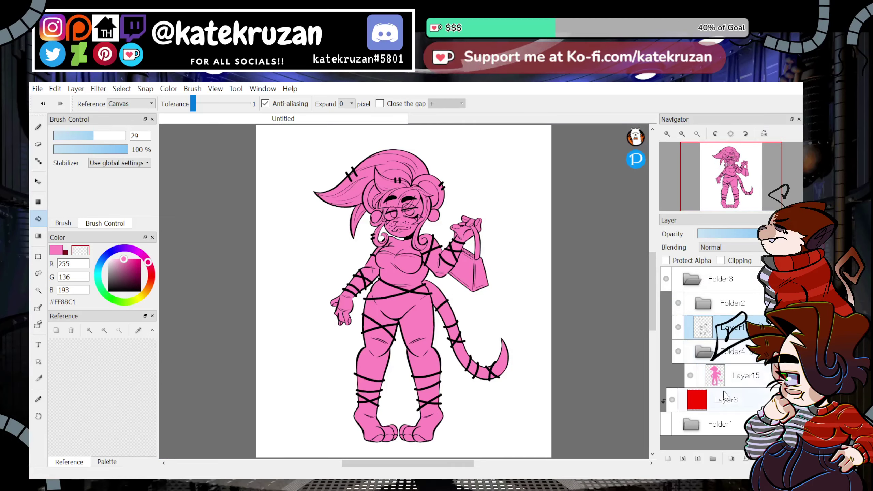
Add a new layer above Layer15 inside Folder4 and turn on clipping for it.
click(669, 460)
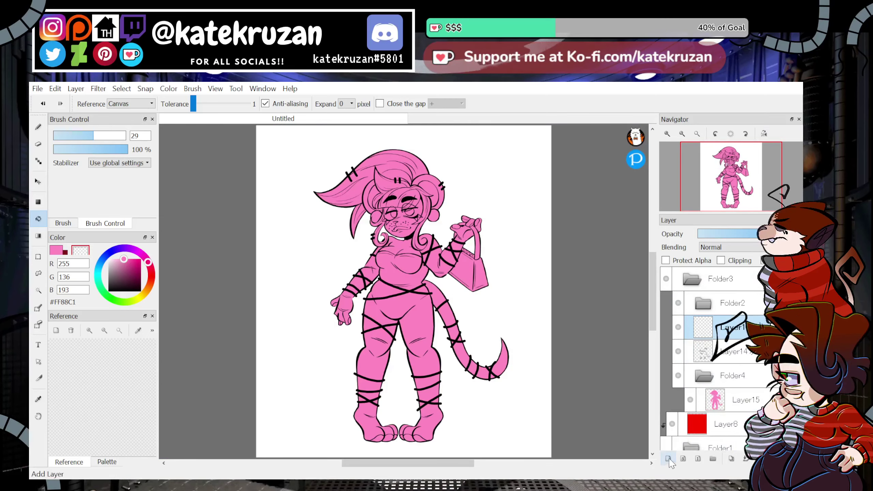
drag(736, 328, 736, 383)
click(721, 260)
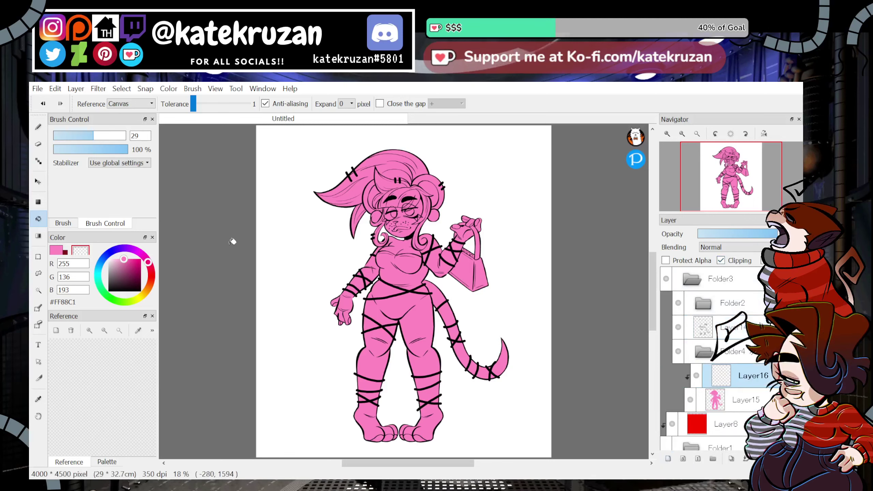
Fill the face and the outer rims of both ears with pale pink #FFE9F3 on Layer16.
click(391, 207)
click(668, 134)
click(667, 134)
click(668, 134)
drag(731, 180, 731, 164)
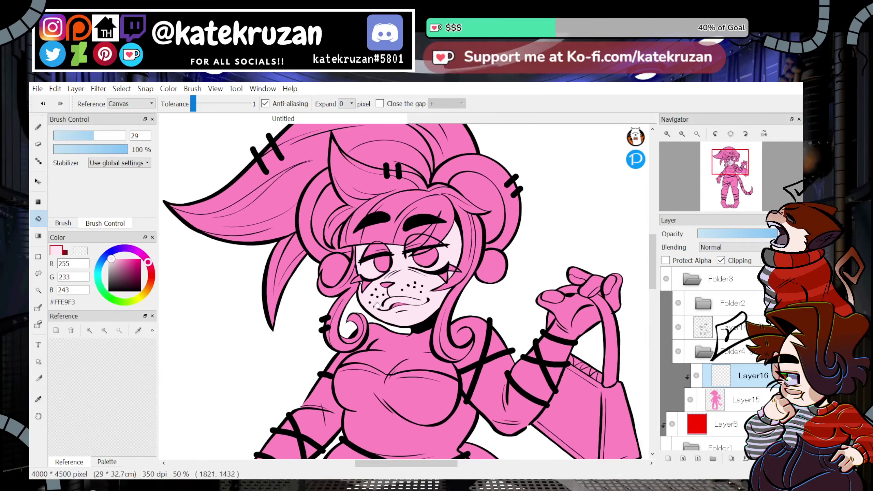
click(324, 239)
click(465, 168)
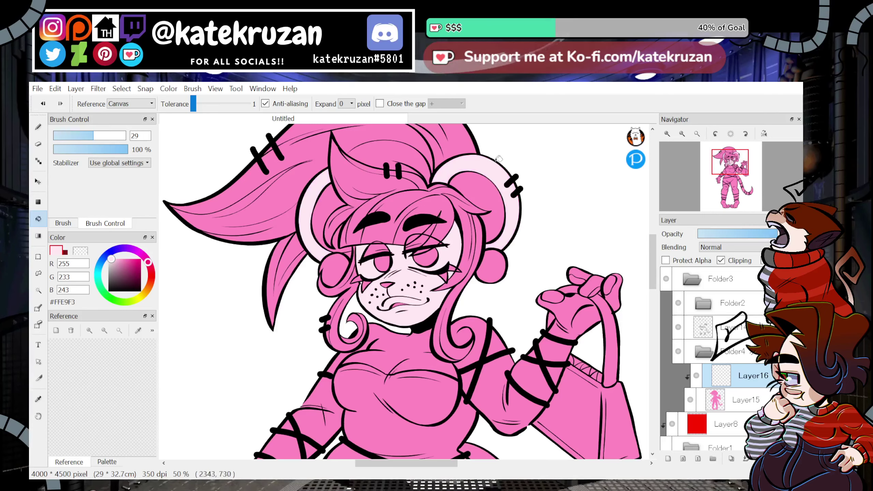
Fill the raised hand, its fingers and every section of the raised arm between the straps with pale pink #FFE9F3.
click(572, 310)
click(556, 364)
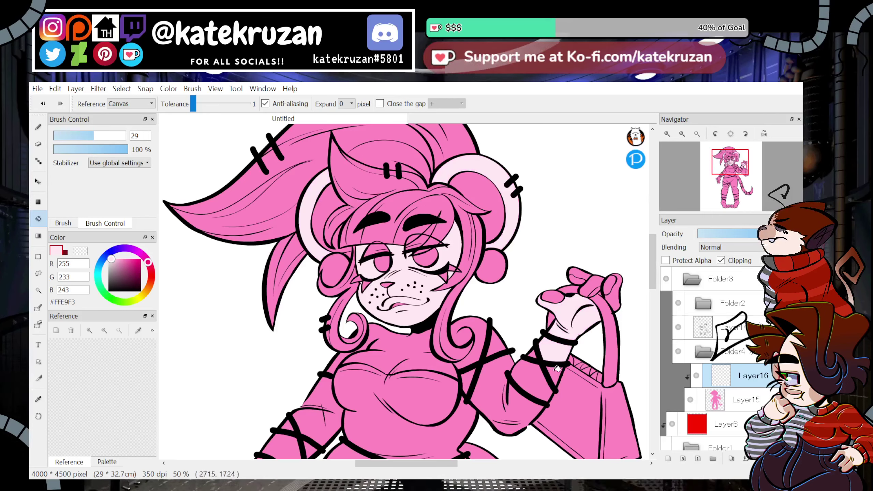
click(537, 373)
click(593, 285)
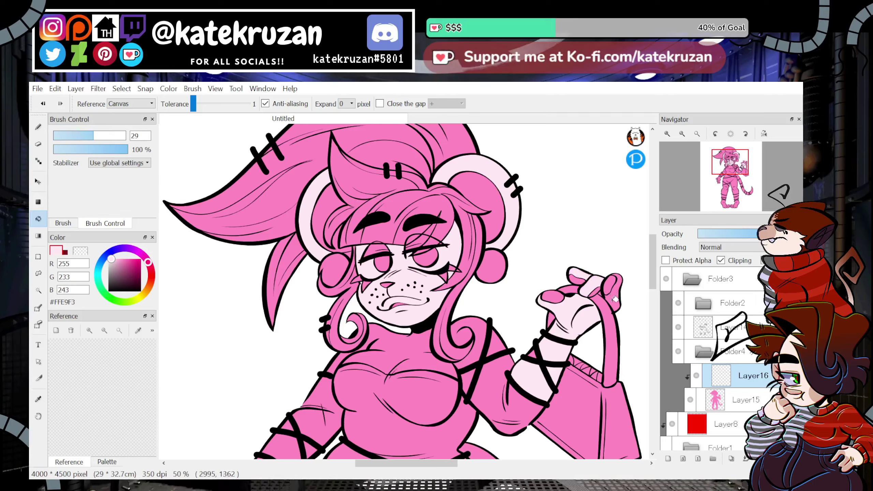
click(613, 292)
click(542, 387)
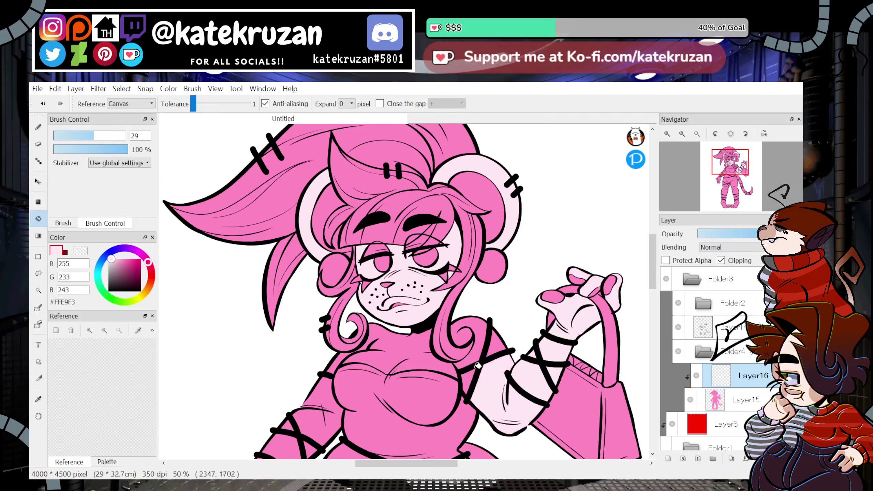
click(476, 355)
Fill the upper chest, the lowered arm's strap sections and the lowered hand with pale pink #FFE9F3.
click(422, 367)
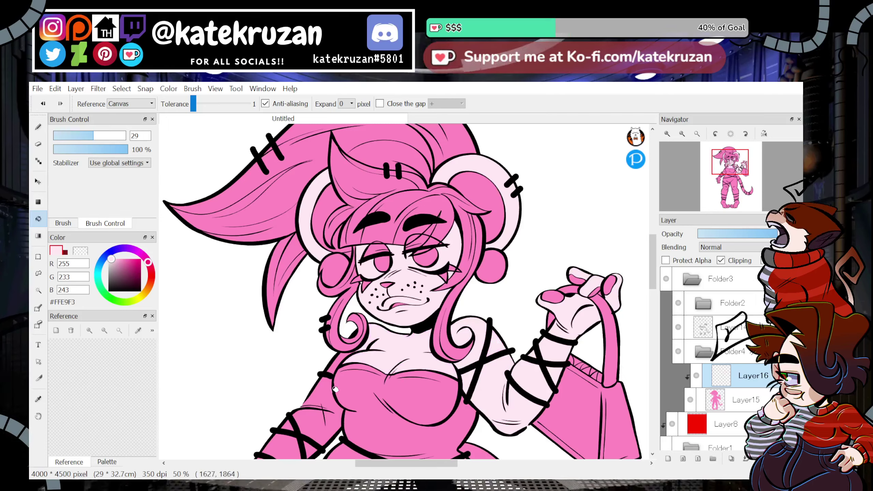
click(319, 397)
click(339, 363)
drag(722, 184, 727, 188)
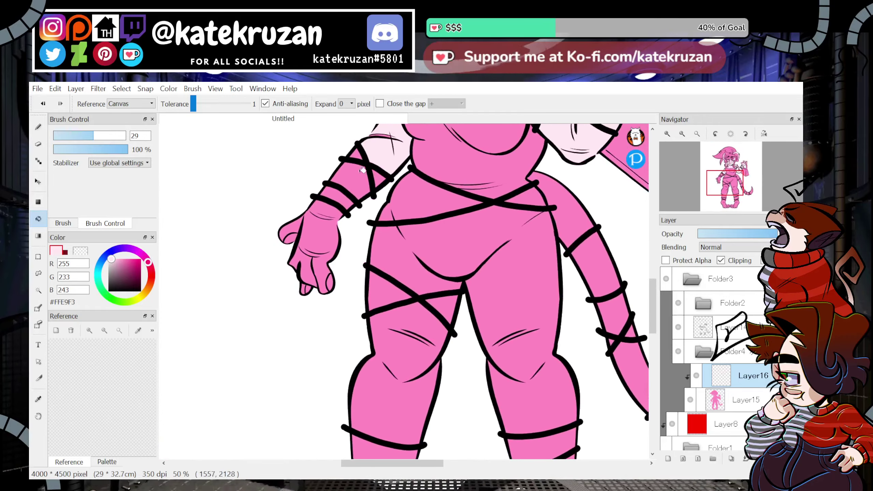
click(370, 158)
click(340, 198)
click(314, 255)
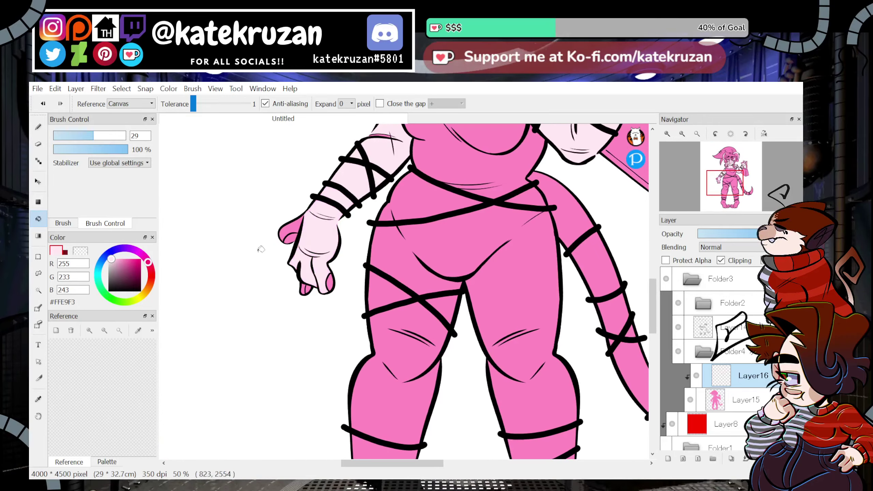
click(302, 234)
Switch to the 30.2 px NONAME brush and set the drawing colour to black #000000 for inking at the feet.
key(b)
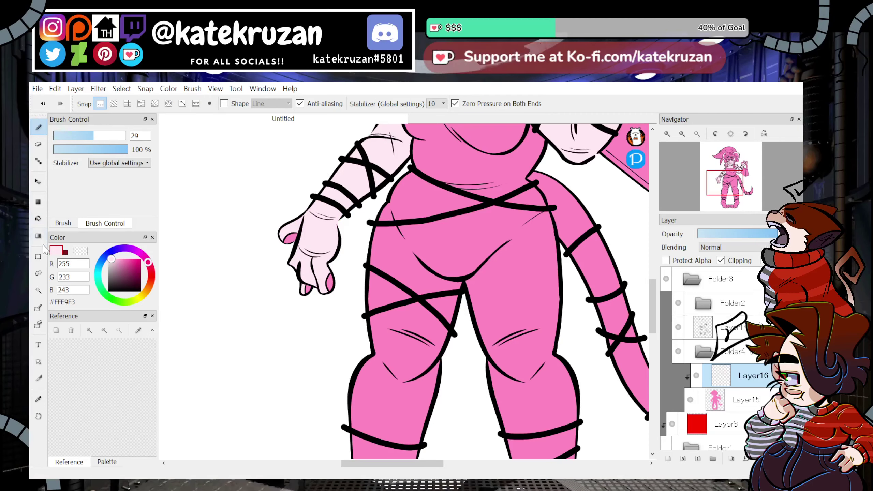
click(38, 218)
drag(716, 202, 716, 206)
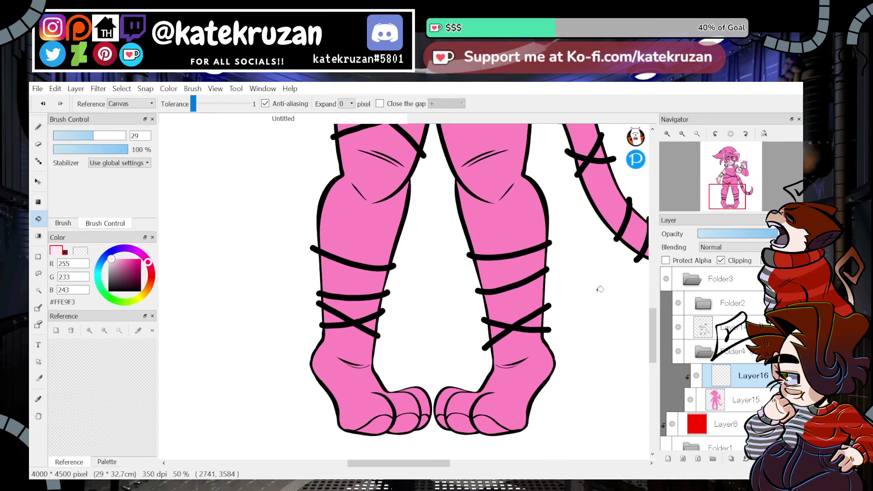
click(63, 222)
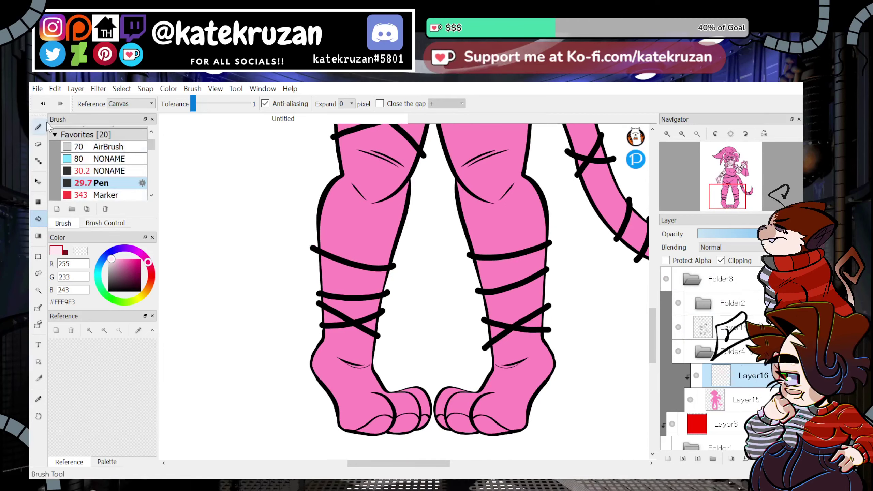
key(b)
click(108, 291)
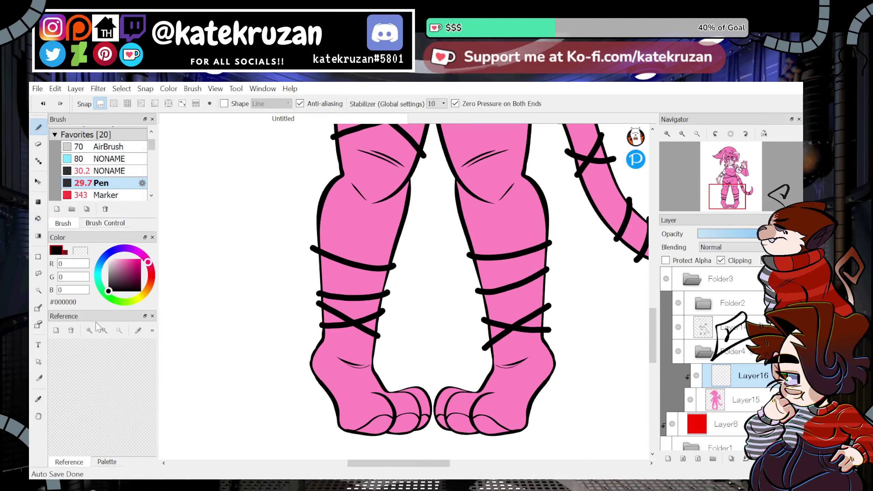
click(103, 170)
click(726, 350)
drag(728, 199, 730, 205)
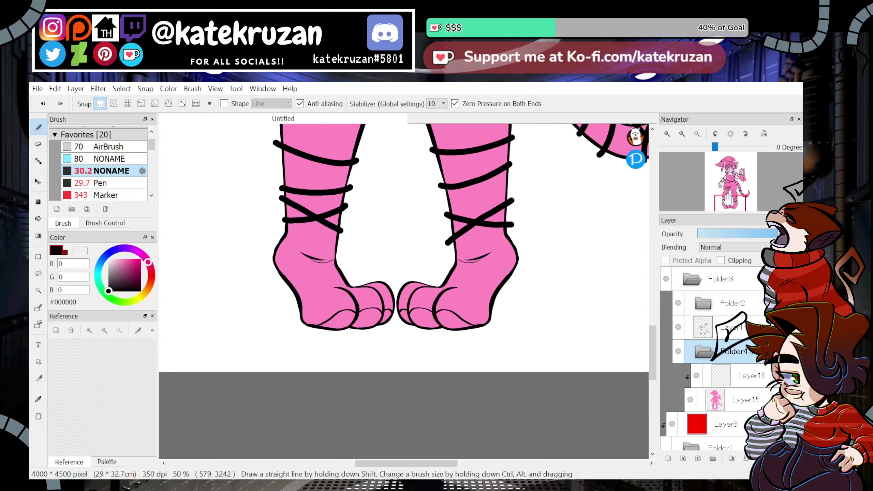
Expand Folder2 and select its uppermost line-art layer for inking at the ankles.
click(667, 134)
click(667, 133)
click(725, 327)
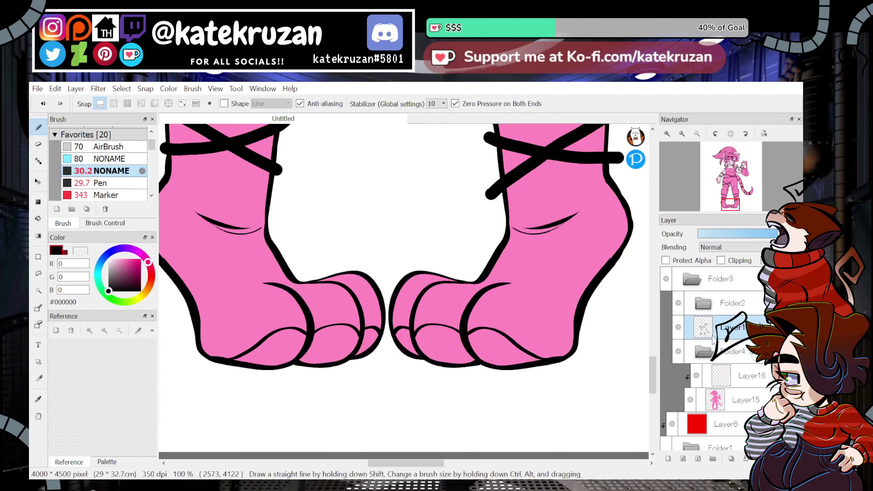
click(703, 303)
click(718, 325)
drag(561, 206, 609, 181)
key(ctrl+z)
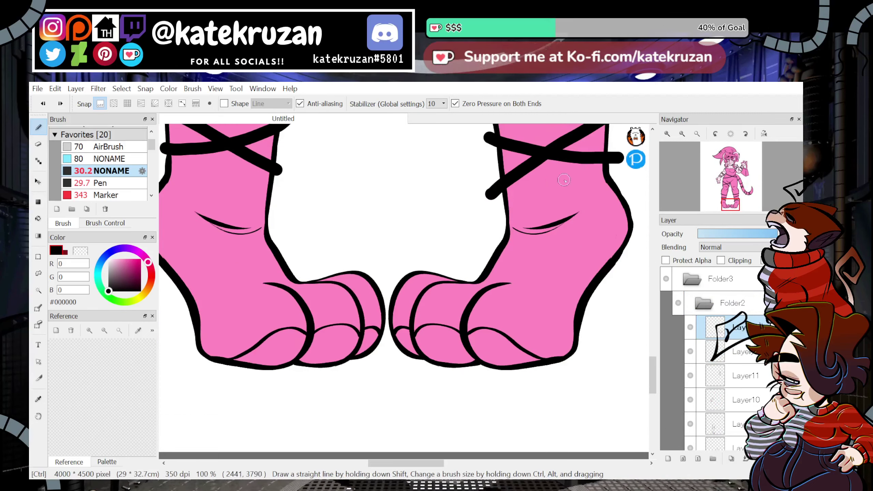
mouse_move(510, 201)
mouse_down()
mouse_move(547, 201)
mouse_move(605, 175)
mouse_up()
key(ctrl+z)
mouse_move(502, 199)
mouse_down()
mouse_move(557, 195)
mouse_move(608, 167)
mouse_up()
key(ctrl+z)
Ink thin black curved cuff and crease lines across both ankles, just below the crossed straps.
mouse_move(509, 199)
mouse_down()
mouse_move(566, 192)
mouse_move(605, 172)
mouse_move(574, 173)
mouse_up()
click(764, 133)
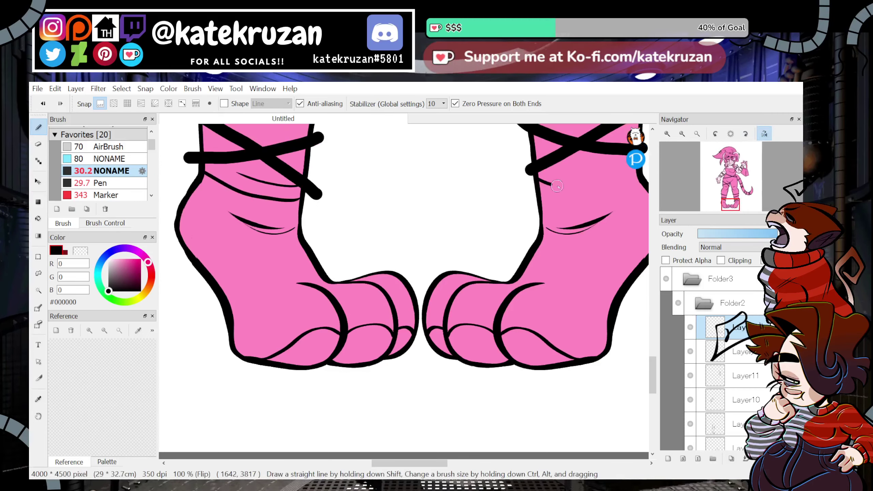
click(682, 133)
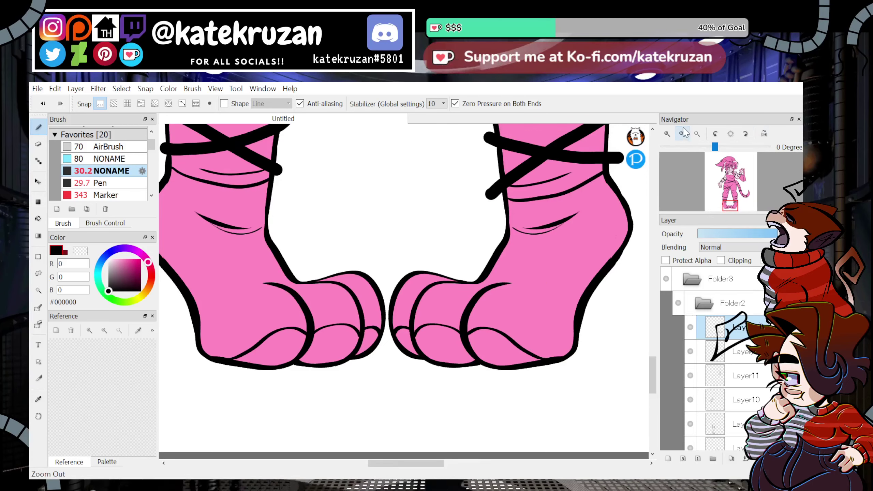
click(683, 133)
Collapse Folder2, select Layer16 and load the Fill tool with pale pink #FFE9F3 sampled from the chest skin.
click(703, 303)
click(753, 376)
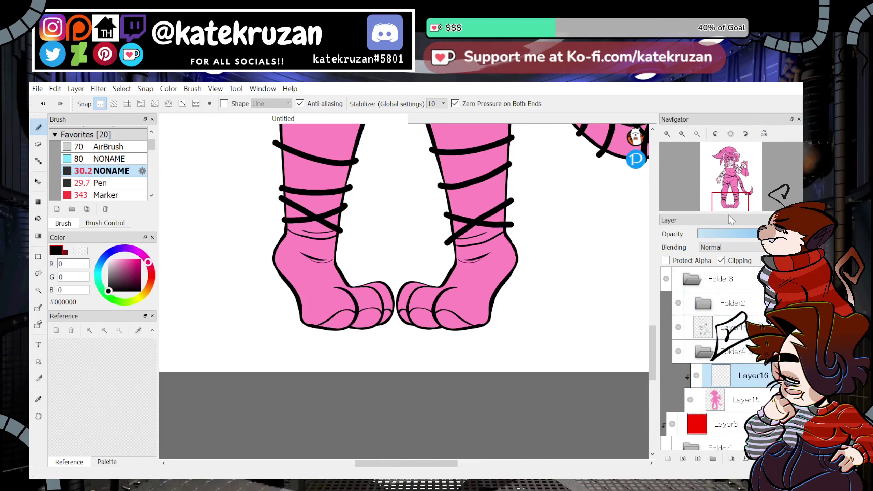
drag(731, 202, 731, 172)
click(38, 400)
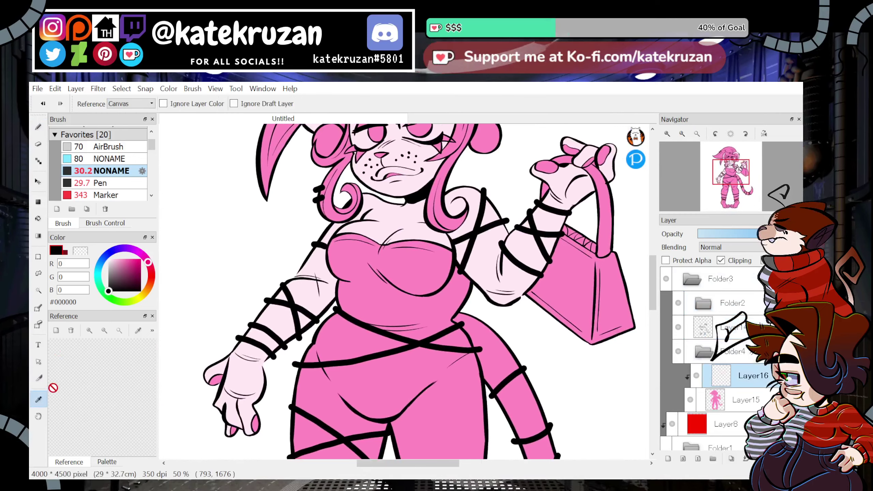
click(389, 220)
click(38, 218)
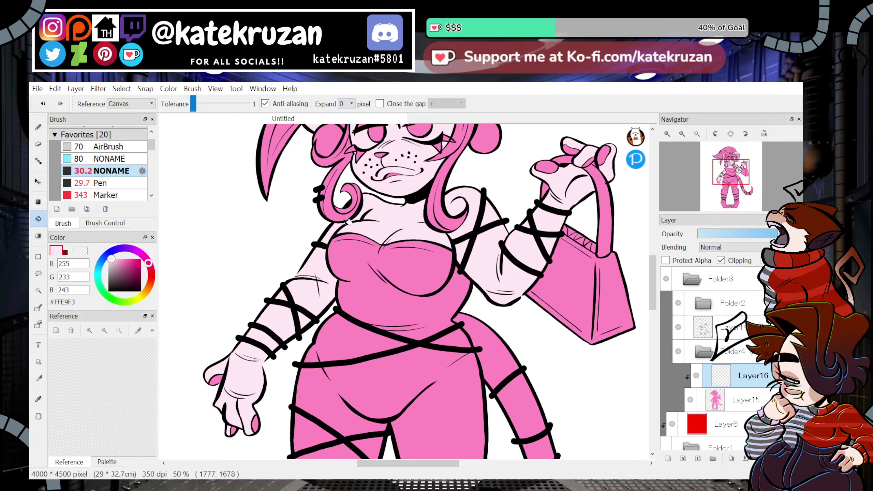
Fill both feet and their toes with pale pink #FFE9F3 up to the ankle lines, excluding the toenails, and return to the brush.
drag(727, 181, 721, 191)
scroll(598, 284, down, 10)
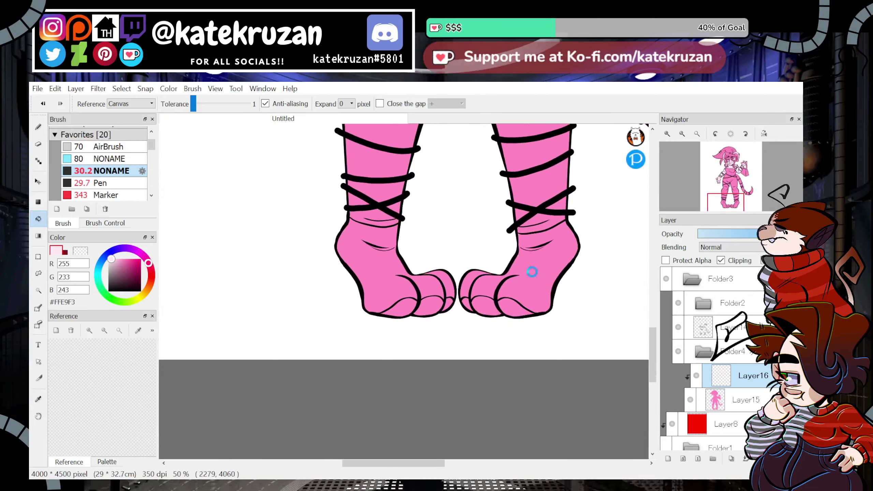
click(531, 271)
click(390, 271)
click(444, 282)
click(476, 282)
click(38, 127)
click(105, 223)
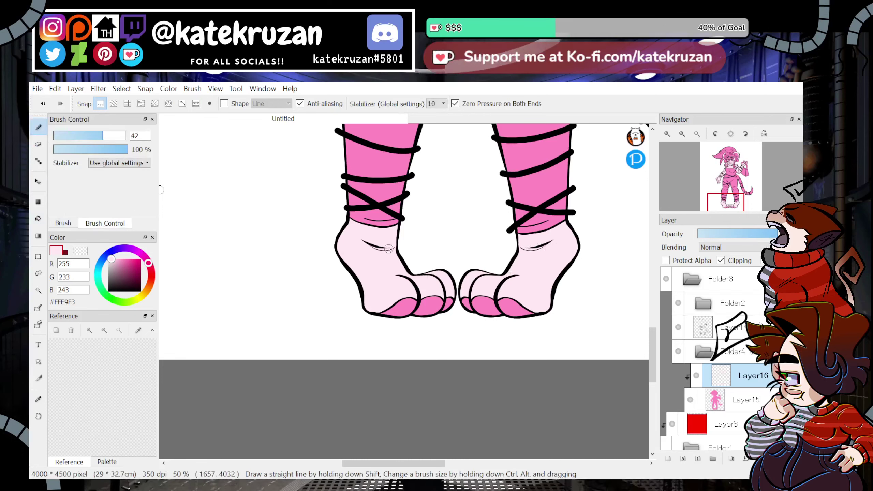
Add a clipped layer directly above the pink base Layer15 and set the drawing colour to light purple #DFAEFF.
scroll(396, 234, up, 15)
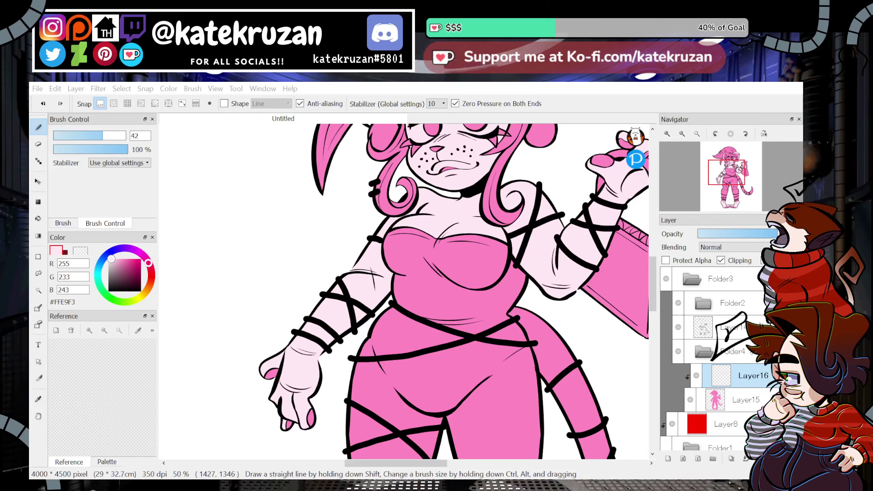
mouse_move(726, 172)
mouse_down()
mouse_move(740, 173)
mouse_move(727, 160)
mouse_up()
click(718, 400)
click(668, 459)
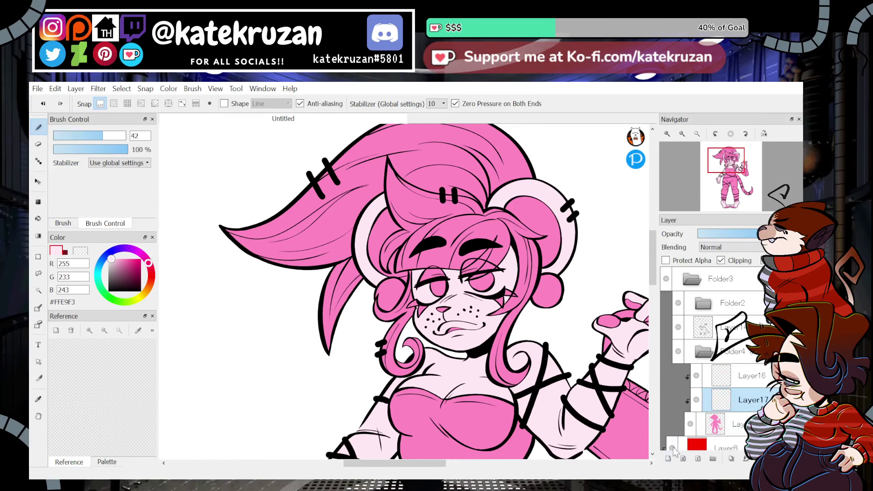
click(721, 260)
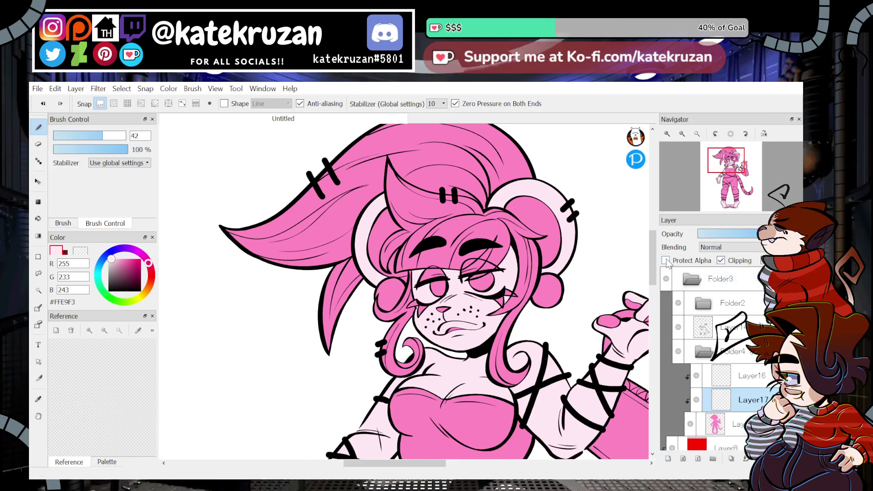
drag(132, 254, 129, 250)
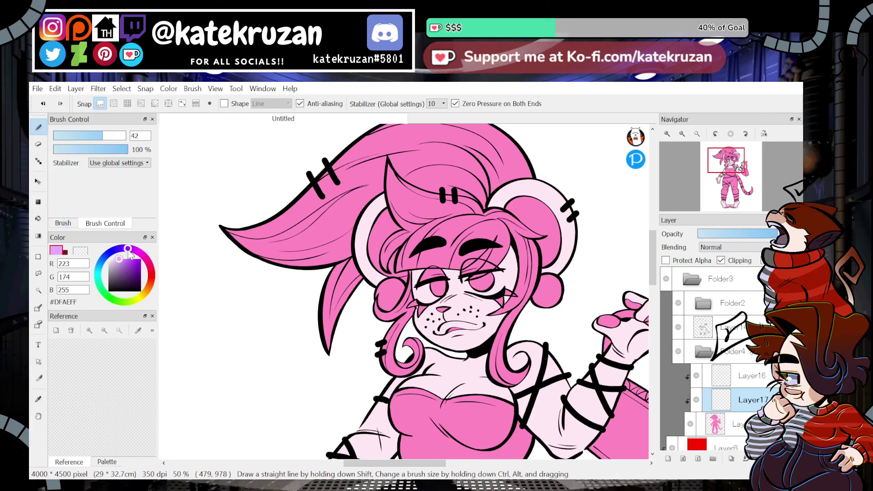
Fill the fringe, the long side lock beside the raised arm and the pointed front tuft with light purple #DFAEFF.
click(39, 218)
click(346, 216)
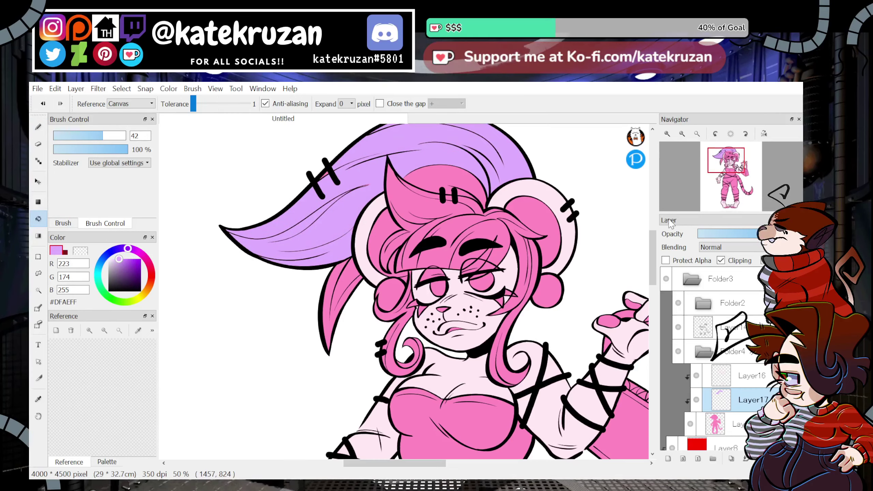
key(ctrl+z)
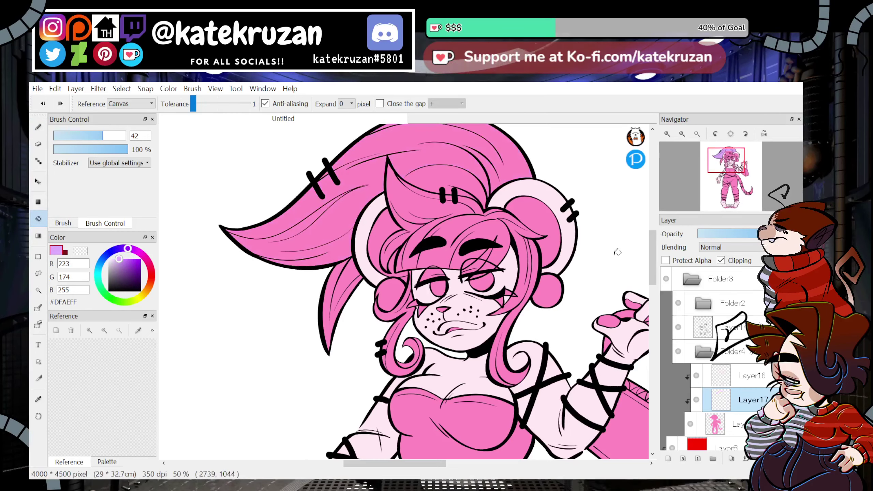
click(492, 258)
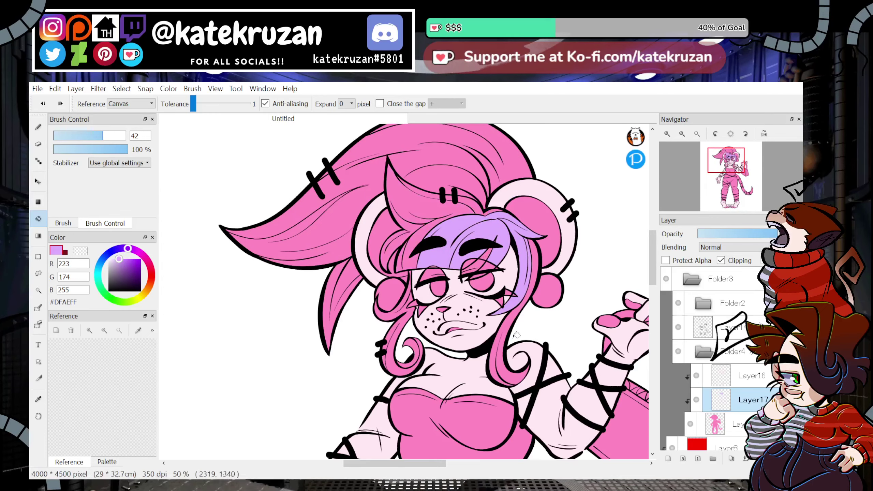
click(530, 258)
click(441, 208)
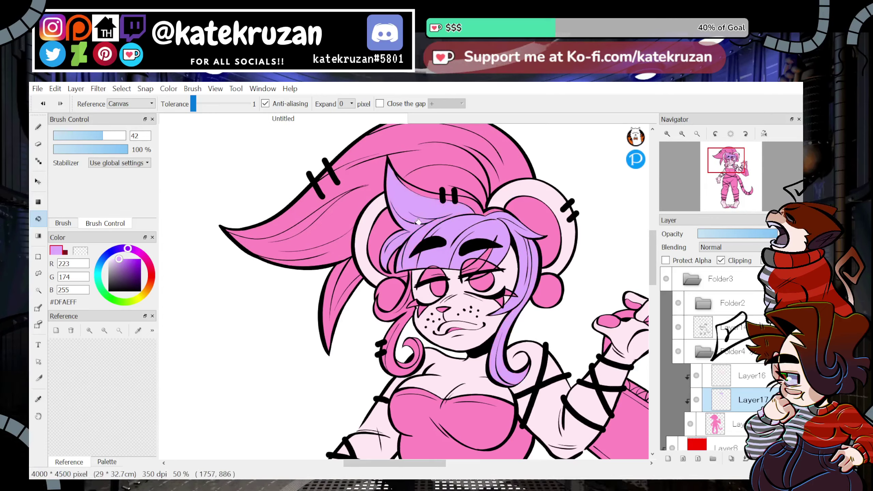
Fill the hair behind the front tuft, the large ponytail and the remaining hanging strand and curled lock with light purple #DFAEFF.
click(436, 182)
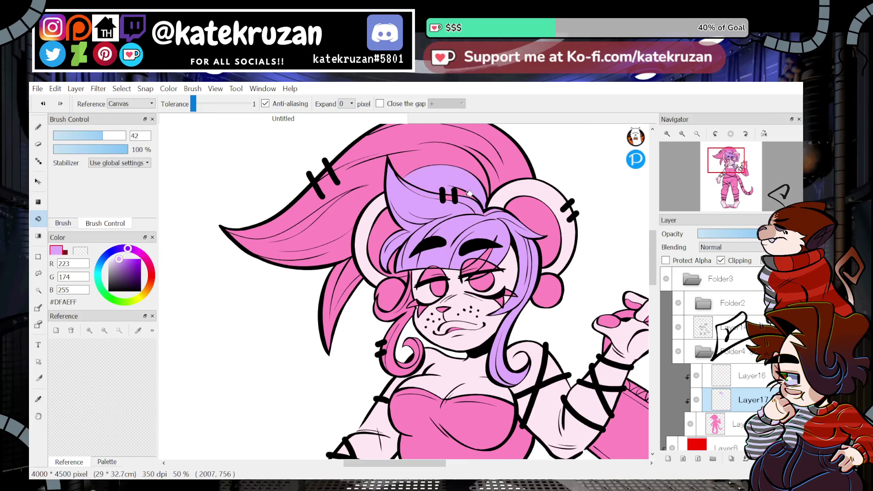
click(490, 178)
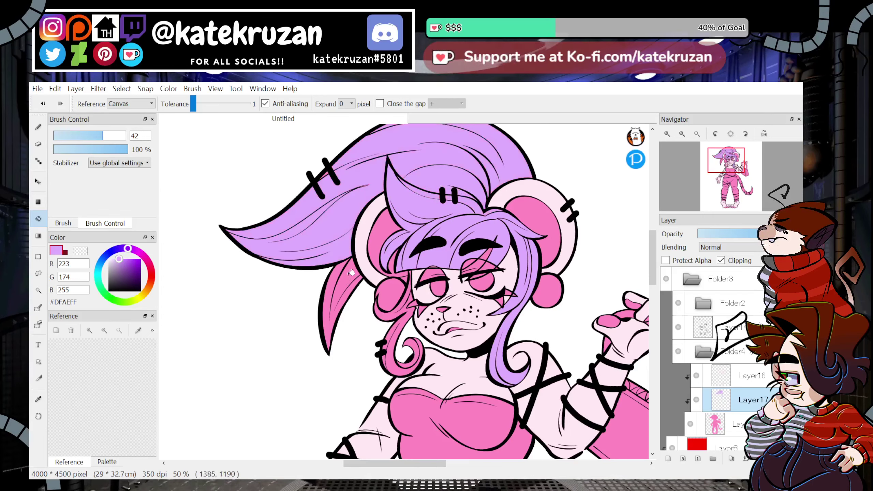
click(369, 321)
click(407, 322)
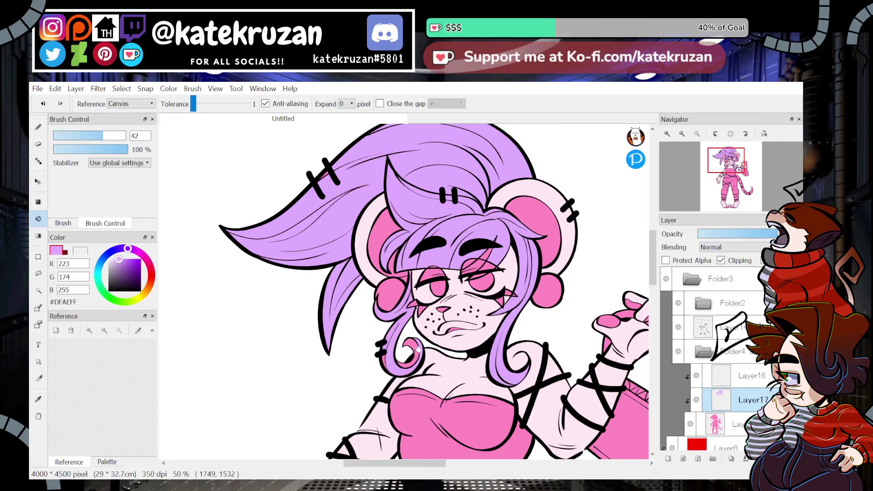
Reselect Layer16 and load the Fill tool with pale pink #FFE9F3 sampled from the face skin.
mouse_move(729, 162)
mouse_down()
mouse_move(733, 183)
mouse_move(727, 160)
mouse_up()
click(699, 381)
click(697, 376)
key(i)
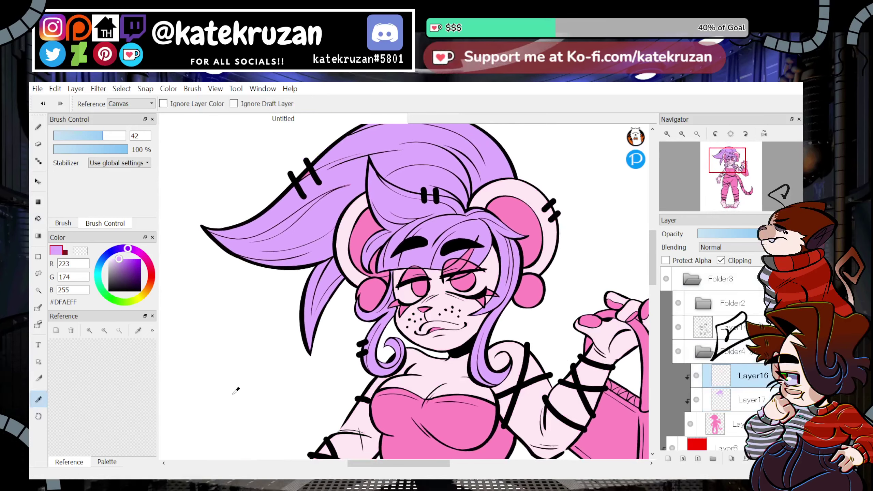
click(444, 339)
click(38, 220)
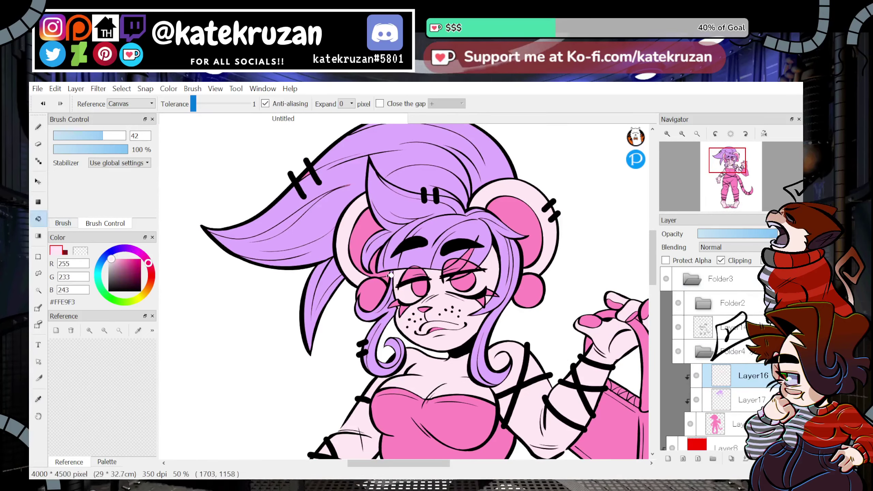
mouse_move(729, 167)
mouse_down()
mouse_move(736, 175)
mouse_move(731, 161)
mouse_up()
Select Layer17, pick up light purple #DFAEFF from the ponytail and set the brush size to 94 for touching up the hair.
click(750, 399)
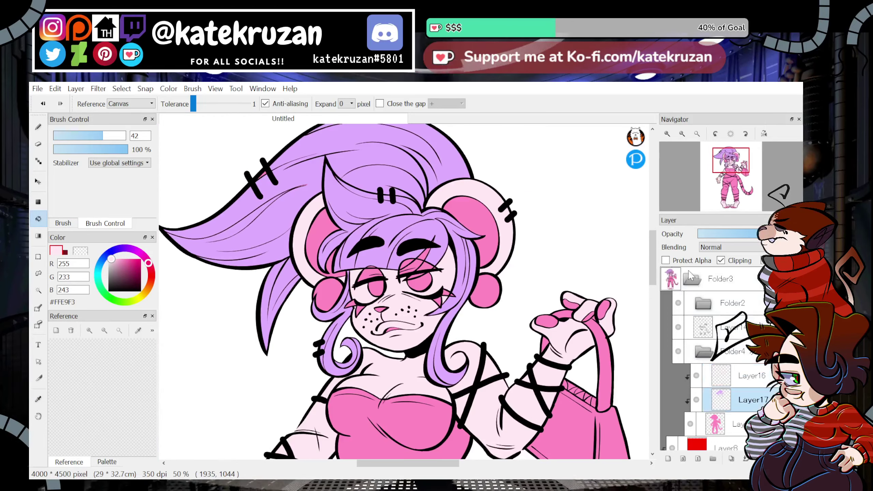
click(38, 400)
click(252, 236)
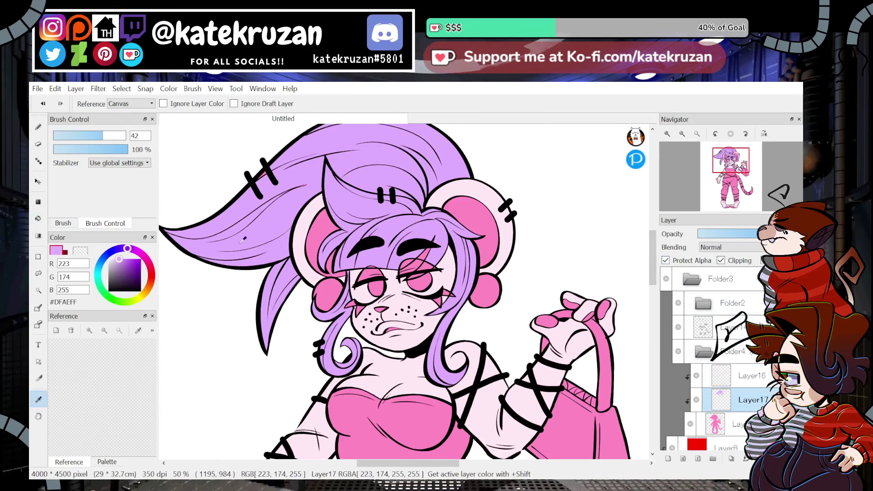
click(38, 127)
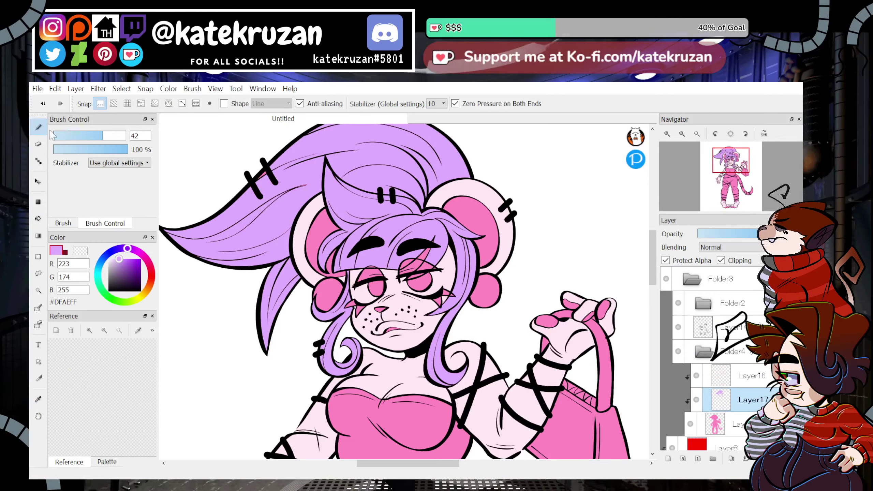
click(117, 135)
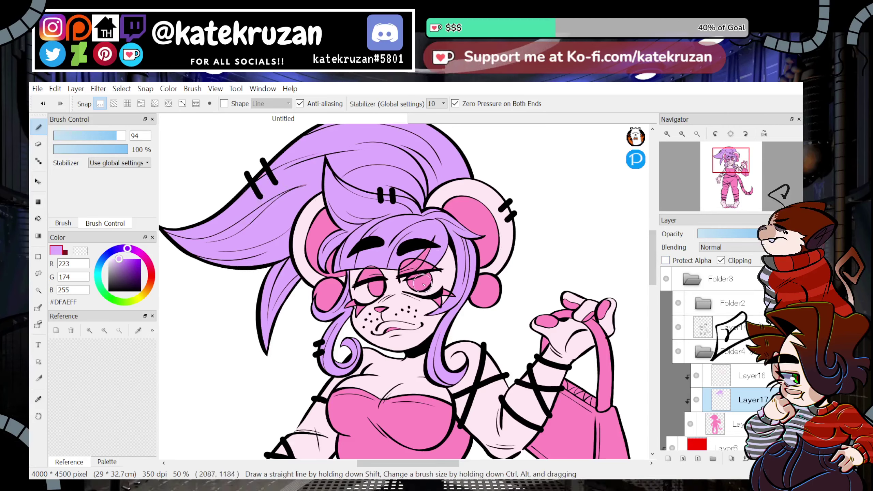
click(667, 133)
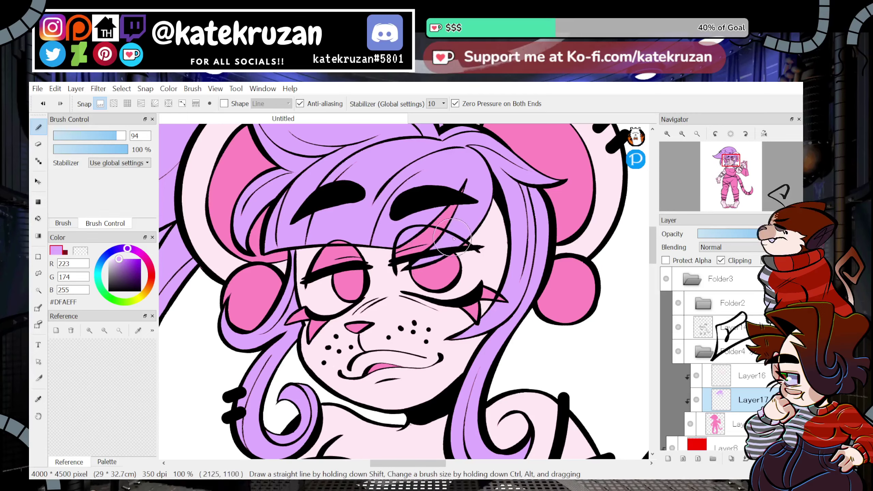
Paint over the pink diagonal slash between eyelid and eyebrow on Layer16 with pale pink #FFE9F3, using brush size 41.
click(38, 399)
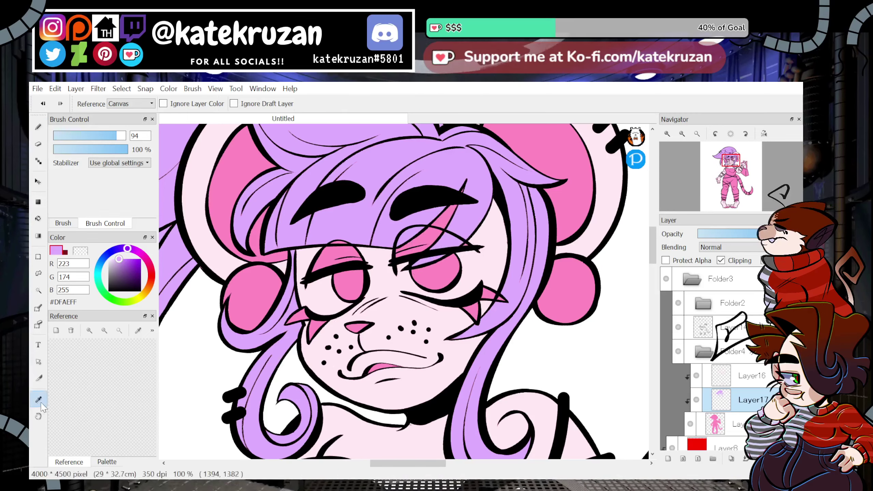
click(316, 351)
click(38, 127)
click(739, 376)
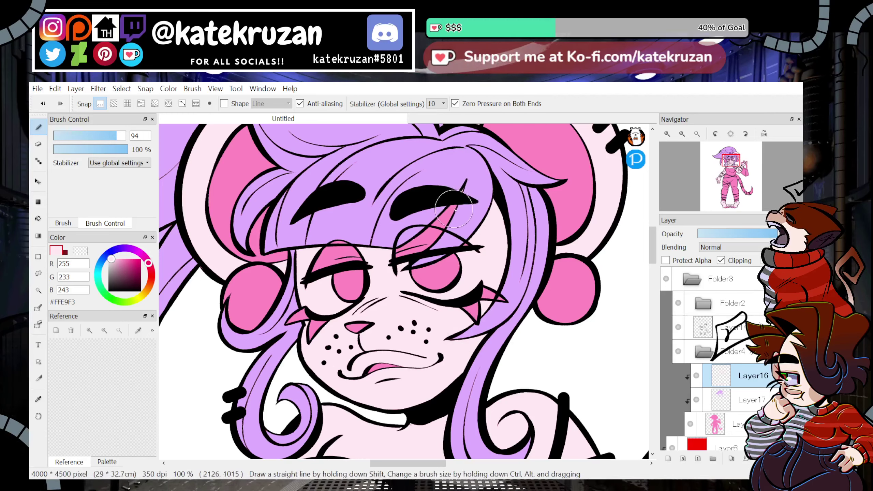
click(106, 137)
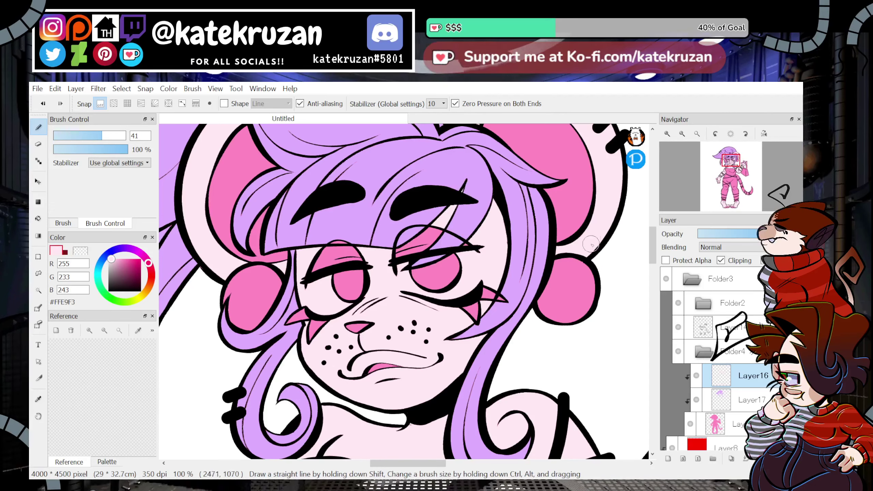
Try filling the bodice and hips on a new clipped layer with hot pink #FF298E.
mouse_move(674, 153)
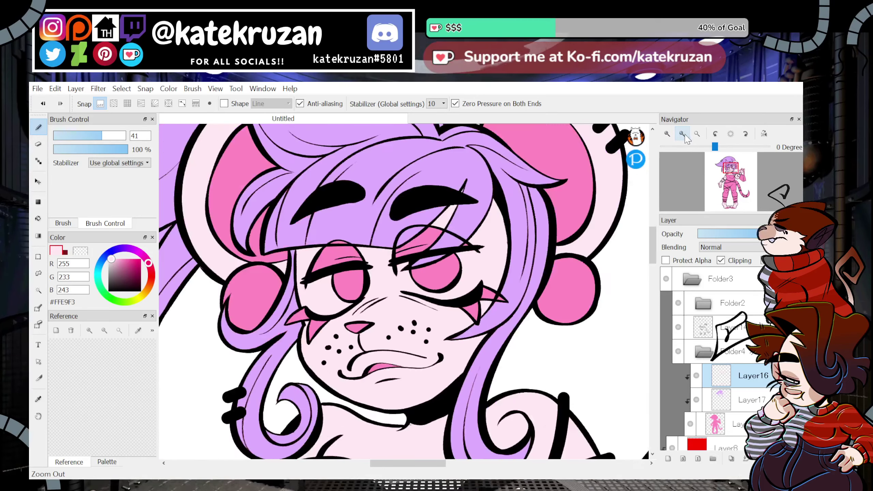
click(682, 133)
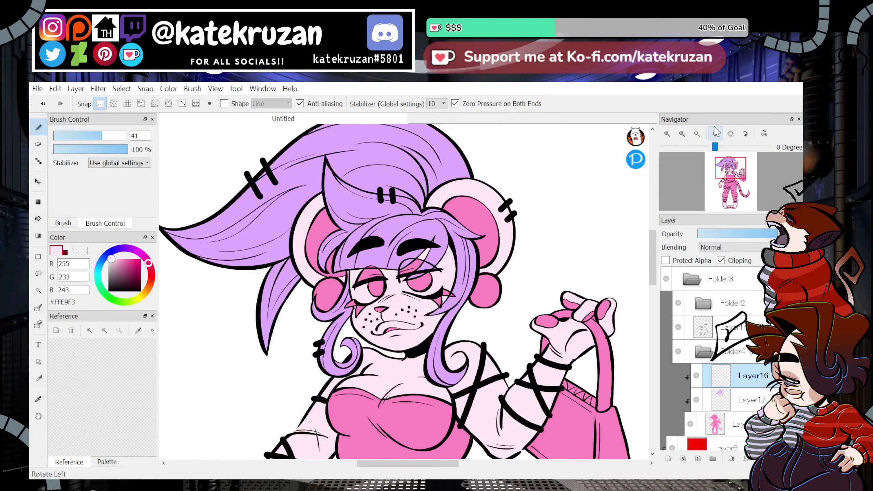
drag(729, 190, 731, 176)
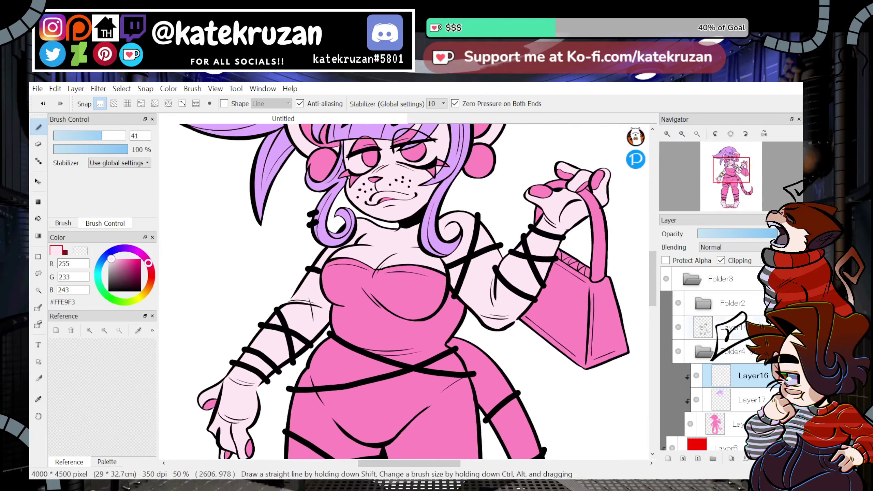
click(668, 459)
click(39, 399)
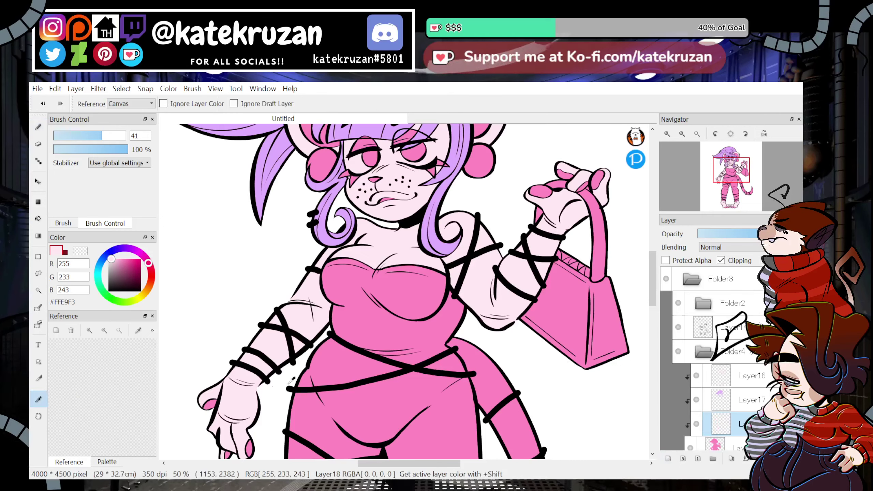
click(302, 395)
drag(130, 262, 137, 253)
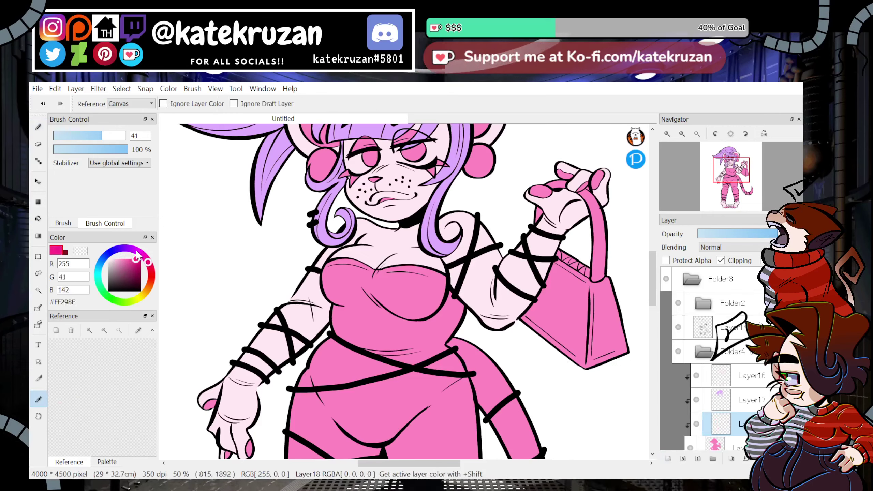
click(38, 218)
click(443, 295)
click(363, 356)
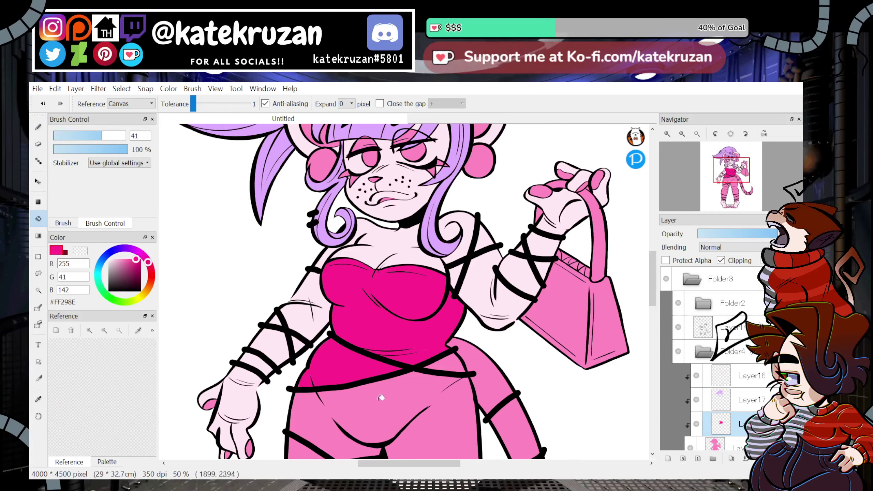
click(408, 399)
Undo the hot pink clothing fills together with the new layer.
drag(409, 435, 458, 281)
key(ctrl+z)
key(ctrl+z)
key(ctrl+z)
key(ctrl+z)
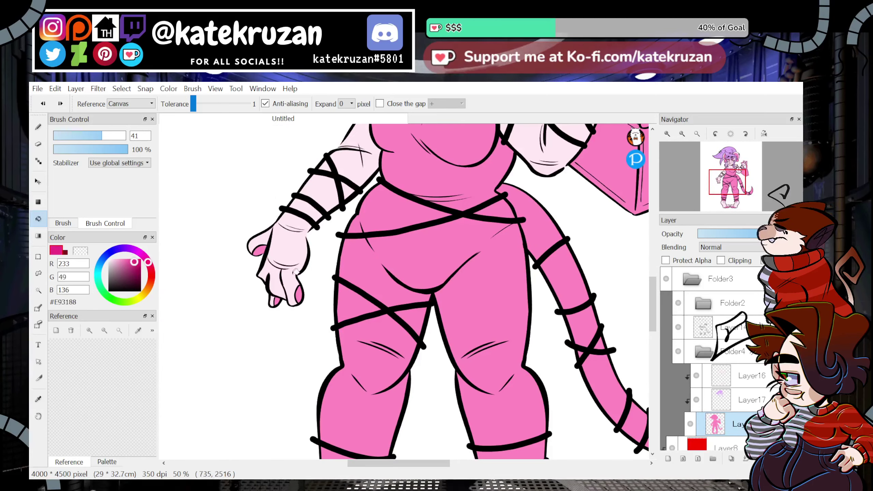
Try filling the bodice, waist and trousers directly on the base layer with pink #FC3894.
click(472, 247)
drag(727, 182, 726, 171)
key(ctrl+z)
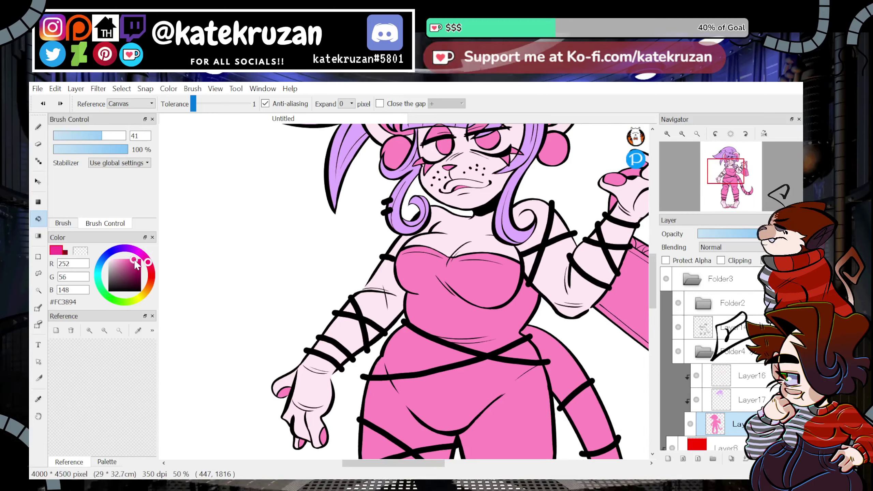
click(503, 280)
click(455, 354)
click(448, 390)
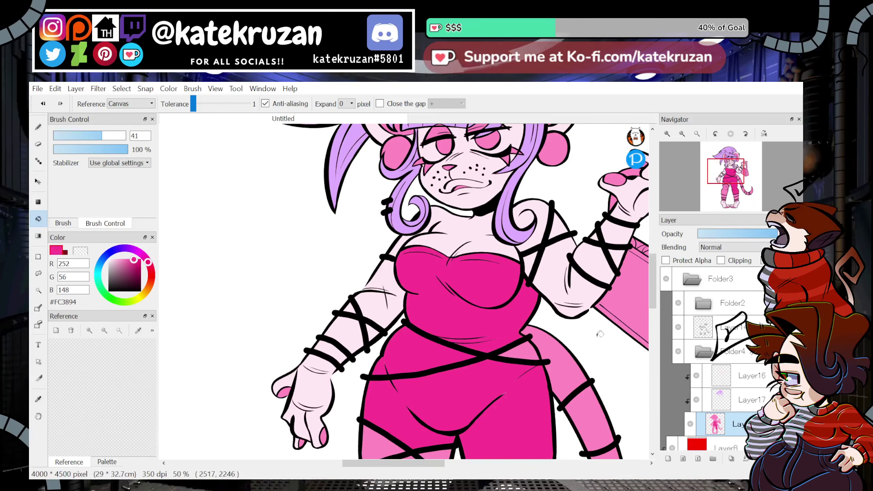
Try painting the strapped thigh pink #FC3894 with brush size 127 and undo the stroke.
click(726, 185)
click(38, 127)
click(122, 135)
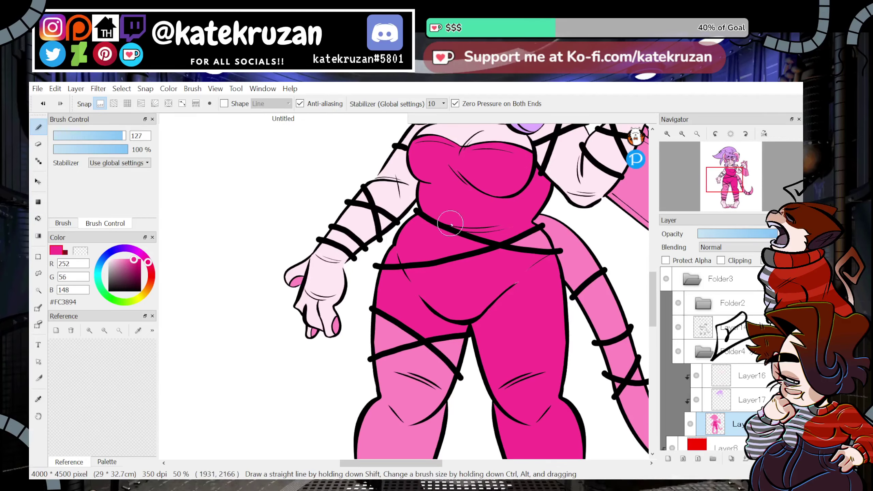
mouse_move(420, 331)
mouse_down()
mouse_move(427, 361)
mouse_move(385, 385)
mouse_move(487, 334)
mouse_up()
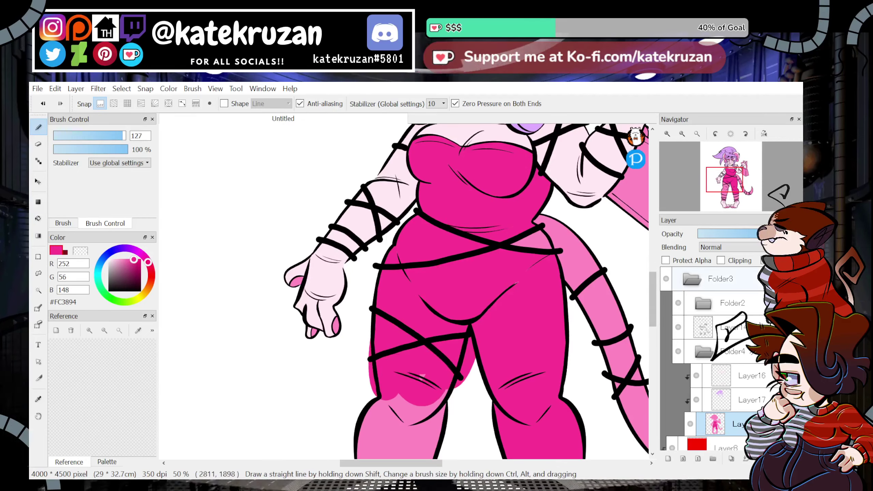
key(ctrl+z)
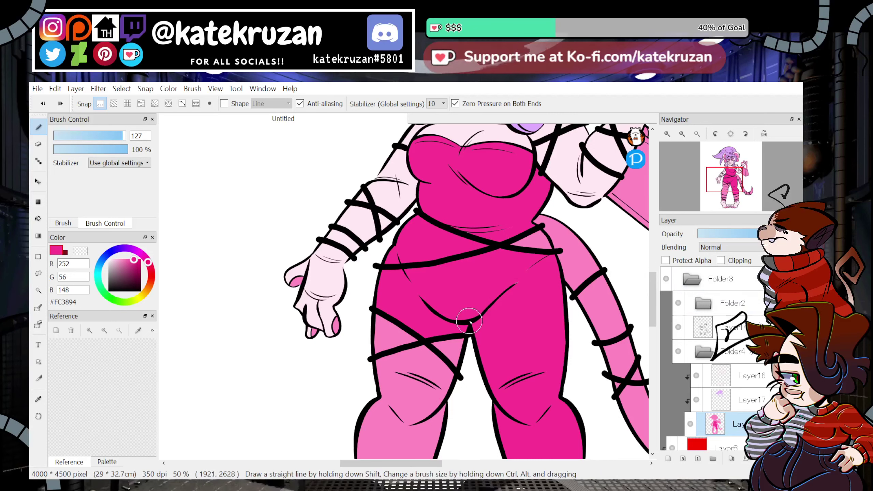
Switch back to the Fill tool and undo the pink clothing fills on the base layer.
click(38, 218)
key(ctrl+z)
key(ctrl+z)
key(ctrl+z)
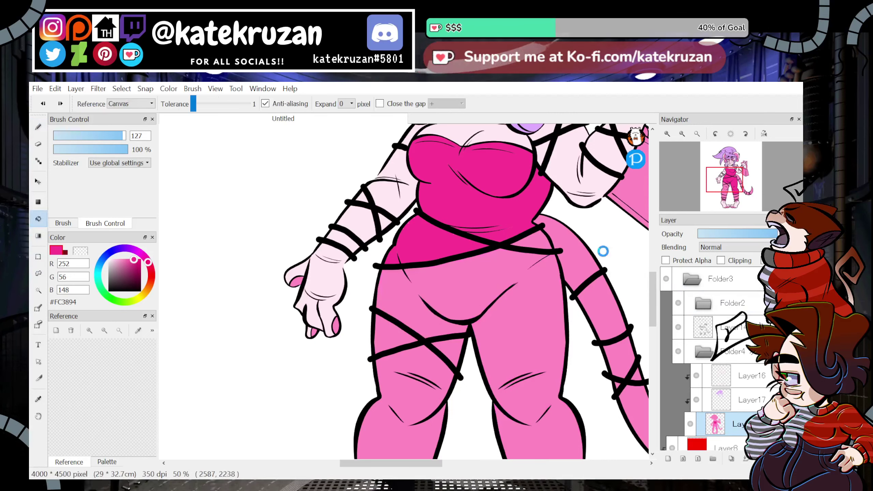
Add a clipped layer above the base and fill the bodice, waist, hips and unstrapped thigh, using deep pink #EC4091.
click(684, 459)
click(721, 261)
click(536, 305)
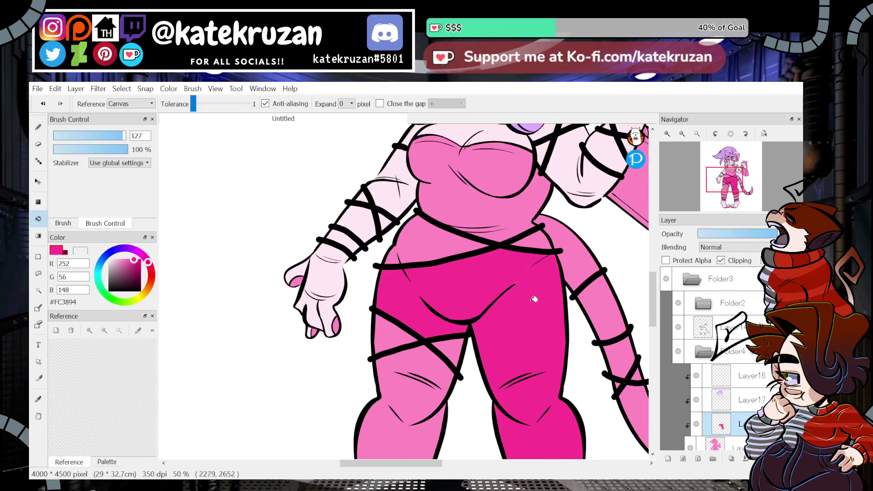
click(540, 236)
click(463, 239)
click(457, 201)
click(134, 262)
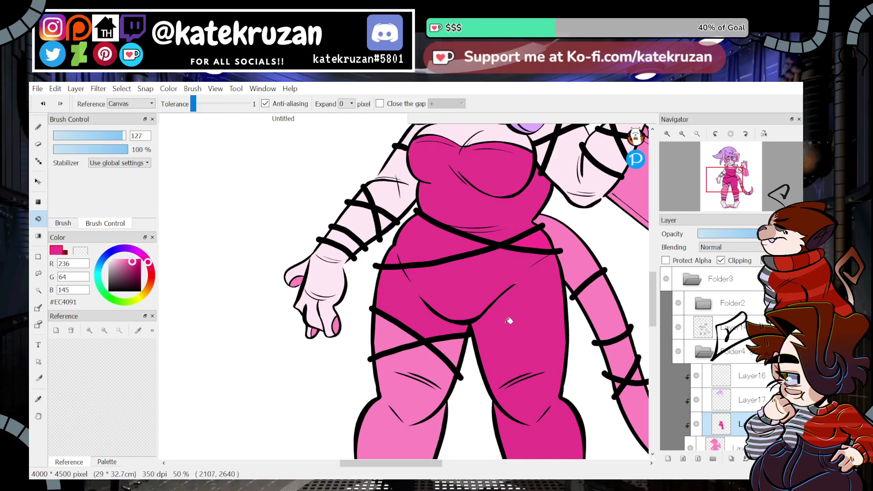
Fill the strapped leg's knee, shin and ankle sections with deep pink #EC4091.
scroll(491, 309, down, 10)
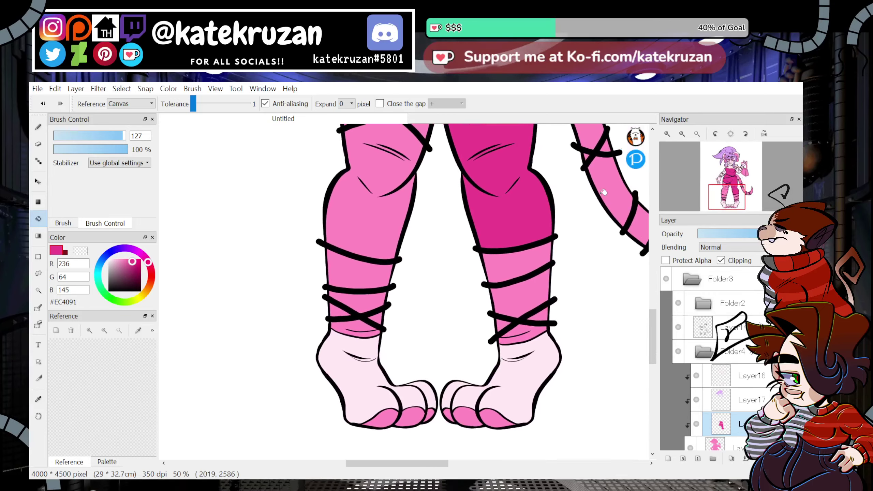
click(401, 207)
click(372, 288)
click(359, 301)
click(345, 313)
click(345, 327)
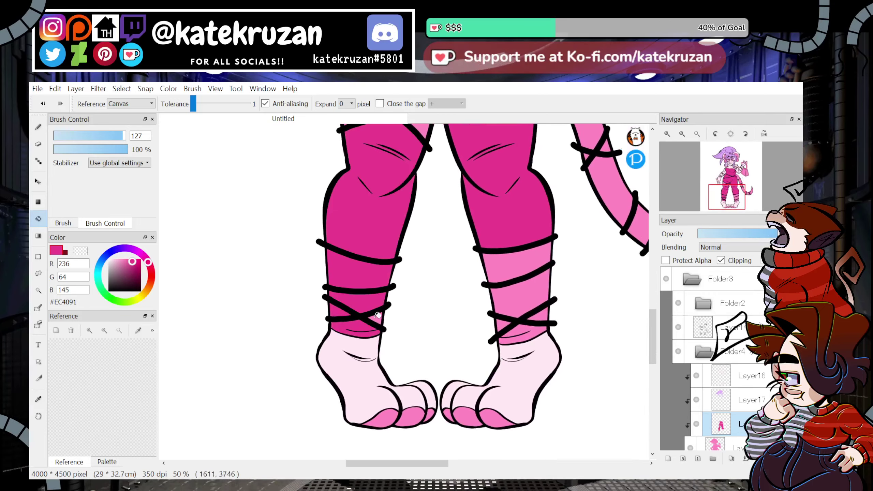
Fill the other trouser leg's strap-divided shin and ankle sections with deep pink #EC4091.
click(535, 330)
click(538, 318)
click(530, 295)
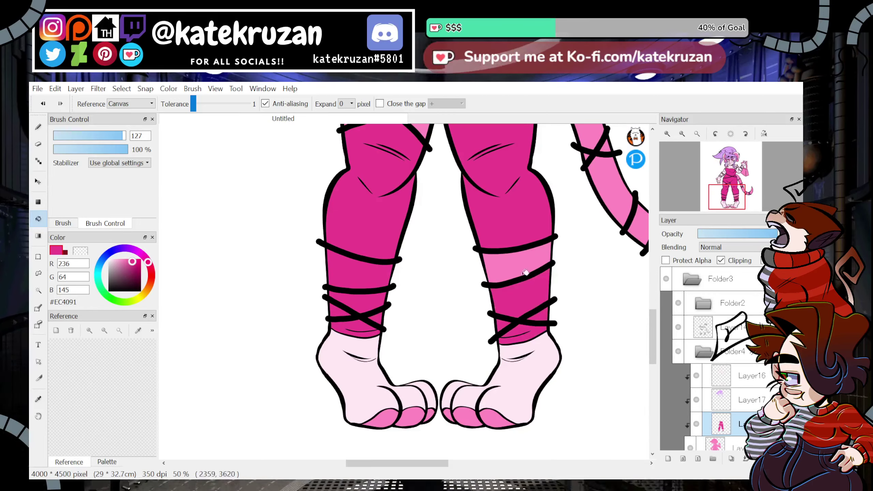
click(523, 269)
Fill the handbag body and the remaining clothing gaps with deep pink #EC4091.
drag(733, 189, 734, 165)
click(296, 226)
click(350, 238)
click(529, 373)
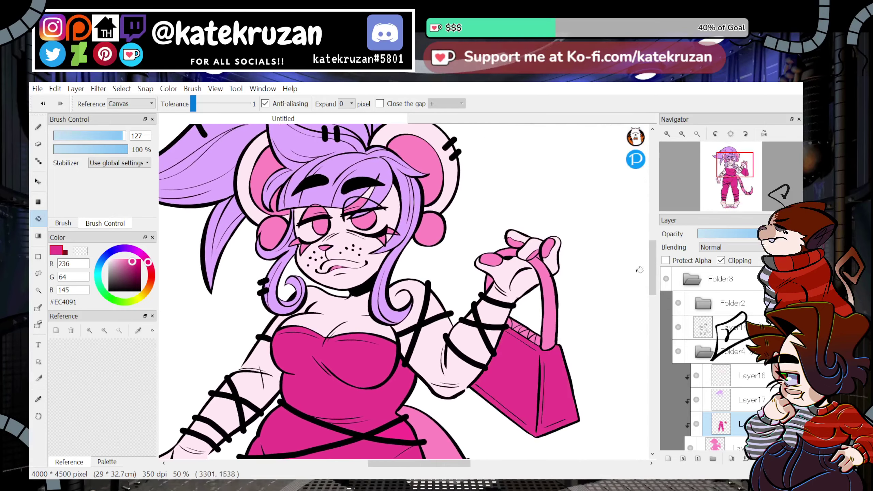
Turn on Protect Alpha and try diagonal yellow #FFF991 stripes across the bodice with brush size 127.
mouse_move(731, 194)
mouse_down()
mouse_move(730, 170)
mouse_move(731, 179)
mouse_up()
key(b)
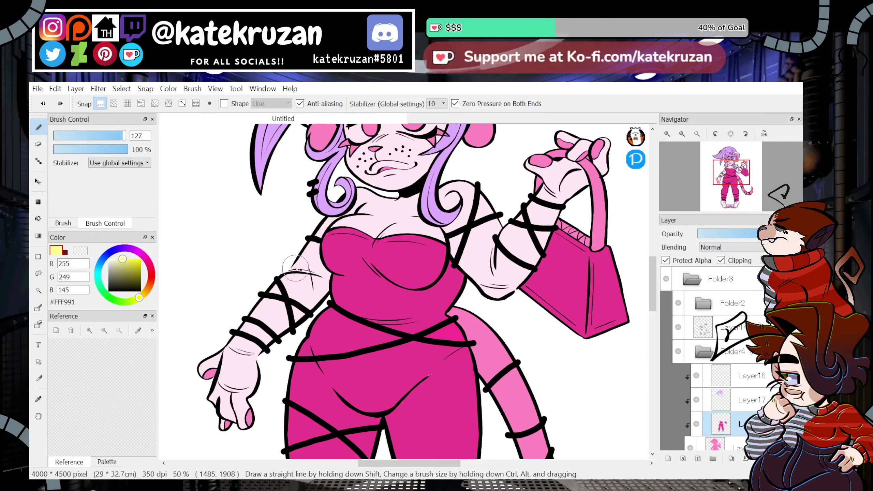
drag(318, 255, 362, 233)
drag(306, 310, 432, 249)
drag(298, 356, 551, 246)
click(682, 134)
click(682, 134)
click(682, 134)
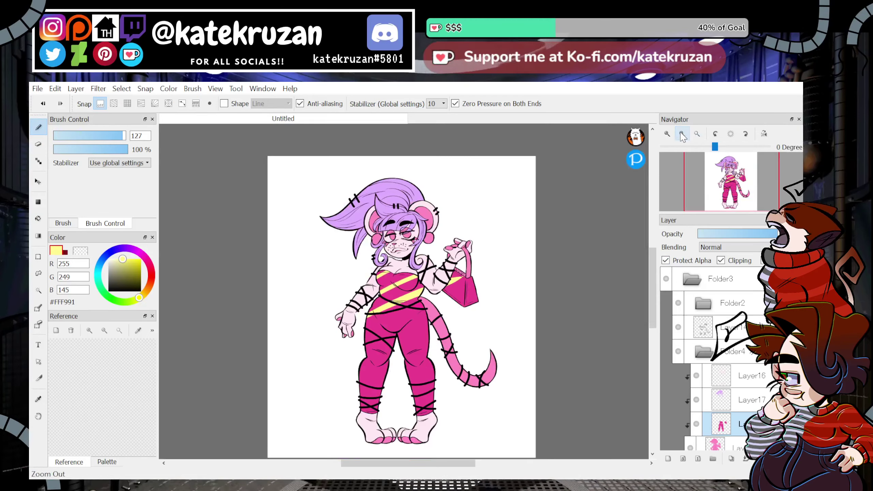
Undo the yellow stripes on the bodice.
click(666, 134)
click(667, 134)
key(ctrl+z)
key(ctrl+z)
key(ctrl+z)
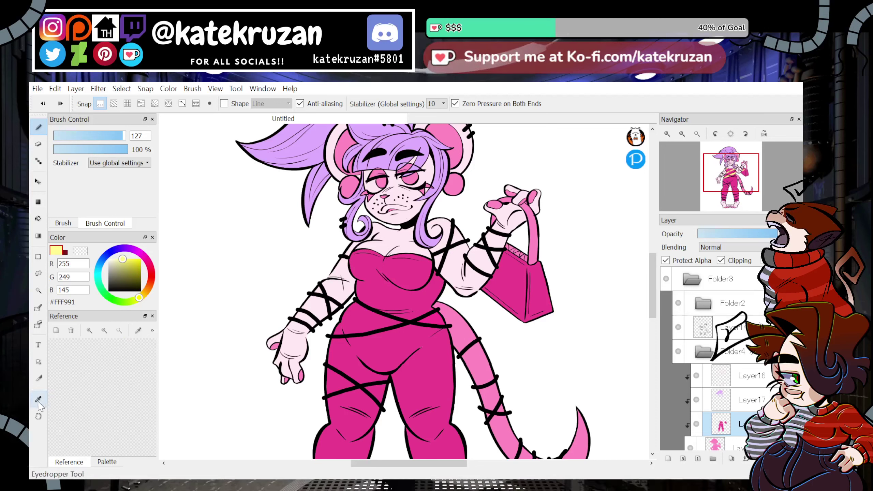
Try a polka-dot pattern on the bodice and hips in pink #FF88C1 with brush size 127.
click(38, 400)
click(40, 128)
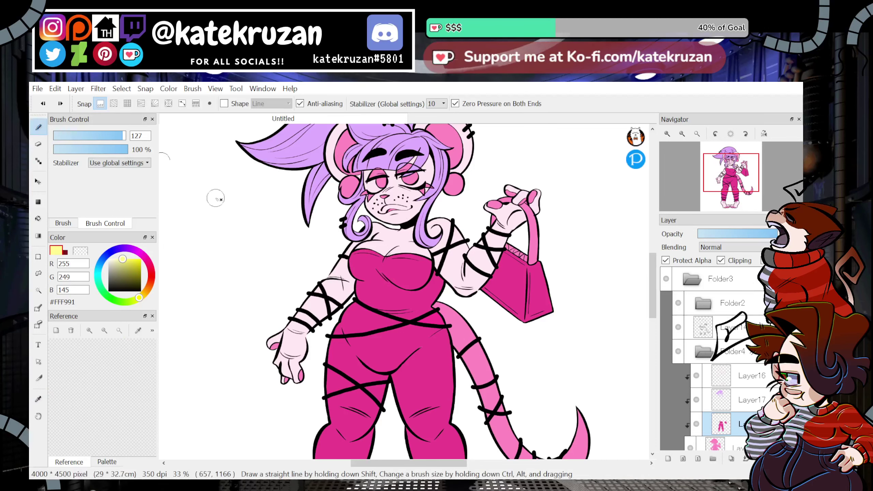
click(39, 400)
click(345, 142)
click(38, 127)
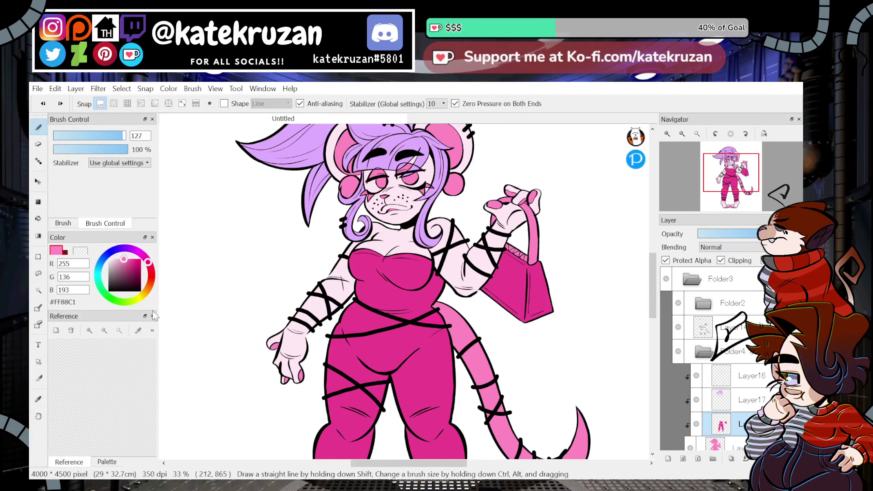
click(361, 283)
click(370, 273)
click(378, 288)
click(384, 280)
click(392, 276)
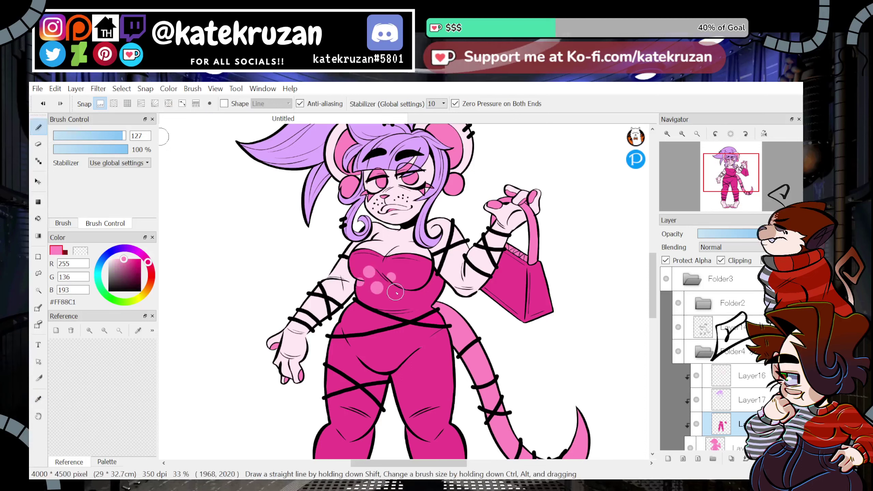
click(396, 292)
click(409, 290)
click(413, 313)
click(406, 336)
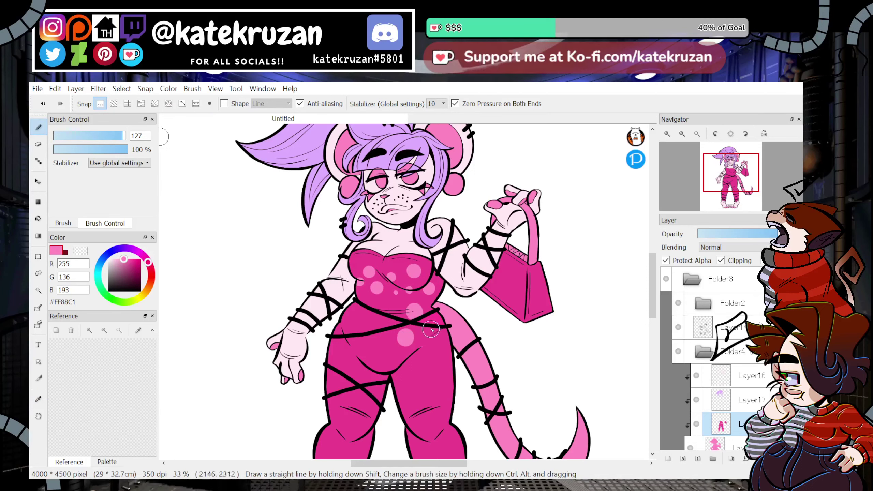
Check the whole figure and undo the pink dots on the bodice and hips.
click(683, 135)
click(685, 136)
click(684, 136)
click(670, 134)
click(671, 134)
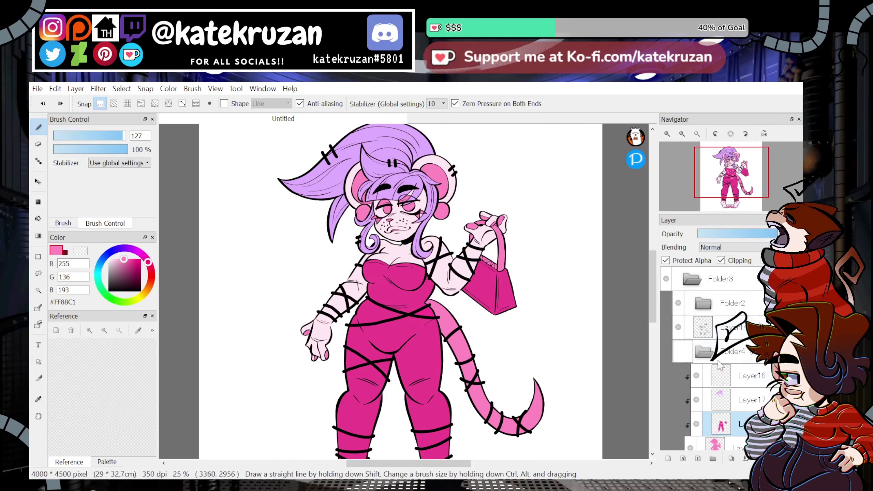
Select Layer17, sample the hair's light purple and shift it to blue-violet #9C82FF.
click(749, 400)
key(i)
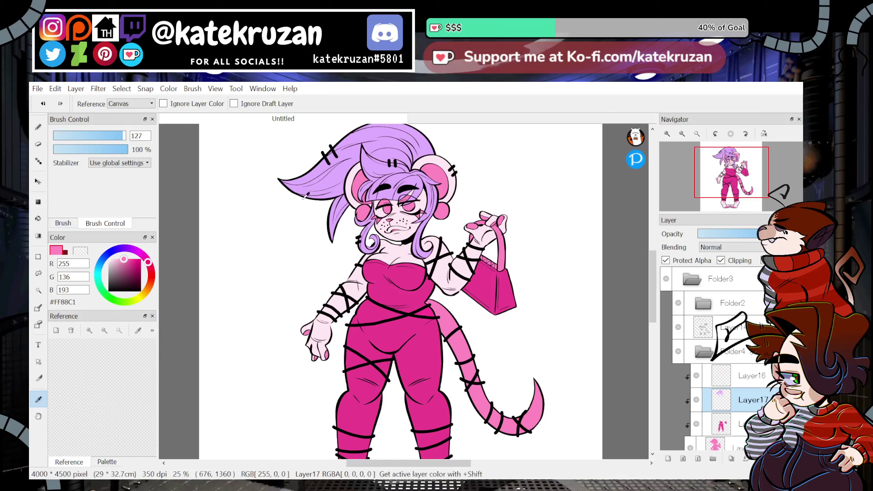
click(305, 197)
click(126, 261)
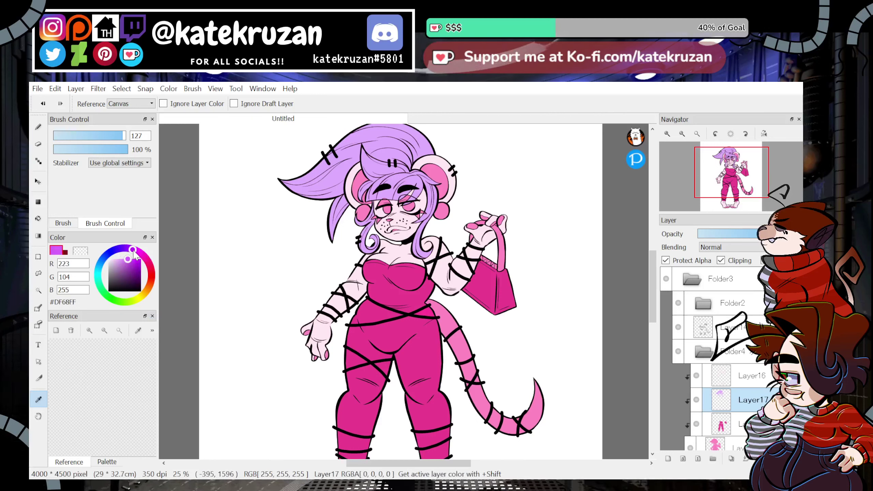
click(328, 181)
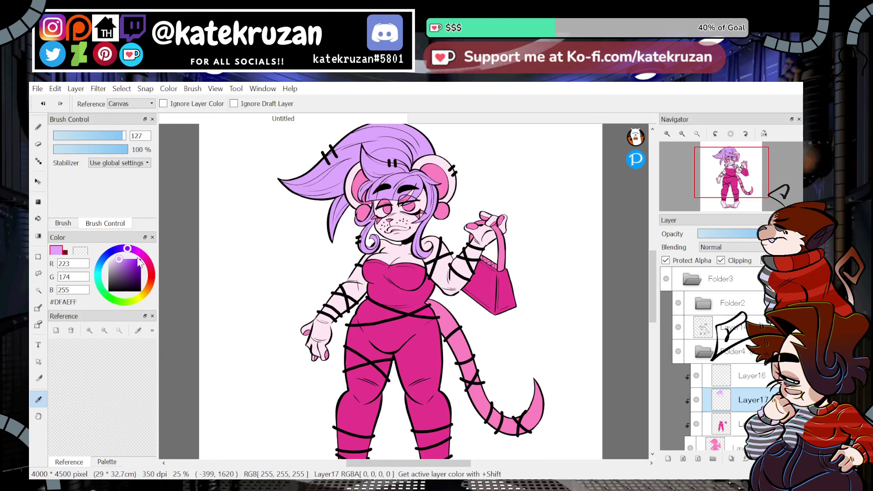
click(121, 252)
click(118, 249)
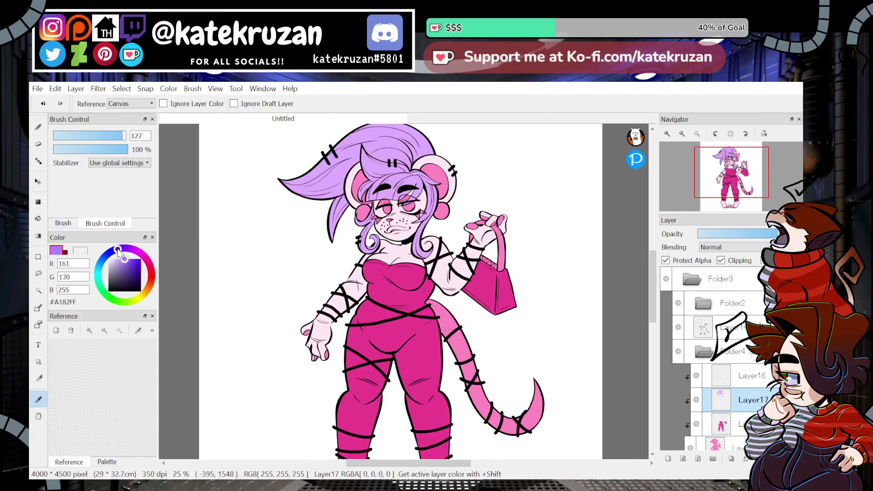
Shade the ponytail tip and lower hair strands with blue-violet #9C82FF using the AirBrush at size 1270 and 45% opacity.
key(b)
click(63, 223)
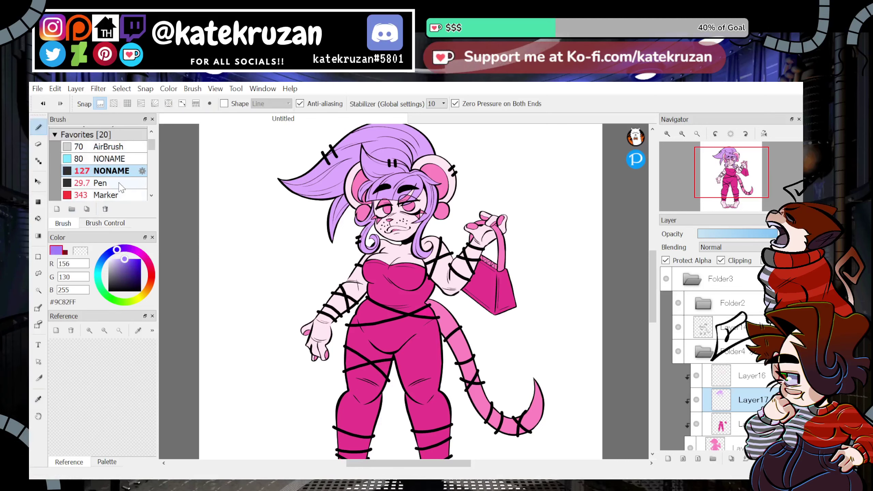
click(86, 147)
click(105, 223)
mouse_move(303, 202)
mouse_down()
mouse_move(269, 188)
mouse_move(283, 210)
mouse_up()
key(ctrl+z)
click(126, 136)
mouse_move(235, 260)
mouse_down()
mouse_move(266, 255)
mouse_move(274, 197)
mouse_move(316, 182)
mouse_move(334, 235)
mouse_move(298, 169)
mouse_move(366, 263)
mouse_move(348, 262)
mouse_move(439, 264)
mouse_up()
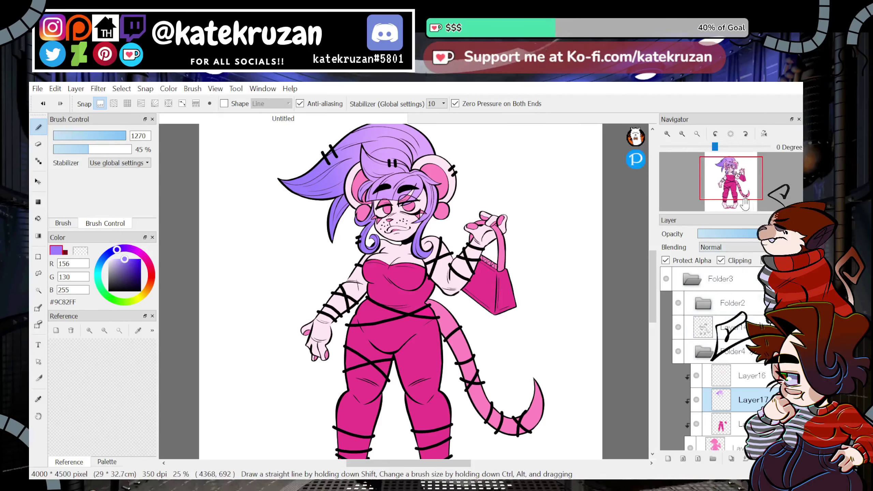
Toggle Layer16's visibility to check its pale pink skin and move the layer into a new folder above Layer17.
drag(731, 173, 729, 171)
click(733, 423)
click(735, 376)
click(696, 376)
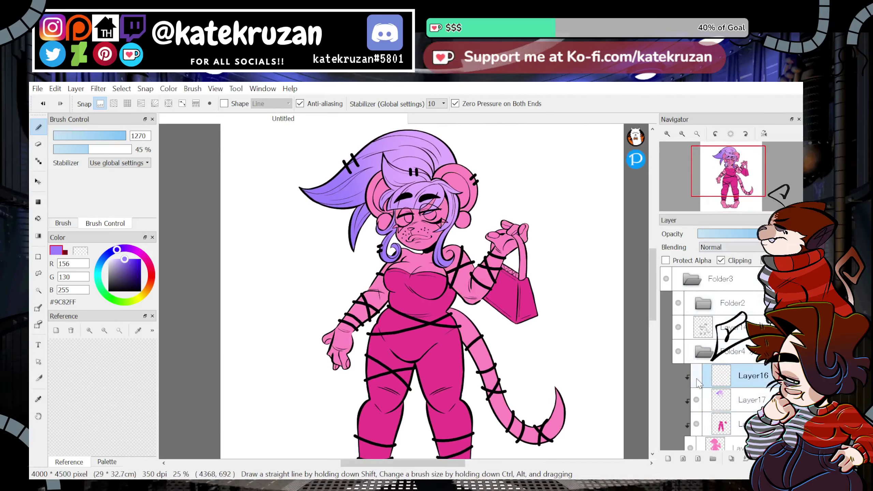
click(696, 376)
click(712, 458)
drag(734, 400, 742, 374)
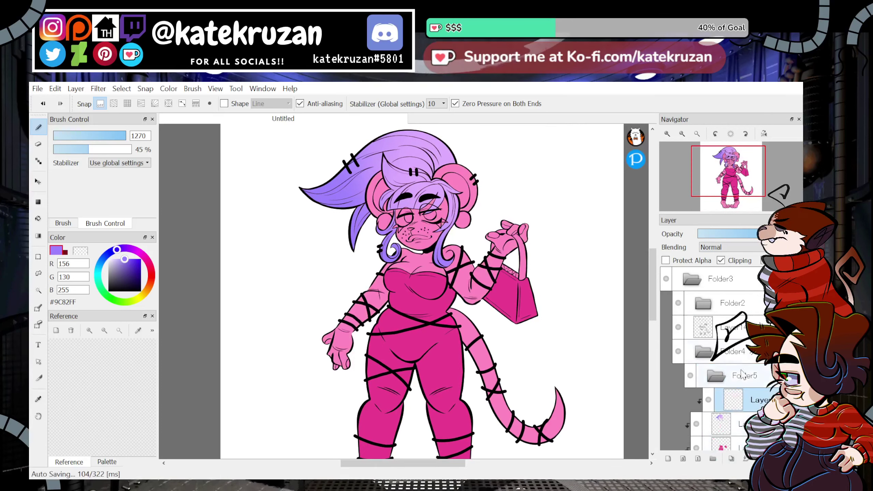
Unclip Layer16, clip Folder5 to the layer below it, and add a new clipped layer above Layer16.
click(738, 262)
click(736, 375)
click(739, 261)
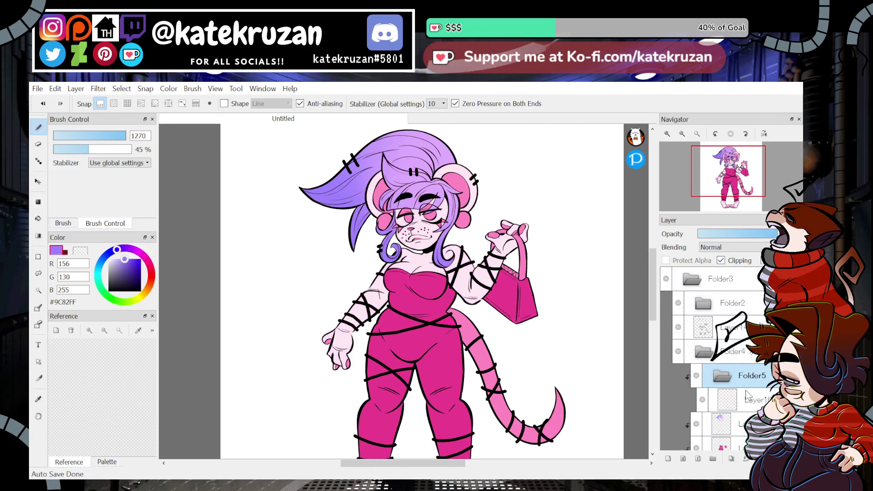
click(740, 399)
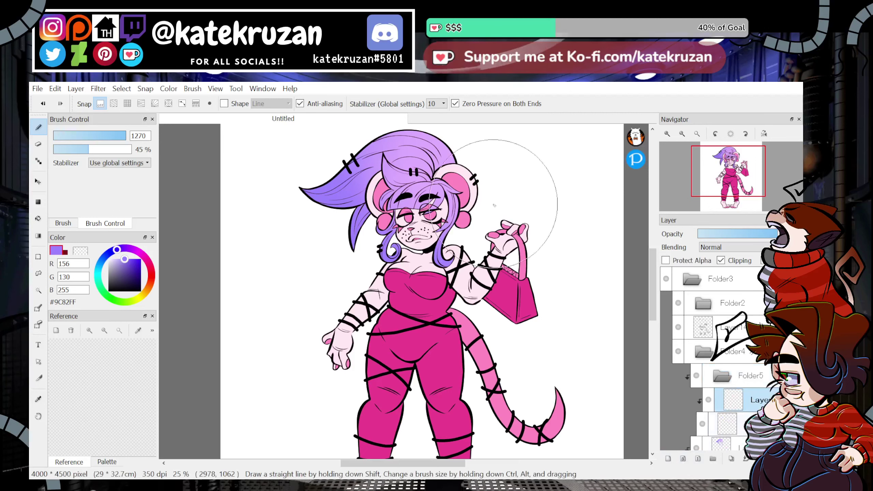
Choose the size 127 NONAME brush, sample the inner ear's pink and change the colour to saturated blue-violet #4100FF.
click(64, 223)
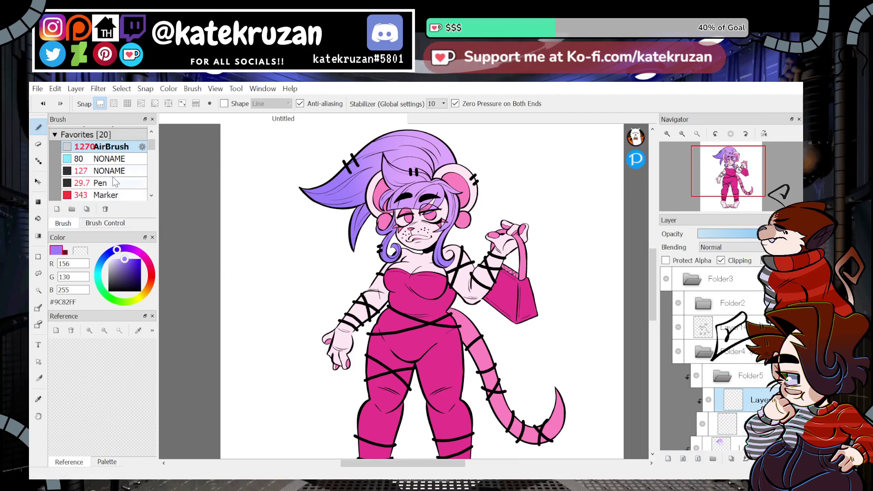
click(110, 171)
click(38, 399)
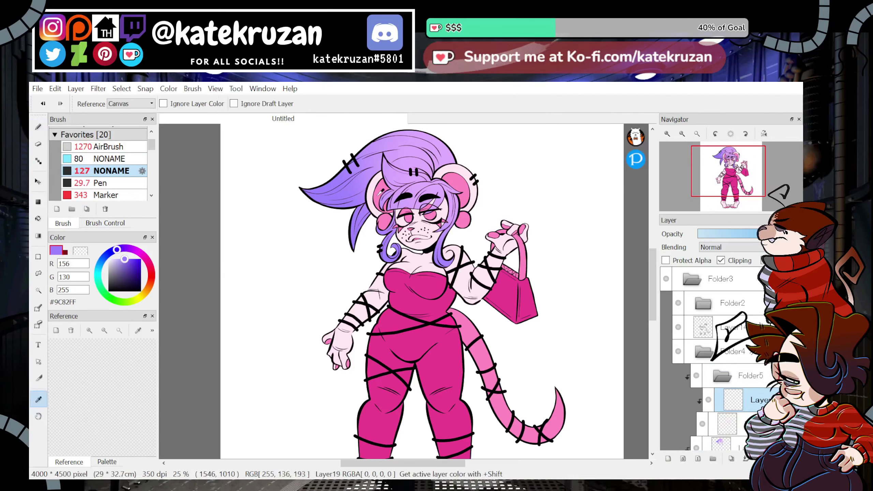
click(380, 192)
key(b)
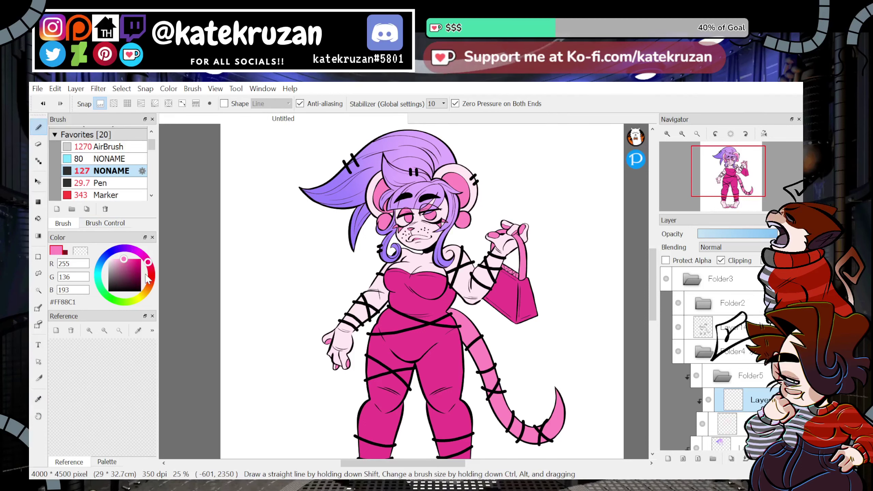
mouse_move(148, 264)
mouse_down()
mouse_move(126, 250)
mouse_move(140, 259)
mouse_up()
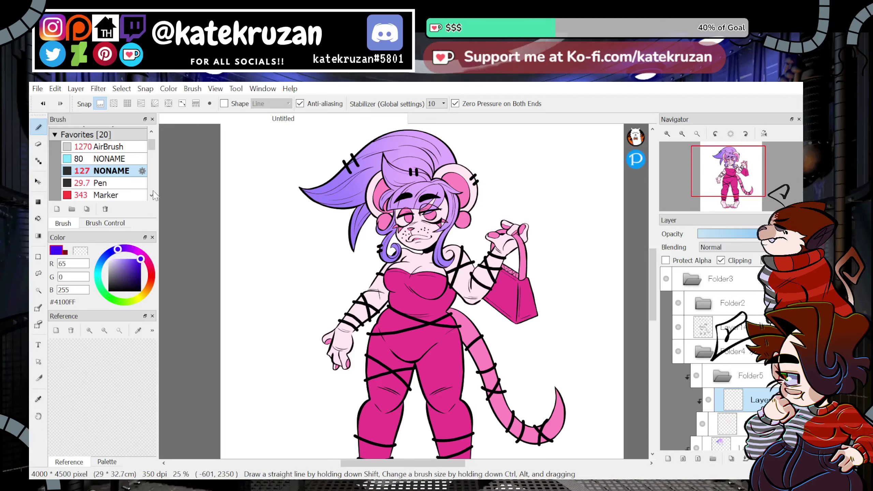
Paint the outer rims of both ears with #4100FF and lower the new layer's opacity so the colour softens to violet.
click(666, 134)
click(667, 133)
drag(729, 159, 734, 149)
drag(427, 325, 407, 384)
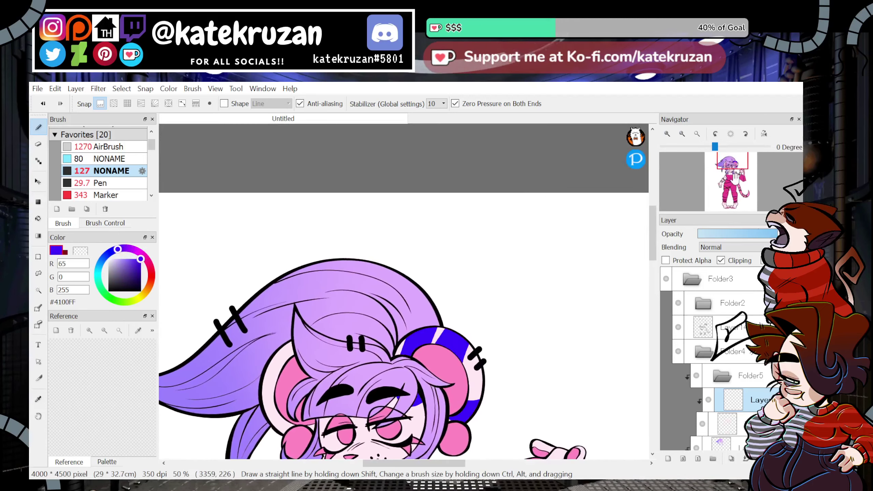
scroll(405, 385, down, 3)
mouse_move(395, 215)
mouse_down()
mouse_move(432, 209)
mouse_move(463, 271)
mouse_up()
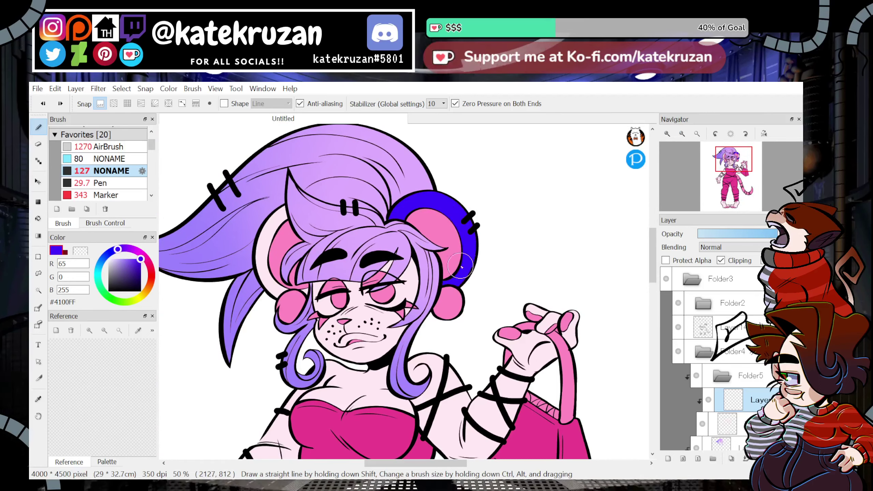
mouse_move(748, 237)
mouse_down()
mouse_move(732, 234)
mouse_move(749, 235)
mouse_up()
mouse_move(279, 216)
mouse_down()
mouse_move(281, 289)
mouse_move(311, 298)
mouse_up()
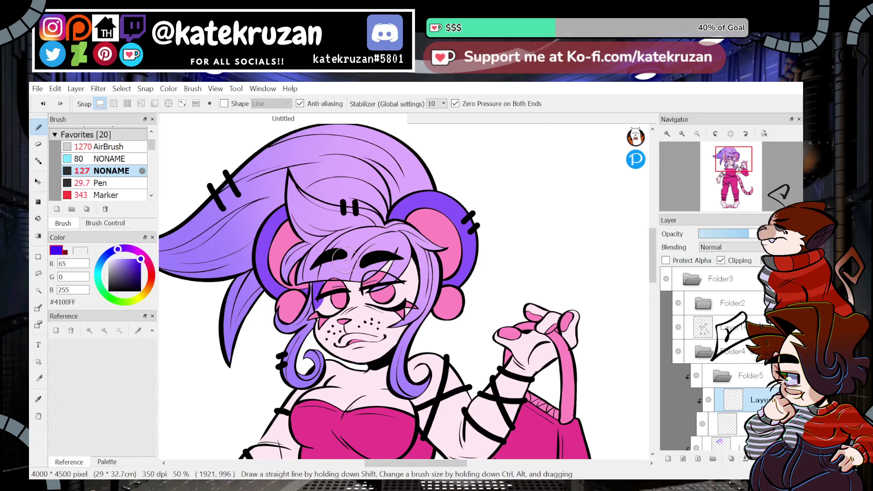
Paint violet markings around and beneath both eyes, undoing the stray stroke and erasing the colour that spills over the eye.
key(z)
mouse_move(395, 325)
mouse_down()
mouse_move(408, 270)
mouse_move(421, 258)
mouse_move(395, 258)
mouse_up()
key(ctrl+z)
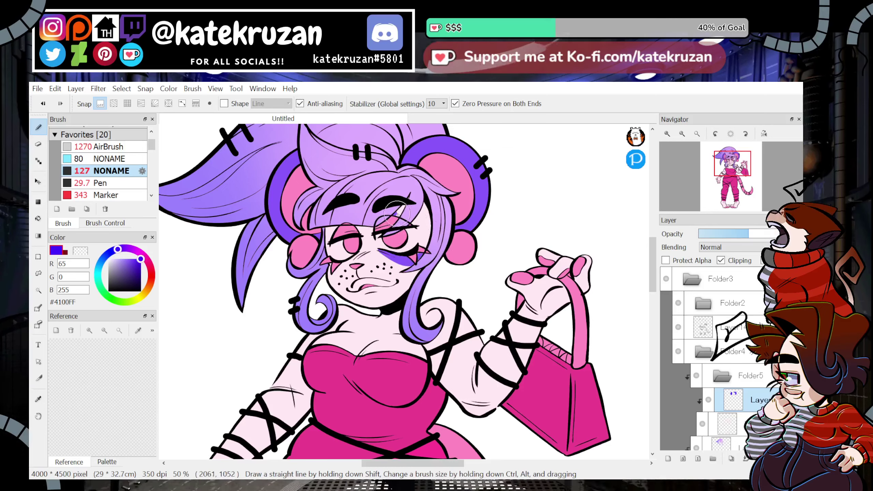
drag(424, 235, 426, 244)
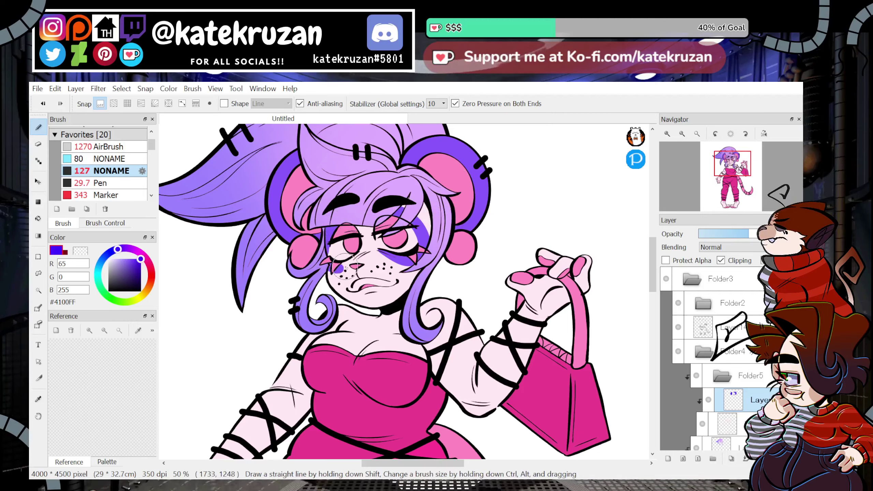
drag(728, 167, 731, 172)
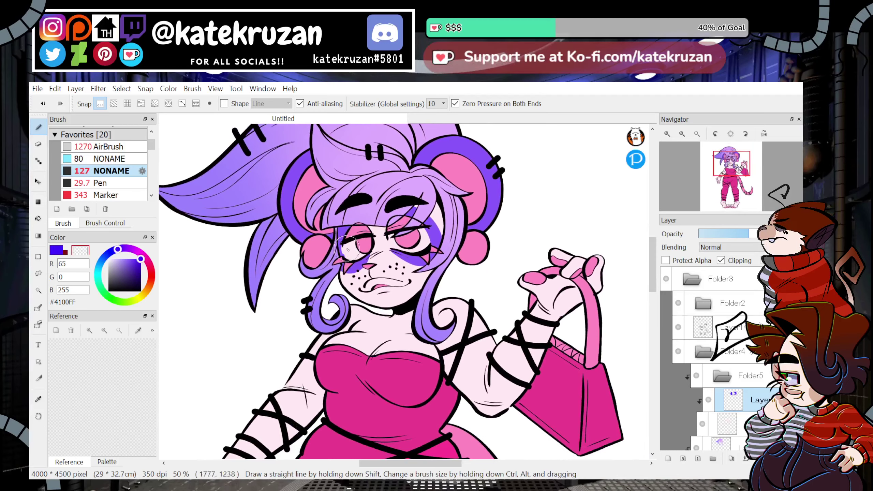
scroll(429, 199, up, 2)
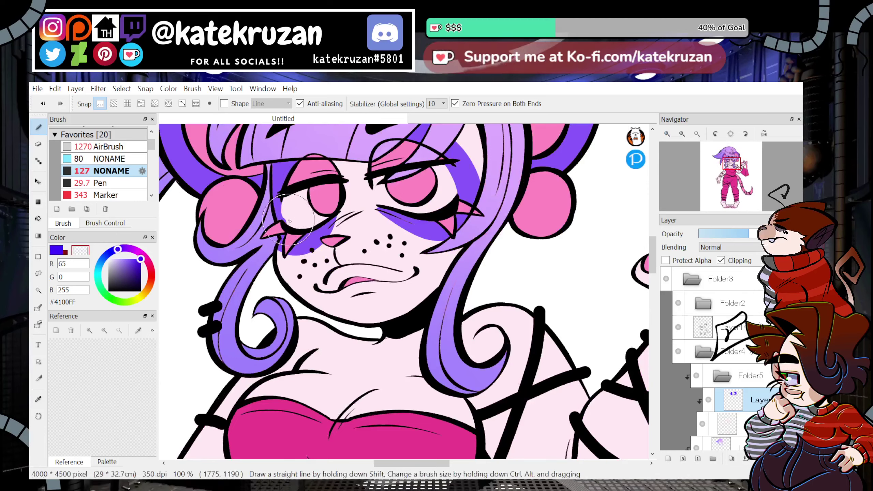
click(682, 134)
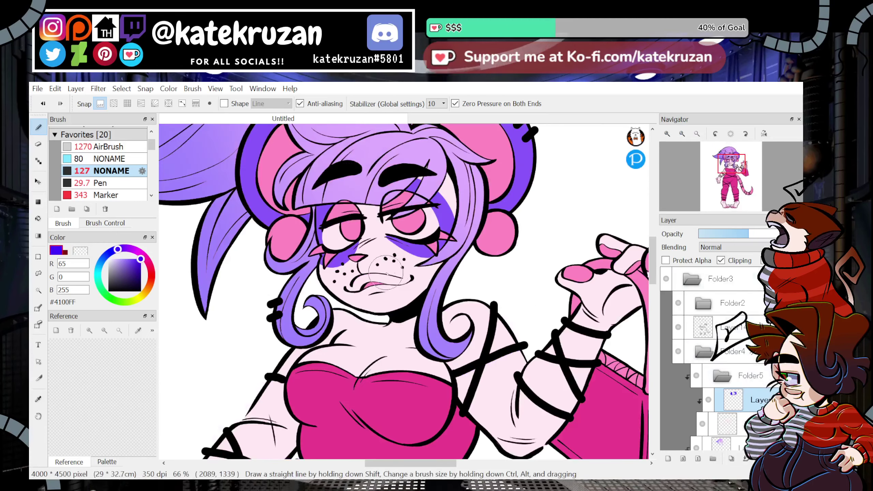
Colour the upper lip violet, filling its narrow mouth corner with the brush at size 22.
scroll(356, 289, up, 2)
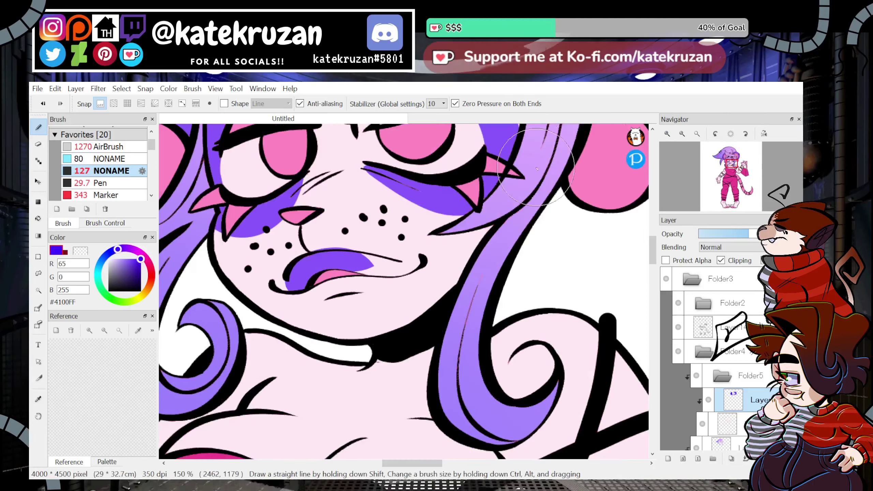
mouse_move(299, 287)
mouse_down()
mouse_move(296, 277)
mouse_move(309, 269)
mouse_move(323, 272)
mouse_up()
mouse_move(336, 235)
mouse_down()
mouse_move(307, 269)
mouse_move(370, 254)
mouse_move(323, 243)
mouse_move(405, 250)
mouse_move(323, 260)
mouse_move(358, 260)
mouse_move(335, 260)
mouse_move(371, 266)
mouse_up()
click(95, 223)
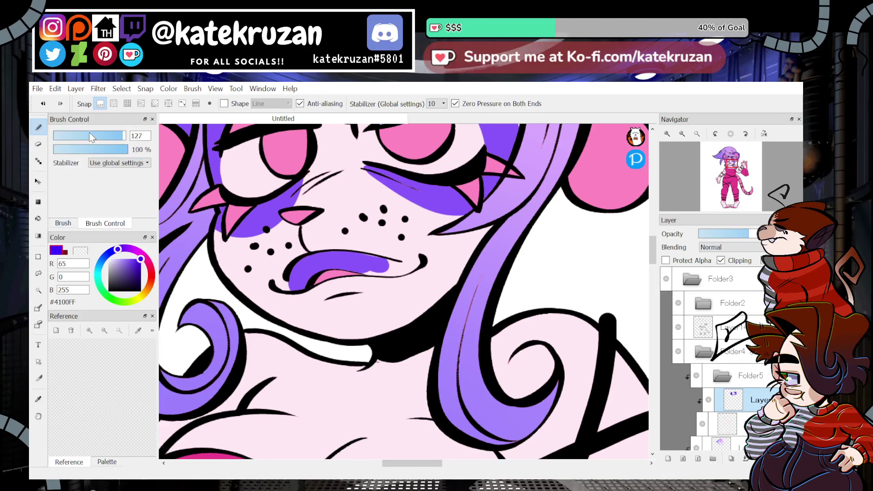
drag(366, 255, 413, 270)
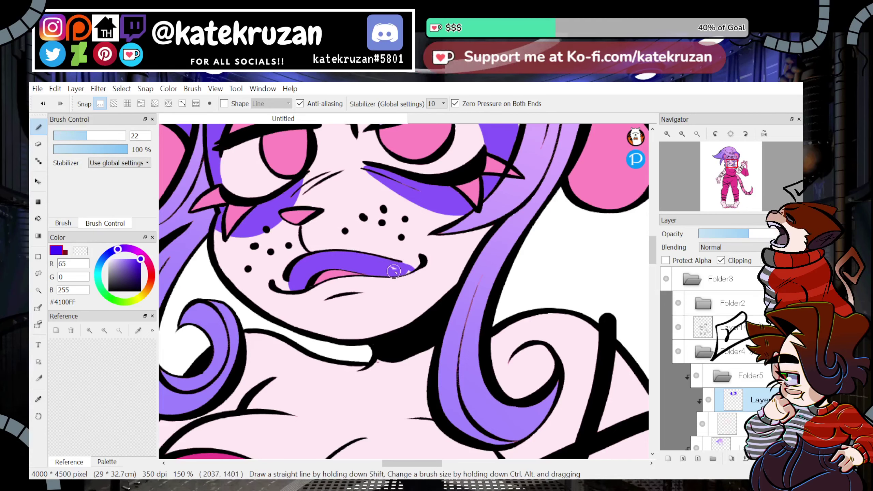
Colour the raised hand and its forearm violet up to the elbow with the brush at size 219.
click(682, 133)
click(682, 134)
click(682, 134)
click(682, 133)
click(738, 182)
drag(738, 182, 731, 172)
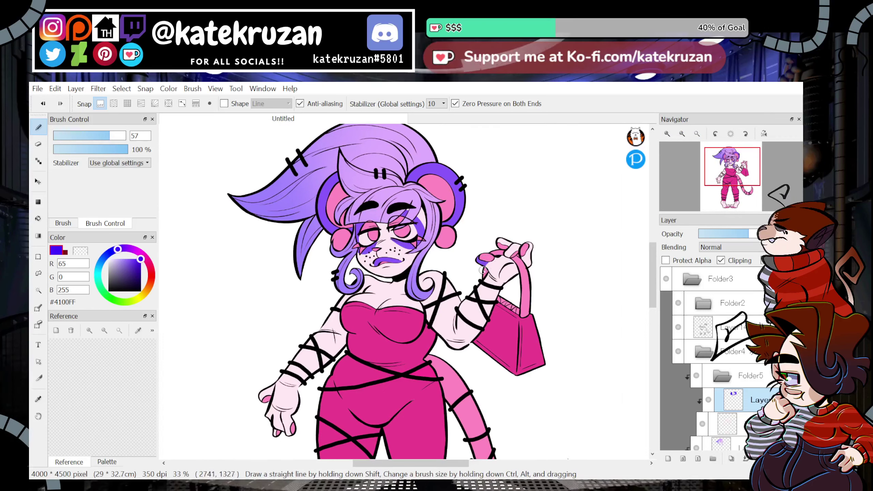
click(124, 136)
mouse_move(513, 229)
mouse_down()
mouse_move(486, 260)
mouse_move(510, 287)
mouse_move(495, 293)
mouse_move(493, 305)
mouse_move(470, 308)
mouse_move(457, 329)
mouse_move(459, 293)
mouse_move(463, 310)
mouse_move(482, 288)
mouse_move(478, 320)
mouse_up()
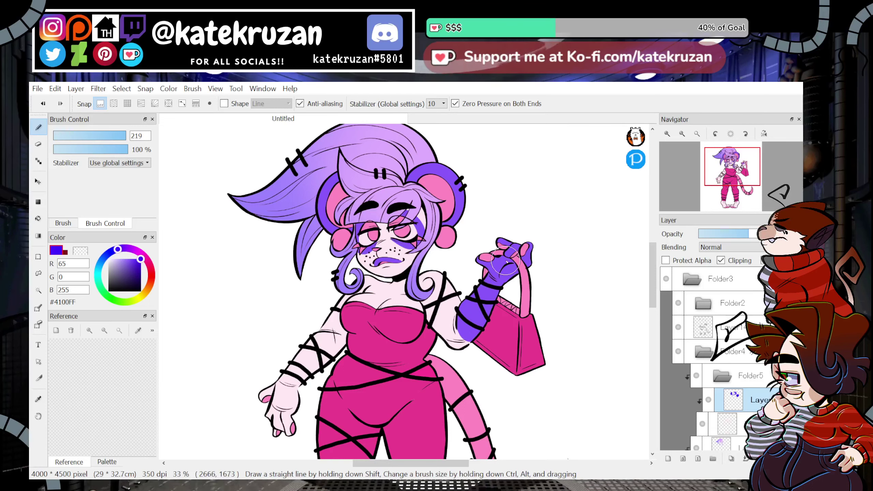
Undo the first patch on the lowered arm, then repaint its forearm and hand violet with a curved edge at the elbow.
click(667, 133)
click(667, 133)
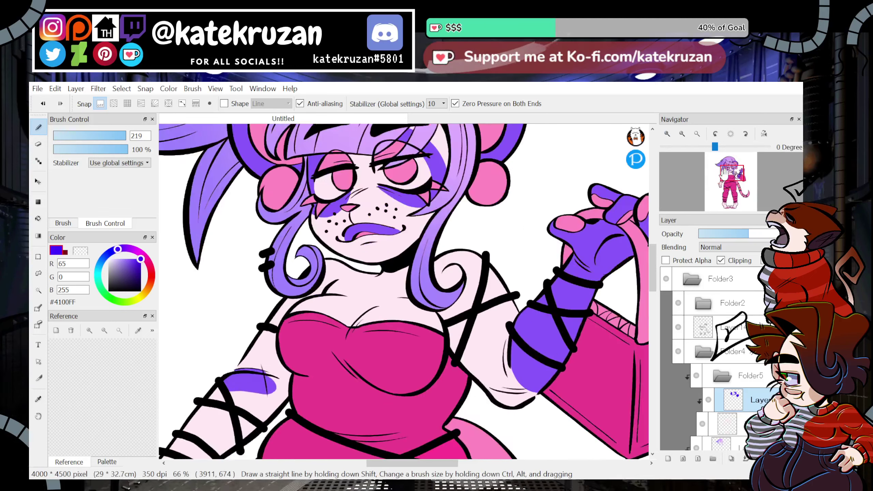
drag(713, 178, 720, 175)
key(ctrl+z)
drag(451, 230, 512, 251)
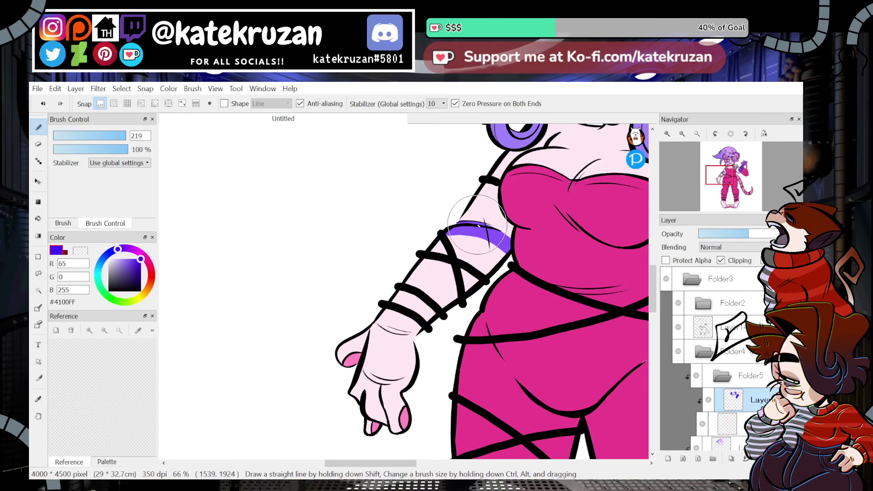
mouse_move(452, 223)
mouse_down()
mouse_move(504, 258)
mouse_move(472, 222)
mouse_move(516, 252)
mouse_move(427, 258)
mouse_move(358, 416)
mouse_up()
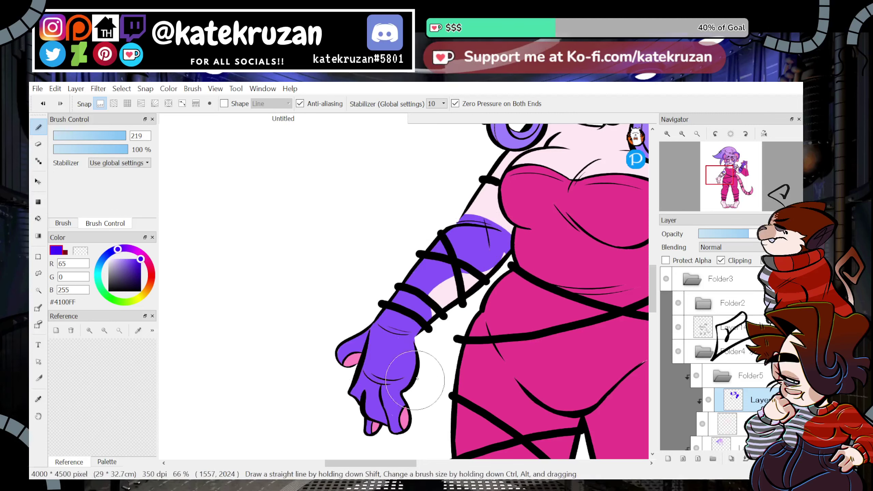
Erase the violet from the fingers of the raised hand with the transparent colour at size 219.
scroll(734, 181, down, 2)
drag(736, 180, 739, 172)
double_click(672, 130)
key(z)
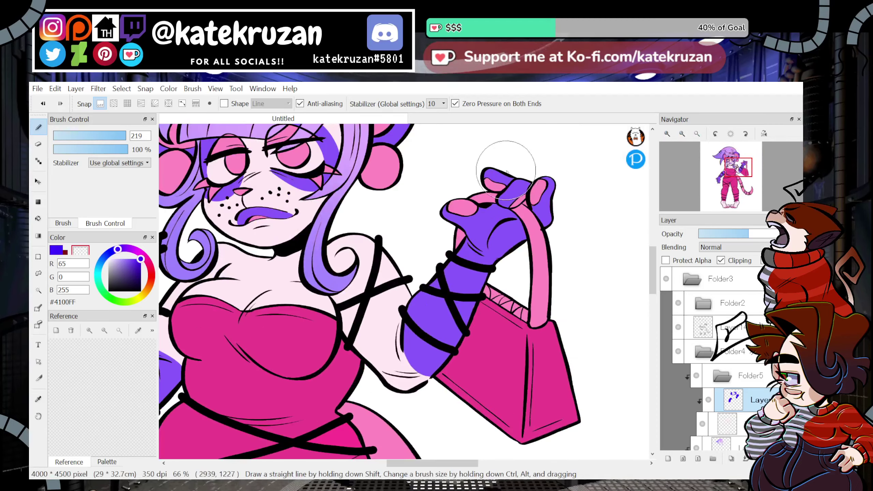
mouse_move(492, 170)
mouse_down()
mouse_move(532, 179)
mouse_move(505, 200)
mouse_move(537, 180)
mouse_move(546, 186)
mouse_move(546, 220)
mouse_up()
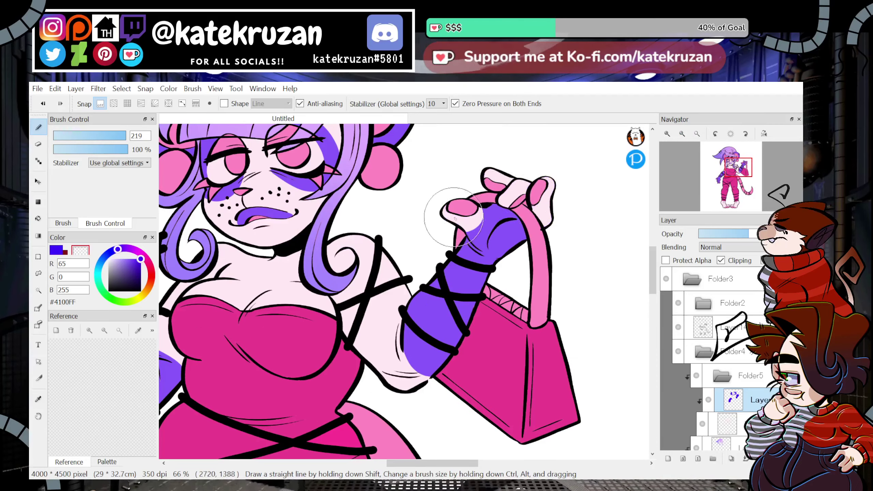
Erase the violet from the thumb and fingers of the lowered hand, leaving a glove shape that ends at the knuckles.
drag(733, 174, 716, 187)
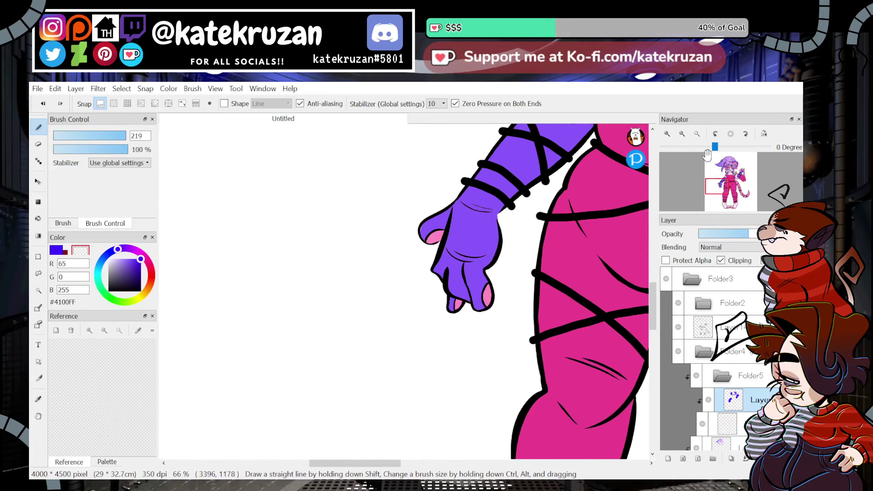
drag(424, 196, 428, 225)
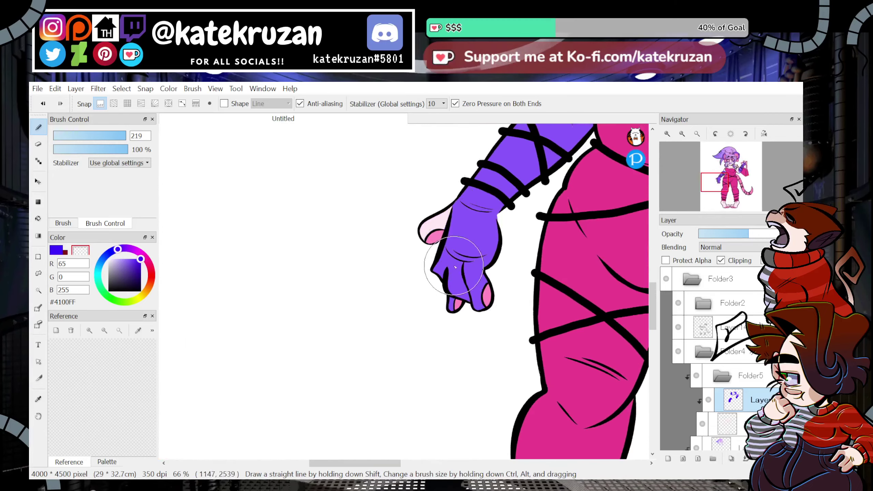
mouse_move(455, 264)
mouse_down()
mouse_move(450, 286)
mouse_move(445, 268)
mouse_up()
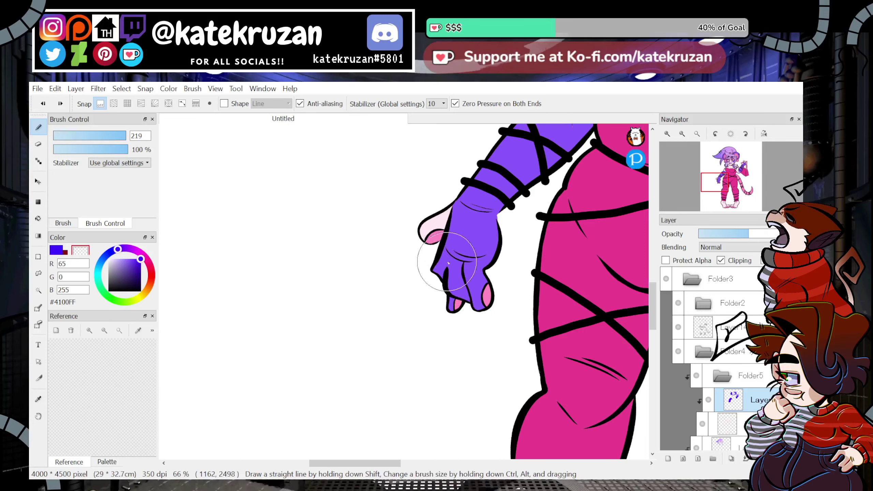
mouse_move(439, 263)
mouse_down()
mouse_move(480, 278)
mouse_move(480, 316)
mouse_up()
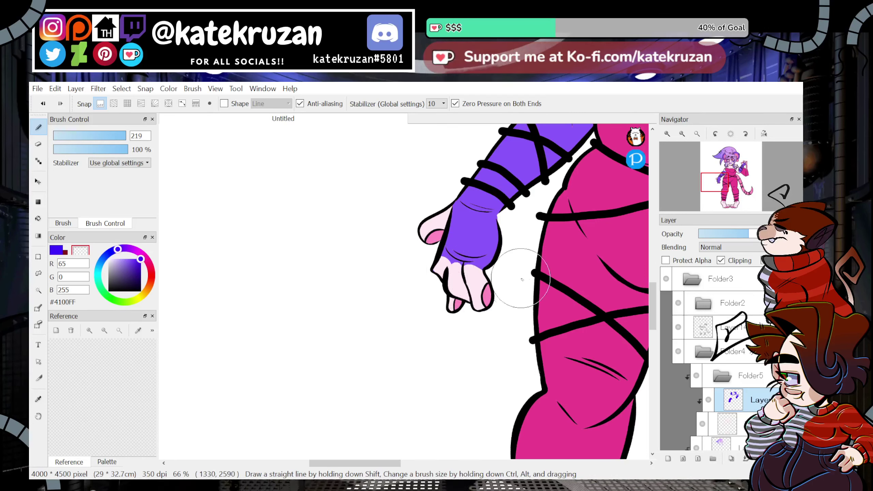
Switch to the Pen brush for detail work on the face and set its size to 41.
drag(733, 189, 732, 170)
scroll(610, 196, down, 2)
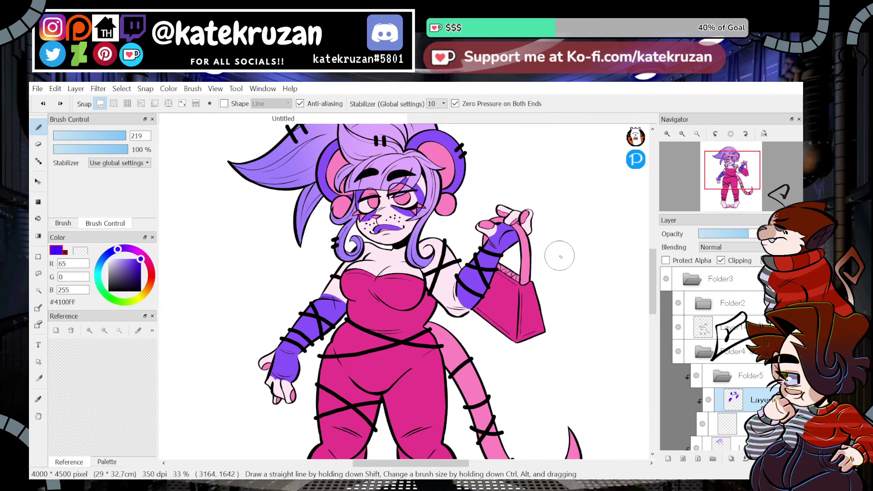
mouse_move(725, 168)
drag(725, 168, 732, 172)
click(667, 134)
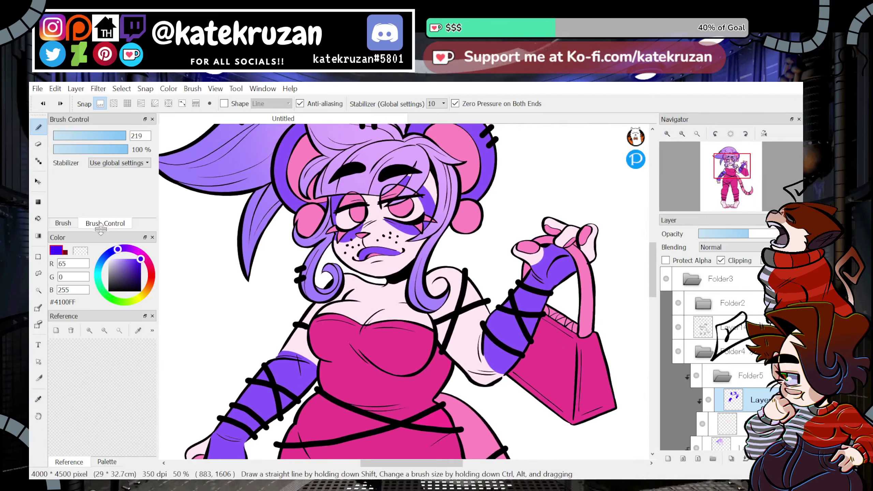
click(63, 223)
click(102, 182)
click(105, 223)
click(102, 136)
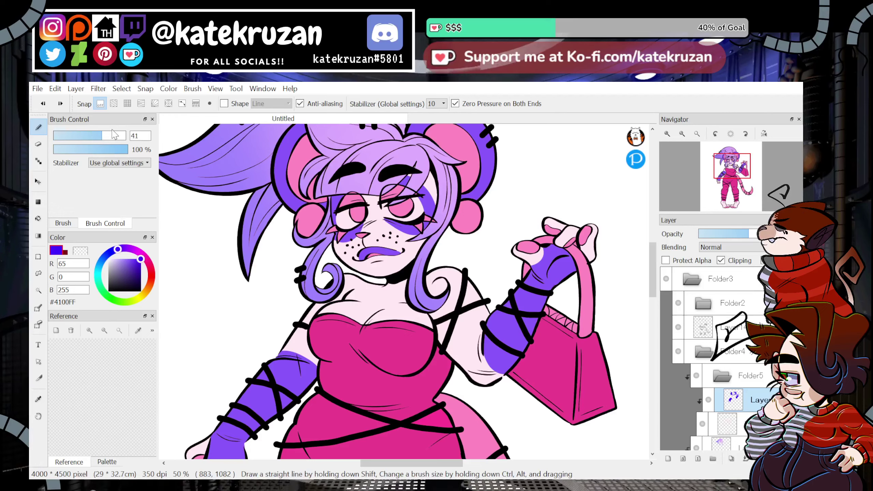
Undo the test dot, reduce the Pen to size 8.6 and dot small violet freckles over the cheeks and nose bridge.
click(383, 237)
key(ctrl+z)
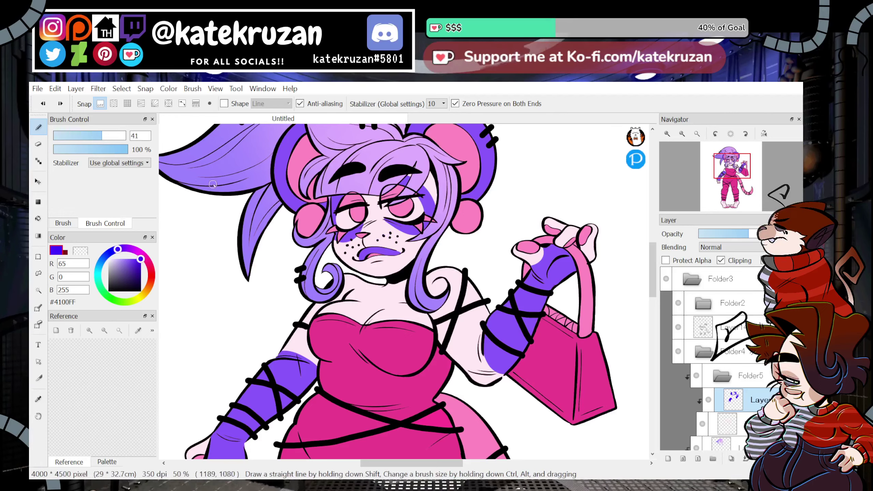
click(78, 136)
click(65, 136)
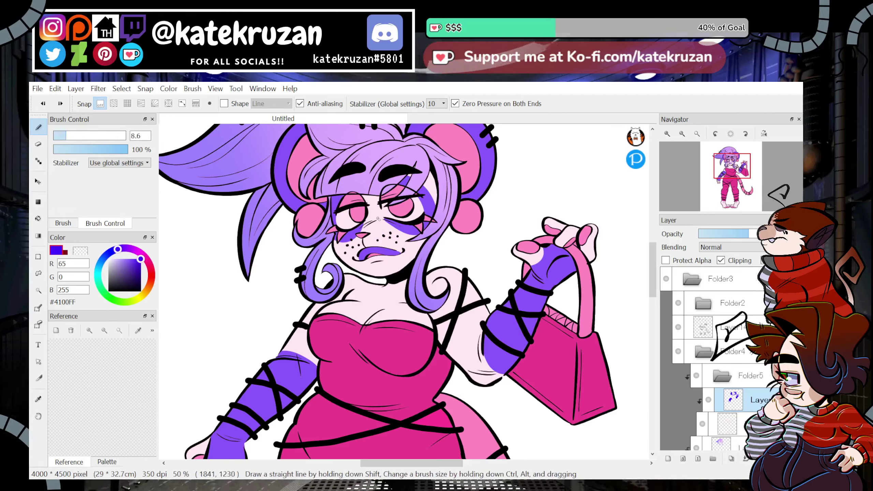
click(392, 240)
click(400, 243)
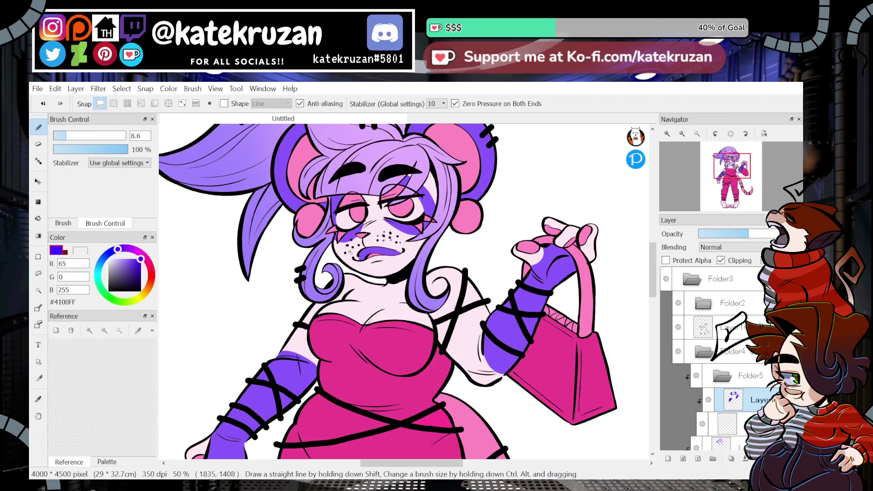
click(377, 216)
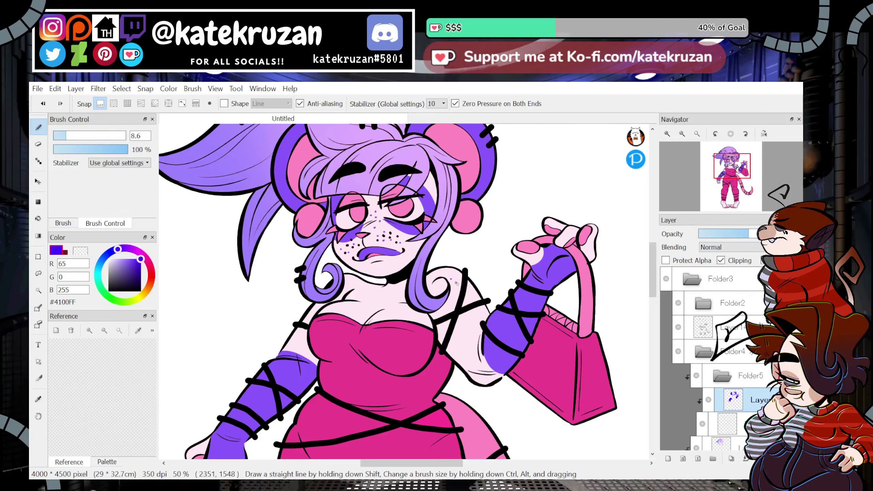
Dot small violet freckles over the shoulder and bare upper arm of the raised arm.
click(454, 277)
click(458, 283)
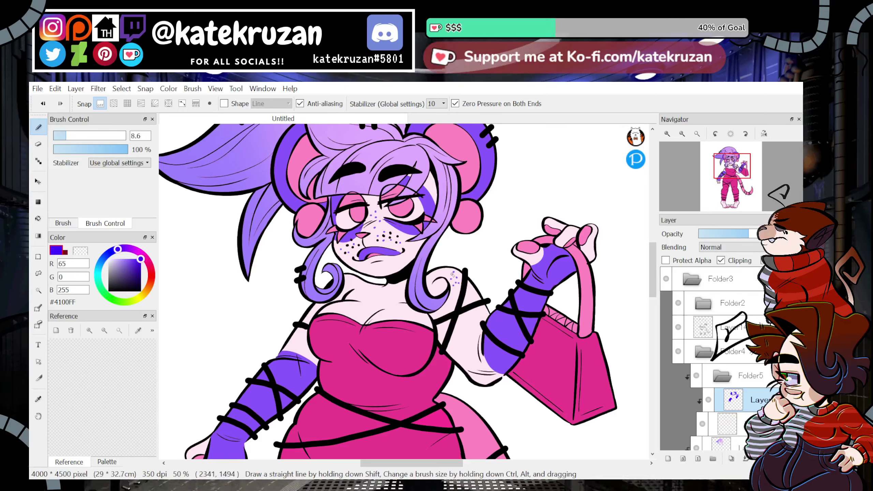
click(471, 291)
click(475, 298)
click(457, 292)
click(454, 296)
click(455, 301)
click(451, 306)
click(465, 325)
click(475, 315)
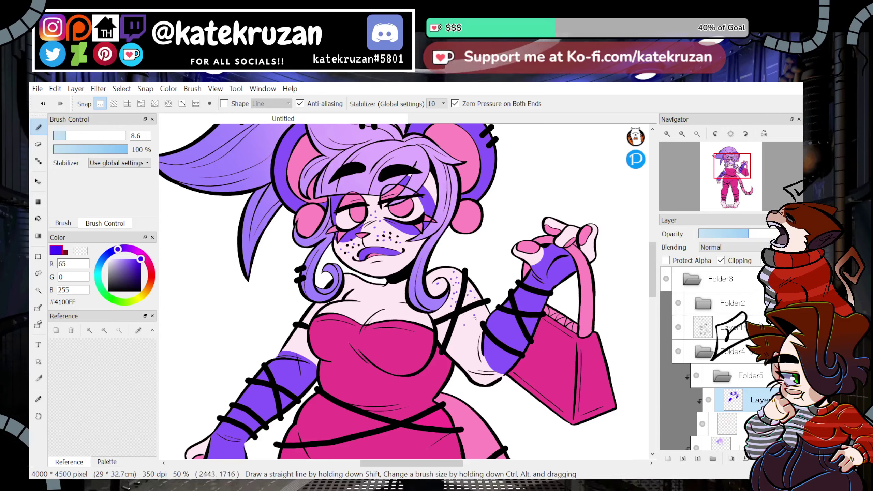
click(462, 336)
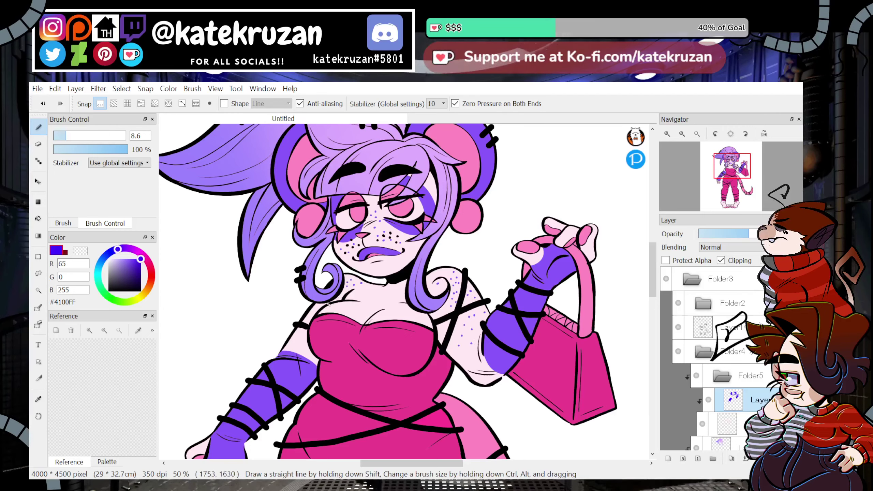
Scatter violet freckles across the chest above the dress neckline.
click(358, 306)
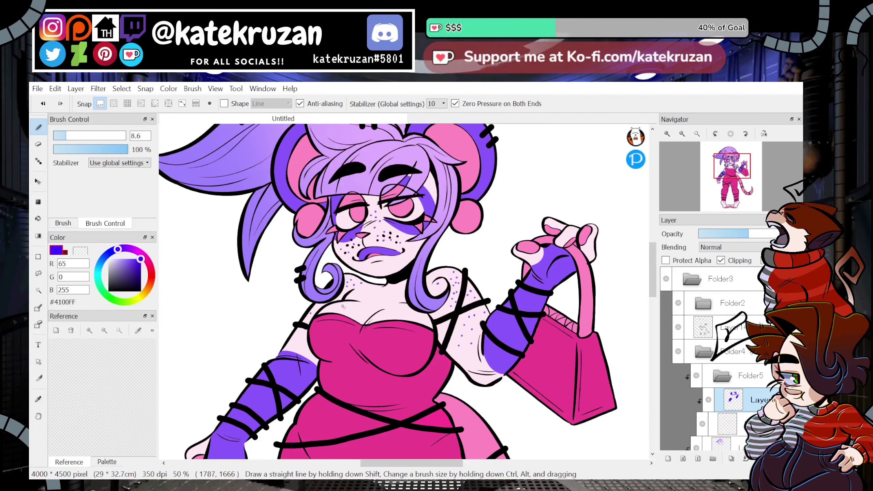
click(400, 313)
click(405, 312)
click(408, 316)
click(413, 314)
click(420, 320)
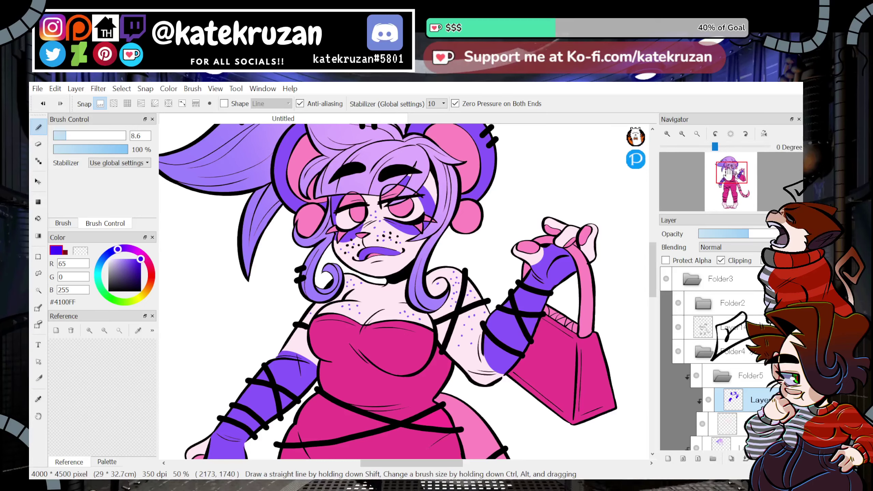
Dot violet freckles over the ankle, instep and toes of the foot on the handbag side.
drag(732, 174, 728, 207)
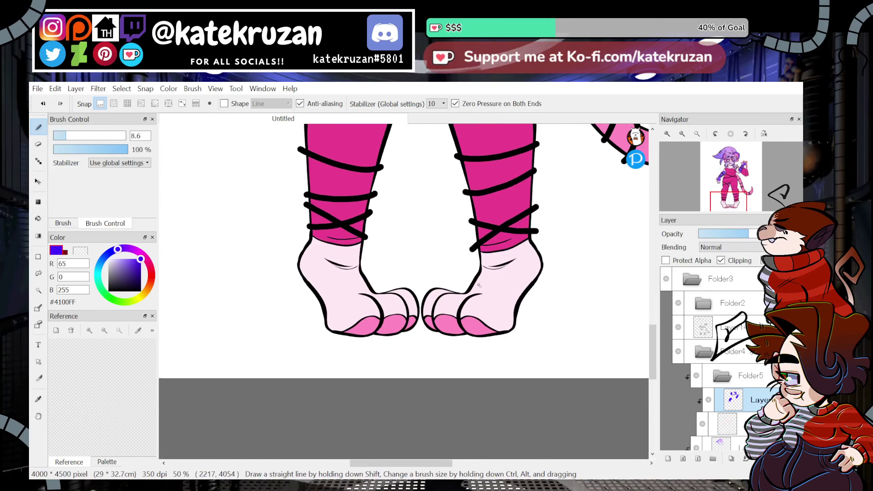
click(509, 286)
click(493, 301)
click(493, 291)
click(481, 286)
click(497, 257)
click(453, 299)
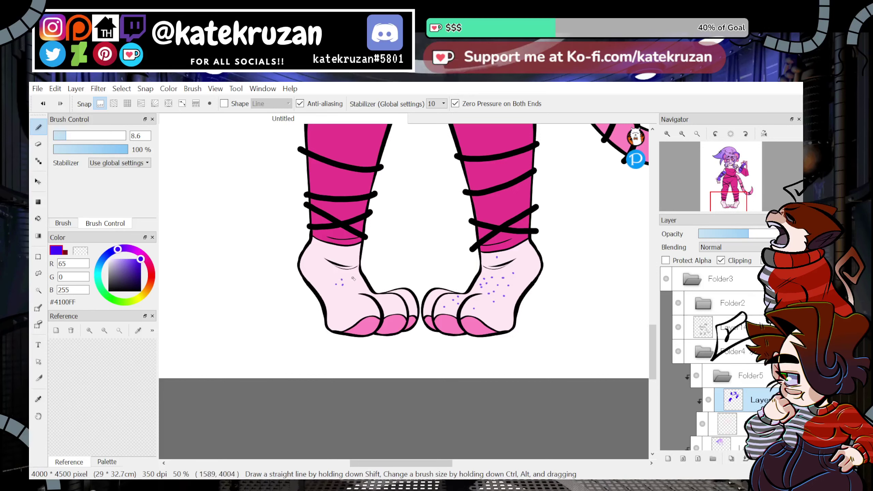
Dot matching violet freckles over the instep and ankle of the other foot.
click(351, 303)
click(337, 301)
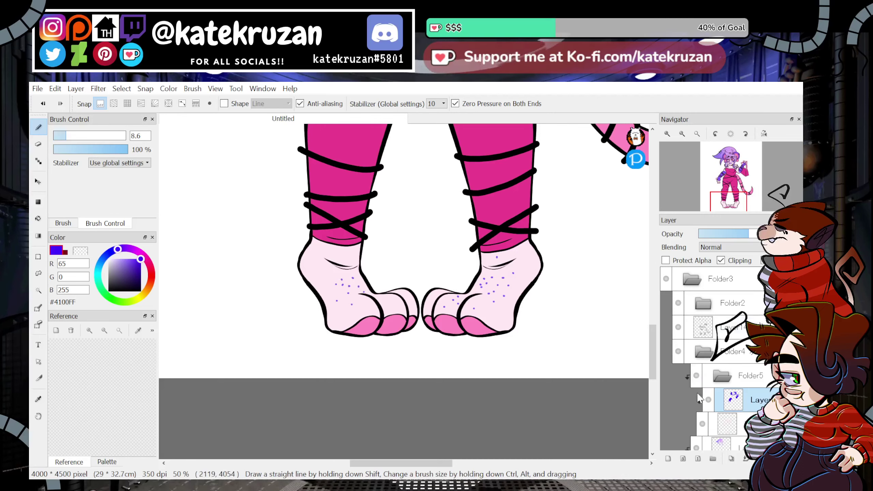
drag(767, 204, 727, 205)
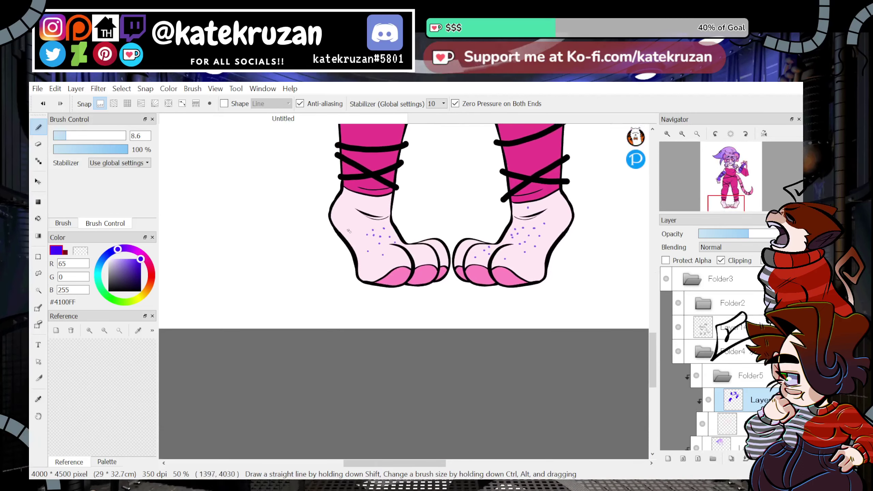
click(364, 207)
click(381, 207)
click(383, 198)
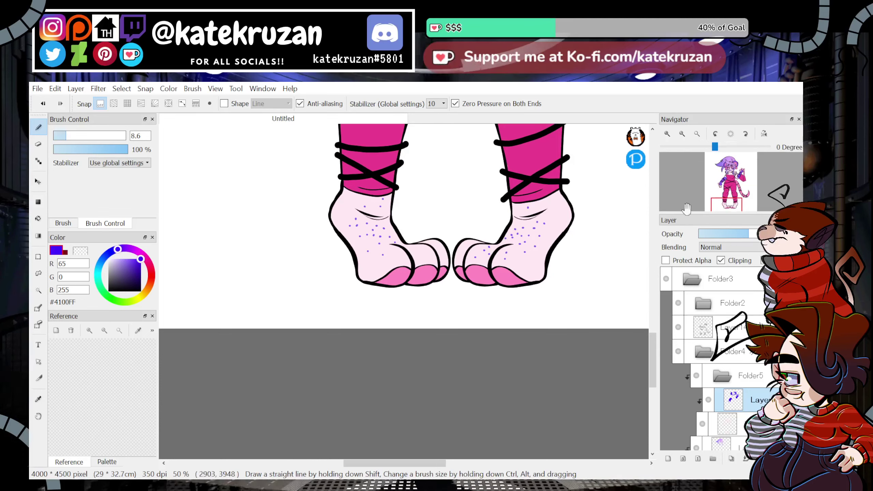
Sample the pink #FF88C1 from the artwork and dot pink freckles among the violet ones on the face, chest and raised upper arm.
drag(728, 195, 732, 166)
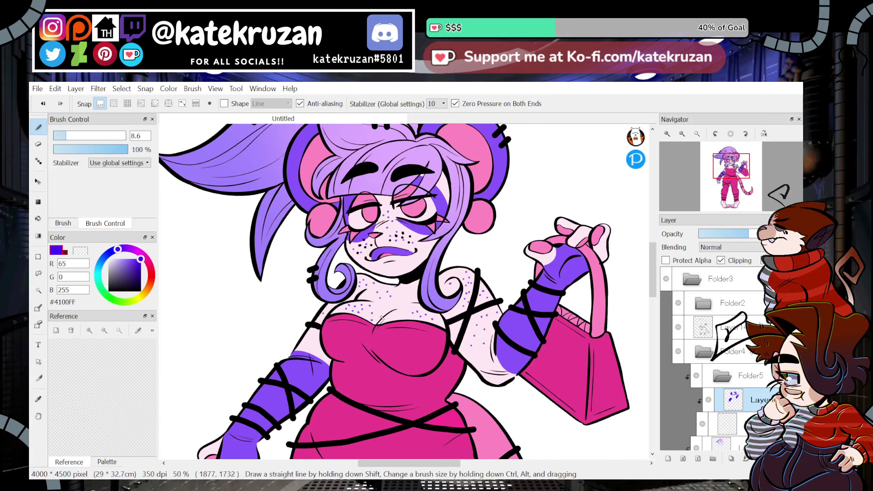
click(40, 399)
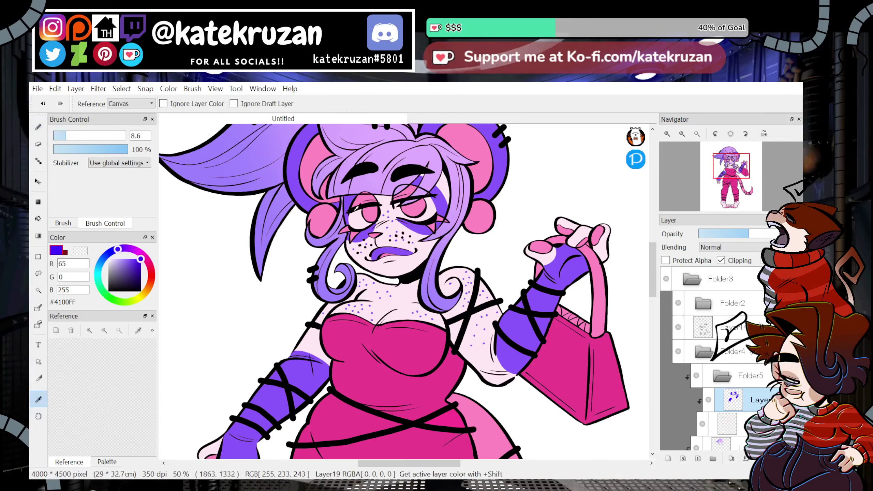
click(311, 167)
key(b)
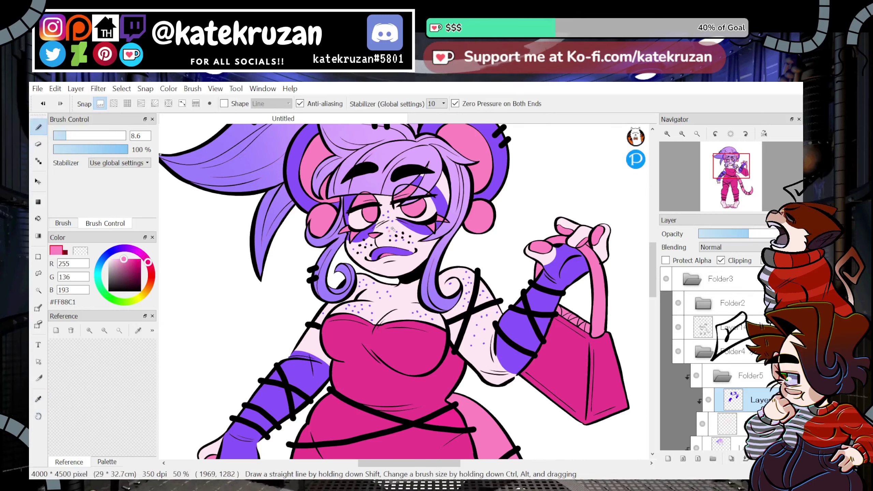
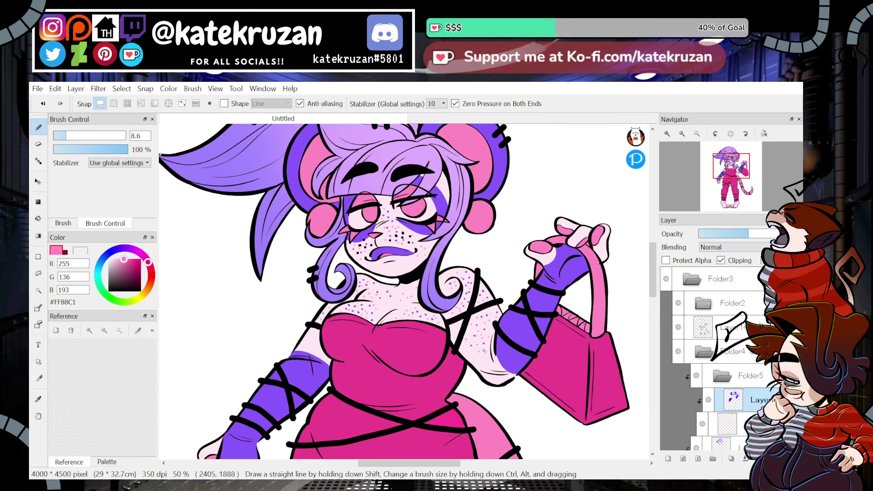
Add pink freckles between the violet ones on the foot on the handbag side, including its toes.
scroll(533, 321, down, 10)
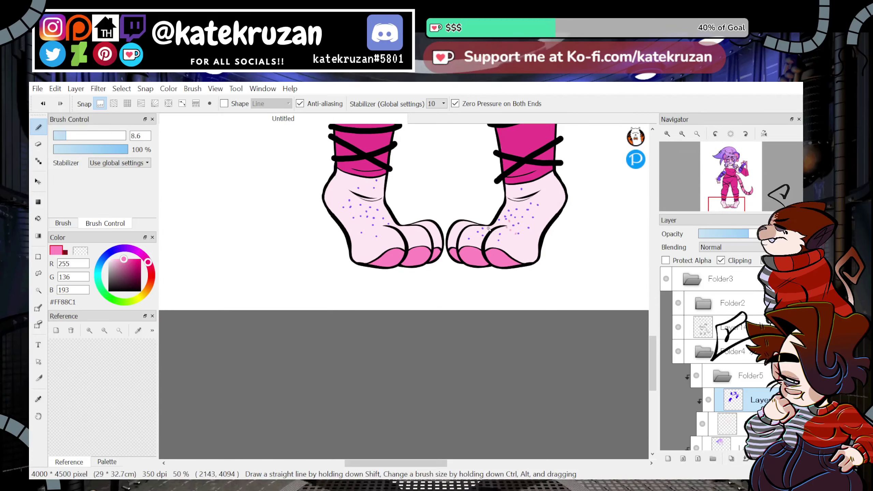
click(477, 237)
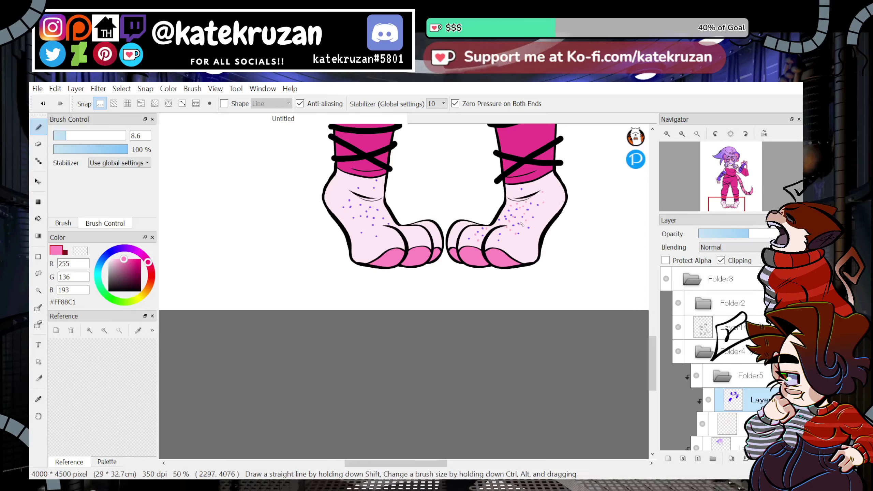
click(539, 220)
click(463, 238)
click(457, 233)
click(460, 227)
click(463, 224)
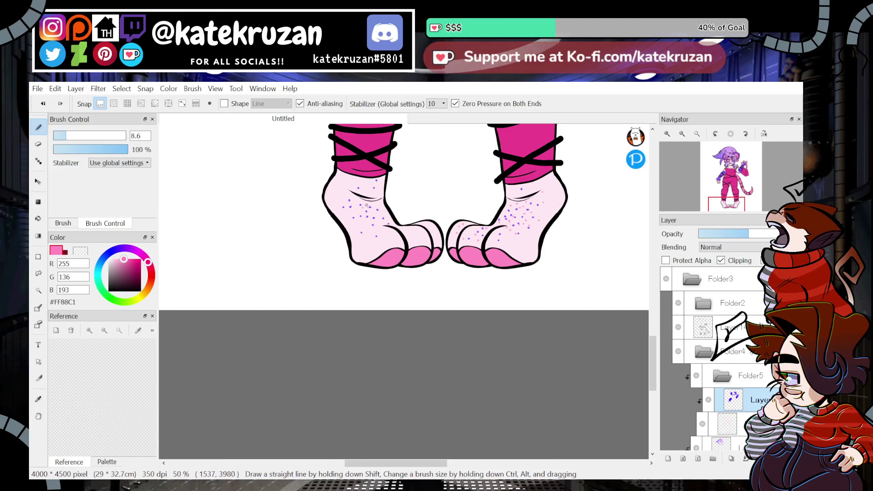
Add pink freckles to the other foot and its toes, and to the lowered upper arm.
click(380, 194)
click(377, 190)
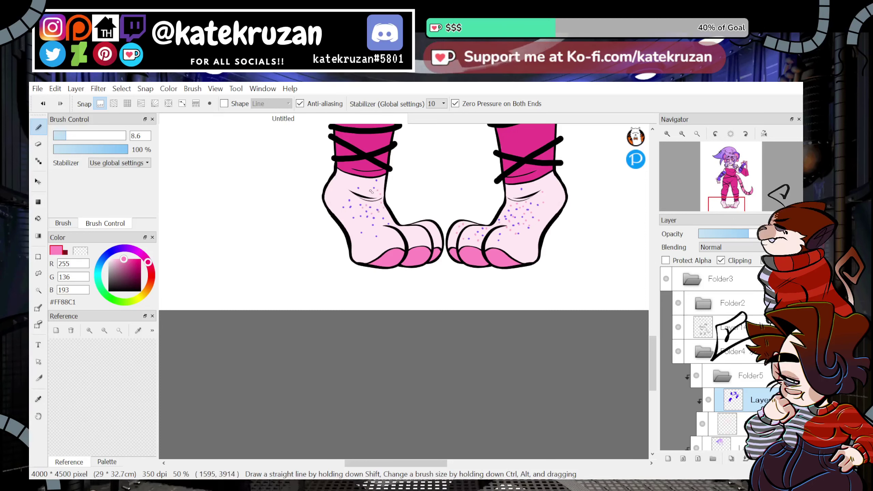
click(368, 192)
click(362, 207)
click(355, 200)
click(358, 202)
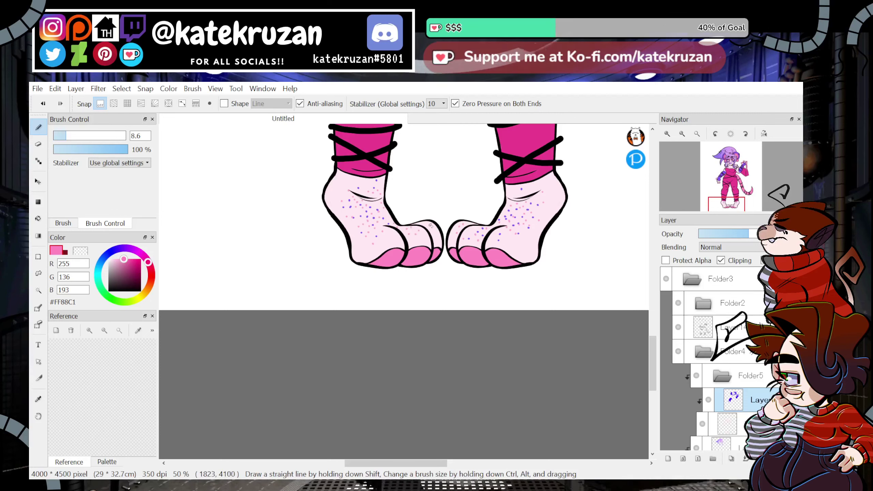
drag(731, 206, 769, 161)
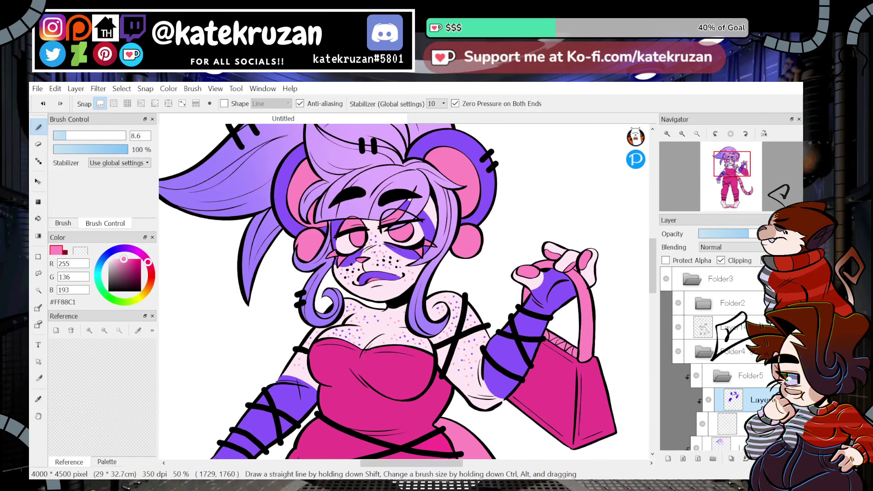
Collapse Folder5 and add a new clipped layer directly above it.
click(721, 378)
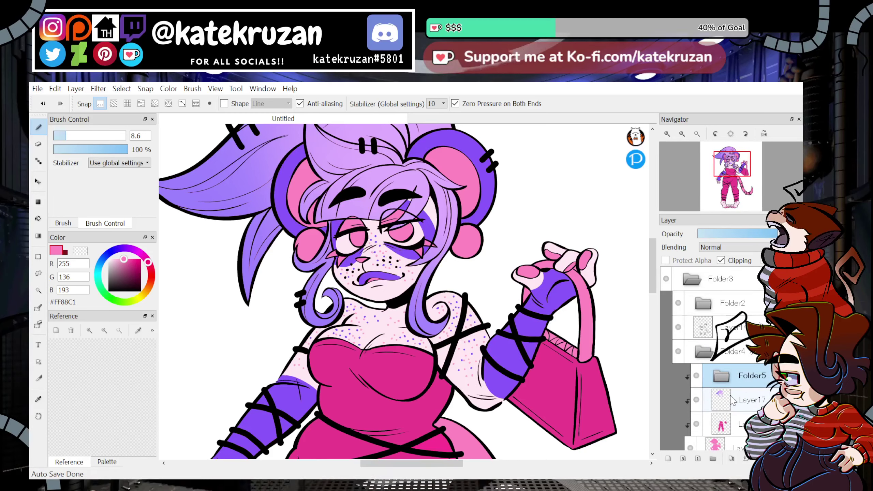
click(667, 134)
drag(727, 172, 730, 169)
click(736, 420)
click(713, 445)
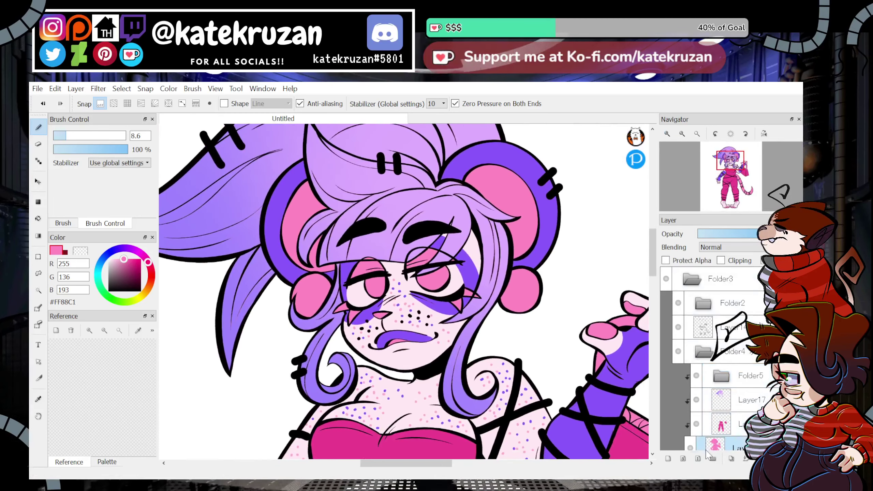
click(668, 458)
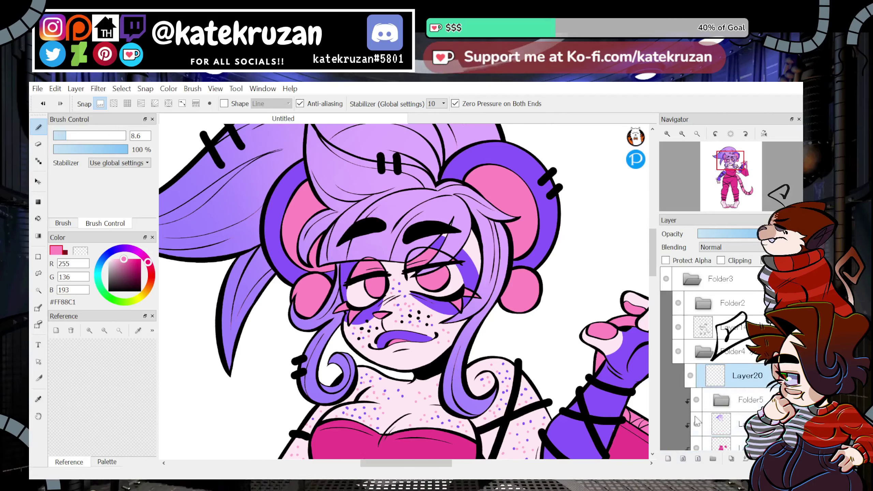
click(721, 260)
Choose light blue #72D1FF and paint both eyes completely, whites and irises, with the Pen at size 13.6.
click(99, 266)
click(127, 259)
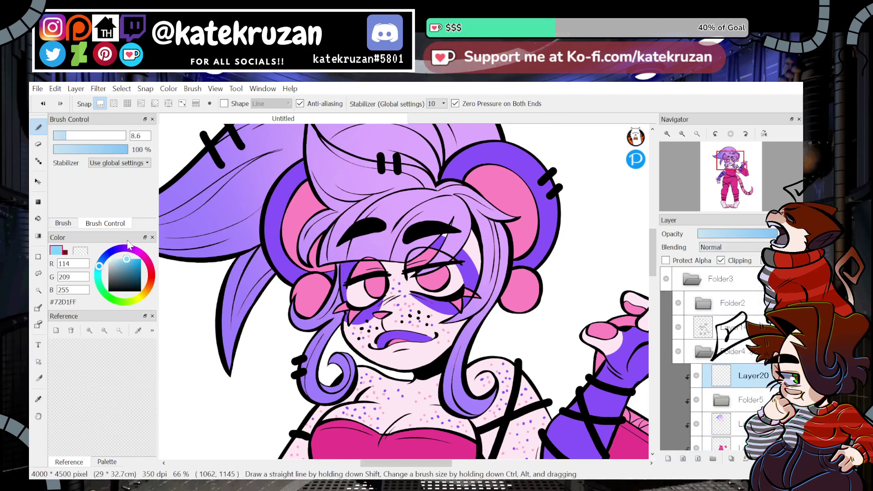
click(72, 135)
mouse_move(371, 279)
mouse_down()
mouse_move(331, 303)
mouse_move(345, 292)
mouse_move(348, 308)
mouse_move(357, 306)
mouse_move(373, 273)
mouse_move(430, 291)
mouse_move(438, 268)
mouse_move(459, 271)
mouse_move(453, 264)
mouse_move(482, 255)
mouse_move(485, 290)
mouse_move(483, 251)
mouse_move(442, 280)
mouse_move(478, 293)
mouse_move(477, 272)
mouse_move(485, 283)
mouse_up()
click(667, 134)
key(x)
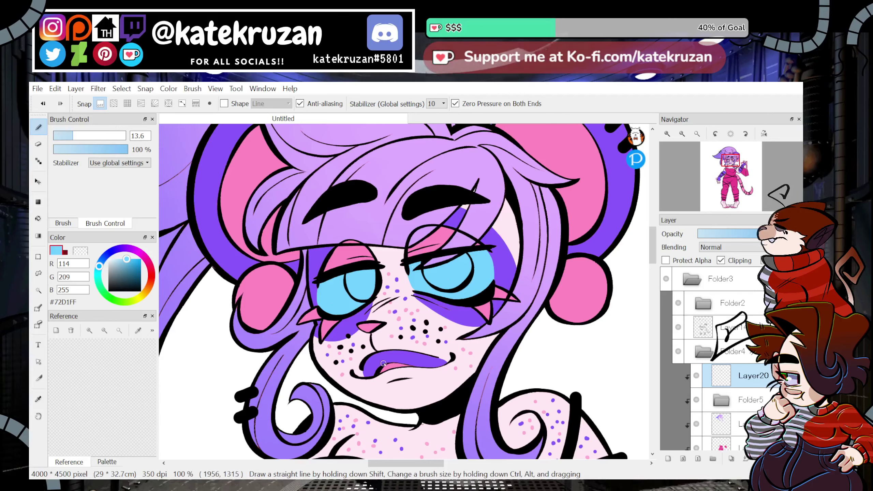
Fill the tongue with light blue using the Bucket and colour the nose with the Pen at size 4.
click(38, 218)
click(392, 363)
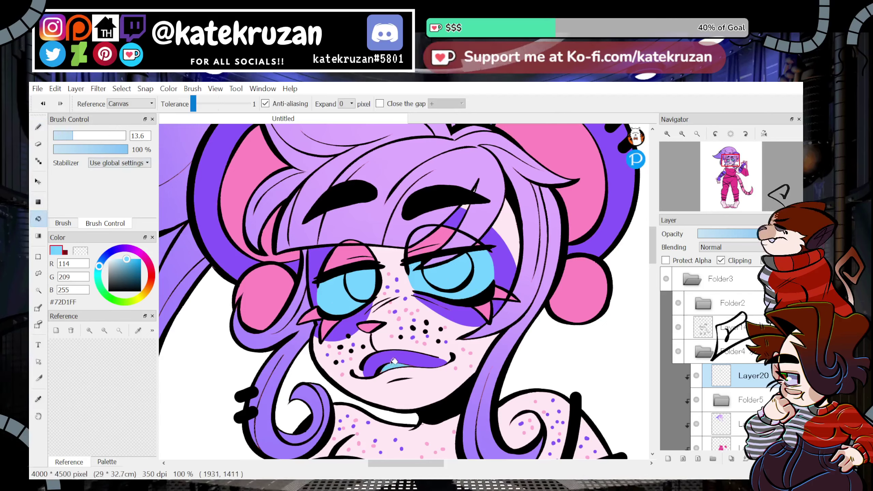
click(39, 127)
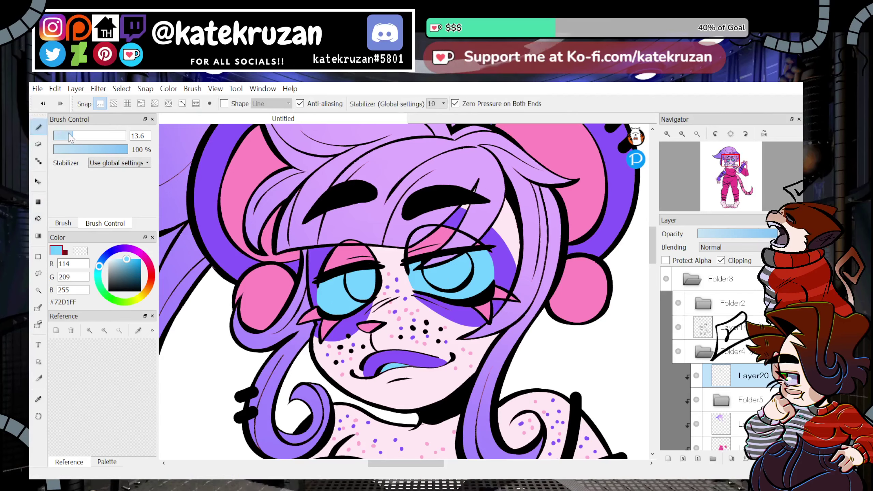
click(667, 134)
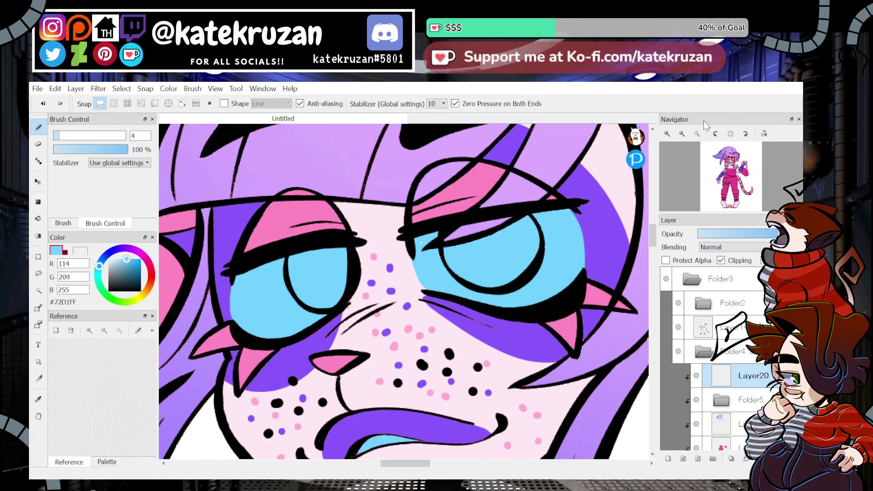
drag(653, 237, 654, 247)
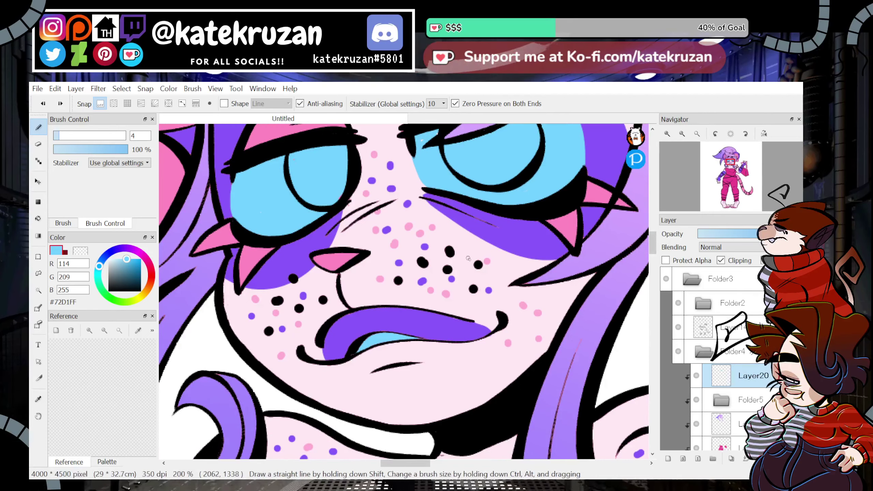
drag(313, 257, 357, 253)
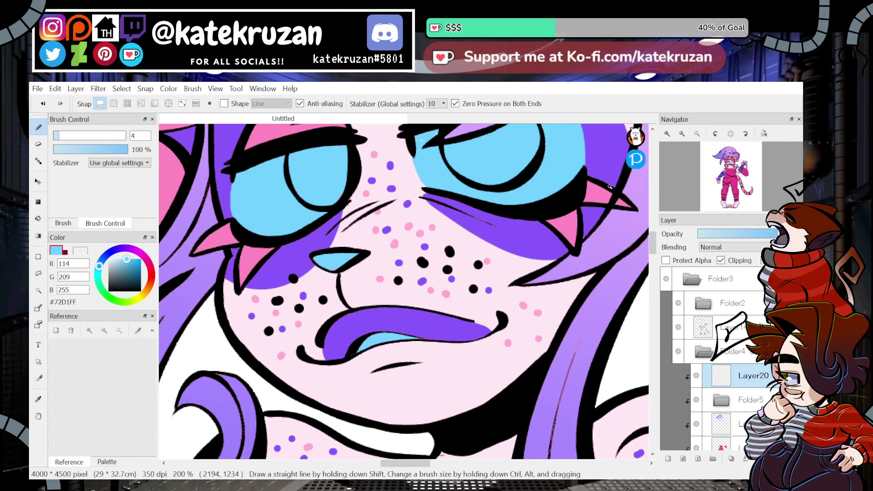
click(682, 134)
click(682, 134)
click(683, 134)
click(682, 134)
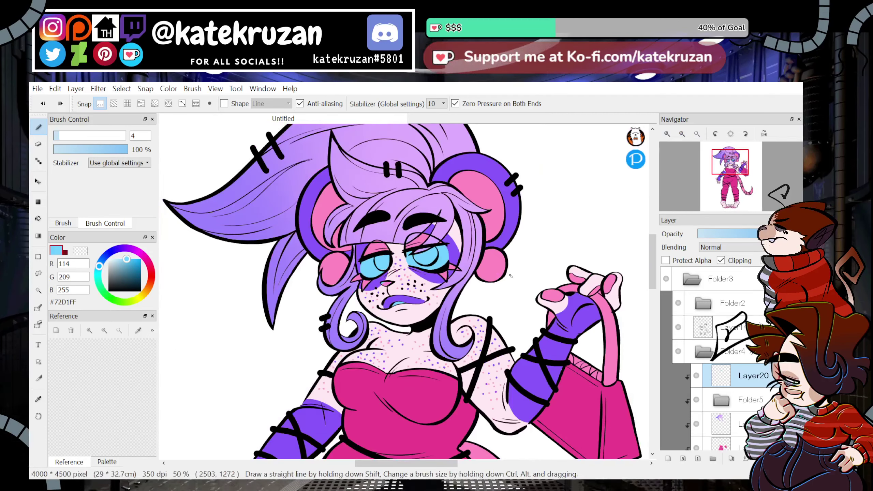
key(g)
click(332, 267)
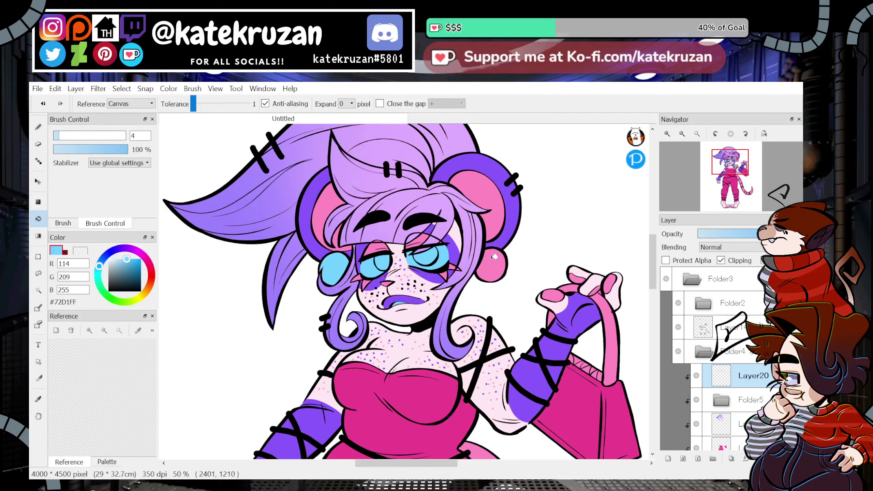
click(488, 200)
click(492, 265)
click(328, 214)
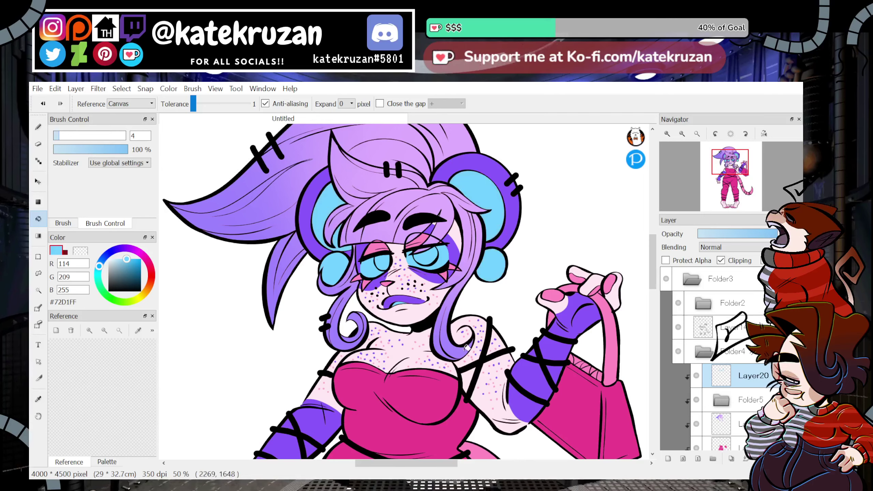
key(ctrl+z)
key(ctrl+z)
key(ctrl+z)
key(ctrl+z)
Fill the insides of both ears with the light blue.
click(483, 223)
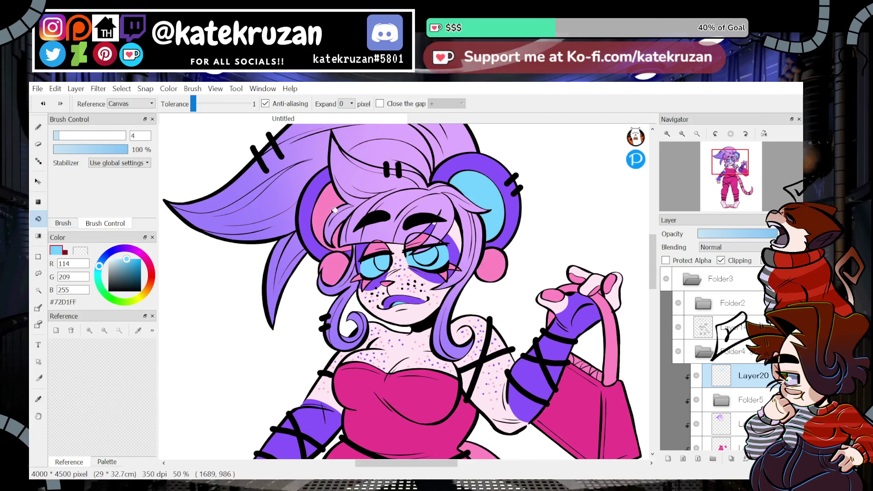
click(331, 206)
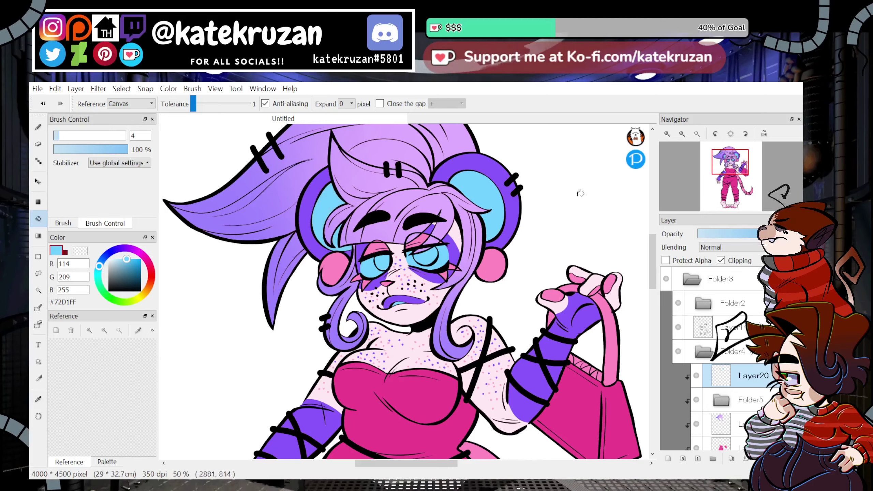
Undo both ear fills and fill the two round earrings and the handbag with the light blue.
key(ctrl+z)
key(ctrl+z)
click(333, 269)
click(491, 265)
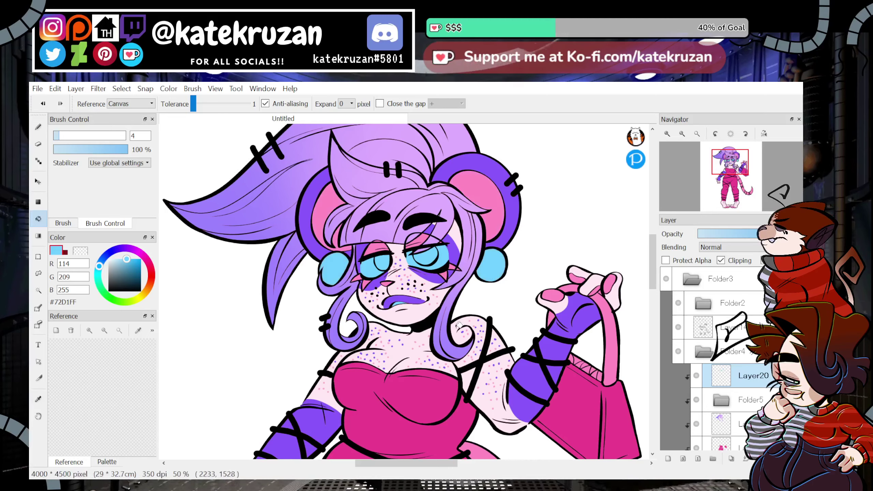
mouse_move(731, 166)
mouse_down()
mouse_move(732, 182)
mouse_move(732, 164)
mouse_up()
click(564, 370)
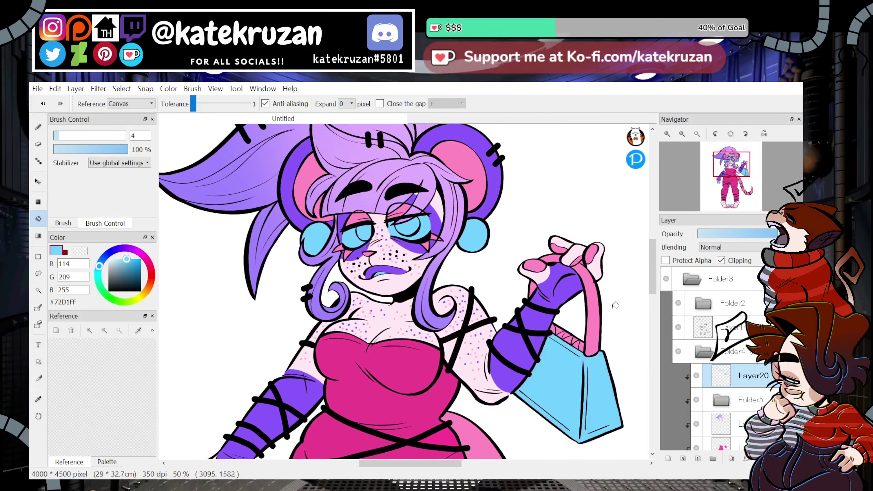
Set the brush size to 59, try a stroke of lighter blue #A1E0FF across the eye, and undo the stroke.
drag(737, 201, 731, 172)
drag(731, 171, 730, 171)
click(667, 134)
click(38, 399)
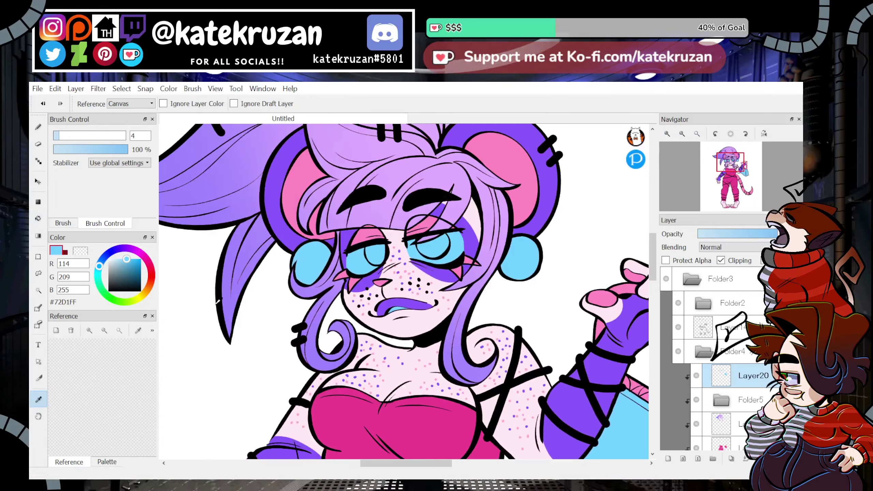
click(120, 259)
click(38, 127)
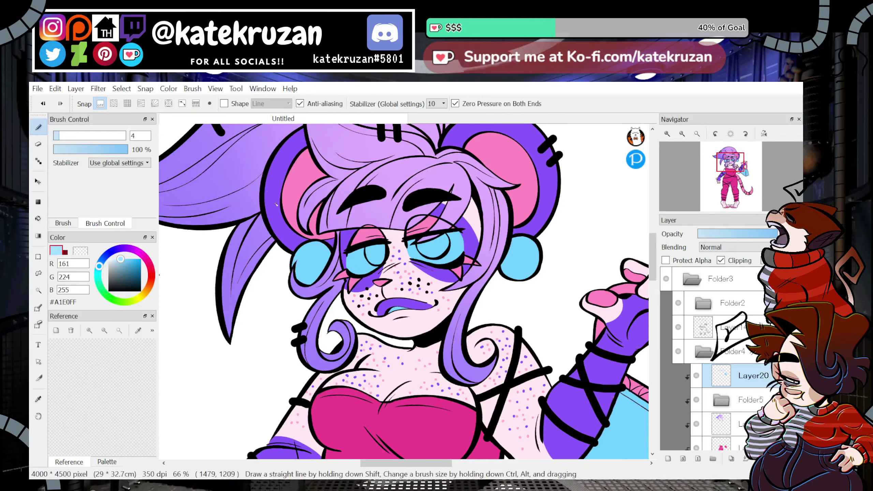
click(111, 136)
drag(344, 271, 392, 262)
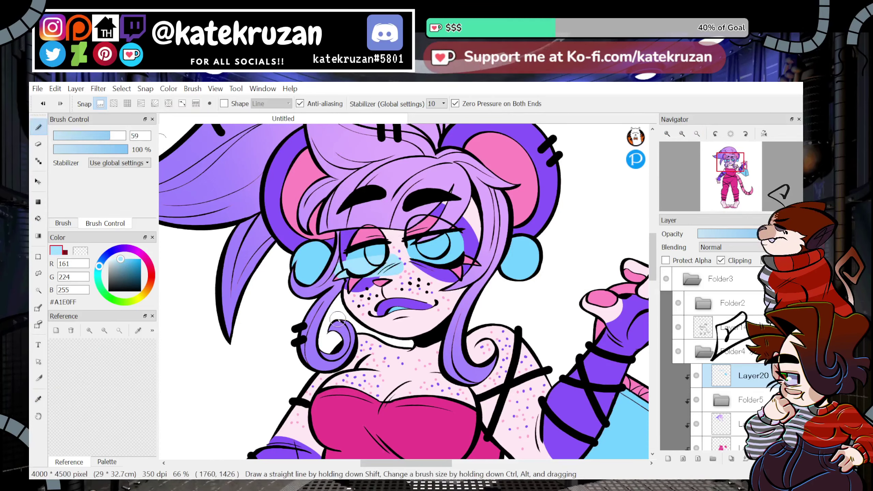
key(ctrl+z)
Turn on alpha protection for the light blue layer and repaint both eyes in a light purple sampled from the hair.
click(38, 399)
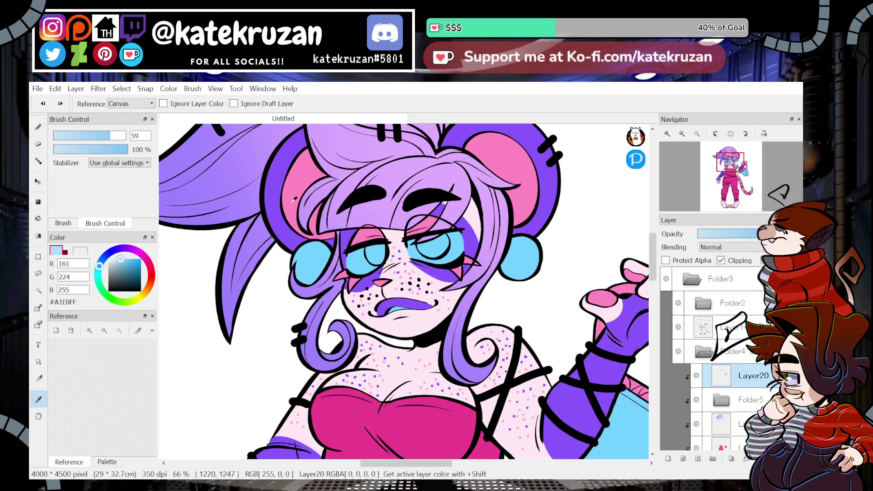
click(271, 215)
key(b)
click(678, 261)
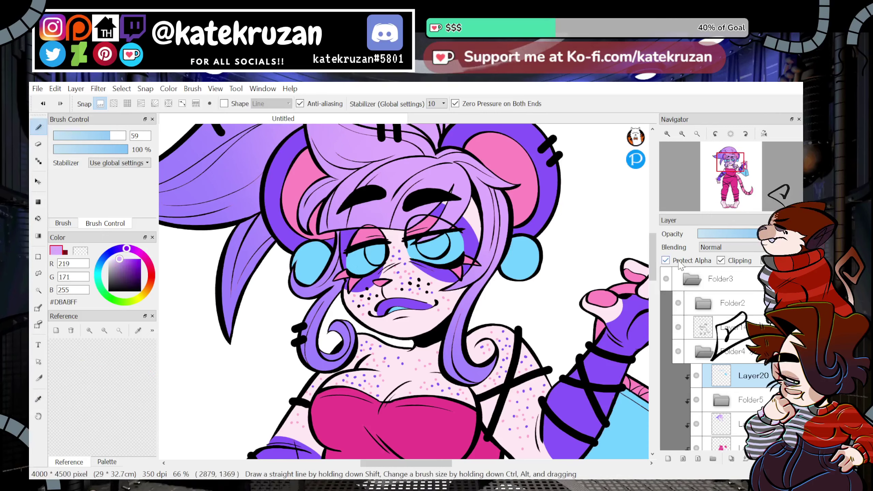
click(38, 399)
click(195, 155)
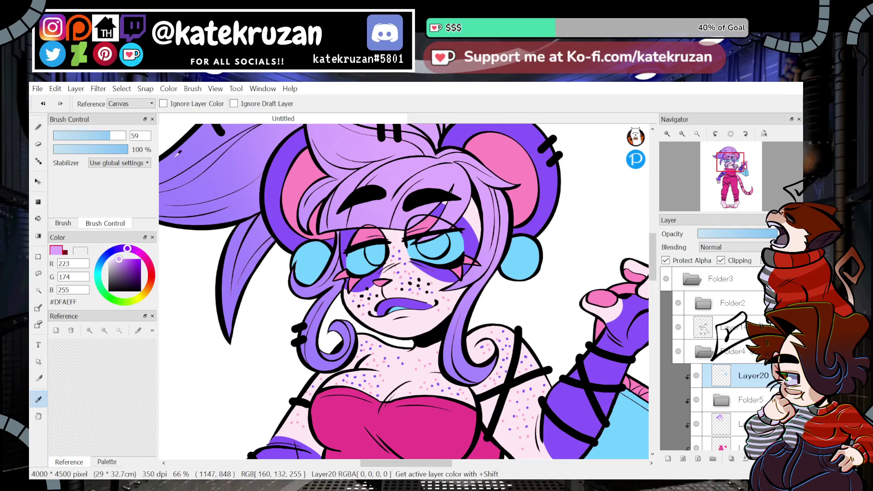
key(b)
drag(382, 246, 357, 279)
mouse_move(412, 251)
mouse_down()
mouse_move(454, 235)
mouse_move(428, 253)
mouse_move(461, 261)
mouse_up()
Sample light blue #72D1FF from the earring and paint it over the upper part of both eyes.
click(38, 399)
click(306, 262)
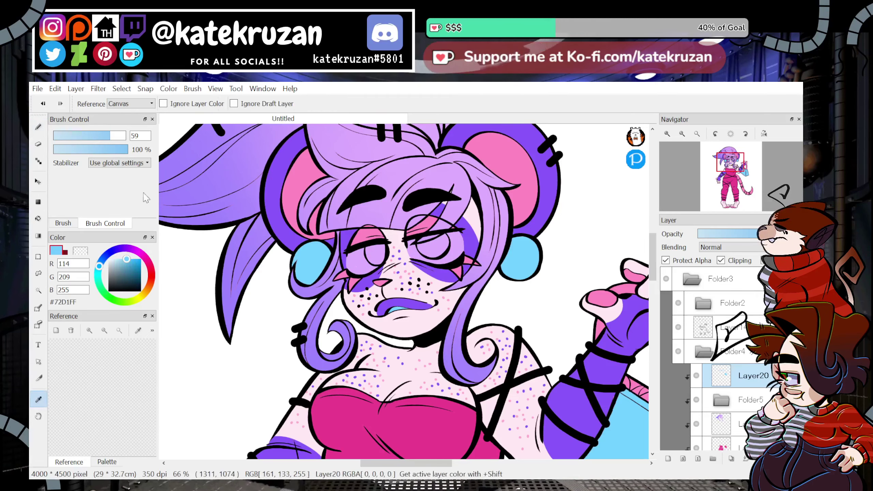
click(38, 127)
drag(350, 258, 362, 255)
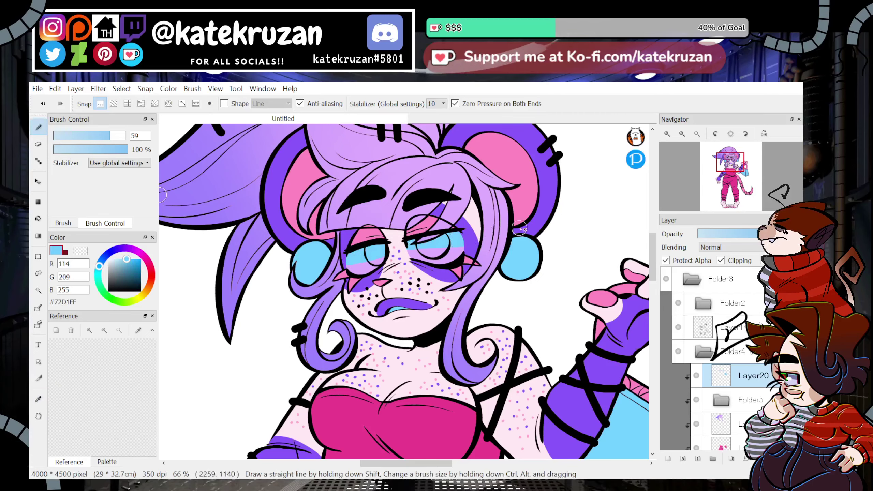
Sample deep pink #EC4091 from the strapless top and paint the irises of both eyes with it.
click(725, 174)
drag(725, 174, 731, 169)
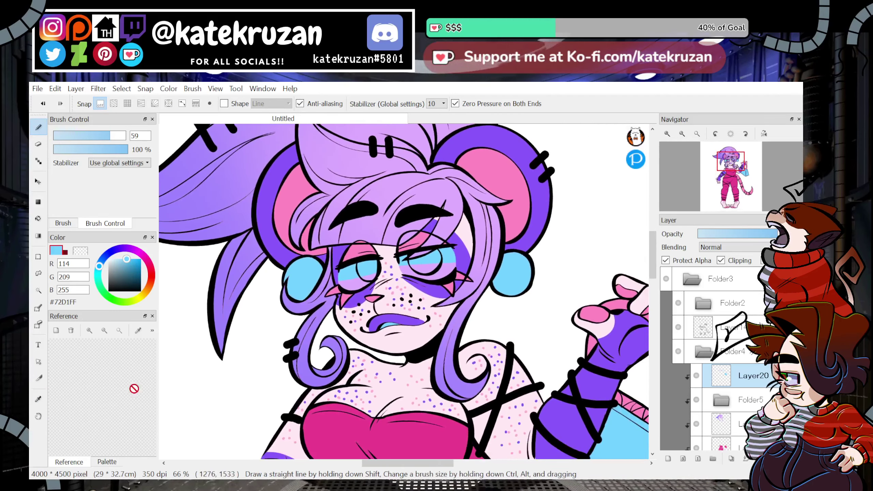
click(38, 399)
click(348, 424)
key(b)
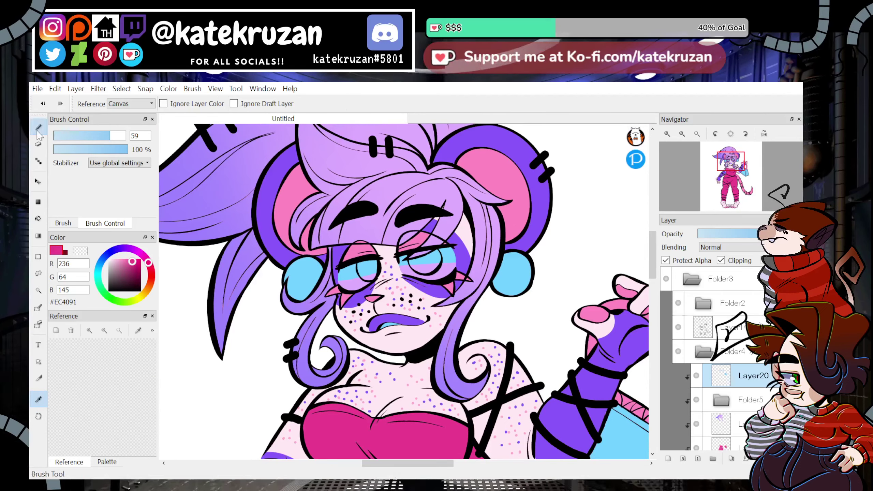
drag(365, 268, 373, 266)
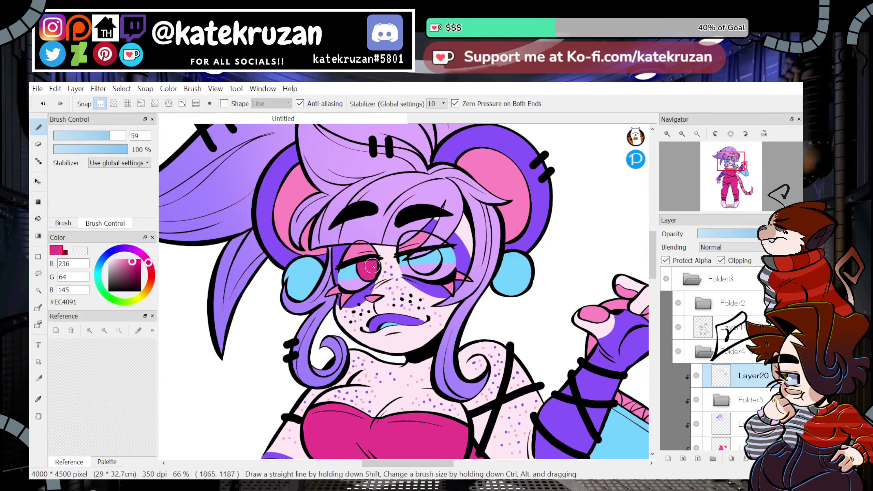
mouse_move(433, 256)
mouse_down()
mouse_move(417, 264)
mouse_move(432, 257)
mouse_up()
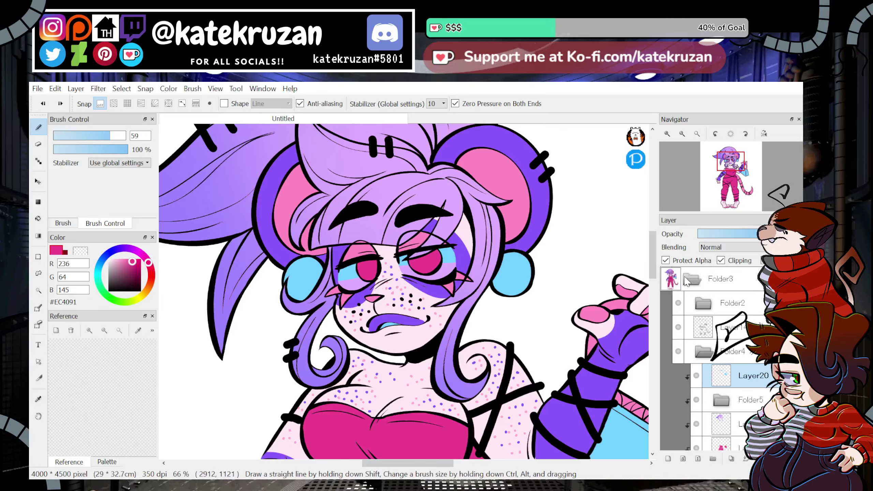
Add a new layer above Folder2 and set the brush to white at size 19.
click(732, 303)
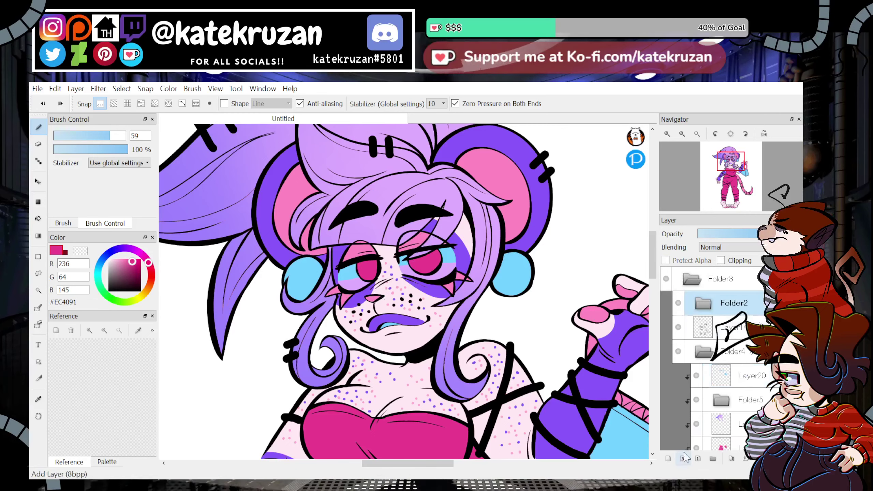
click(668, 458)
drag(120, 273, 71, 164)
click(82, 136)
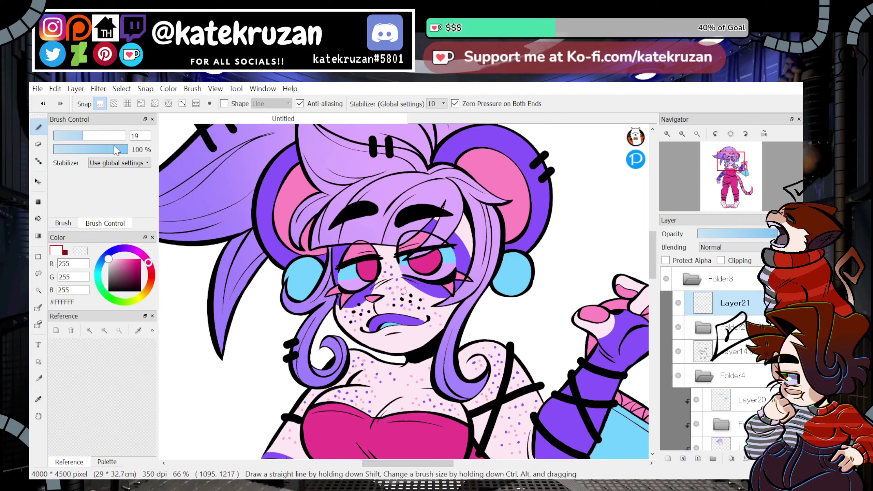
Paint white glints and small heart highlights in both eyes, and white shine marks on both blue earrings.
click(357, 276)
click(412, 267)
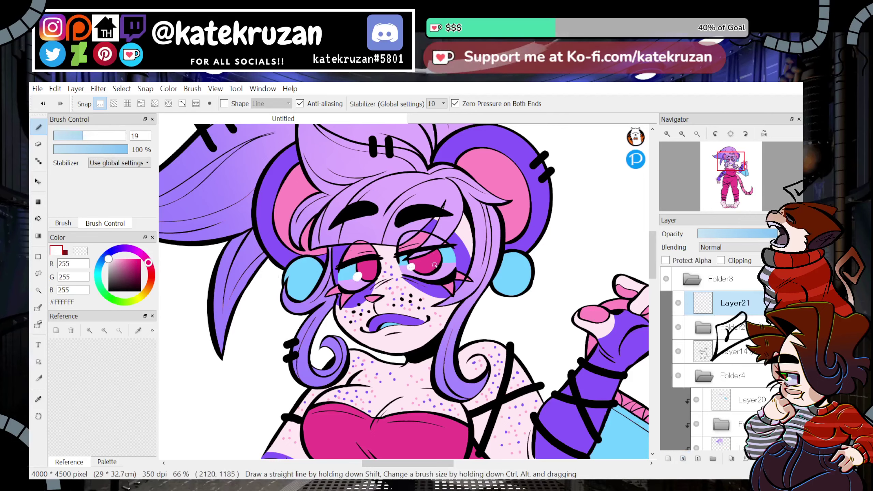
drag(425, 263, 425, 266)
drag(367, 265, 371, 271)
drag(374, 264, 371, 271)
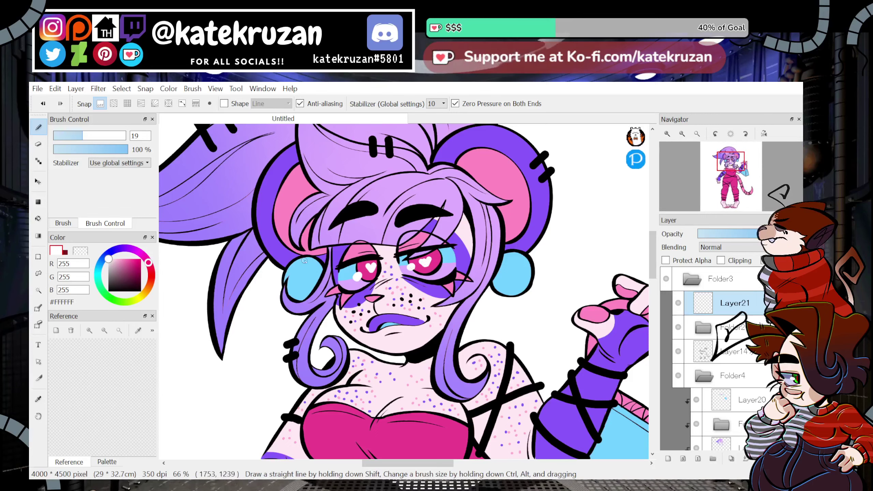
drag(307, 264, 293, 278)
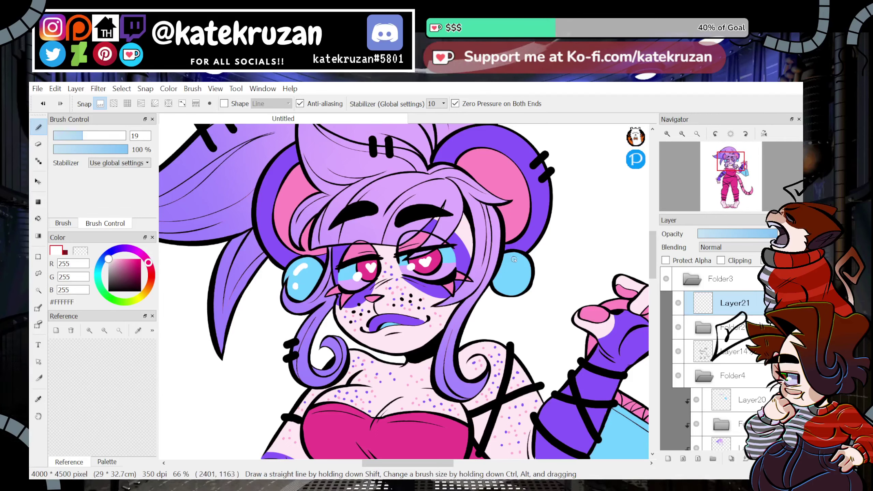
drag(515, 258, 508, 272)
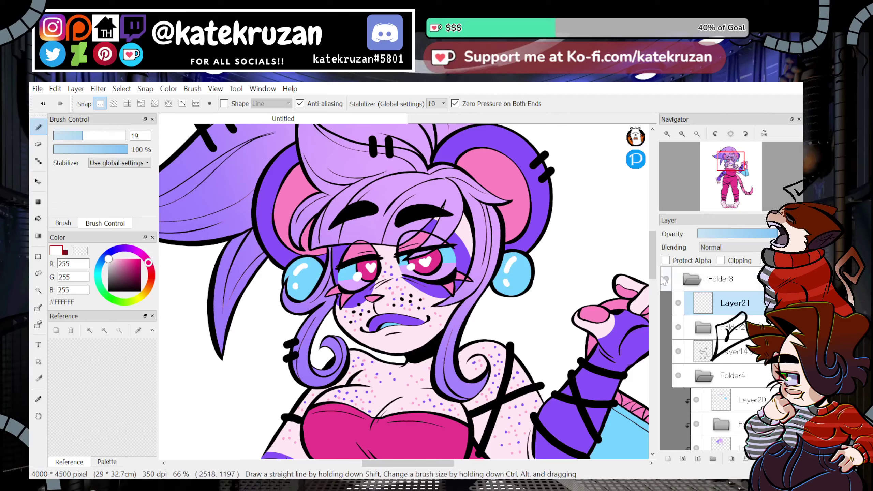
Add a new layer inside Folder5, sample the inner ear's pink (#FF88C1) and paint the lower lip with it.
scroll(751, 400, down, 4)
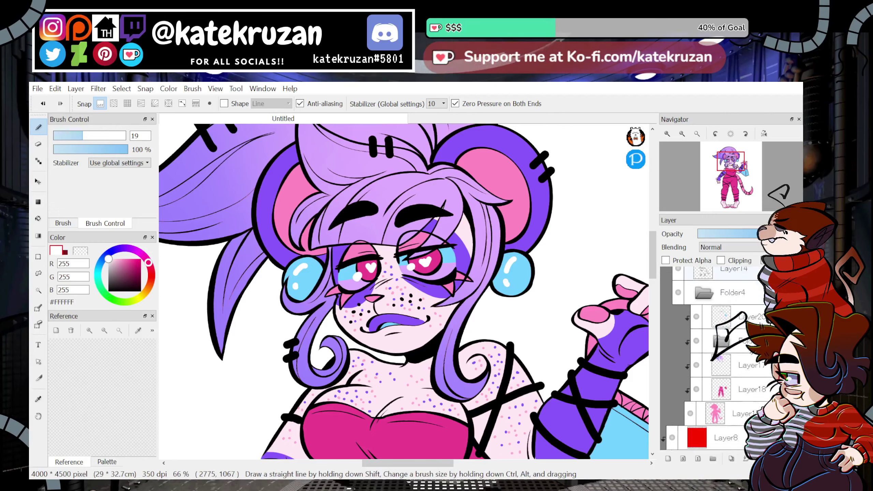
click(721, 335)
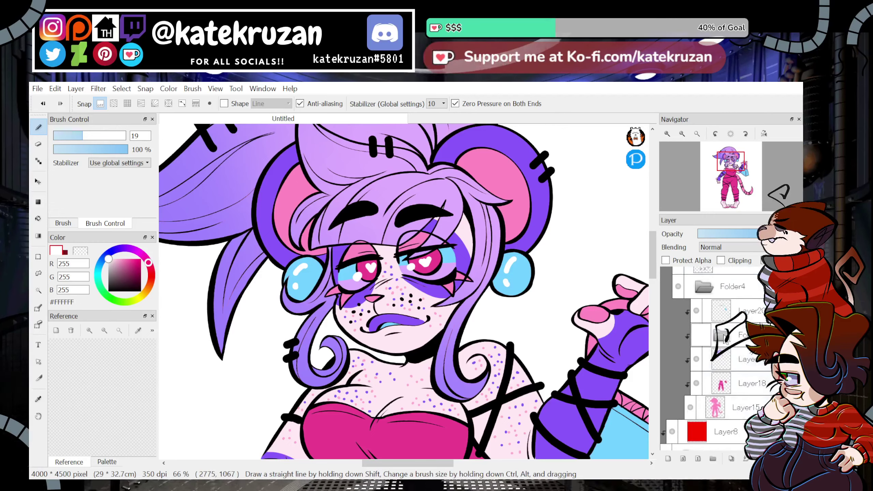
click(731, 383)
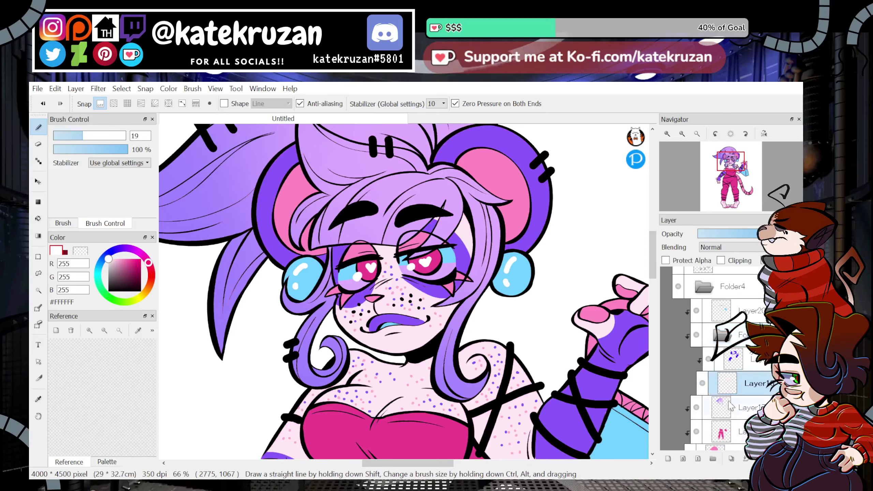
click(668, 459)
click(38, 399)
click(289, 207)
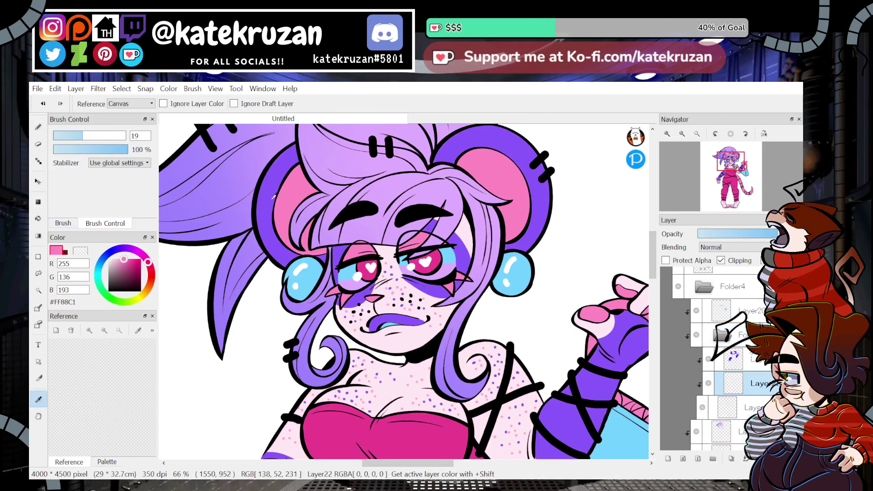
click(39, 127)
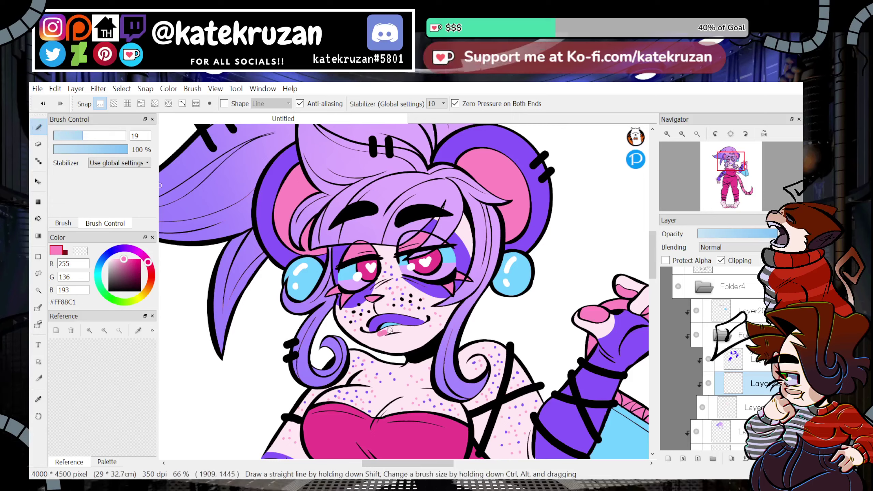
mouse_move(387, 334)
mouse_down()
mouse_move(378, 333)
mouse_move(409, 330)
mouse_up()
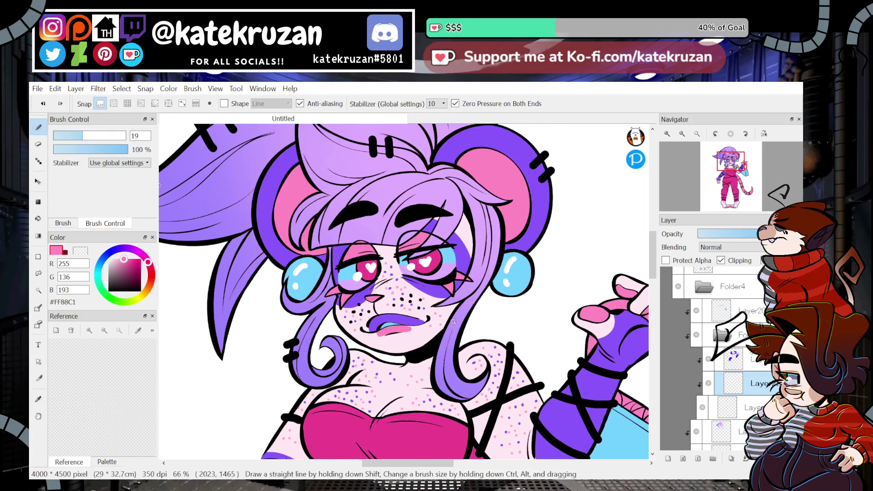
Recolor the lower lip lavender (#DFAEFF) with the layer's alpha protected, and turn the alpha protection off again.
click(674, 261)
click(38, 399)
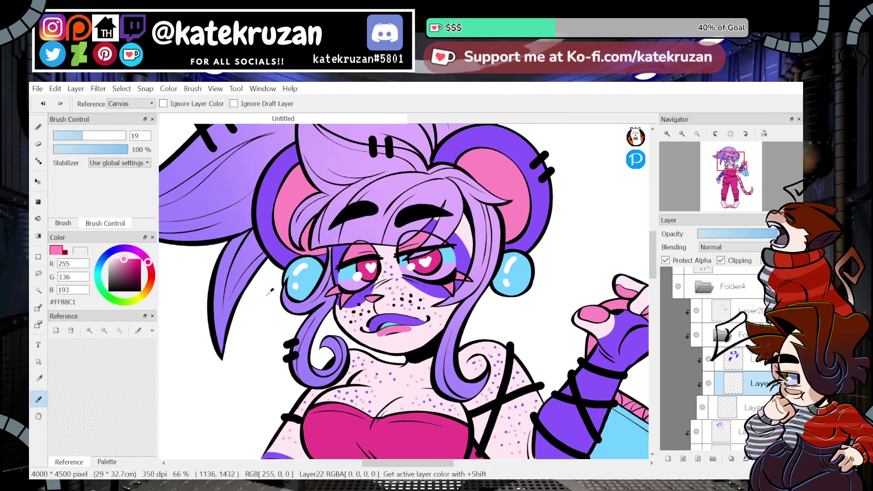
click(446, 268)
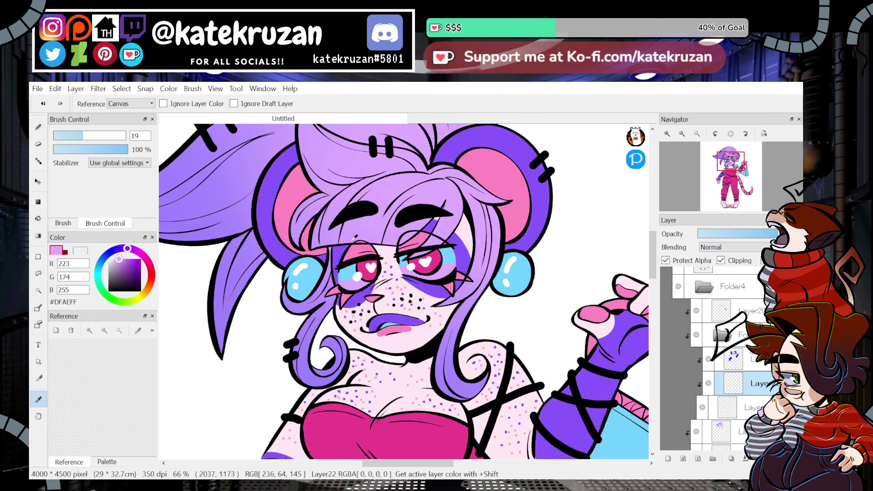
key(u)
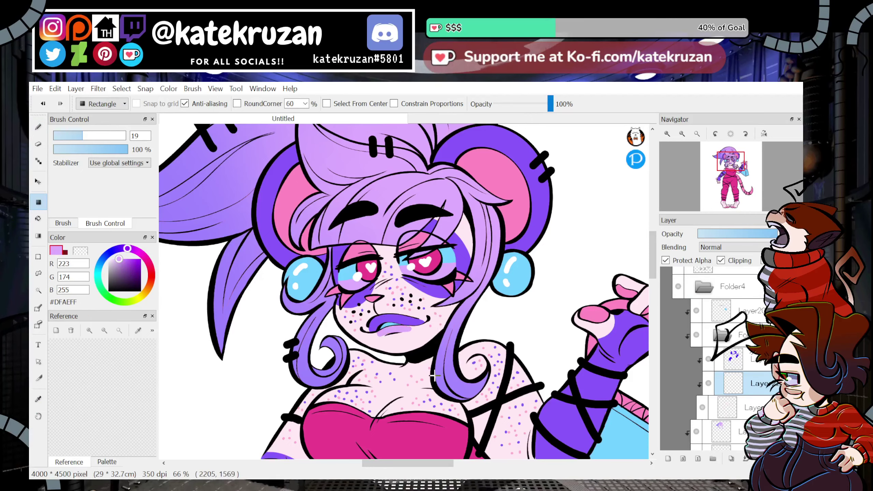
key(b)
click(667, 260)
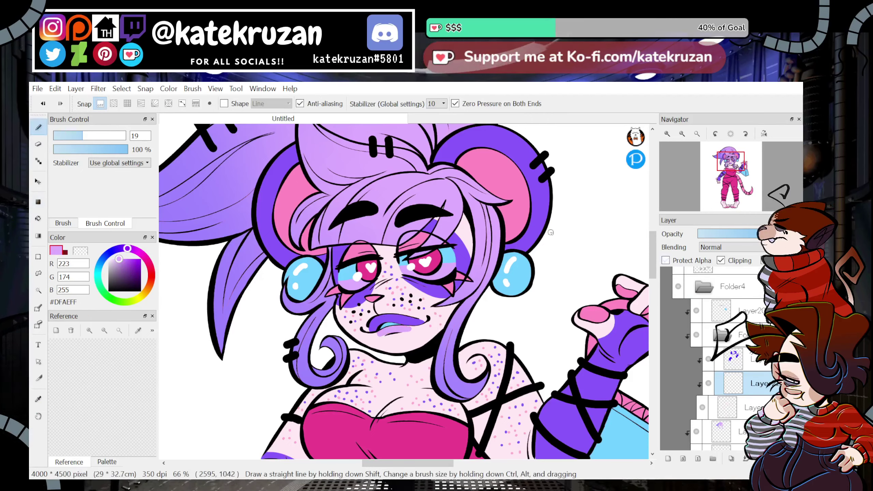
drag(409, 328, 409, 355)
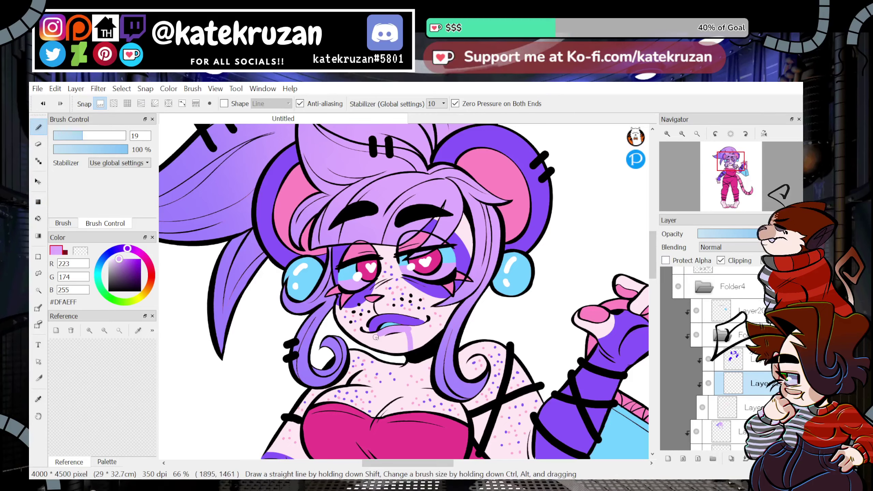
key(ctrl+z)
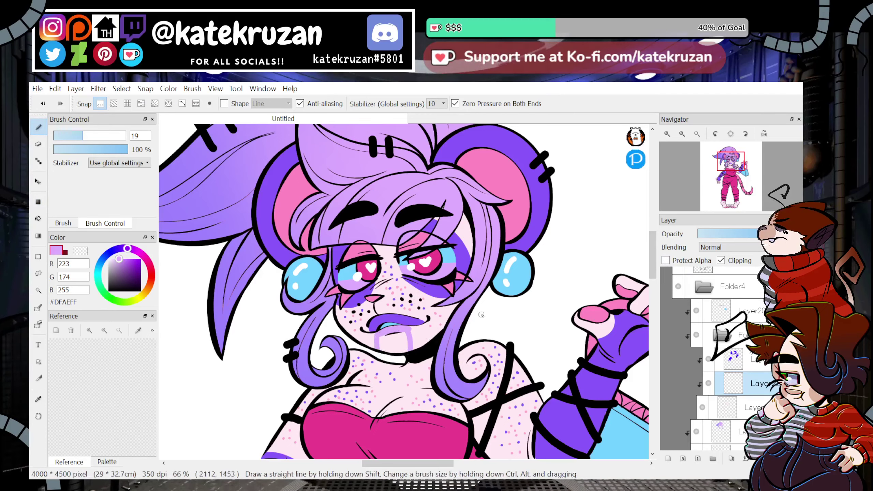
drag(725, 175, 730, 170)
key(ctrl+z)
key(ctrl+z)
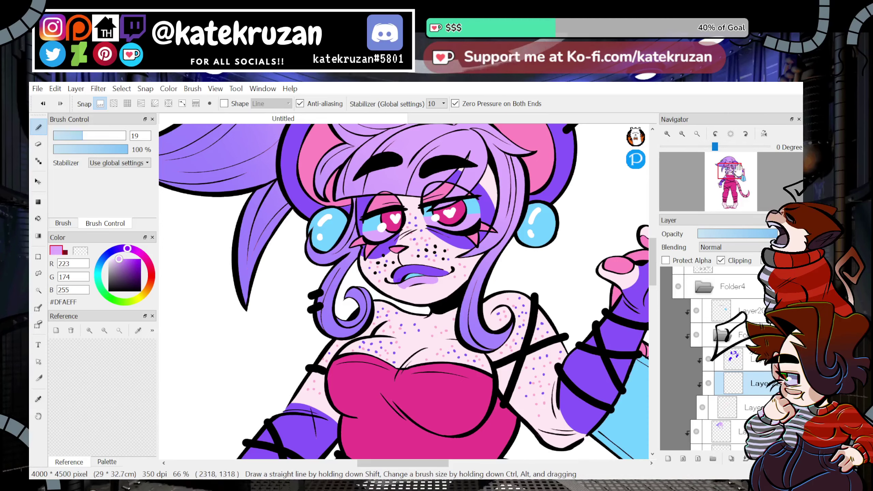
Set the brush size to 8.6 and dot lavender freckles over the face, chest and shoulders.
drag(730, 171, 733, 170)
click(62, 135)
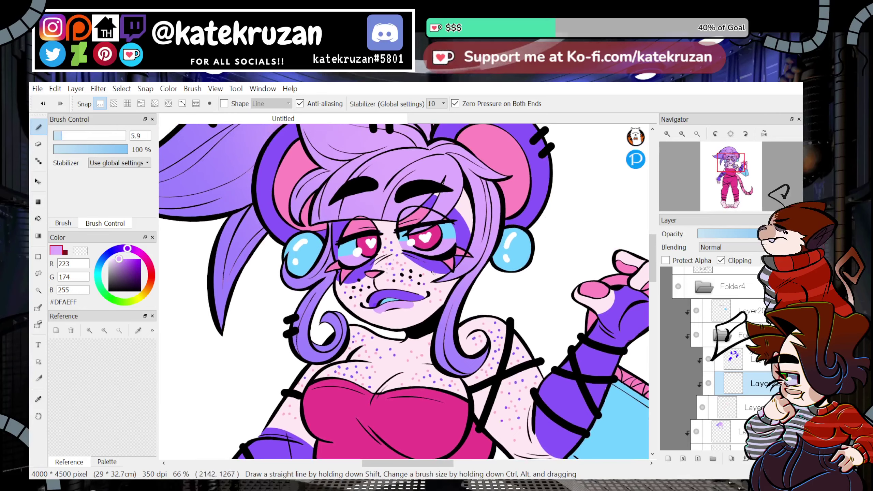
click(66, 136)
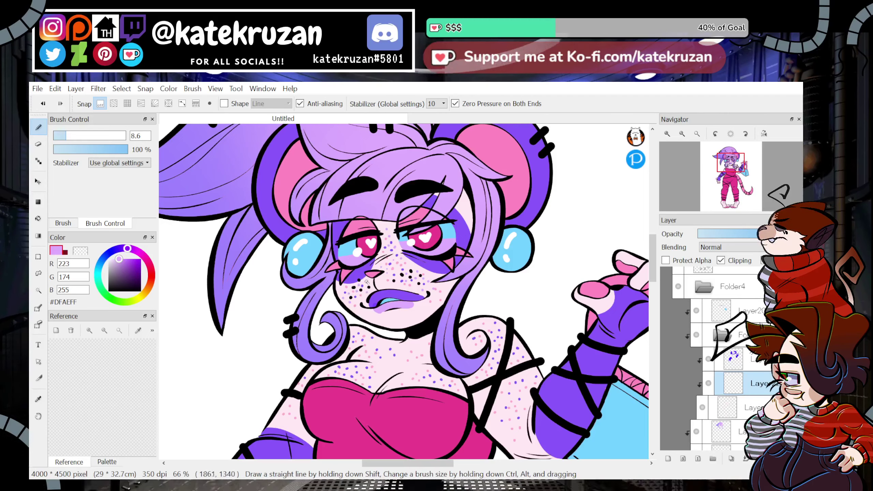
scroll(526, 269, down, 5)
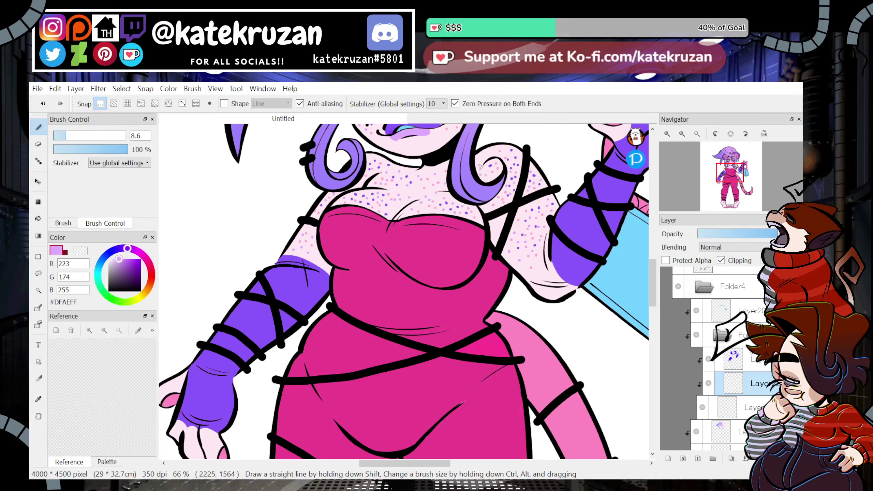
Dot lavender freckles among the existing spots on the ankles, insteps and toes of both feet.
mouse_move(701, 183)
drag(728, 180, 729, 207)
click(495, 260)
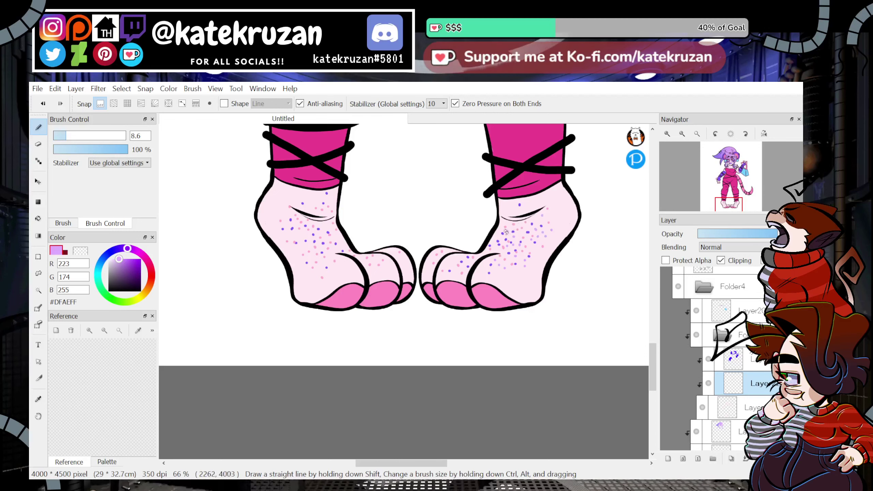
click(478, 258)
click(458, 258)
click(448, 262)
click(453, 266)
click(455, 274)
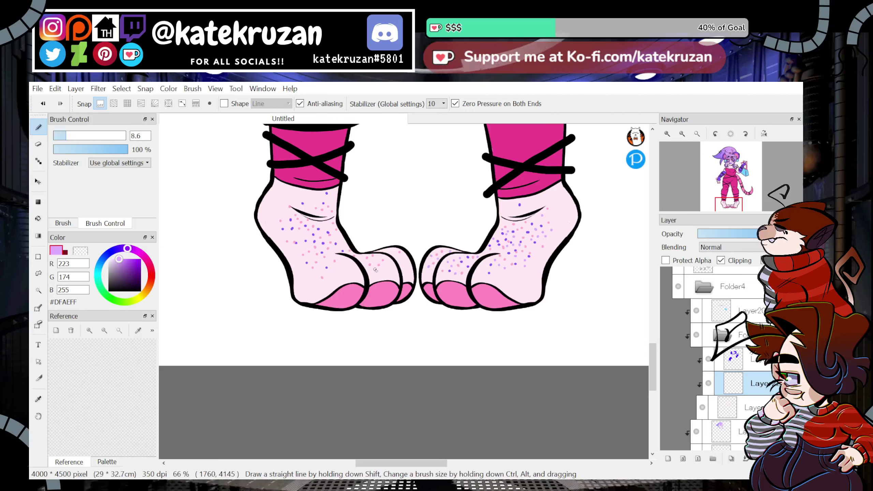
click(342, 261)
click(333, 269)
click(328, 259)
click(321, 264)
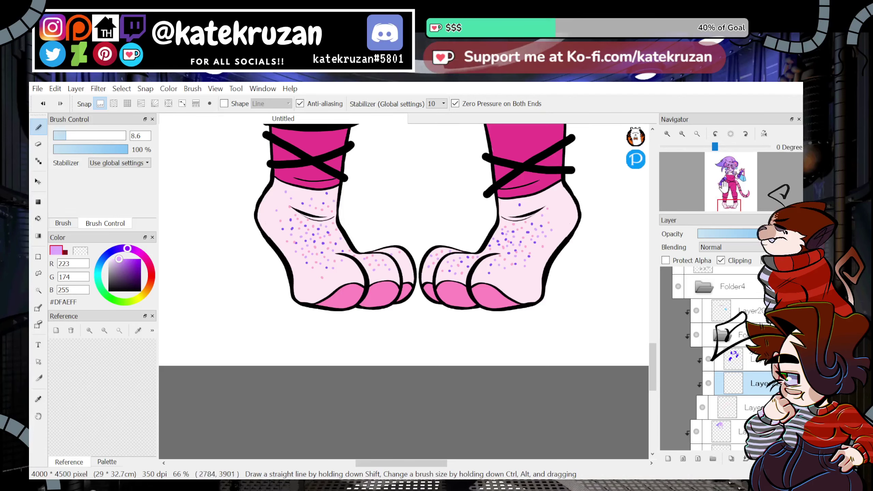
Sample the earring's light blue (#72D1FF) and dot freckles over the face, chest and upper arms.
drag(729, 203, 731, 175)
click(38, 399)
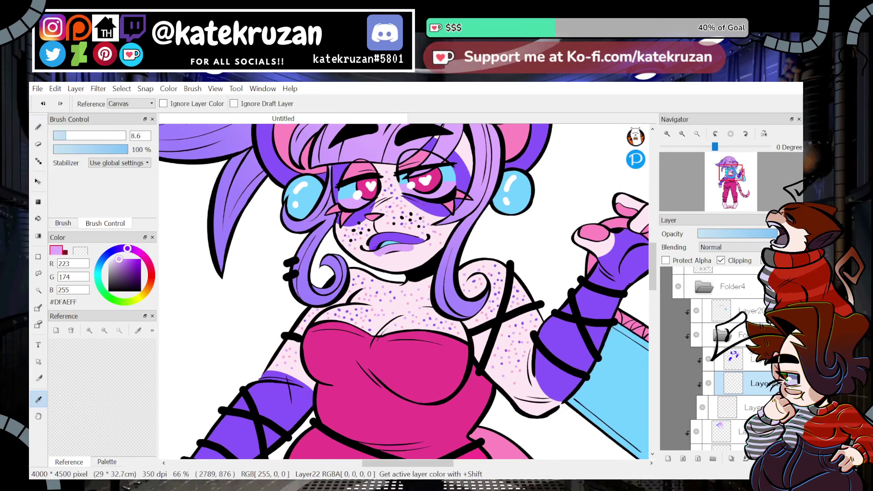
click(514, 191)
click(39, 127)
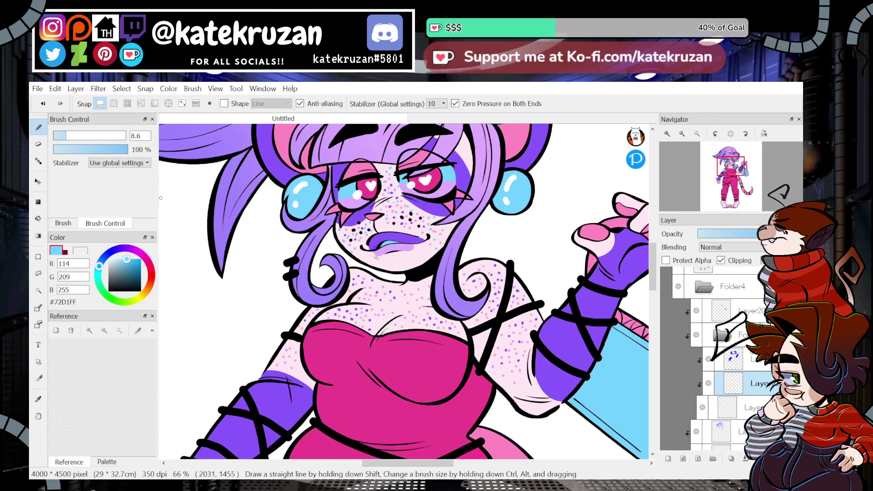
drag(731, 171, 729, 175)
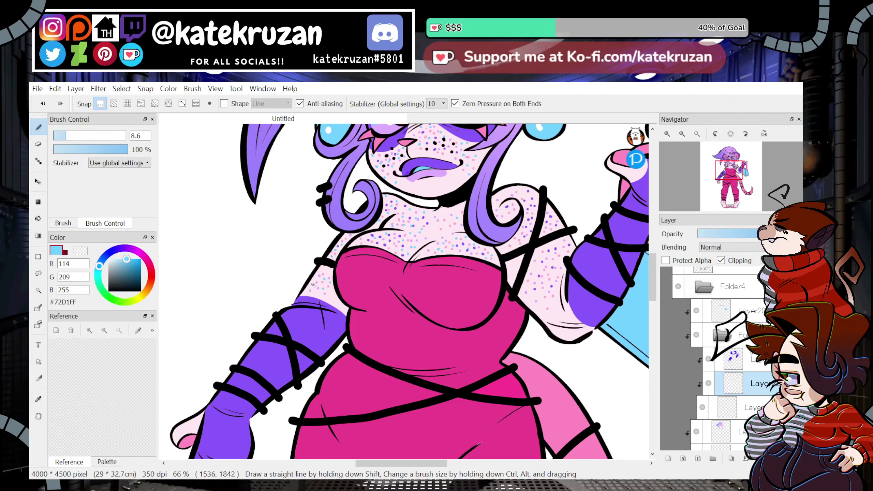
click(319, 297)
click(334, 302)
drag(730, 179, 731, 166)
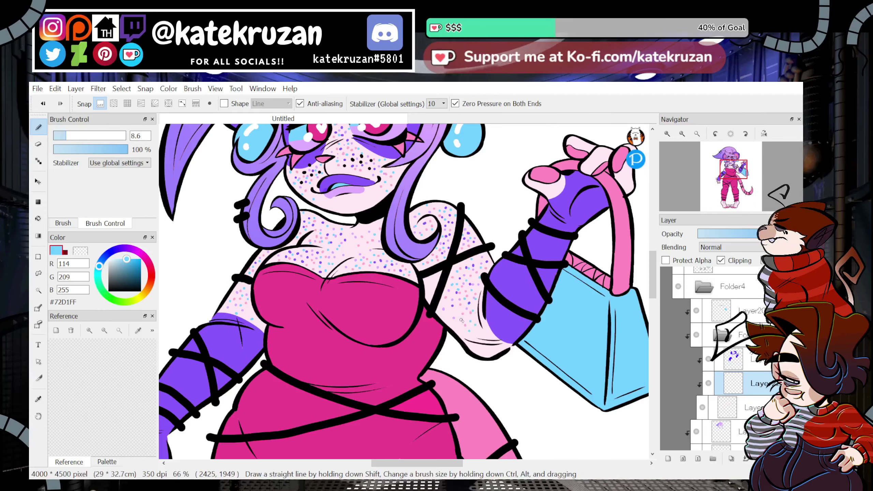
Dot light blue (#72D1FF) freckles around the ankle of the character's left foot among the existing spots.
click(683, 134)
click(683, 134)
click(682, 133)
click(668, 134)
click(667, 134)
drag(717, 175, 733, 205)
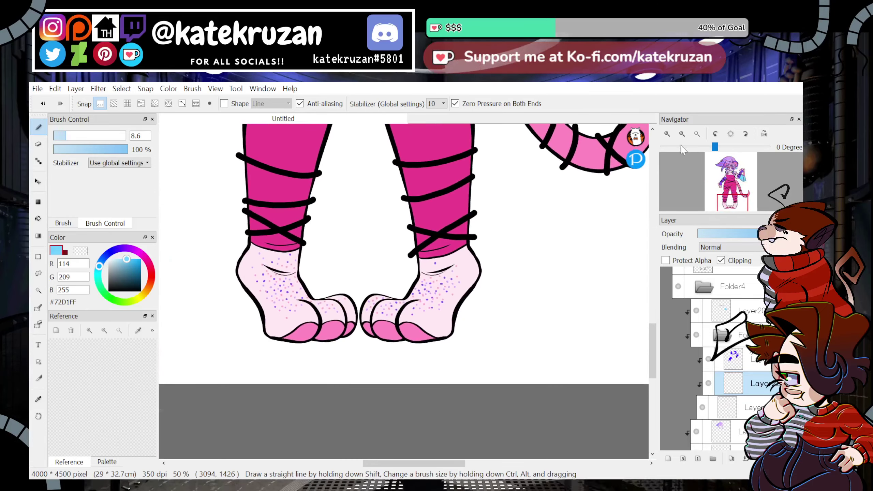
click(668, 134)
click(431, 301)
click(414, 306)
click(439, 262)
click(444, 248)
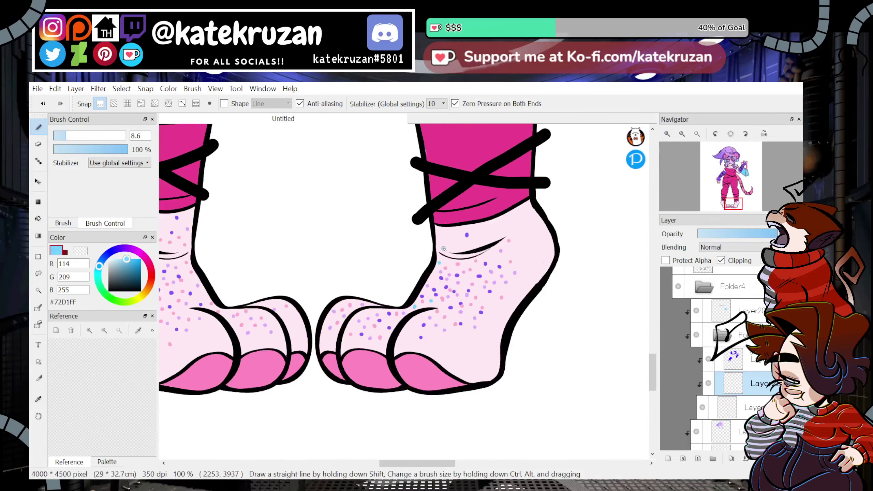
click(449, 250)
click(455, 242)
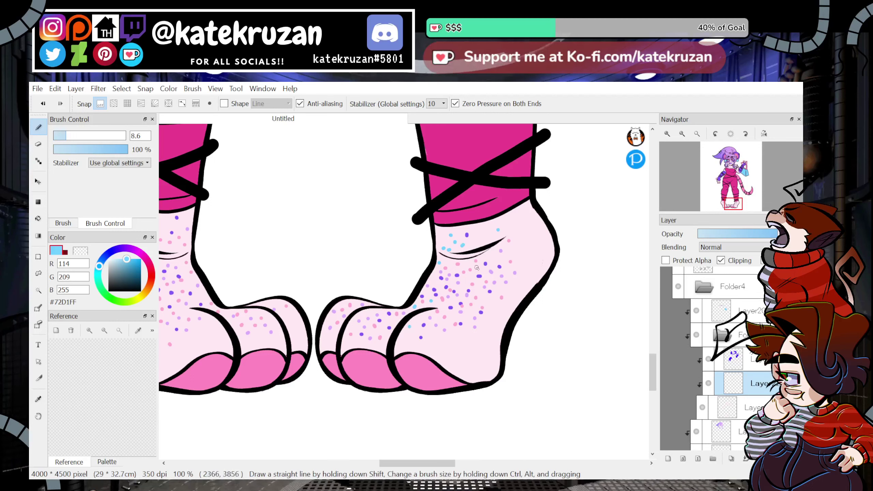
Dot light blue freckles across the instep, heel side and toes of the character's left foot.
click(439, 284)
click(467, 277)
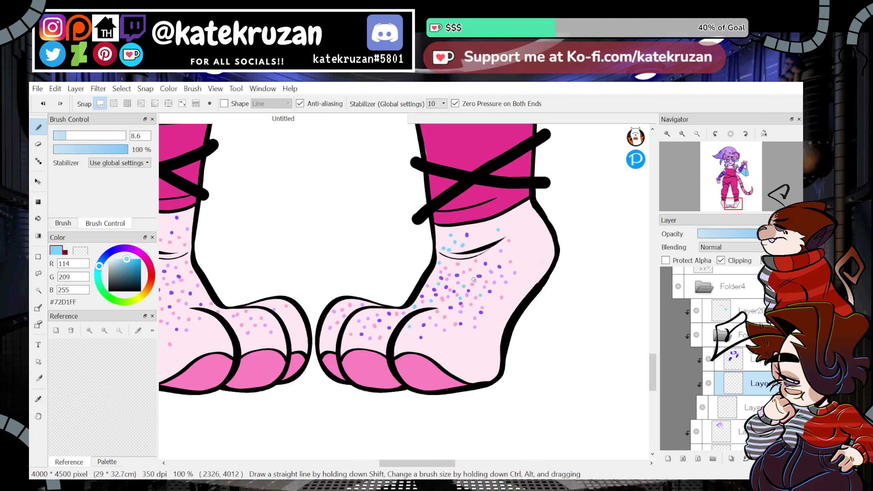
click(481, 269)
click(495, 260)
click(491, 255)
click(517, 250)
click(513, 285)
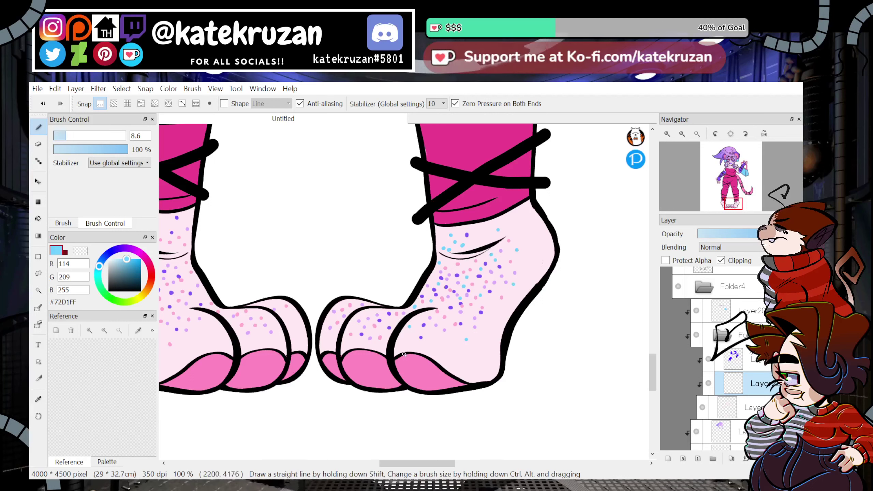
click(366, 344)
click(377, 330)
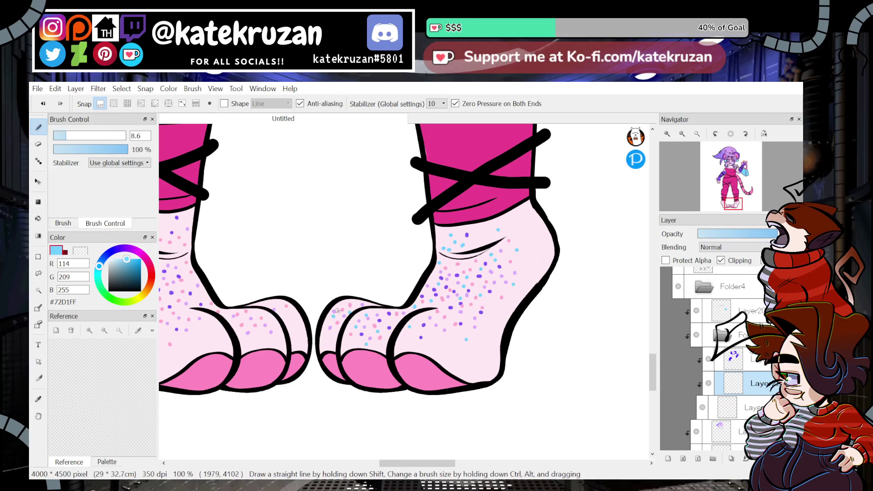
Dot light blue freckles among the existing spots on the instep of the character's right foot.
click(725, 205)
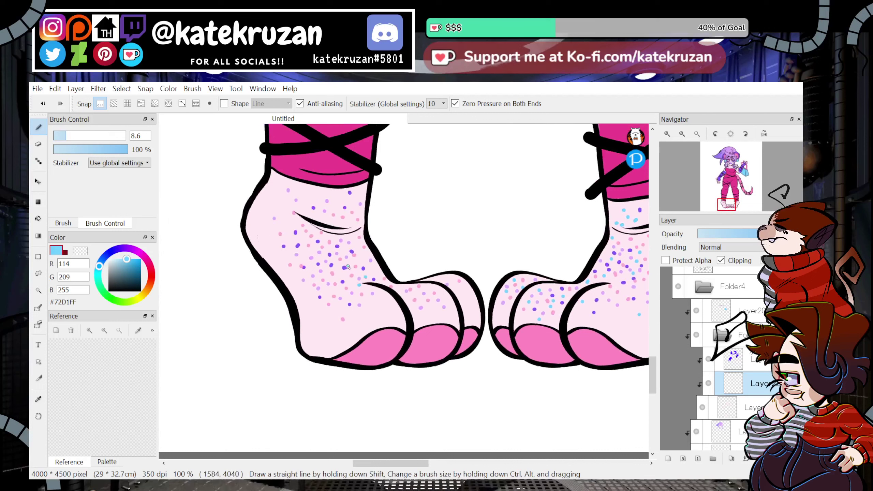
click(361, 259)
click(379, 274)
click(341, 305)
click(338, 290)
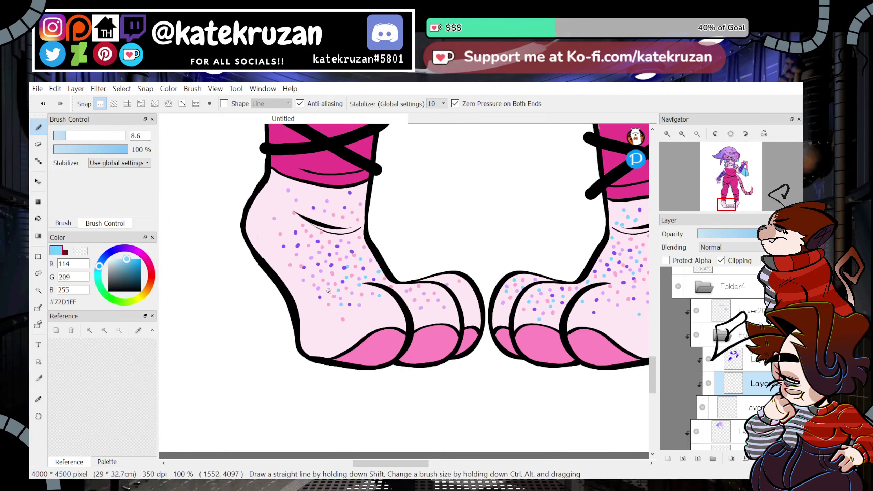
click(326, 291)
click(329, 276)
click(318, 277)
click(309, 266)
click(321, 255)
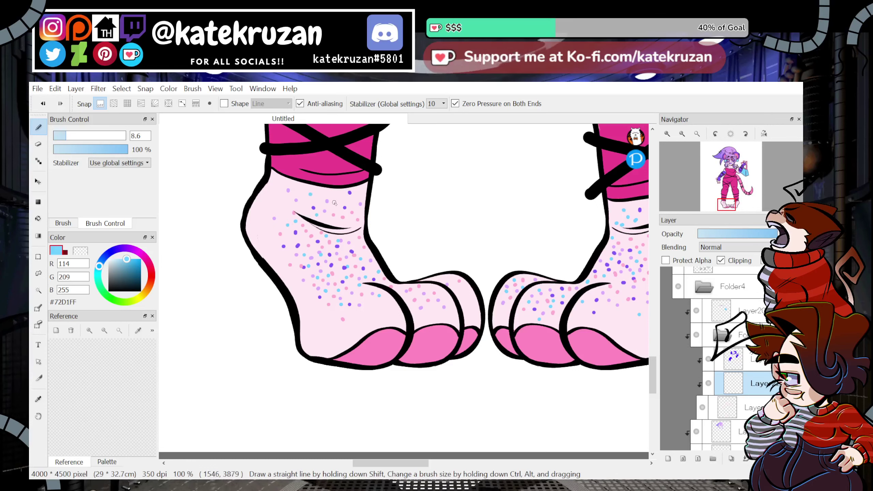
Dot light blue freckles on the ankle and toes of the character's right foot.
click(333, 206)
click(341, 197)
click(385, 296)
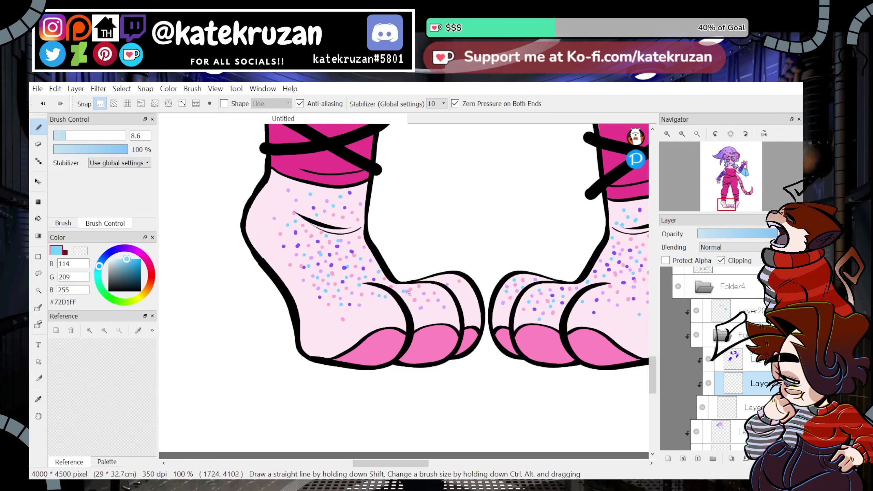
click(415, 293)
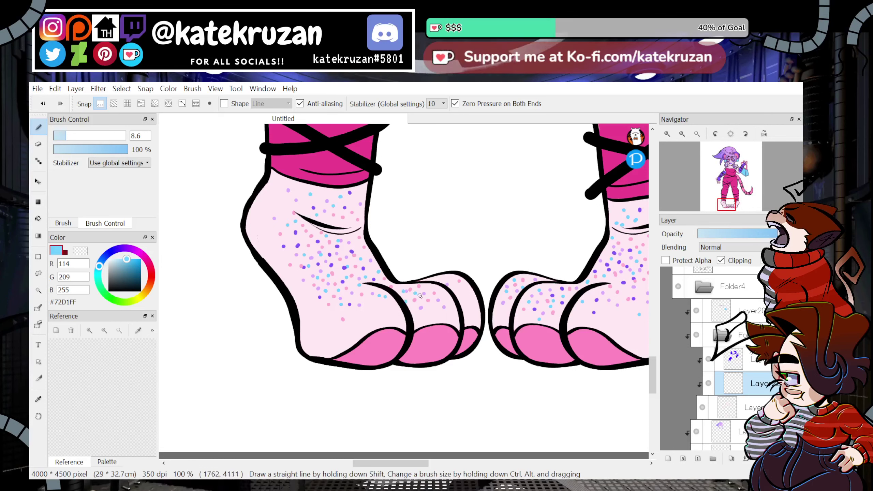
click(682, 133)
drag(734, 188, 729, 169)
click(707, 287)
click(705, 376)
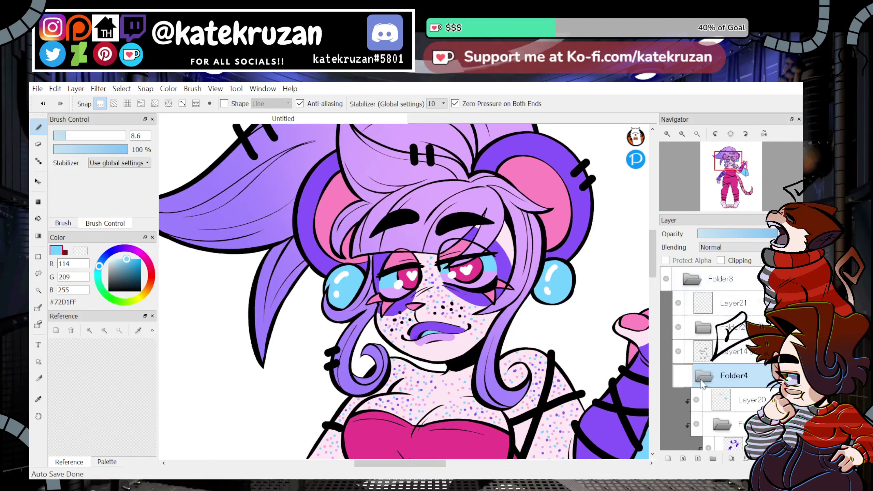
click(678, 374)
click(678, 375)
click(704, 374)
click(703, 375)
Create a clipped folder below the collapsed Folder5 and move the hair color layer into it.
scroll(734, 398, down, 1)
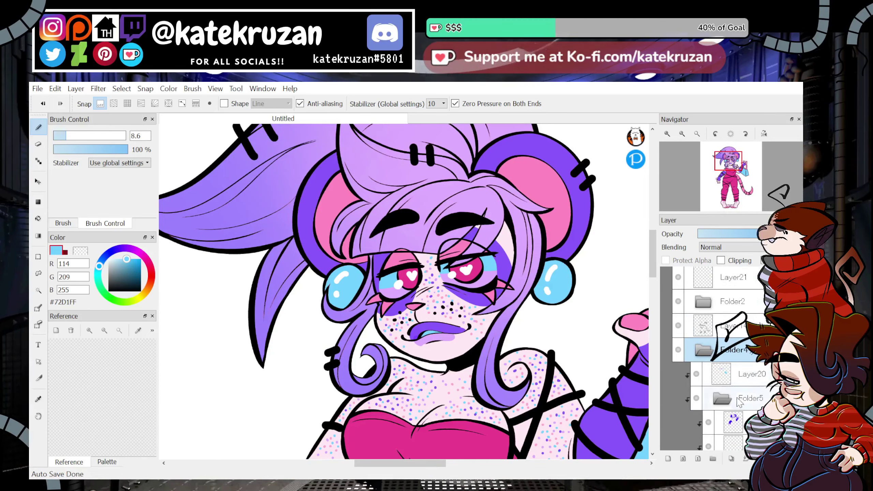
click(722, 398)
click(726, 422)
click(714, 459)
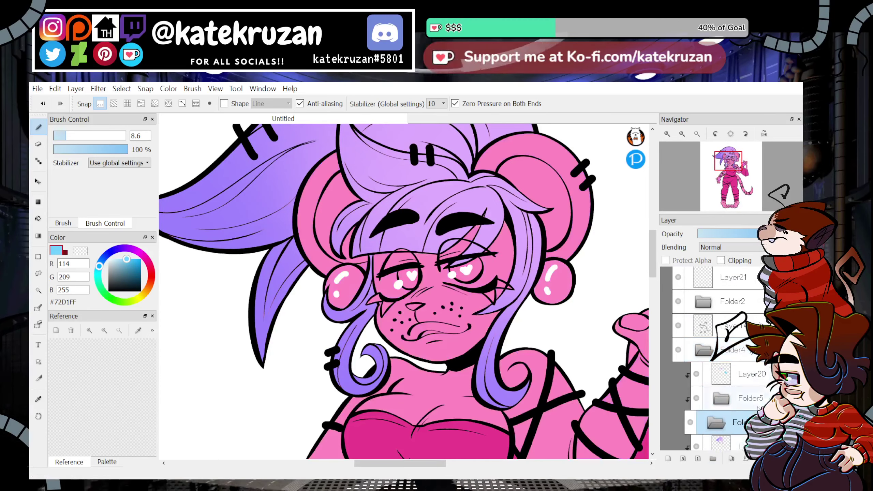
click(716, 423)
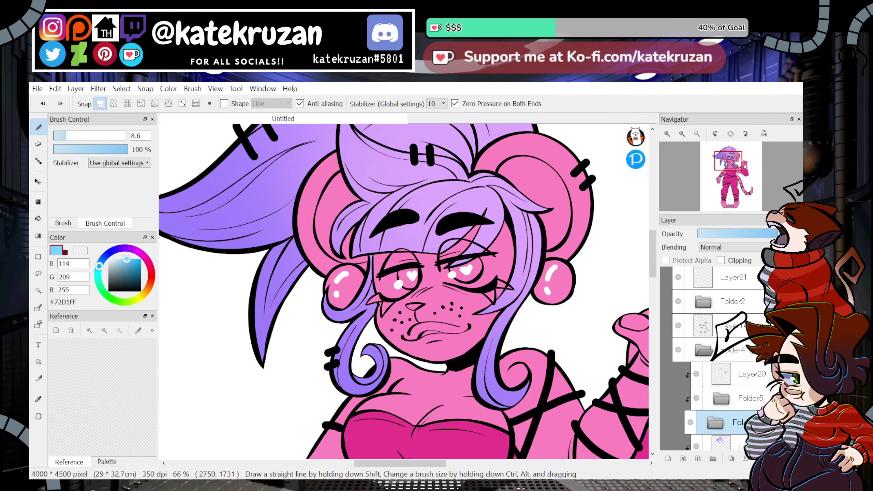
scroll(716, 422, down, 2)
click(721, 260)
drag(743, 383, 742, 360)
click(721, 261)
Add a clipped layer above the hair color and dot white (#FFFFFF) spots at brush size 18 on the long swept-back hair.
click(668, 458)
click(721, 261)
drag(116, 268, 106, 256)
drag(728, 168, 722, 159)
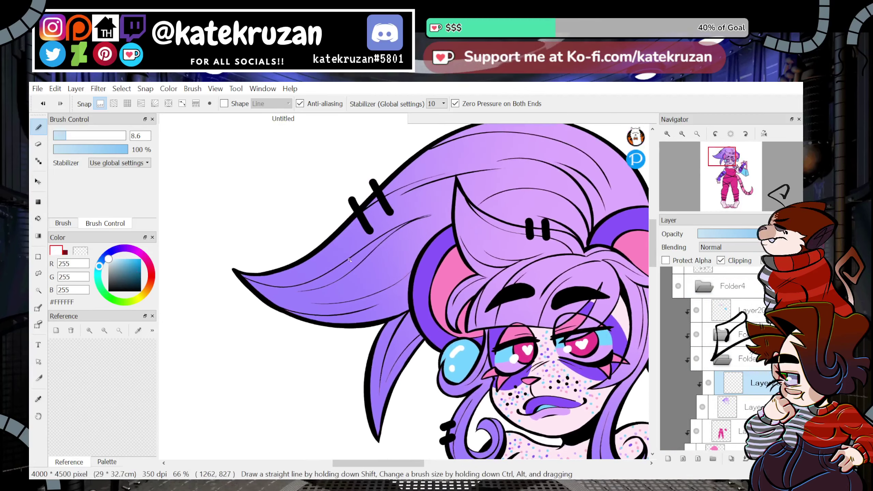
click(87, 135)
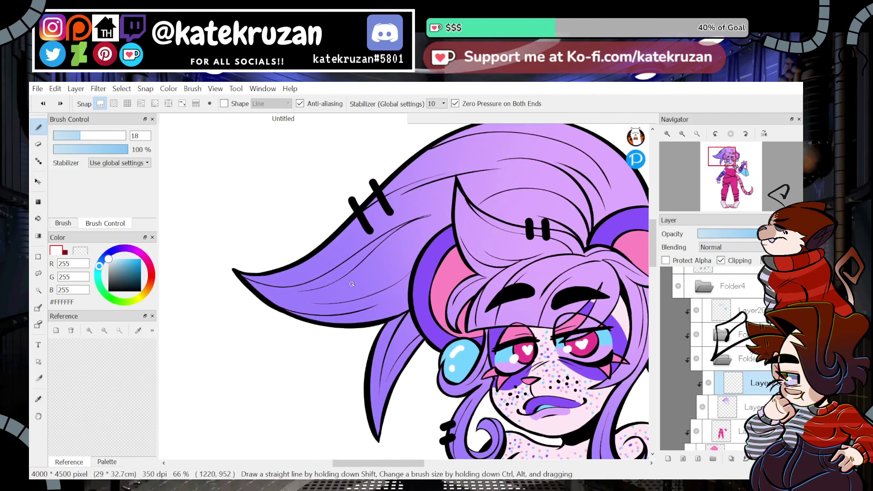
click(323, 295)
click(331, 292)
click(335, 297)
click(417, 237)
click(414, 197)
click(405, 203)
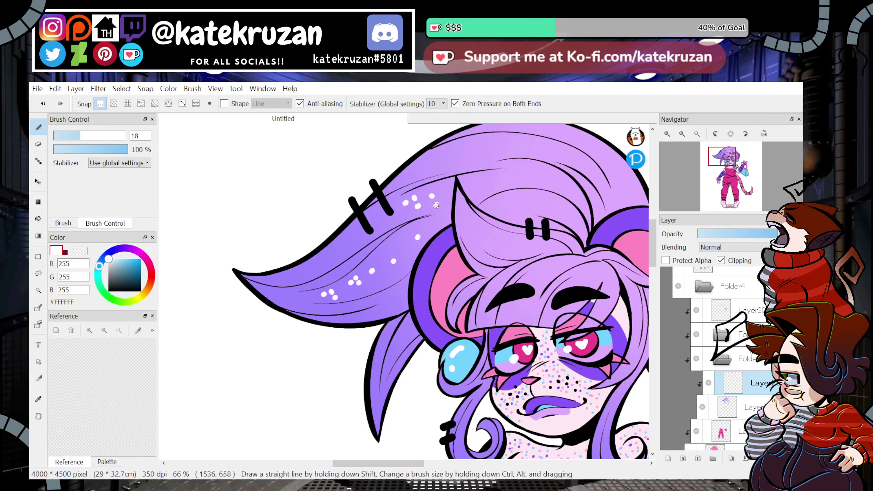
Extend the white spots to the tip and lower edge of the long swept-back hair.
mouse_move(722, 165)
mouse_down()
mouse_move(729, 184)
mouse_move(728, 161)
mouse_up()
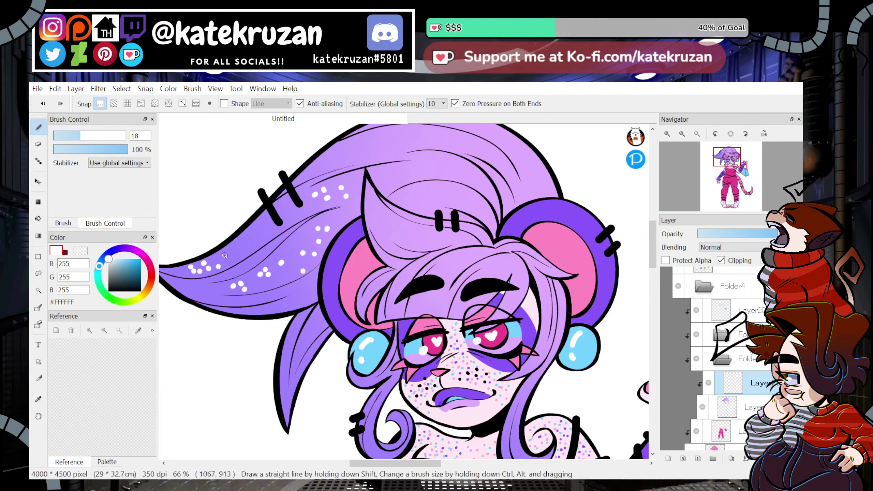
click(232, 242)
click(190, 291)
click(198, 290)
click(203, 295)
click(214, 292)
click(218, 294)
click(178, 271)
click(177, 284)
click(287, 305)
click(293, 294)
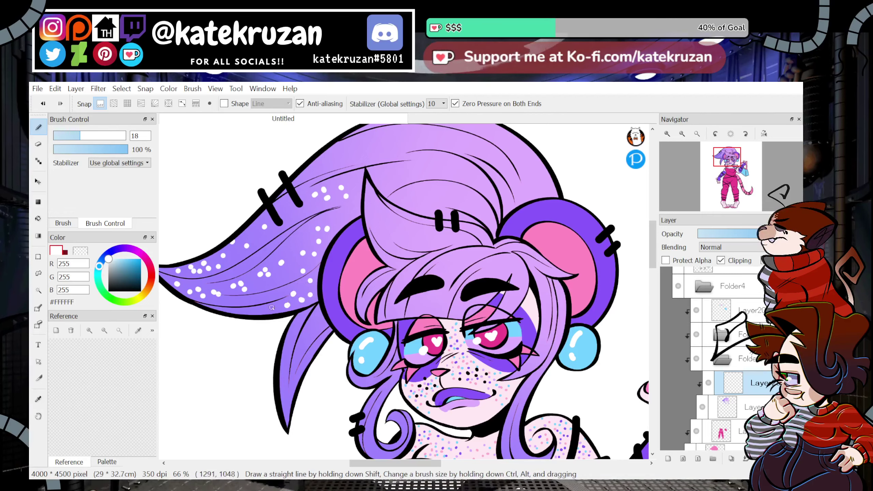
Dot white spots on the pointed front tuft, the bangs and the thin lock hanging behind the ear.
click(412, 231)
click(400, 232)
click(438, 298)
click(433, 305)
click(443, 306)
click(449, 295)
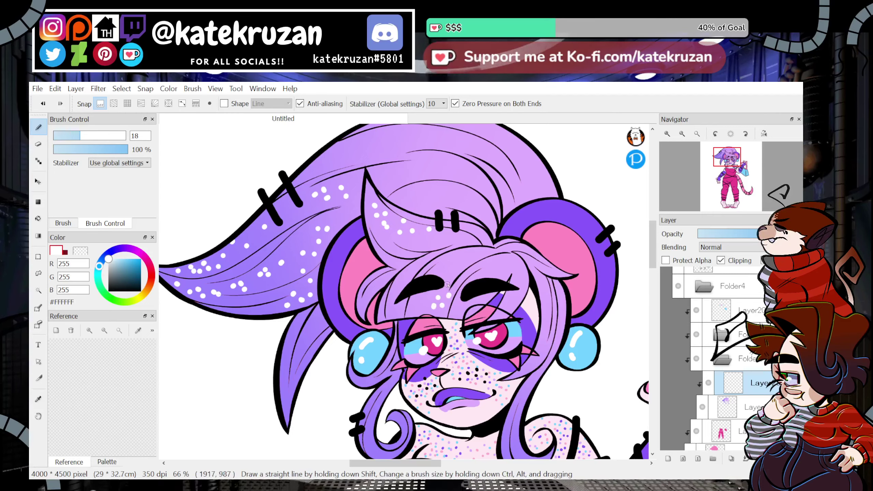
click(311, 324)
click(312, 331)
click(287, 381)
Dot a short trail of white spots across the middle of the hair's crown.
click(428, 160)
click(438, 158)
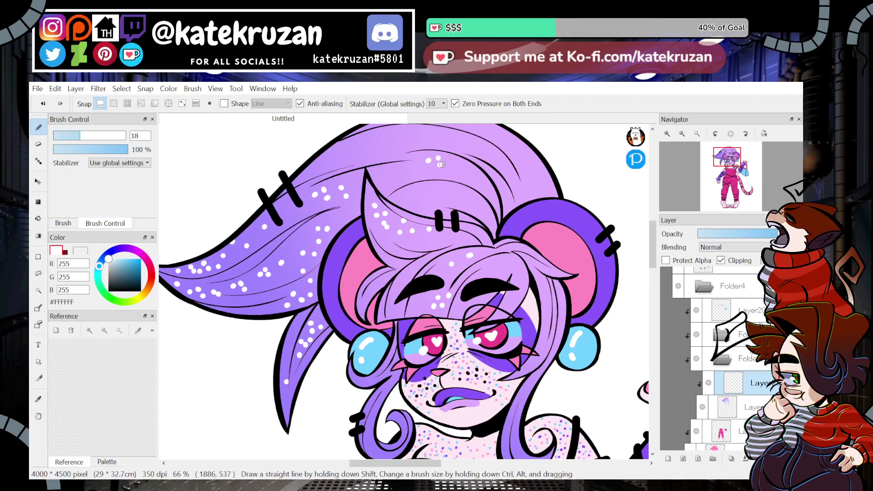
click(449, 165)
click(456, 165)
click(461, 172)
click(471, 175)
Dot a row of white spots along the upper back sweep of the hair.
drag(730, 160, 729, 162)
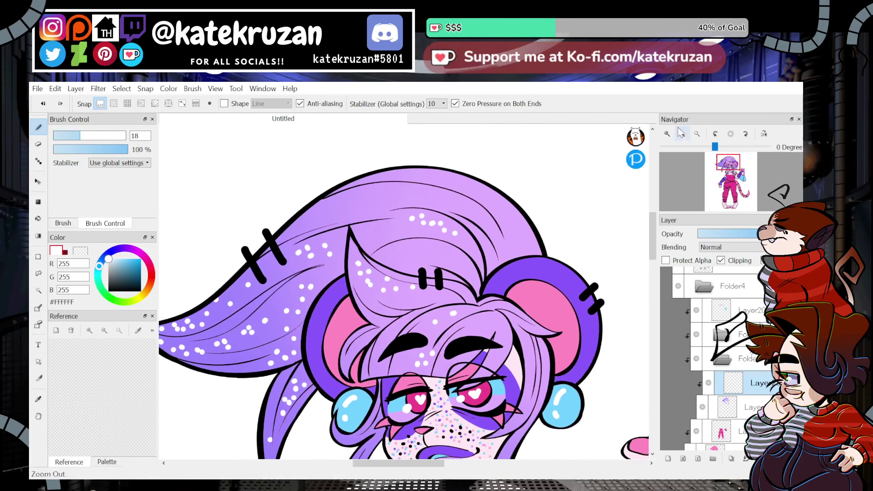
click(331, 202)
click(340, 198)
click(341, 203)
click(350, 200)
click(358, 195)
click(362, 203)
click(377, 201)
click(389, 192)
Dot white spots down the crown's edge above the character's left ear and on the strands above the hair clip marks.
click(489, 196)
click(498, 198)
click(497, 206)
click(507, 208)
click(510, 216)
click(521, 233)
click(518, 244)
click(420, 253)
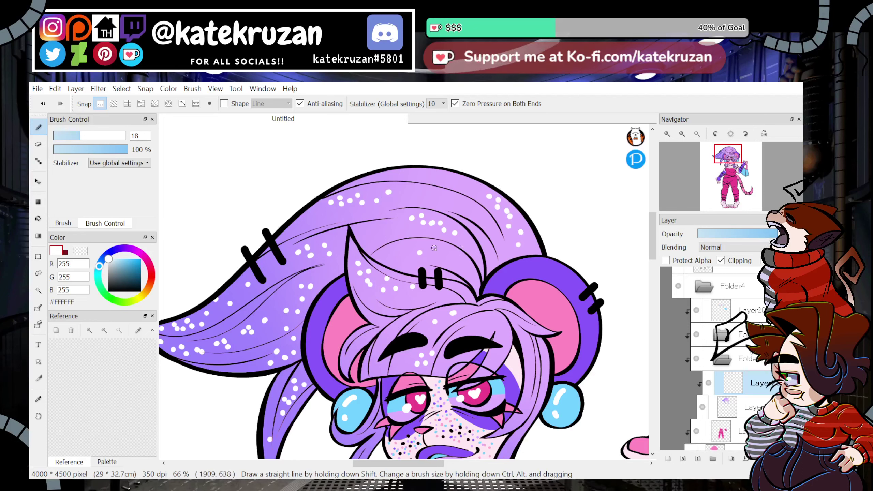
click(454, 259)
Dot white spots on the two curled side locks framing the face.
drag(750, 156, 725, 170)
click(379, 327)
click(375, 332)
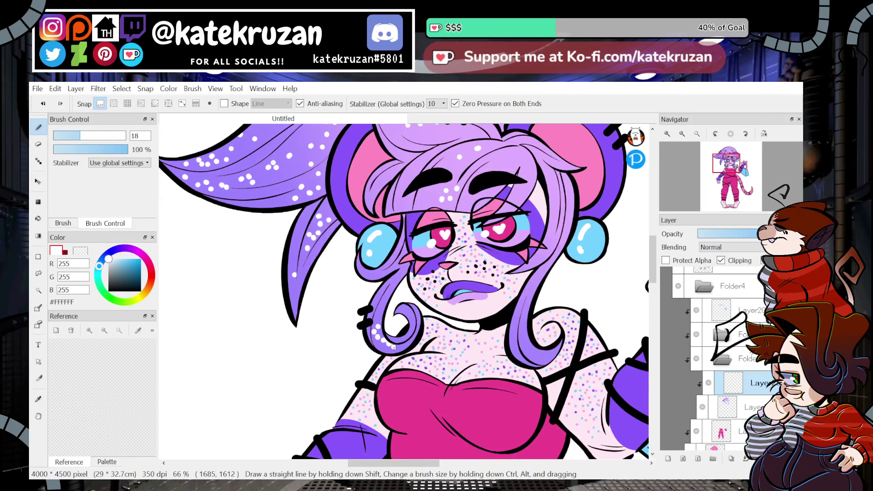
click(377, 304)
click(378, 346)
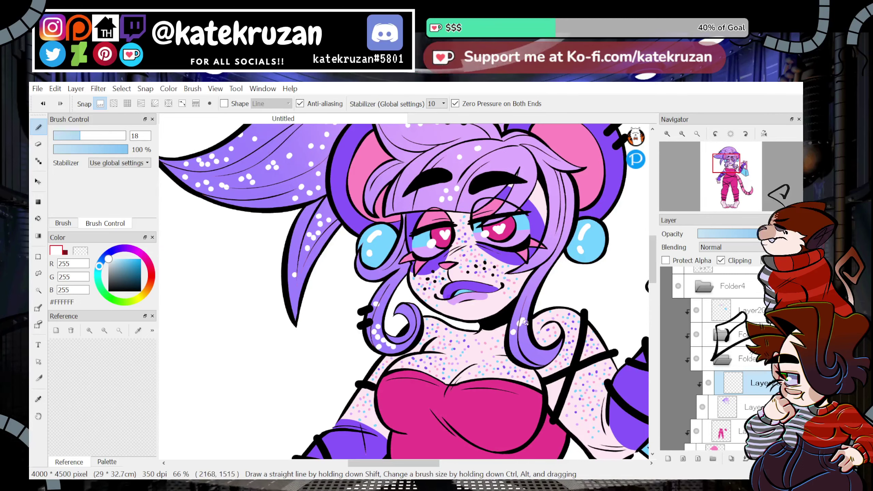
click(524, 297)
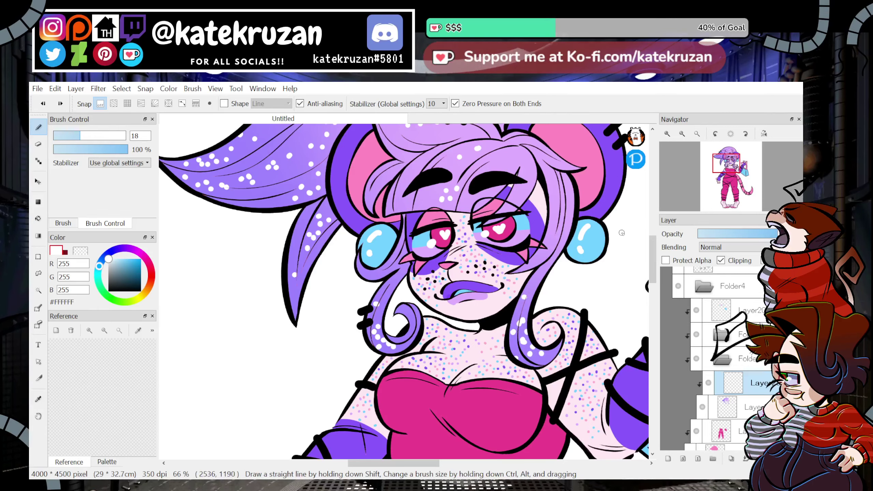
Move Layer23 above Folder4 and dot white spots on the purple eye patches and both ear rims.
drag(750, 380, 722, 280)
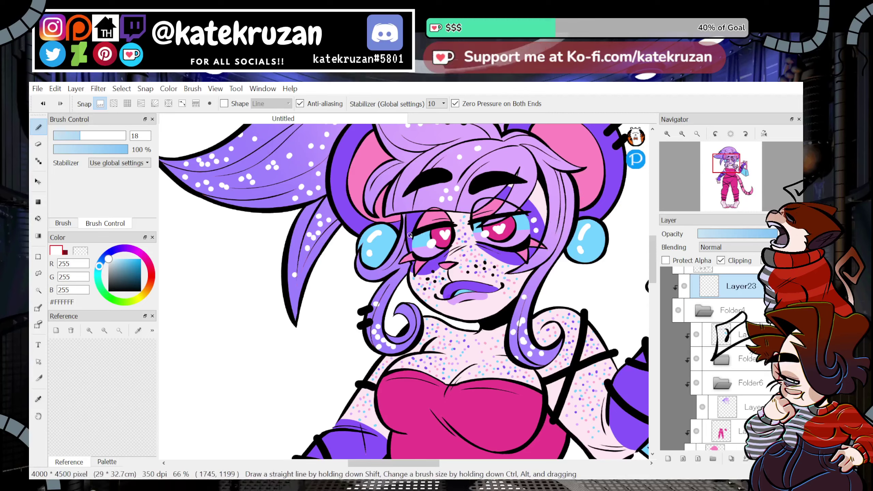
drag(732, 170, 731, 162)
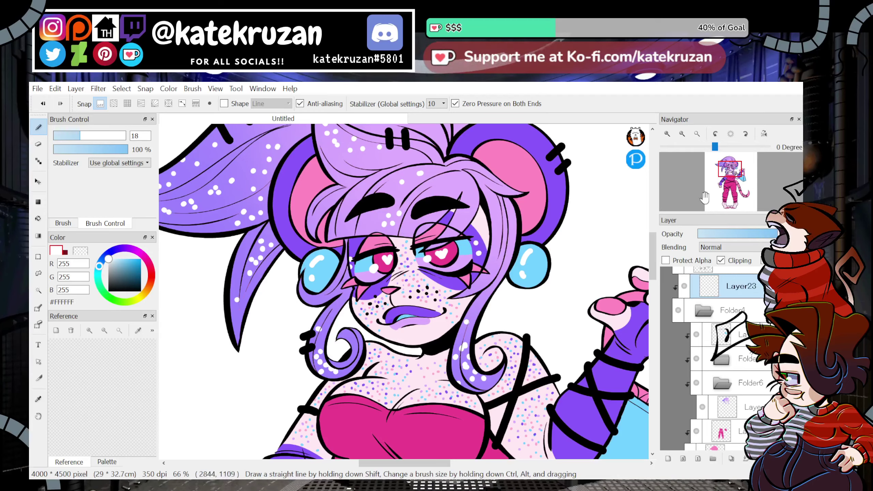
mouse_move(731, 162)
mouse_down()
mouse_move(733, 187)
mouse_move(731, 167)
mouse_up()
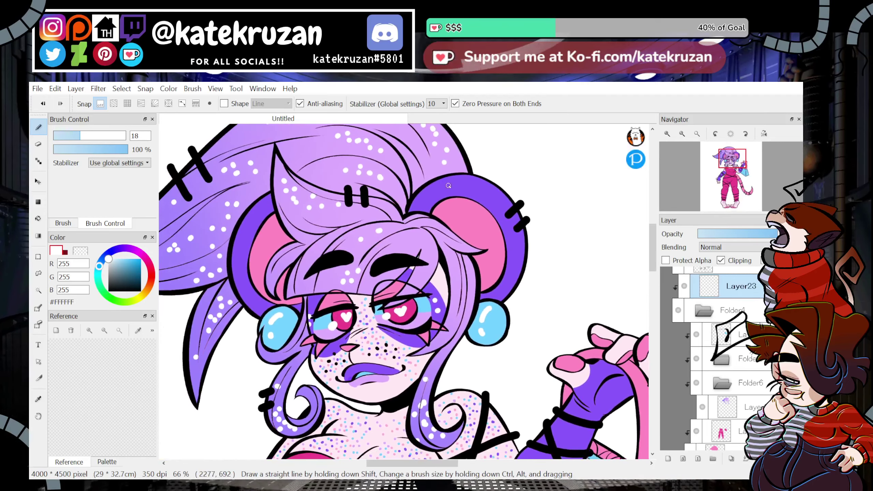
click(455, 186)
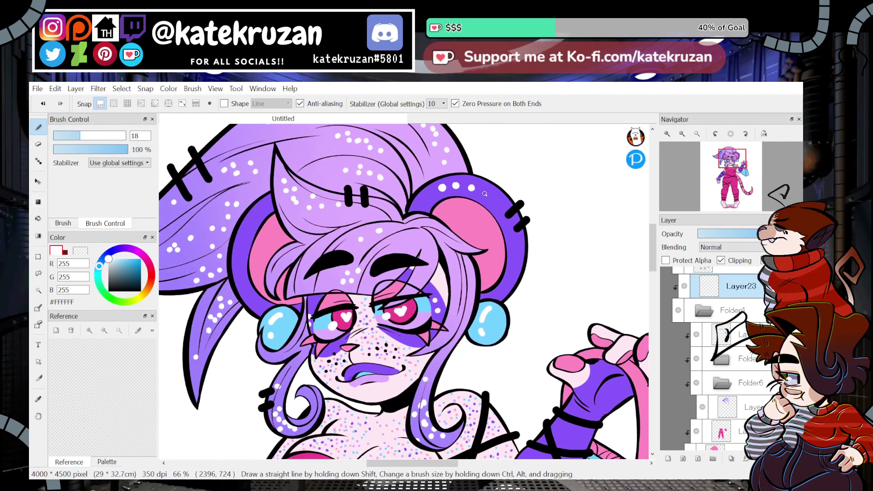
click(252, 224)
click(246, 236)
click(242, 249)
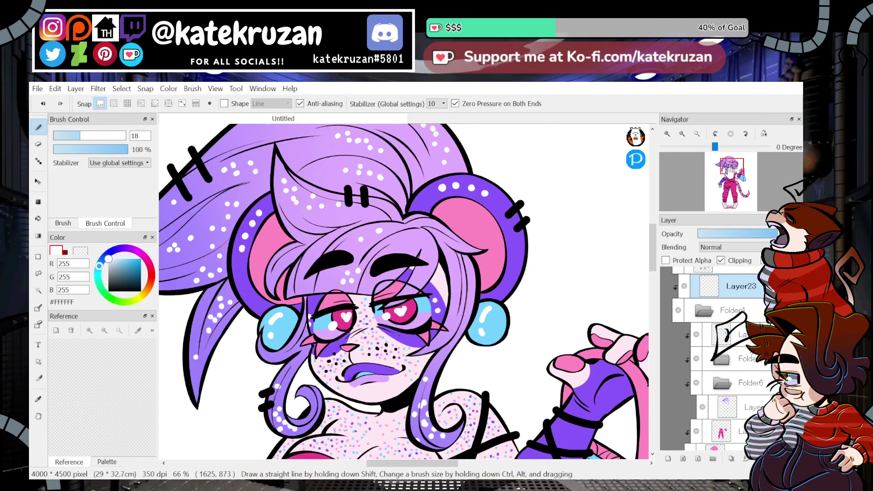
Dot clusters of white spots between the straps on the purple forearm and hand holding the bag.
mouse_move(728, 173)
mouse_down()
mouse_move(732, 161)
mouse_move(739, 171)
mouse_up()
click(451, 212)
click(457, 210)
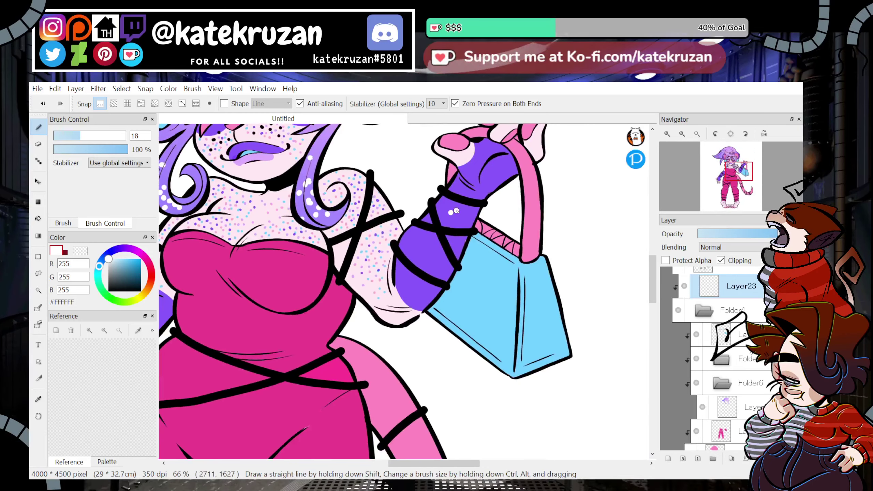
click(456, 217)
click(466, 213)
click(467, 219)
click(462, 225)
click(427, 252)
click(435, 251)
click(434, 258)
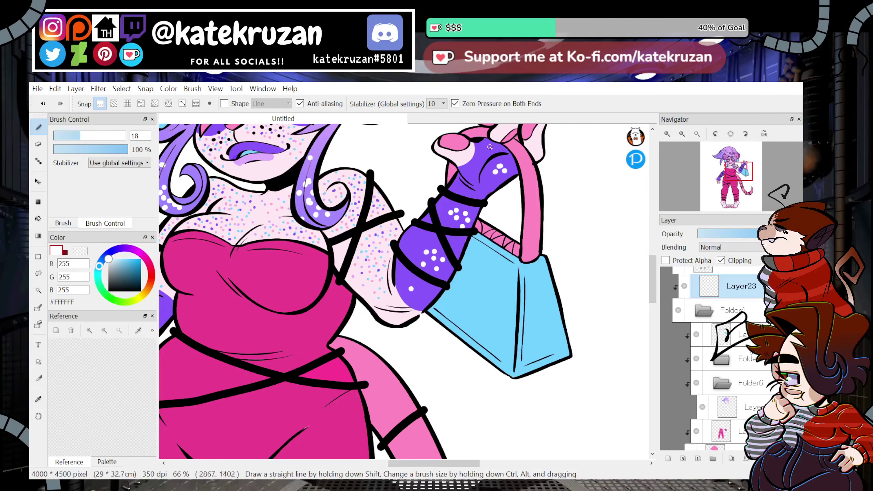
Dot clusters of white spots between the straps on the lowered purple forearm.
mouse_move(735, 176)
mouse_down()
mouse_move(732, 169)
mouse_move(721, 178)
mouse_up()
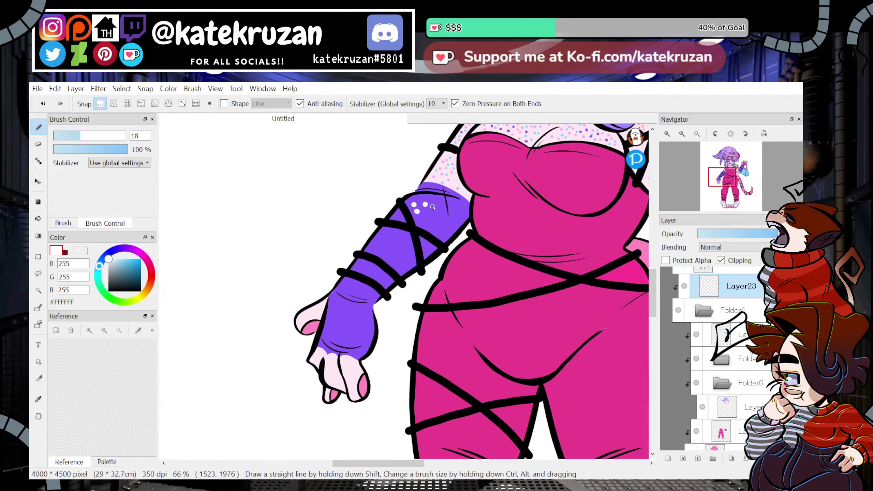
click(396, 247)
click(387, 252)
click(395, 253)
click(406, 255)
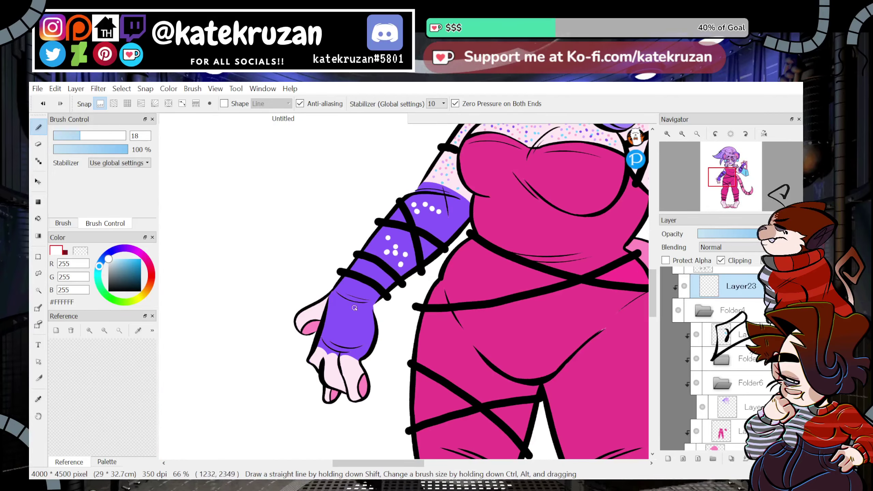
Dot white spots down the purple marking on the wrist and back of the lowered hand.
click(354, 292)
click(361, 293)
click(362, 298)
click(372, 298)
click(355, 307)
click(363, 314)
click(361, 319)
click(351, 327)
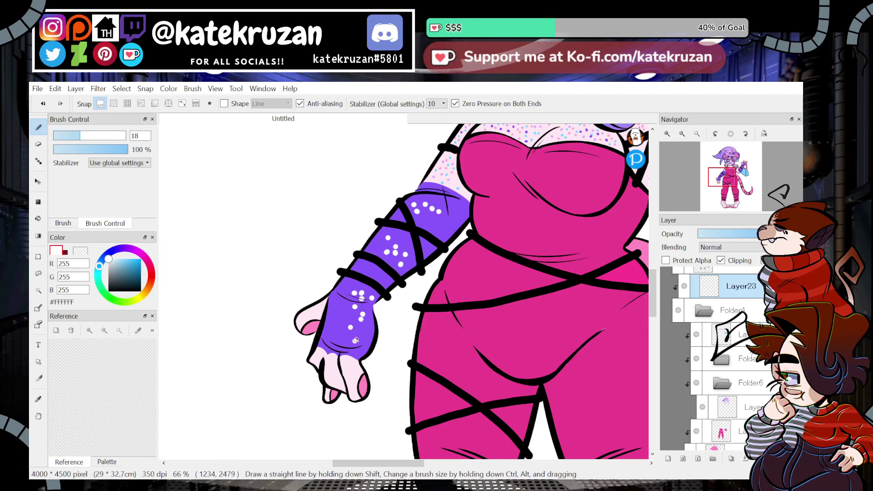
Sample the purple #8A59FA from the lowered arm's marking as the drawing colour.
mouse_move(726, 180)
mouse_down()
mouse_move(728, 206)
mouse_move(734, 180)
mouse_move(724, 177)
mouse_move(738, 188)
mouse_up()
click(682, 134)
click(682, 134)
click(683, 134)
click(682, 135)
click(673, 135)
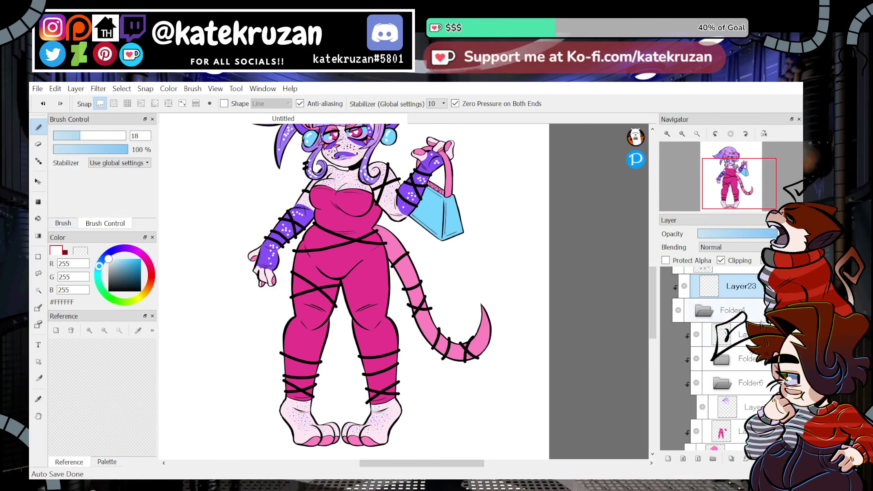
click(38, 399)
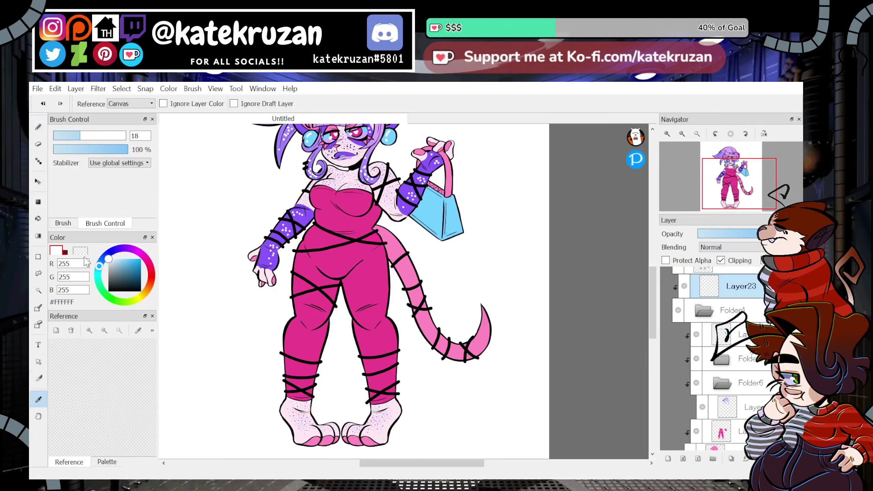
click(269, 250)
Add a clipping layer directly above the pink base colour layer and get the Bucket tool ready.
click(38, 201)
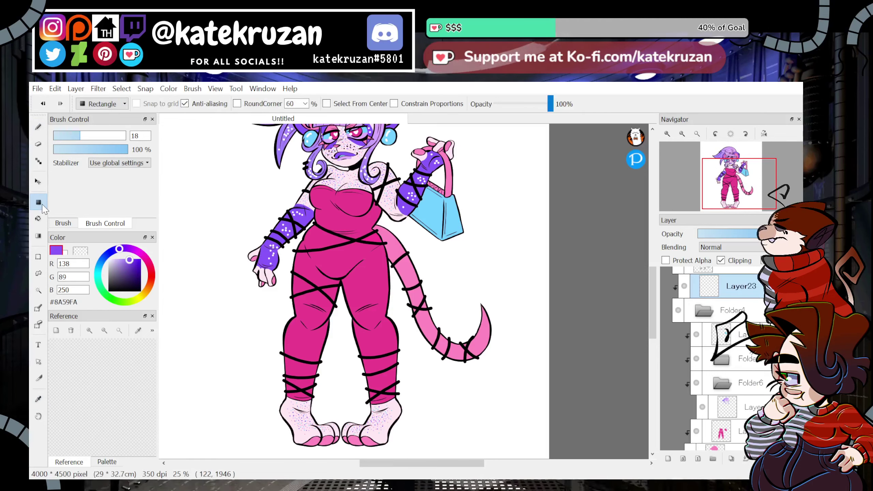
click(739, 431)
scroll(739, 413, down, 1)
click(739, 423)
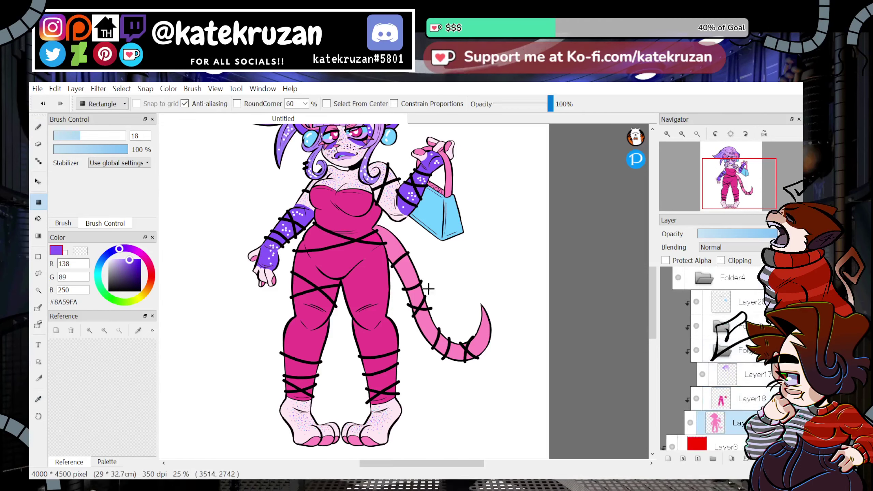
click(39, 218)
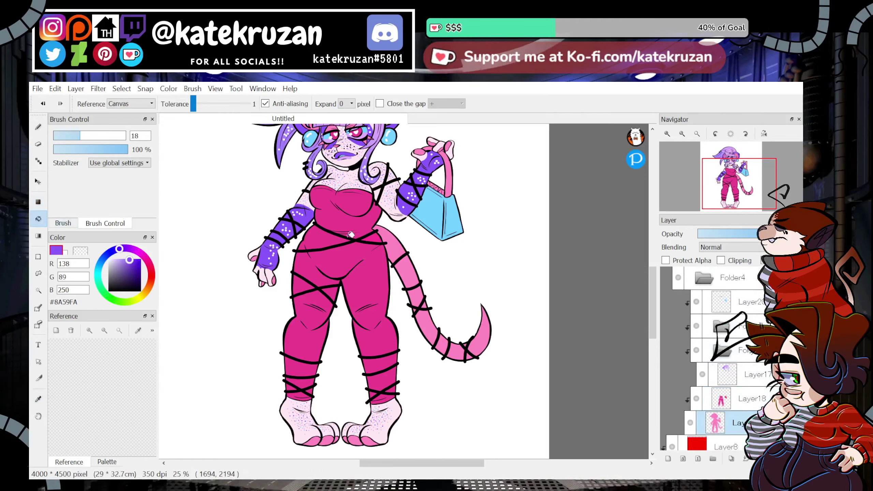
click(668, 458)
Fill all tail sections between the straps, from the base to the tip, with purple #8A59FA.
click(405, 256)
click(419, 296)
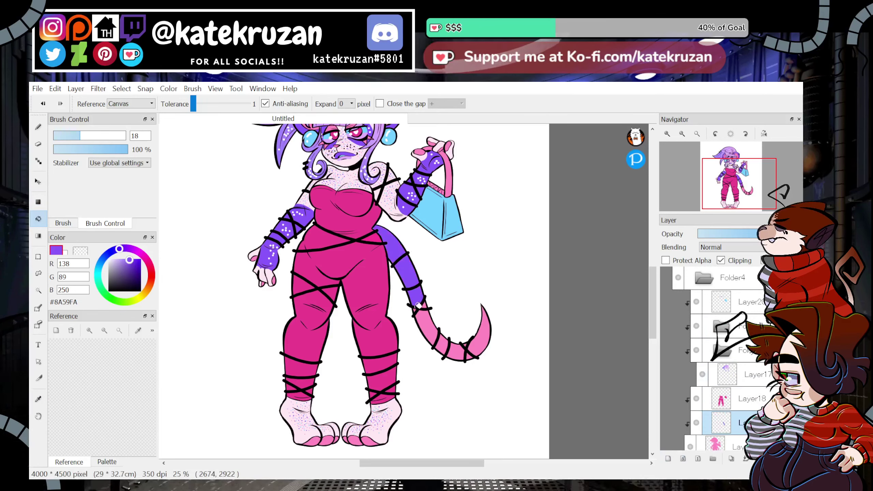
click(428, 321)
click(443, 340)
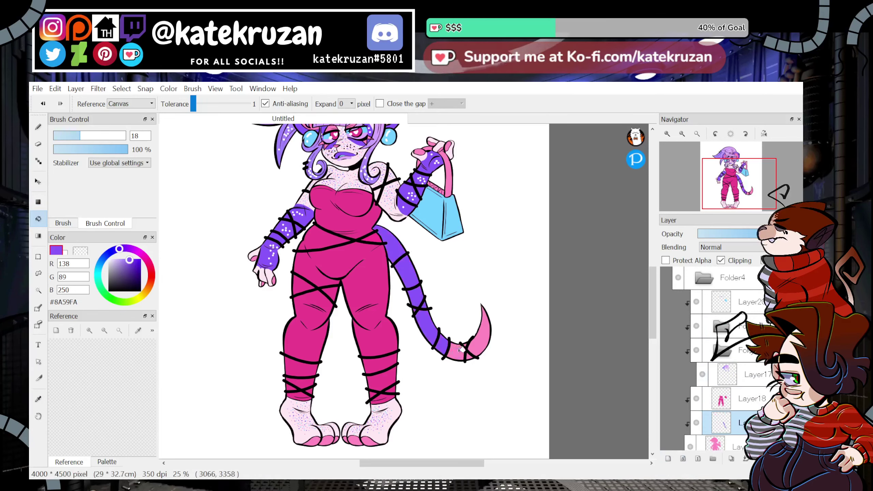
click(456, 353)
click(474, 350)
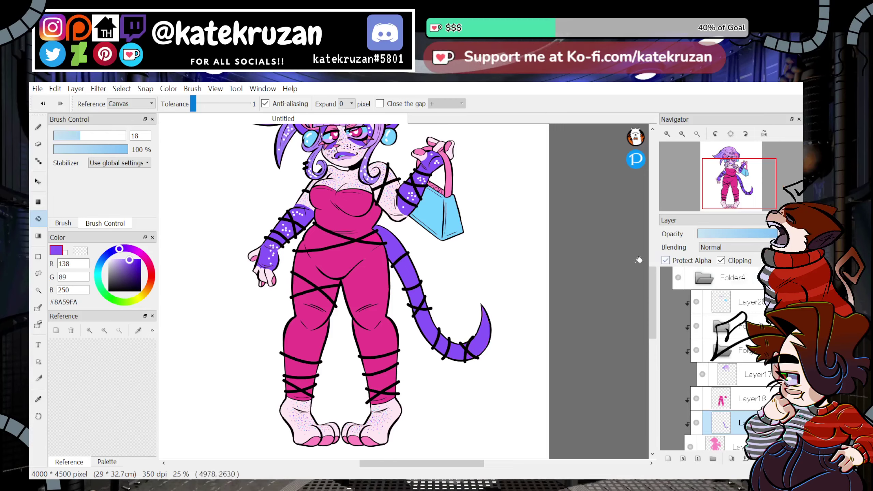
Protect the tail layer's alpha and sample lilac #DFAEFF from the hair, keeping purple as the background colour.
click(38, 399)
click(65, 253)
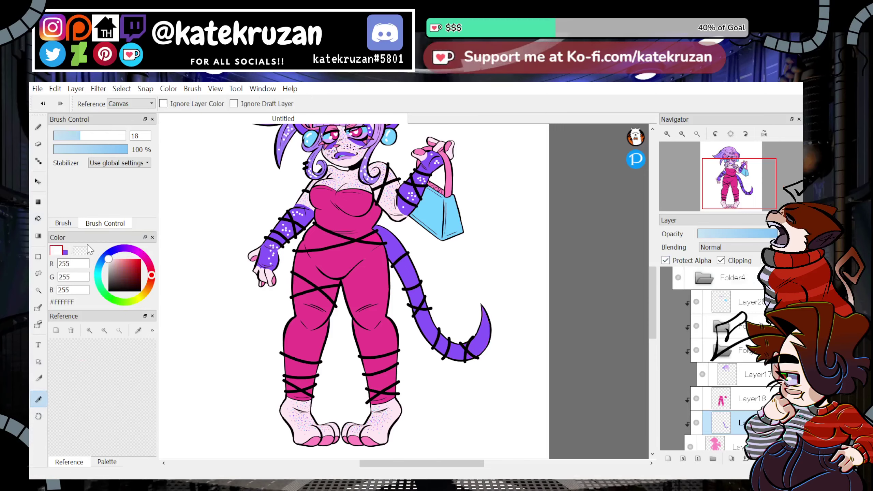
drag(709, 174, 718, 170)
click(499, 164)
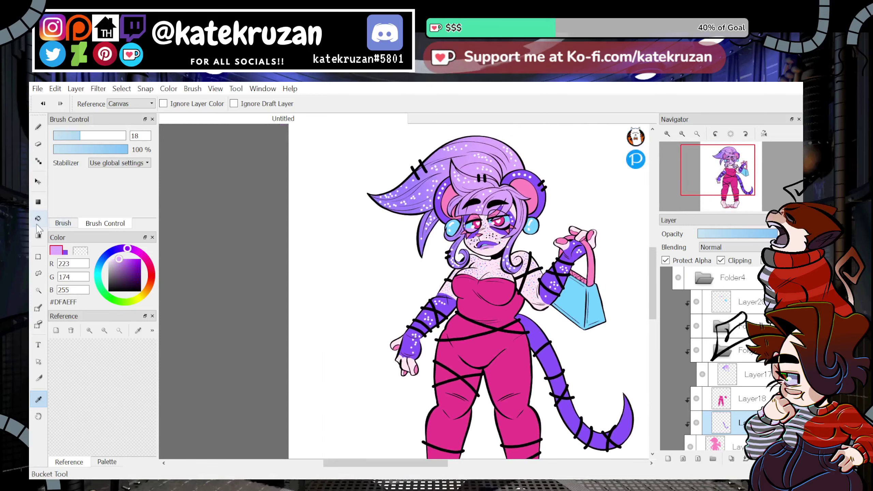
click(38, 236)
Shade the tail with a linear foreground-background gradient running from lilac at the base to purple at the tip.
click(727, 174)
drag(479, 317, 559, 386)
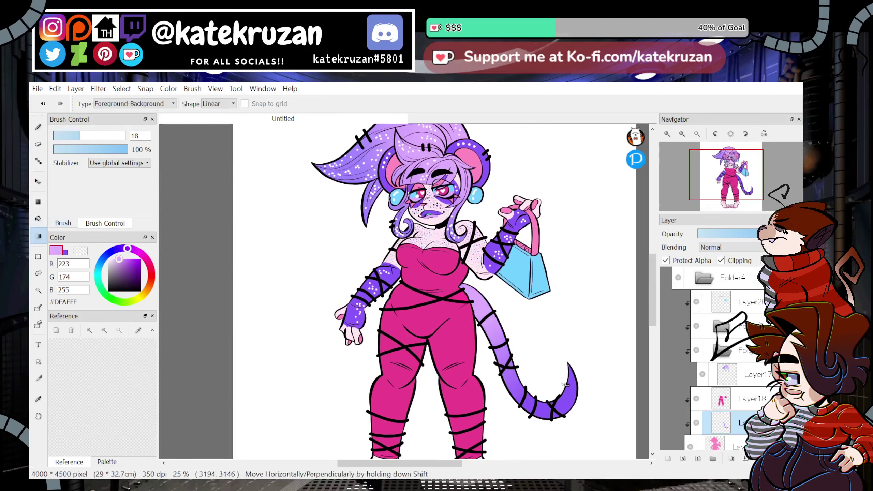
drag(500, 340, 499, 341)
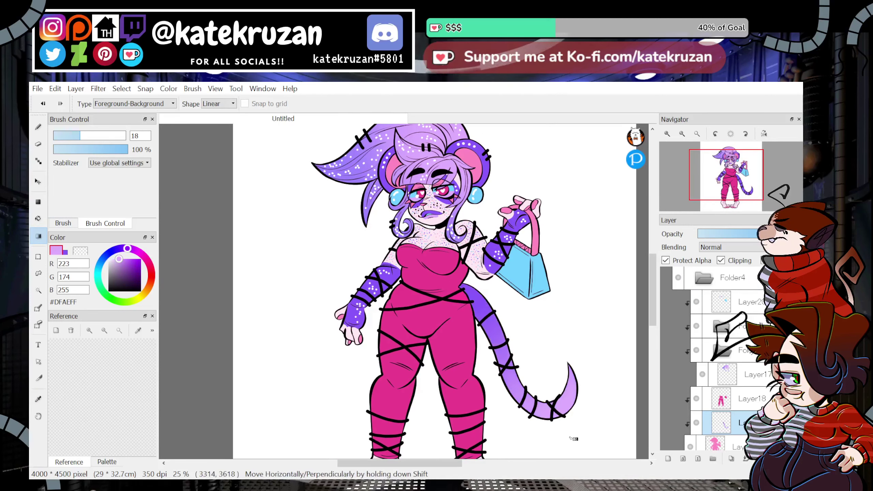
drag(516, 381, 574, 420)
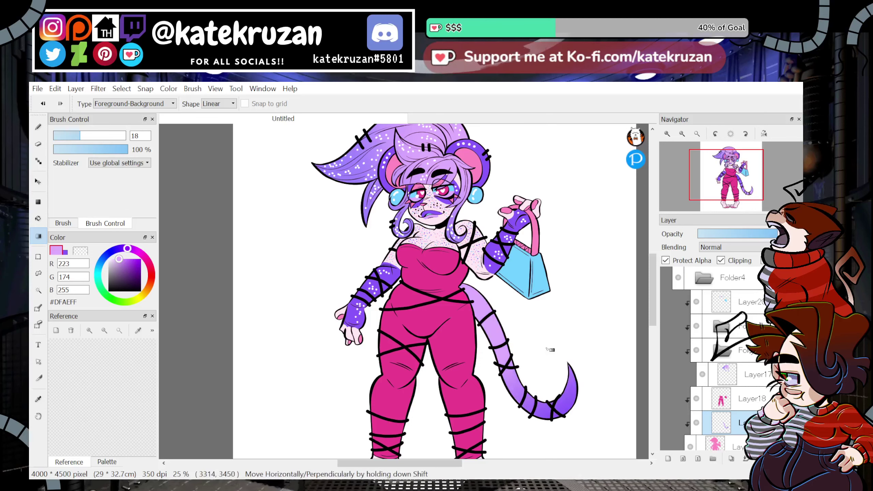
Select Layer23 and dot white spots with the size 18 brush between the straps on the tail's upper half.
click(38, 127)
drag(126, 277, 71, 234)
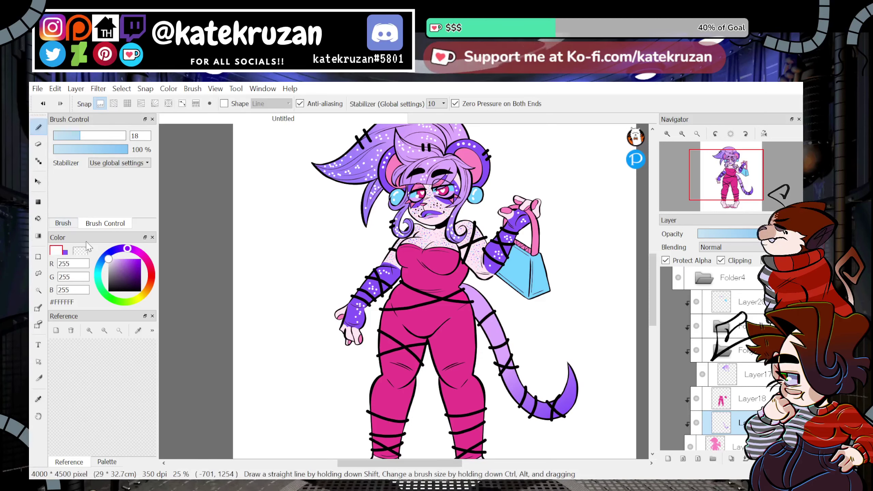
scroll(729, 350, up, 3)
click(732, 319)
click(667, 134)
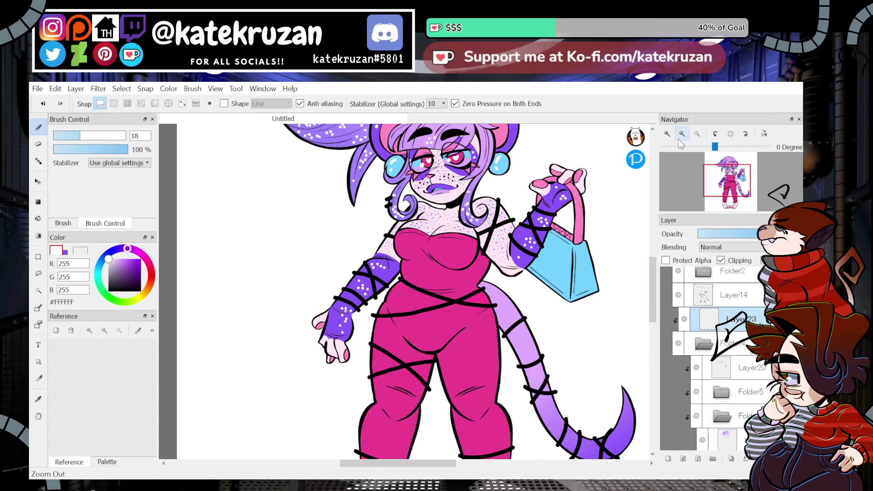
drag(504, 311, 401, 204)
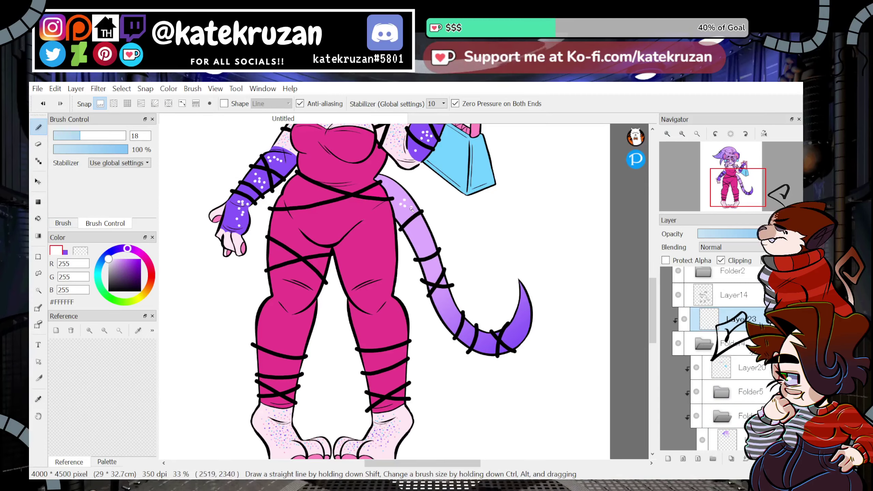
click(418, 245)
click(422, 248)
click(431, 249)
click(422, 241)
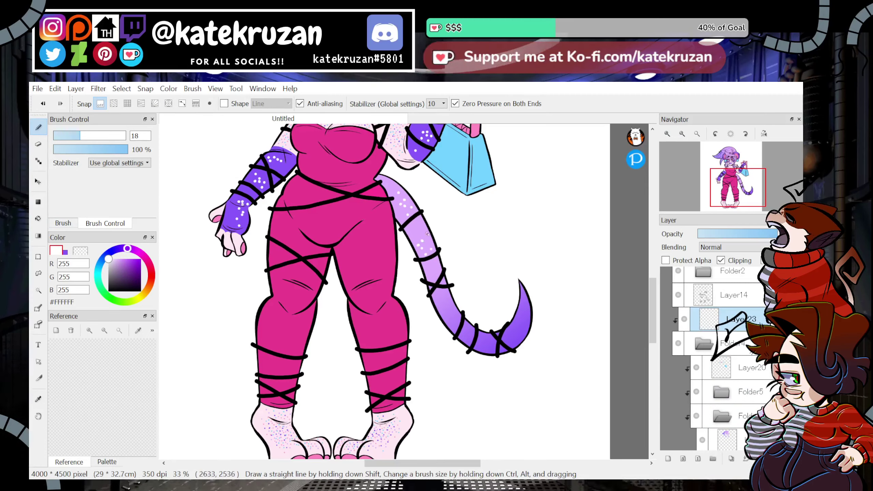
click(414, 232)
click(425, 232)
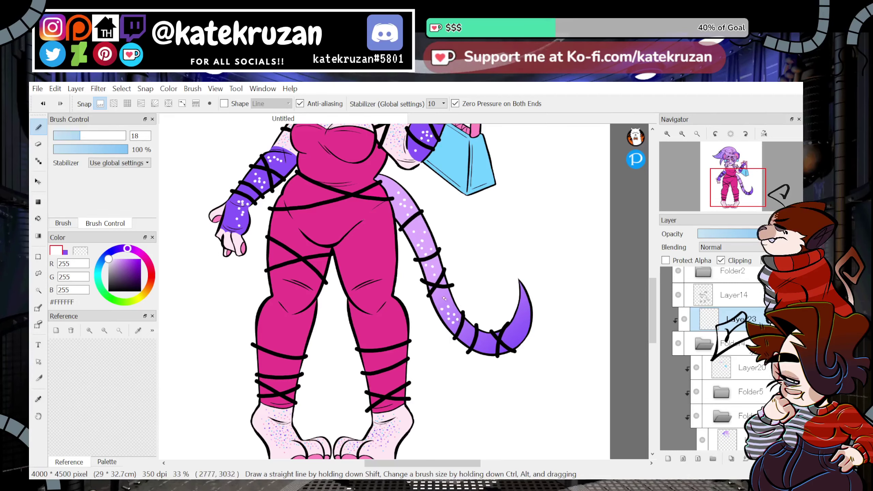
Dot white spots along the tail's lower curve and up to its tip.
click(465, 335)
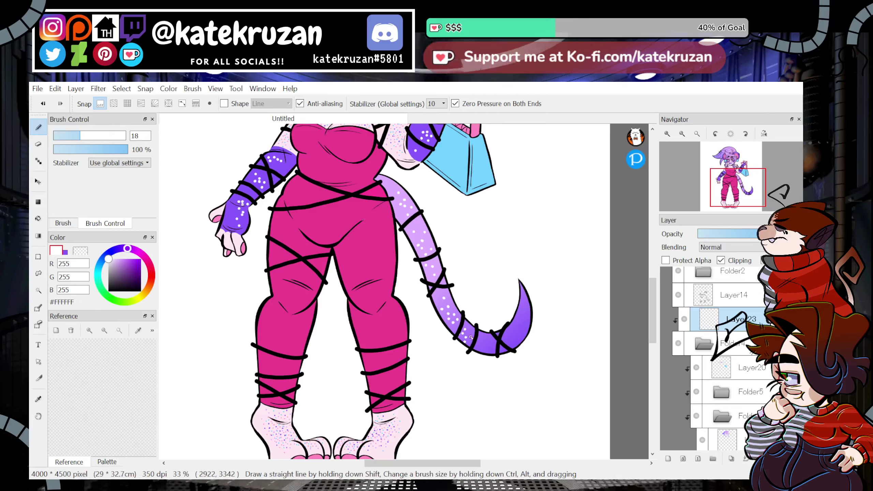
click(519, 331)
click(522, 313)
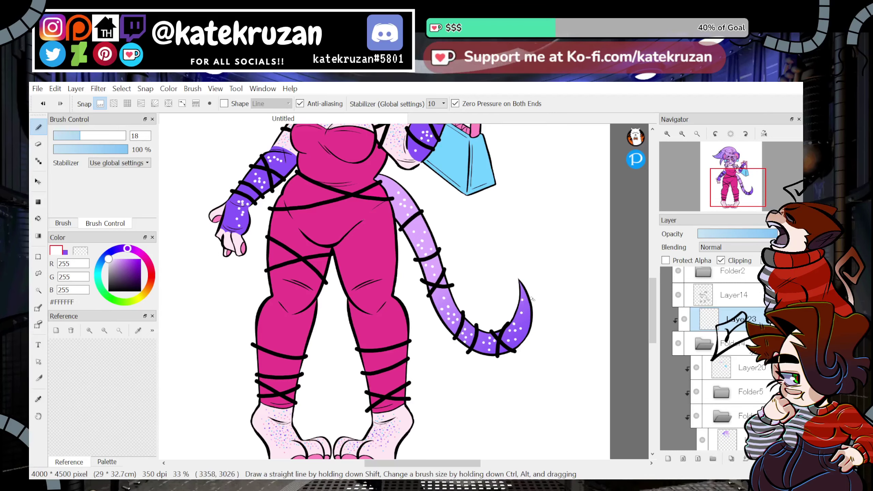
Place Layer18 with the magenta outfit in a new clipped folder and turn off the layer's own clipping.
drag(735, 191, 733, 173)
scroll(739, 338, down, 1)
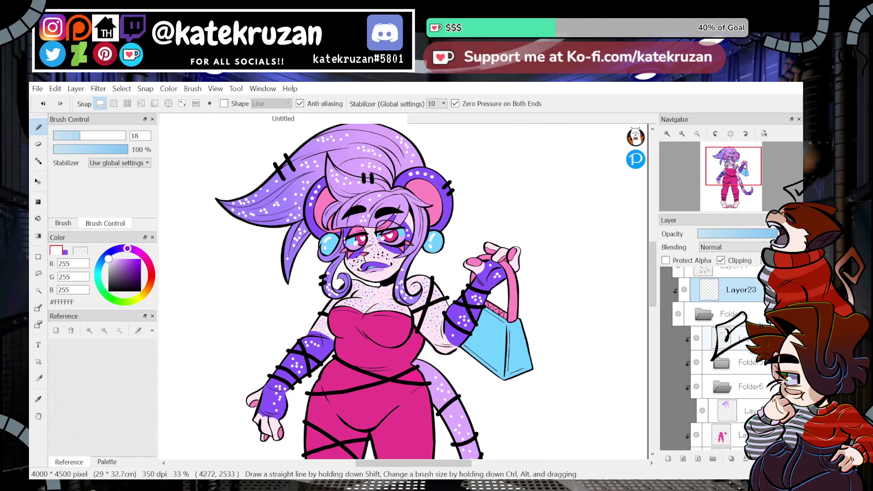
scroll(728, 362, down, 2)
click(734, 393)
click(696, 391)
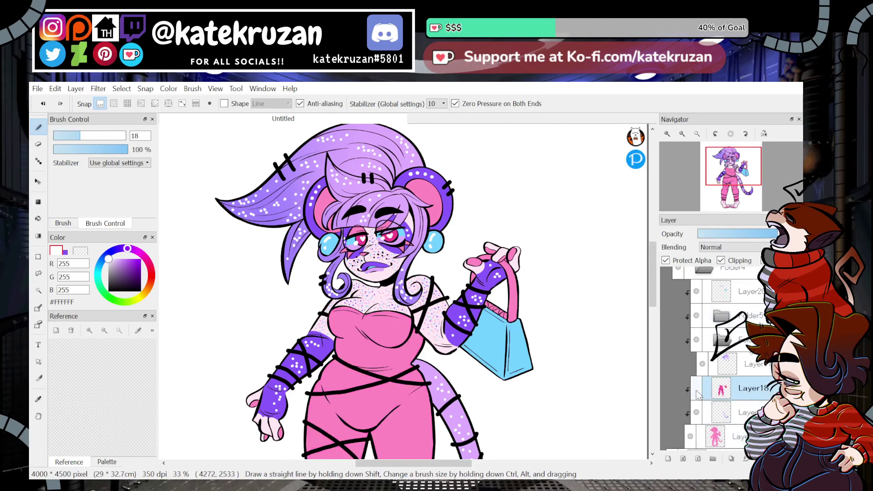
click(696, 392)
click(713, 459)
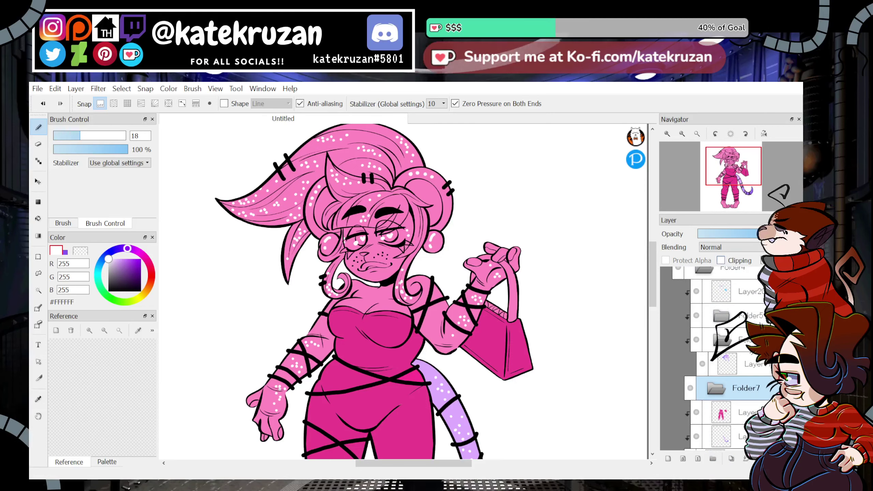
click(721, 260)
drag(740, 412, 742, 394)
click(734, 261)
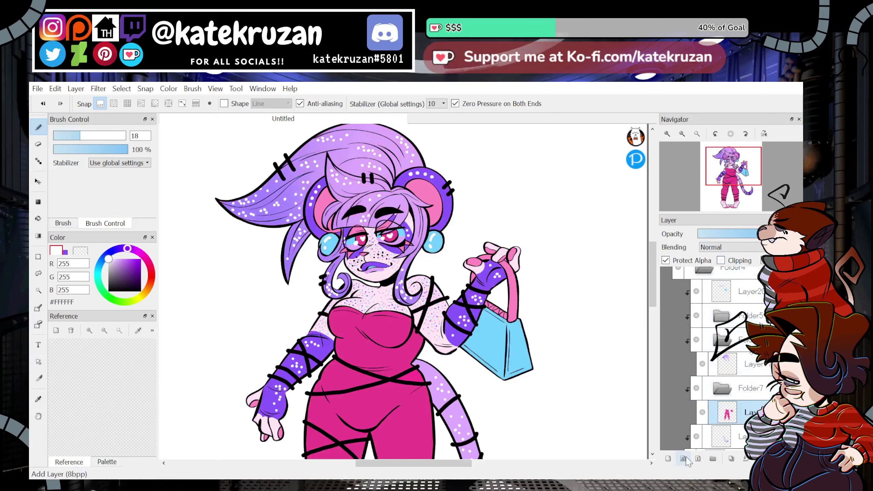
Add a clipping layer above the outfit layer, set the brush size to 72 and sample pink #FF88C1 from the inner ear.
click(668, 458)
click(721, 260)
key(z)
drag(113, 136, 124, 134)
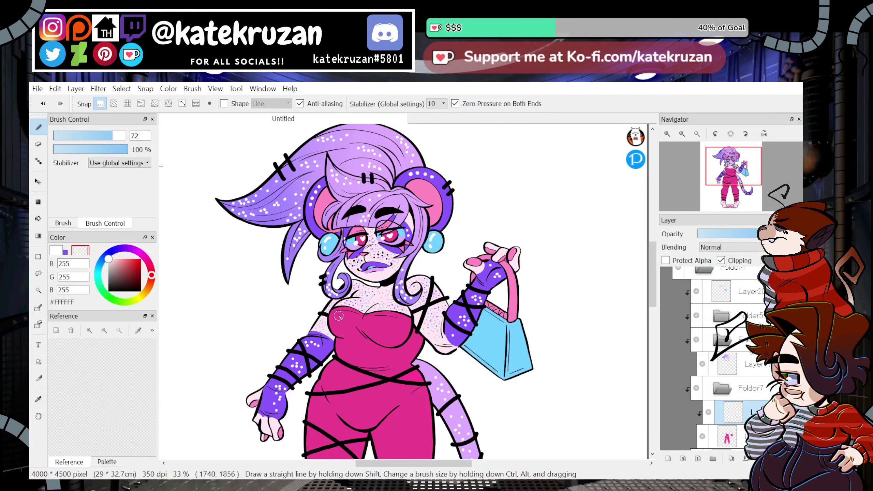
key(minus)
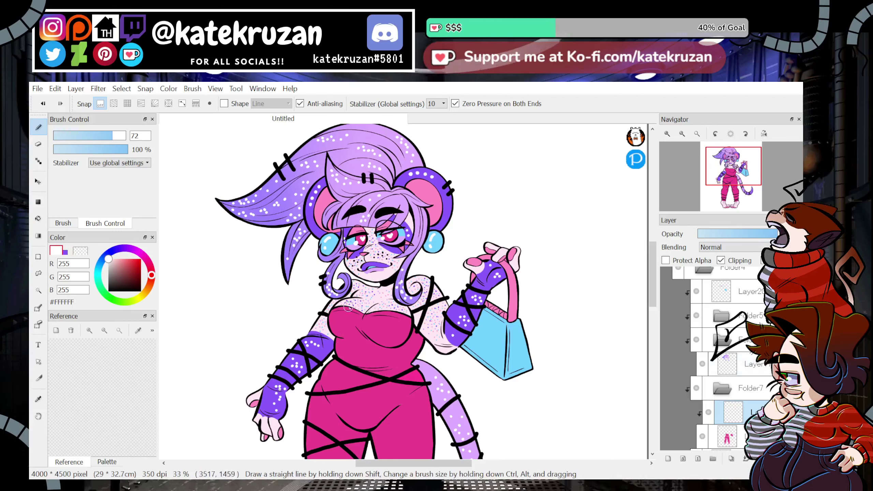
click(38, 399)
click(323, 203)
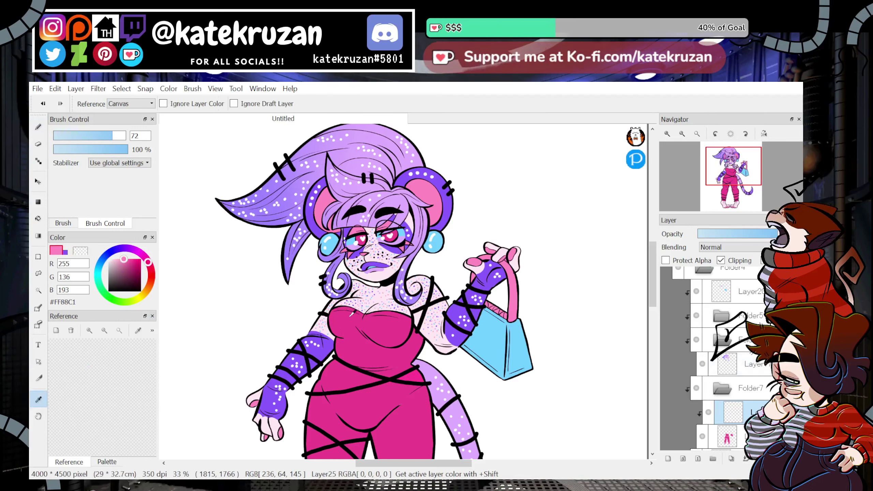
Paint the bust of the outfit light pink #FF88C1 and scatter large pink spots down to the waist.
key(b)
mouse_move(336, 314)
mouse_down()
mouse_move(360, 314)
mouse_move(359, 324)
mouse_move(366, 243)
mouse_move(399, 257)
mouse_move(405, 243)
mouse_move(396, 248)
mouse_move(395, 238)
mouse_move(416, 239)
mouse_move(415, 249)
mouse_move(436, 239)
mouse_move(447, 247)
mouse_move(427, 261)
mouse_move(425, 249)
mouse_move(438, 256)
mouse_move(413, 235)
mouse_move(449, 241)
mouse_move(444, 259)
mouse_move(419, 269)
mouse_move(415, 253)
mouse_move(380, 272)
mouse_move(369, 263)
mouse_move(389, 281)
mouse_move(399, 269)
mouse_move(426, 283)
mouse_move(435, 262)
mouse_up()
click(422, 294)
click(376, 297)
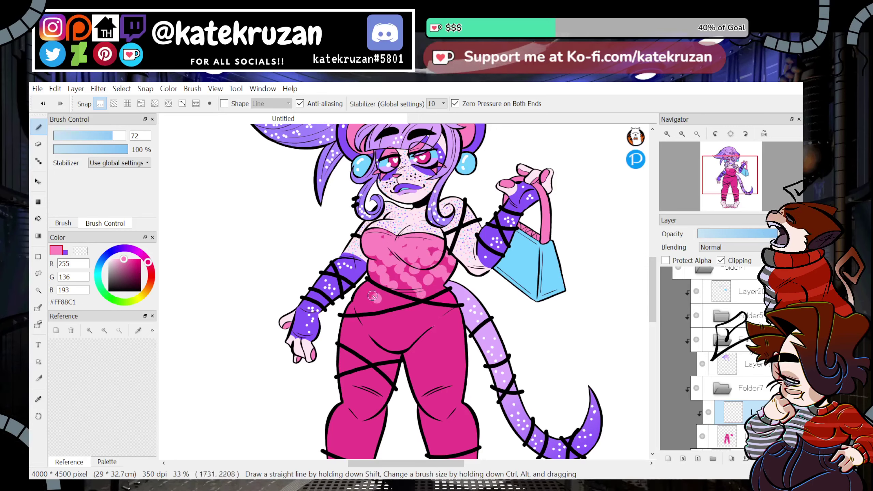
Dot large light pink spots around the waist straps and across the hips of the outfit.
click(359, 291)
click(371, 283)
click(387, 302)
click(399, 314)
click(405, 316)
click(425, 312)
click(436, 306)
click(449, 306)
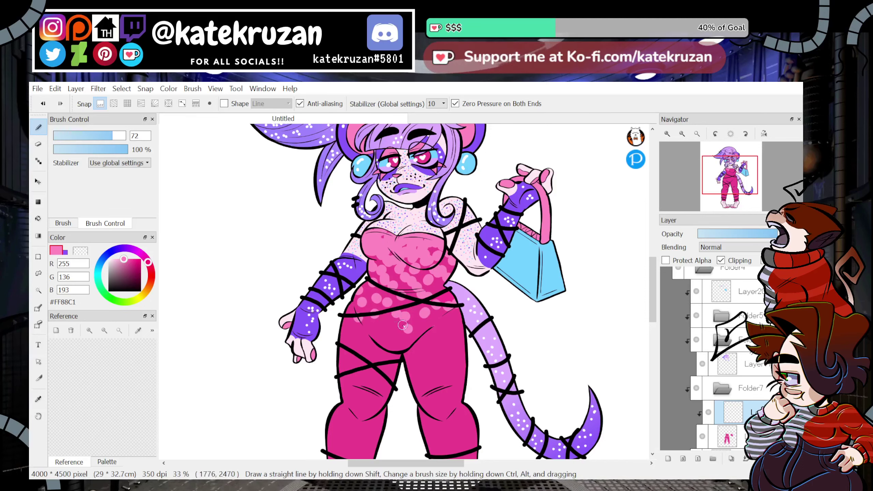
mouse_move(729, 178)
mouse_down()
mouse_move(726, 203)
mouse_move(732, 174)
mouse_move(727, 183)
mouse_up()
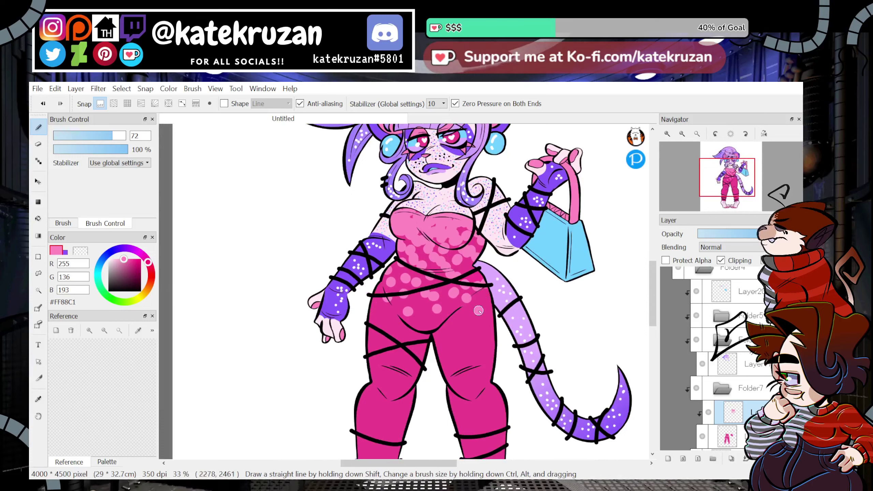
Sample the outfit's magenta #EC4091 and paint a band along the upper edge of the light pink bust.
click(65, 252)
click(38, 399)
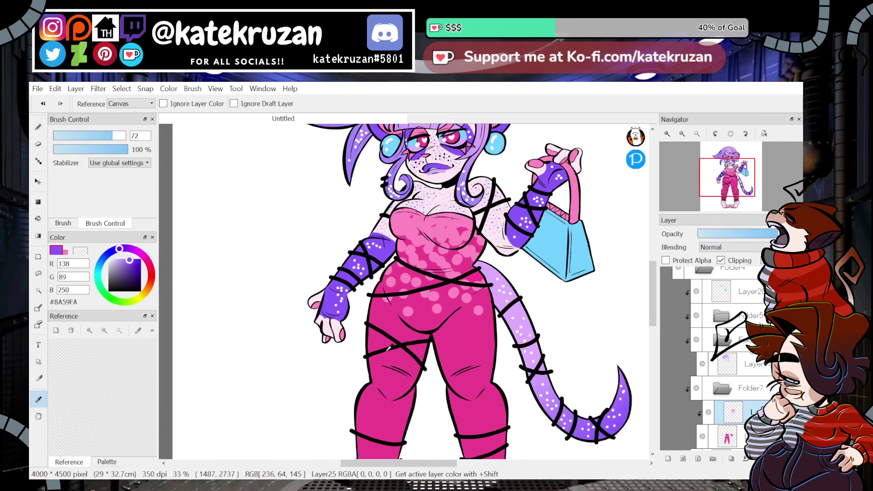
click(387, 353)
key(b)
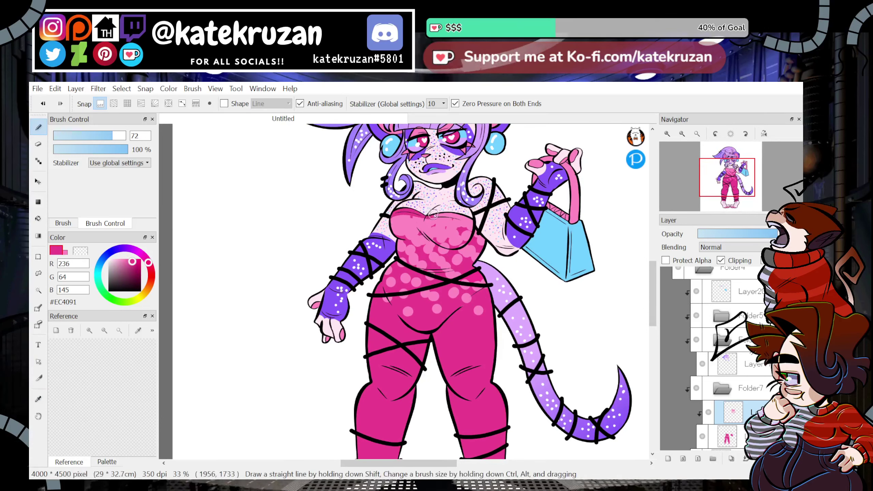
drag(397, 213, 472, 224)
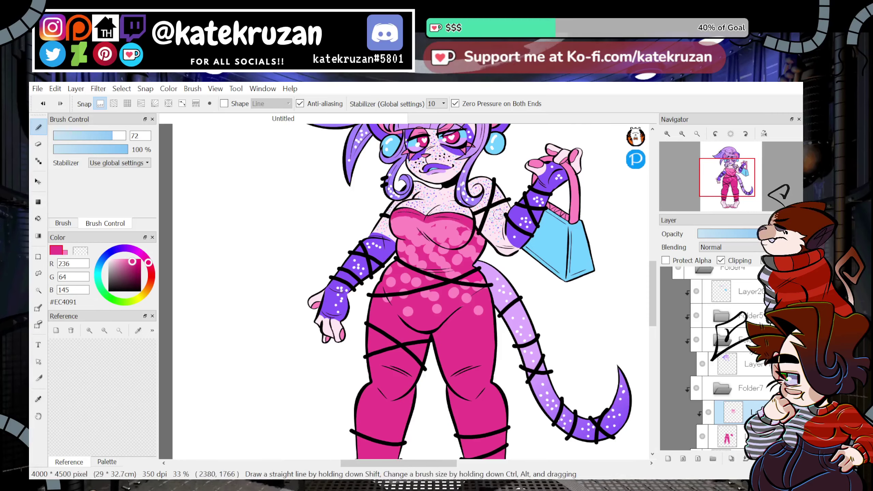
mouse_move(735, 179)
mouse_down()
mouse_move(738, 172)
mouse_move(735, 179)
mouse_up()
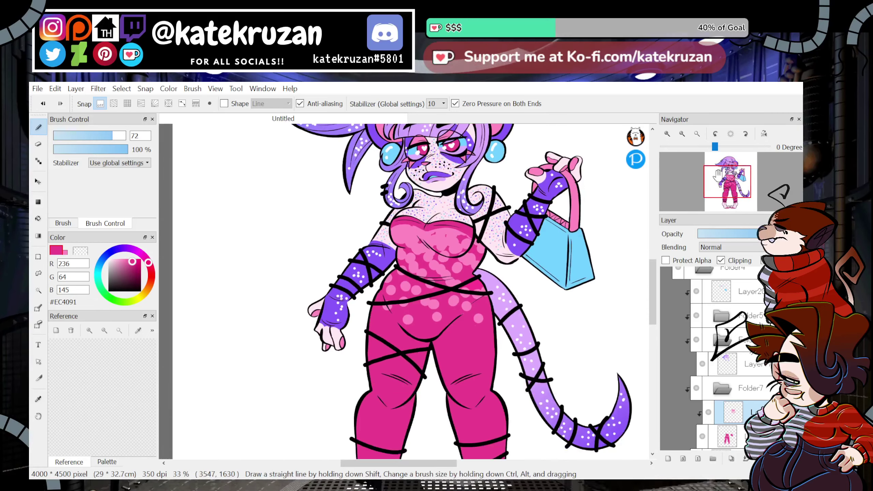
Try curved magenta stripes across the lower bust of the outfit.
drag(391, 237, 479, 251)
key(ctrl+z)
mouse_move(390, 242)
mouse_down()
mouse_move(452, 243)
mouse_move(484, 255)
mouse_up()
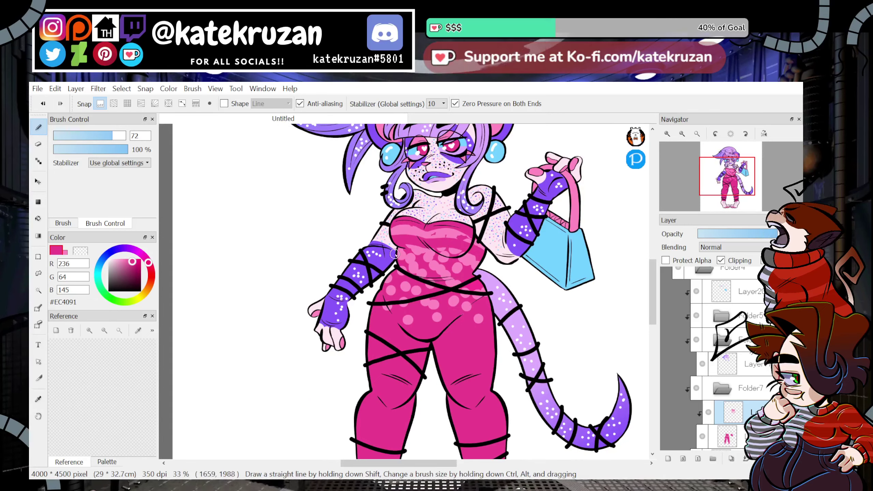
drag(397, 257, 480, 265)
drag(378, 281, 400, 283)
key(ctrl+z)
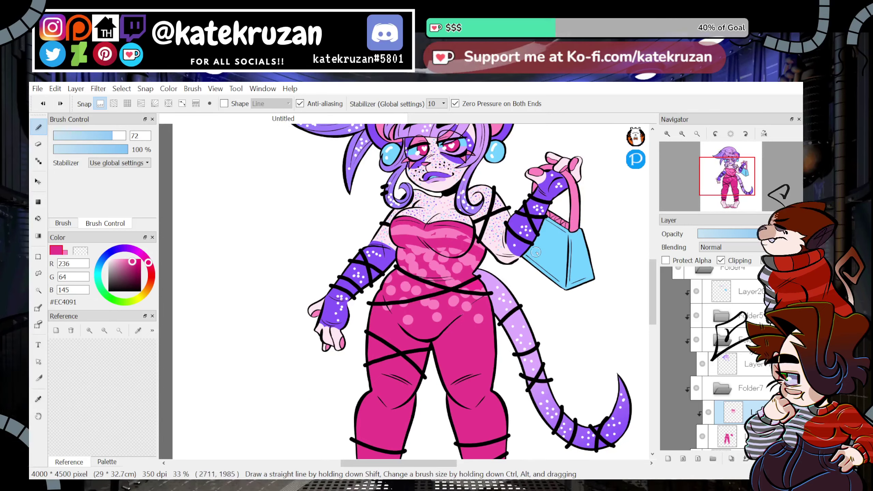
Cover the bust again with light pink #FF88C1 and paint a new magenta #EC4091 stripe across it.
click(63, 254)
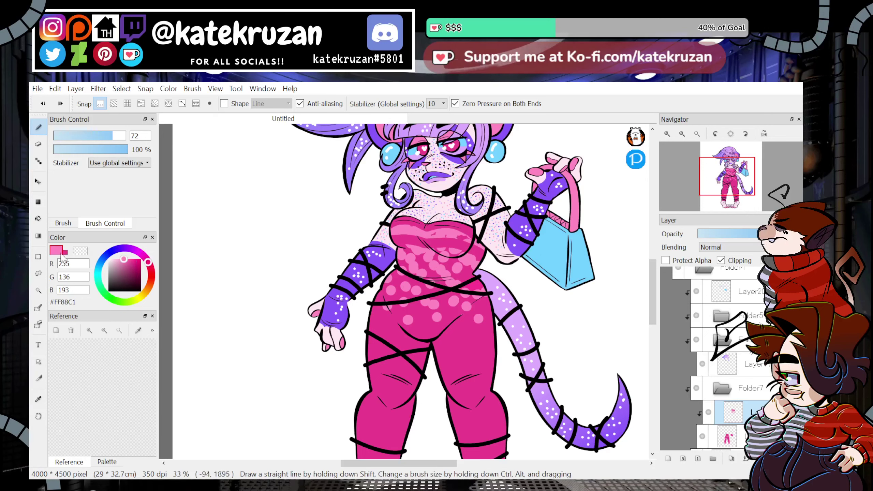
mouse_move(391, 230)
mouse_down()
mouse_move(470, 228)
mouse_move(428, 237)
mouse_move(499, 245)
mouse_move(491, 196)
mouse_move(470, 229)
mouse_move(451, 240)
mouse_up()
key(ctrl+z)
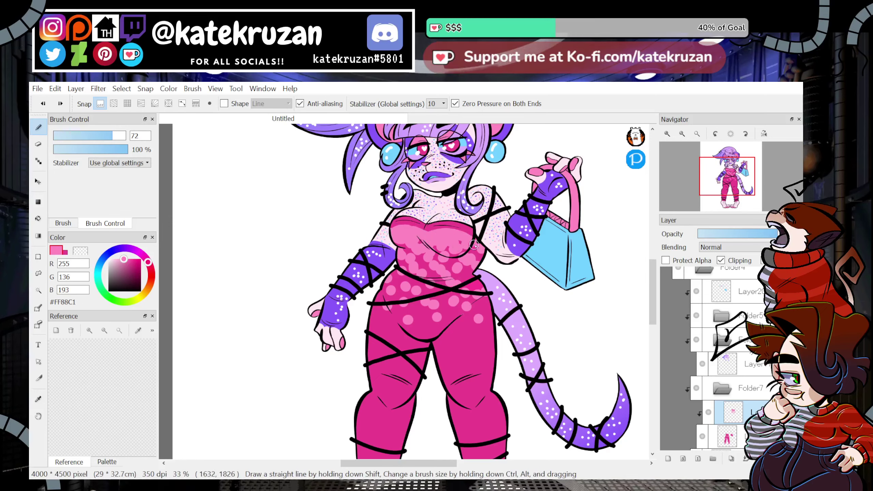
click(64, 252)
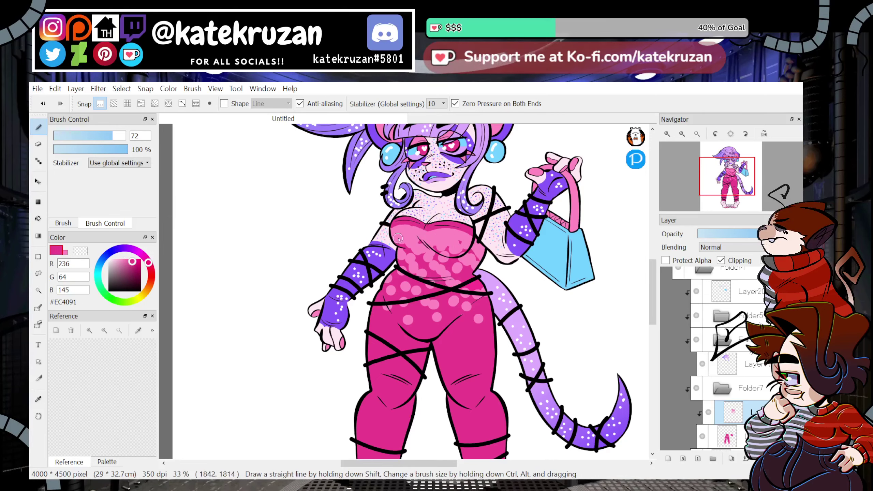
mouse_move(398, 238)
mouse_down()
mouse_move(465, 246)
mouse_move(490, 265)
mouse_up()
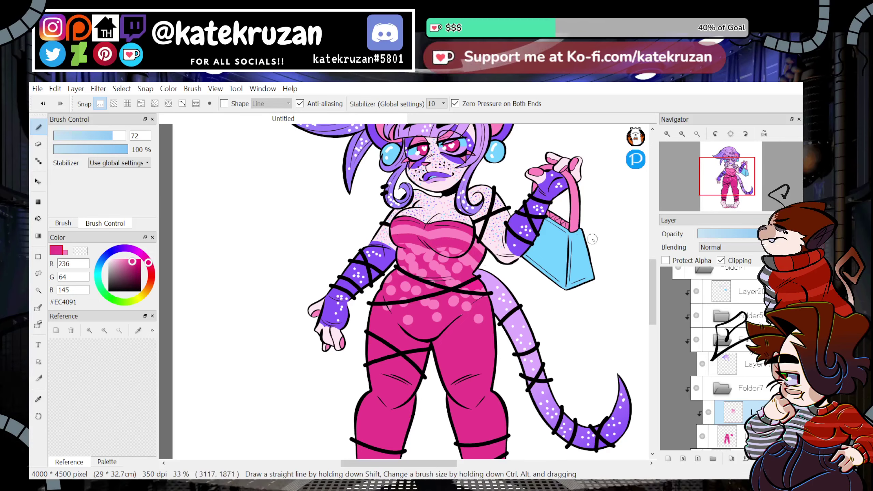
Dot large light pink #FF88C1 spots over the tail-side knee and scatter them up the thigh.
drag(728, 176, 729, 192)
click(65, 252)
click(447, 307)
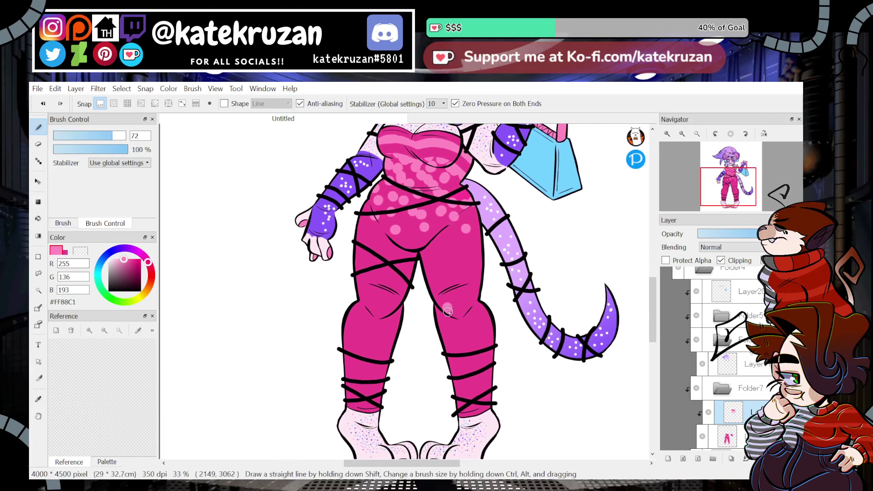
click(454, 311)
click(470, 300)
click(460, 290)
click(471, 291)
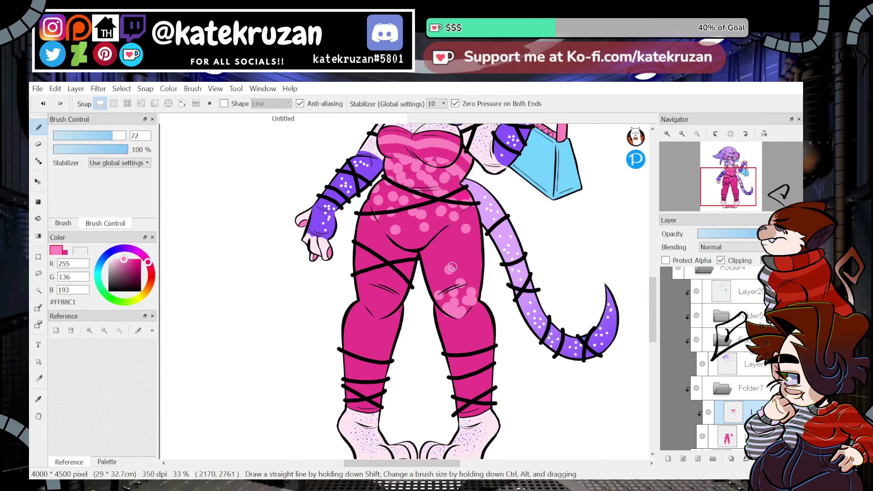
click(469, 271)
click(445, 281)
click(436, 261)
Fill the other knee with light pink and scatter large spots above it around the thigh straps.
mouse_move(370, 297)
mouse_down()
mouse_move(383, 309)
mouse_move(395, 303)
mouse_up()
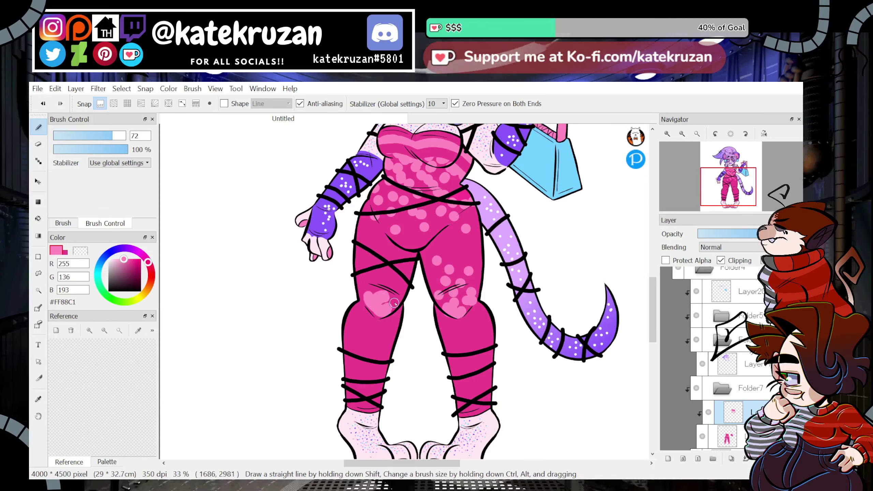
click(396, 300)
click(399, 291)
click(375, 285)
click(391, 277)
click(361, 286)
click(367, 269)
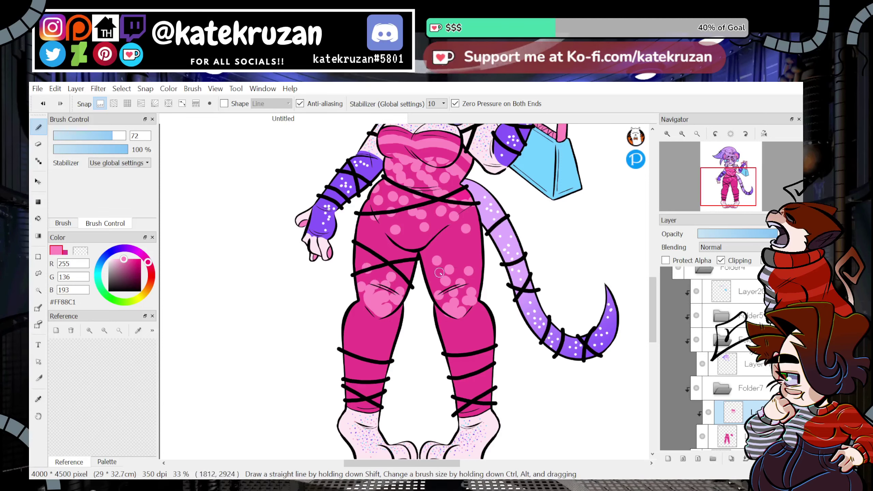
Paint the tail-side ankle cuff light pink and dot large spots up through the shin straps.
mouse_move(729, 188)
mouse_down()
mouse_move(729, 173)
mouse_move(727, 194)
mouse_up()
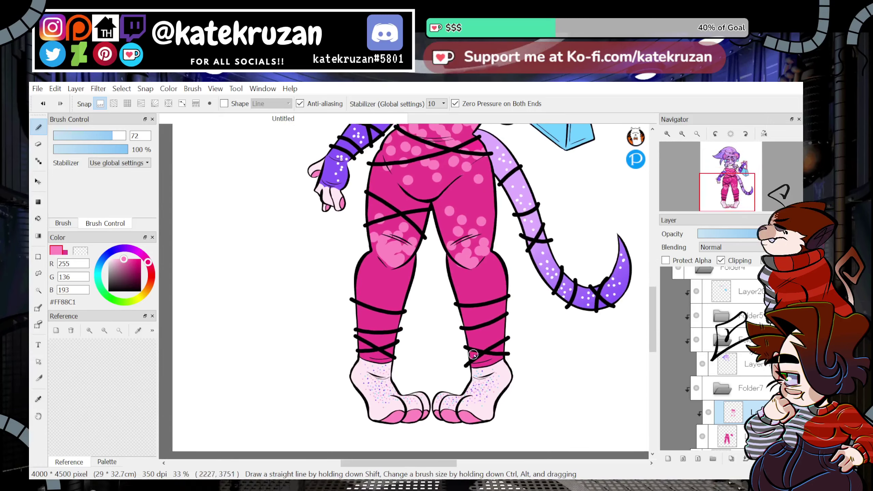
mouse_move(490, 354)
mouse_down()
mouse_move(471, 368)
mouse_move(493, 345)
mouse_up()
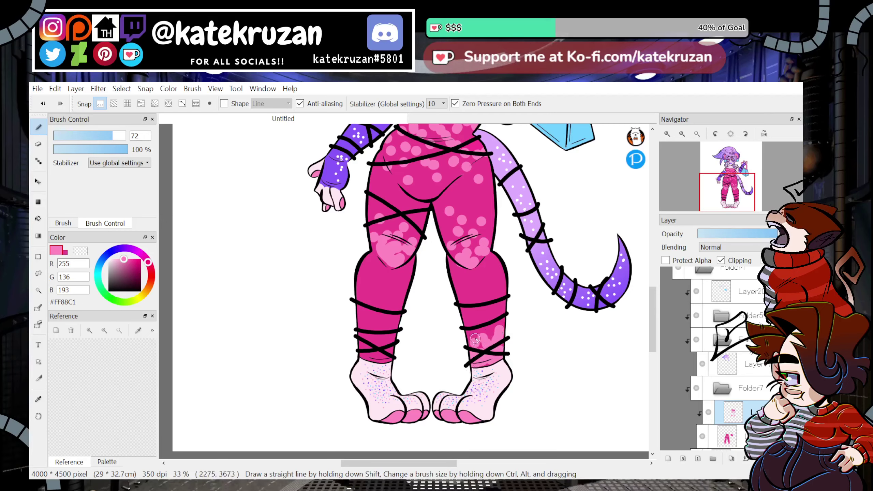
click(473, 331)
click(471, 315)
click(484, 319)
click(498, 306)
Dot large light pink spots from the other ankle cuff up past the shin straps.
click(365, 354)
click(381, 349)
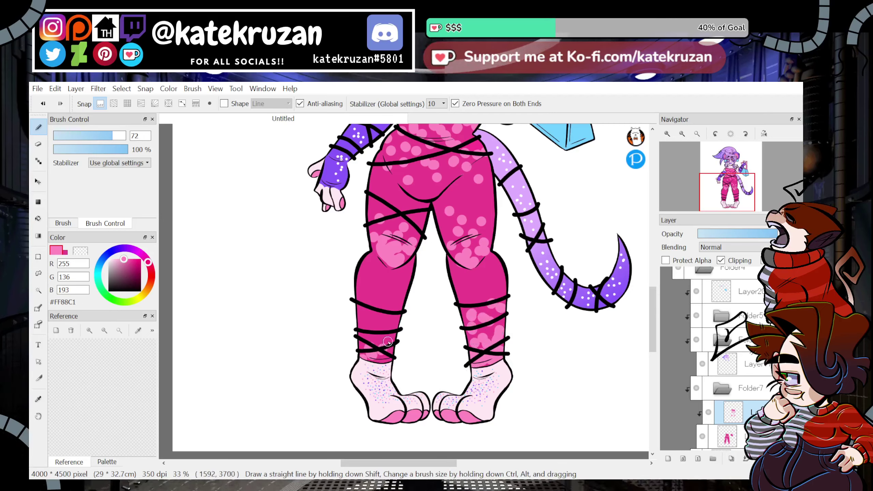
click(388, 342)
drag(390, 356, 371, 362)
click(392, 335)
click(363, 339)
click(360, 314)
click(374, 318)
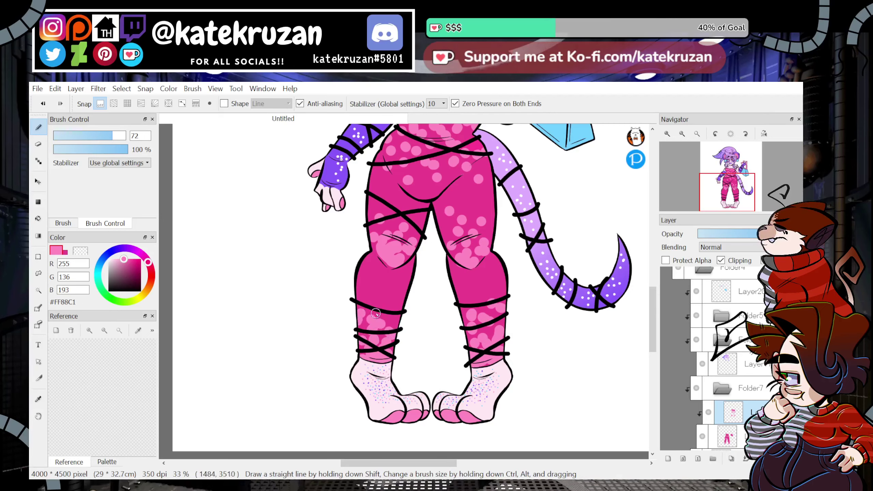
click(397, 304)
Set the brush size to 22 and scatter small light pink #FF88C1 dots over the thighs, hips, waist and lower legs.
click(86, 136)
click(65, 253)
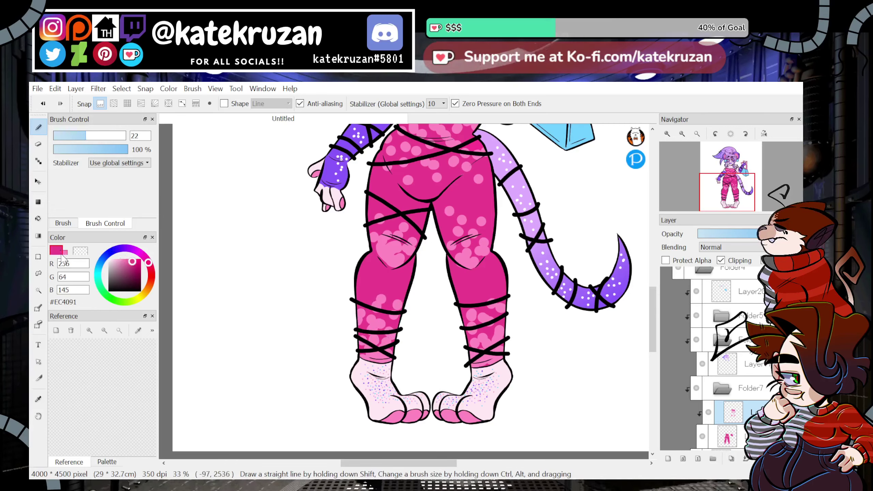
key(x)
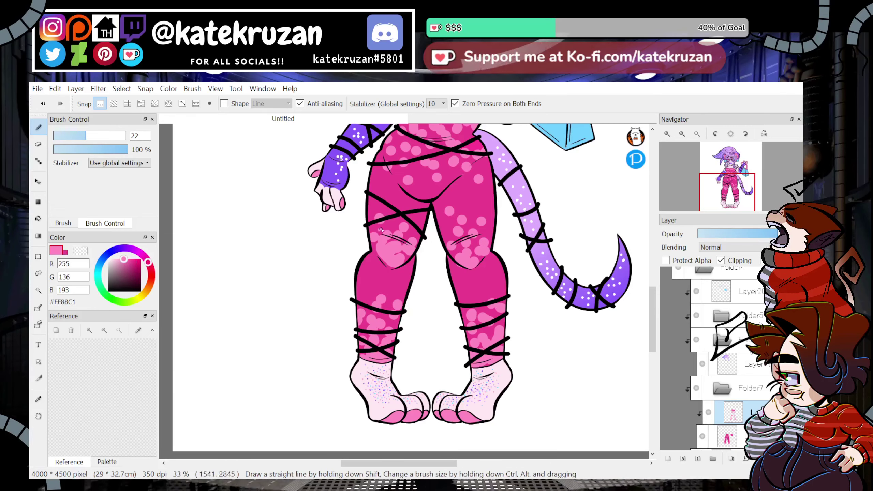
click(397, 200)
click(413, 216)
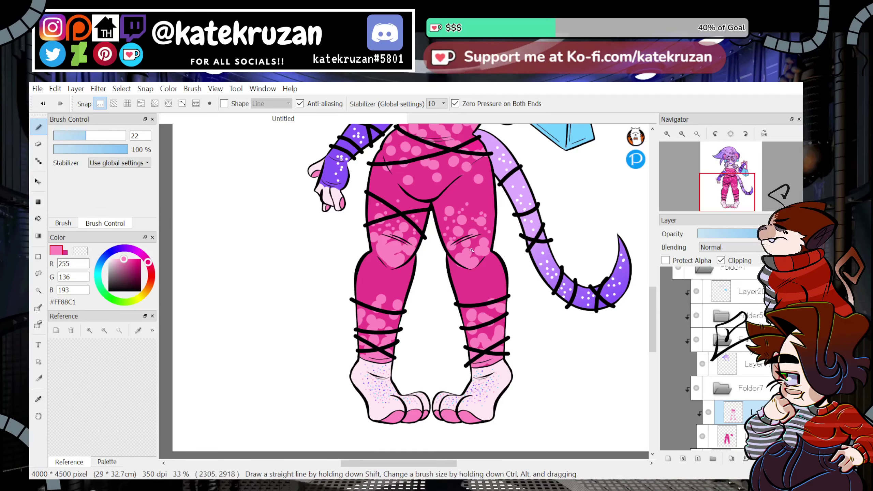
drag(363, 200, 342, 298)
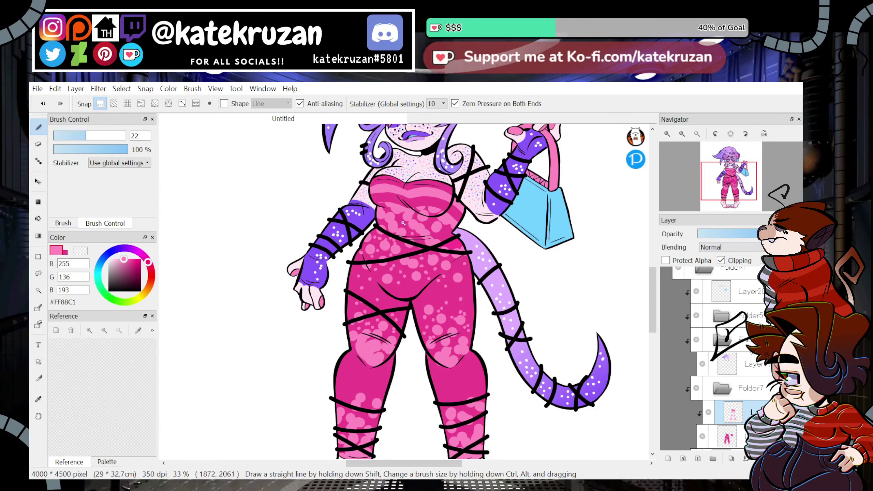
click(737, 181)
drag(738, 181, 727, 198)
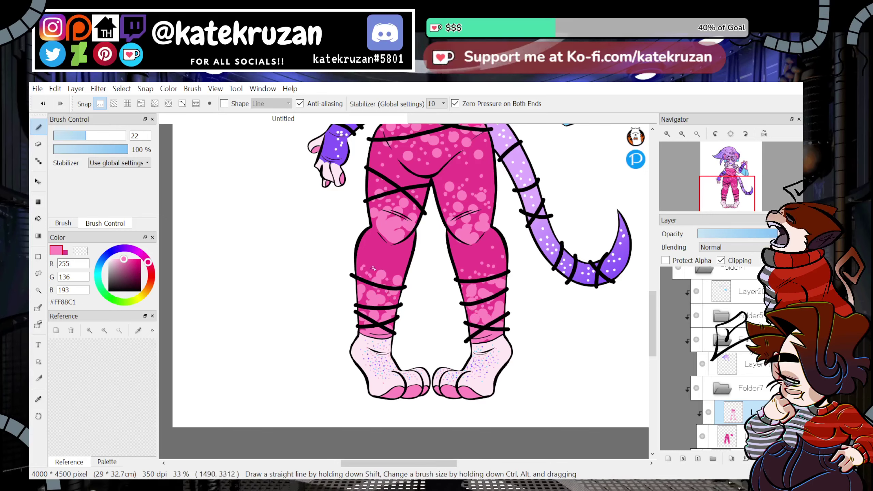
Add small magenta #EC4091 dots inside the light pink patches of the lower legs and outfit.
click(63, 252)
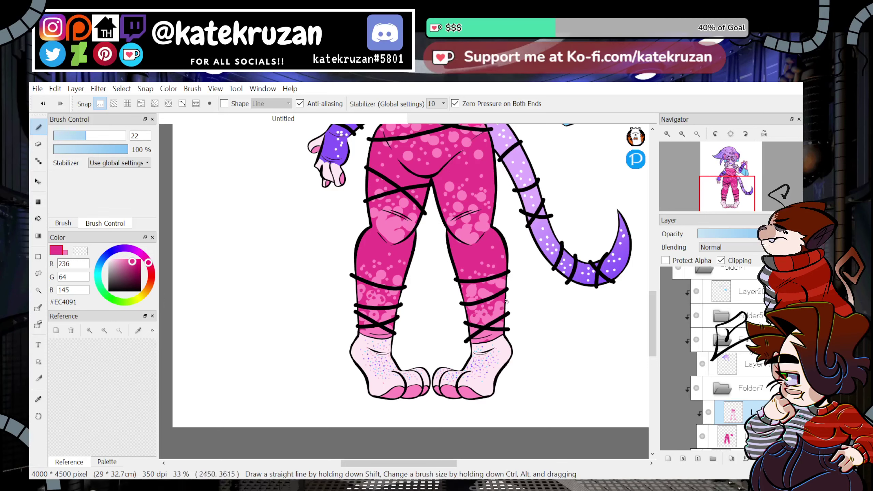
drag(747, 186, 728, 185)
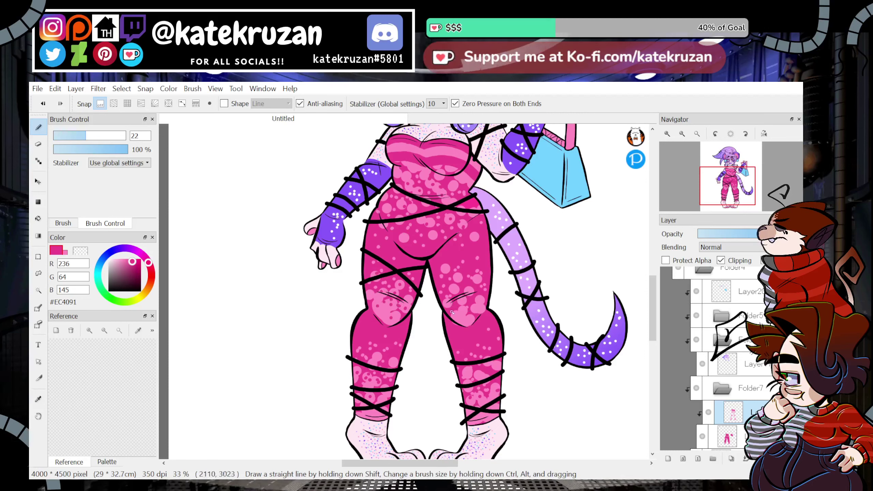
click(682, 134)
click(682, 134)
drag(763, 164, 765, 161)
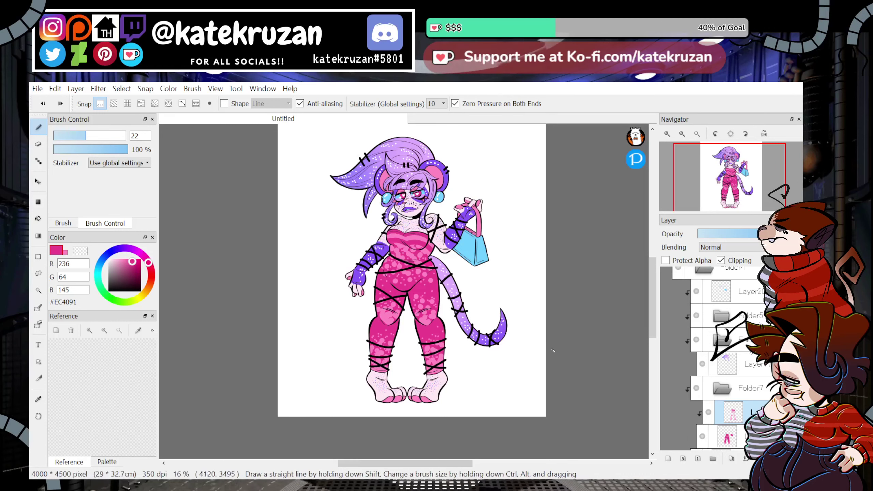
Compare the outfit with its spot layer hidden and shown, and try a lower opacity on that layer.
key(ctrl)
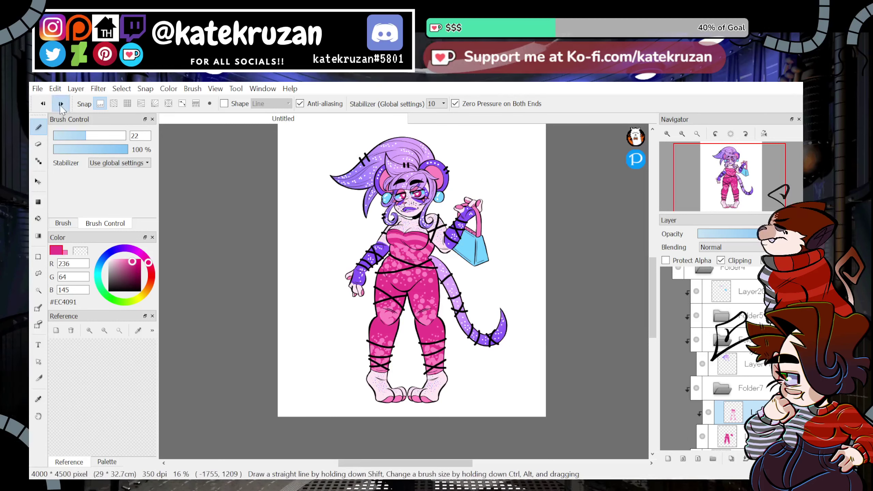
click(709, 412)
click(708, 411)
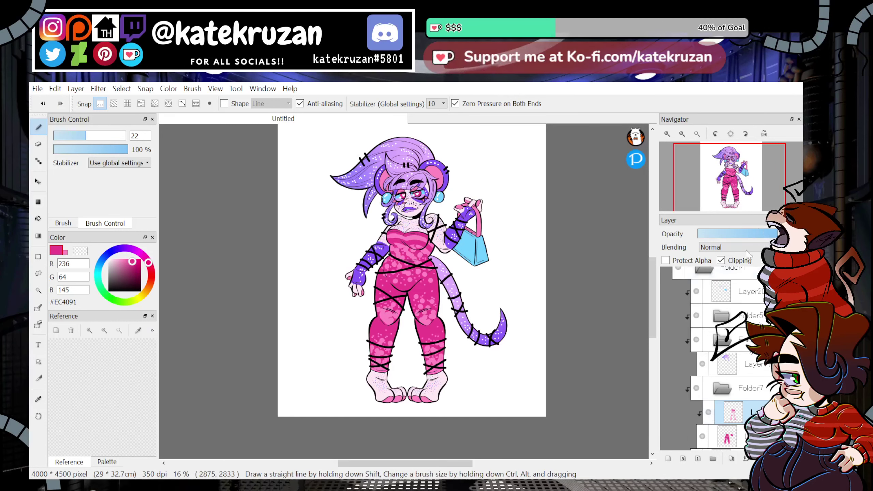
click(735, 235)
drag(738, 240, 778, 236)
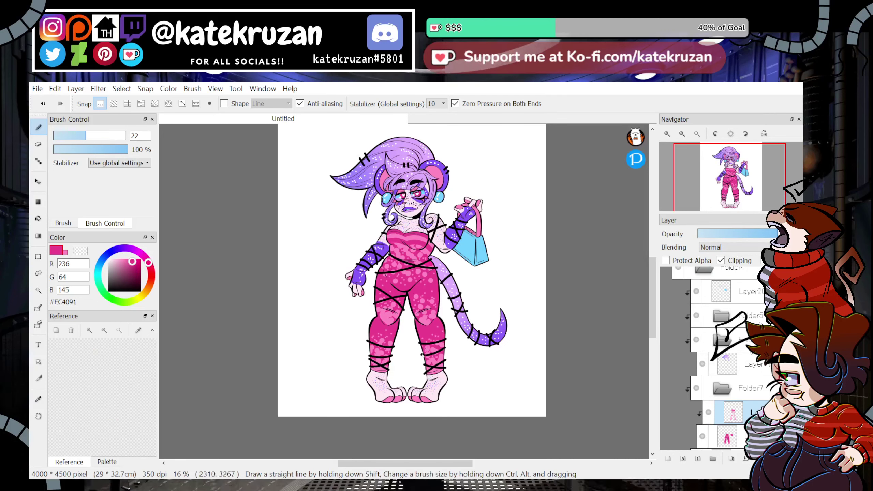
Protect the spot layer's alpha and recolor all its spots magenta #EC4091 with a filled rectangle.
click(38, 202)
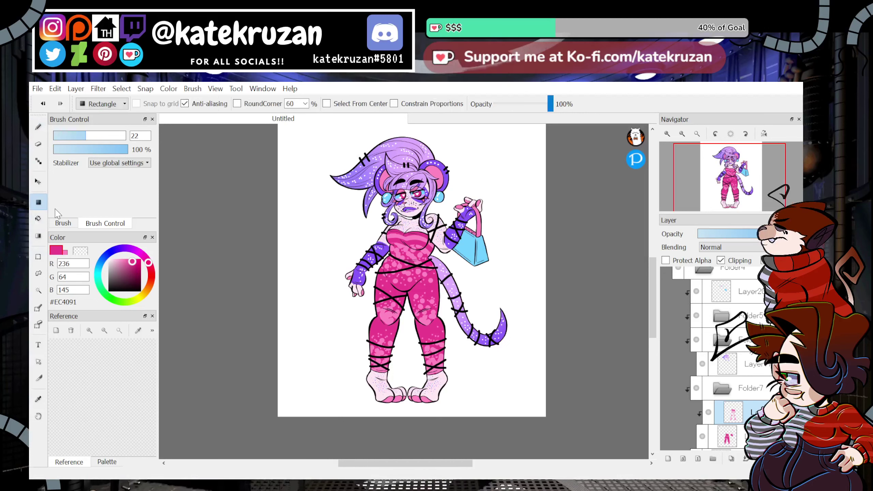
click(672, 260)
drag(580, 186, 240, 385)
Recolor the outfit's base layer light pink #FF88C1 with a filled rectangle over the whole figure.
click(66, 252)
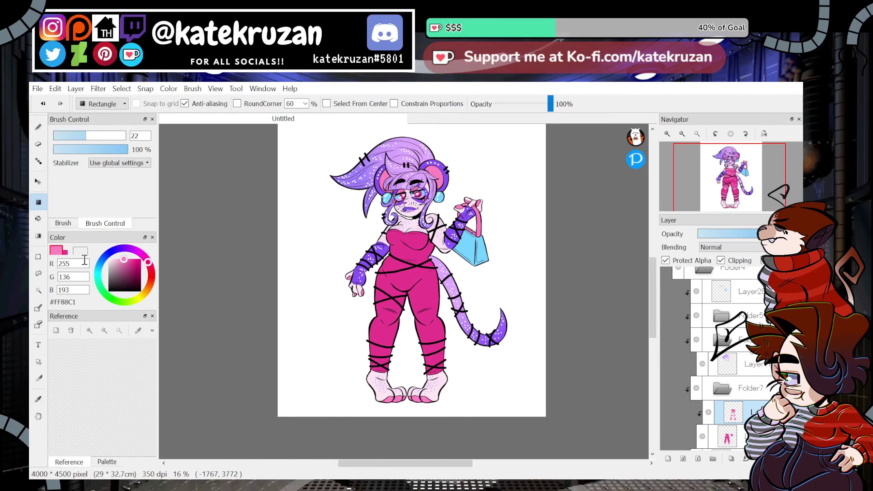
click(739, 437)
drag(593, 187, 260, 467)
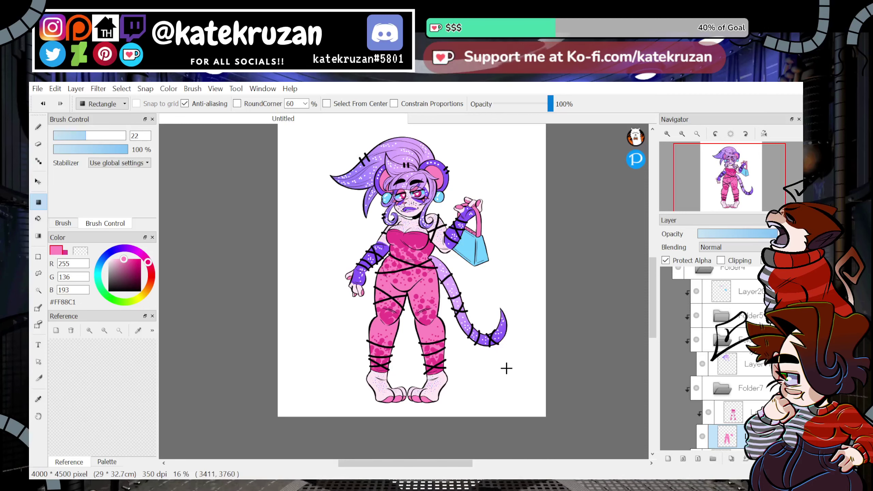
Lower the opacity of the magenta spot layer slightly.
click(739, 414)
click(731, 234)
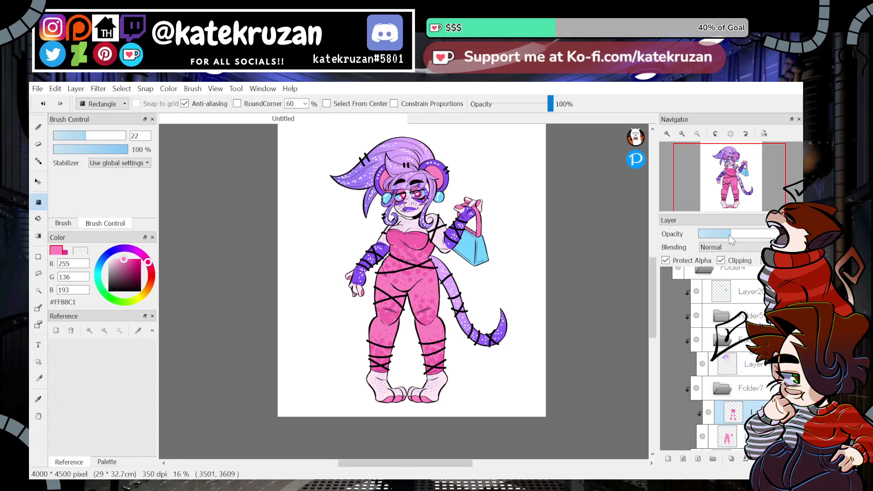
drag(757, 235, 775, 235)
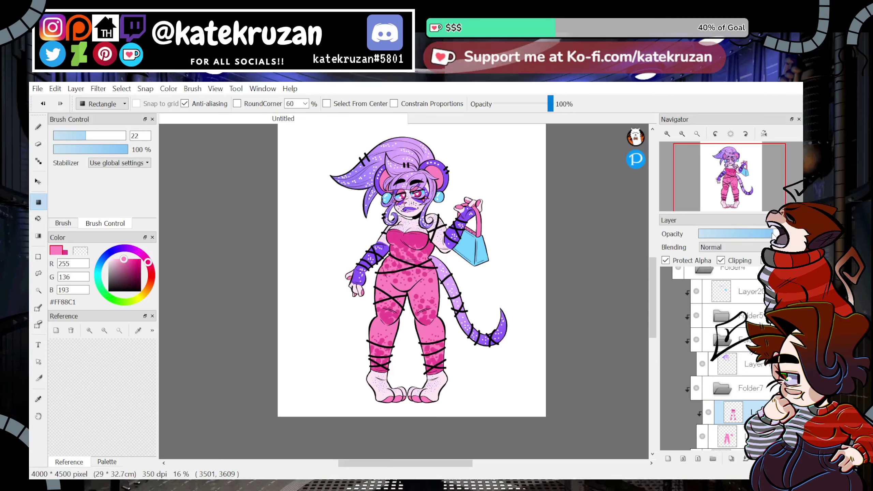
Sample the magenta #ED4695 from the outfit and turn off alpha protection on the outfit's spot layer.
click(667, 133)
click(39, 399)
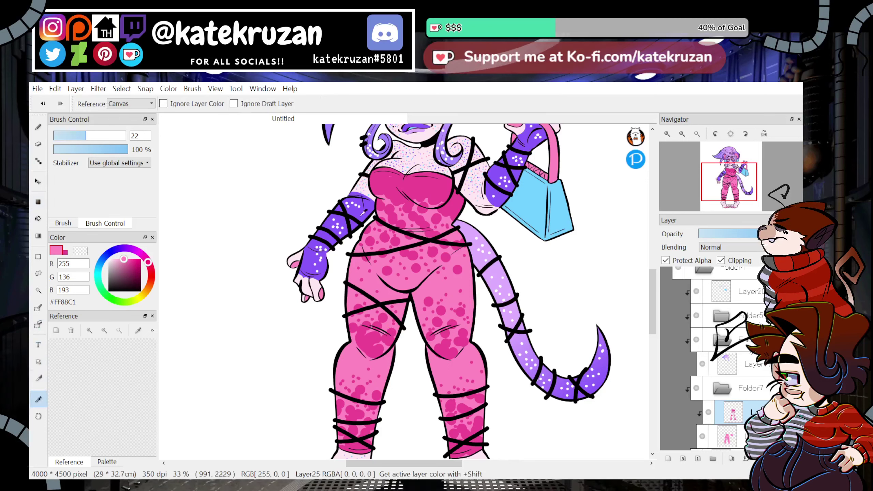
click(375, 187)
click(38, 127)
drag(730, 181, 728, 166)
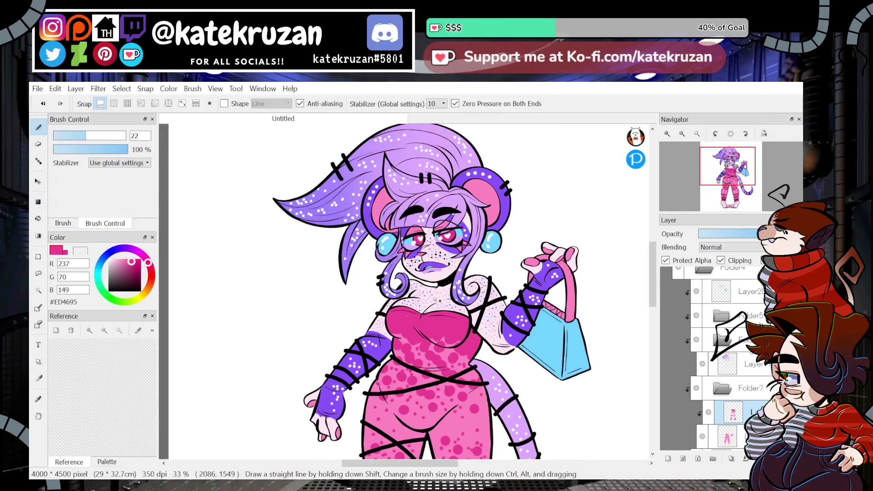
click(684, 262)
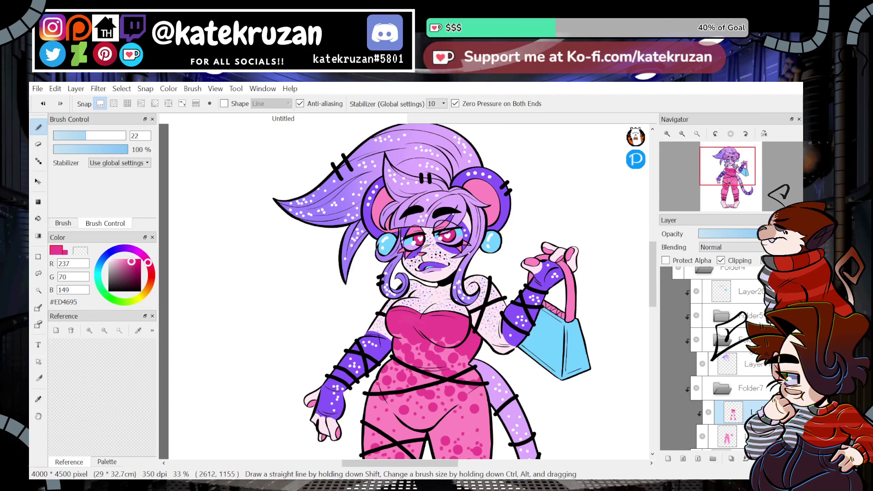
Collapse the outfit folder, and toggle it and the full-body base layer off and on to check what each holds.
click(722, 388)
click(697, 388)
click(696, 388)
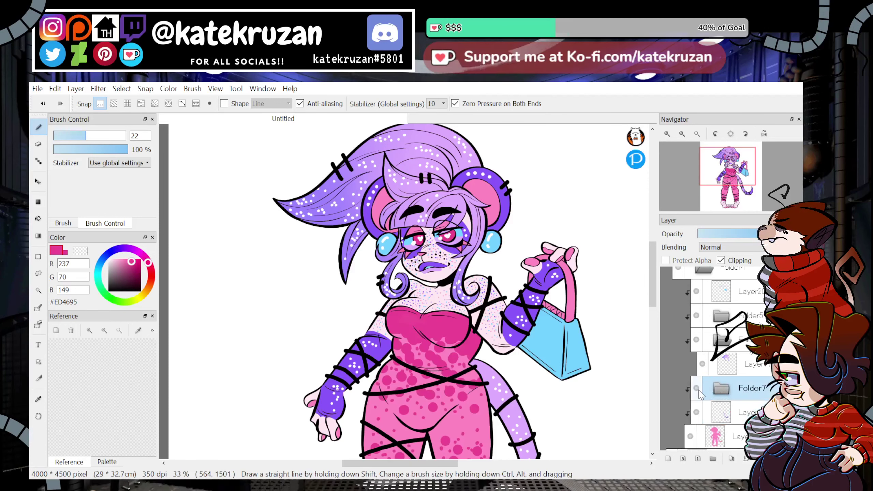
click(696, 387)
click(697, 388)
click(691, 435)
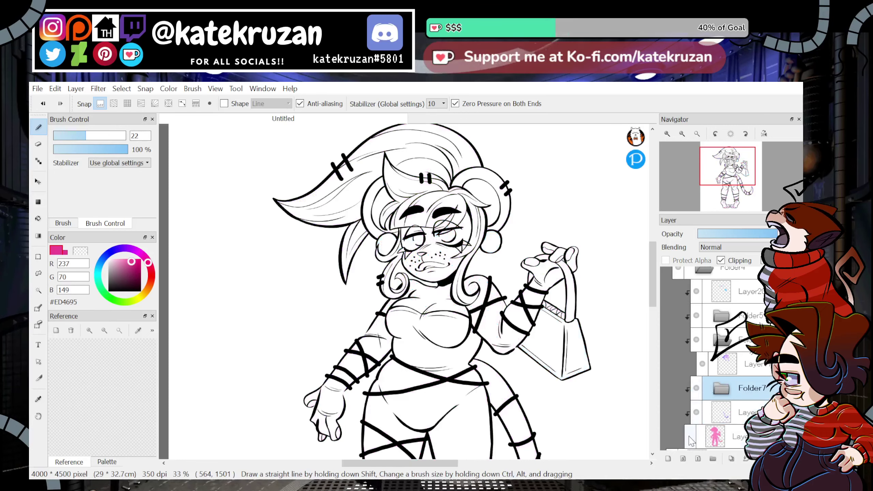
click(691, 436)
Collapse Folder6, toggle it, Folder5 and Layer20 off and on to identify their contents, and select Layer20.
click(697, 339)
click(696, 339)
click(721, 340)
click(697, 316)
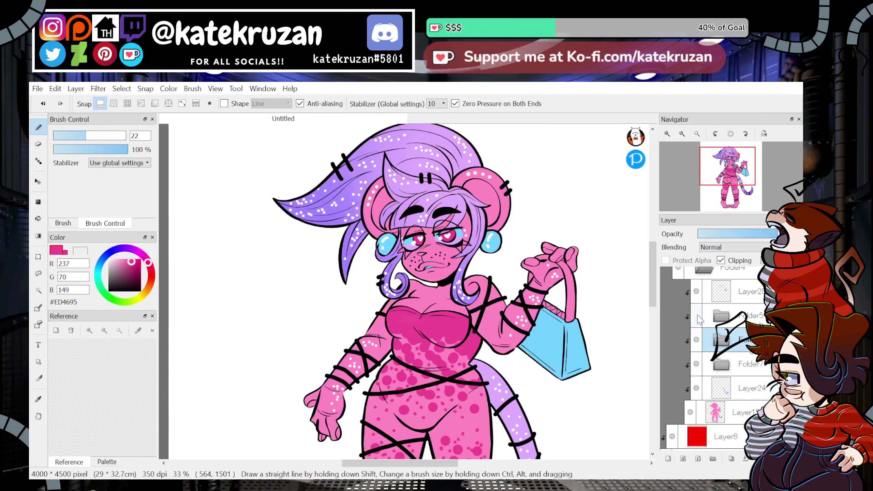
click(696, 316)
click(696, 292)
click(696, 291)
click(722, 291)
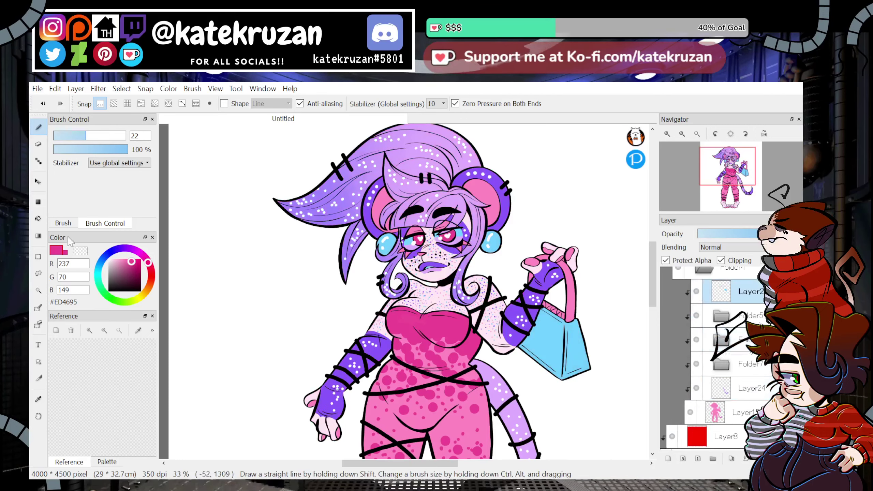
Toggle Folder2 off and on to check the white dots on the hair and ears, and select Layer23.
click(667, 134)
click(668, 134)
drag(729, 163, 731, 157)
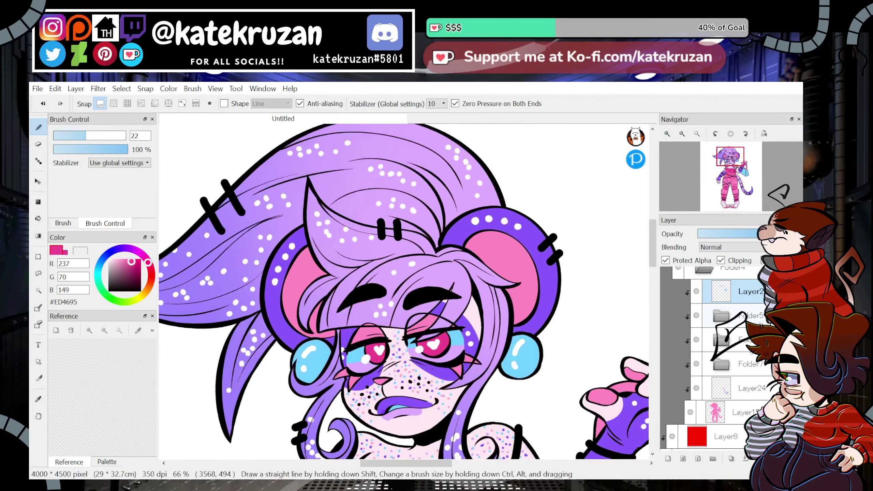
scroll(746, 368, up, 2)
scroll(687, 339, up, 1)
click(678, 283)
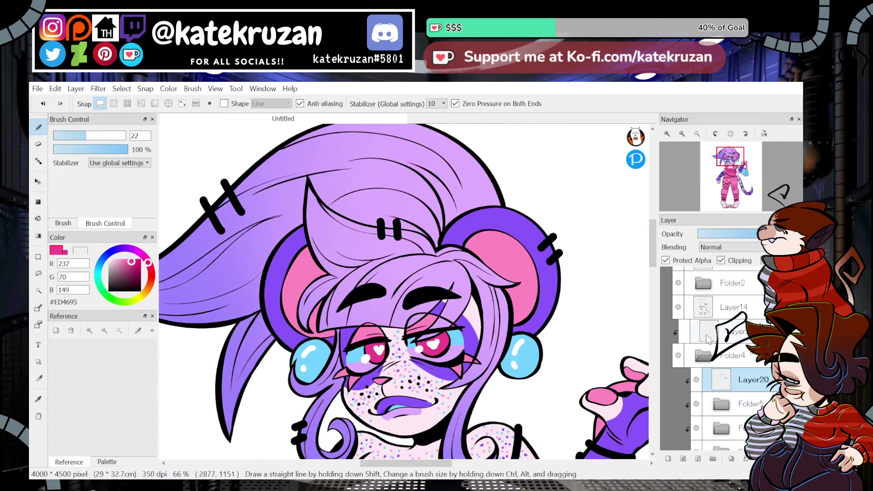
click(678, 283)
click(679, 283)
click(678, 283)
click(734, 332)
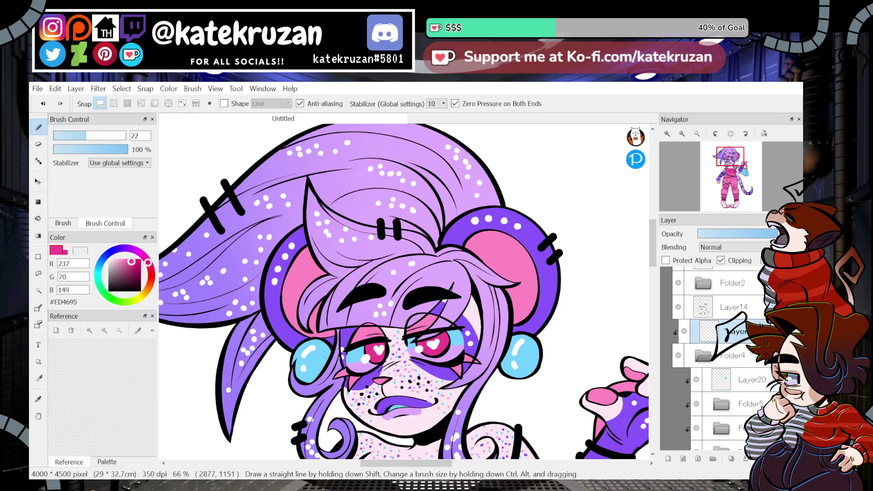
drag(708, 331, 723, 356)
key(ctrl+z)
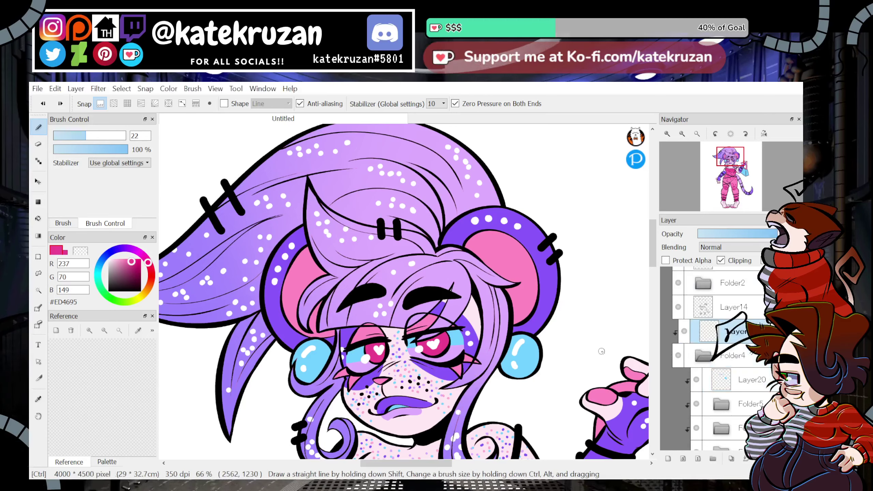
Hide the eye-highlight layer Layer21 and toggle the layers and folders inside Folder4 to find the eye colors, selecting Layer20.
scroll(722, 356, up, 2)
click(678, 303)
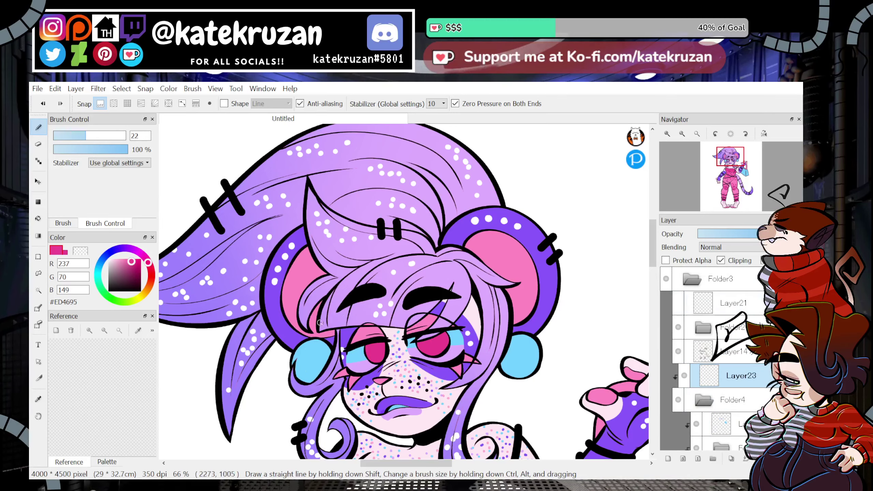
click(41, 219)
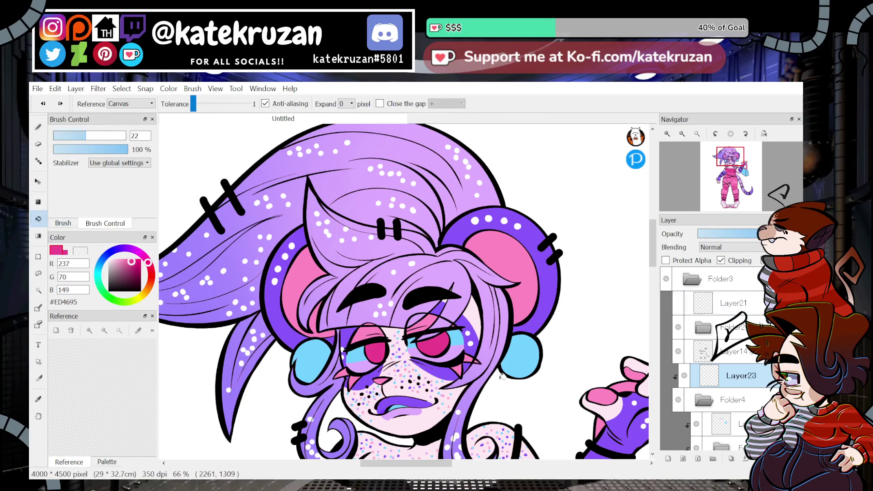
click(729, 430)
scroll(729, 413, down, 2)
click(722, 353)
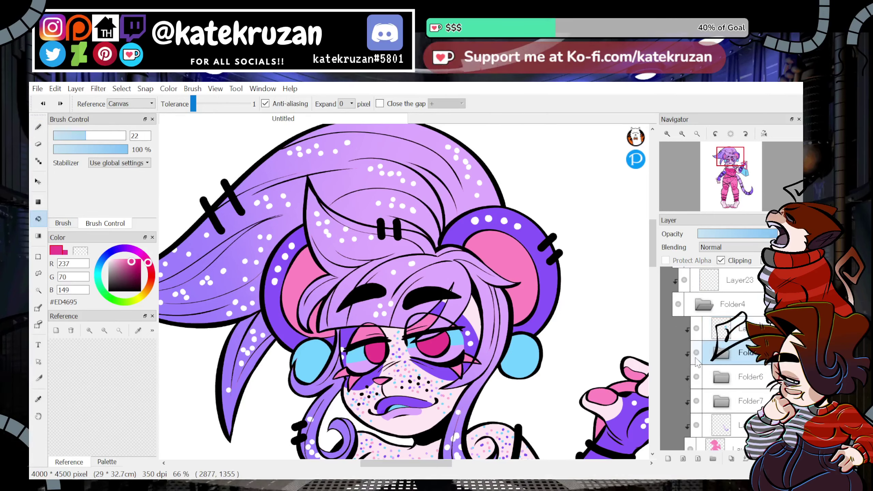
click(696, 353)
click(696, 353)
click(696, 378)
click(696, 377)
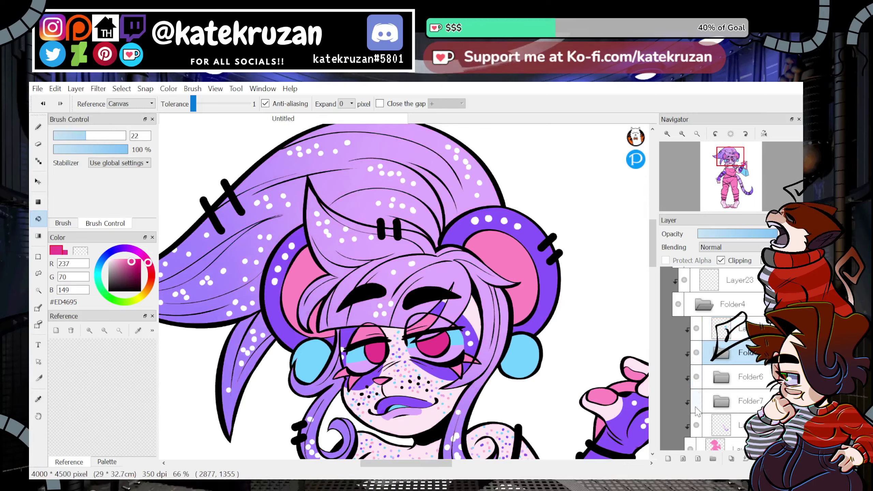
click(696, 329)
click(698, 329)
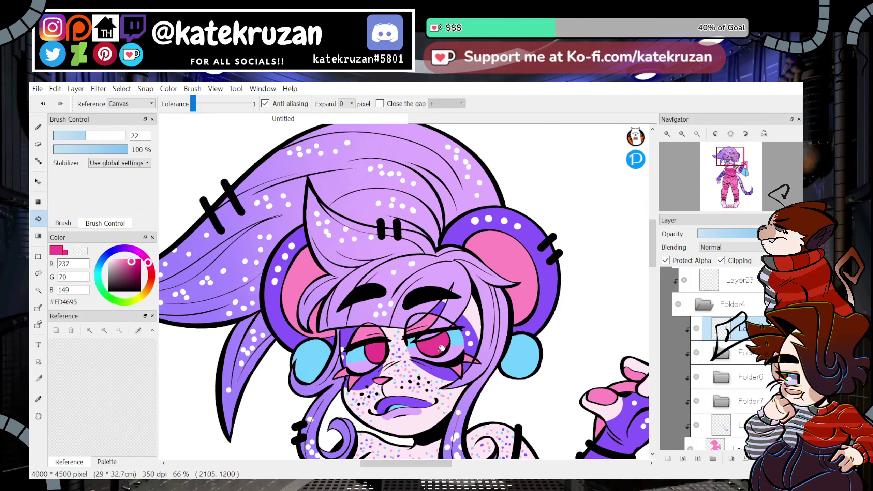
Turn off alpha protection on Layer20 and show the eye-highlight layer Layer21 again.
scroll(403, 356, down, 10)
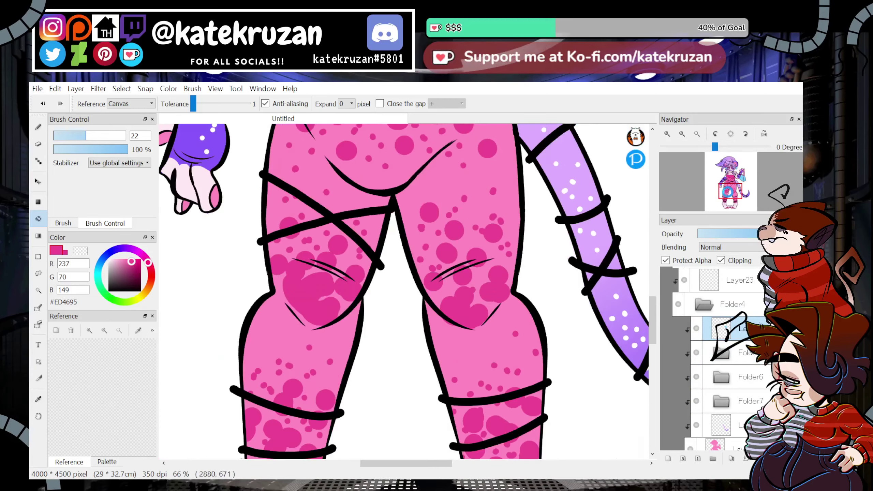
key(i)
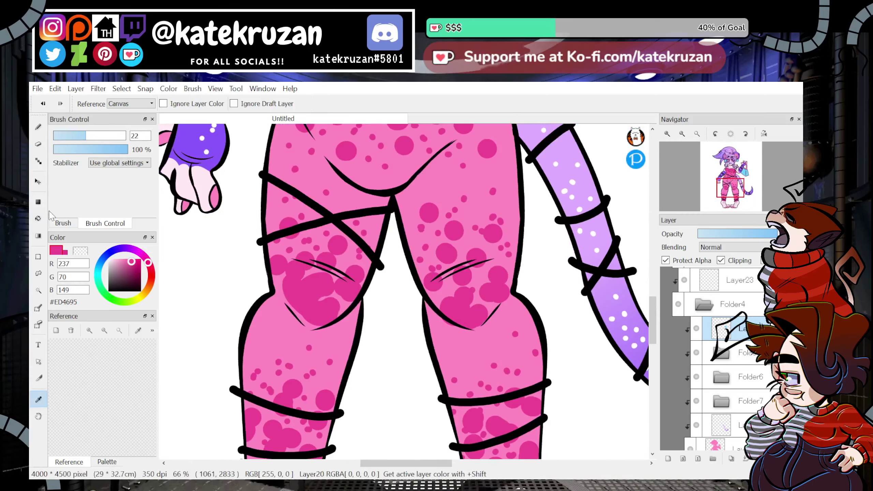
click(38, 218)
scroll(433, 219, up, 10)
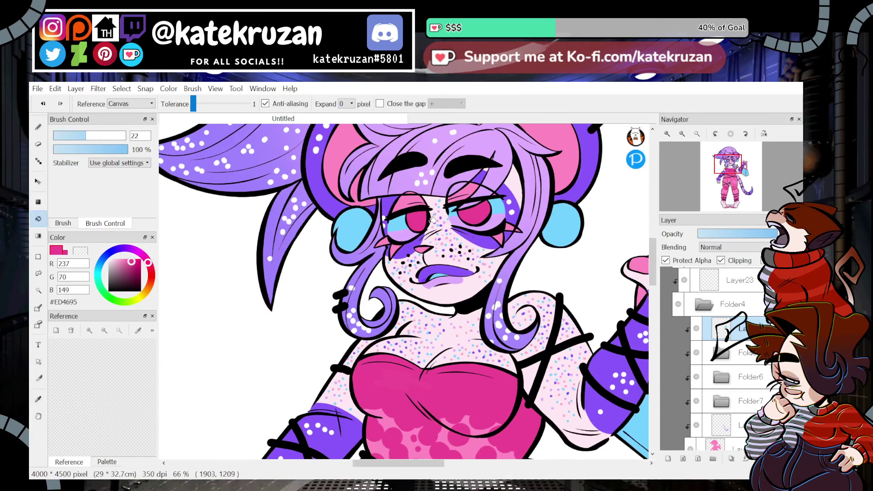
key(b)
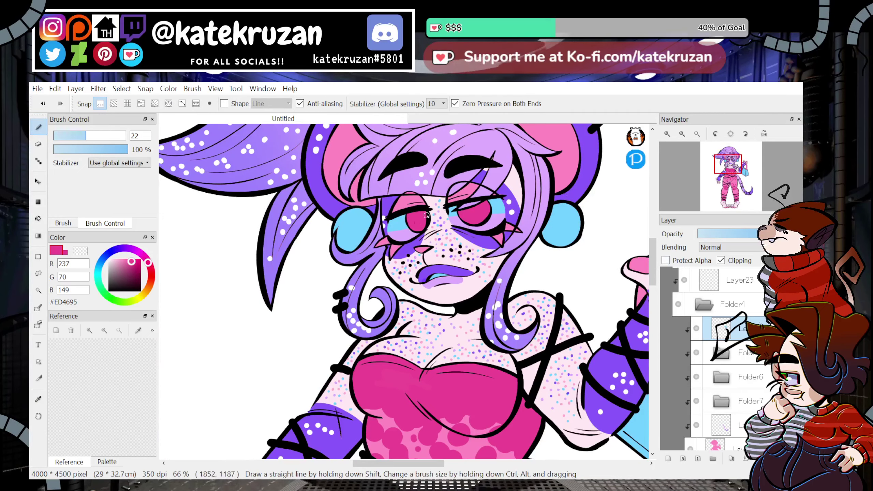
mouse_move(690, 179)
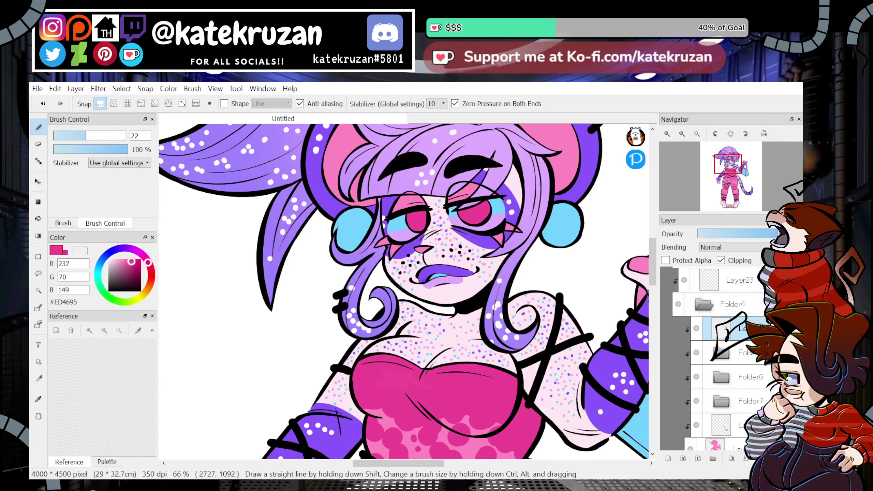
scroll(715, 358, up, 3)
click(682, 134)
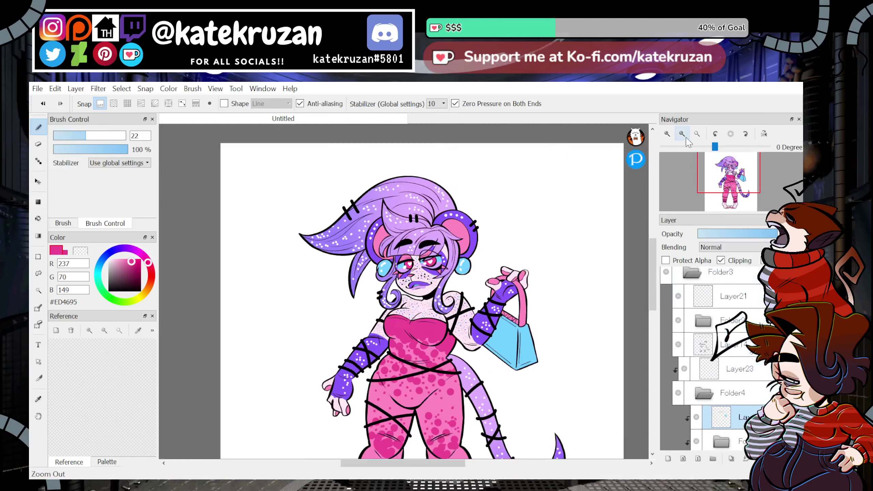
drag(728, 175, 728, 190)
drag(730, 185, 728, 183)
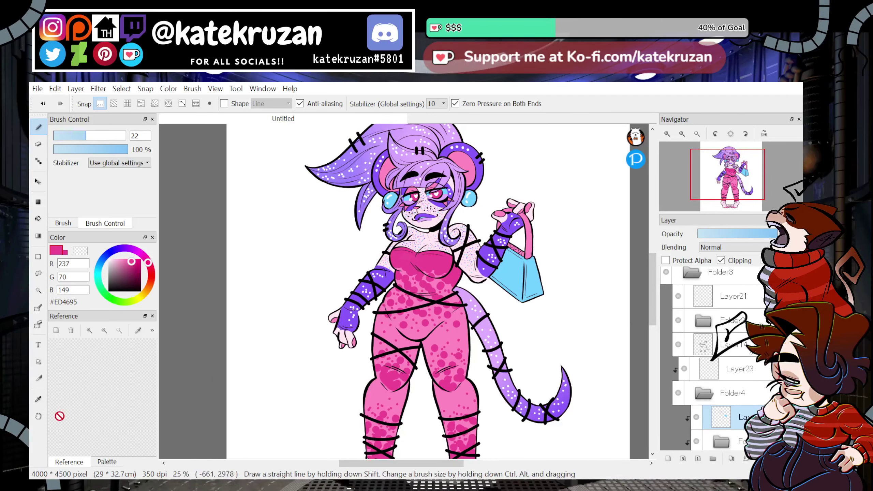
Sample the light purple #DFAEFF from the tail and add a new clipped layer directly above the outfit folder.
click(39, 399)
click(466, 288)
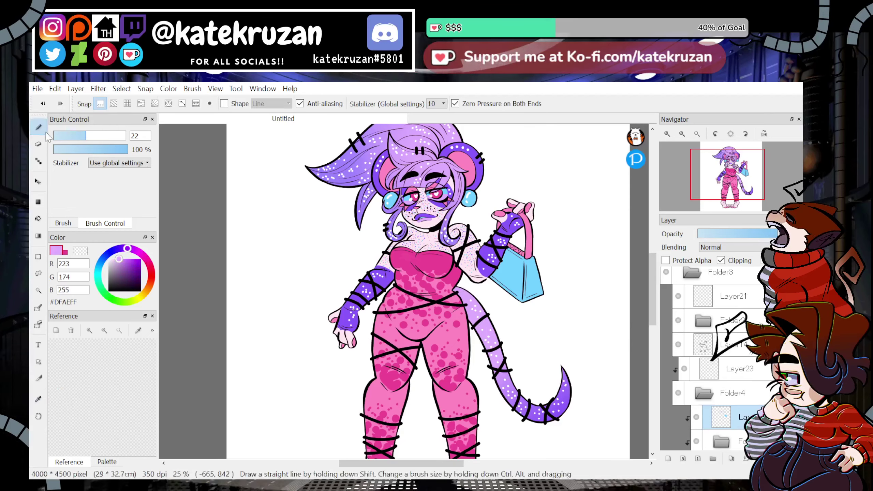
scroll(699, 347, down, 3)
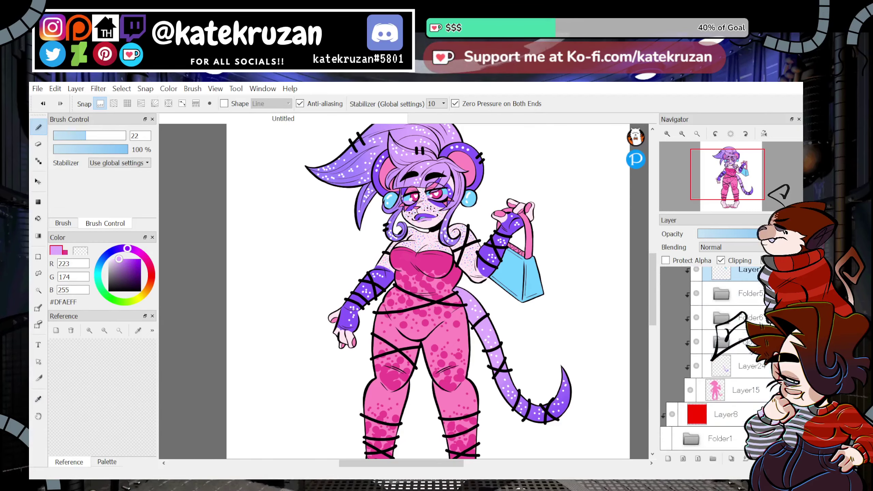
click(711, 345)
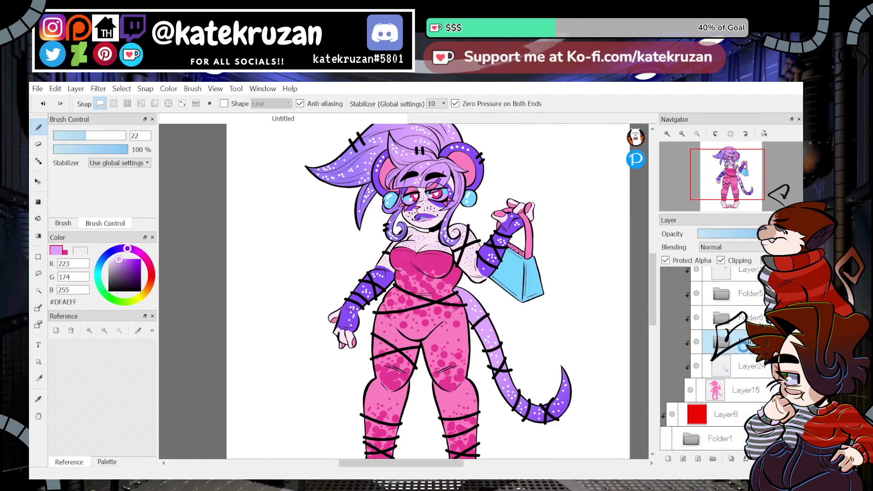
click(668, 459)
Try painting solid light purple hearts on both cups of the outfit's bodice with a size 61 brush.
key(ctrl+y)
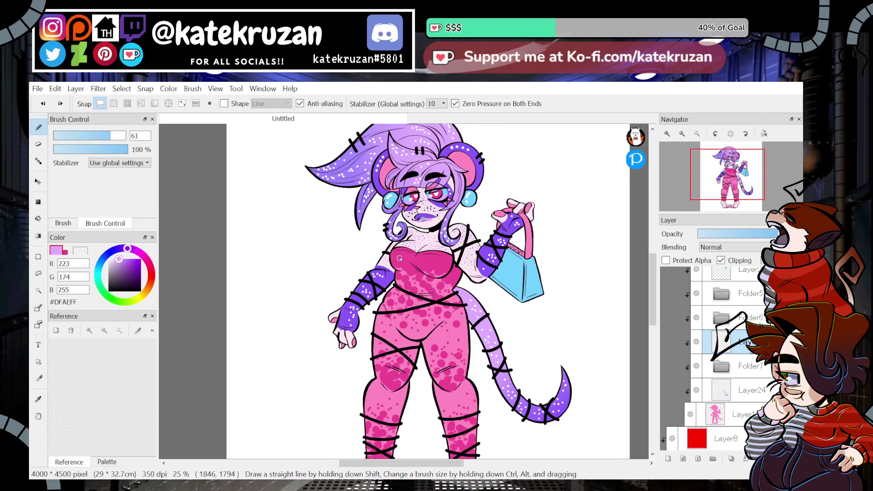
drag(401, 263, 436, 274)
mouse_move(728, 183)
mouse_down()
mouse_move(732, 189)
mouse_move(728, 177)
mouse_up()
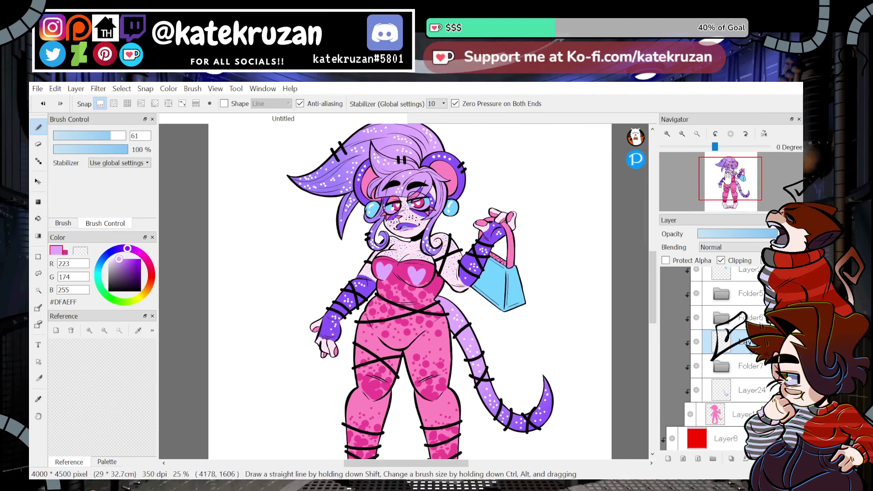
click(667, 134)
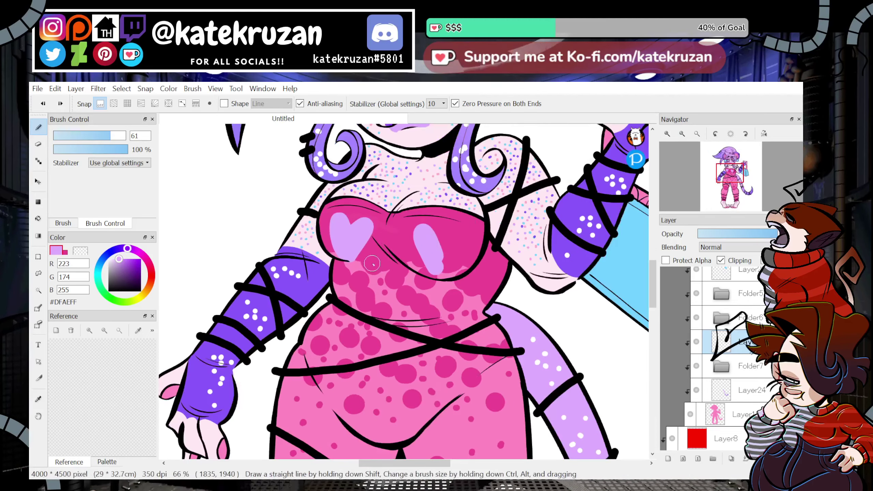
Switch to another favorite brush at size 42 and draw a light purple heart outline on the bodice's left cup.
click(62, 223)
click(114, 172)
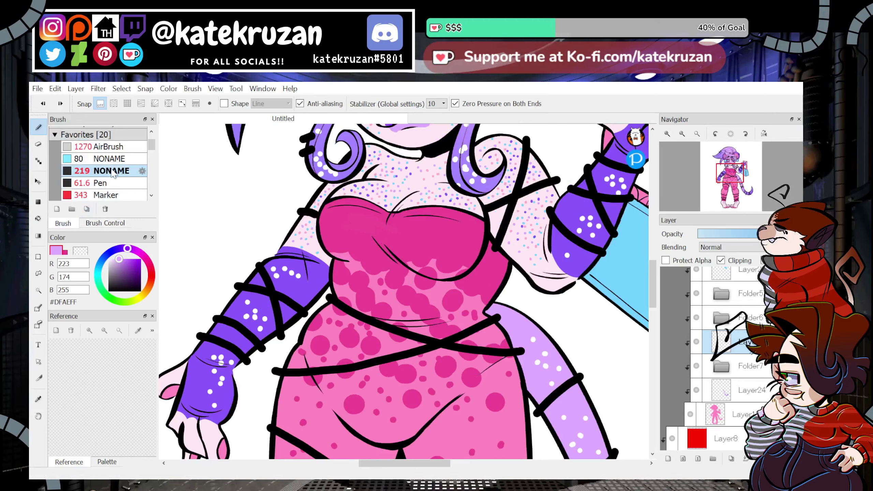
click(105, 223)
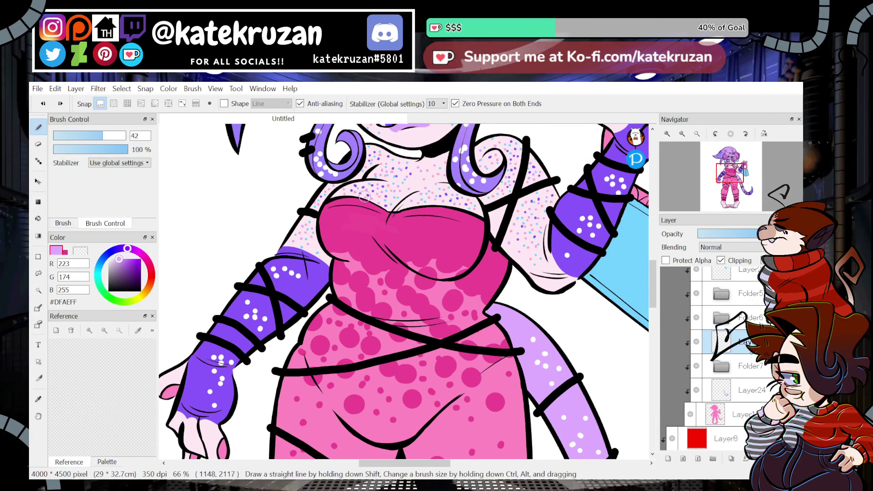
mouse_move(331, 214)
mouse_down()
mouse_move(353, 232)
mouse_move(347, 228)
mouse_move(353, 240)
mouse_move(357, 225)
mouse_move(350, 257)
mouse_move(331, 229)
mouse_move(354, 232)
mouse_move(352, 257)
mouse_up()
click(683, 134)
click(683, 134)
click(682, 134)
click(682, 134)
Draw a matching light purple heart outline on the bodice's right cup.
click(667, 134)
click(667, 134)
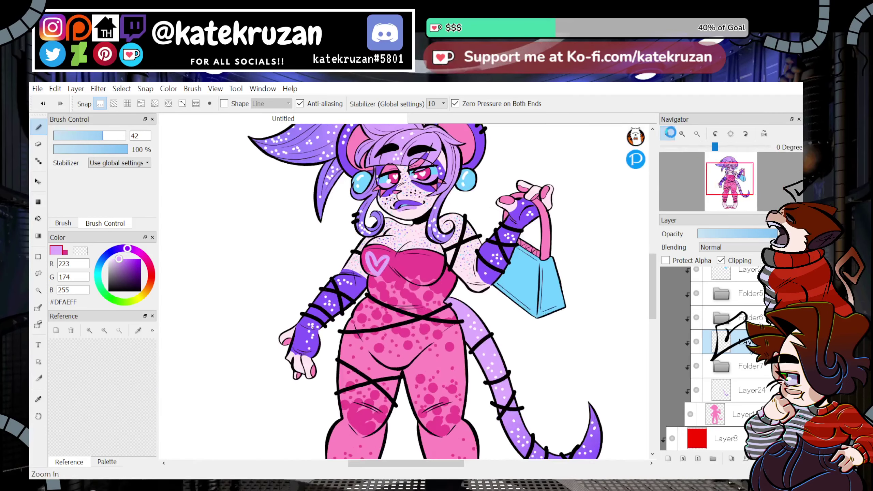
click(667, 134)
click(667, 134)
mouse_move(433, 270)
mouse_down()
mouse_move(448, 228)
mouse_move(436, 270)
mouse_up()
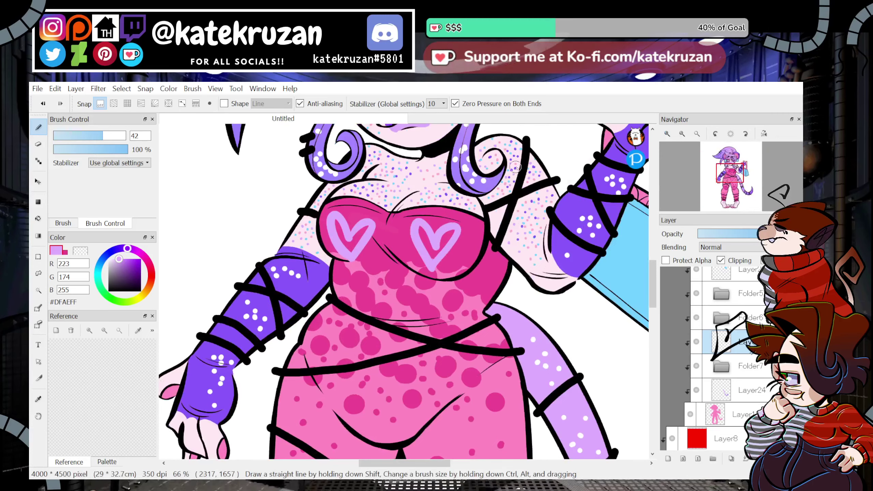
Fill in both heart outlines on the bodice with solid light purple.
click(682, 134)
click(682, 134)
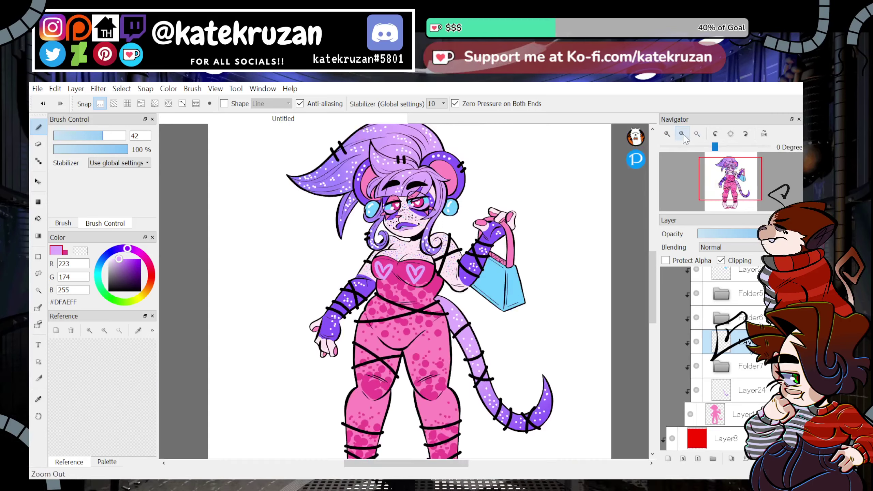
click(682, 134)
click(668, 134)
click(668, 134)
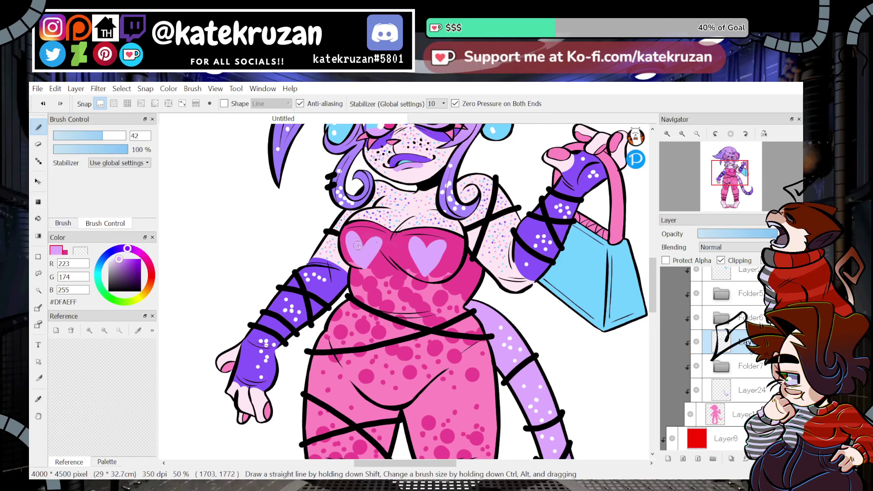
Replace the solid light purple inside both bodice heart outlines with the light blue sampled from the purse.
click(682, 134)
click(682, 133)
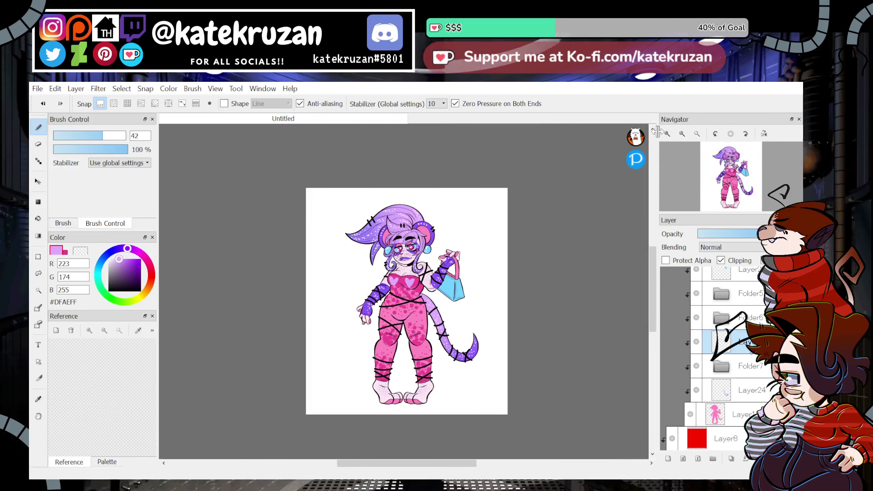
click(667, 133)
click(667, 134)
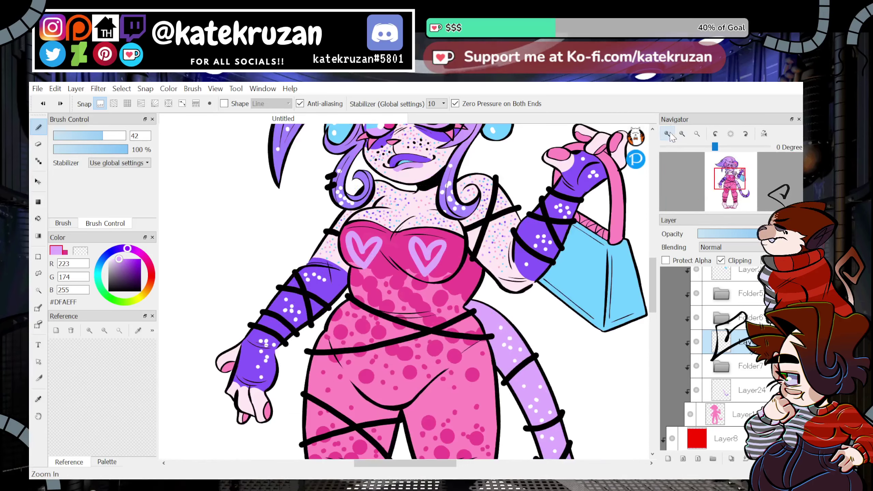
click(39, 399)
click(578, 274)
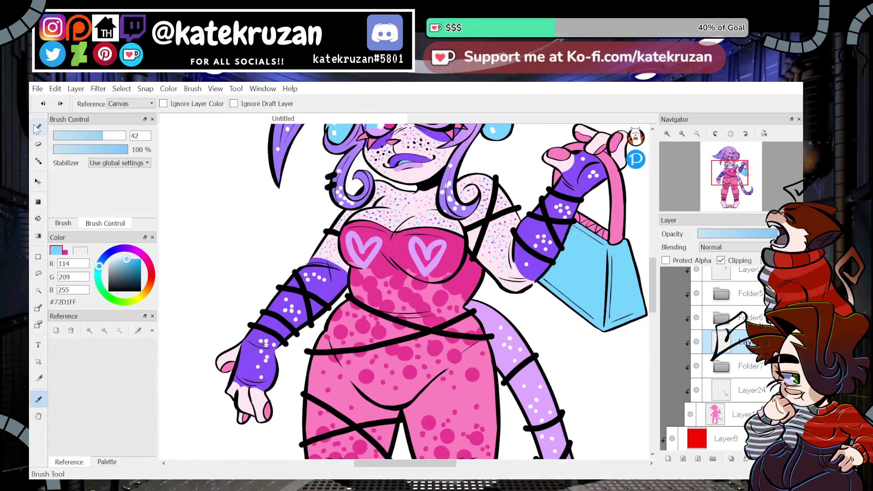
click(39, 126)
click(668, 134)
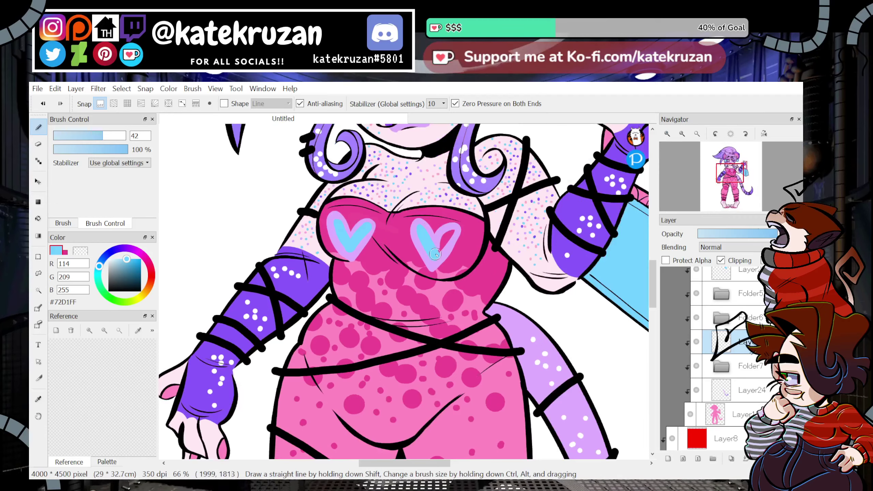
drag(436, 255, 449, 233)
Collapse Folder4 and add a new folder containing a new layer between Layer21 and Folder2.
click(682, 134)
click(682, 133)
click(682, 134)
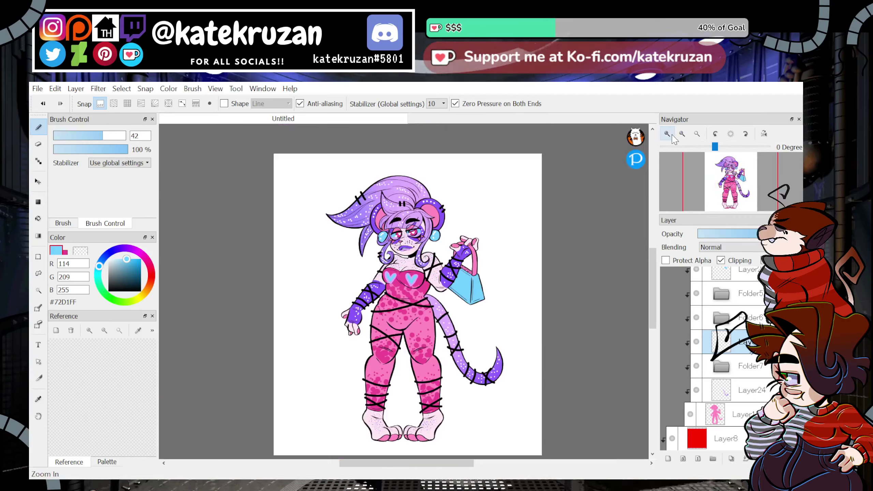
click(672, 136)
drag(729, 178, 730, 179)
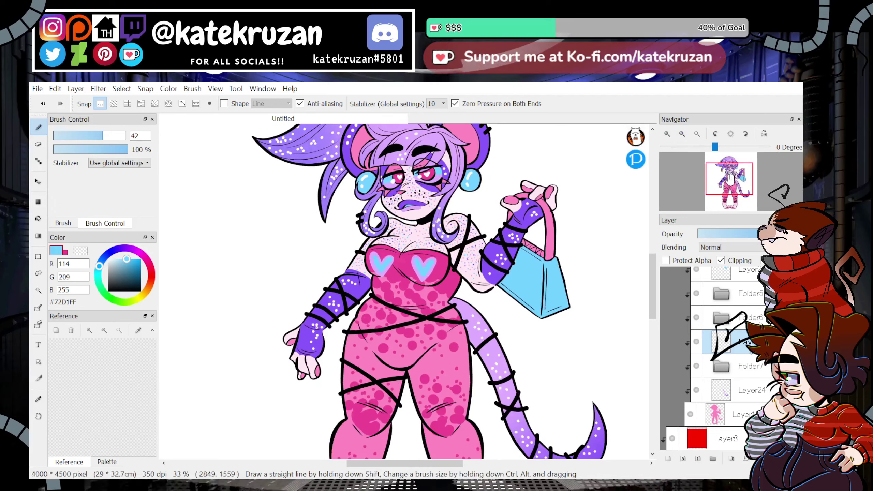
scroll(750, 349, up, 5)
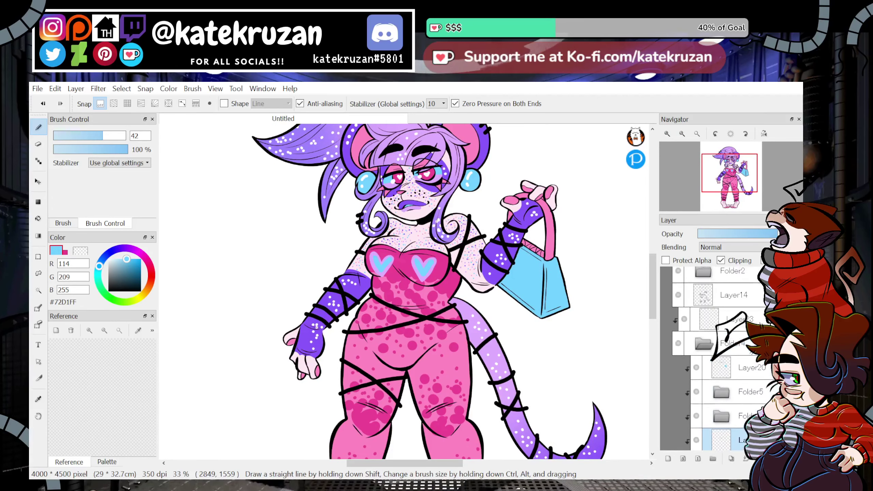
click(743, 311)
click(705, 359)
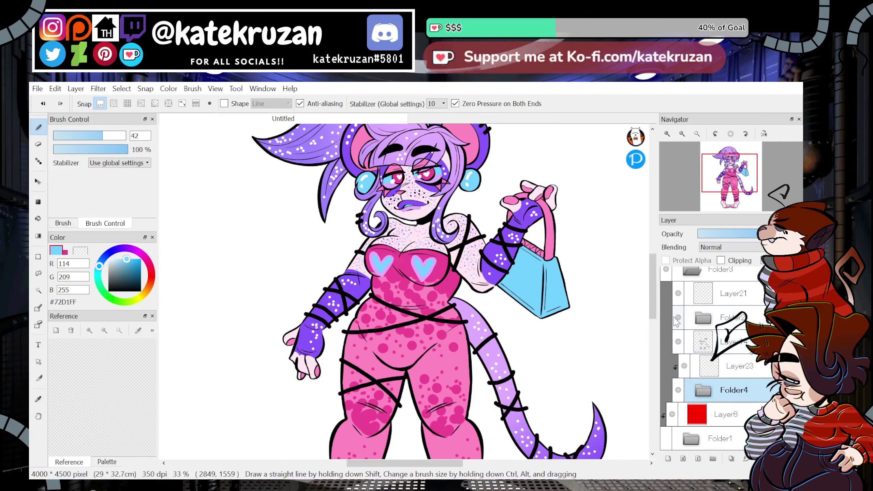
click(678, 293)
click(678, 293)
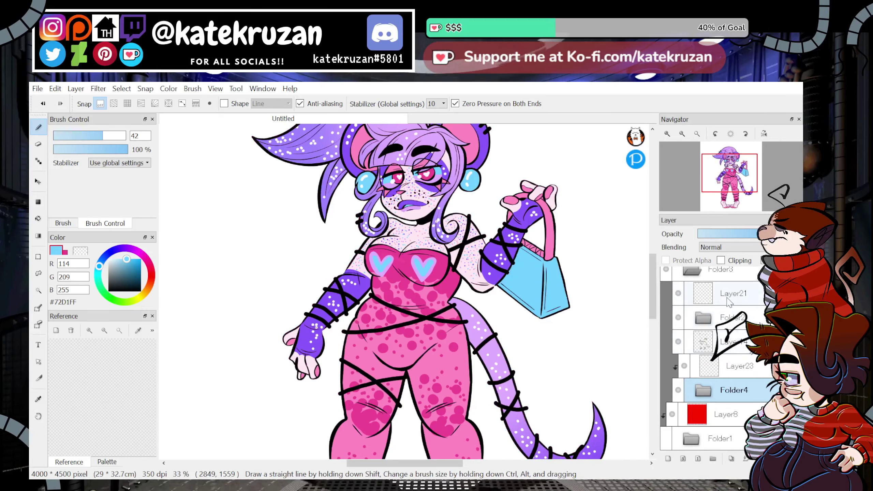
click(712, 459)
click(668, 460)
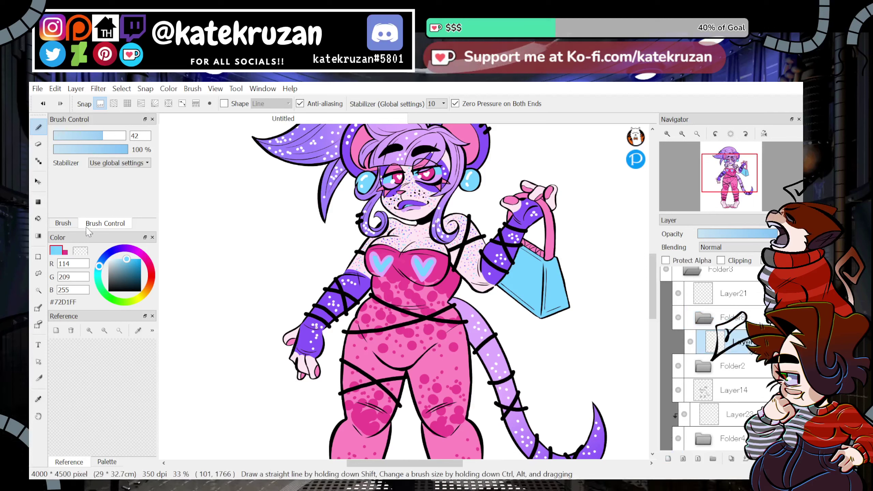
Switch to the Edge Pen brush and try a test dab at size 61 near the lowered arm.
click(63, 223)
scroll(111, 172, down, 3)
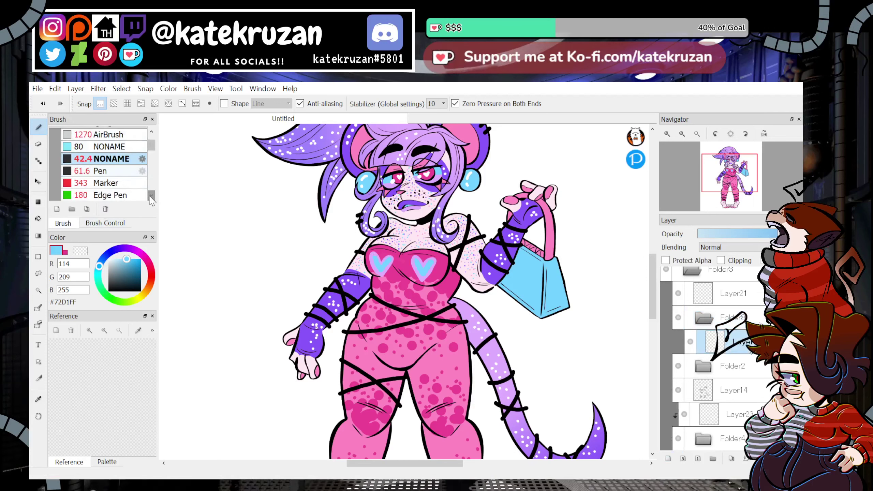
click(111, 171)
click(105, 222)
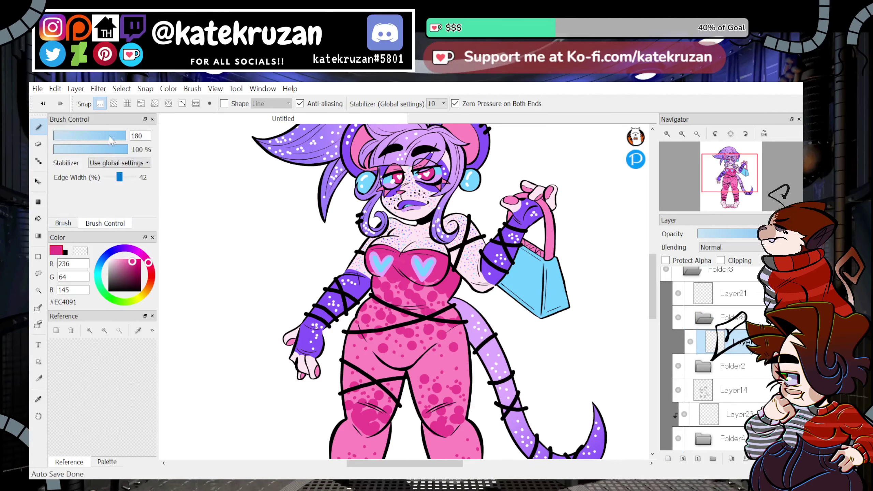
mouse_move(108, 135)
mouse_down()
mouse_move(132, 136)
mouse_move(123, 139)
mouse_up()
click(345, 282)
key(ctrl+z)
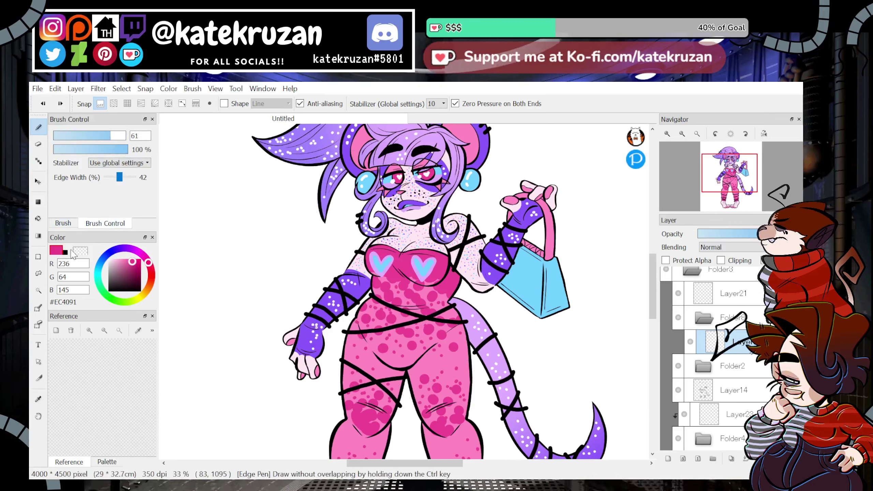
Set the Edge Pen size to 123, sample the hearts' light blue, and make black the foreground color with the blue as background.
key(x)
click(121, 136)
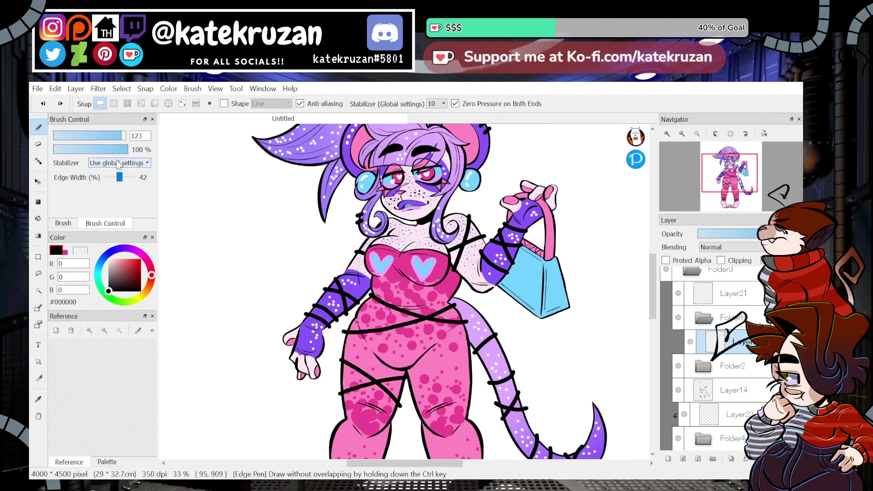
key(x)
key(i)
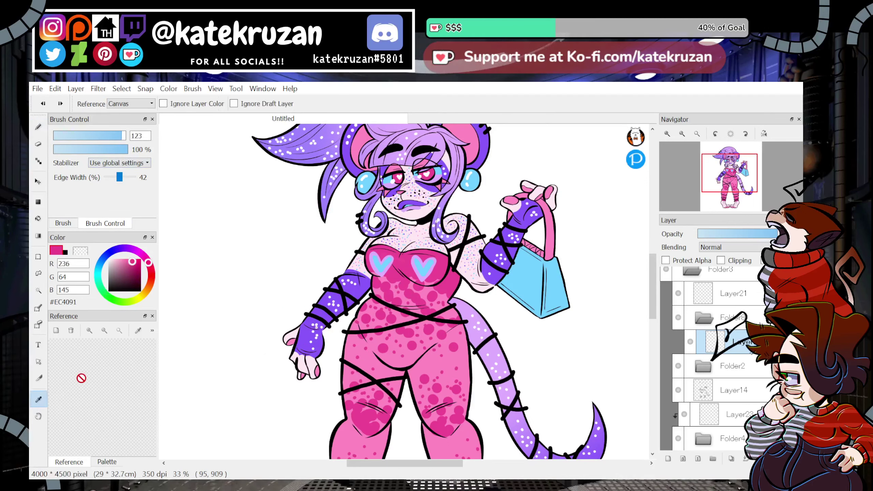
click(389, 263)
key(b)
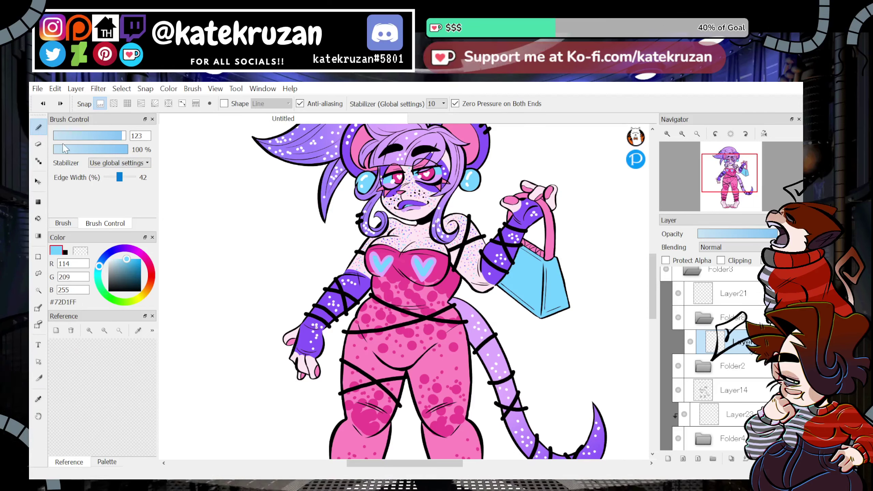
click(64, 252)
Set the Edge Pen's edge width to 31% and place outlined light blue beads on the shoulder and raised forearm cords.
click(667, 134)
drag(736, 184, 735, 181)
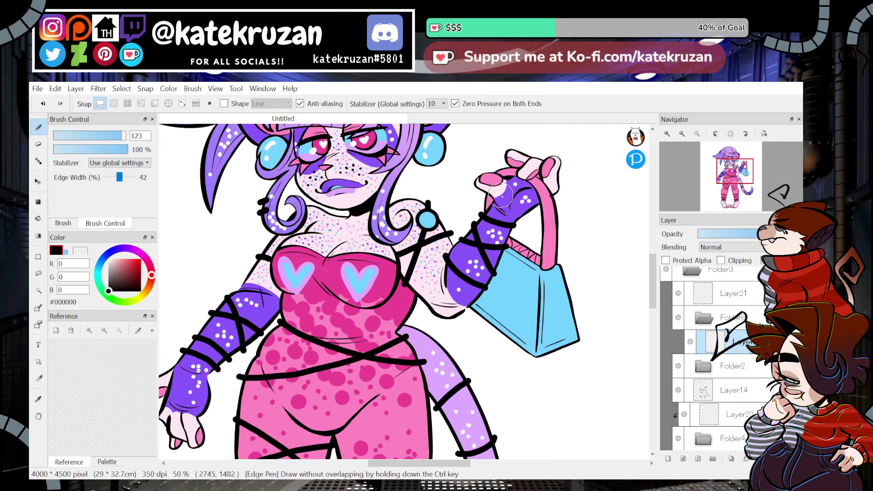
drag(119, 177, 115, 177)
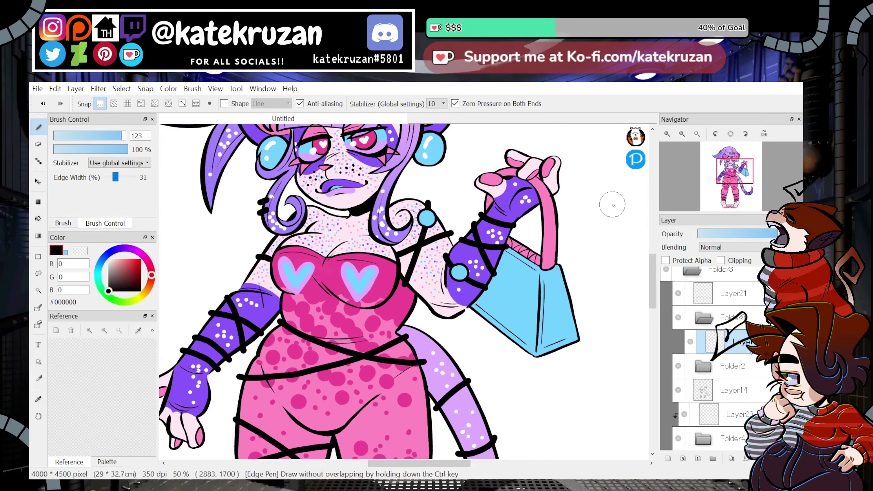
Place pairs of light blue beads on the black cords of the ponytail, the forelock, the right ear and the left hair curl.
drag(734, 176, 727, 168)
click(295, 190)
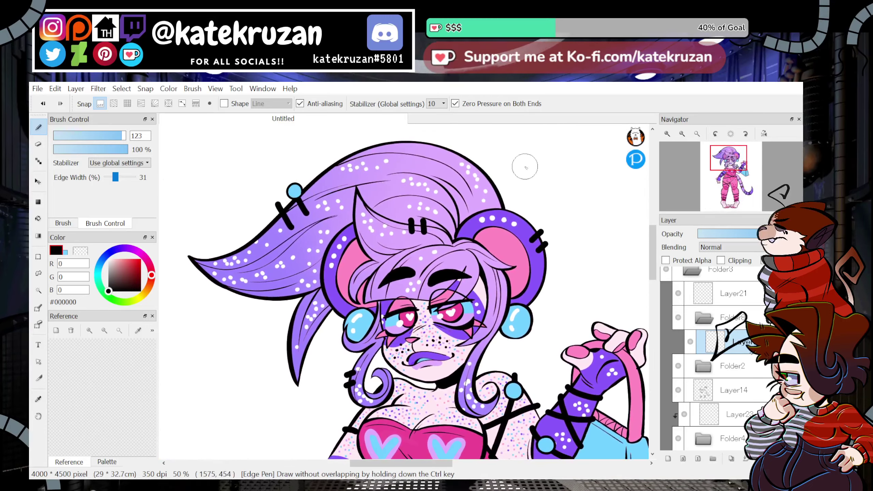
click(411, 218)
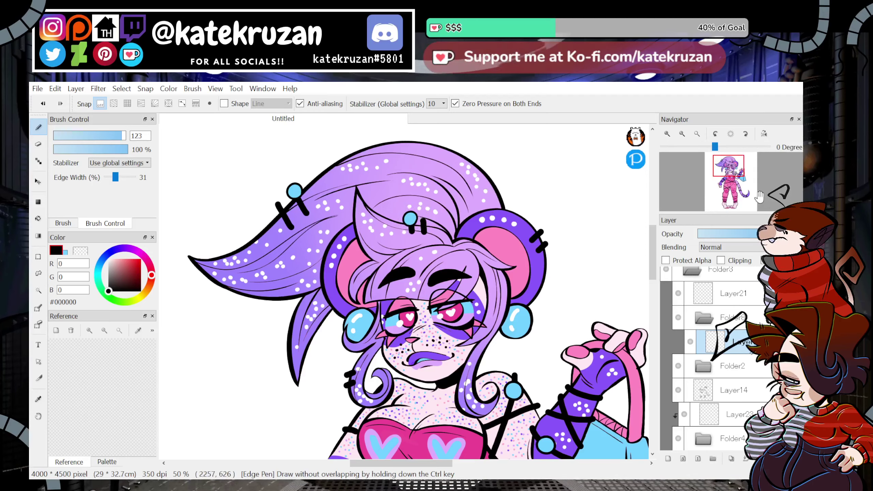
drag(741, 181, 731, 158)
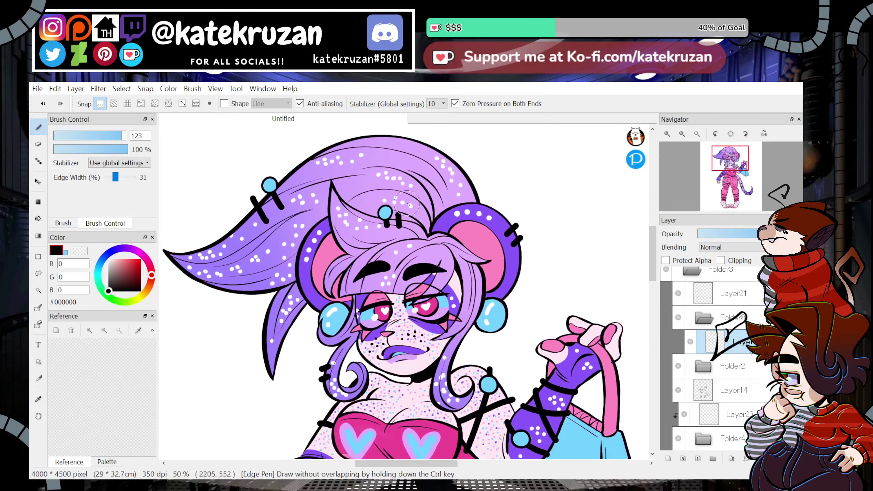
click(518, 222)
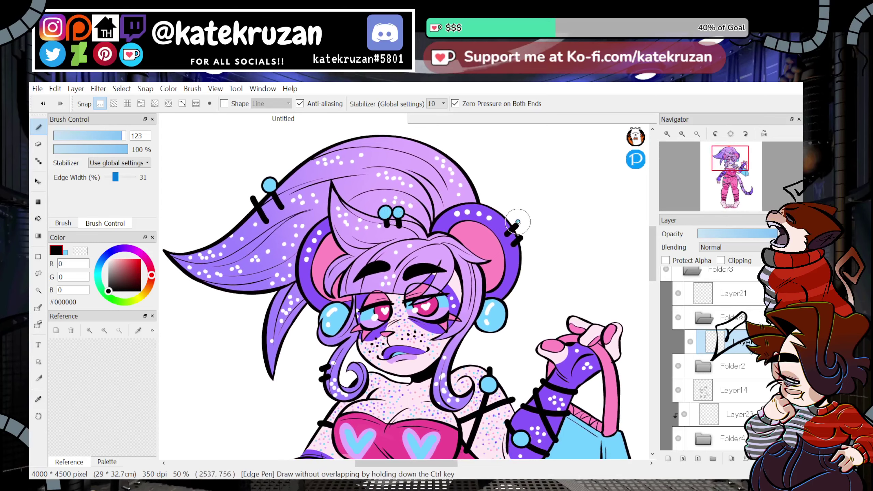
click(524, 235)
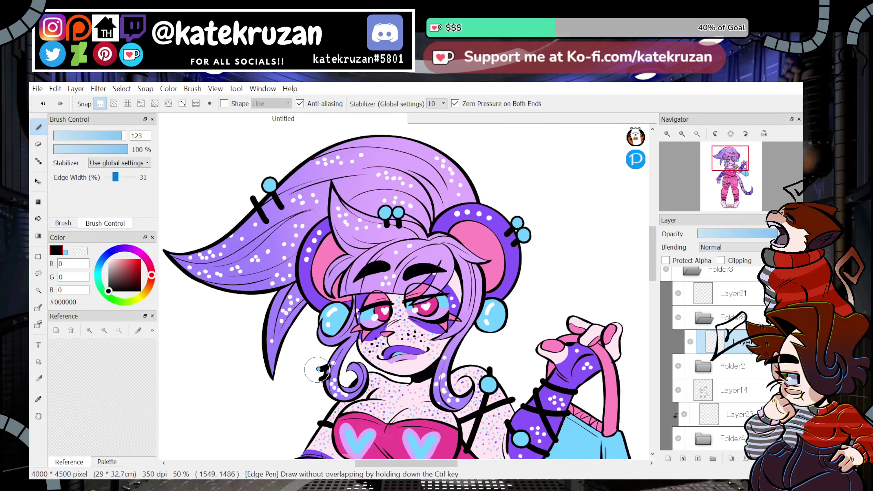
drag(316, 369, 320, 381)
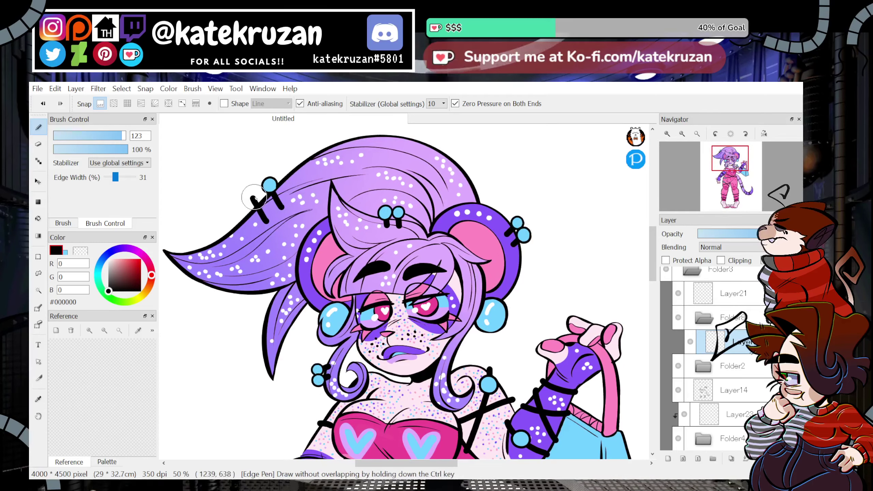
drag(254, 198, 254, 196)
Add more light blue beads along the crossed cords on the raised forearm and its upper arm.
mouse_move(737, 170)
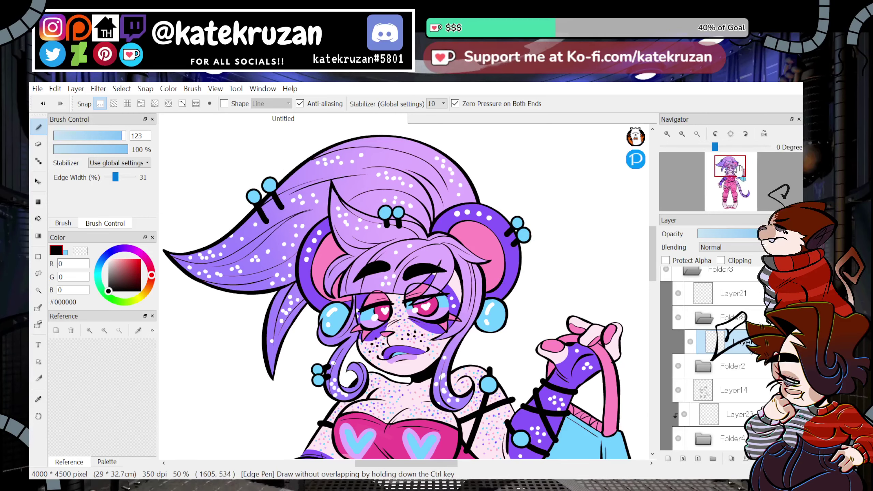
drag(739, 168, 744, 176)
drag(472, 250, 480, 250)
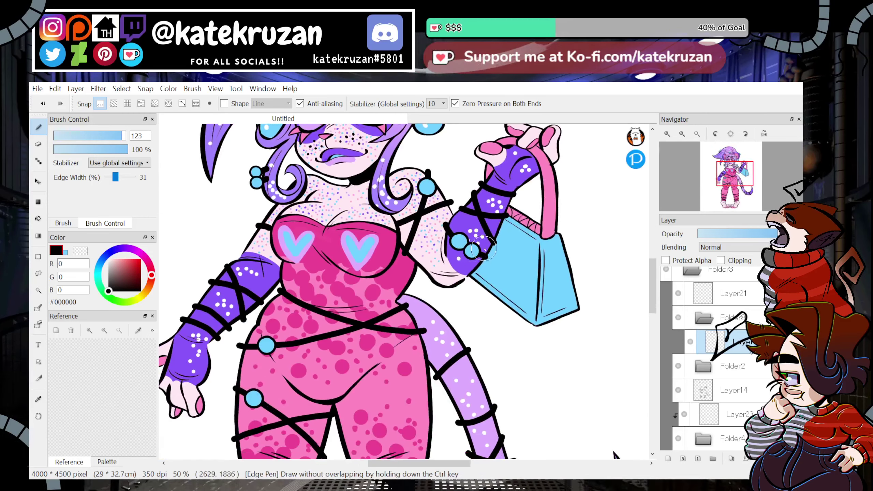
drag(493, 216, 488, 188)
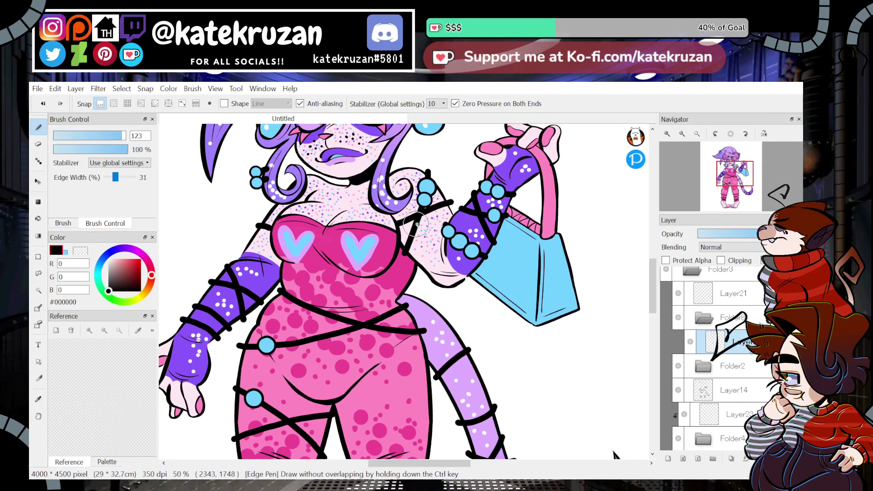
drag(409, 242, 415, 229)
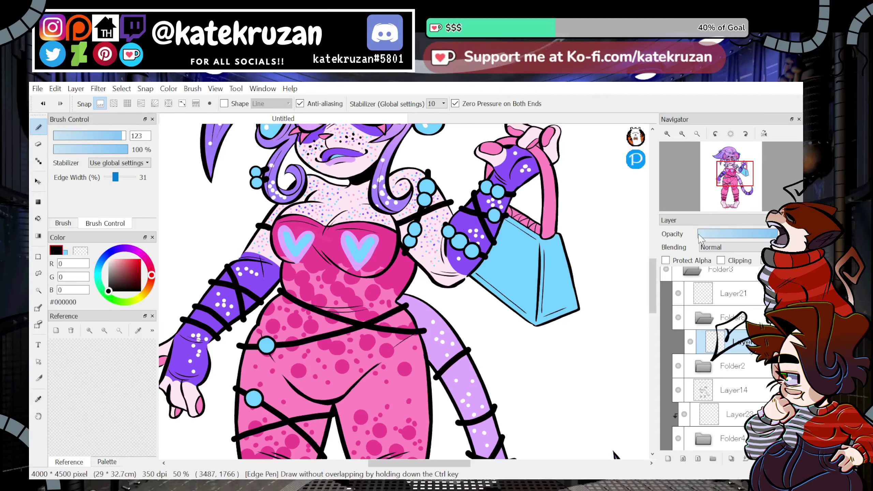
Place one light blue bead on the lowered arm's upper cord and two at the top of its forearm cords.
drag(734, 173, 728, 173)
click(348, 226)
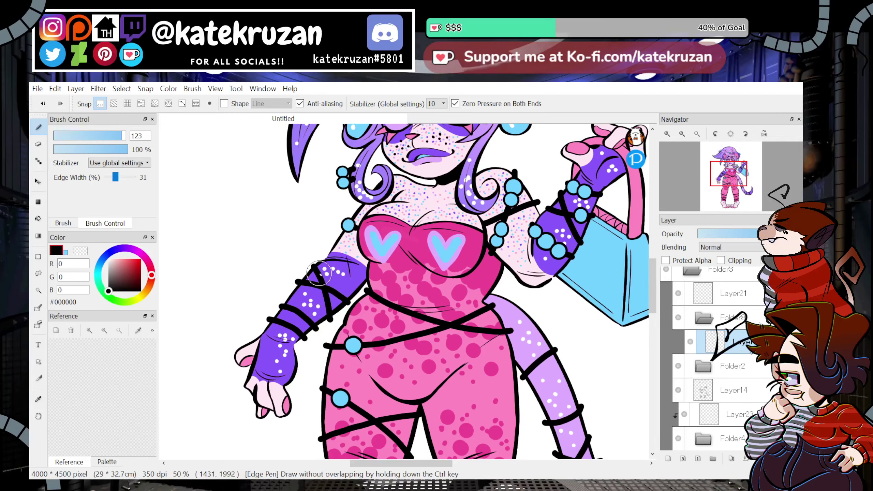
key(ctrl+z)
key(ctrl+z)
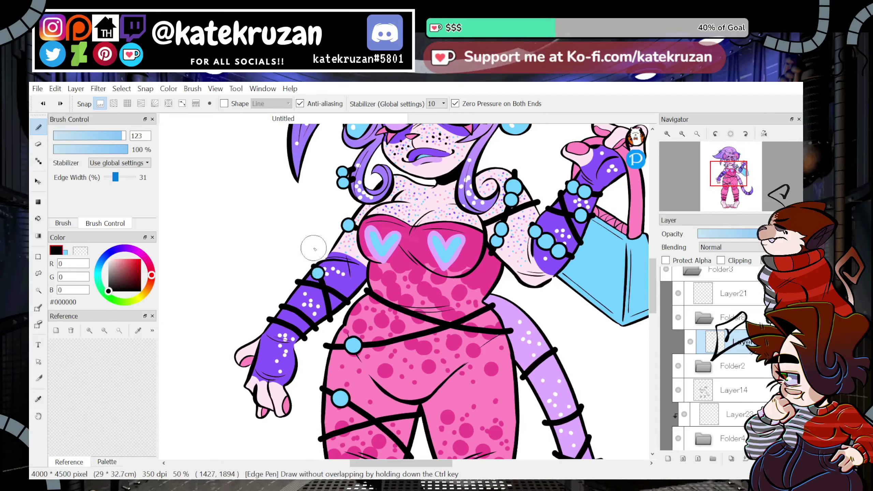
click(313, 263)
click(318, 270)
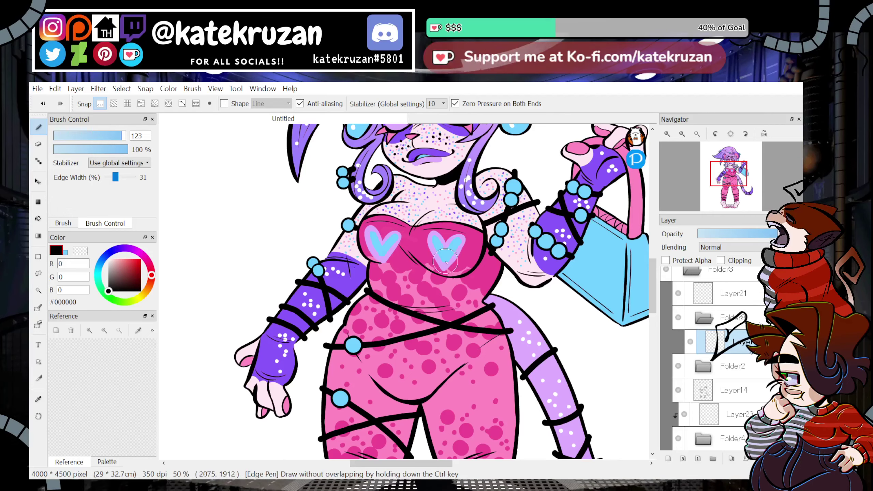
Place a cluster of four light blue beads on the cords near the lowered arm's wrist.
click(306, 317)
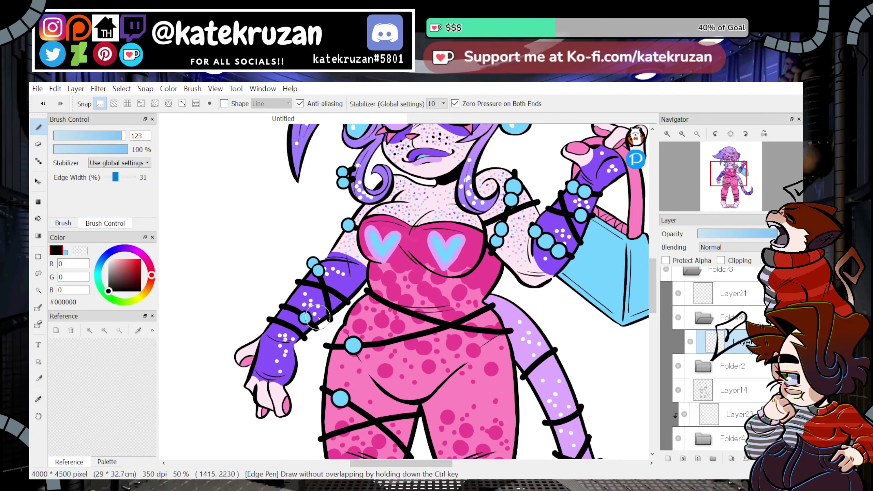
key(ctrl+z)
click(309, 320)
click(301, 313)
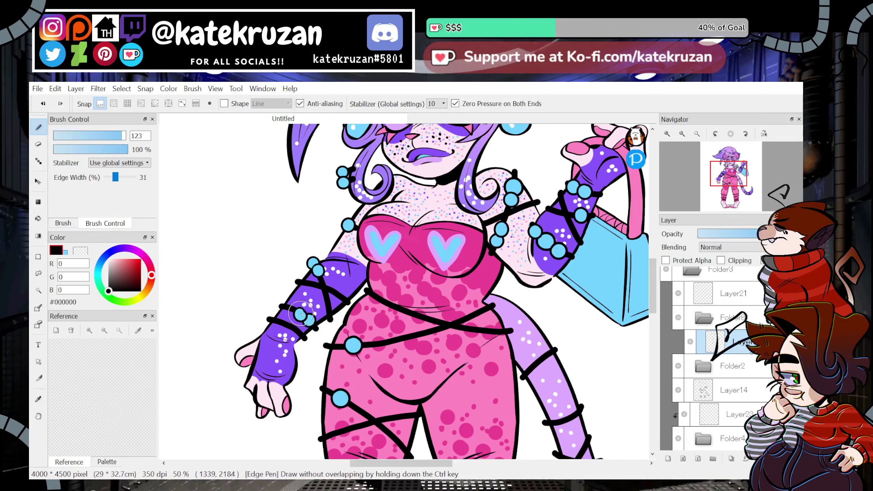
click(292, 308)
click(294, 330)
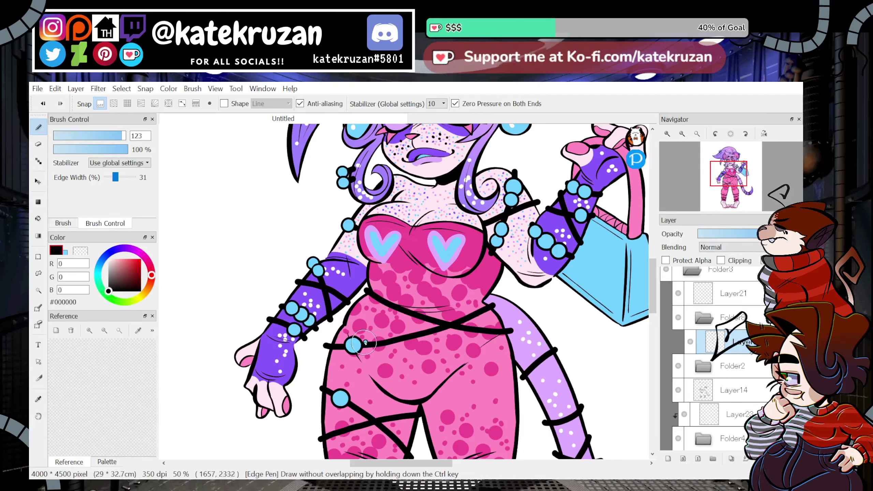
Add light blue beads along the crossed waist cords, three beside the existing bead and small clusters near the other ends.
click(365, 342)
click(379, 342)
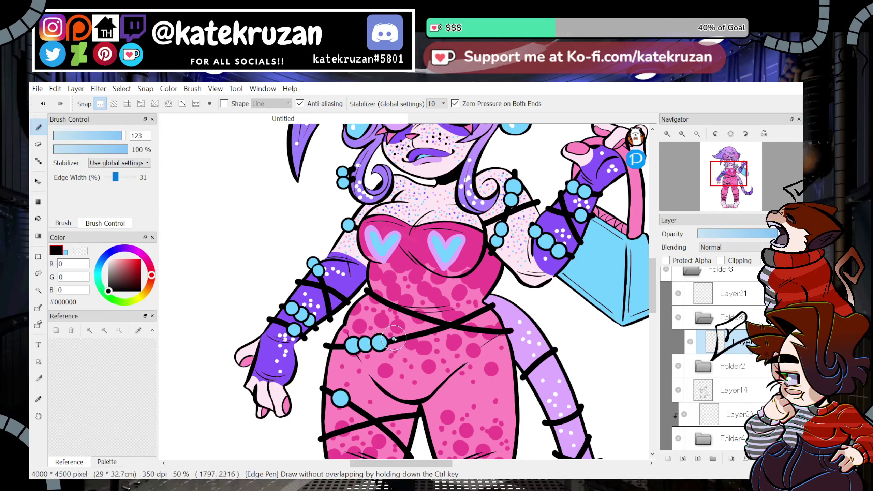
click(393, 340)
click(473, 315)
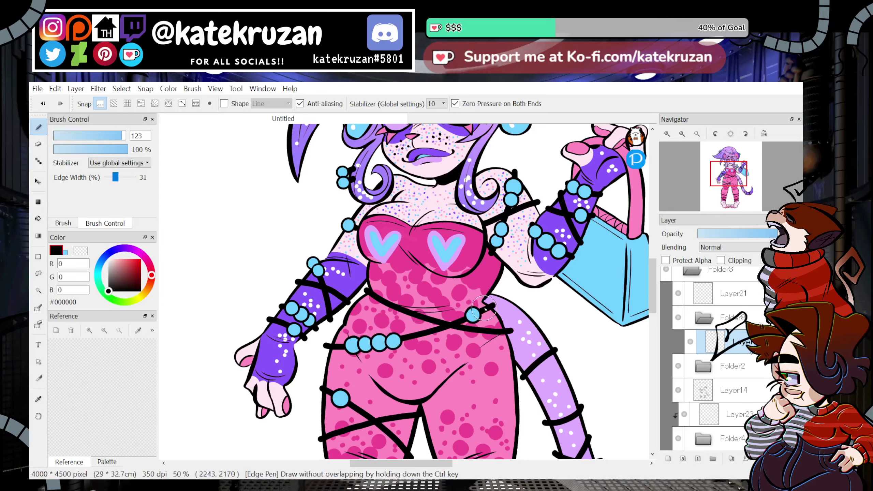
click(384, 301)
click(396, 306)
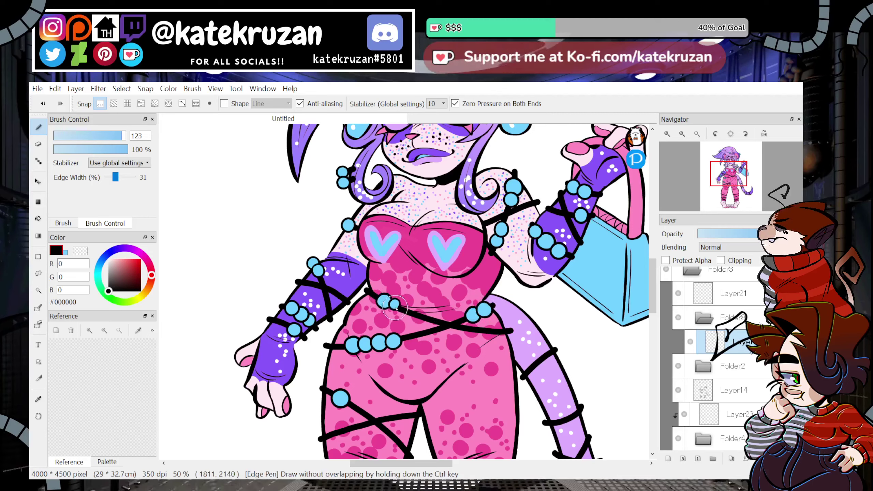
click(410, 312)
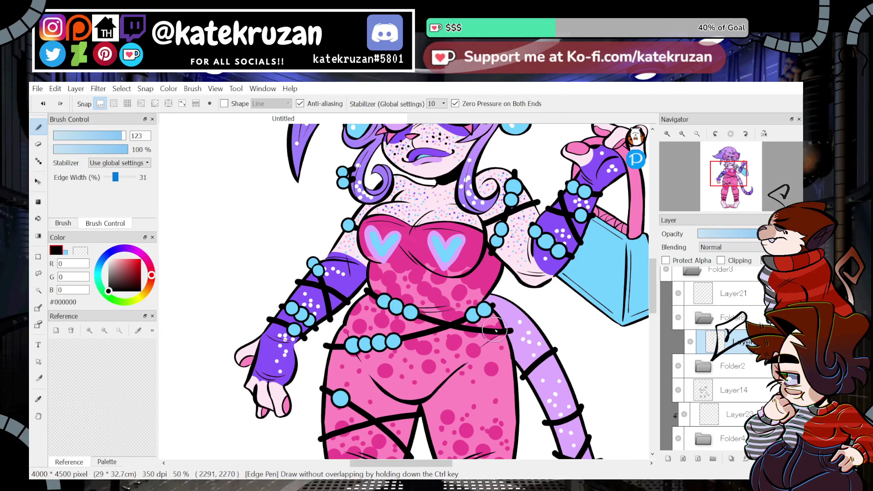
Place light blue beads on the crossed thigh cords: three on the descending cord, two at the outer thigh and one at the inner thigh.
mouse_move(728, 196)
mouse_down()
mouse_move(731, 166)
mouse_move(730, 188)
mouse_up()
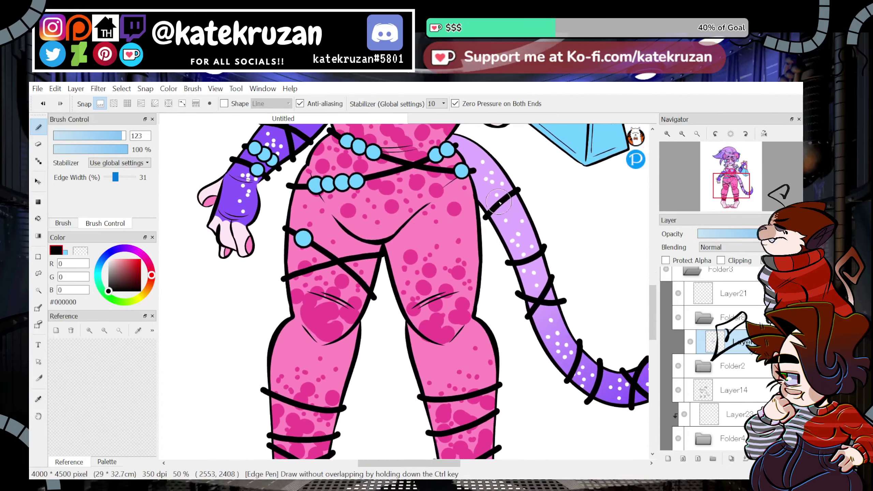
click(366, 288)
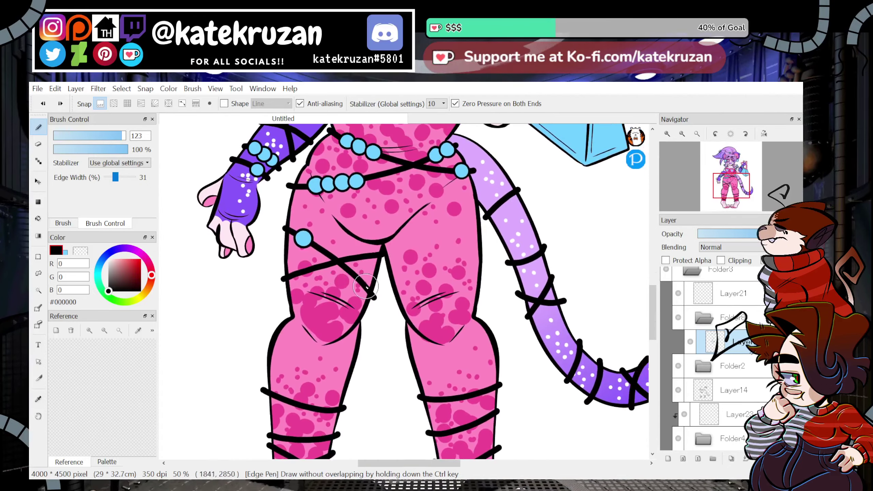
click(349, 271)
click(297, 273)
click(309, 270)
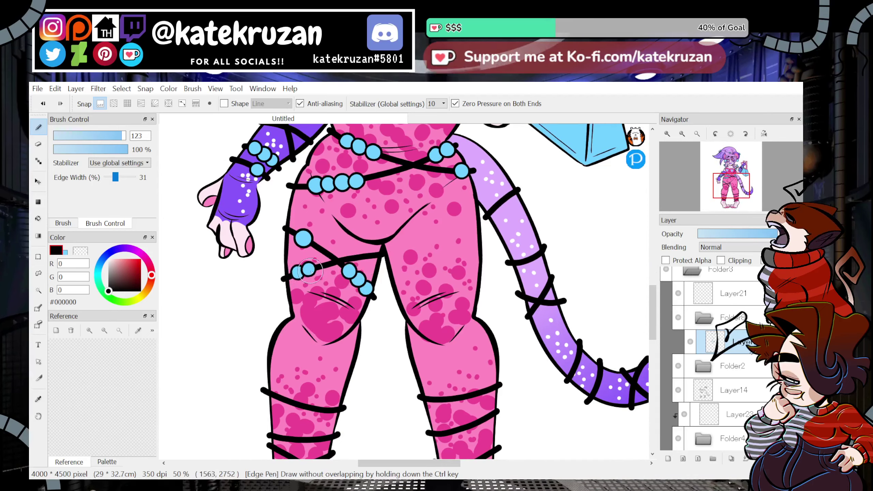
click(370, 257)
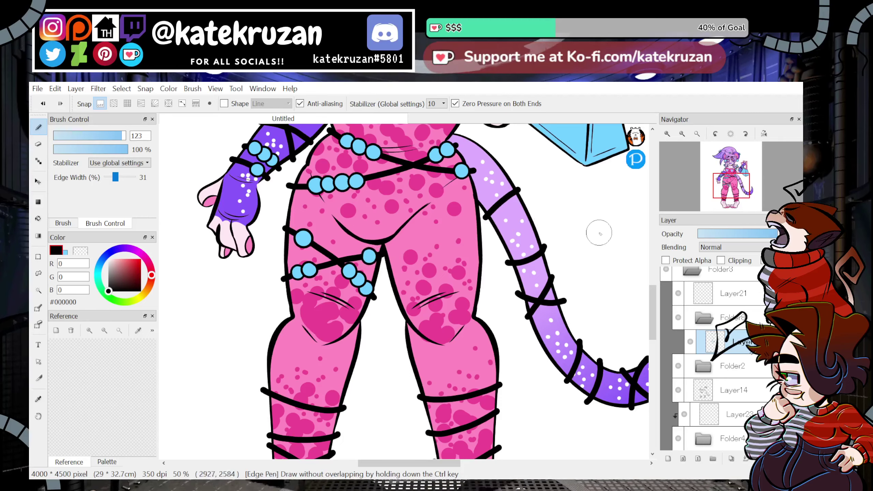
Place three light blue beads on the tail's uppermost cord and two on the second cord.
mouse_move(729, 193)
mouse_down()
mouse_move(734, 184)
mouse_move(736, 191)
mouse_up()
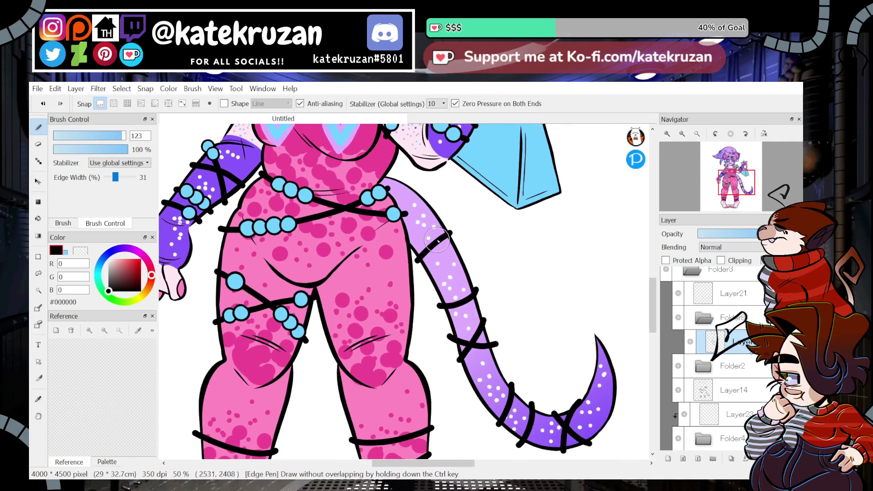
click(443, 237)
key(ctrl+z)
click(428, 250)
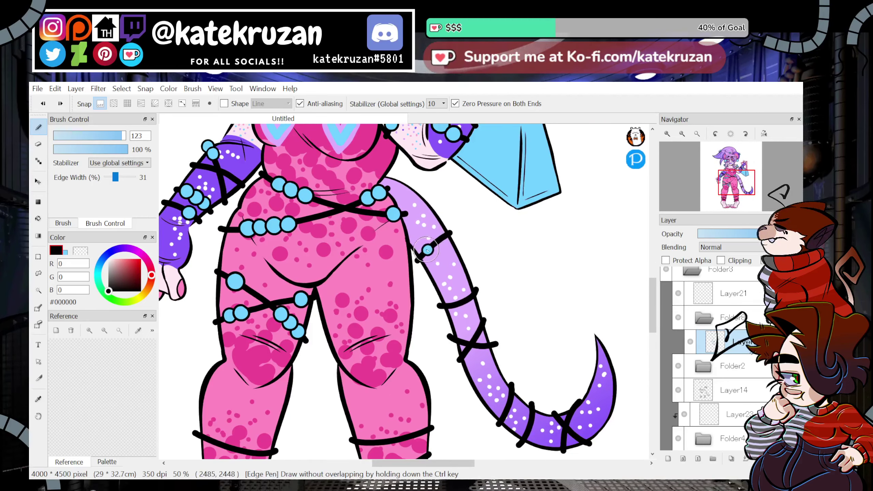
click(434, 243)
click(443, 237)
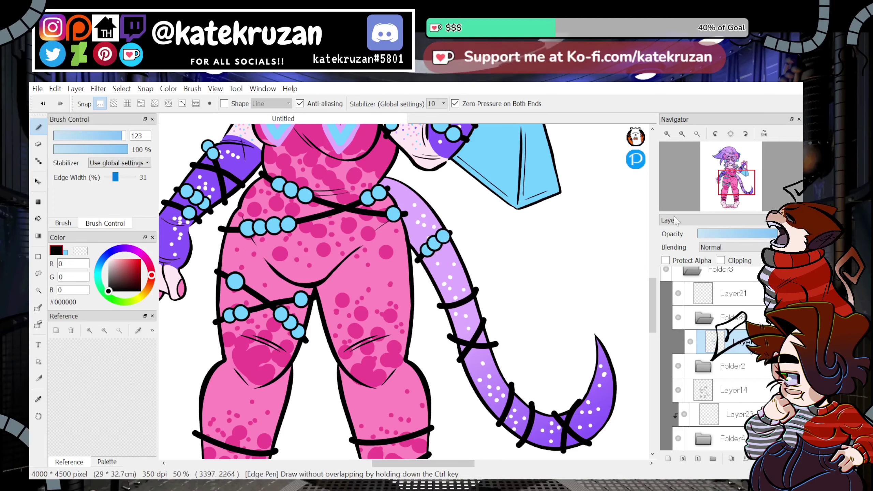
click(461, 300)
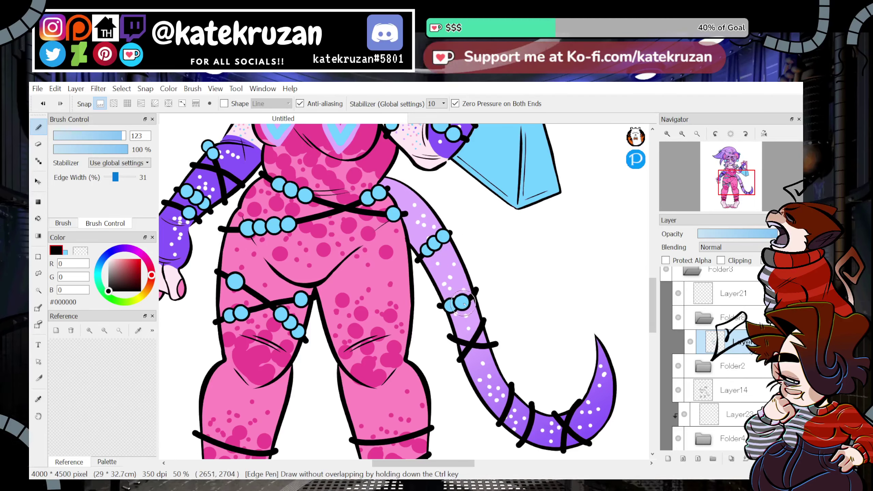
Place light blue beads on the lower tail: one on the crossed cords, two and one on the following bands, two near the tip.
mouse_move(540, 318)
mouse_down()
mouse_move(441, 195)
mouse_move(441, 218)
mouse_up()
click(379, 235)
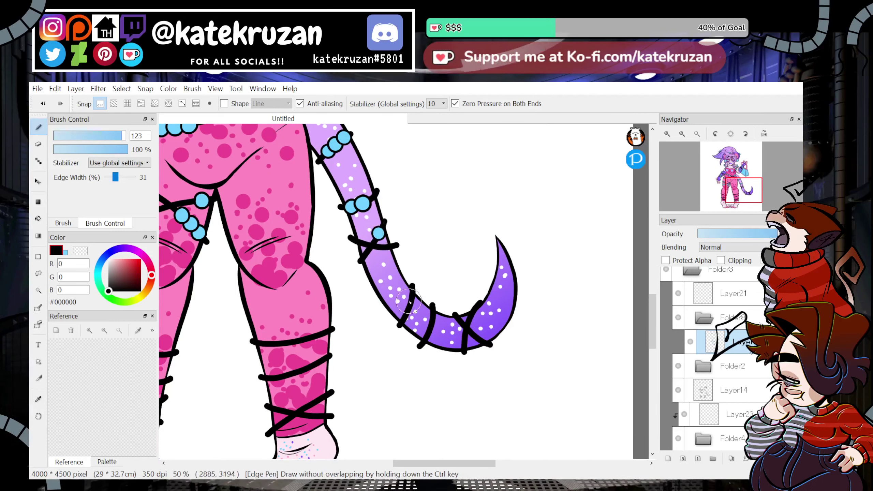
click(405, 317)
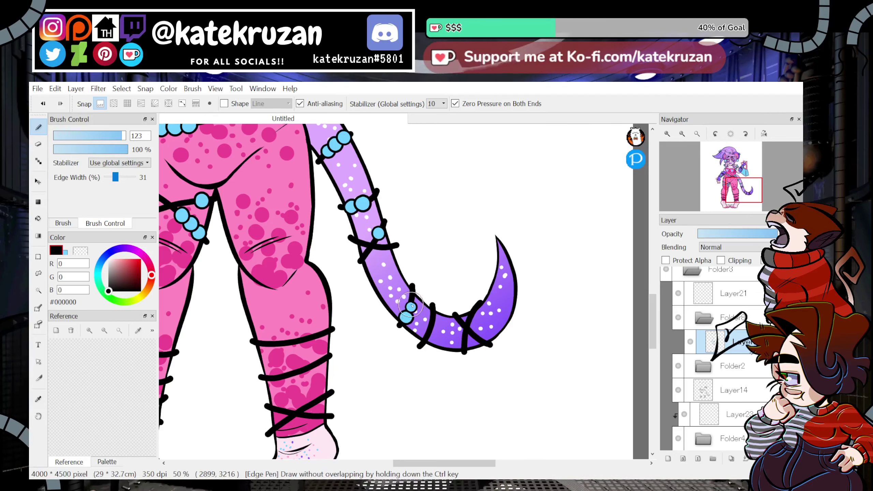
click(430, 334)
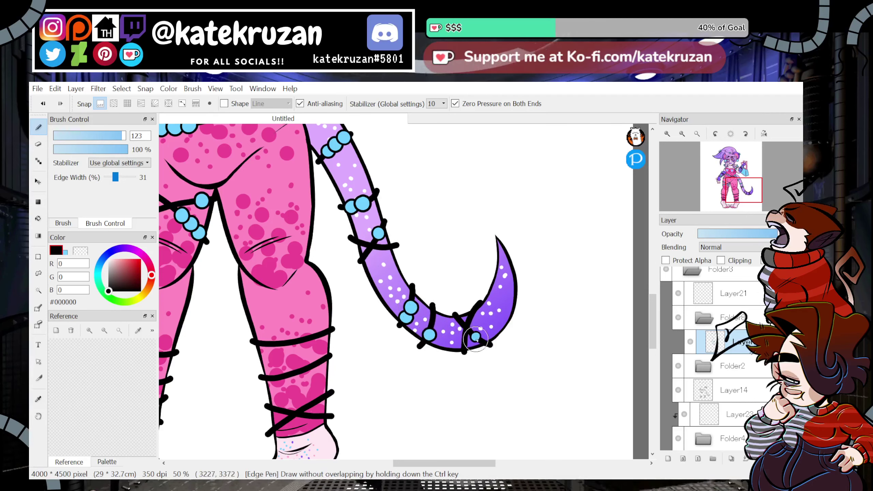
click(476, 337)
click(470, 331)
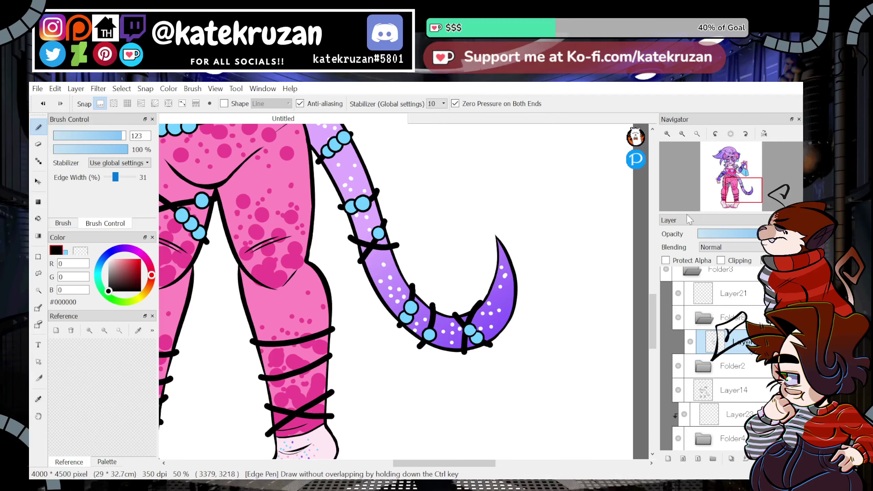
key(ctrl+z)
click(482, 341)
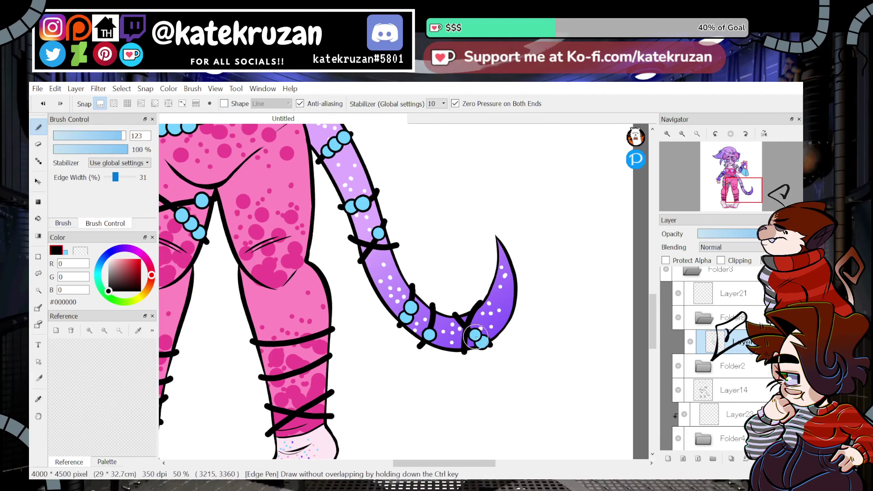
Place three light blue beads on the right shin's upper cord and four on the cord below it.
drag(731, 188, 728, 200)
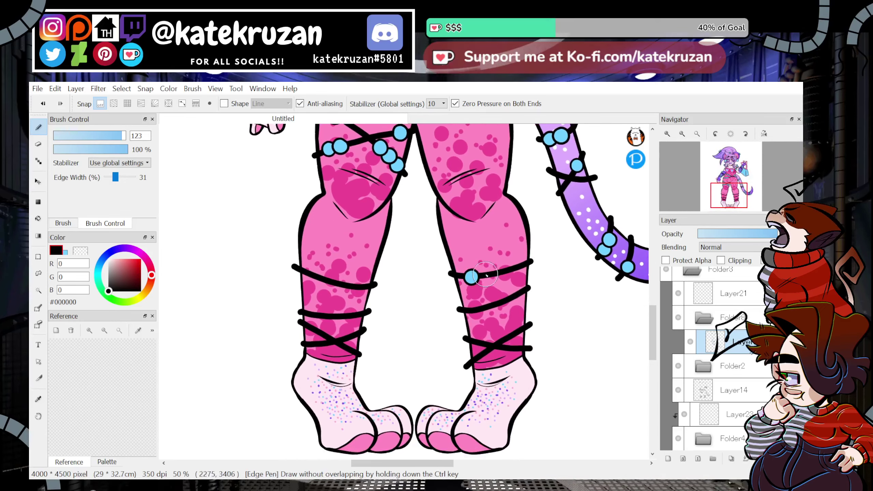
click(496, 274)
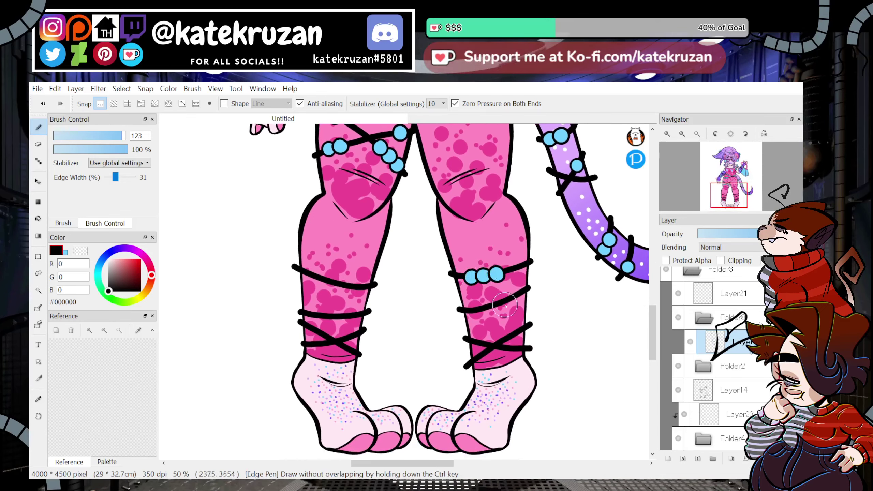
click(511, 300)
click(498, 303)
click(487, 305)
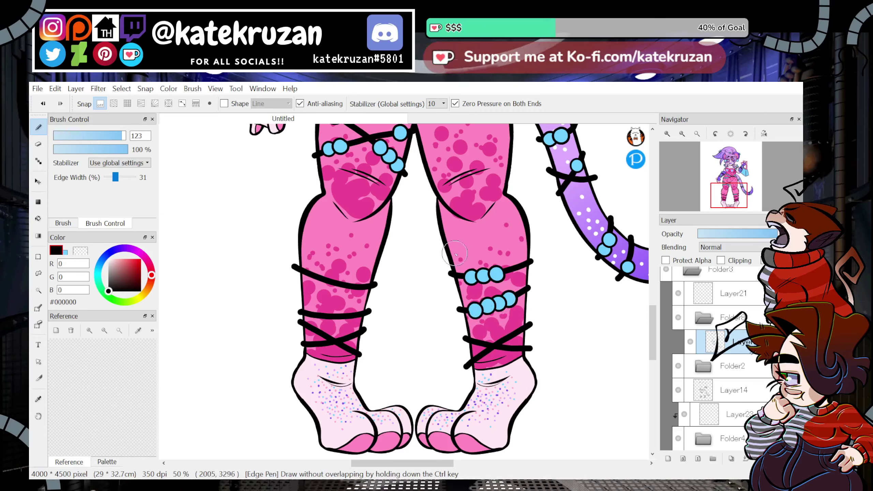
click(475, 308)
Place light blue beads on the left shin: two on the upper cord, three on the middle cord and two on the crossed ankle cords.
click(327, 317)
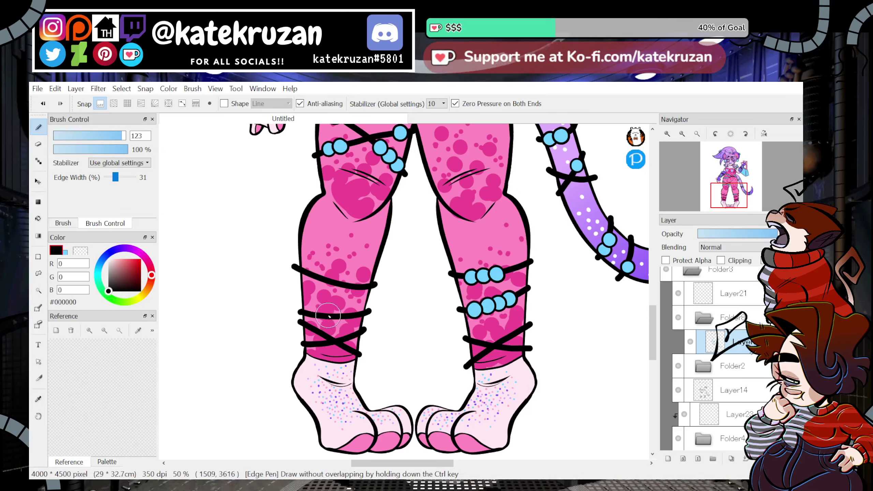
click(340, 316)
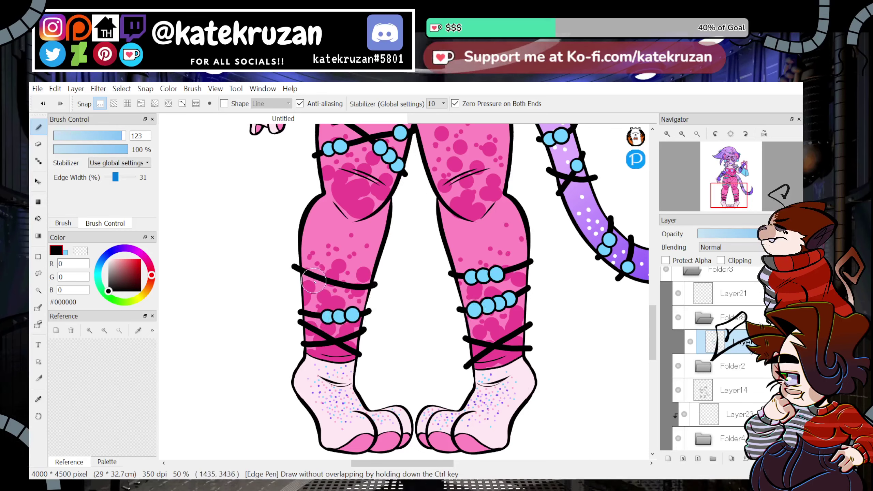
click(312, 275)
click(325, 281)
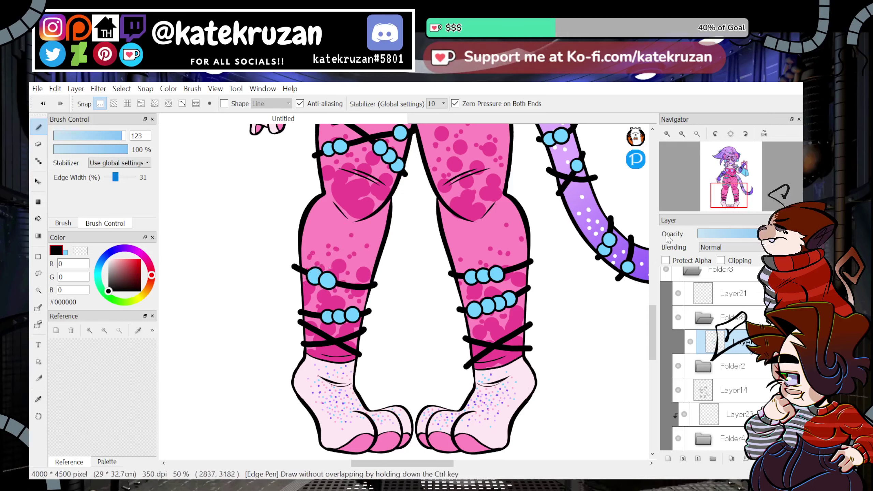
click(314, 342)
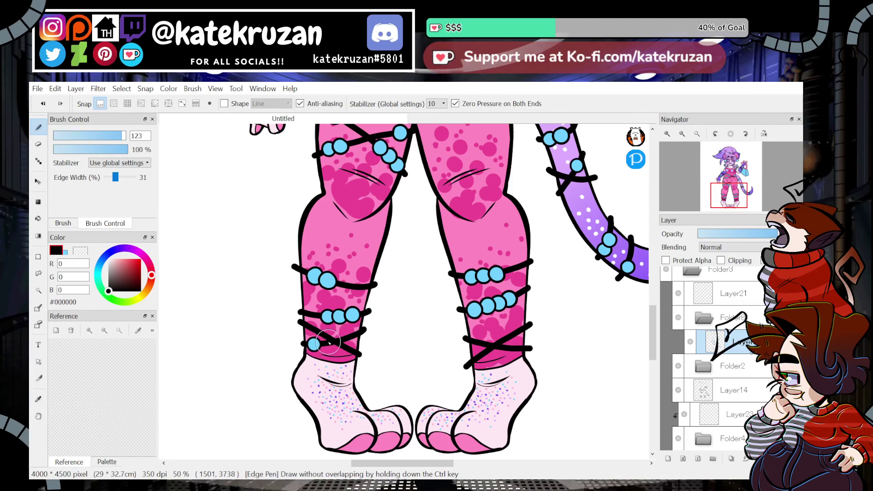
key(ctrl+z)
key(ctrl+z)
click(308, 344)
click(320, 345)
Place four light blue beads on the crossed cords at the right ankle, two of them at the upper outer end.
click(475, 341)
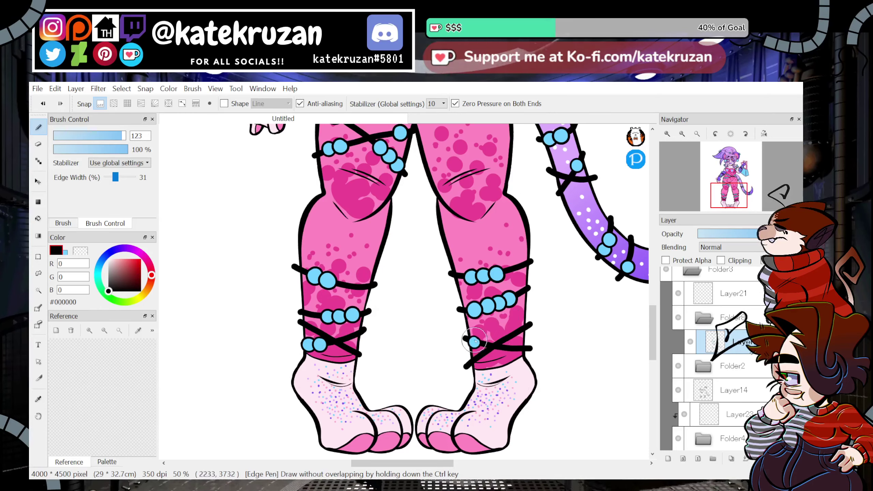
click(508, 338)
click(520, 332)
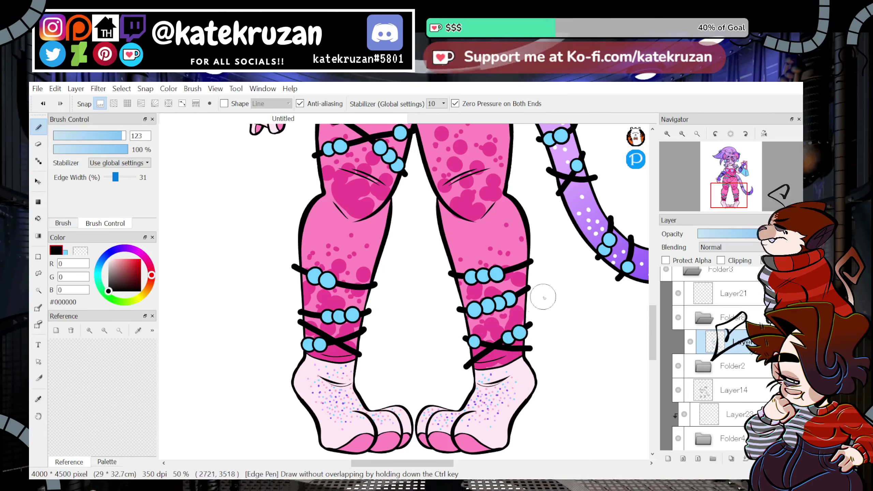
key(ctrl+z)
key(ctrl+z)
click(520, 330)
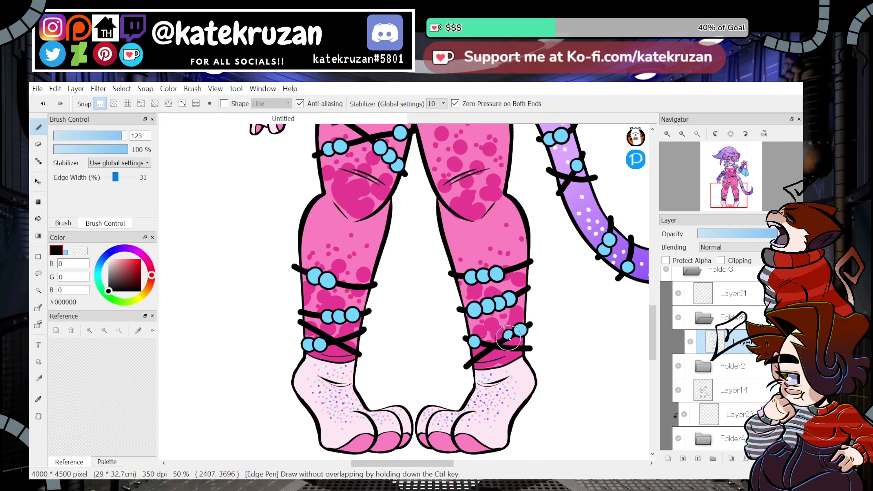
drag(509, 338, 512, 340)
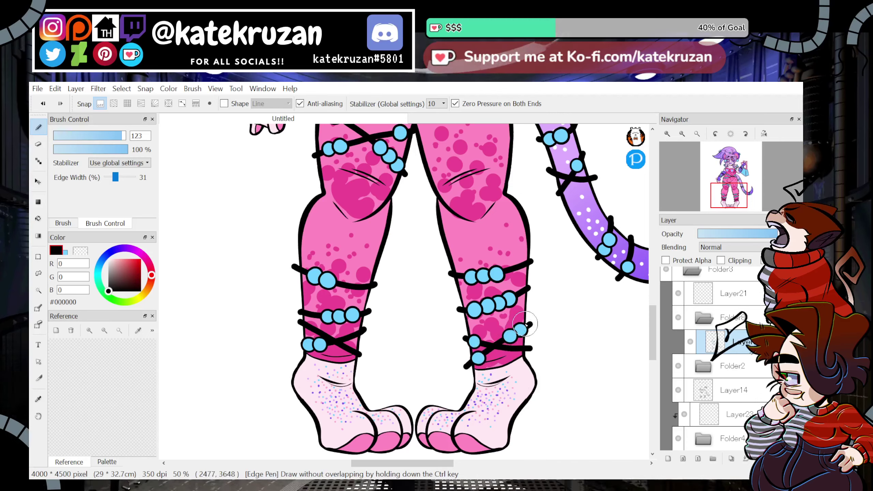
Add a new layer above the bead layer and clip it to the beads.
click(682, 134)
click(682, 134)
click(682, 134)
drag(728, 196, 730, 185)
click(668, 458)
click(734, 260)
Sample the pink #FF88C1 from the handbag handle and fill one bead on the ponytail and one on the forelock.
click(38, 399)
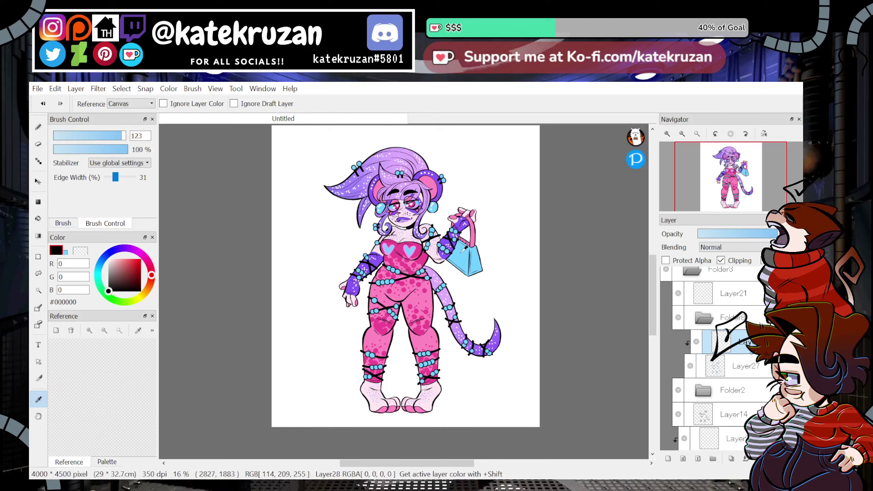
click(476, 228)
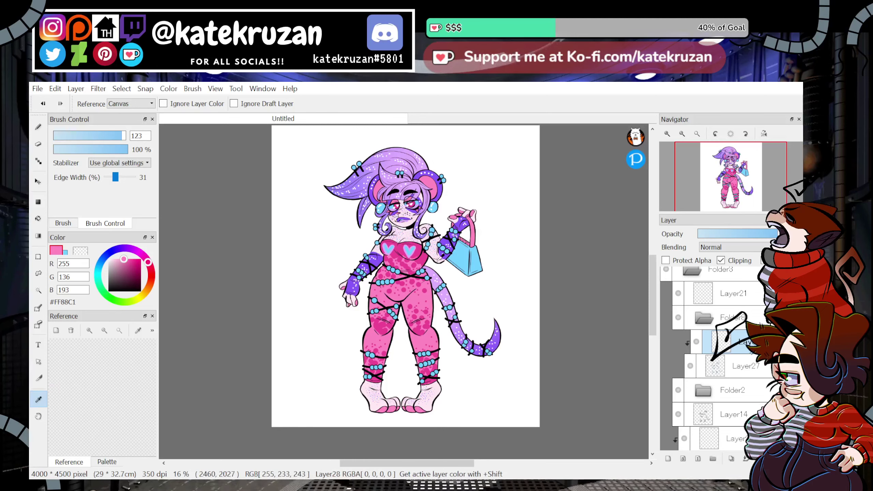
click(38, 219)
click(670, 133)
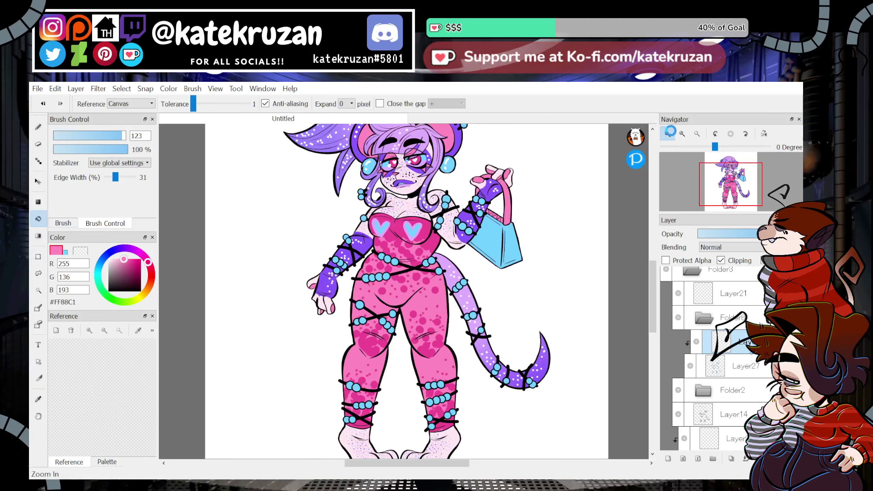
click(670, 133)
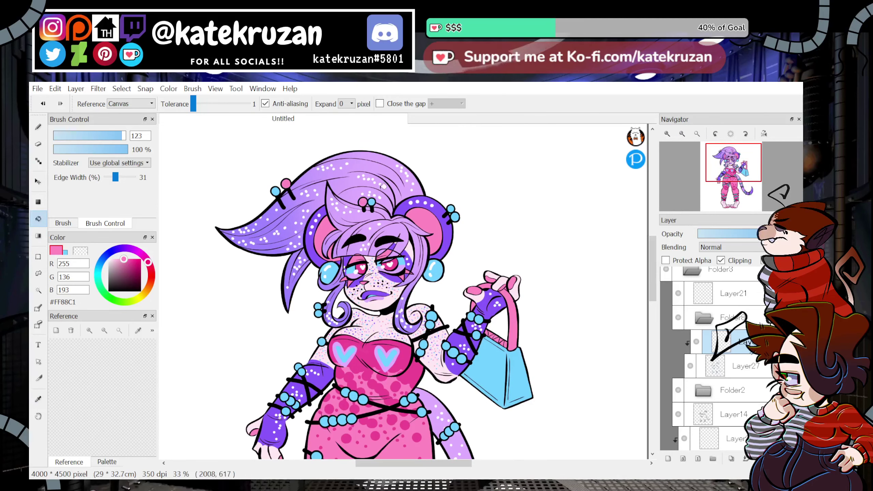
Sample the light purple #DFAEFF from the ponytail and fill single beads on the waist, thigh and shin cords.
click(38, 399)
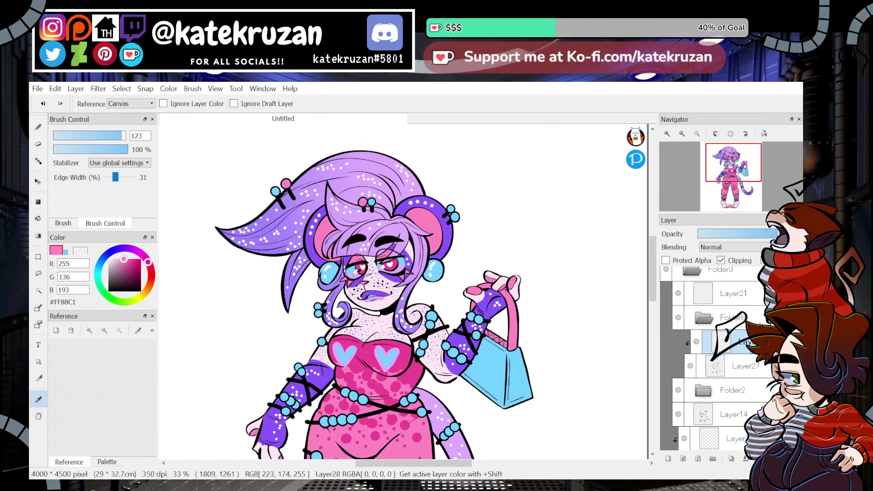
click(238, 252)
click(41, 222)
drag(696, 165, 728, 179)
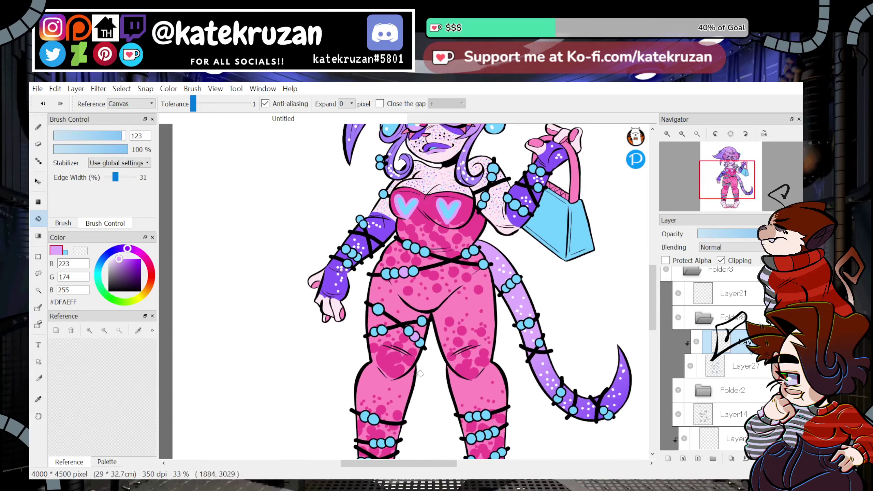
click(375, 418)
click(541, 341)
key(ctrl+z)
drag(745, 170, 734, 193)
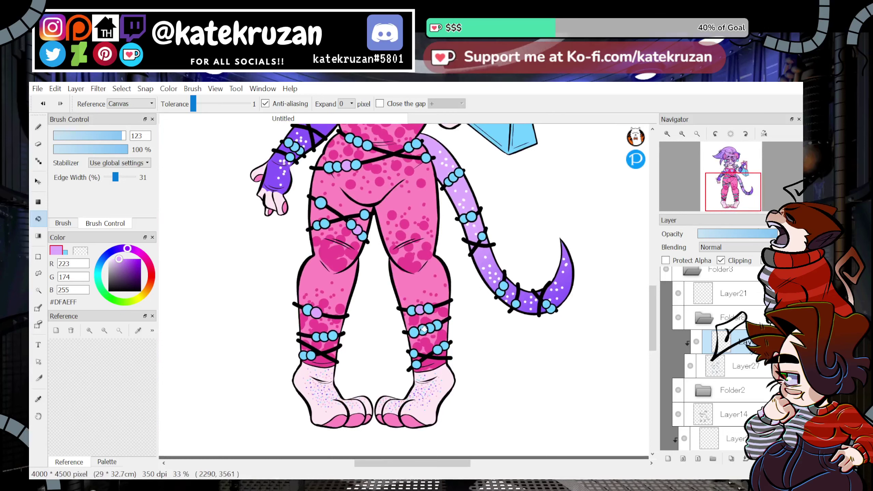
key(i)
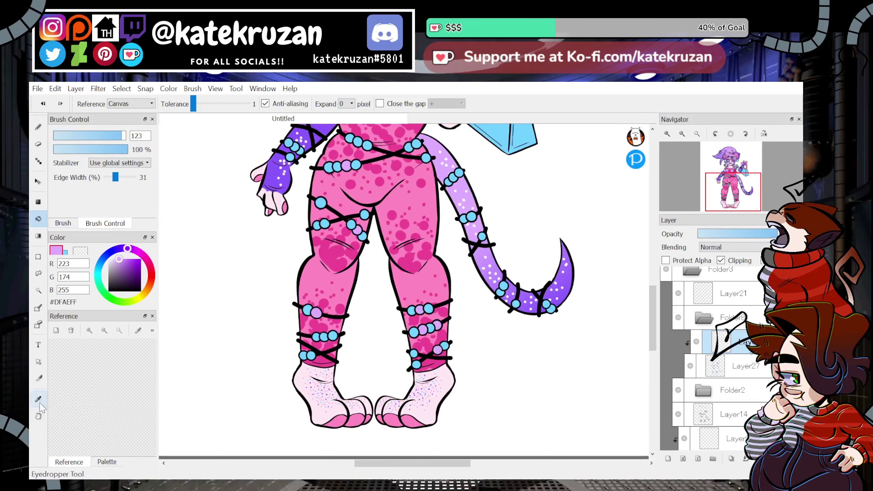
click(567, 278)
click(567, 257)
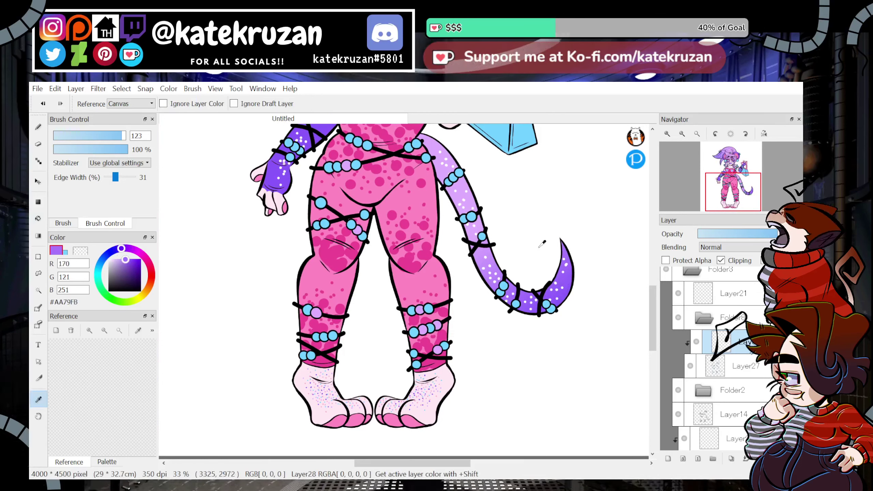
click(39, 219)
Sample the purple #8A59FA from the glove and fill scattered beads on the waist, thigh, shins and hair.
click(38, 399)
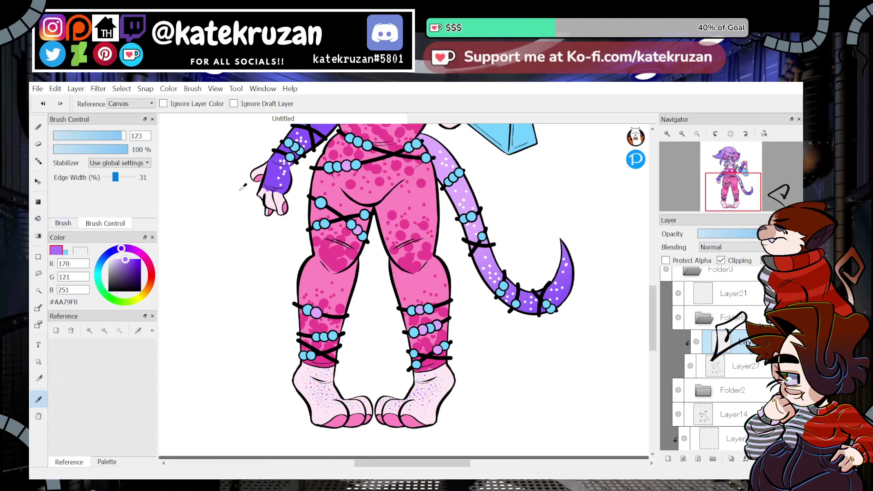
click(275, 183)
click(39, 202)
click(40, 219)
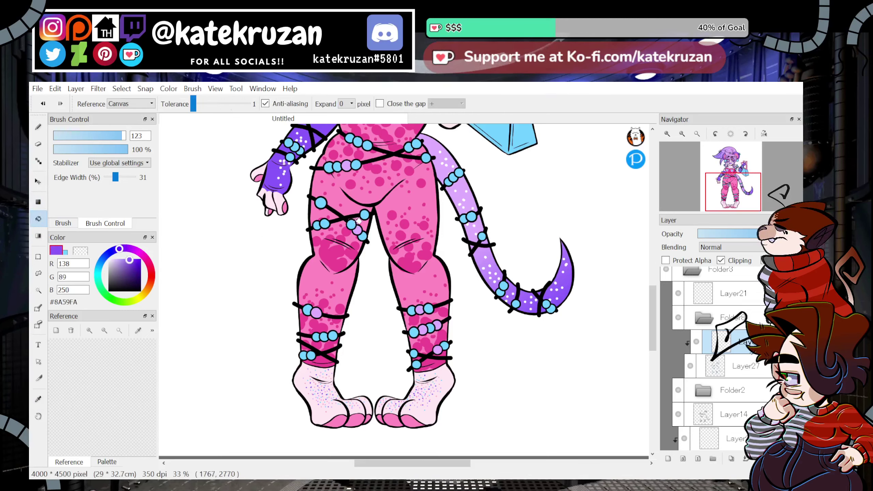
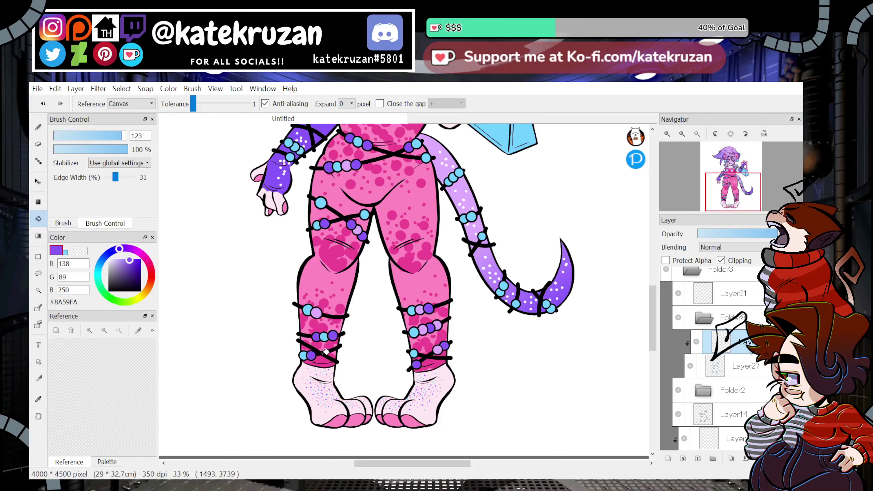
drag(734, 198, 734, 162)
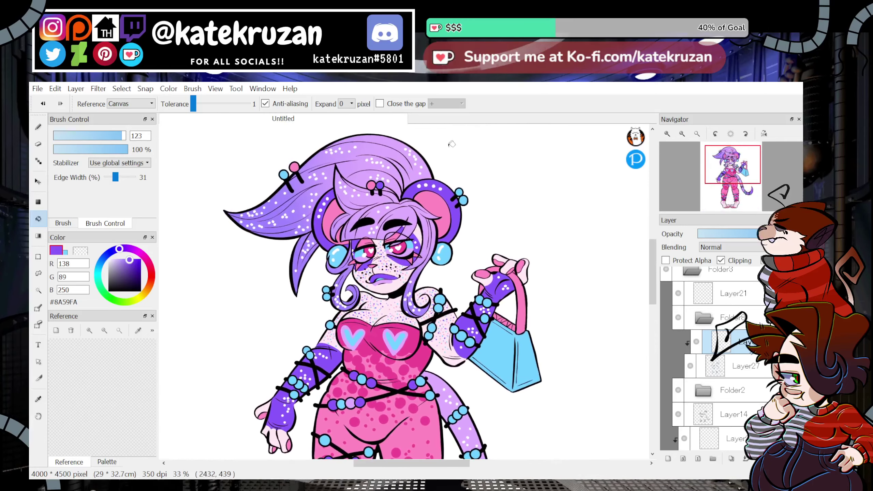
Sample the dark pink #ED4695 from the bodice and fill beads on the ear, hair curl, shoulder and both gloves.
click(38, 399)
click(375, 335)
click(38, 219)
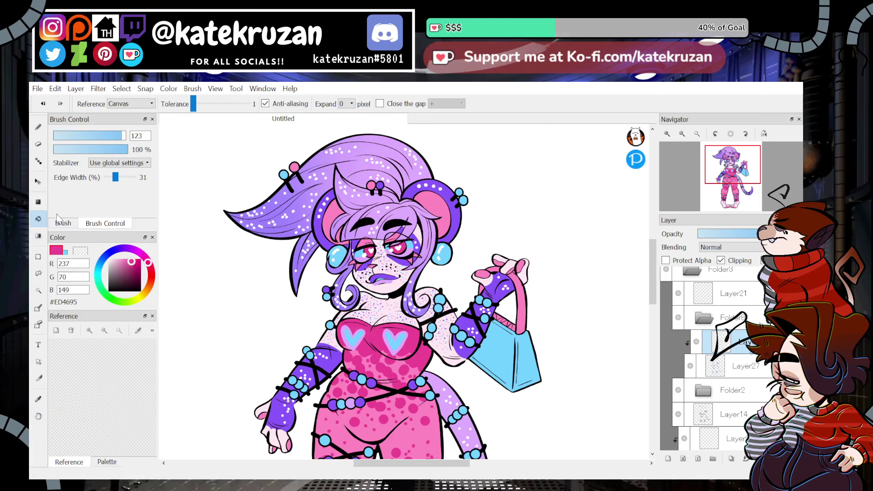
click(326, 296)
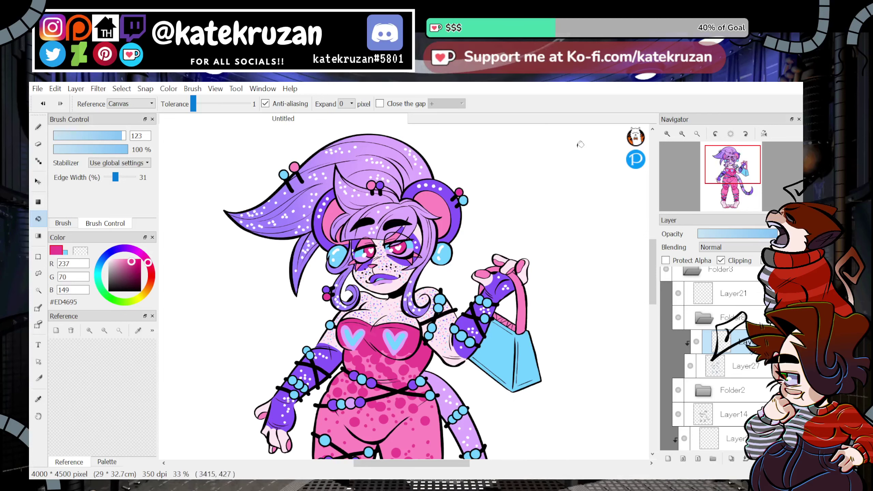
click(439, 301)
click(430, 332)
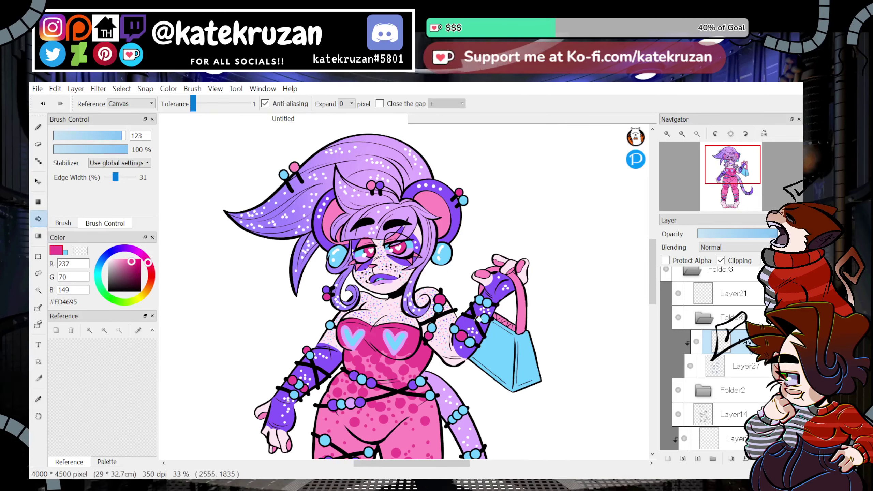
Sample the pink #FF88C1 from the jumpsuit and fill one bead on the shoulder cord and one on each glove.
mouse_move(733, 172)
mouse_down()
mouse_move(729, 190)
mouse_move(730, 175)
mouse_up()
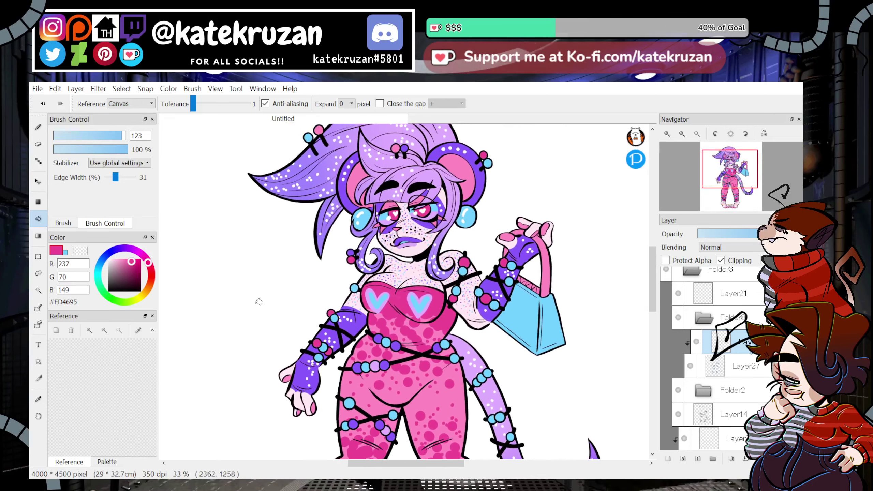
click(39, 399)
click(389, 393)
click(38, 218)
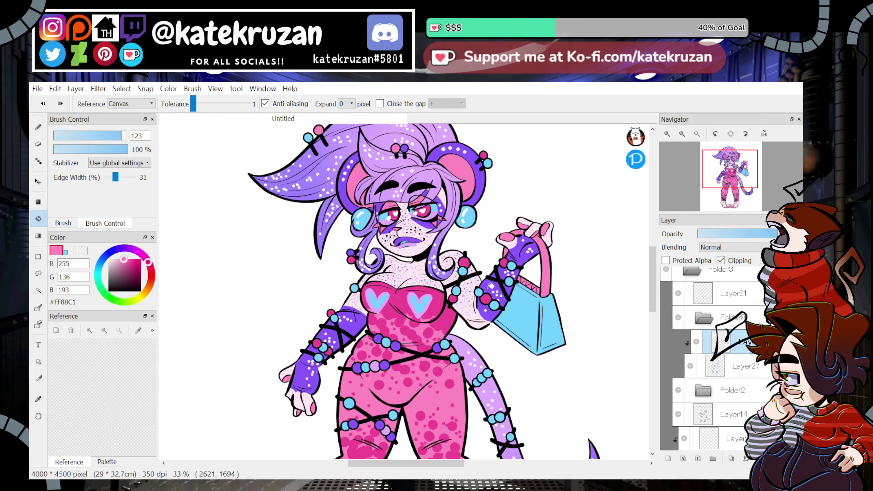
click(731, 359)
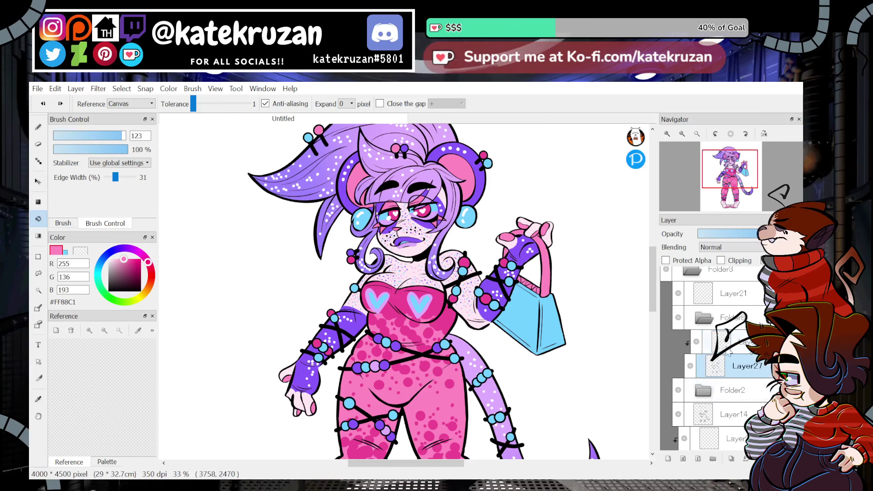
click(734, 342)
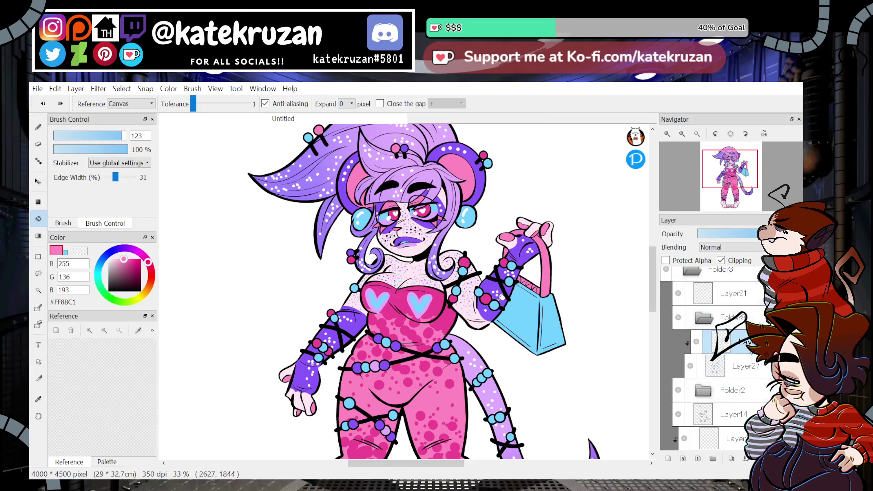
click(494, 305)
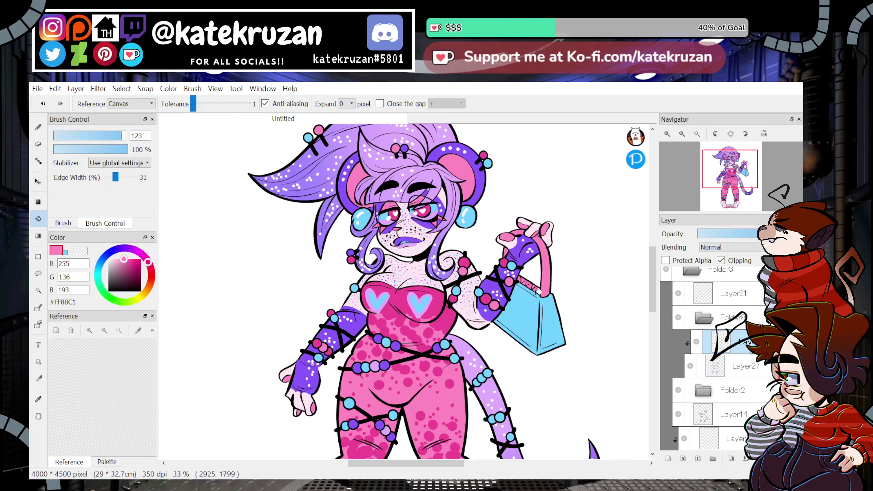
Collapse the bead folder, find the cord layer by toggling layer visibility, and enable alpha protection on Layer14.
mouse_move(730, 176)
mouse_down()
mouse_move(730, 195)
mouse_move(730, 183)
mouse_up()
click(729, 373)
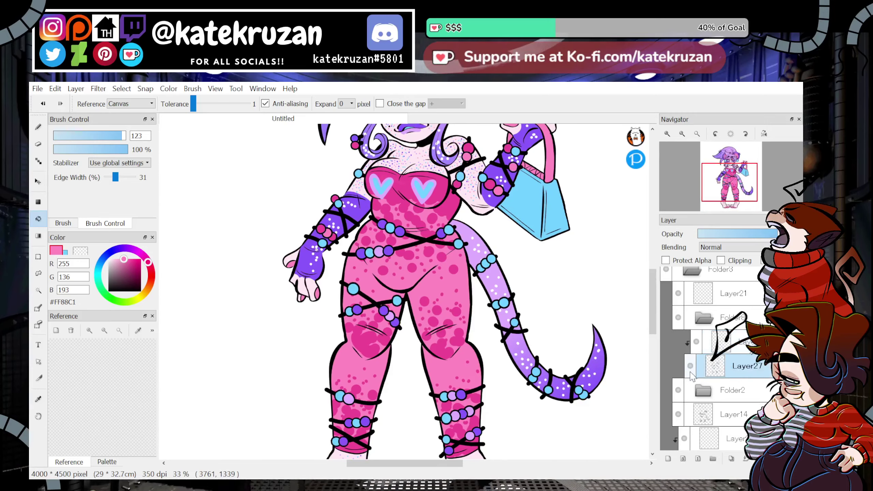
click(711, 390)
click(711, 390)
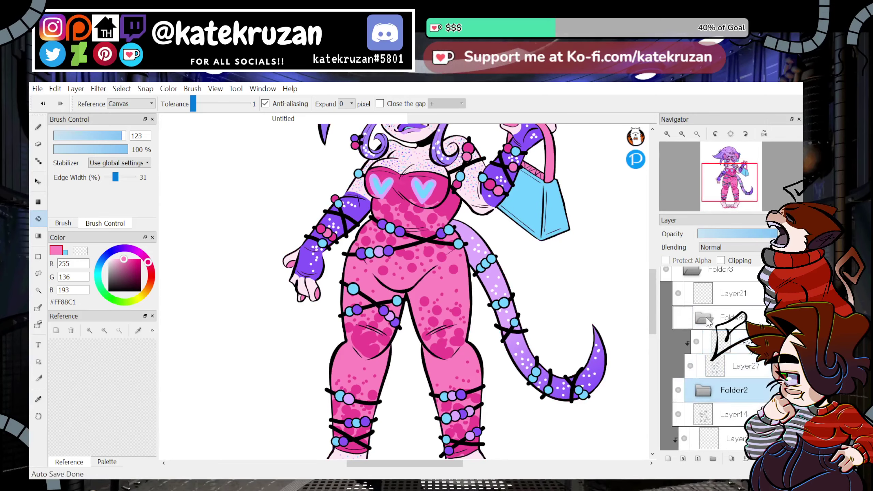
click(704, 318)
click(679, 319)
click(679, 318)
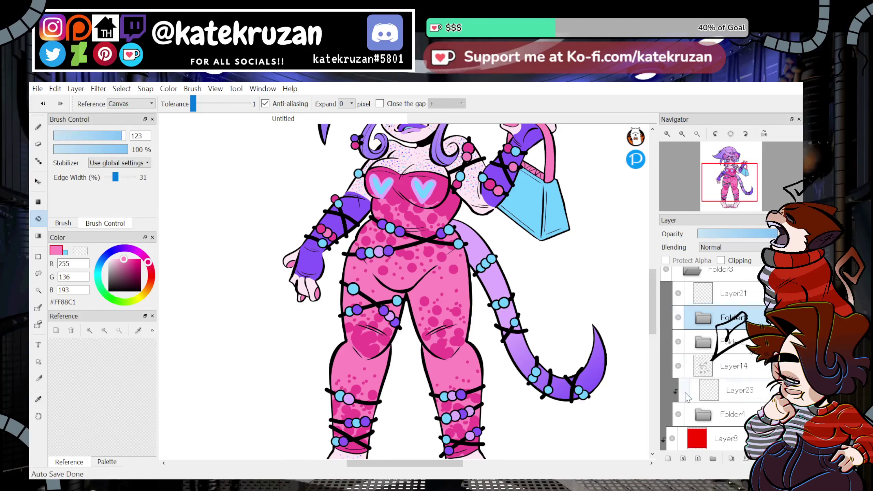
click(679, 366)
click(679, 366)
click(715, 370)
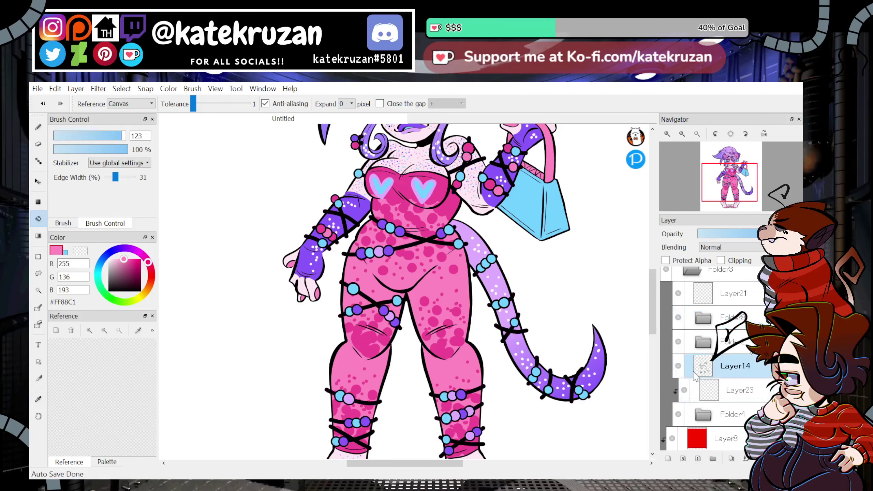
click(679, 366)
click(679, 366)
click(690, 262)
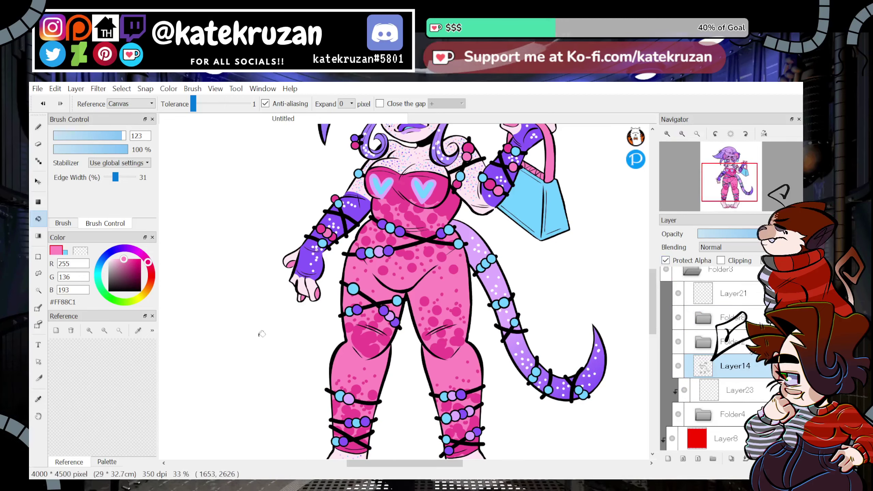
Sample the glove purple, darken it to #5928C9 and recolor all cords by covering the whole character with a filled rectangle.
click(38, 399)
click(335, 221)
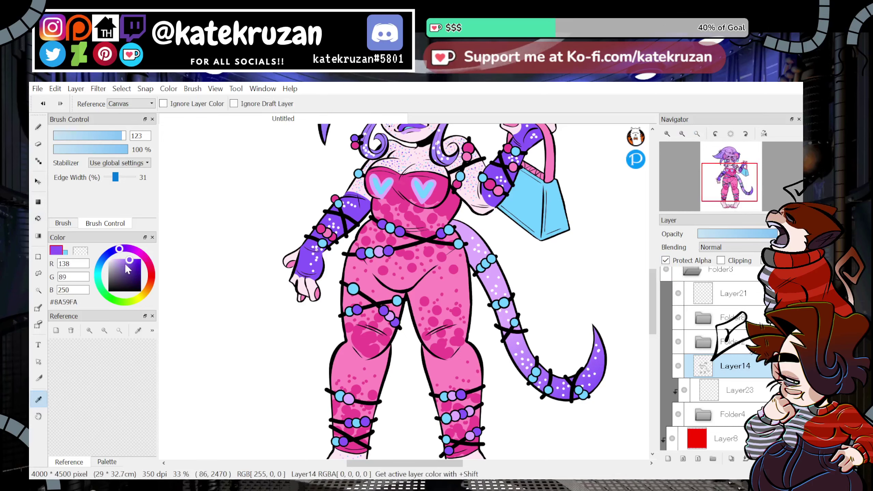
click(134, 265)
click(40, 202)
click(681, 133)
click(682, 133)
drag(562, 140, 294, 376)
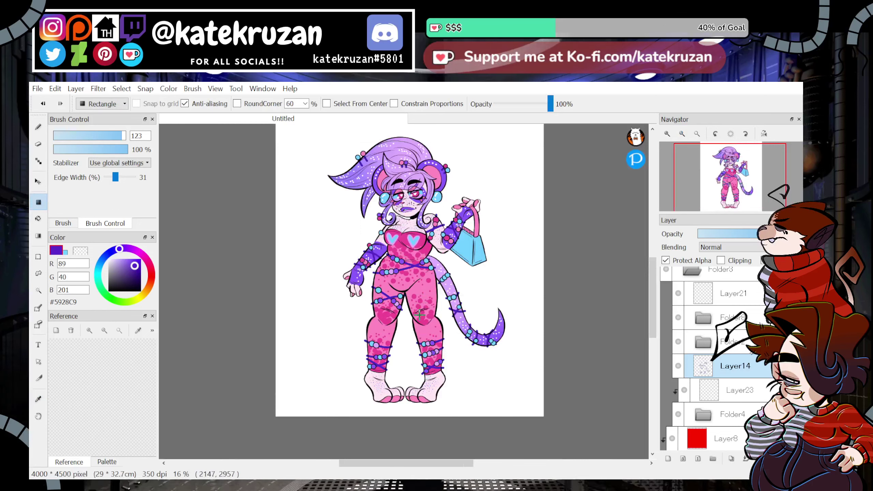
Move the cord layer Layer14 above Folder2 in the layer stack.
click(668, 134)
drag(725, 185, 727, 167)
drag(722, 366, 727, 342)
Darken the color to #4017A0 and recolor all cords with a filled rectangle over the whole canvas.
drag(731, 177, 732, 189)
click(697, 134)
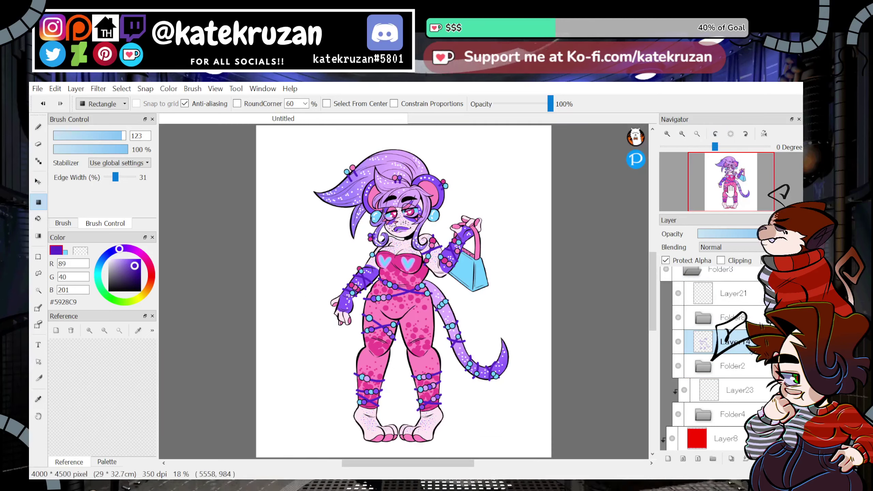
click(136, 271)
drag(559, 135, 255, 457)
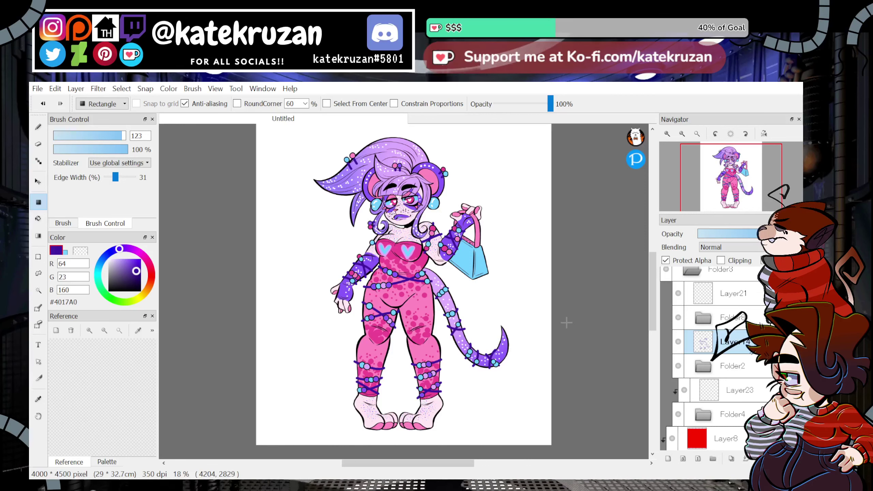
click(667, 134)
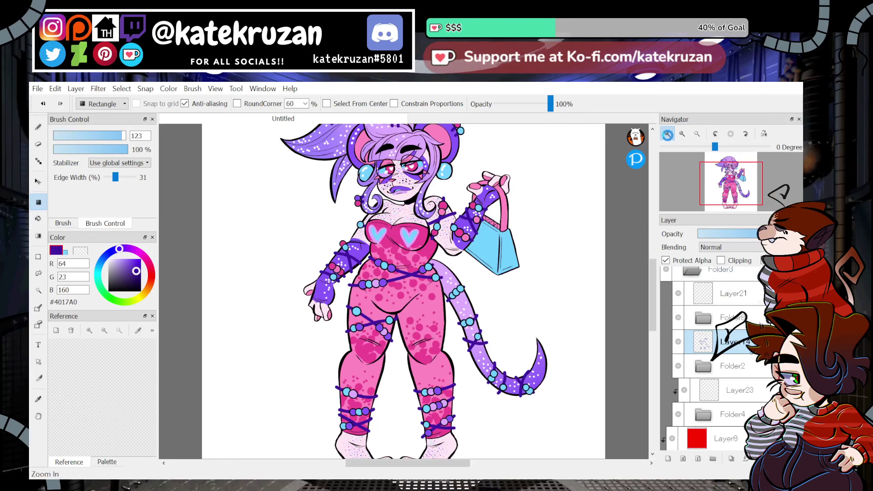
click(667, 133)
drag(722, 173, 755, 170)
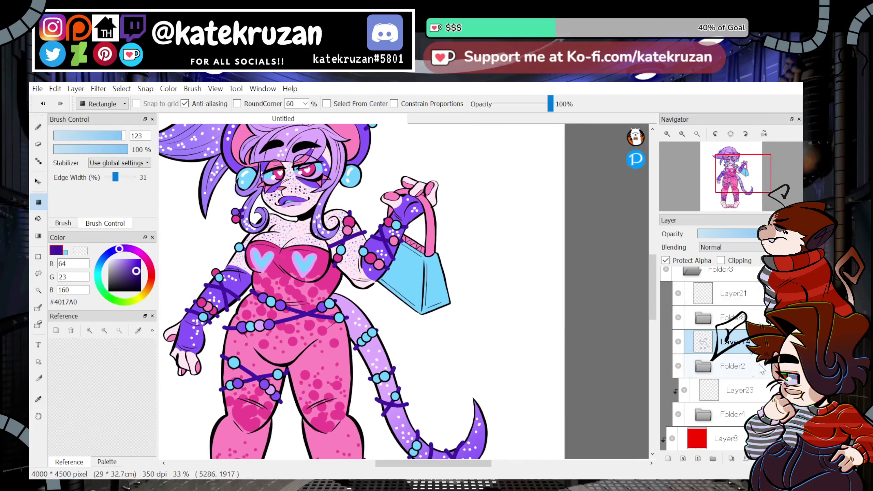
scroll(749, 366, down, 1)
click(703, 351)
scroll(715, 358, down, 5)
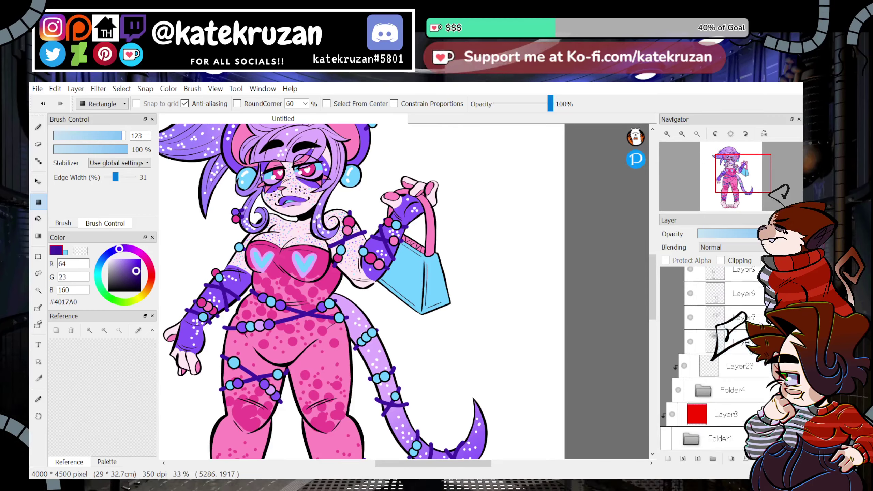
scroll(715, 358, up, 3)
click(704, 375)
Expand Folder4, add a new layer at the top of its contents and make it a clipping layer.
scroll(715, 365, down, 2)
click(704, 390)
scroll(750, 357, down, 1)
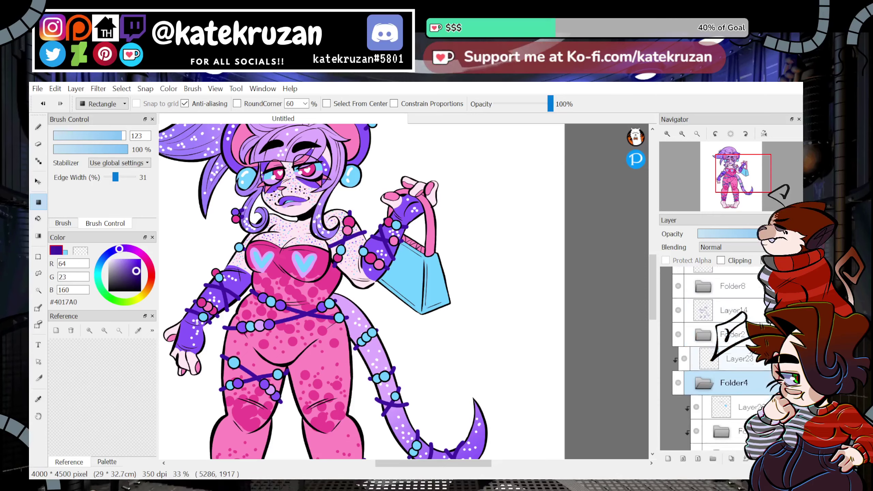
scroll(739, 358, down, 2)
click(729, 324)
click(668, 459)
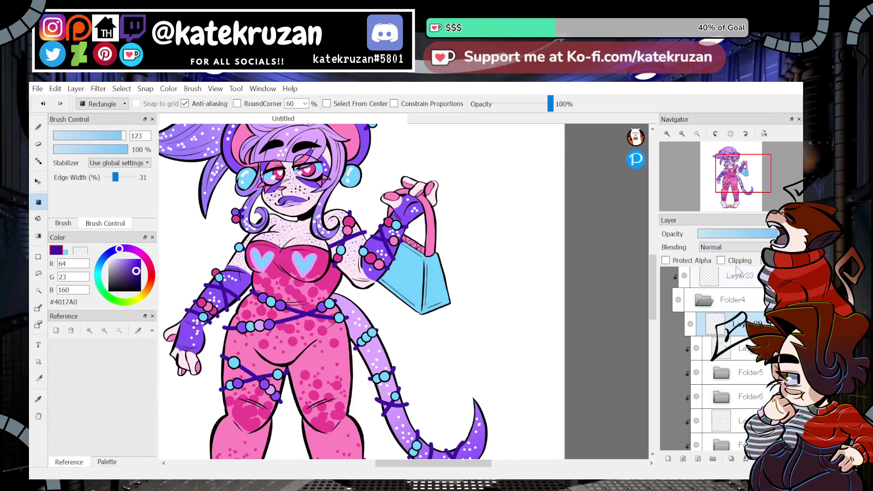
click(735, 261)
Sample the light purple #DFAEFF from the hair and paint rounded spots across the handbag with a size 231 pen.
key(i)
click(320, 170)
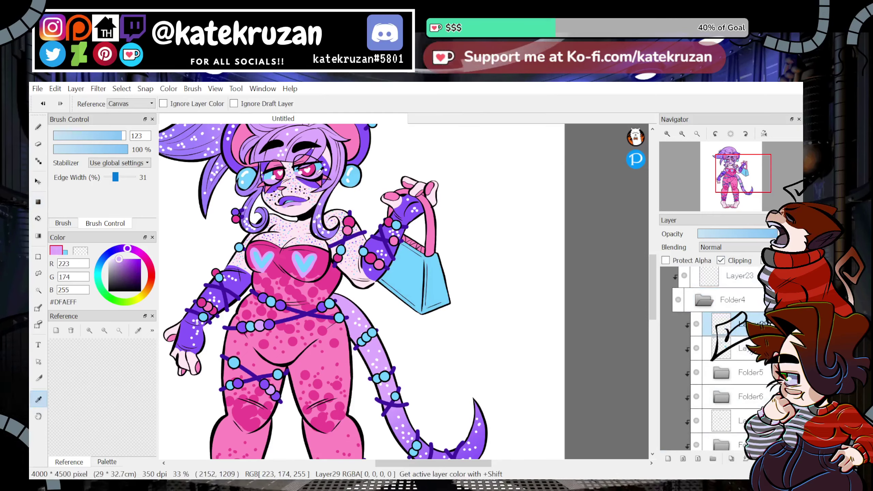
click(38, 127)
click(125, 135)
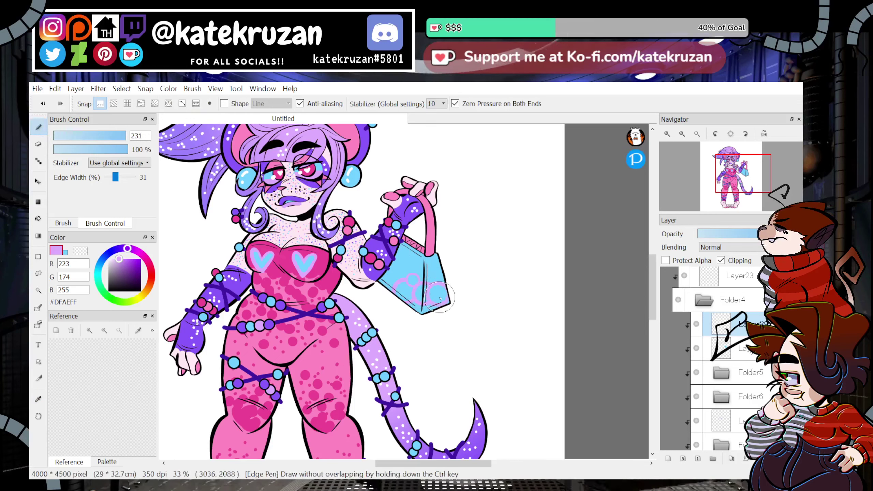
drag(441, 298, 419, 264)
click(420, 308)
click(430, 295)
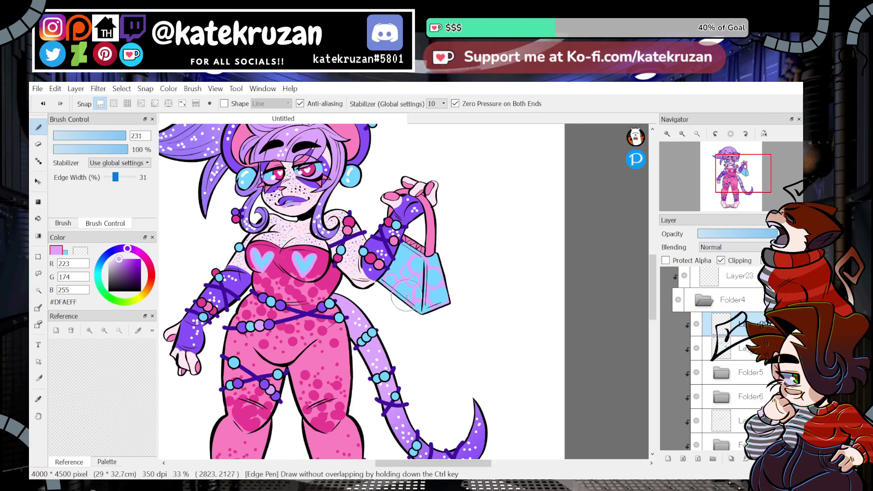
click(434, 277)
click(400, 286)
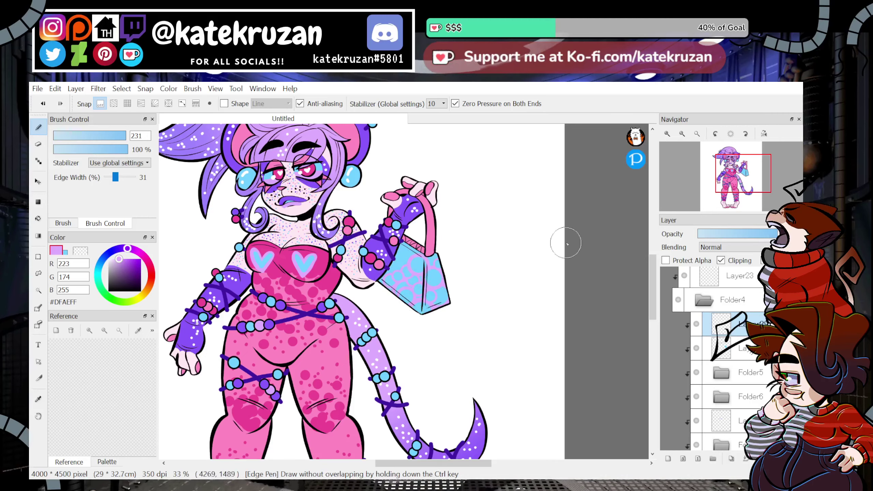
Sample the purple #8A59FA from the ponytail and paint inner spots over the handbag's light purple ones with the size 231 pen.
mouse_move(741, 179)
mouse_down()
mouse_move(725, 178)
mouse_move(733, 191)
mouse_move(737, 172)
mouse_up()
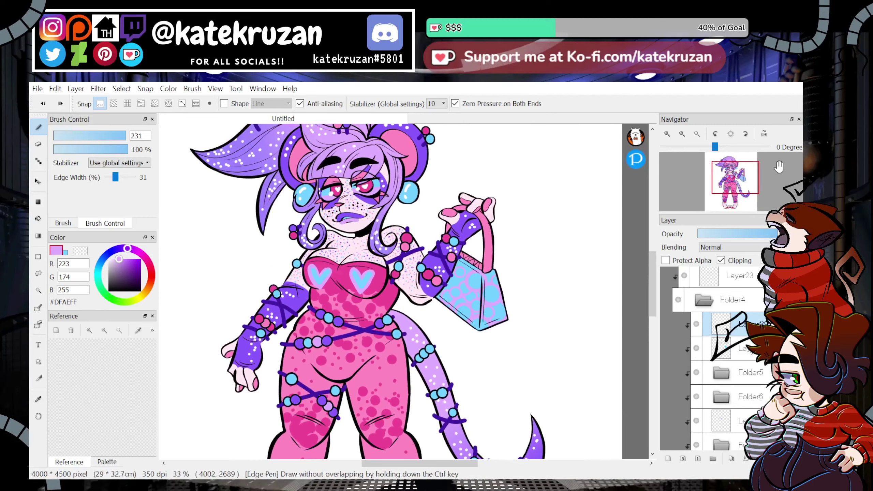
click(38, 399)
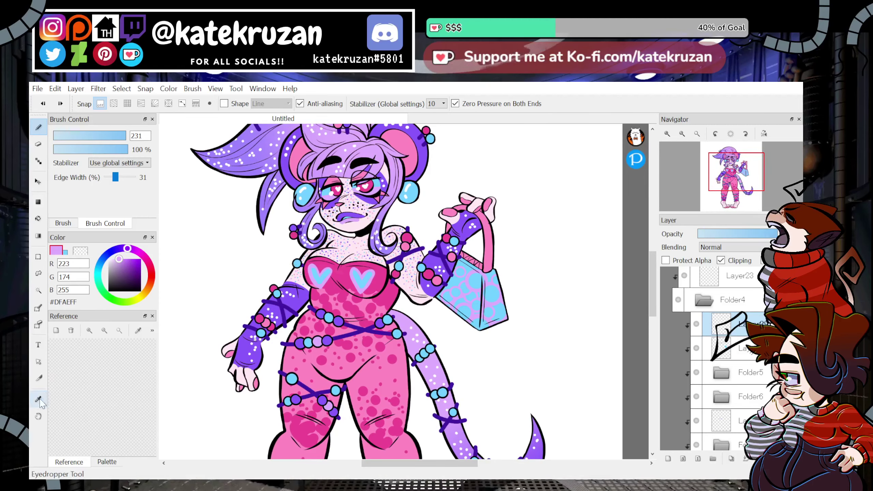
click(292, 171)
click(39, 127)
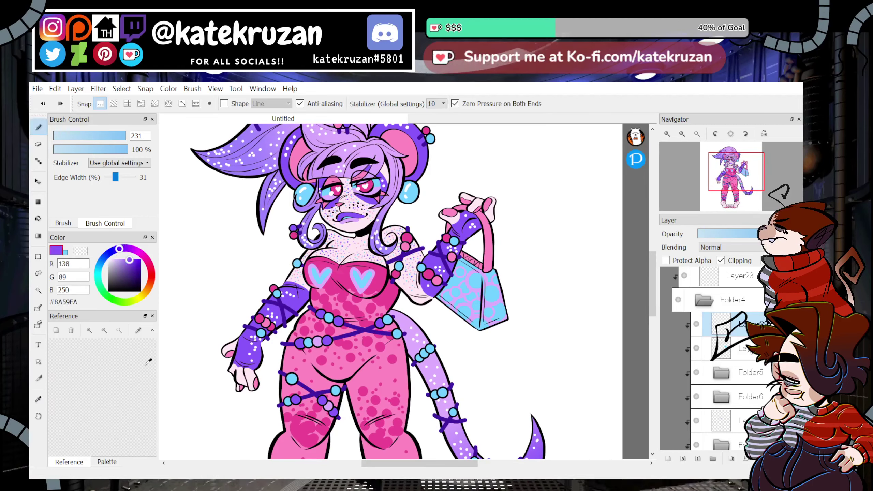
click(482, 303)
click(466, 306)
click(469, 289)
click(485, 281)
click(495, 289)
click(450, 298)
click(466, 275)
click(475, 274)
click(453, 285)
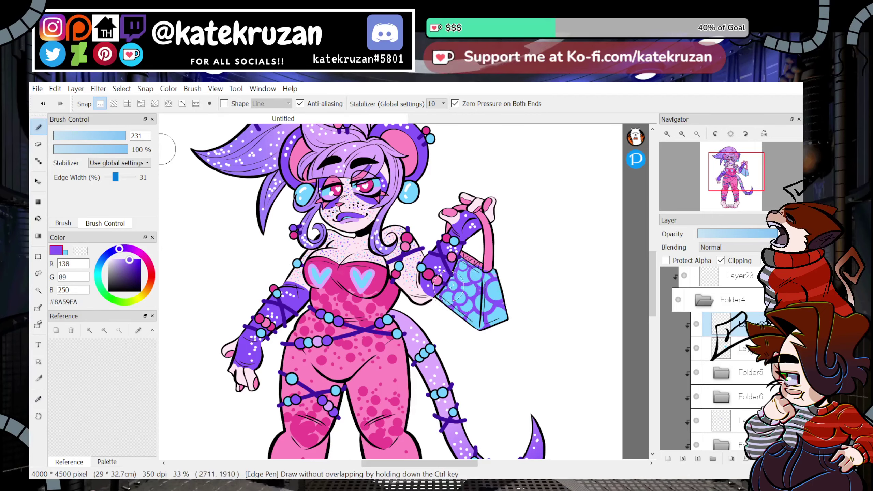
click(462, 307)
click(492, 271)
click(497, 300)
click(506, 318)
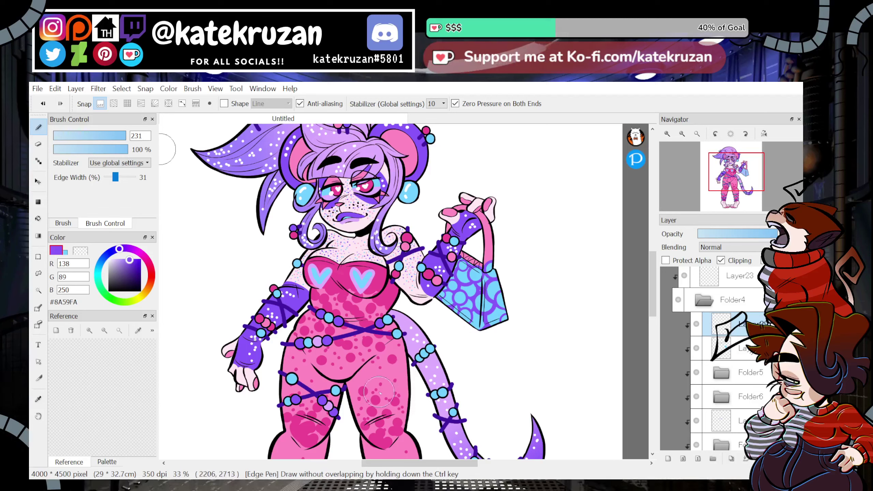
Add a layer folder inside Folder4, move Layer20 and the handbag's spot layer into it, and collapse Folder4.
click(751, 352)
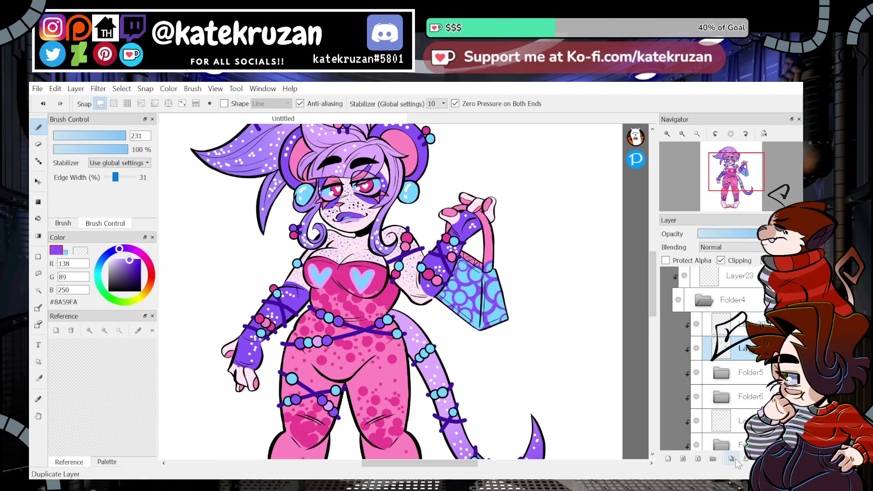
click(731, 459)
key(ctrl+z)
click(712, 459)
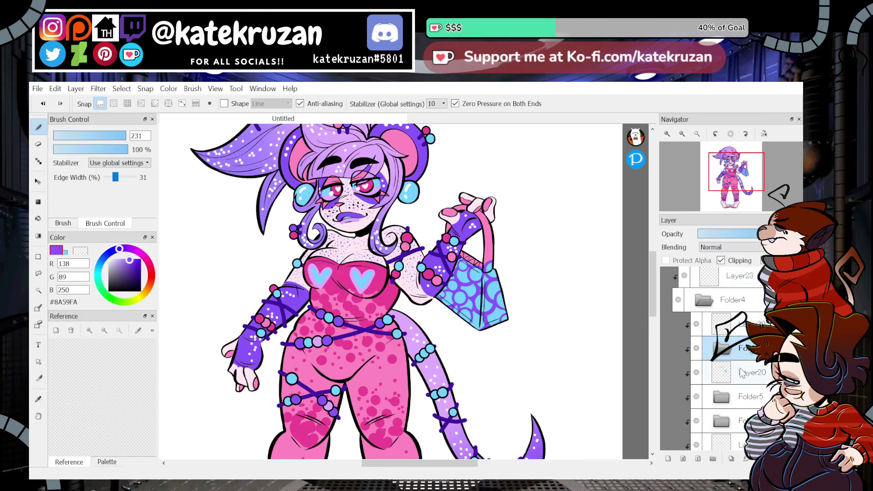
drag(750, 372, 744, 351)
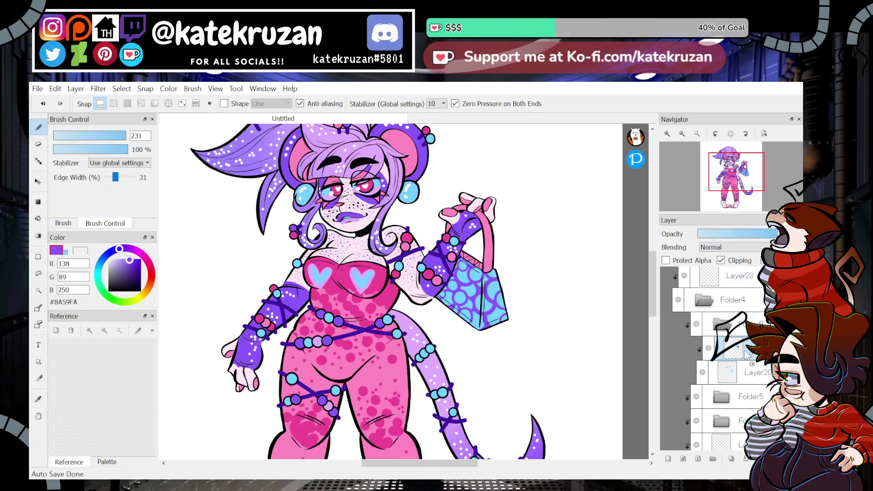
mouse_move(739, 171)
mouse_down()
mouse_move(731, 183)
mouse_move(742, 195)
mouse_move(731, 181)
mouse_up()
click(709, 302)
On the clipping layer above Layer27 in Folder8, sample the pink #FF88C1 and bucket-fill several tail beads with it.
scroll(712, 304, up, 2)
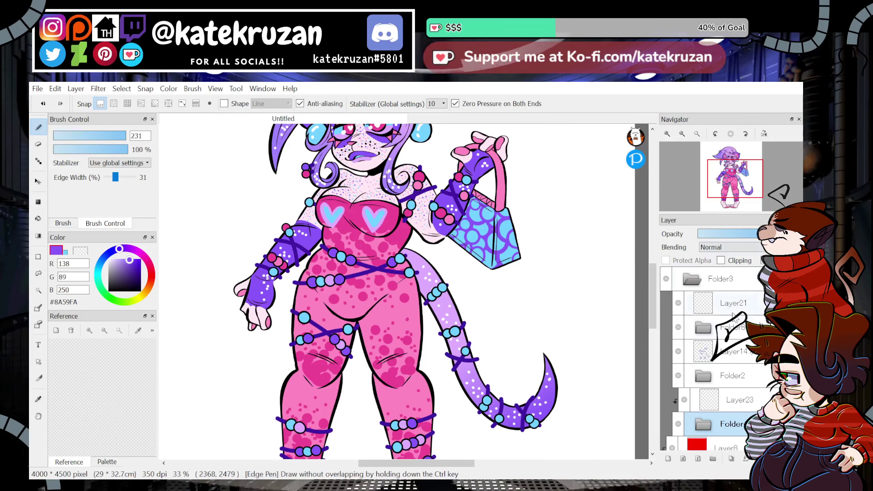
click(705, 327)
click(720, 356)
click(39, 399)
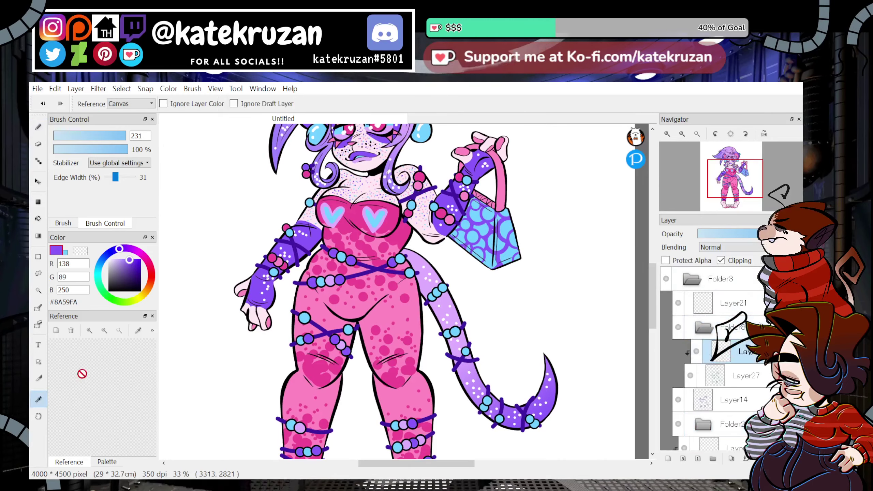
click(312, 289)
click(38, 218)
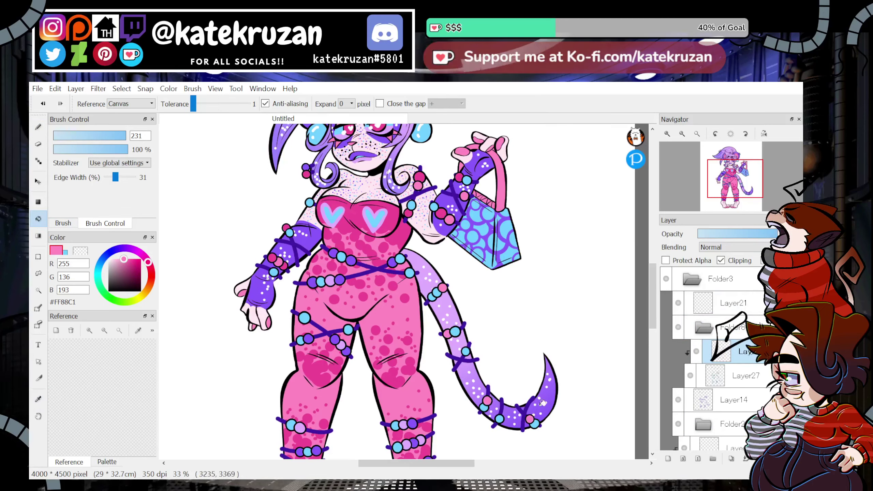
Sample the dark pink #ED4695 from the bodysuit's chest and fill further tail beads with it.
click(39, 399)
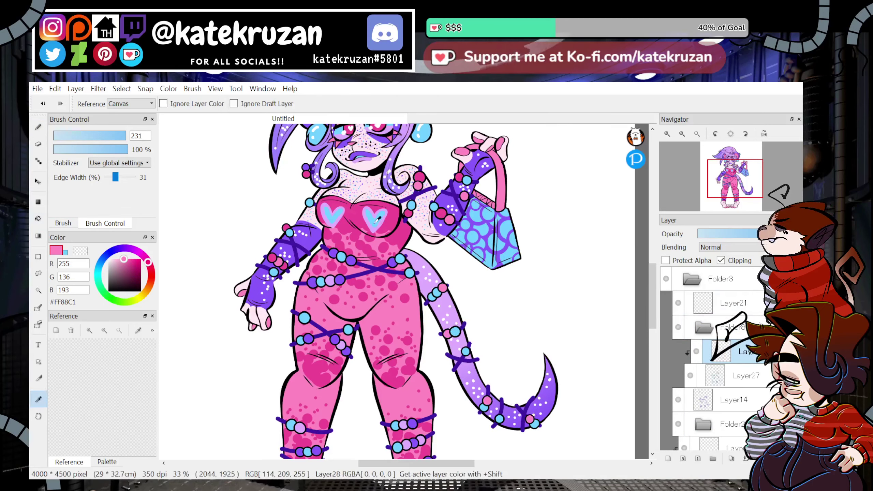
click(394, 217)
click(38, 219)
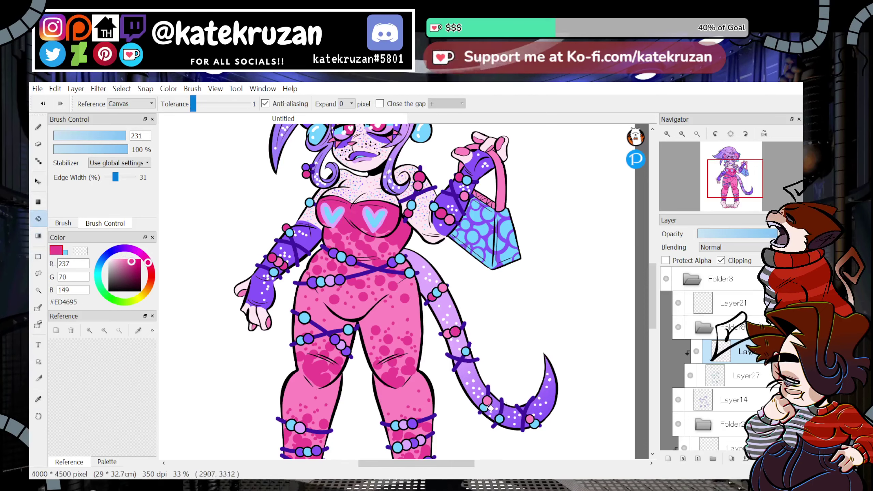
click(535, 423)
click(483, 408)
click(741, 196)
drag(739, 196, 731, 179)
click(682, 133)
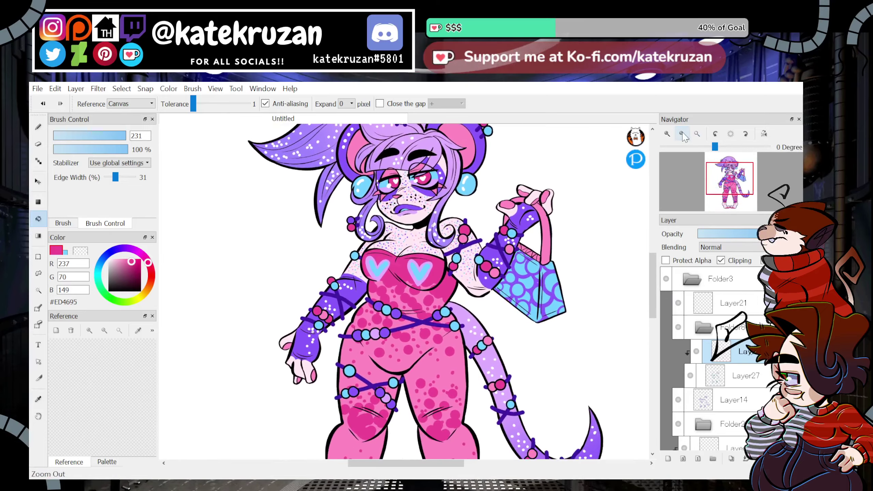
click(682, 134)
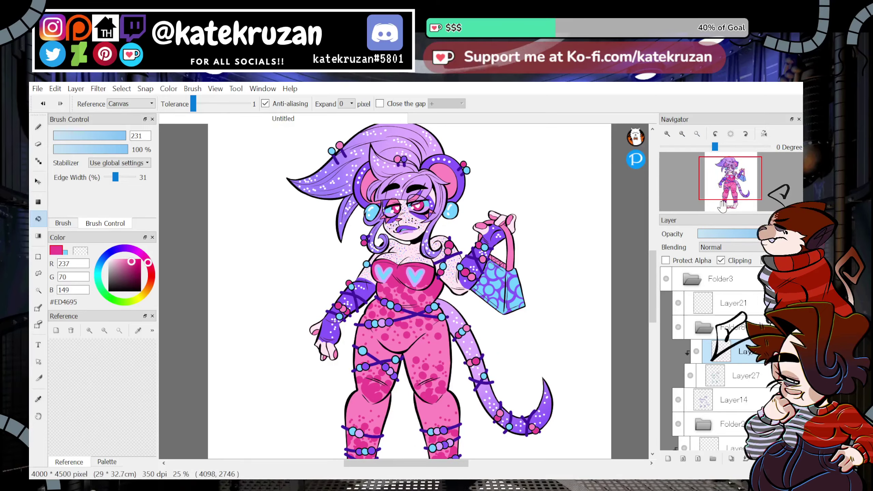
Collapse Folder8 and expand Folder4 down to the bodysuit's layers.
click(705, 327)
drag(739, 186, 734, 182)
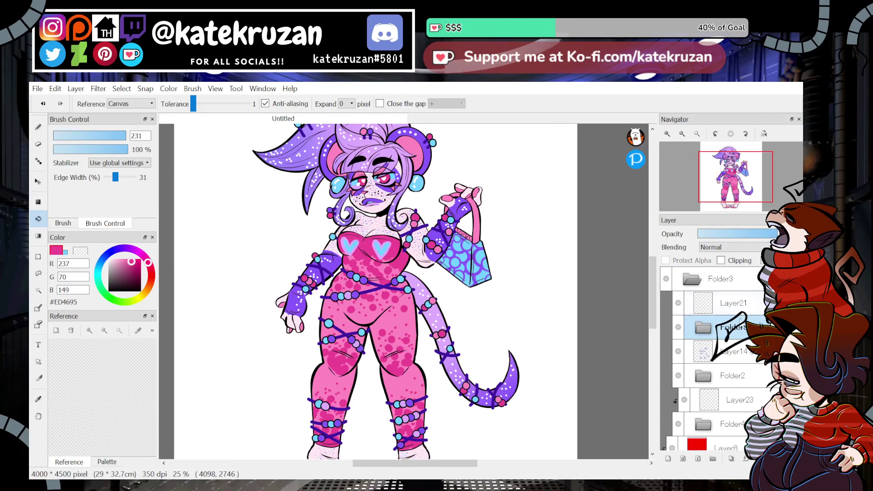
click(707, 332)
scroll(707, 332, down, 1)
scroll(707, 320, down, 5)
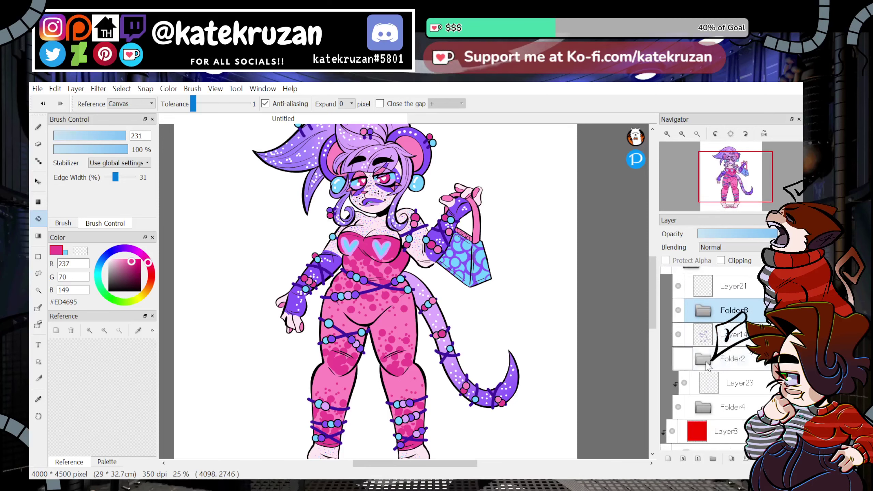
scroll(756, 367, up, 4)
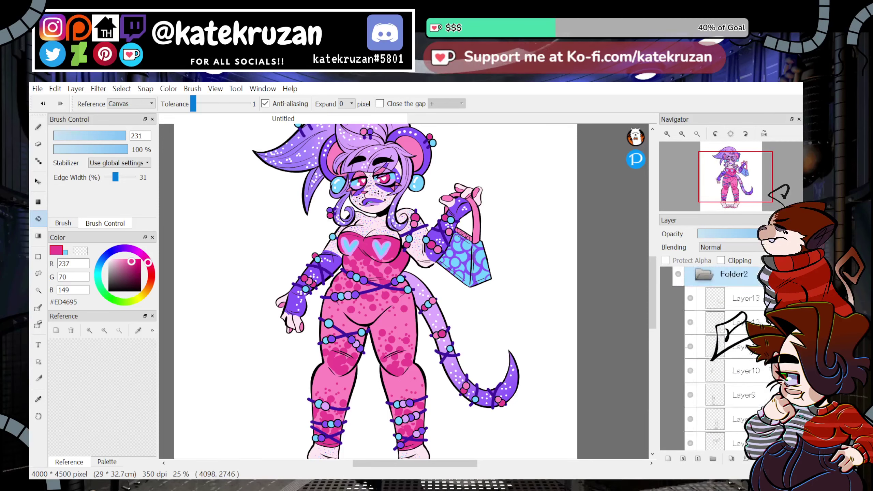
click(704, 276)
click(704, 411)
scroll(704, 411, down, 4)
scroll(737, 428, down, 3)
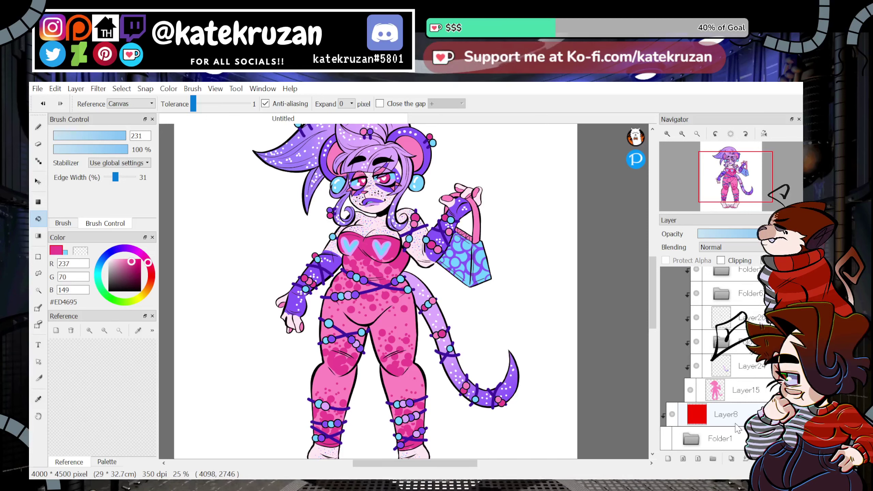
Hide the old spot layer inside the bodysuit's folder and add a new clipping layer above the suit's base layer.
click(696, 342)
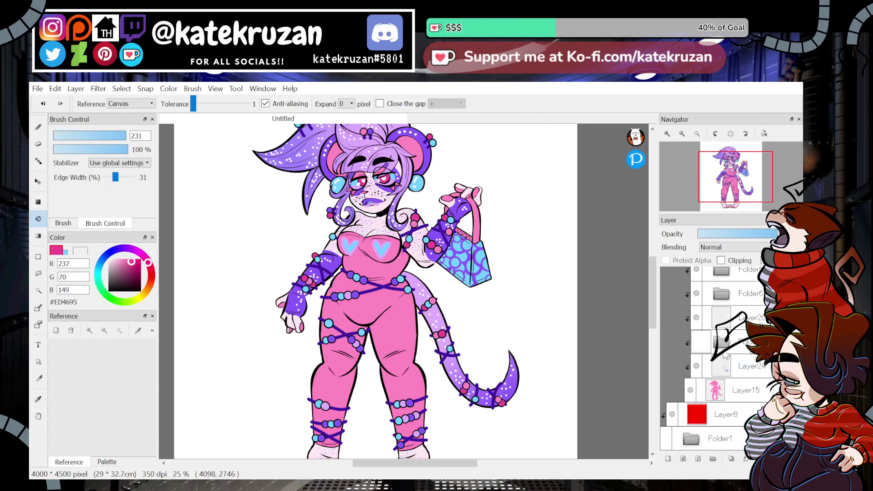
click(723, 352)
click(699, 343)
click(709, 367)
click(742, 391)
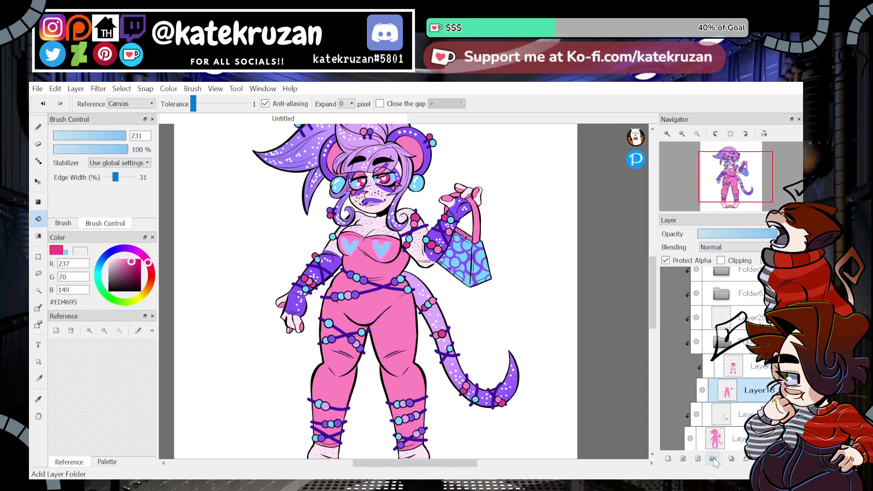
click(668, 458)
click(720, 260)
Set the color to dark pink #ED4695 and paint large rounded spots across the bodysuit's chest with the size 231 pen.
click(38, 399)
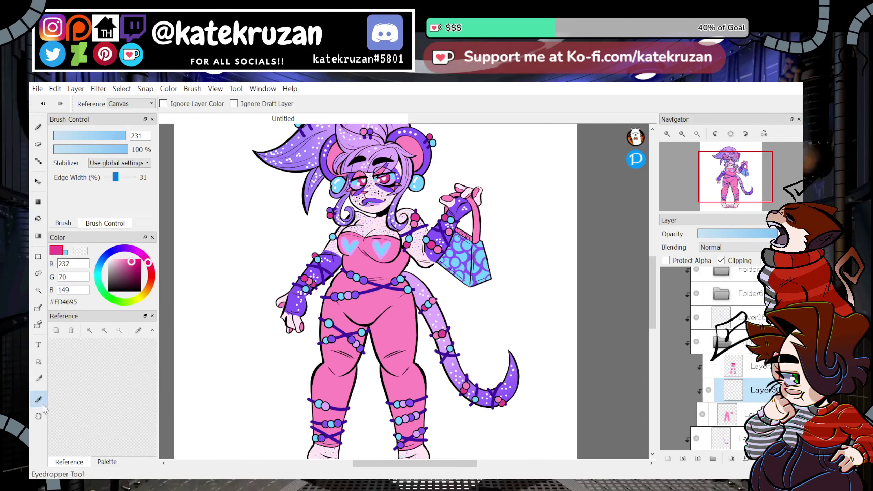
key(x)
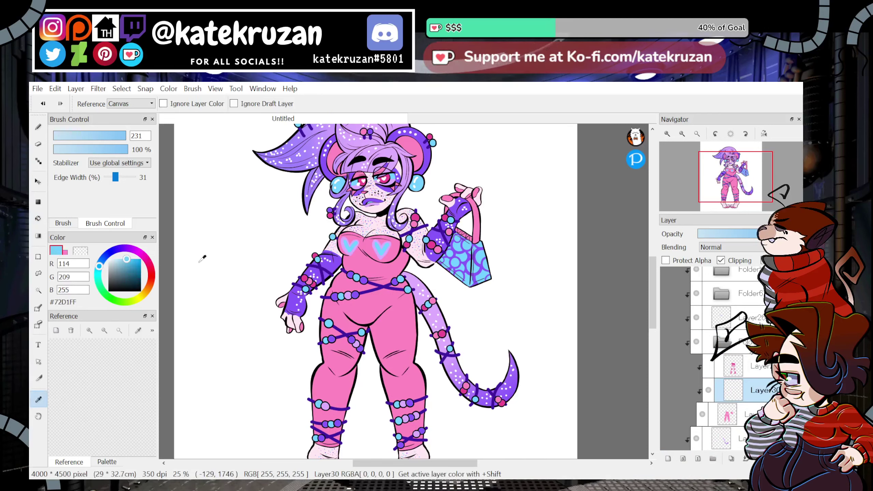
click(418, 210)
click(38, 127)
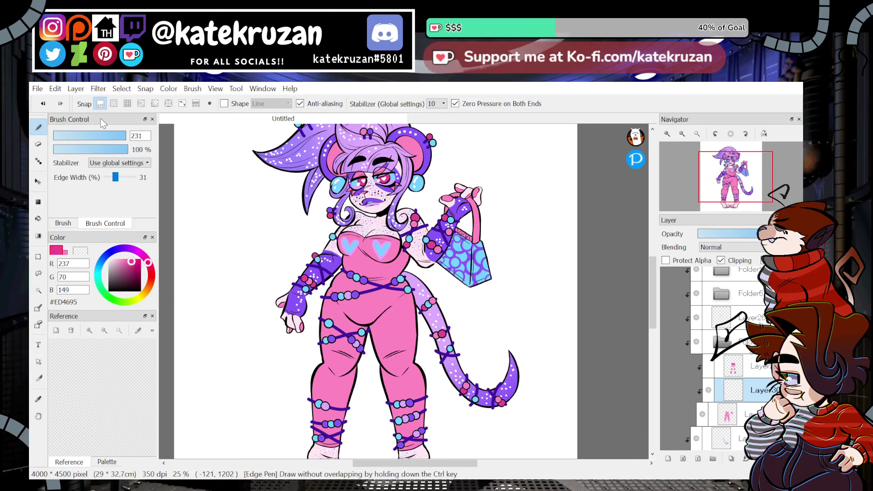
scroll(350, 186, down, 2)
mouse_move(350, 183)
mouse_down()
mouse_move(368, 203)
mouse_move(419, 199)
mouse_up()
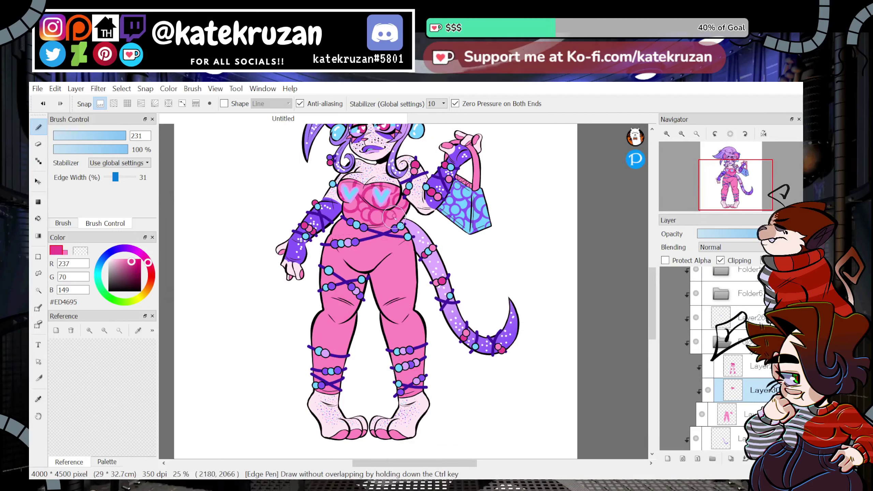
Continue the spot pattern over the torso, hips and thighs, using light pink #FF88C1 for the inner spots.
click(64, 252)
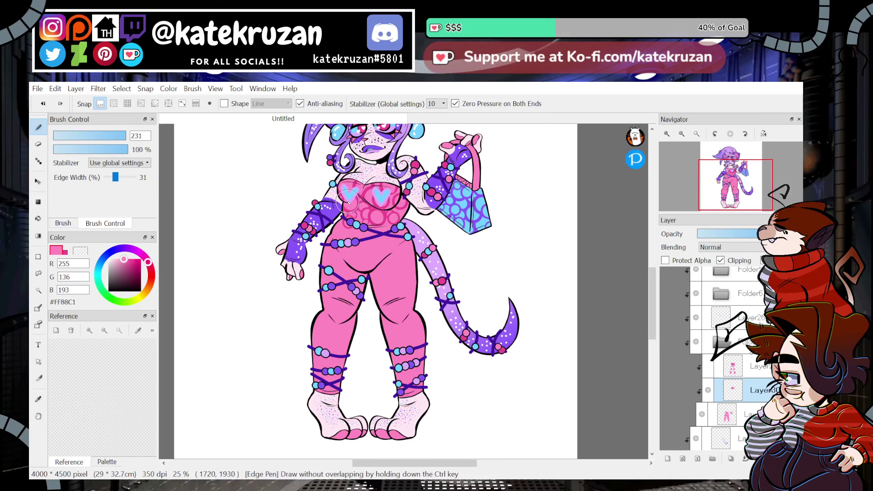
mouse_move(348, 201)
mouse_down()
mouse_move(371, 217)
mouse_move(375, 192)
mouse_move(392, 201)
mouse_move(380, 212)
mouse_move(403, 215)
mouse_move(380, 228)
mouse_move(349, 217)
mouse_move(385, 229)
mouse_move(384, 240)
mouse_move(337, 238)
mouse_move(357, 242)
mouse_move(363, 256)
mouse_move(369, 243)
mouse_move(330, 267)
mouse_move(390, 262)
mouse_move(409, 259)
mouse_up()
mouse_move(414, 202)
mouse_down()
mouse_move(399, 239)
mouse_move(414, 248)
mouse_move(399, 254)
mouse_move(410, 273)
mouse_move(388, 282)
mouse_move(330, 265)
mouse_move(342, 267)
mouse_move(346, 280)
mouse_move(365, 282)
mouse_move(343, 260)
mouse_up()
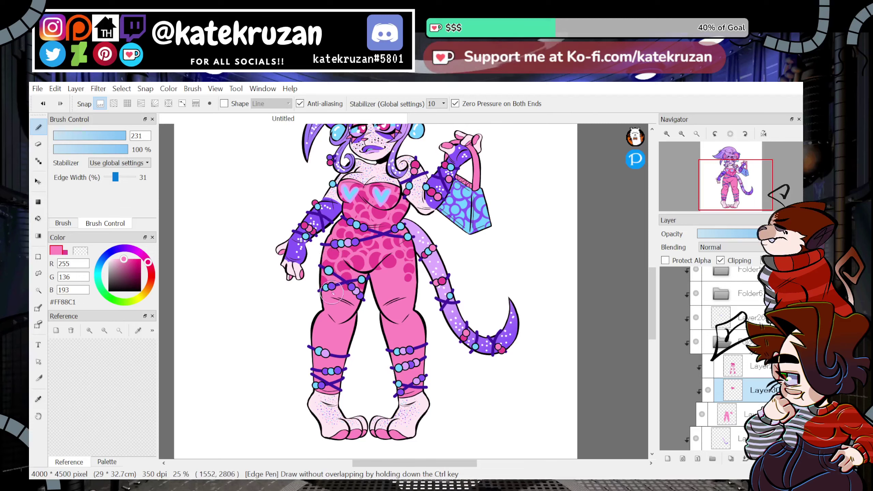
mouse_move(332, 293)
mouse_down()
mouse_move(356, 275)
mouse_move(363, 288)
mouse_move(338, 297)
mouse_move(322, 253)
mouse_up()
mouse_move(336, 289)
mouse_down()
mouse_move(357, 314)
mouse_move(341, 315)
mouse_move(348, 303)
mouse_move(334, 279)
mouse_move(325, 308)
mouse_move(336, 317)
mouse_move(355, 295)
mouse_up()
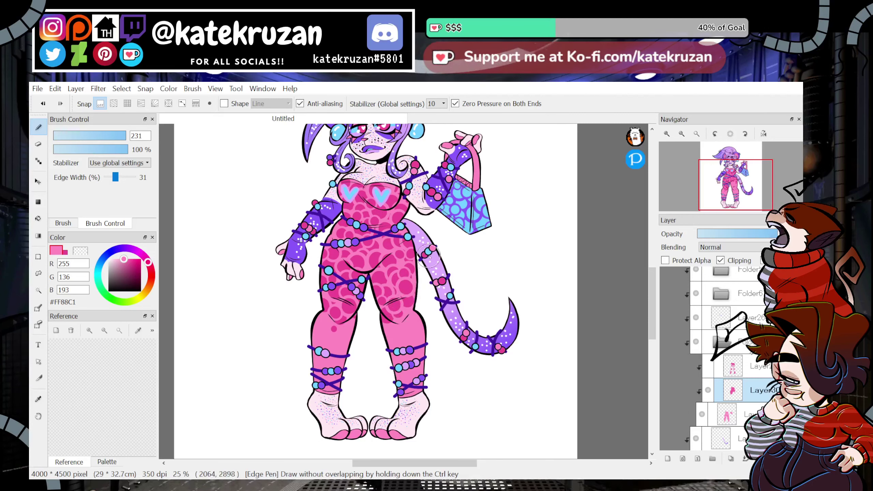
Extend the dark and light pink spot pattern down the character's right lower leg to the ankle.
mouse_move(328, 320)
mouse_down()
mouse_move(321, 327)
mouse_move(349, 333)
mouse_move(343, 340)
mouse_up()
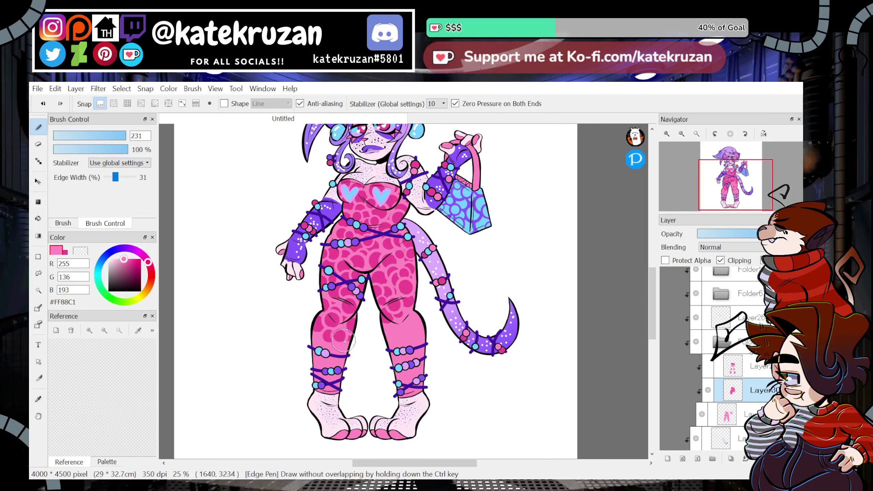
click(336, 308)
click(347, 320)
click(344, 341)
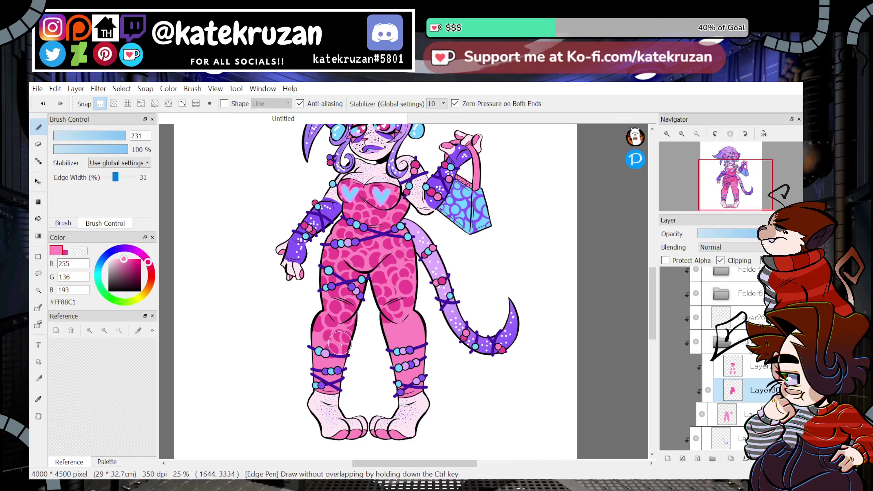
click(319, 339)
click(322, 362)
click(340, 364)
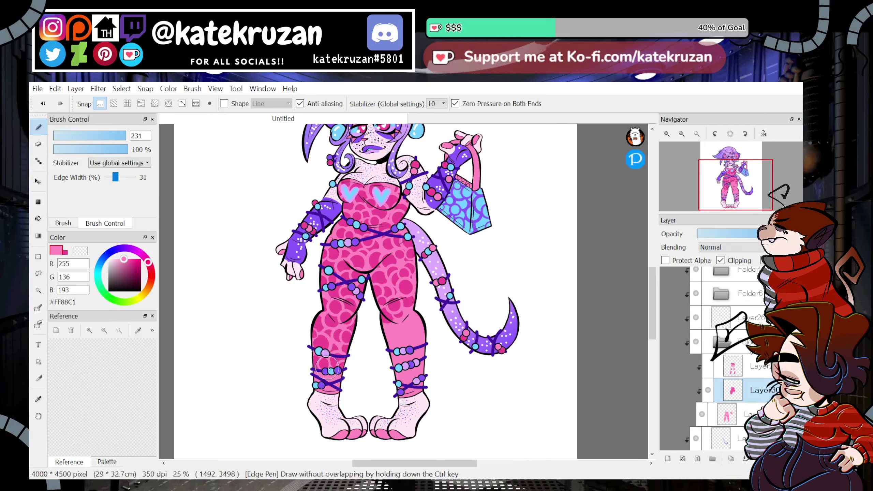
click(339, 378)
click(323, 391)
click(343, 386)
Paint the same pink spot pattern down the character's left lower leg, on the tail side, to the ankle.
click(392, 332)
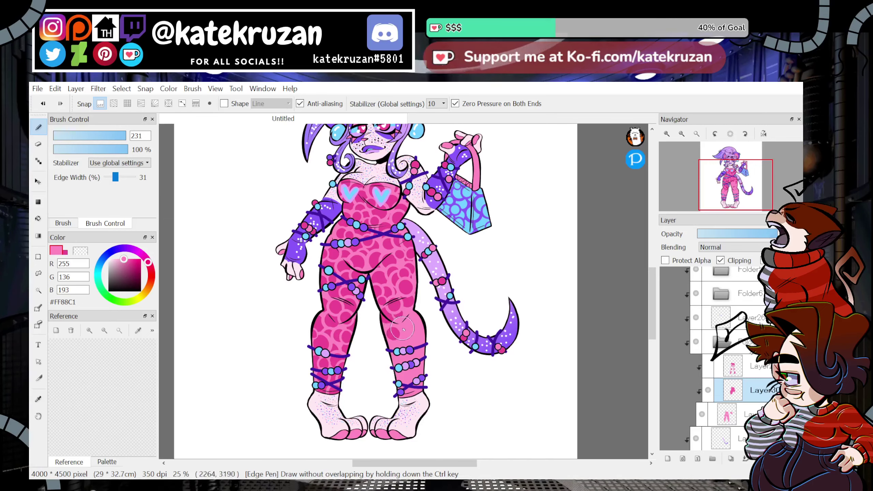
click(402, 322)
click(403, 341)
click(420, 340)
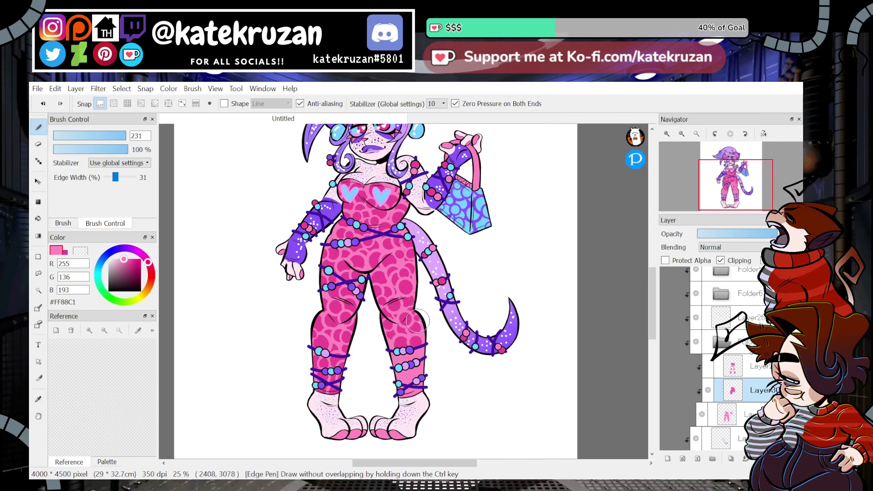
click(416, 321)
mouse_move(424, 358)
mouse_down()
mouse_move(408, 360)
mouse_move(414, 394)
mouse_up()
click(728, 180)
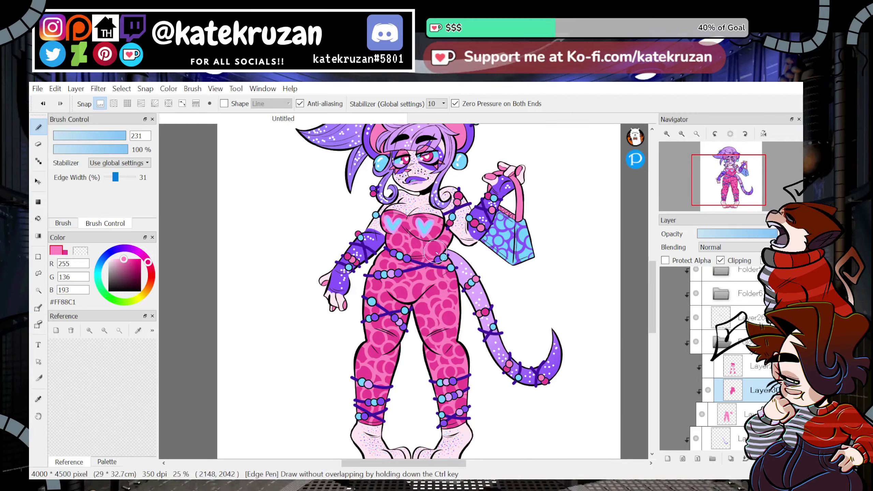
mouse_move(664, 203)
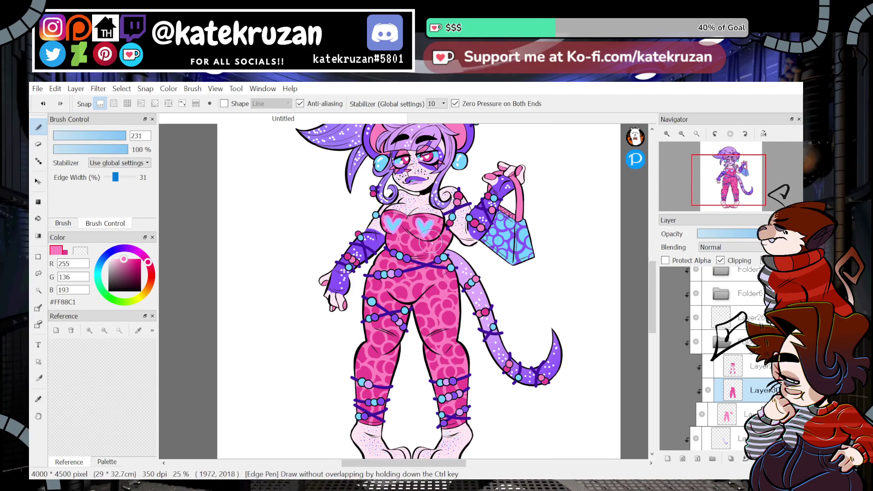
Toggle the visibility of the two bodysuit pattern layers to compare the small-spot and large-spot versions, leaving the large-spot one shown.
click(709, 367)
click(709, 384)
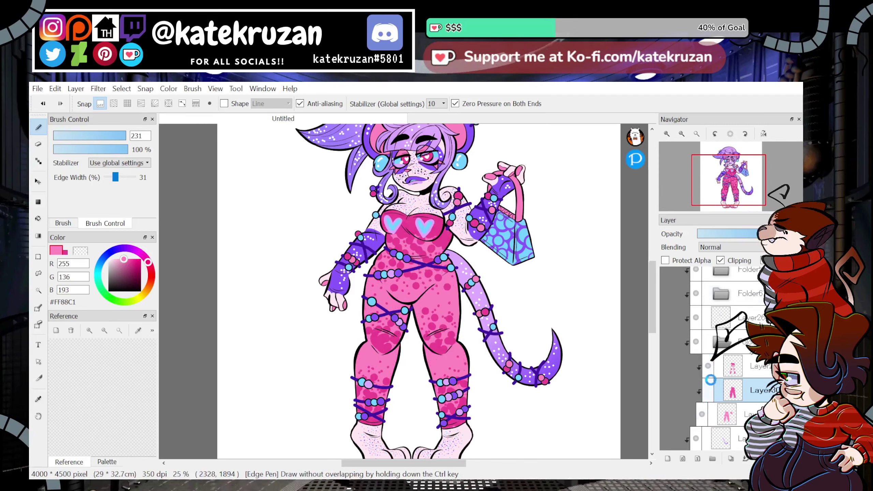
click(708, 366)
click(709, 391)
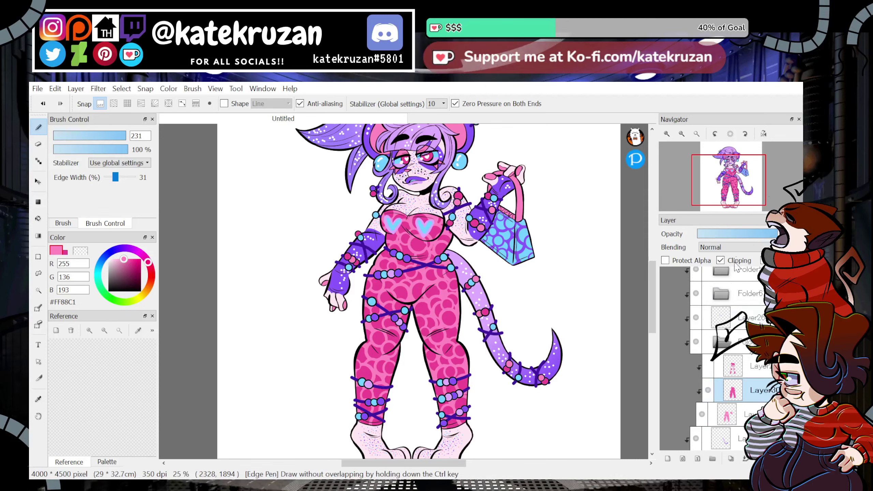
key(ctrl+minus)
click(708, 390)
click(708, 366)
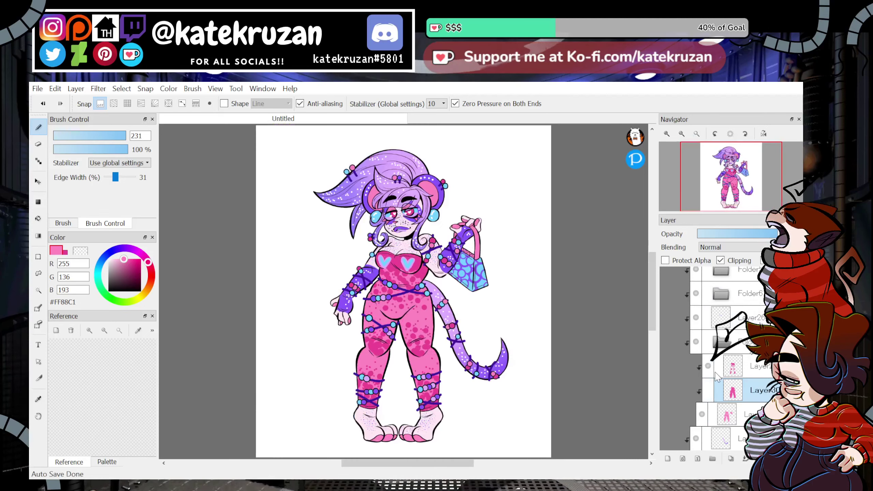
click(708, 365)
click(708, 391)
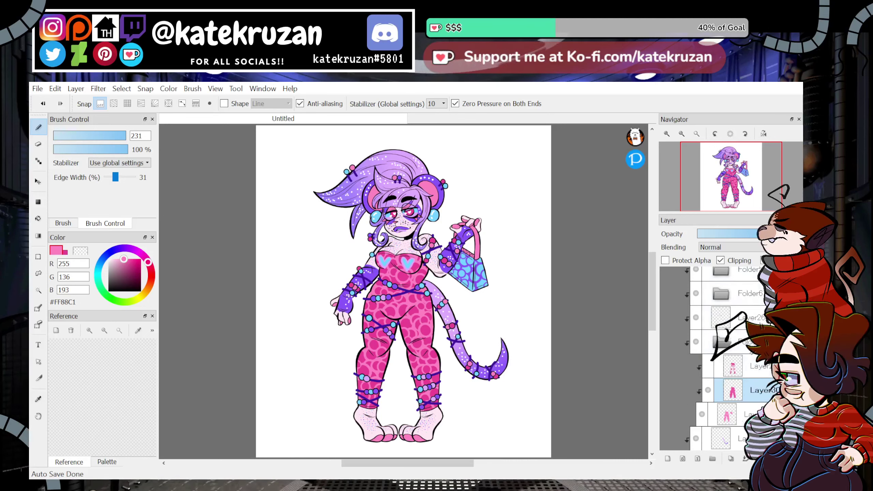
Collapse the character's folders, select Folder3 and move the whole character toward the canvas's right edge.
click(749, 351)
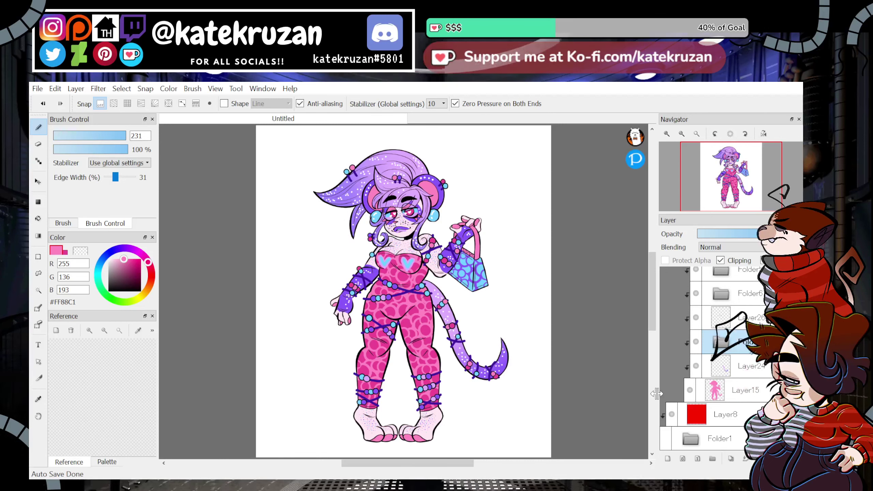
scroll(705, 361, up, 5)
click(691, 279)
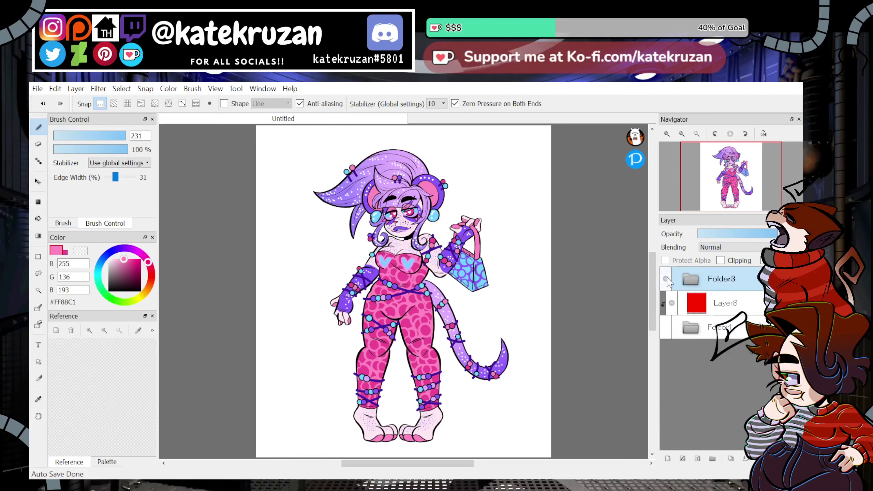
click(38, 181)
drag(575, 343, 615, 356)
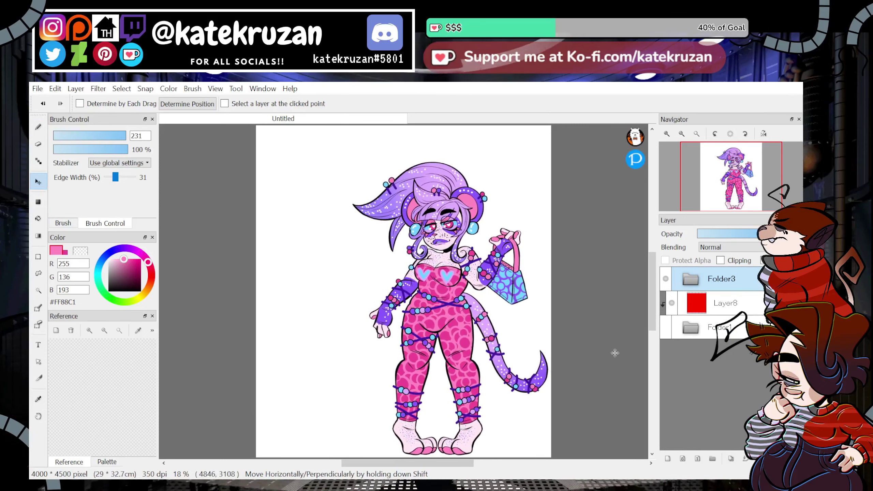
Select the full canvas width around the character with the Rectangle selection and crop the canvas to it, trimming the height to 4053 pixels.
click(39, 259)
click(763, 133)
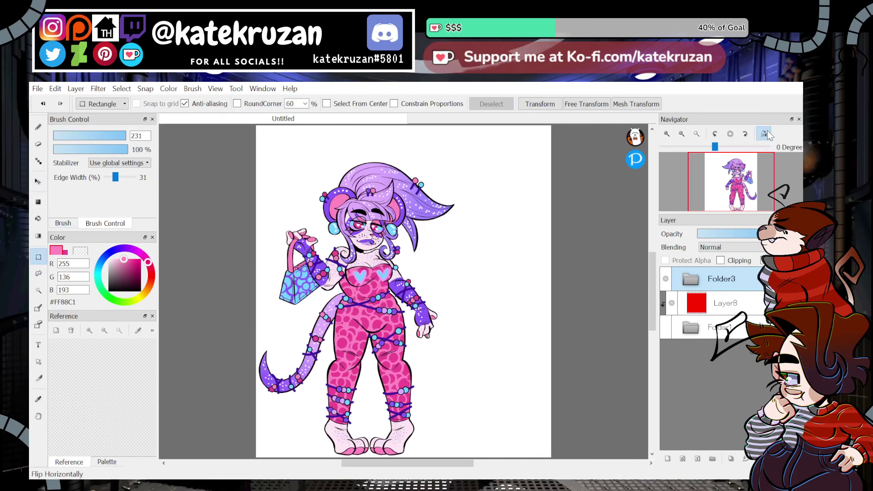
drag(243, 446, 598, 138)
click(765, 134)
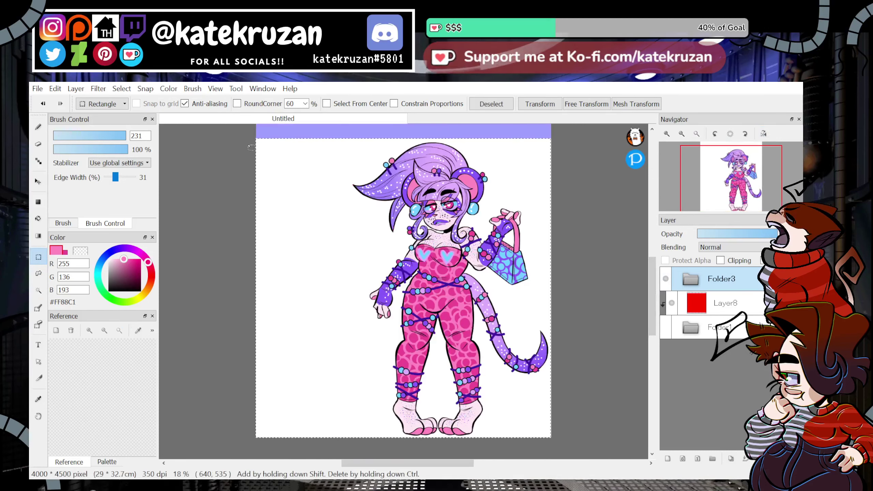
click(55, 89)
click(89, 159)
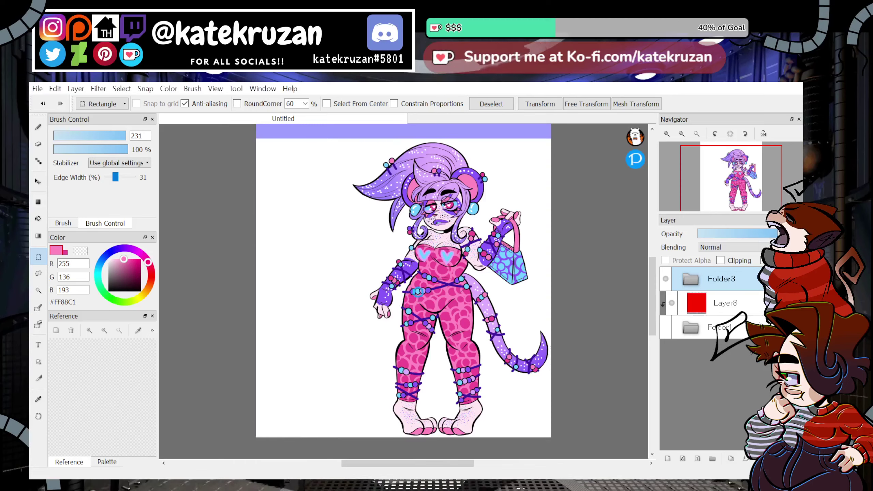
Add a new layer above Folder3 and set up the Pen brush at size 28.
click(667, 459)
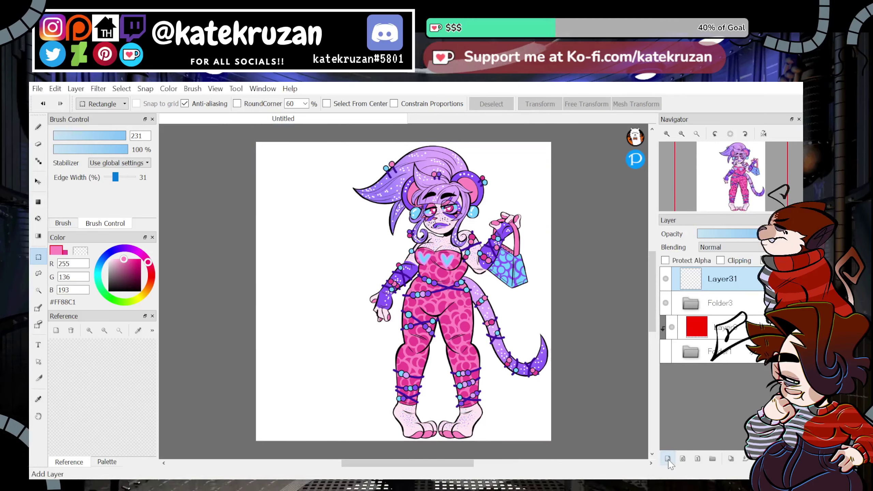
key(b)
click(64, 223)
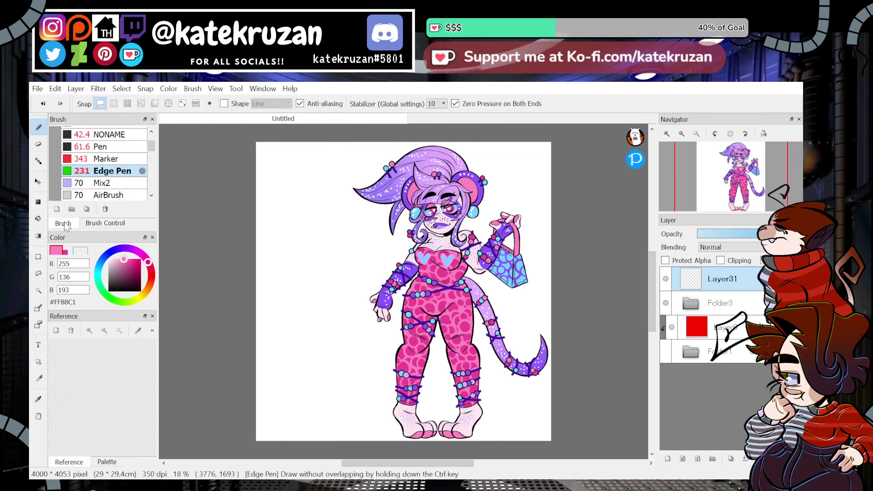
click(99, 147)
click(105, 223)
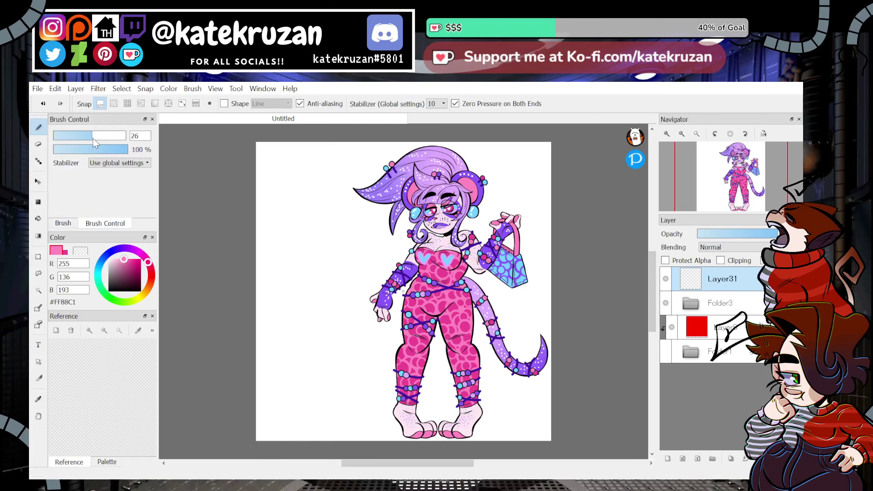
Handwrite "Galina" in light pink #FF88C1 in the canvas's upper-left corner.
click(667, 134)
click(667, 134)
click(667, 134)
drag(718, 169, 709, 162)
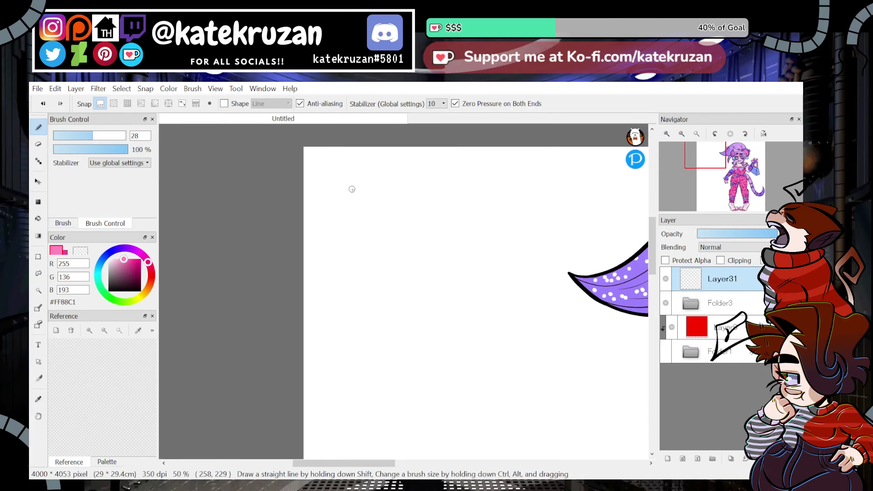
mouse_move(341, 181)
mouse_down()
mouse_move(350, 228)
mouse_move(367, 244)
mouse_up()
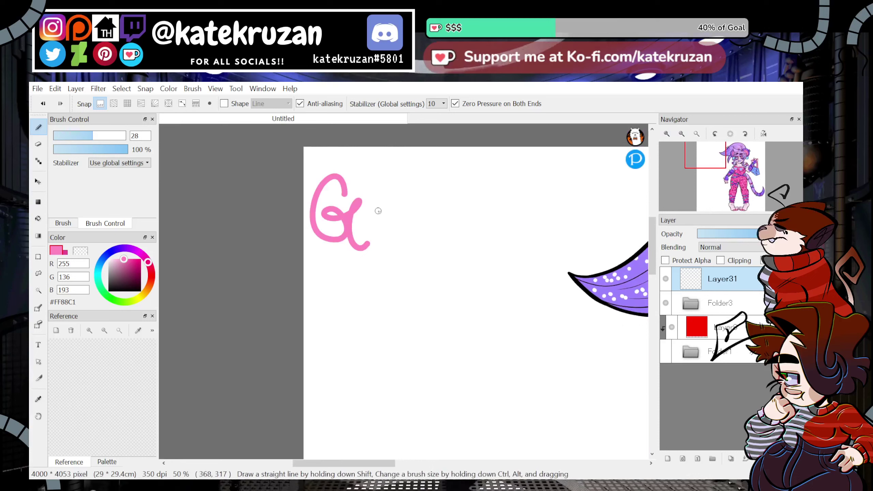
mouse_move(380, 208)
mouse_down()
mouse_move(366, 230)
mouse_move(388, 224)
mouse_up()
drag(394, 178, 393, 238)
drag(405, 214, 406, 232)
drag(413, 202, 432, 231)
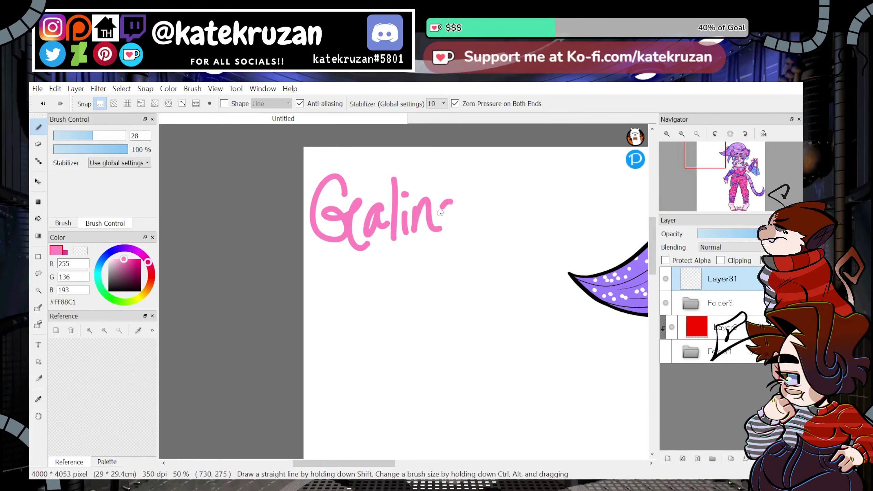
drag(457, 205, 473, 224)
Handwrite the letters "Glit" in pink below and slightly right of "Galina".
mouse_move(409, 272)
mouse_down()
mouse_move(400, 319)
mouse_move(415, 284)
mouse_move(427, 327)
mouse_up()
drag(455, 245, 457, 332)
click(444, 265)
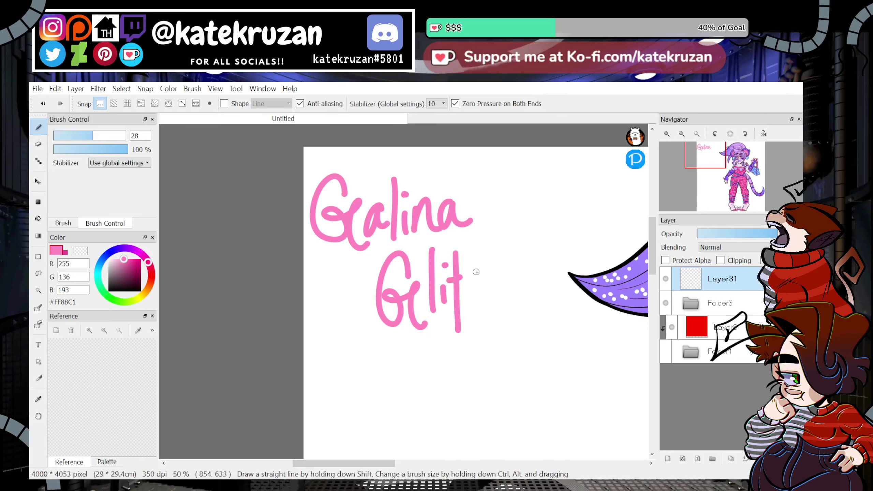
drag(475, 246, 477, 341)
drag(461, 288, 485, 283)
key(ctrl+z)
key(ctrl+z)
Complete the second word as "Glitters", joining the second t to the first with a shared crossbar.
drag(475, 244, 475, 346)
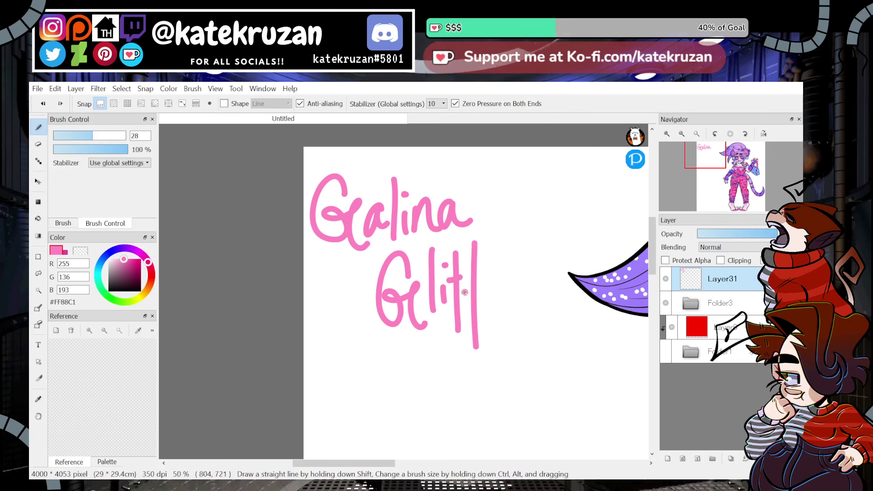
drag(465, 293, 483, 289)
drag(489, 290, 497, 304)
key(ctrl+z)
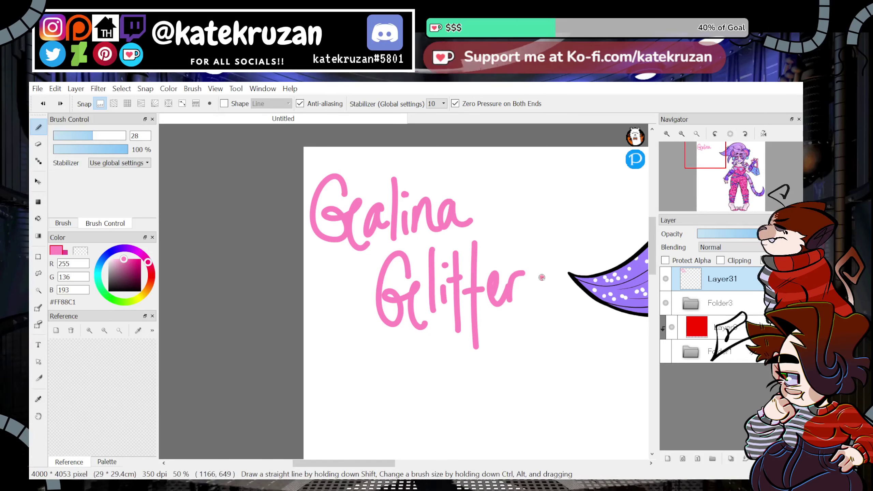
drag(546, 273, 529, 304)
mouse_move(515, 186)
mouse_down()
mouse_move(537, 193)
mouse_move(533, 227)
mouse_move(503, 207)
mouse_move(529, 235)
mouse_move(520, 174)
mouse_move(534, 237)
mouse_up()
key(ctrl+z)
key(ctrl+z)
Draw a large and a small four-pointed star, a plus and two dashed sparkles around the lettering.
mouse_move(533, 169)
mouse_down()
mouse_move(503, 211)
mouse_move(538, 239)
mouse_move(559, 202)
mouse_move(536, 239)
mouse_up()
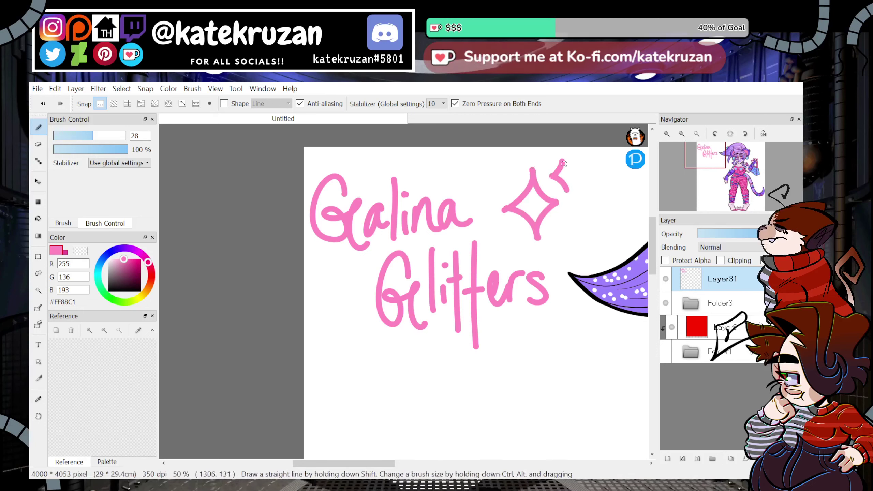
drag(564, 161, 570, 193)
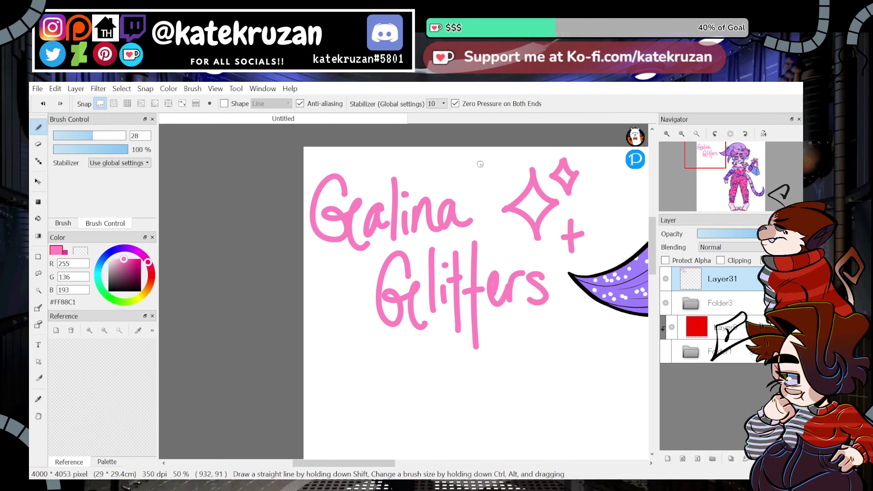
drag(479, 163, 480, 169)
drag(468, 174, 481, 185)
drag(488, 173, 501, 172)
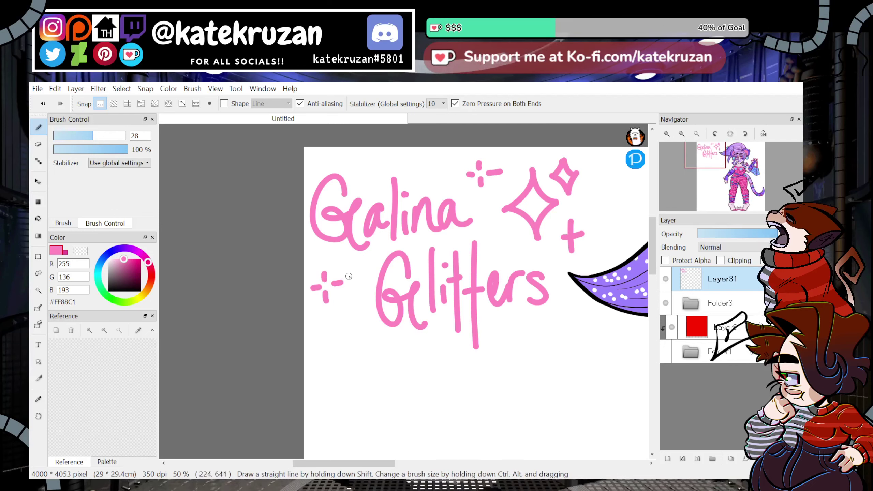
Move the lettering about 74 px right and 15 px down, away from the canvas corner.
click(697, 134)
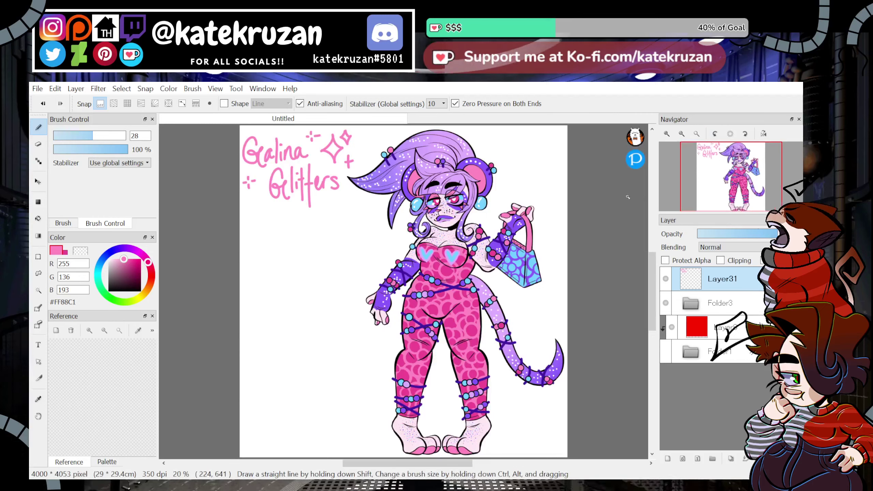
click(38, 181)
drag(361, 286, 366, 287)
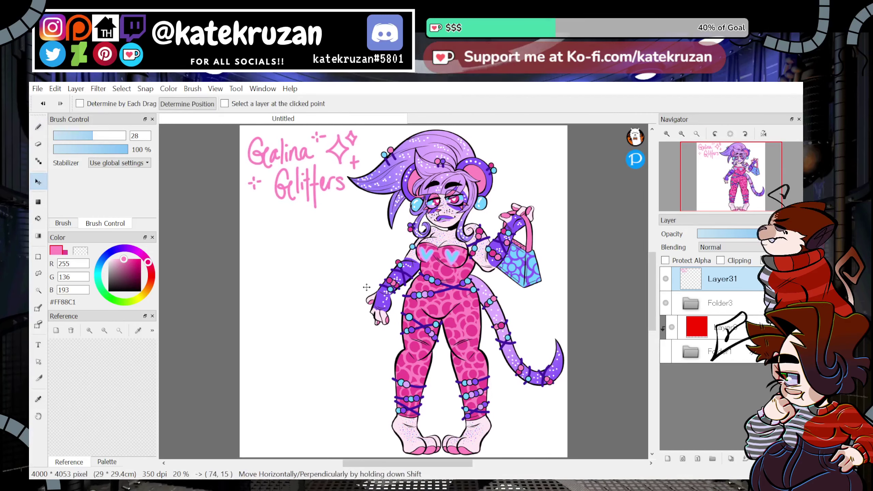
On a new layer, stamp a round swatch of the character's purple #8A59FA below the lettering with the brush at size 627.
click(667, 459)
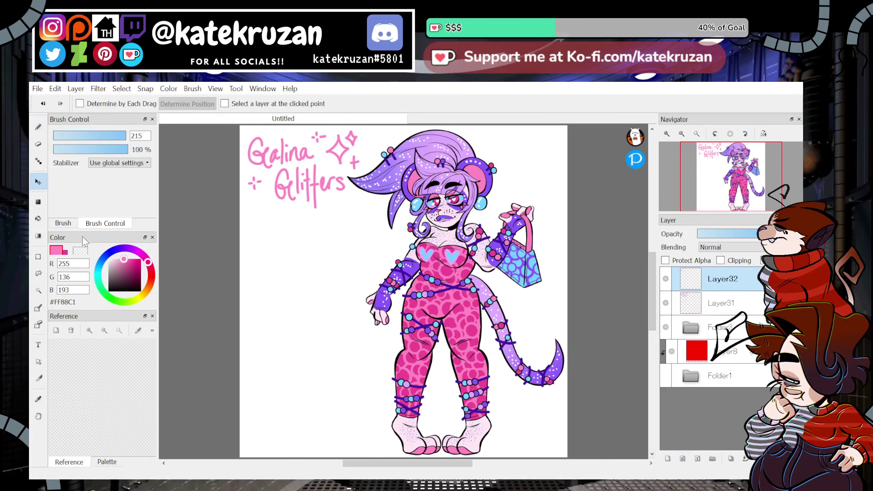
key(i)
click(407, 177)
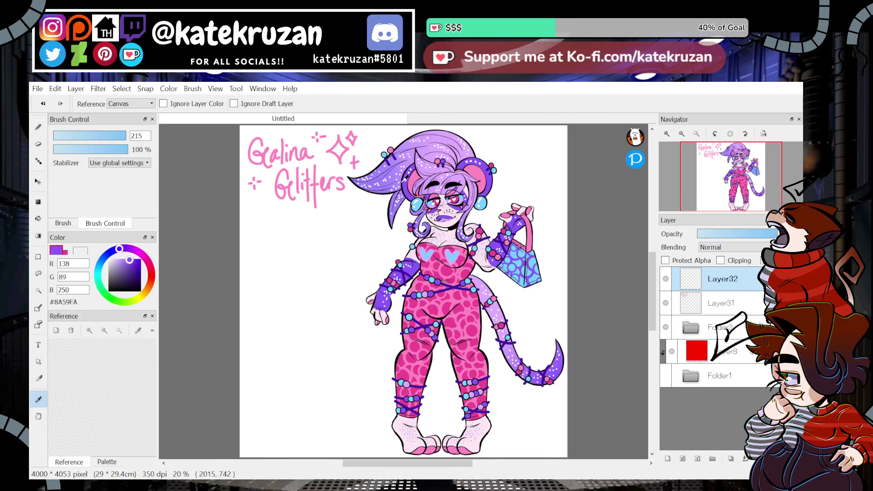
key(b)
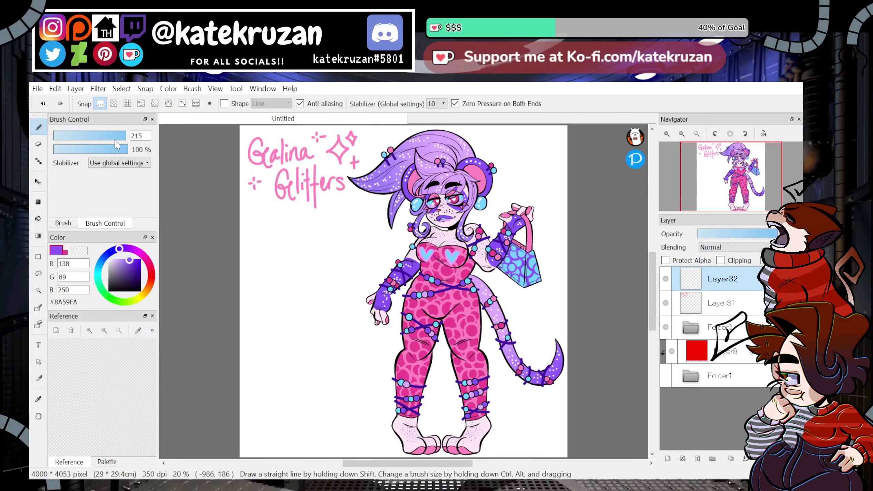
mouse_move(116, 140)
mouse_down()
mouse_move(165, 145)
mouse_move(147, 141)
mouse_up()
click(260, 251)
key(ctrl+z)
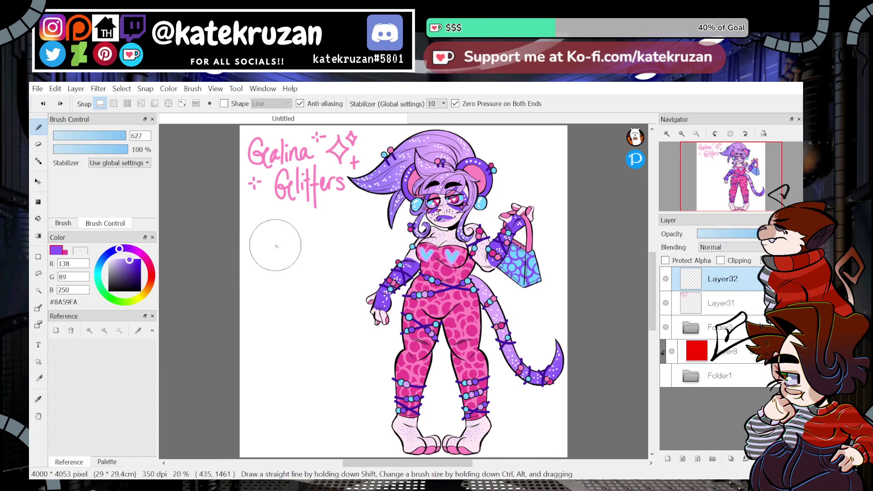
click(276, 246)
Sample the tail's lavender #DFAEFF and stamp a round swatch beside the purple one.
key(i)
click(483, 282)
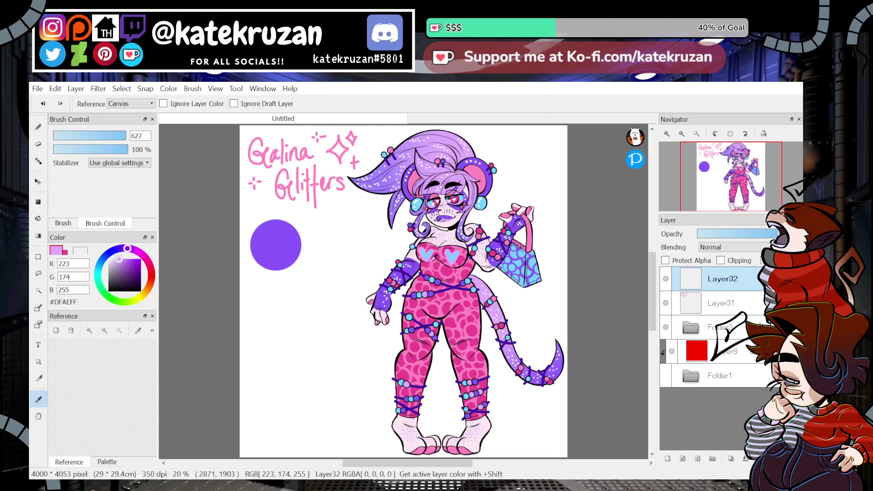
key(b)
click(336, 246)
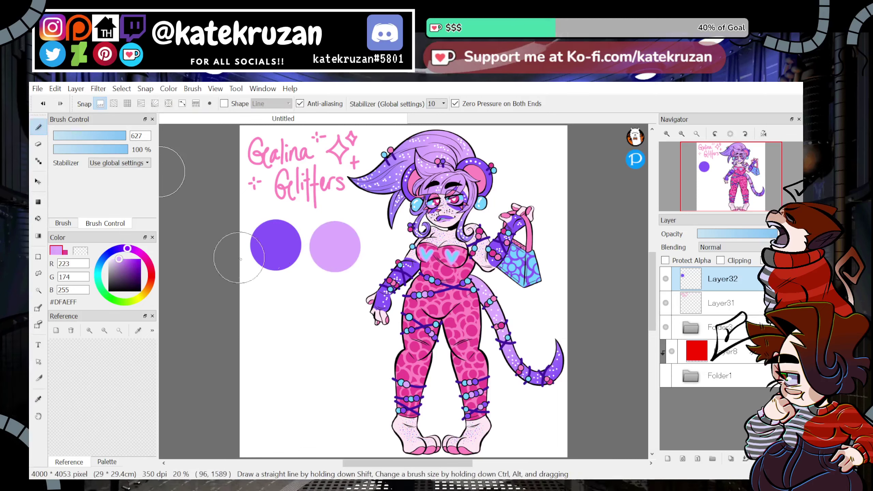
Sample the raised hand's pale pink #FFE9F3 and stamp a round swatch below the purple one.
click(44, 399)
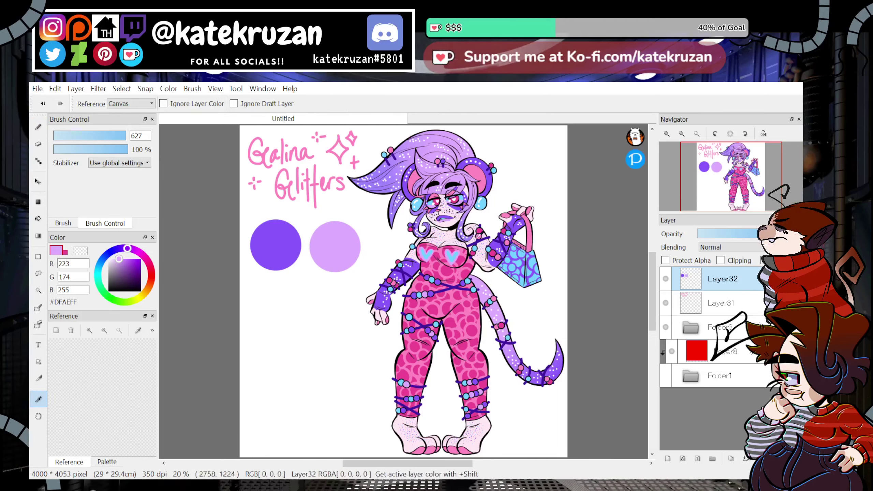
click(536, 213)
key(b)
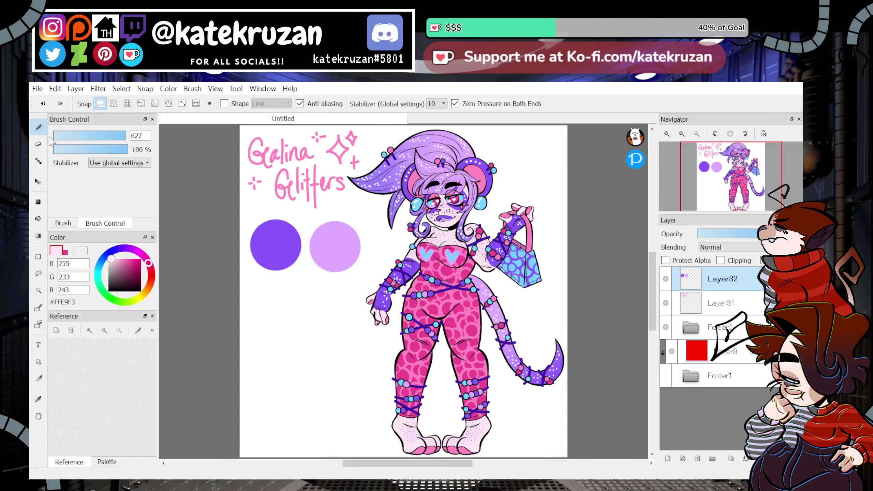
click(275, 302)
Sample the bodysuit's light pink #FF88C1 and stamp a round swatch below the pale pink one.
key(i)
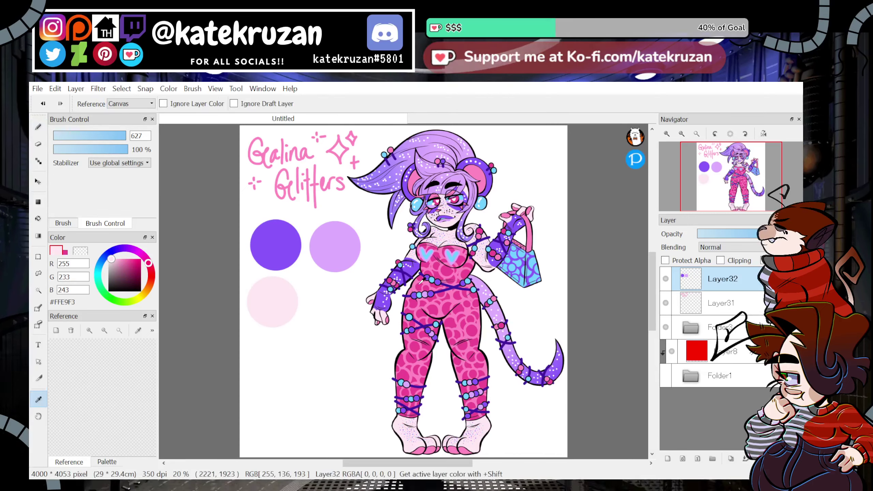
key(b)
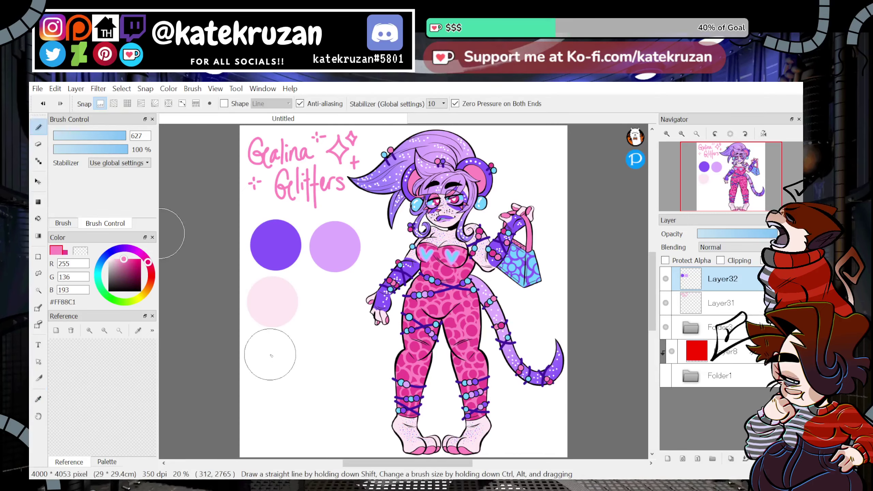
click(268, 366)
key(i)
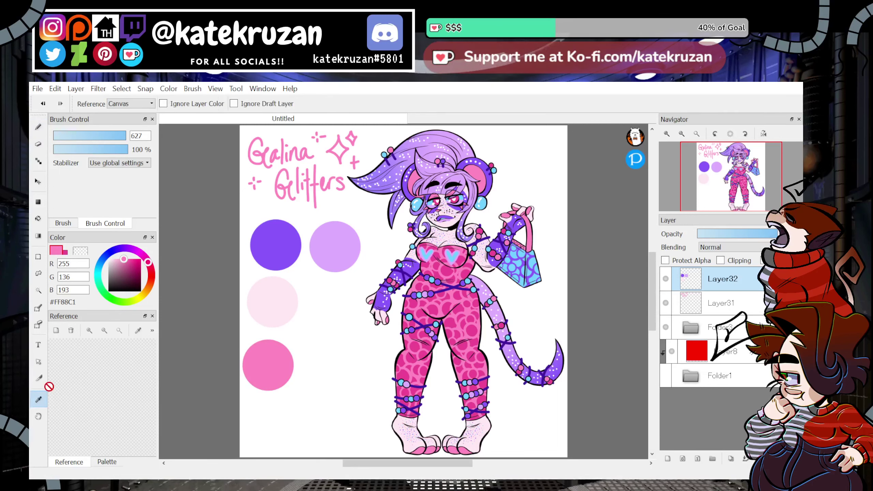
Sample the bodysuit's dark pink #ED4695 and stamp a round swatch beside the light pink one.
click(435, 308)
key(b)
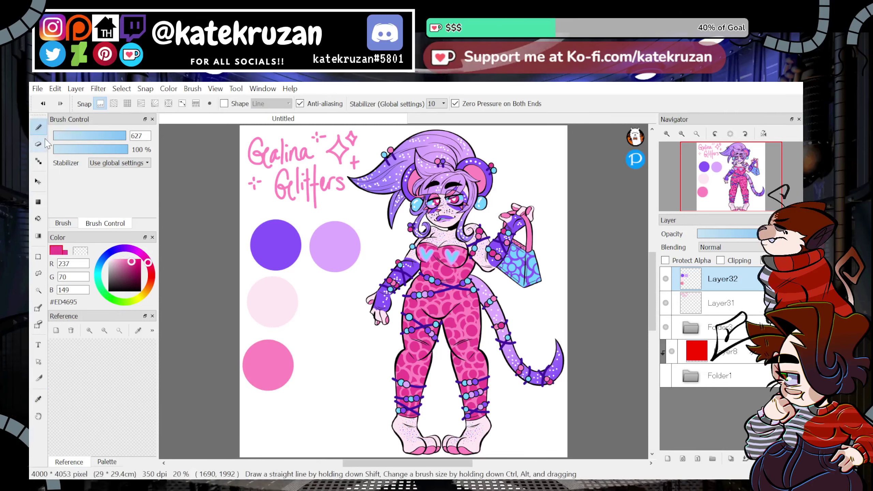
click(332, 368)
Sample the chest heart's light blue #72D1FF and stamp a round swatch beside the pale pink one.
key(i)
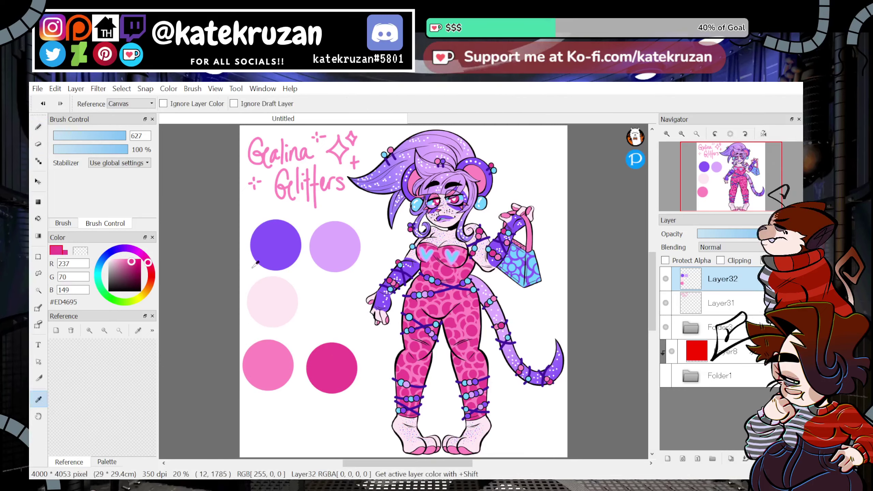
click(429, 254)
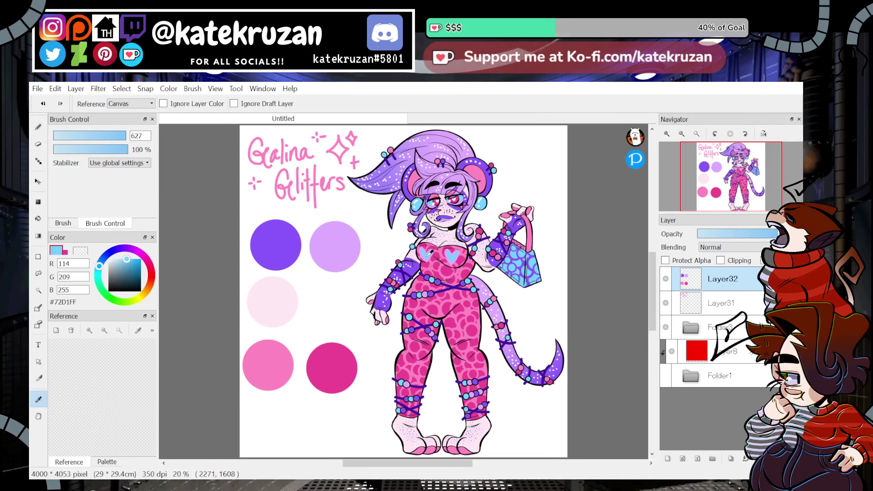
key(b)
click(333, 305)
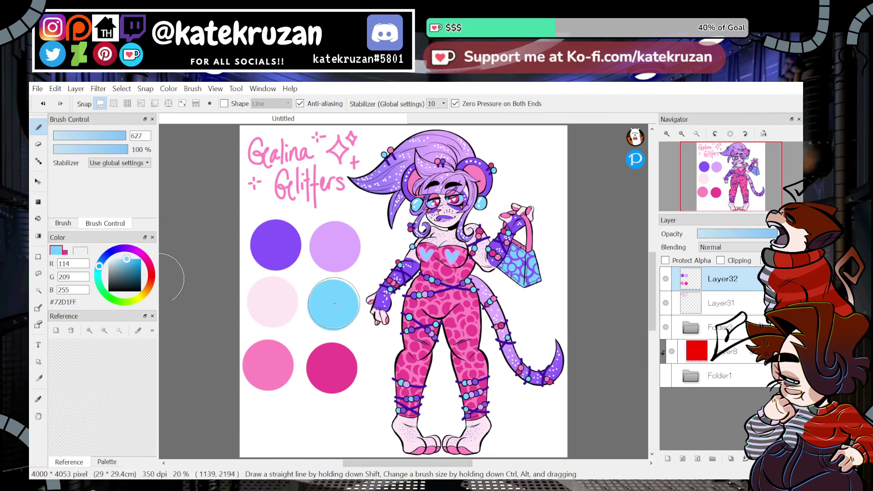
Paint a round white #FFFFFF dot in the centre of the purple swatch with the brush at size 358.
click(108, 259)
click(110, 136)
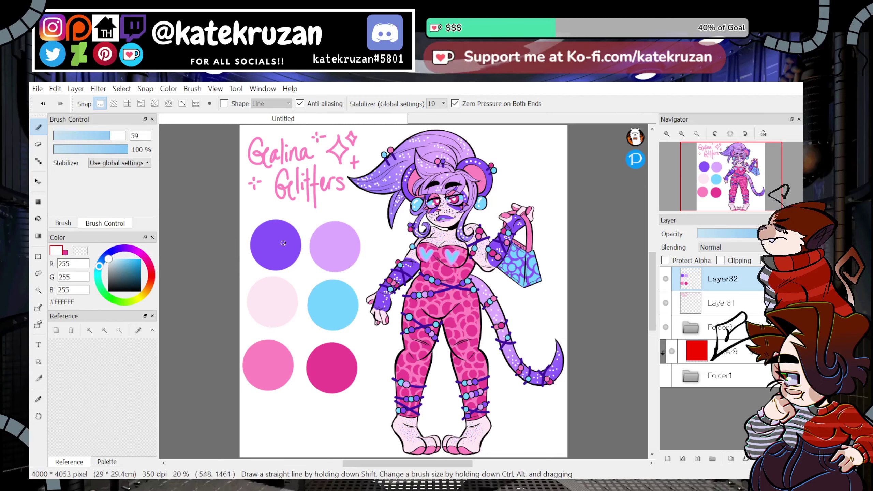
drag(274, 243, 279, 240)
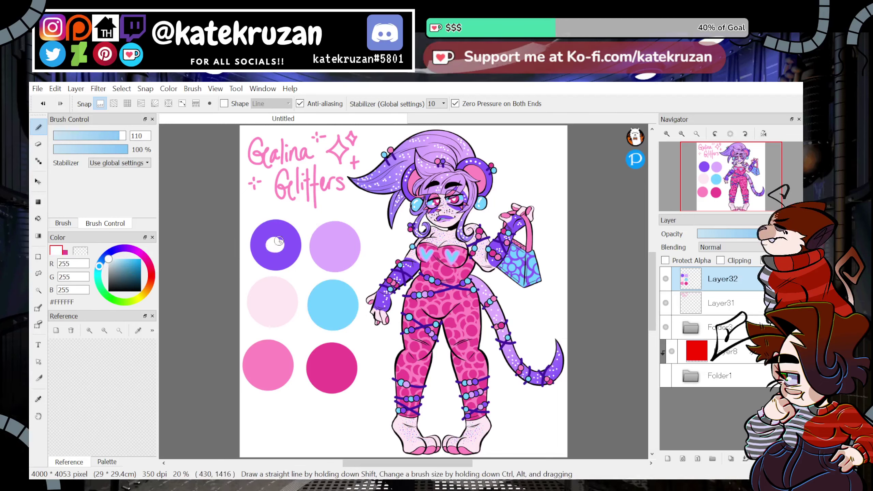
key(ctrl+z)
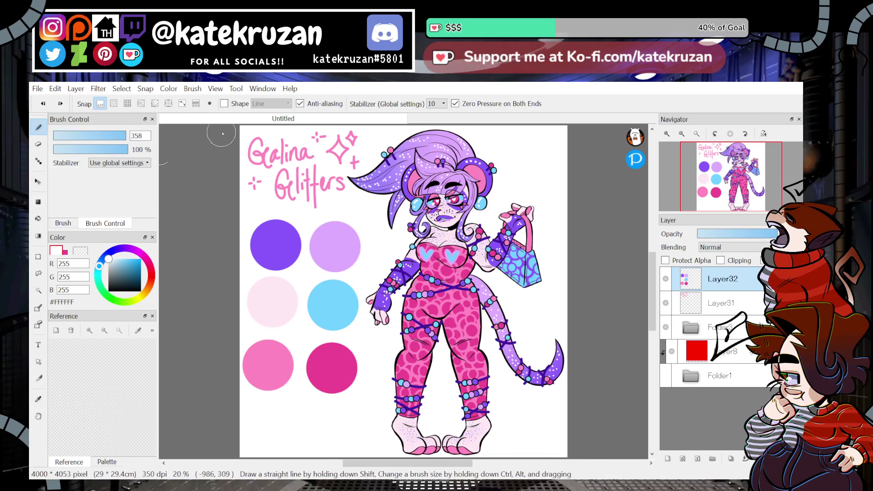
drag(275, 250, 288, 241)
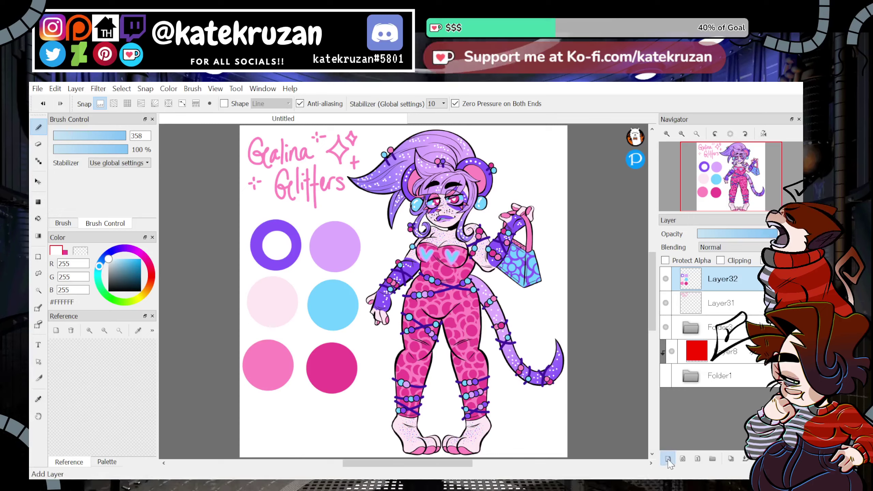
On a new layer, handwrite the artist's signature with a heart and slanted underline below the swatches, in lavender #DFAEFF at brush size 15.
key(ctrl+shift+n)
key(i)
click(284, 323)
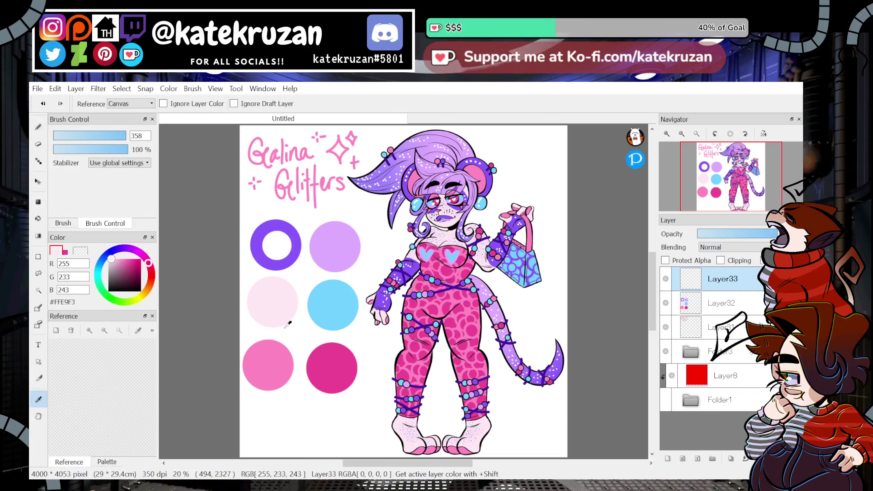
click(335, 246)
click(77, 137)
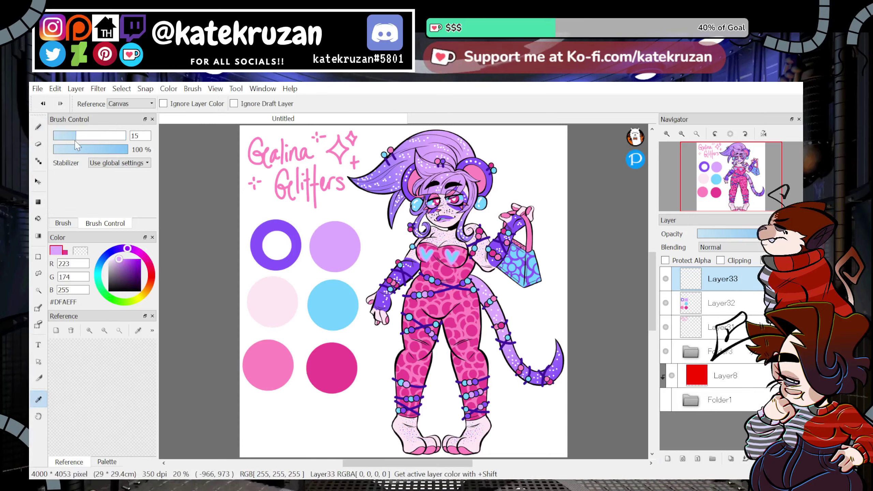
click(38, 127)
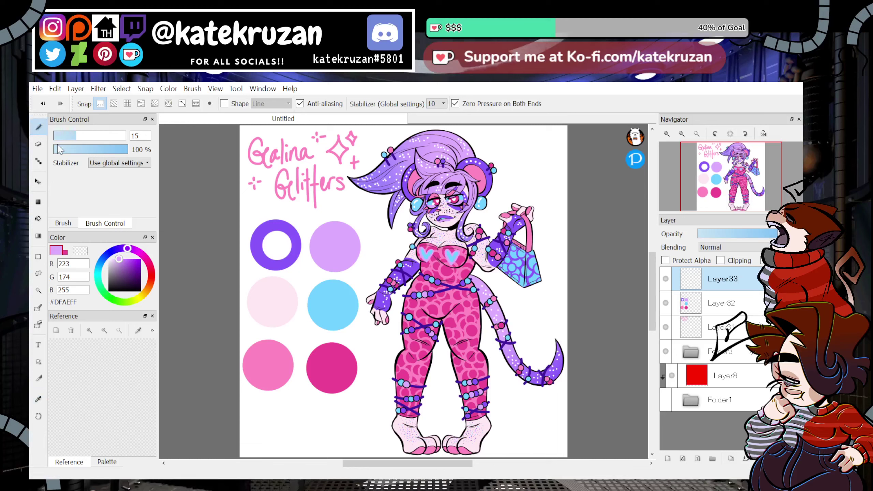
click(666, 134)
click(666, 134)
drag(726, 186, 711, 204)
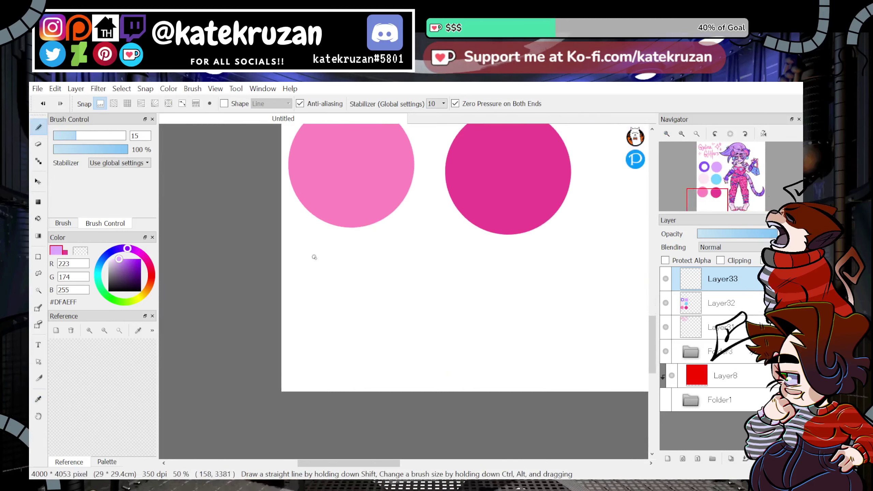
mouse_move(306, 246)
mouse_down()
mouse_move(327, 252)
mouse_move(338, 277)
mouse_move(340, 266)
mouse_move(332, 284)
mouse_move(348, 266)
mouse_move(376, 252)
mouse_up()
drag(301, 306, 475, 253)
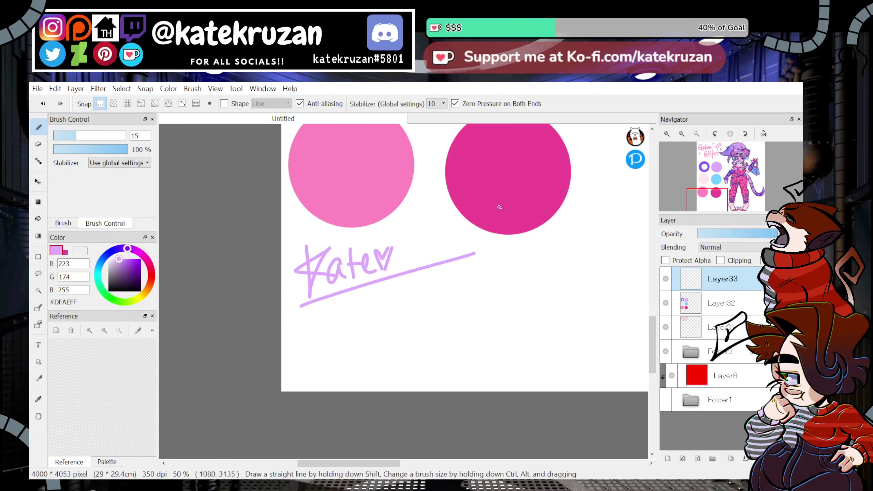
Handwrite the year 2024 beneath the signature's underline in the same lavender.
drag(396, 293, 395, 294)
drag(406, 288, 405, 292)
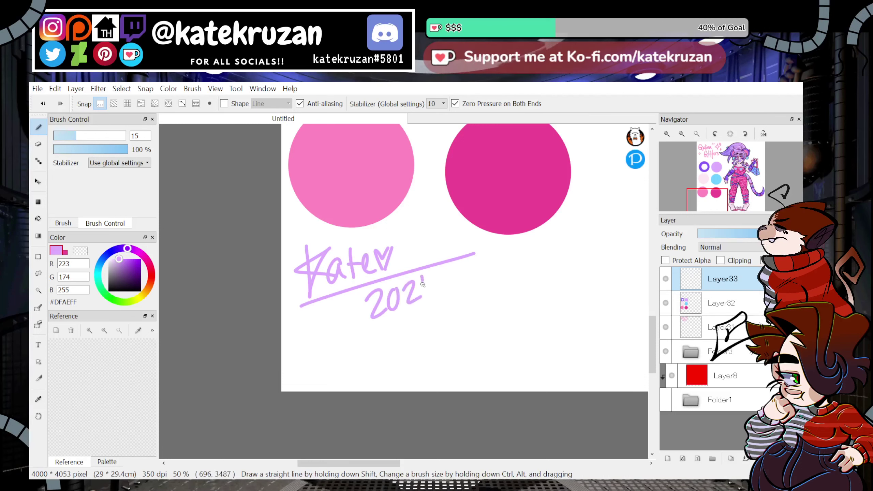
click(697, 134)
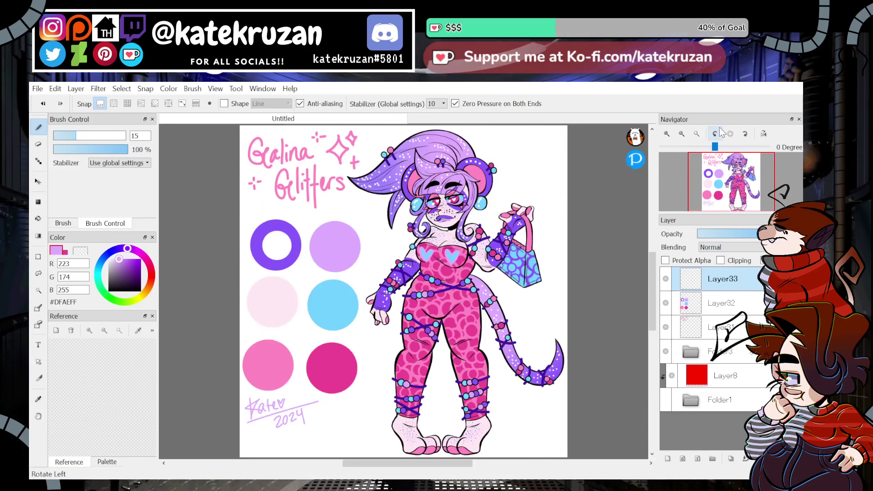